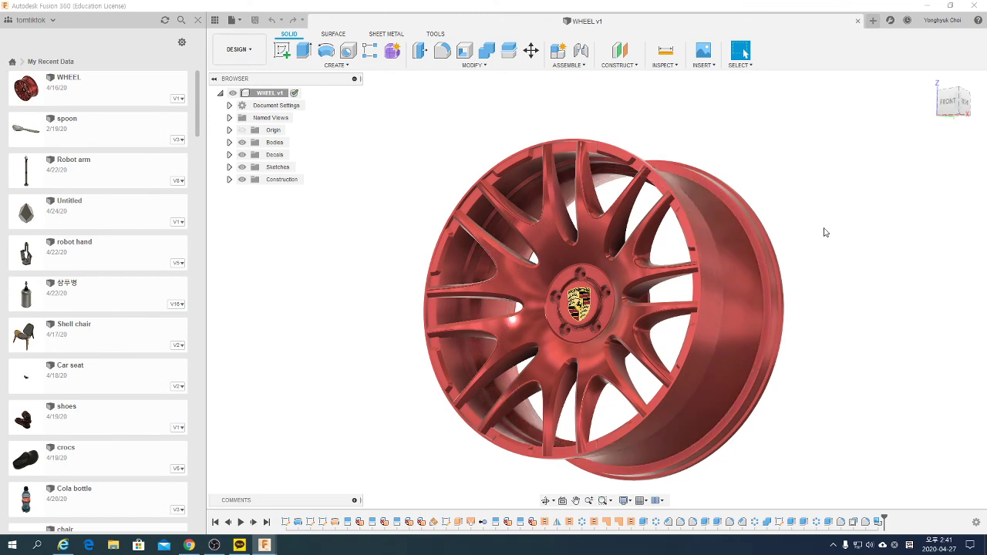
- Orbit the wheel, abandon a new sketch, and bring up the File menu
{"action": "middle_click_drag", "start_coordinate": [830, 229], "coordinate": [379, 308], "text": "shift"}
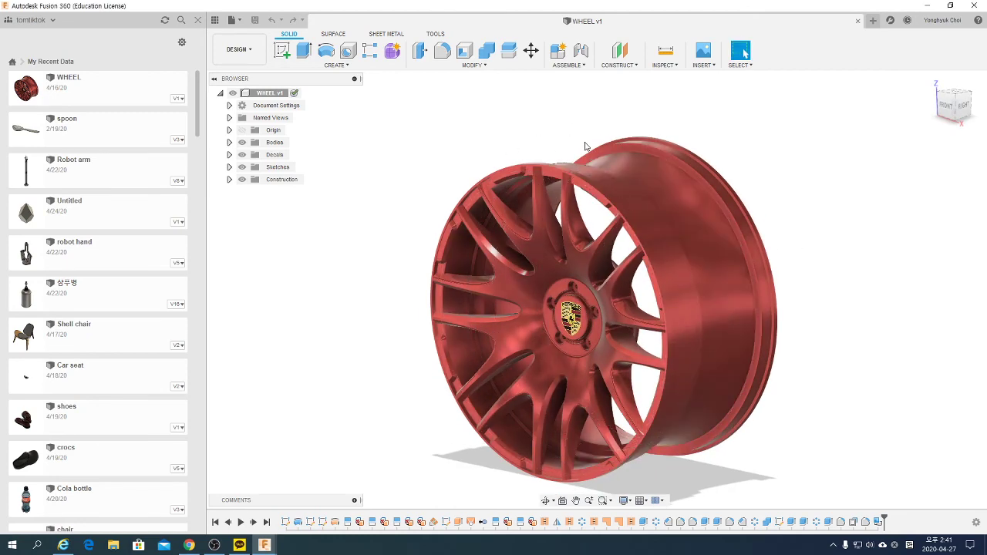
{"action": "left_click", "coordinate": [282, 52]}
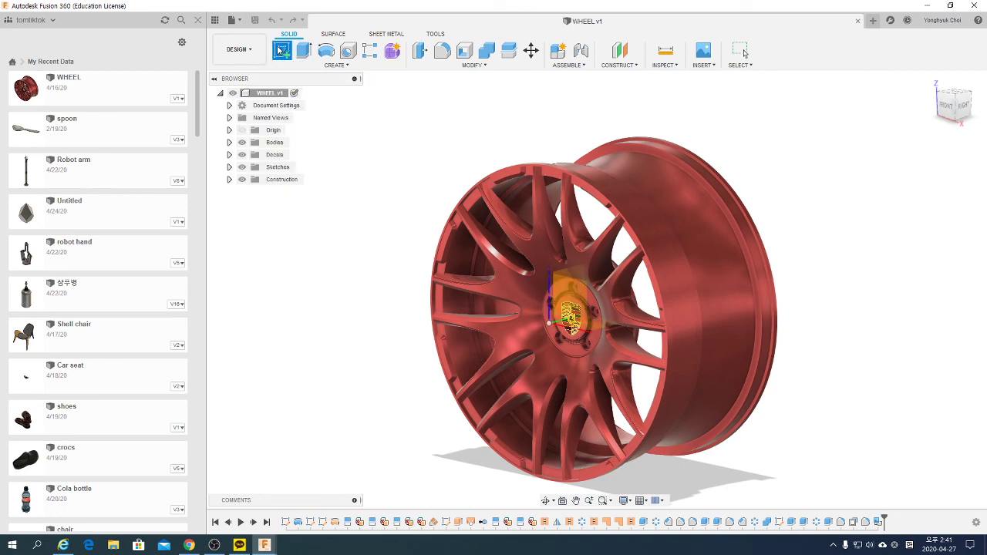
{"action": "key", "text": "Escape"}
{"action": "left_click", "coordinate": [240, 23]}
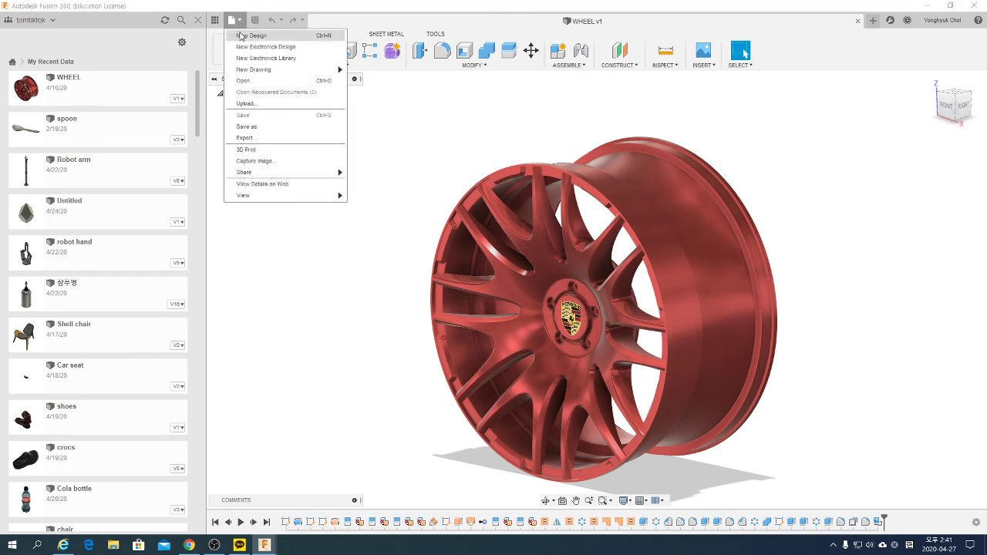
- Start a new design with a sketch on the side origin plane, viewed head-on
{"action": "left_click", "coordinate": [240, 35]}
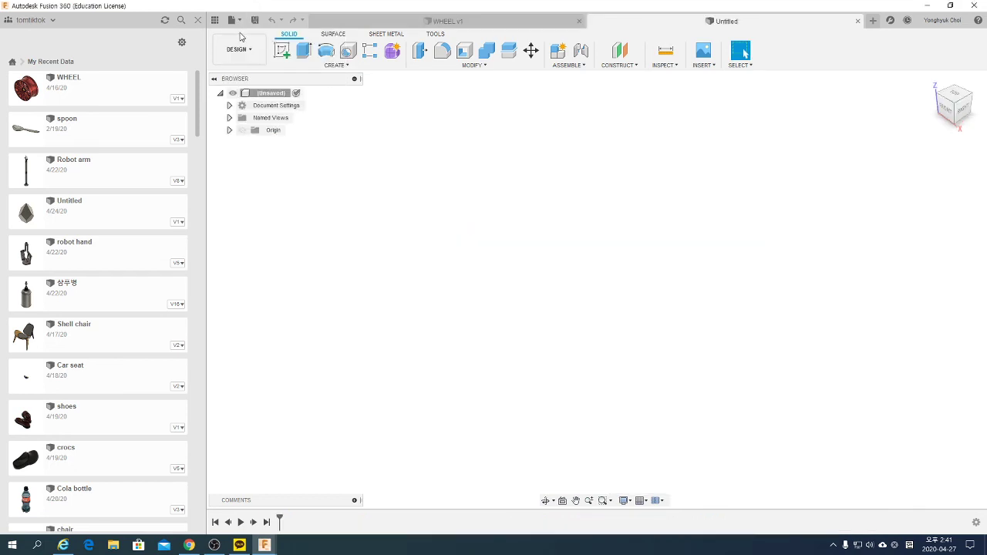
{"action": "left_click", "coordinate": [286, 58]}
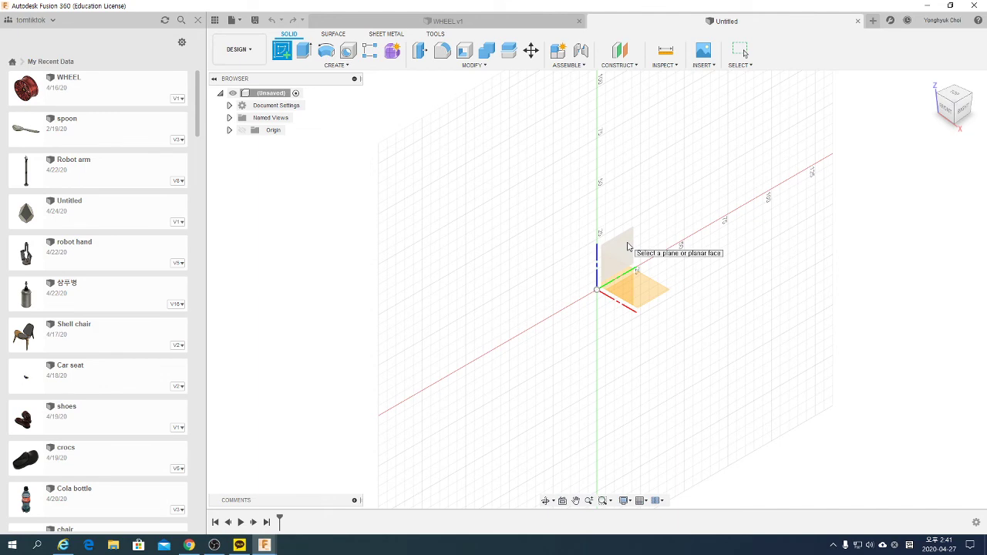
{"action": "left_click", "coordinate": [627, 247]}
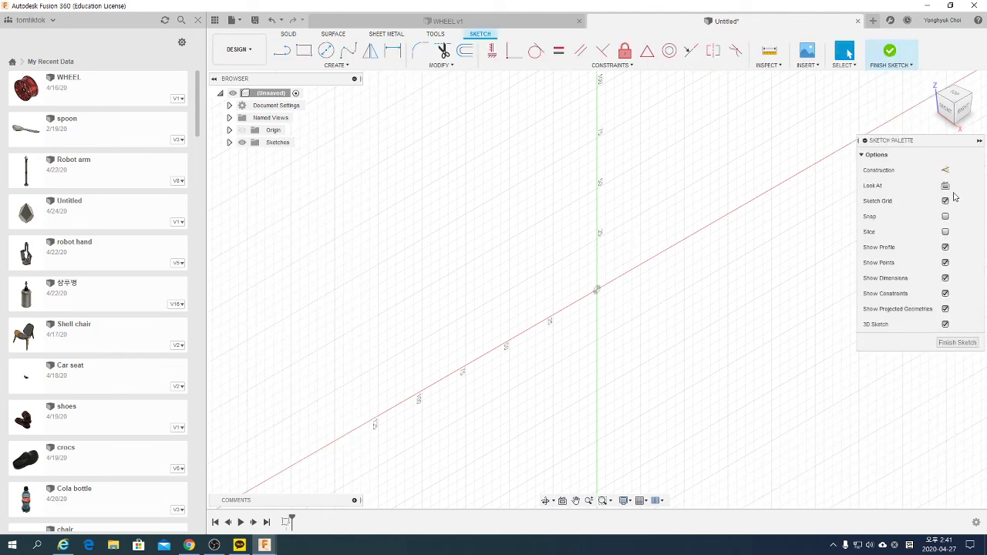
{"action": "left_click", "coordinate": [945, 186]}
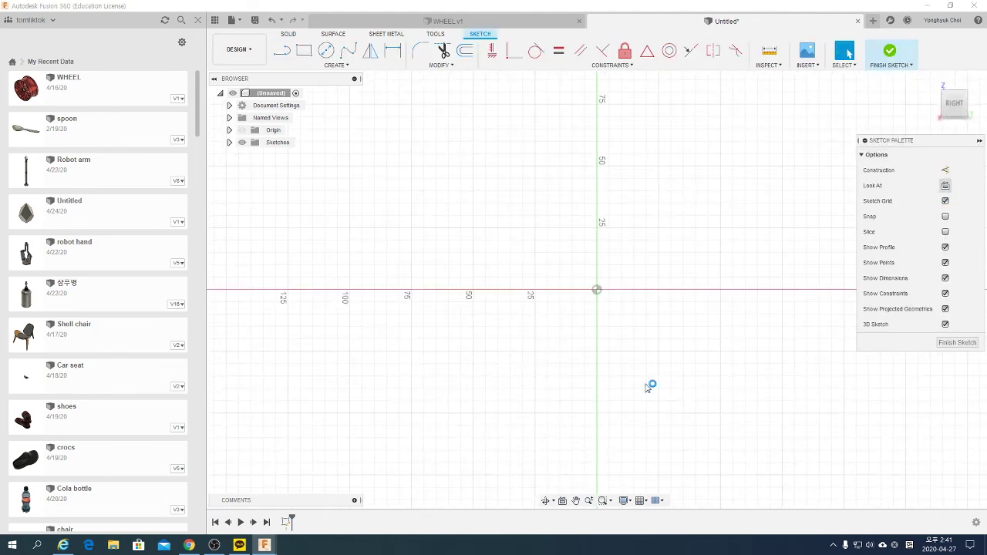
{"action": "scroll", "coordinate": [647, 225], "scroll_direction": "up", "scroll_amount": 1}
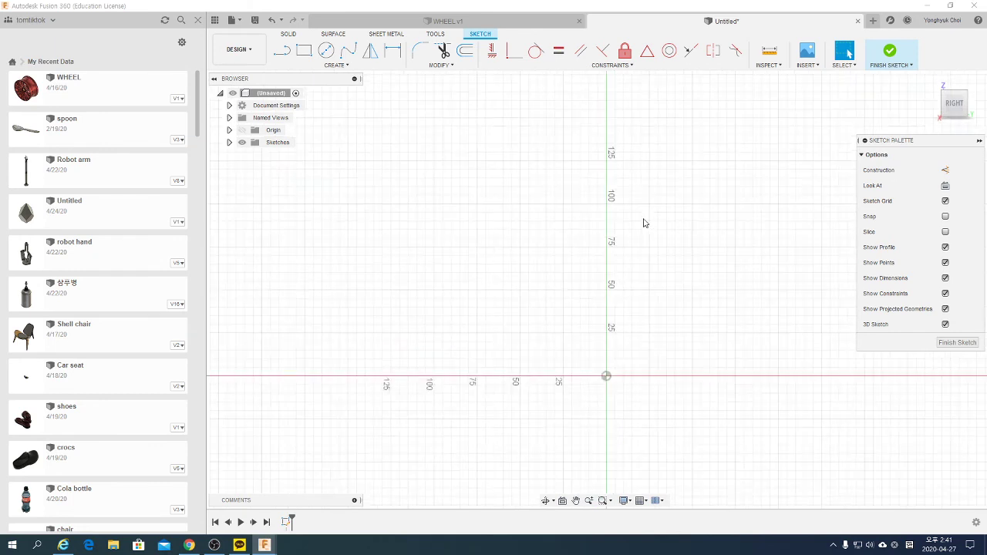
{"action": "middle_click_drag", "start_coordinate": [610, 196], "coordinate": [480, 242]}
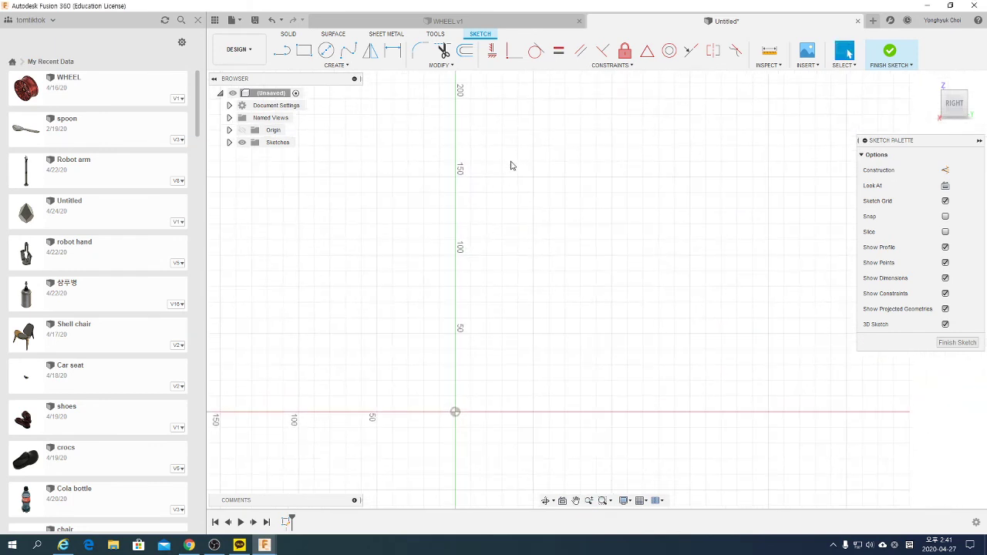
- Draw a rectangle from the origin up and right, then convert it to construction lines
{"action": "left_click", "coordinate": [303, 50]}
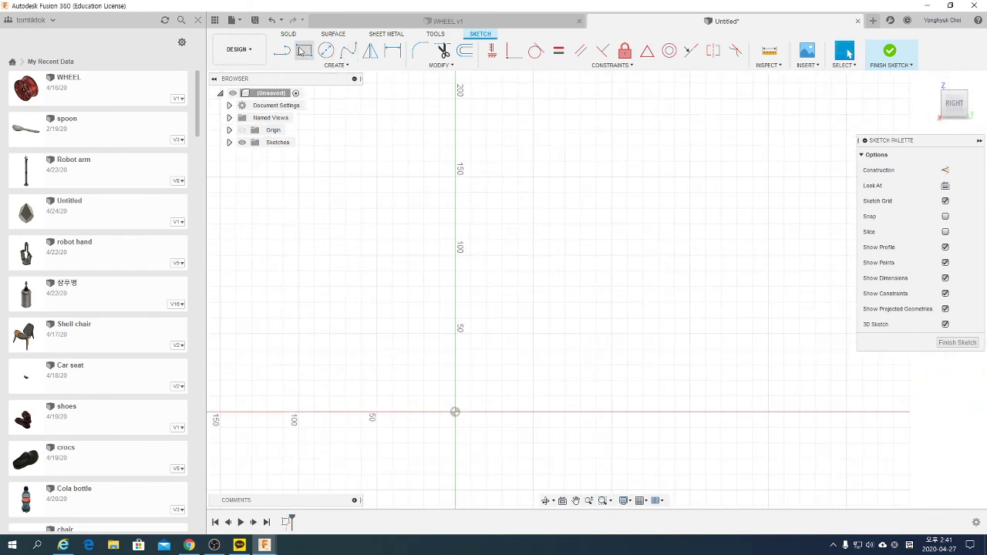
{"action": "left_click", "coordinate": [455, 411]}
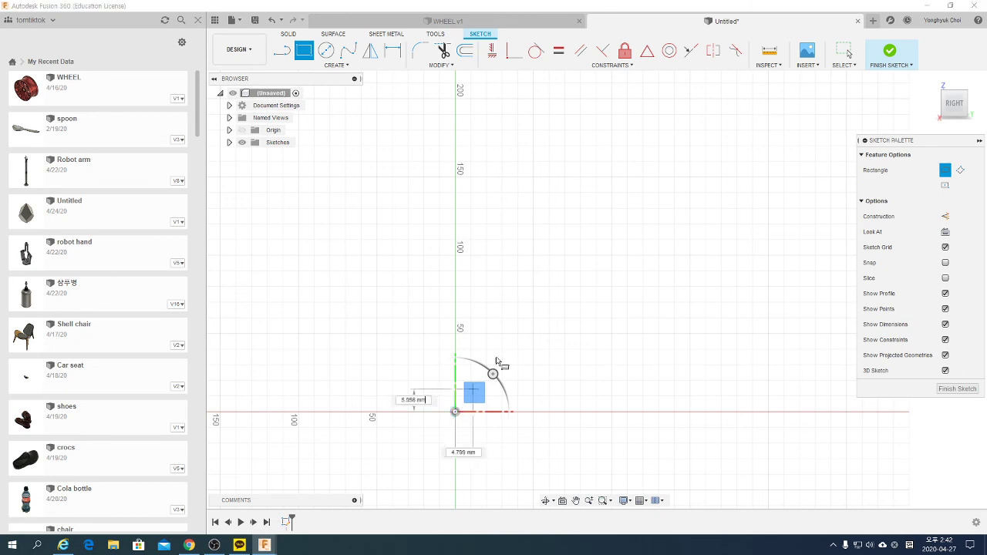
{"action": "left_click", "coordinate": [705, 114]}
{"action": "key", "text": "Escape"}
{"action": "left_click_drag", "start_coordinate": [411, 93], "coordinate": [733, 457]}
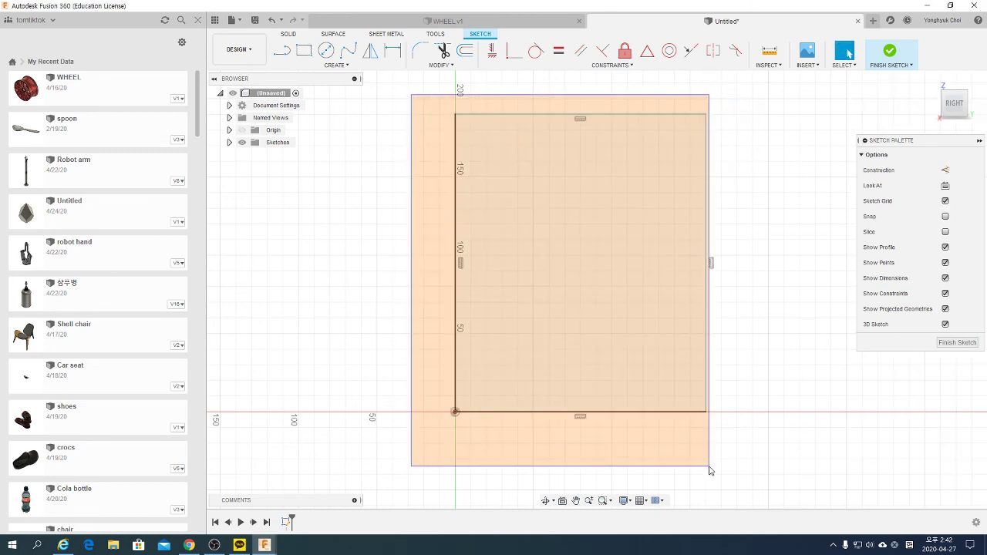
{"action": "left_click", "coordinate": [946, 170]}
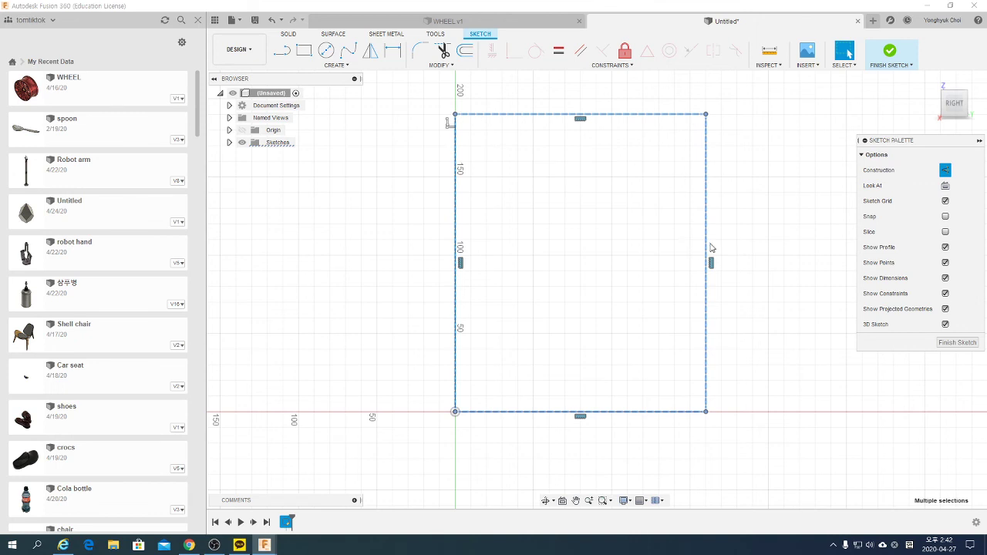
- Dimension the construction rectangle's right edge to a 200 mm height
{"action": "key", "text": "d"}
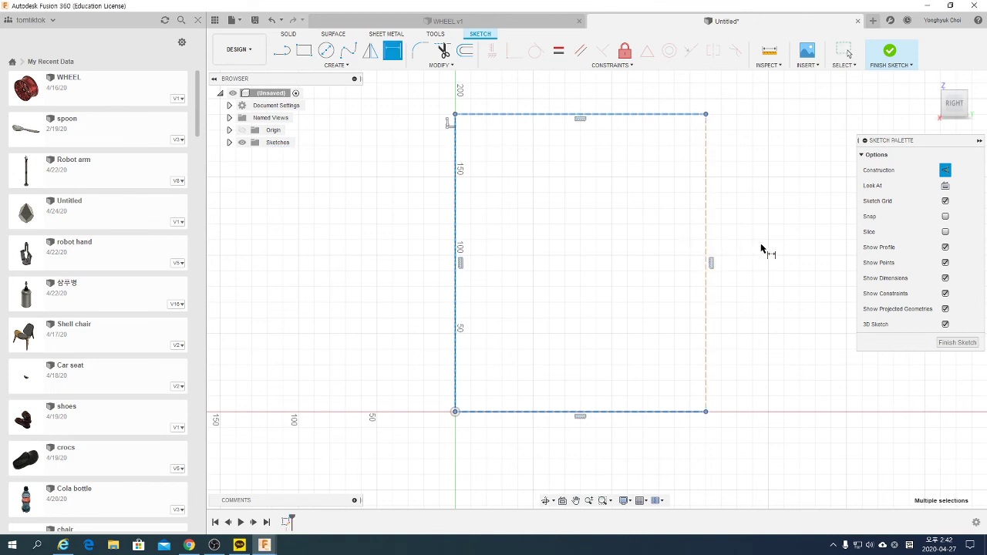
{"action": "key", "text": "Escape"}
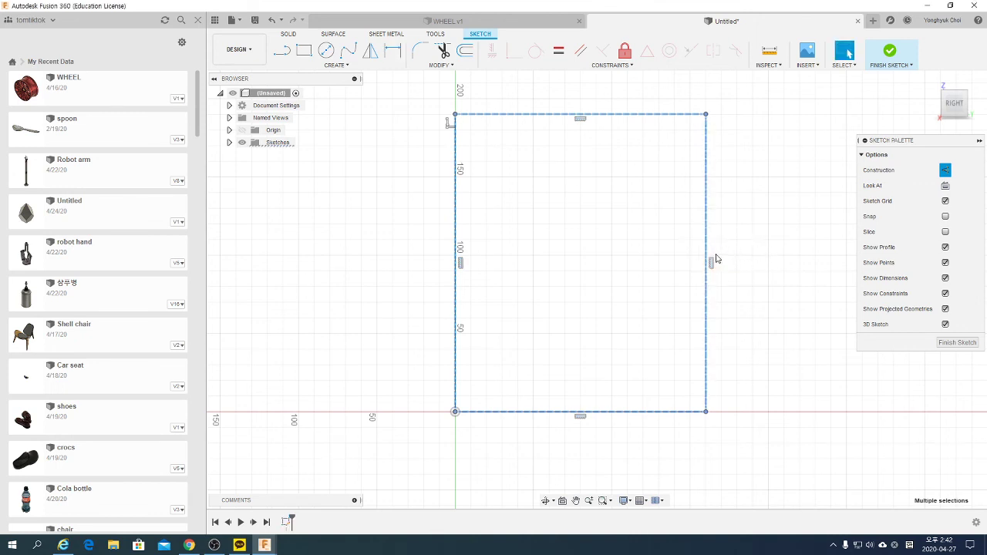
{"action": "key", "text": "Escape"}
{"action": "key", "text": "d"}
{"action": "left_click", "coordinate": [710, 254]}
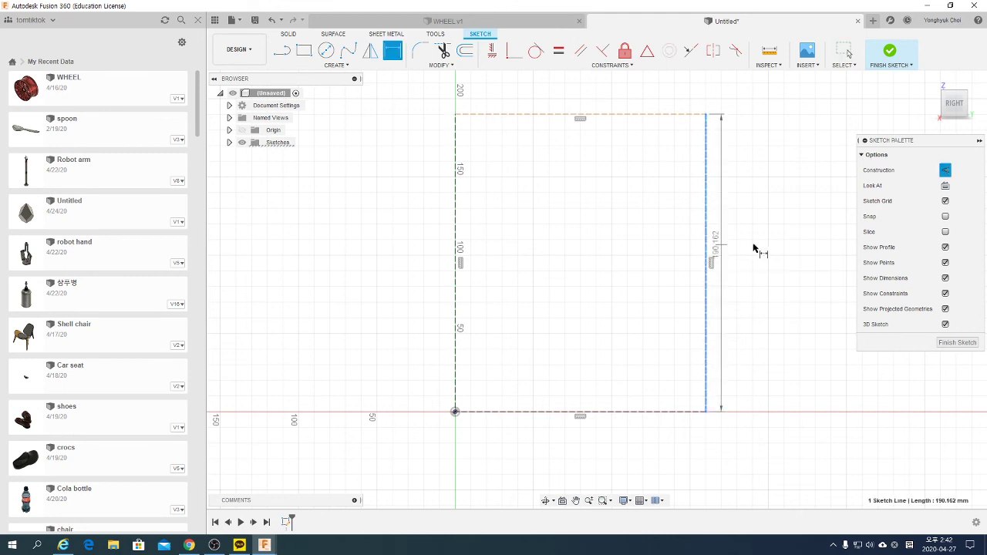
{"action": "left_click", "coordinate": [755, 248]}
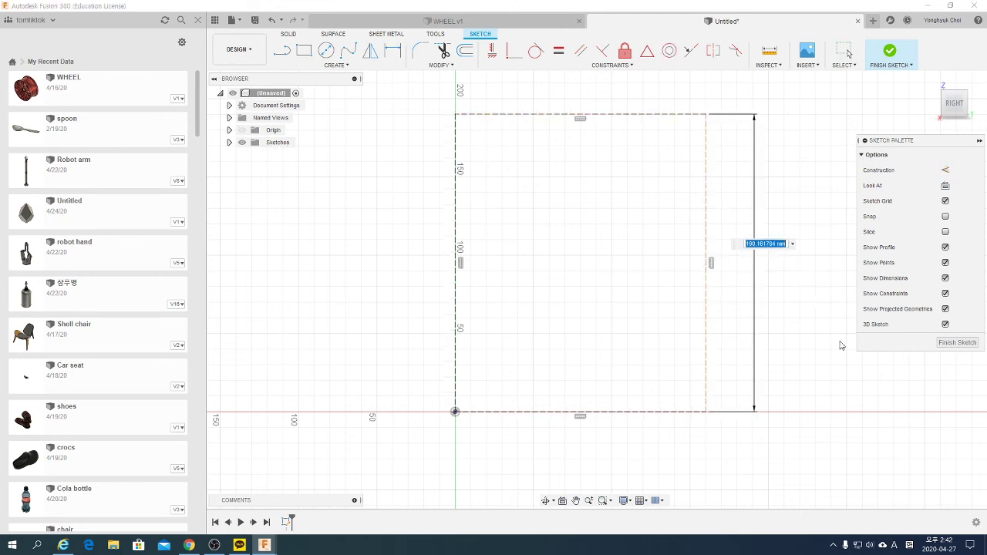
{"action": "type", "text": "200"}
{"action": "key", "text": "Return"}
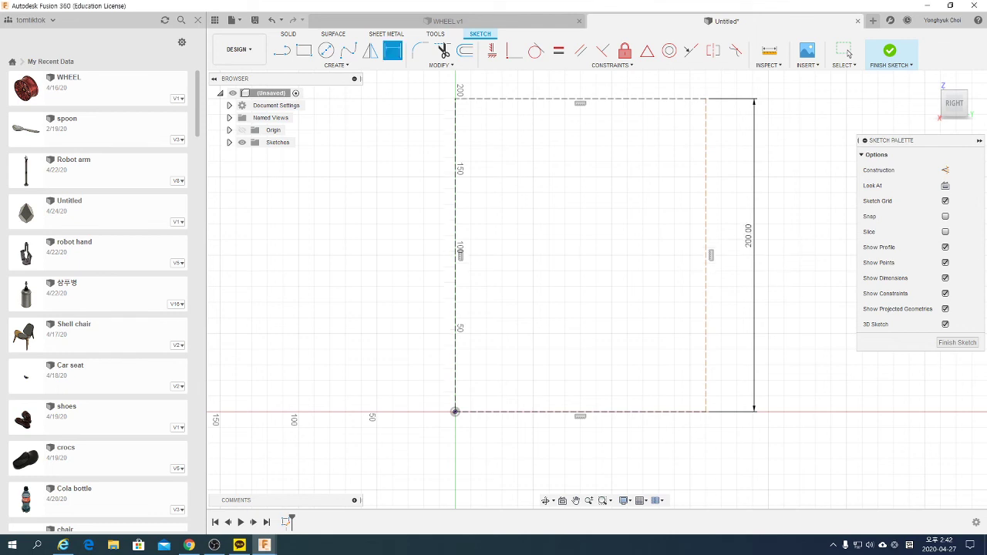
- Dimension the bottom edge to a 200 mm width and show Sketch1 in the browser
{"action": "left_click", "coordinate": [551, 412]}
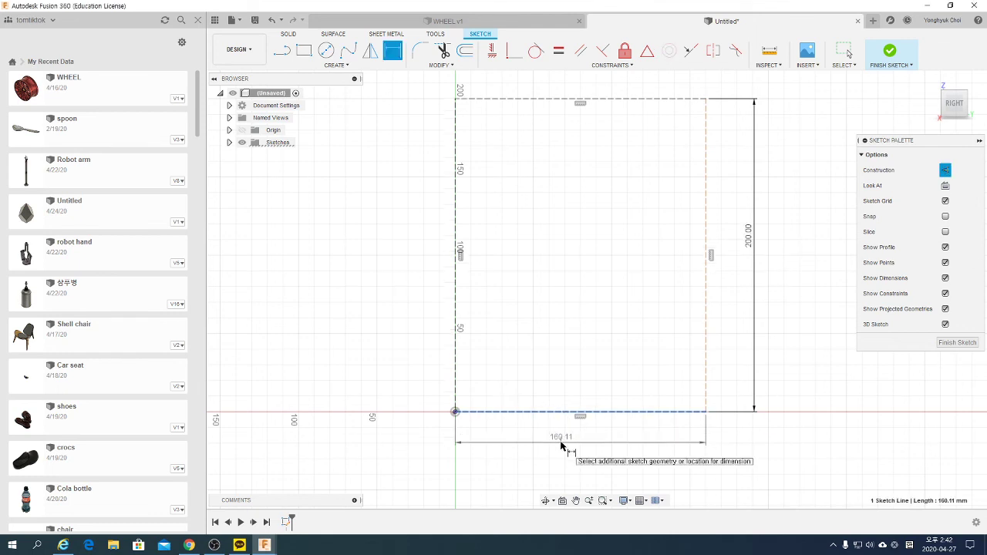
{"action": "left_click", "coordinate": [561, 445]}
{"action": "type", "text": "200"}
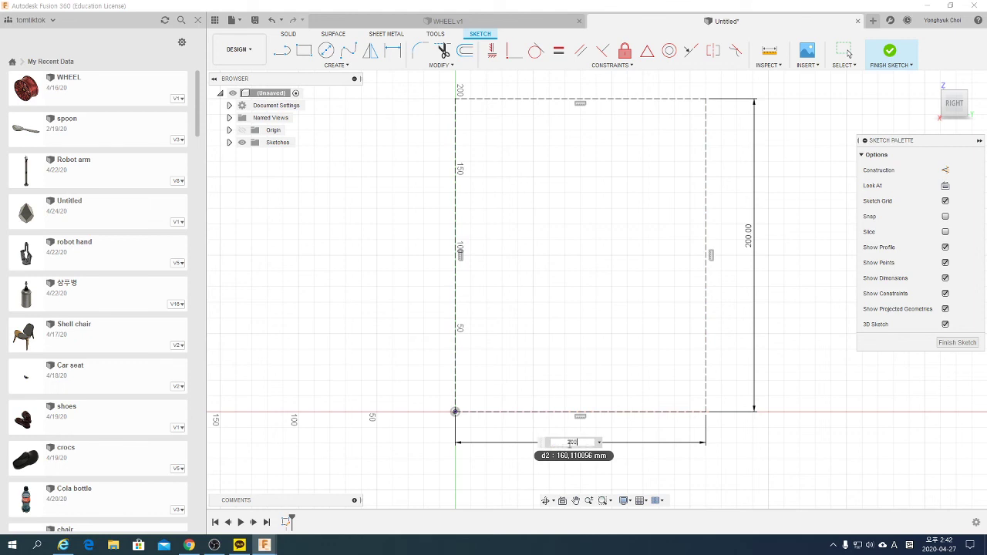
{"action": "key", "text": "Return"}
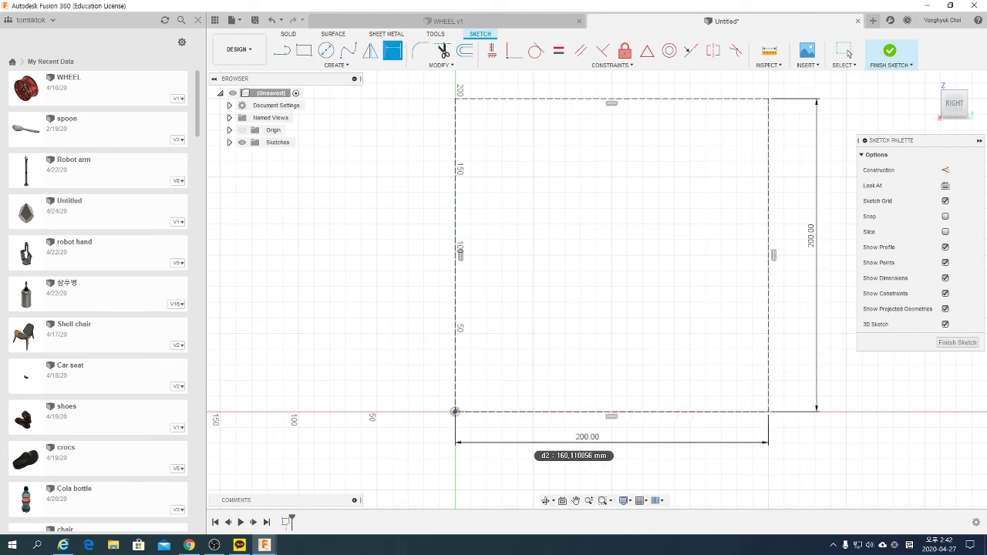
{"action": "left_click", "coordinate": [847, 52]}
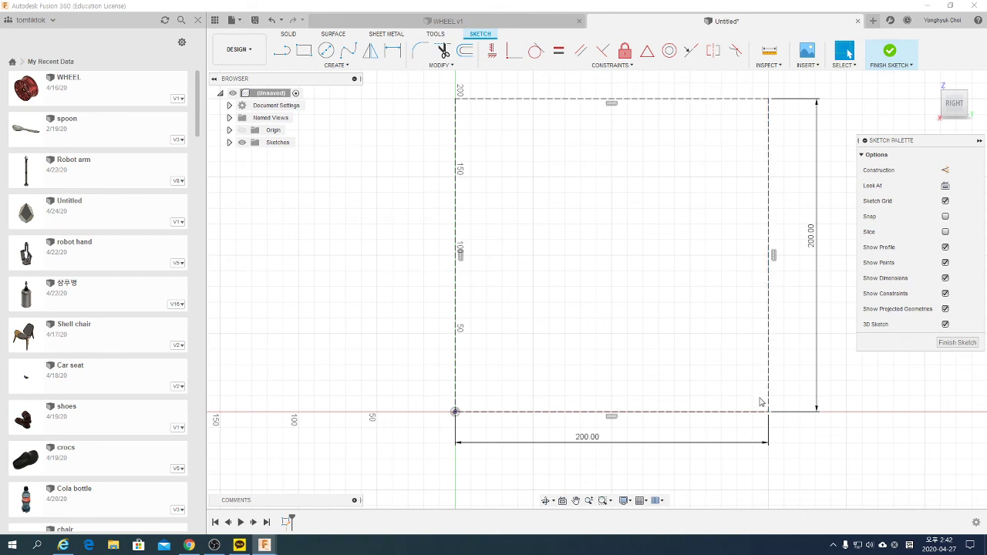
{"action": "left_click_drag", "start_coordinate": [607, 441], "coordinate": [609, 451]}
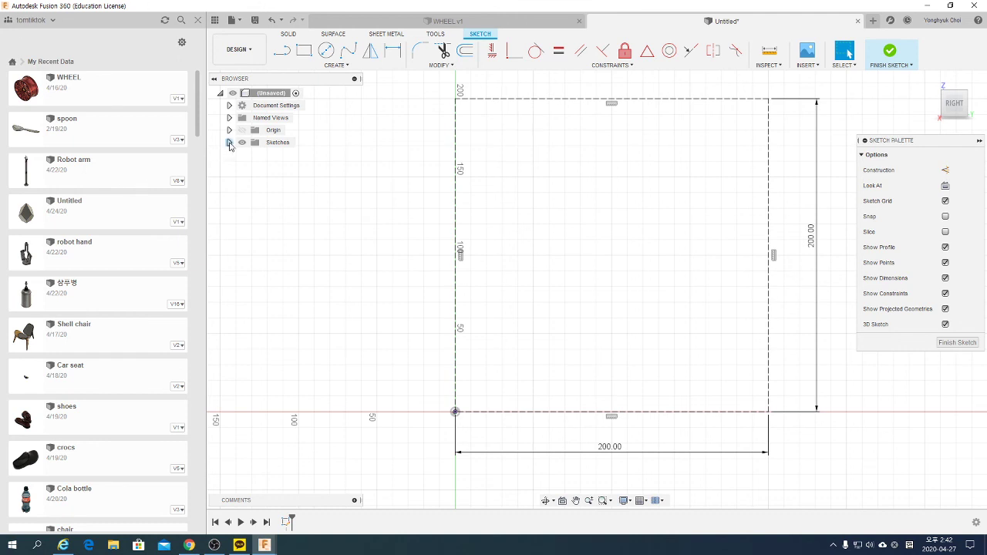
{"action": "left_click", "coordinate": [230, 143]}
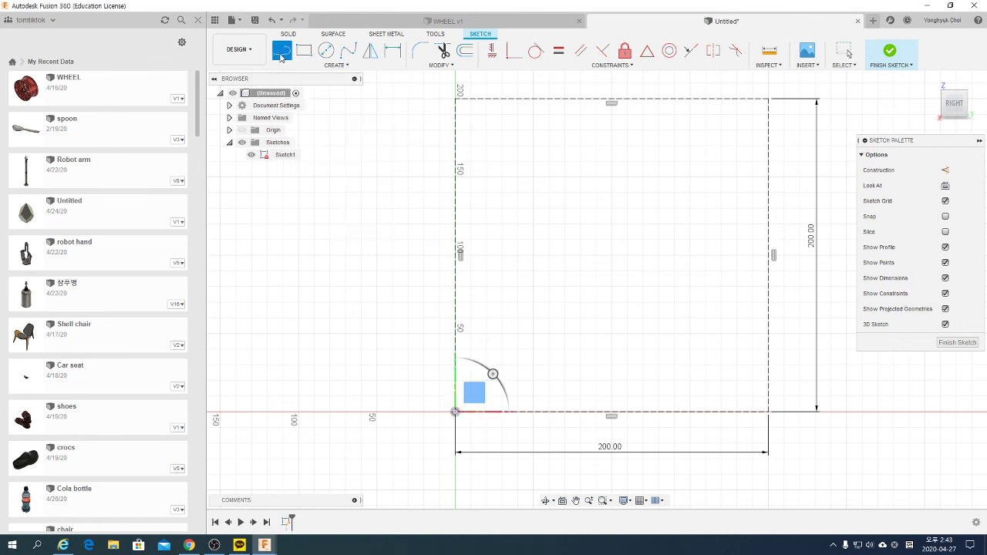
- Draw the first stepped profile line from the square's top-left corner, ending in a downward diagonal
{"action": "left_click", "coordinate": [281, 59]}
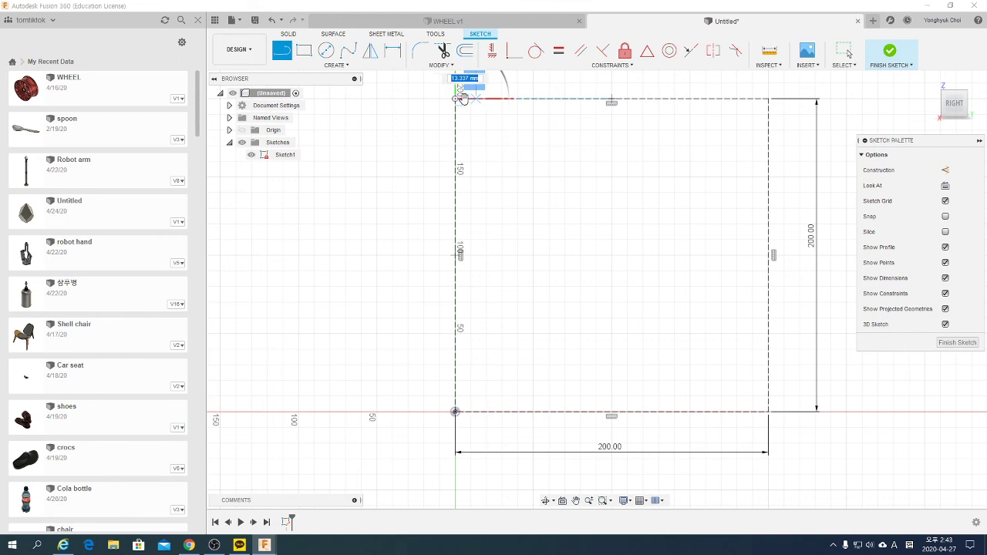
{"action": "key", "text": "Escape"}
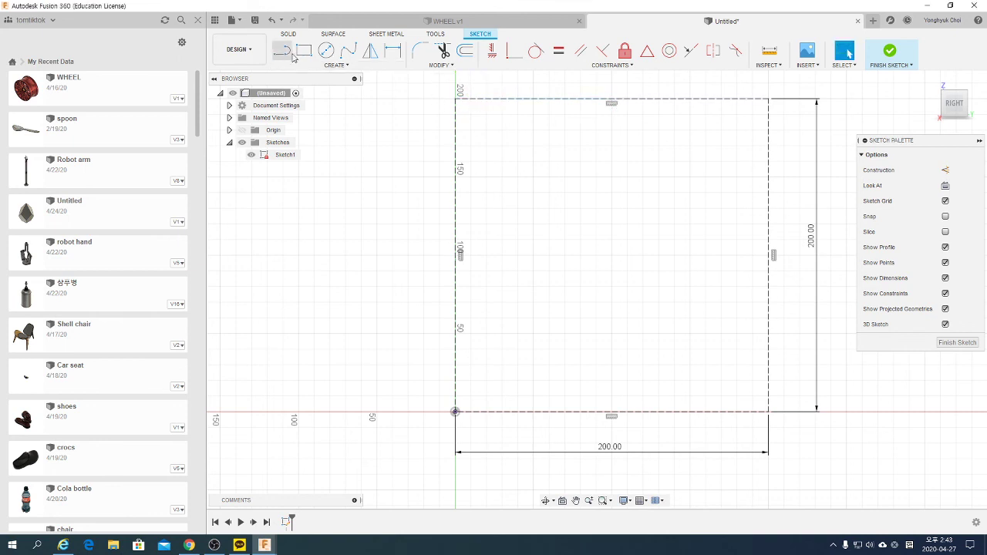
{"action": "key", "text": "l"}
{"action": "left_click", "coordinate": [455, 100]}
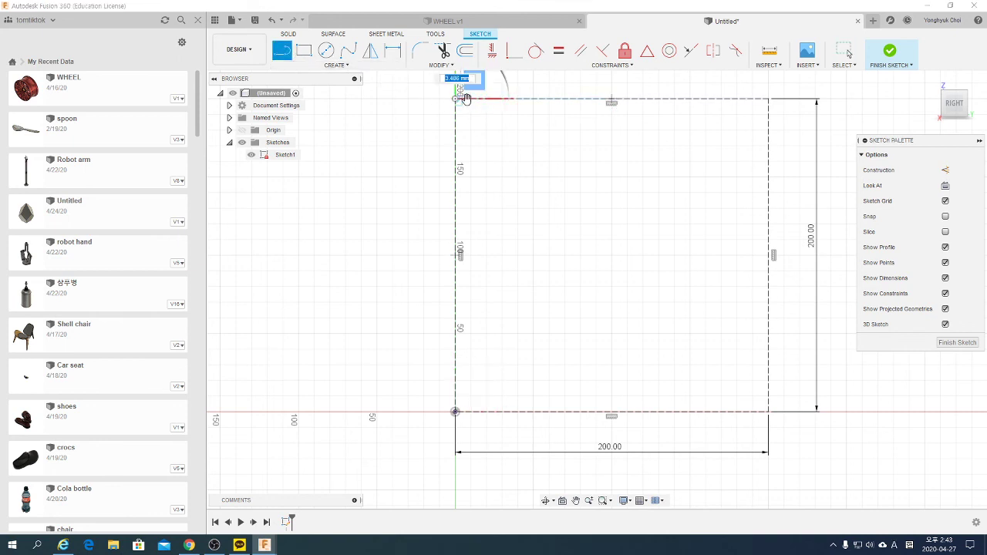
{"action": "scroll", "coordinate": [478, 100], "scroll_direction": "up", "scroll_amount": 2}
{"action": "left_click", "coordinate": [478, 103]}
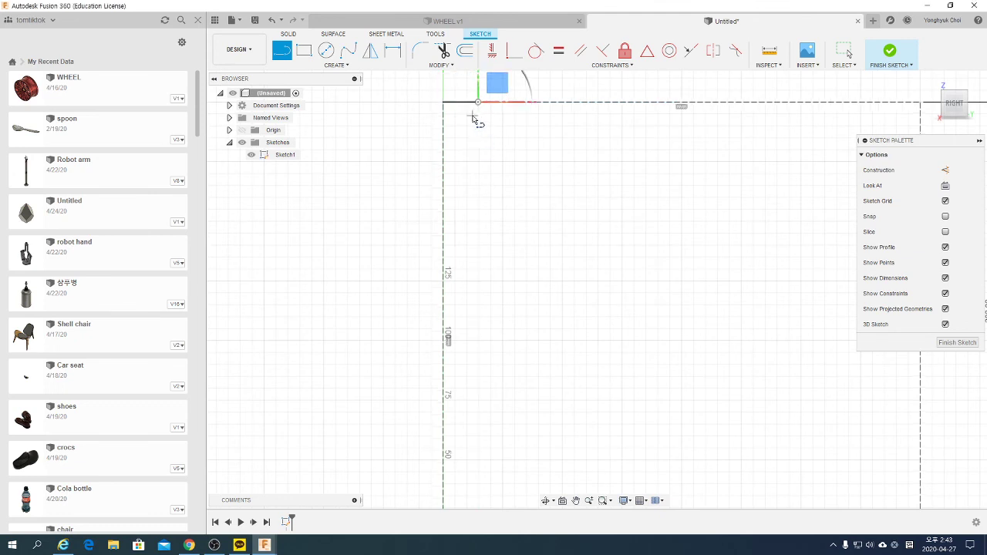
{"action": "left_click", "coordinate": [479, 122]}
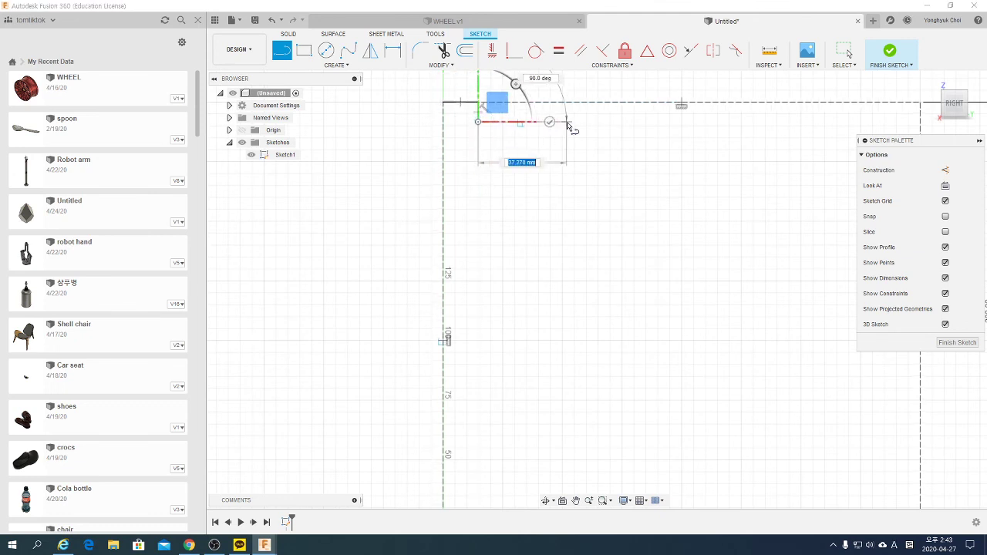
{"action": "left_click", "coordinate": [580, 123]}
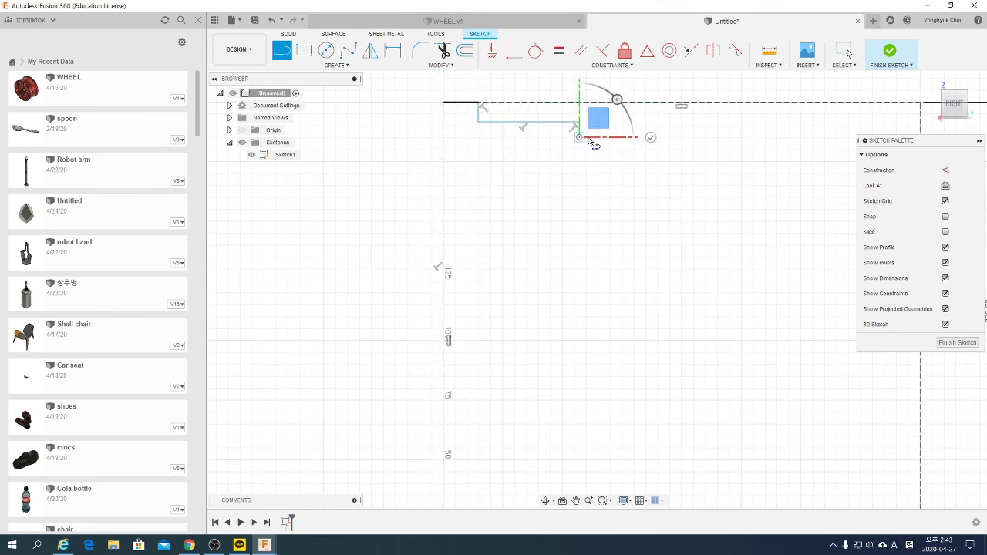
{"action": "left_click_drag", "start_coordinate": [580, 123], "coordinate": [646, 163]}
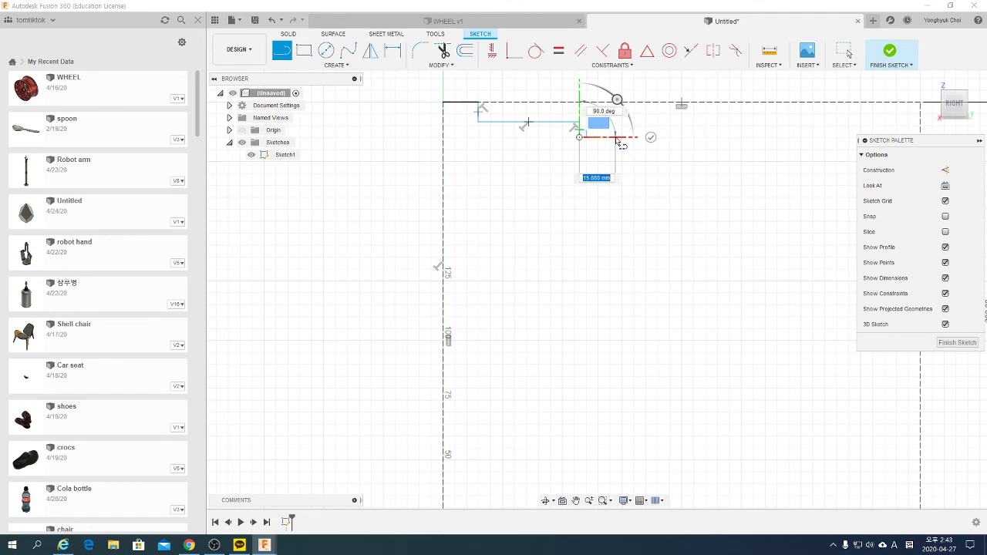
{"action": "left_click", "coordinate": [646, 169]}
{"action": "key", "text": "Escape"}
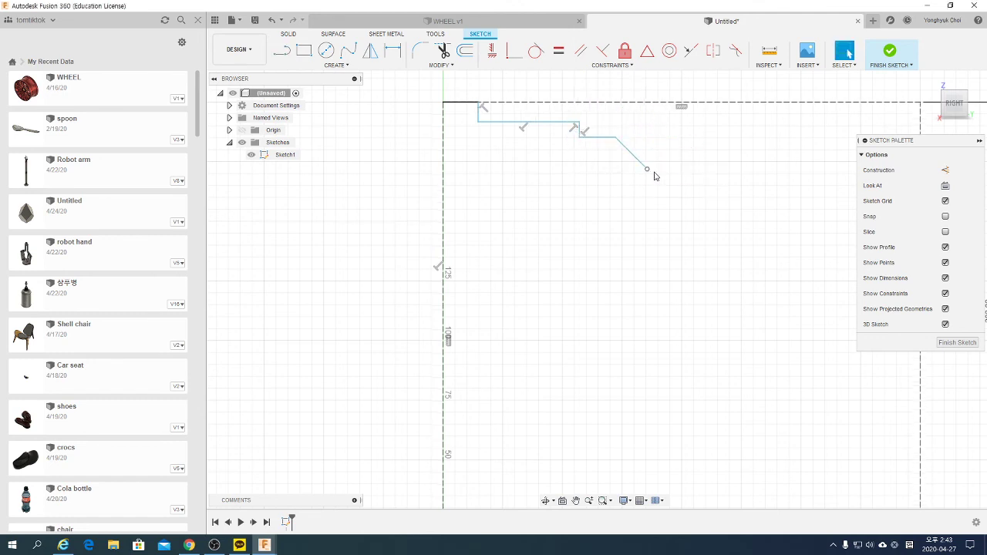
- Draw a second stepped line from the origin, ending in a parallel diagonal
{"action": "left_click", "coordinate": [281, 50]}
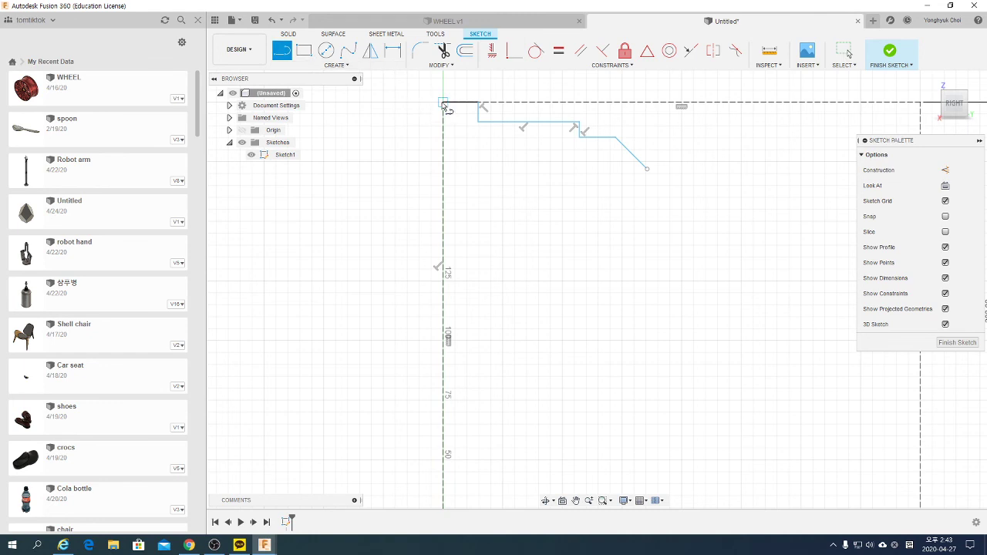
{"action": "left_click", "coordinate": [443, 104]}
{"action": "left_click", "coordinate": [443, 136]}
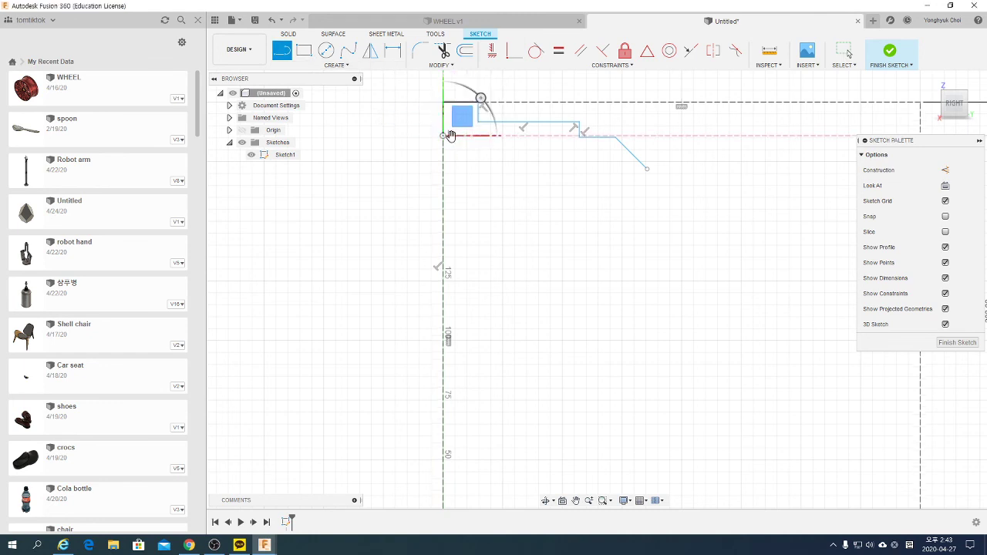
{"action": "left_click", "coordinate": [557, 137]}
{"action": "left_click", "coordinate": [557, 149]}
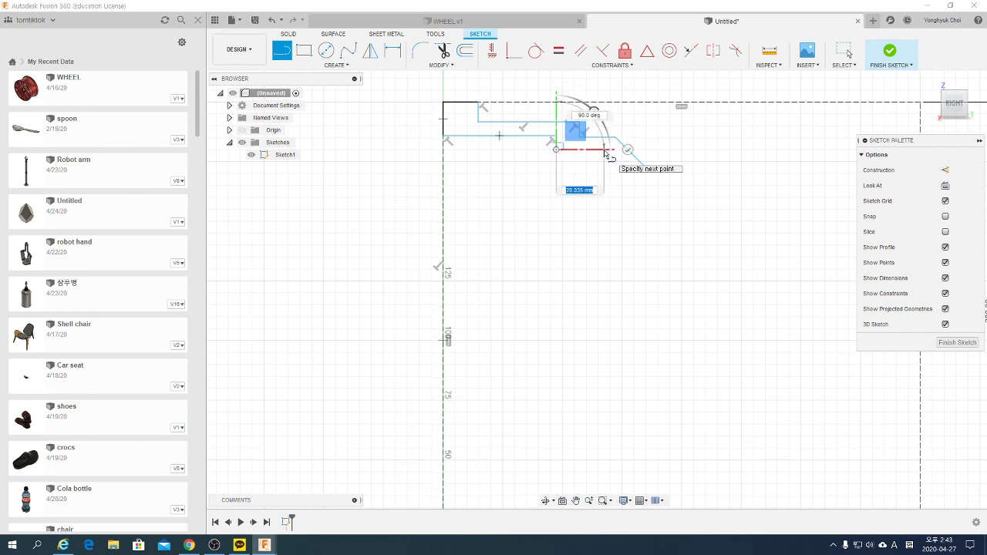
{"action": "left_click", "coordinate": [604, 149]}
{"action": "left_click", "coordinate": [631, 176]}
{"action": "key", "text": "Escape"}
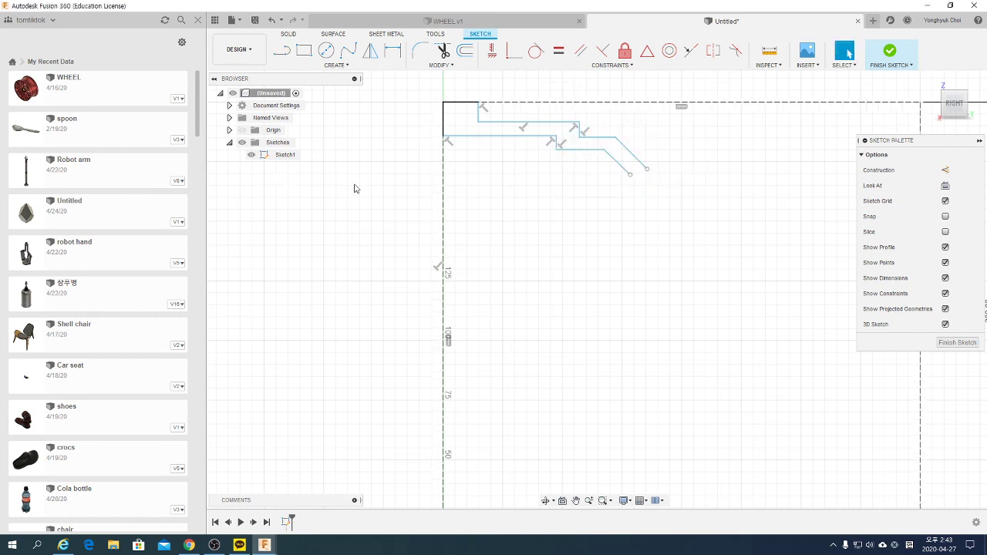
{"action": "scroll", "coordinate": [362, 185], "scroll_direction": "down", "scroll_amount": 3}
{"action": "scroll", "coordinate": [465, 119], "scroll_direction": "up", "scroll_amount": 2}
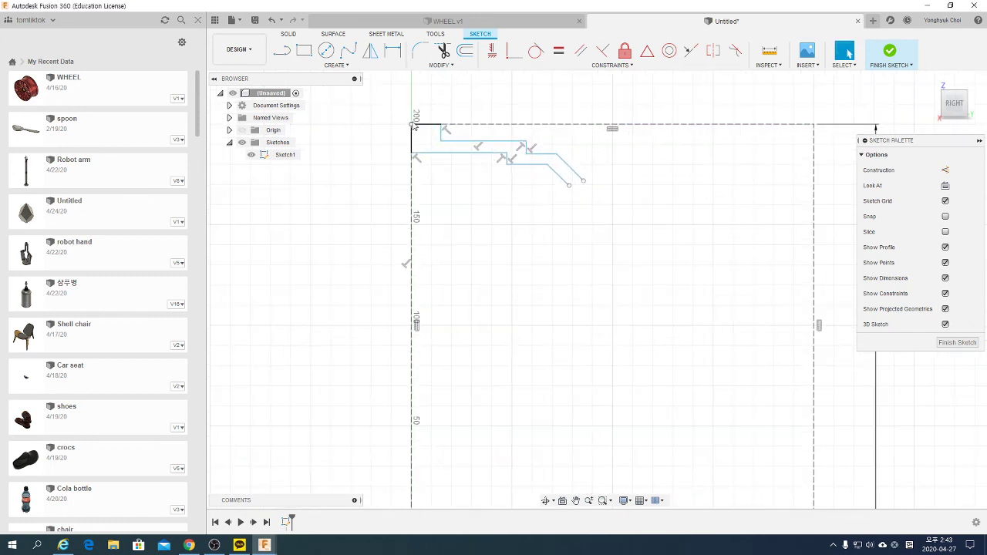
{"action": "scroll", "coordinate": [414, 128], "scroll_direction": "up", "scroll_amount": 1}
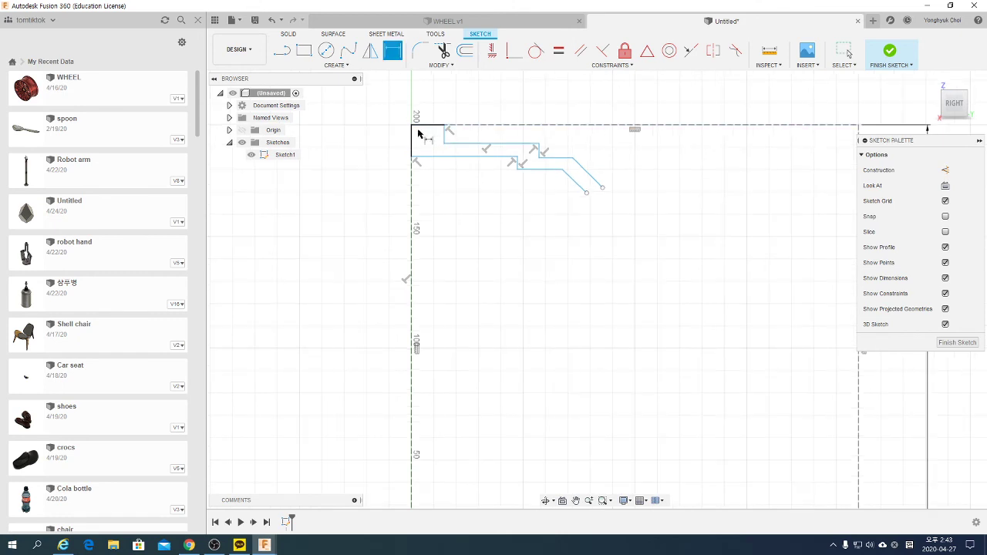
- Dimension the top segment width to 10 mm and the distance to the step to 55 mm
{"action": "key", "text": "d"}
{"action": "left_click", "coordinate": [445, 136]}
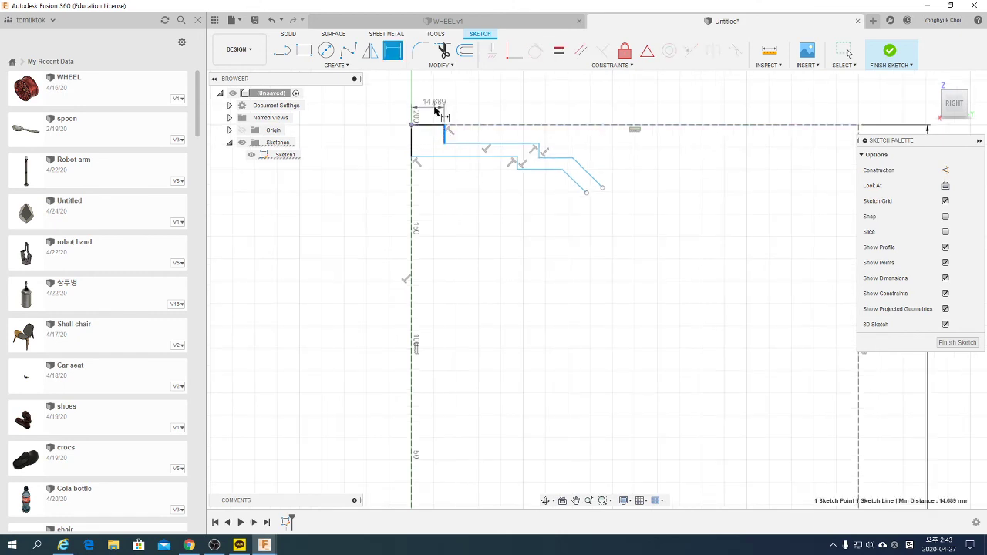
{"action": "left_click", "coordinate": [444, 107]}
{"action": "type", "text": "10"}
{"action": "key", "text": "Return"}
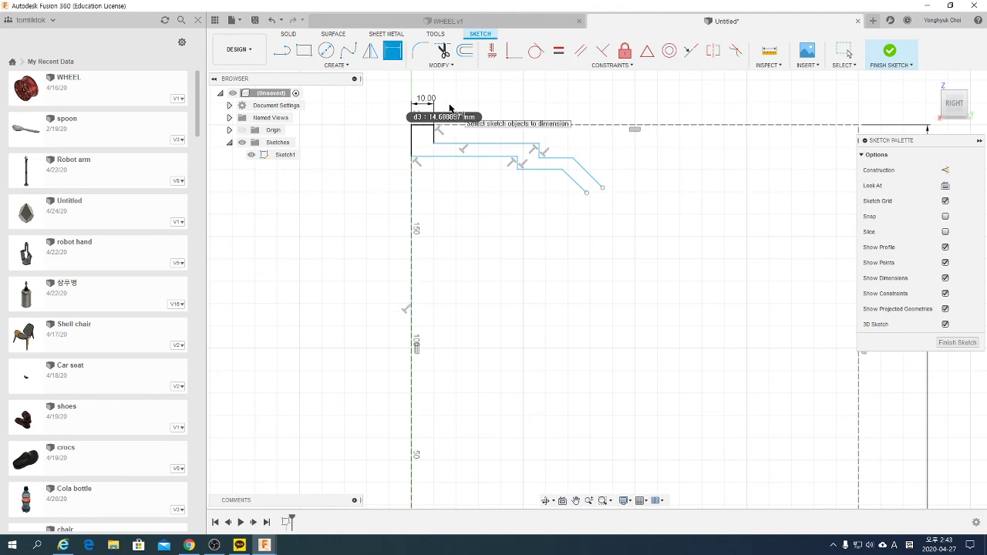
{"action": "left_click", "coordinate": [412, 157]}
{"action": "left_click", "coordinate": [516, 166]}
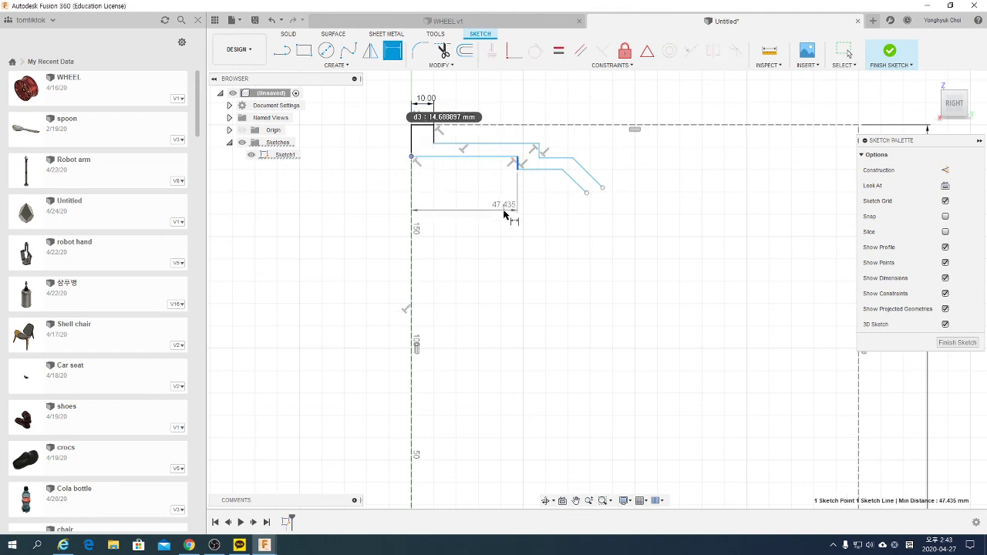
{"action": "left_click", "coordinate": [505, 214]}
{"action": "type", "text": "55"}
{"action": "key", "text": "Return"}
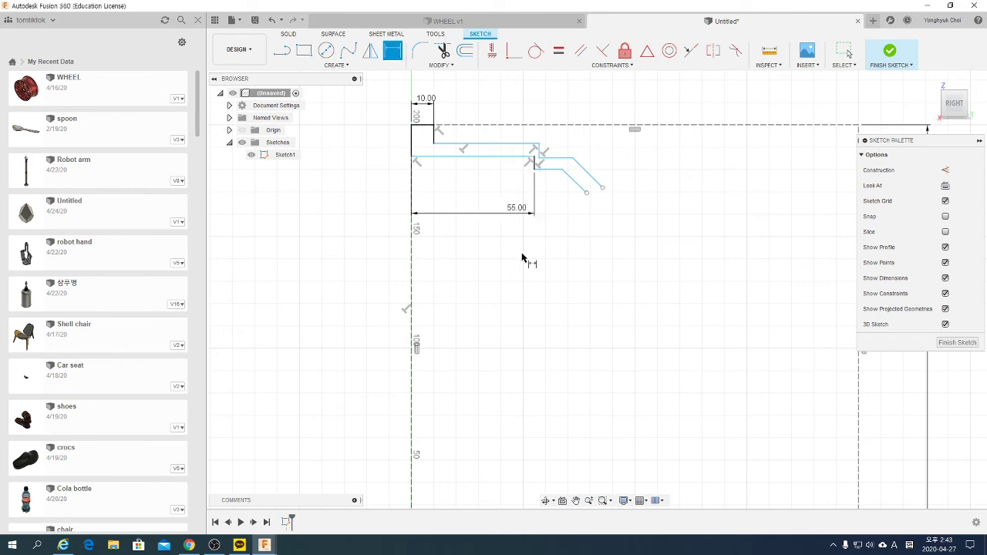
- Set the upper step offset and the right-hand vertical gap to 6 mm each
{"action": "scroll", "coordinate": [520, 84], "scroll_direction": "up", "scroll_amount": 1}
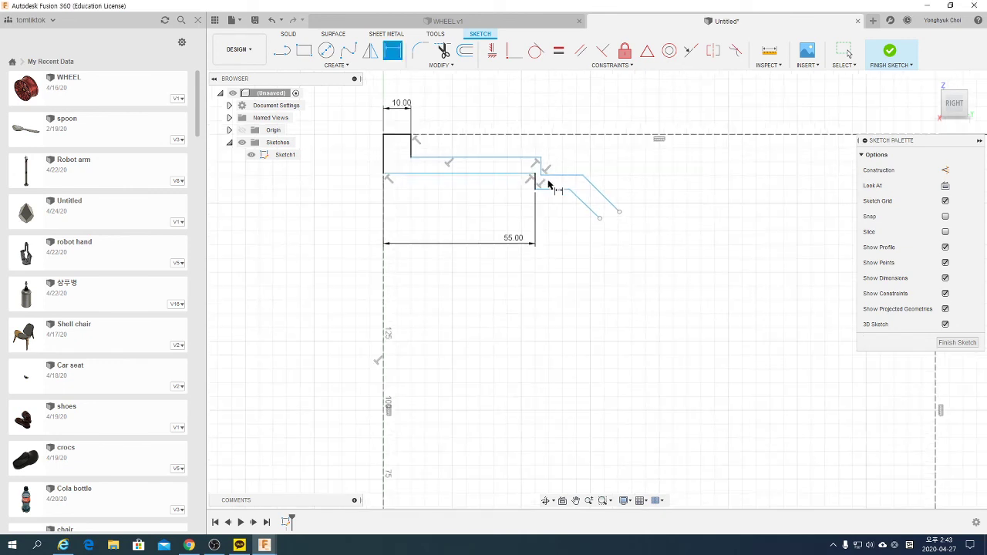
{"action": "left_click", "coordinate": [540, 171]}
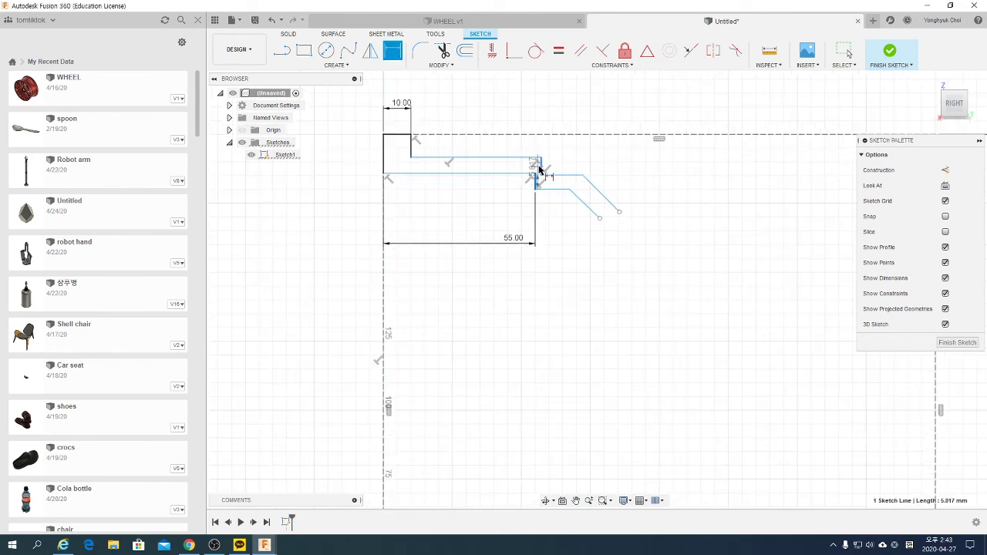
{"action": "left_click", "coordinate": [542, 104]}
{"action": "type", "text": "8"}
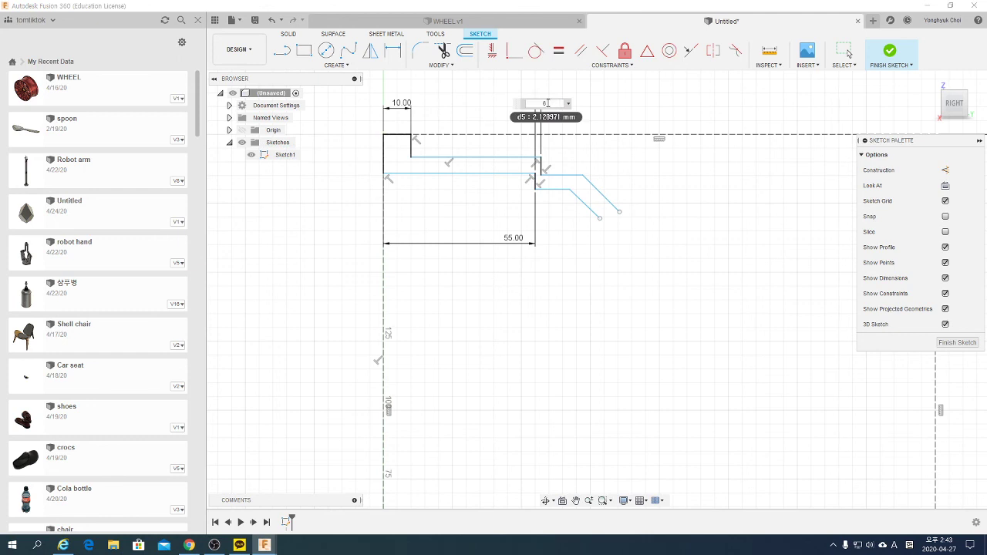
{"action": "key", "text": "Return"}
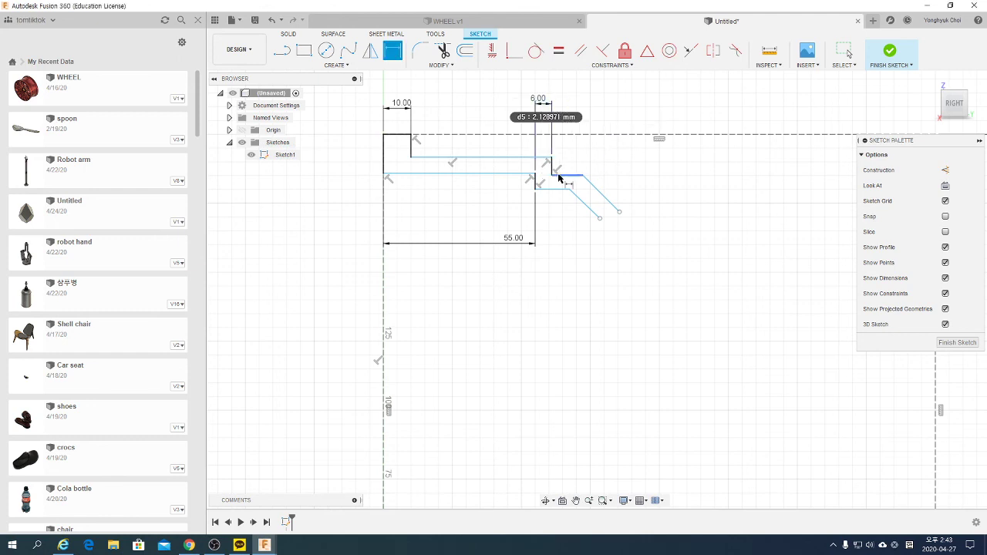
{"action": "left_click", "coordinate": [559, 178]}
{"action": "left_click", "coordinate": [630, 168]}
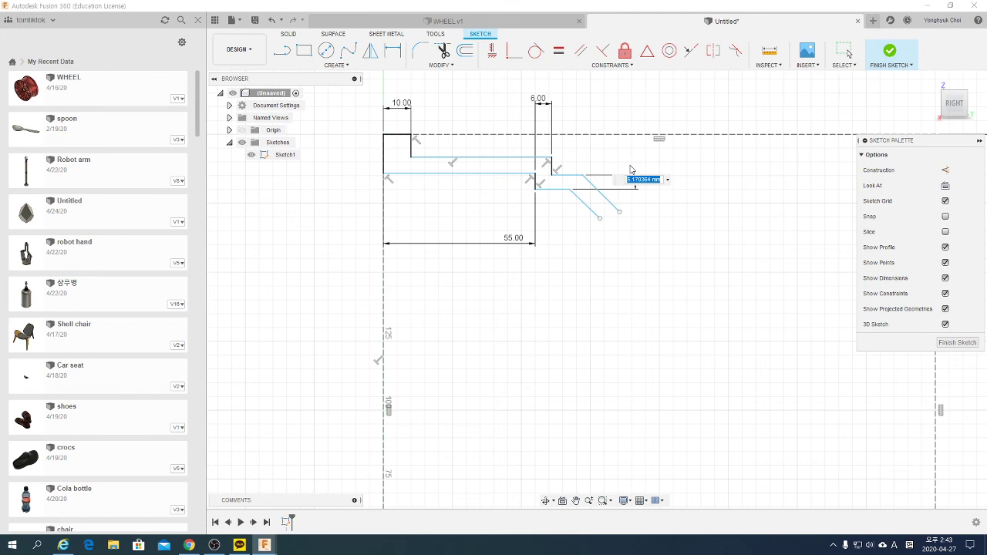
{"action": "type", "text": "6"}
{"action": "key", "text": "Return"}
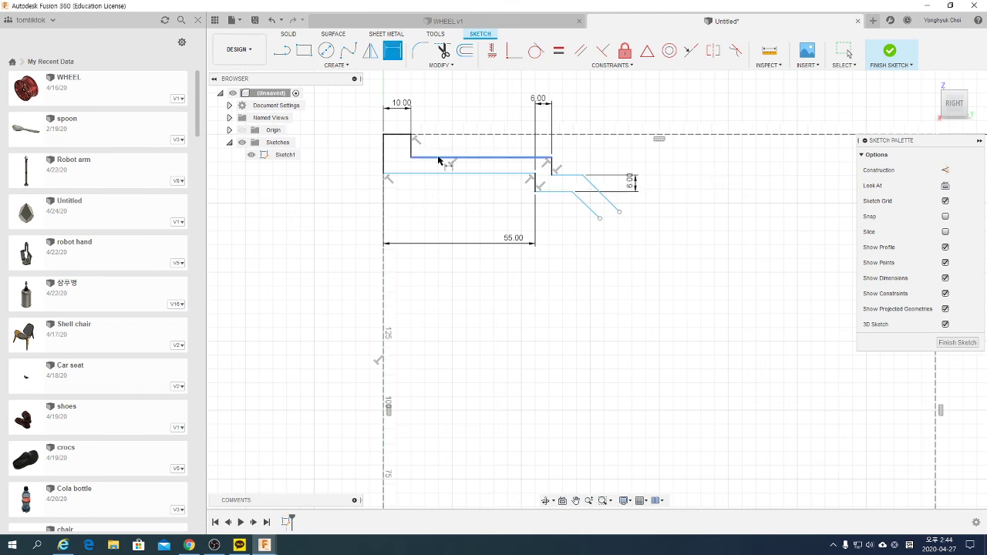
- Set the gap between the two lines to 6 mm and the overall profile height to 15 mm
{"action": "left_click", "coordinate": [438, 158]}
{"action": "left_click", "coordinate": [432, 174]}
{"action": "left_click", "coordinate": [347, 173]}
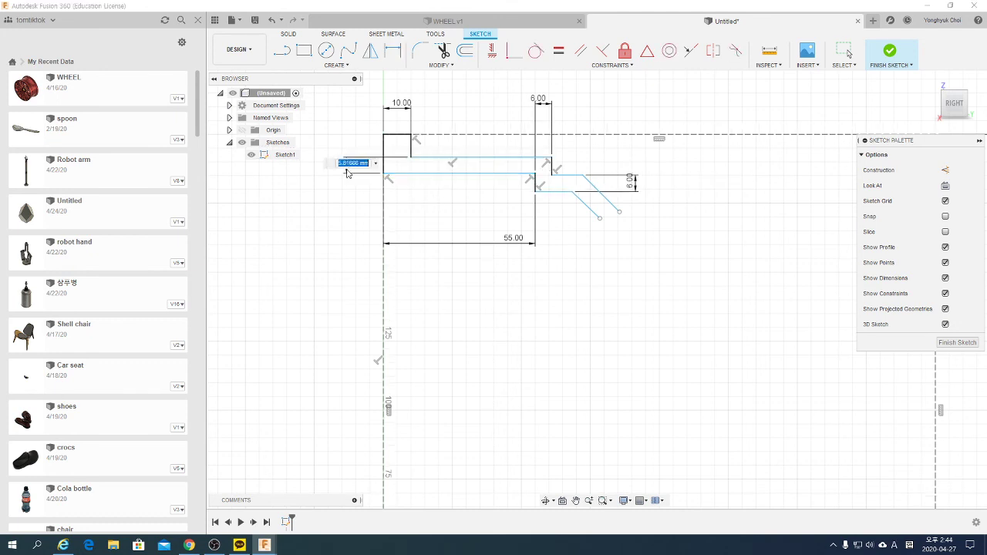
{"action": "type", "text": "6"}
{"action": "key", "text": "Return"}
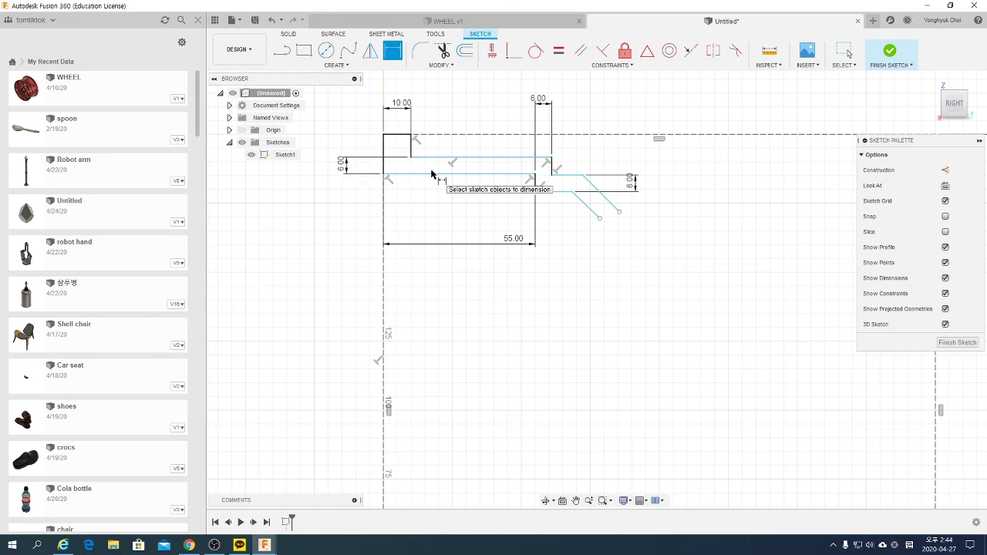
{"action": "left_click", "coordinate": [397, 135]}
{"action": "left_click", "coordinate": [416, 173]}
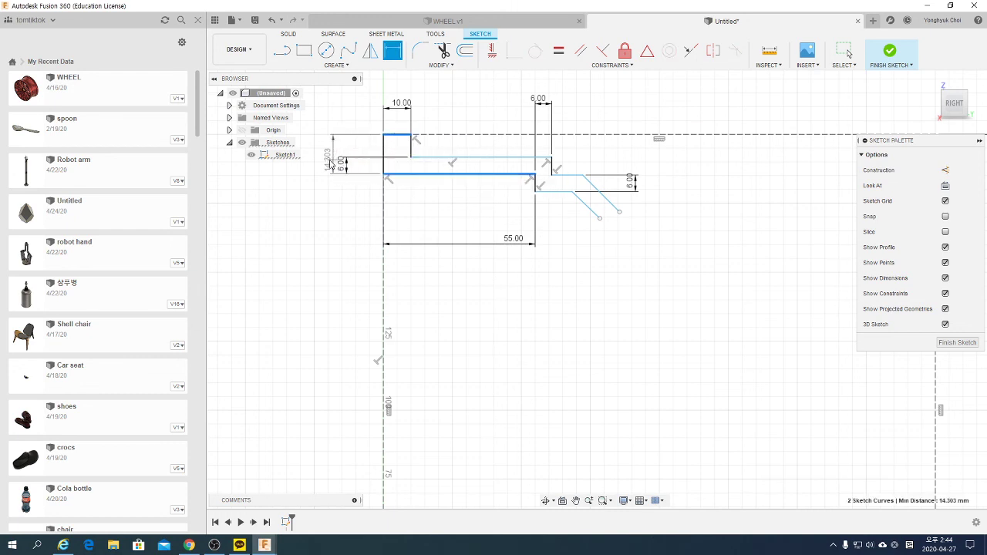
{"action": "left_click", "coordinate": [330, 164]}
{"action": "type", "text": "15"}
{"action": "key", "text": "Return"}
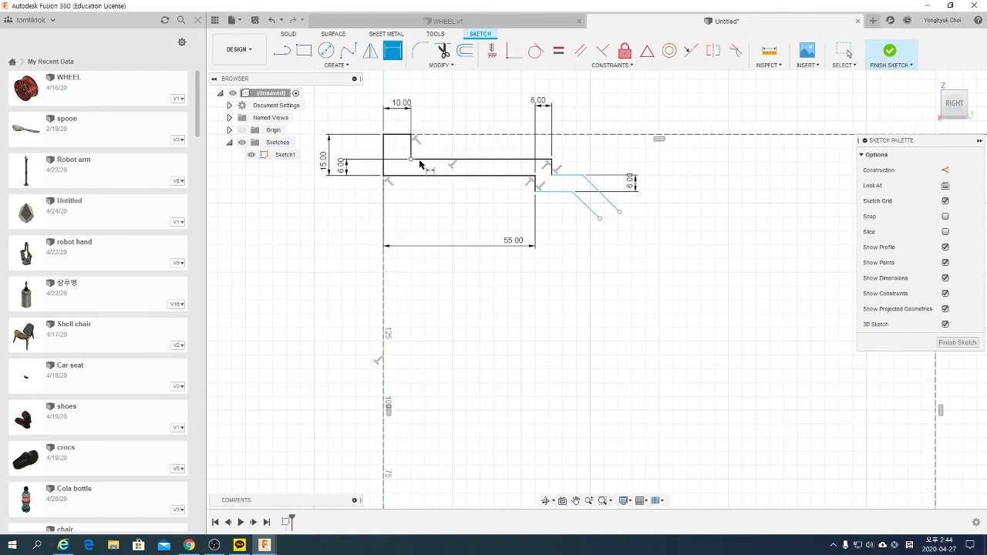
- Try dimensioning the lower step's horizontal line, then cancel it
{"action": "left_click", "coordinate": [552, 192]}
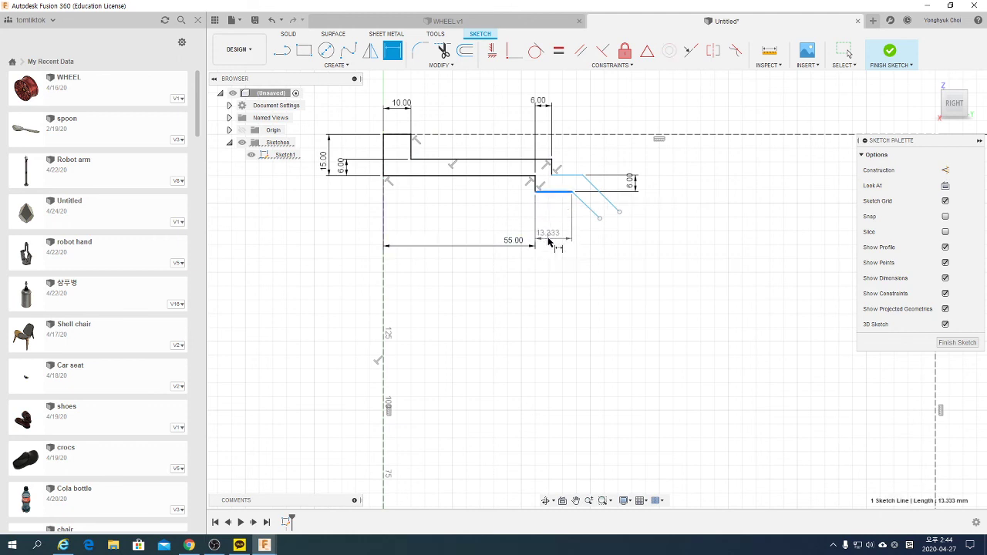
{"action": "key", "text": "Escape"}
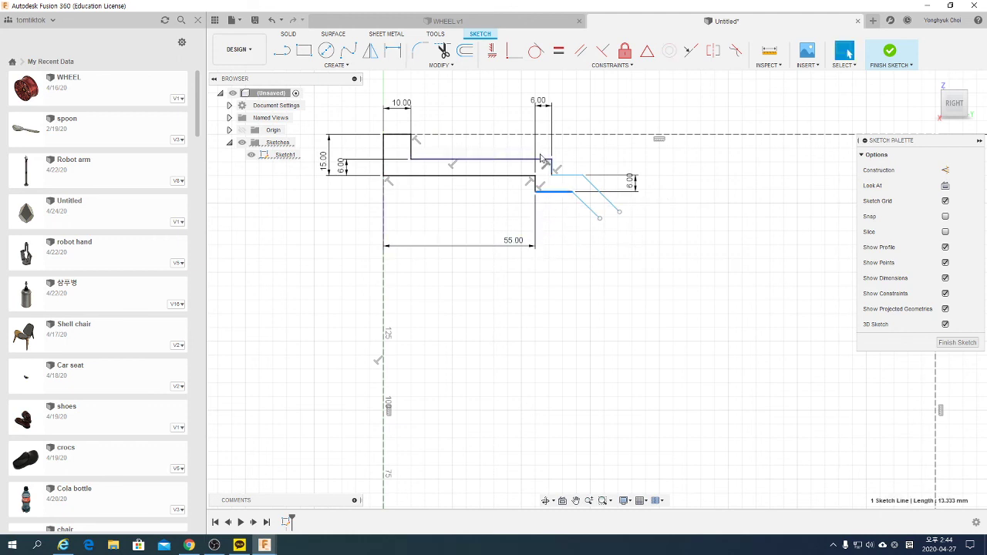
{"action": "left_click", "coordinate": [393, 50]}
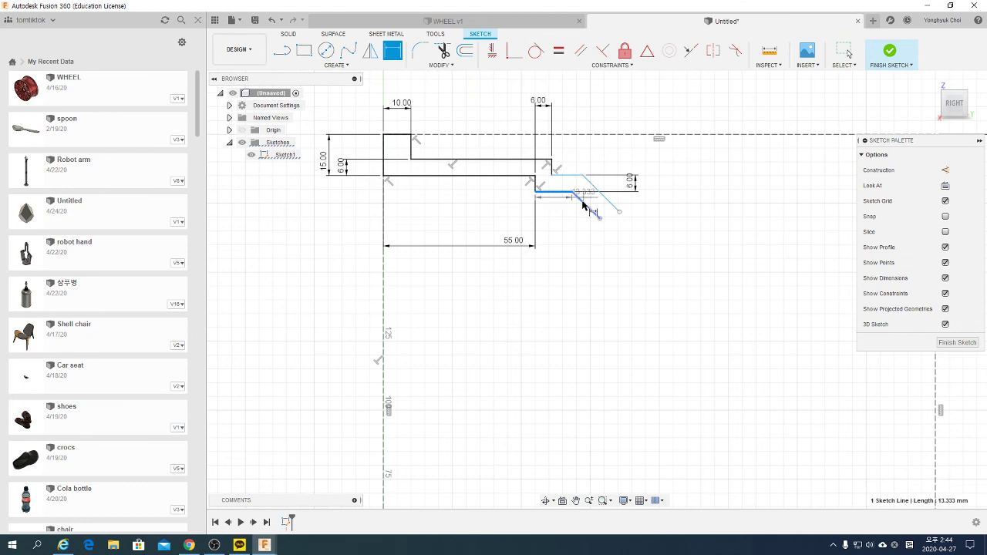
{"action": "key", "text": "Escape"}
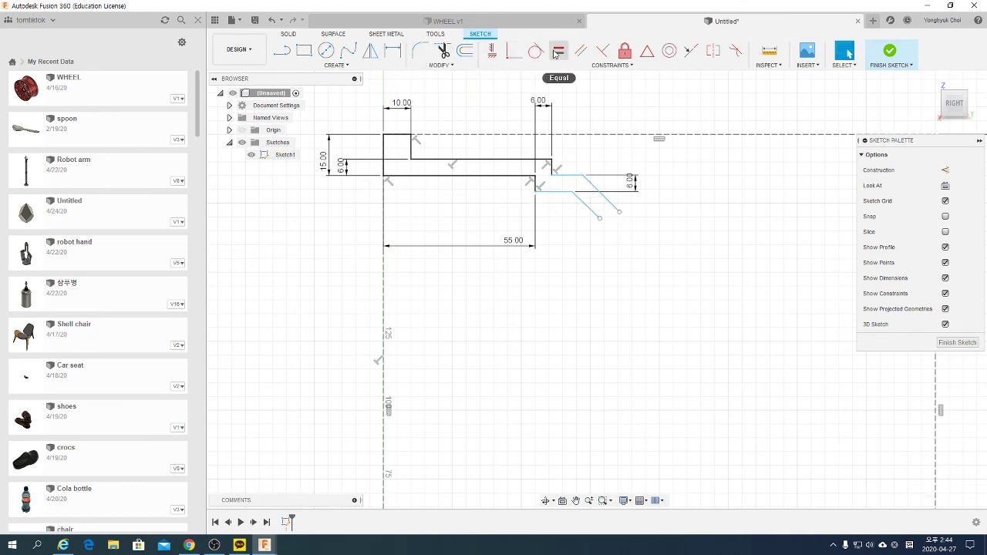
- Make the two diagonal lines parallel
{"action": "left_click", "coordinate": [580, 51]}
{"action": "left_click", "coordinate": [590, 210]}
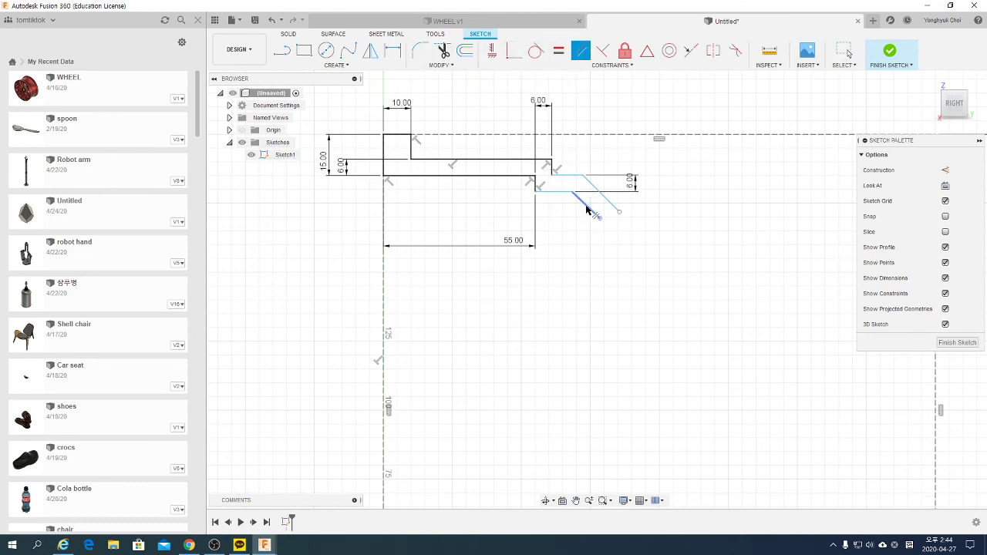
{"action": "left_click", "coordinate": [607, 199]}
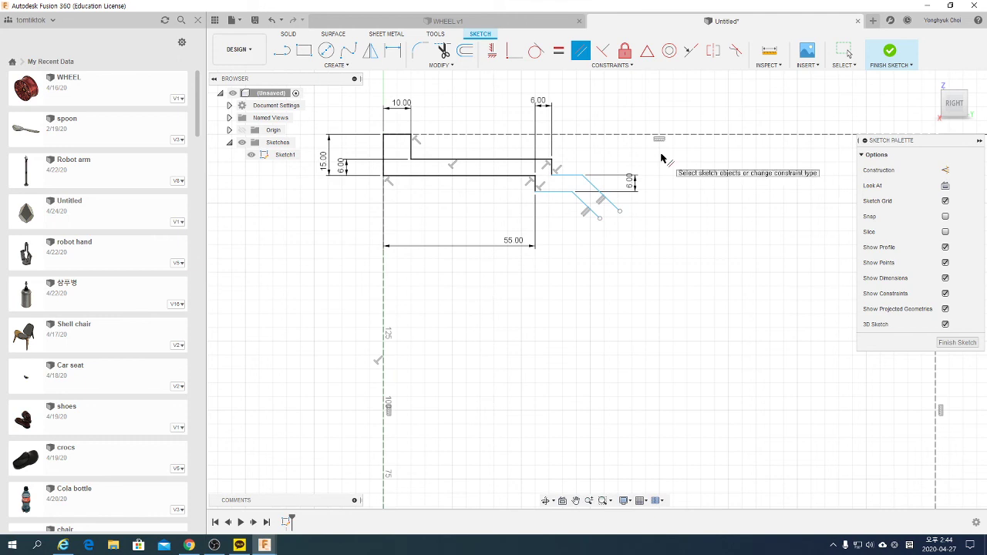
{"action": "key", "text": "Escape"}
- Dimension the diagonal endpoints 7.90 mm apart and make both diagonals equal length
{"action": "left_click", "coordinate": [392, 51]}
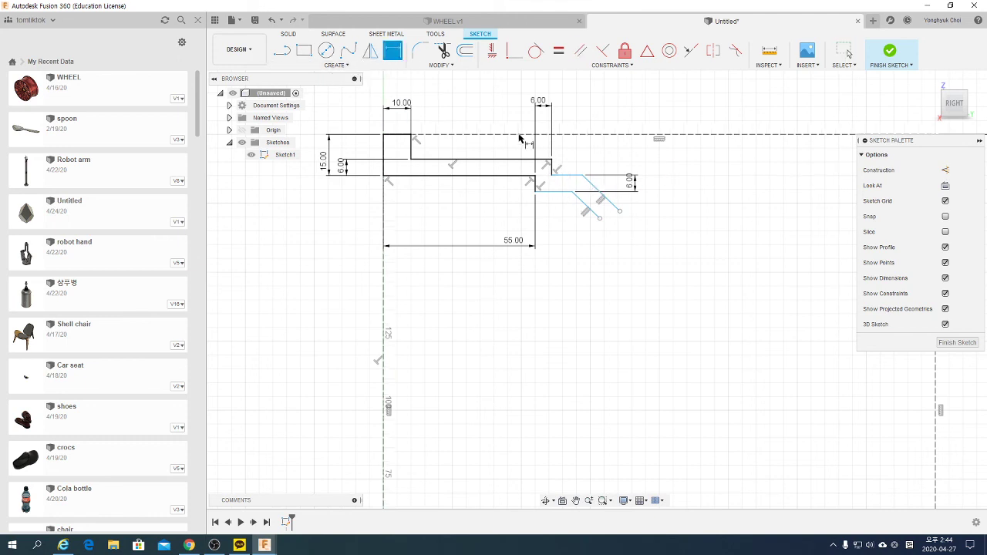
{"action": "left_click", "coordinate": [599, 218]}
{"action": "left_click", "coordinate": [587, 260]}
{"action": "type", "text": "7.9"}
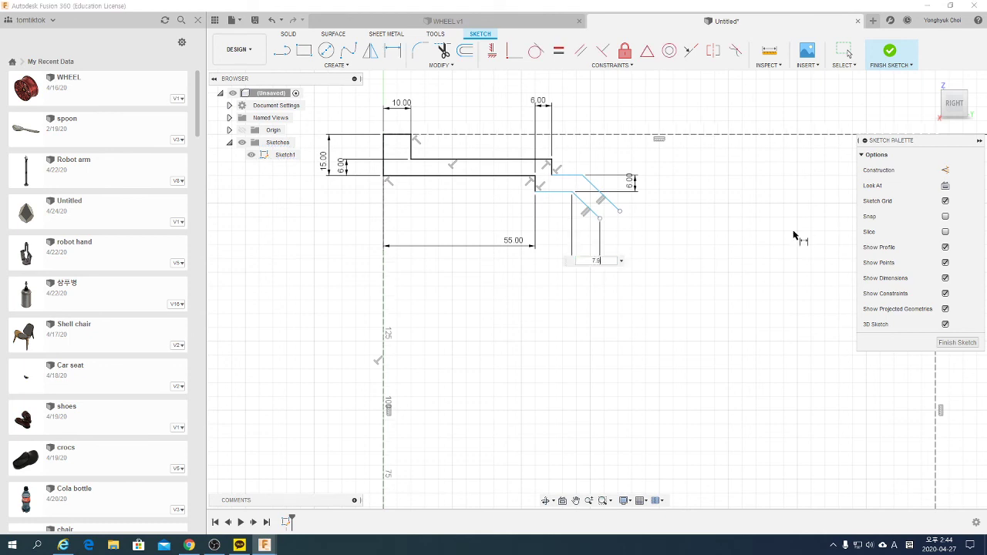
{"action": "key", "text": "Return"}
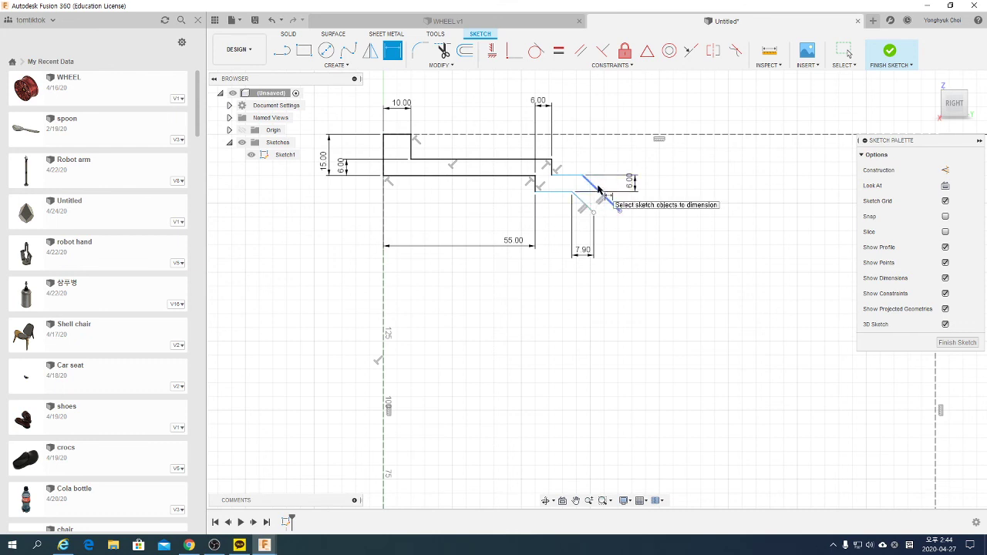
{"action": "left_click", "coordinate": [558, 50]}
{"action": "left_click", "coordinate": [590, 193]}
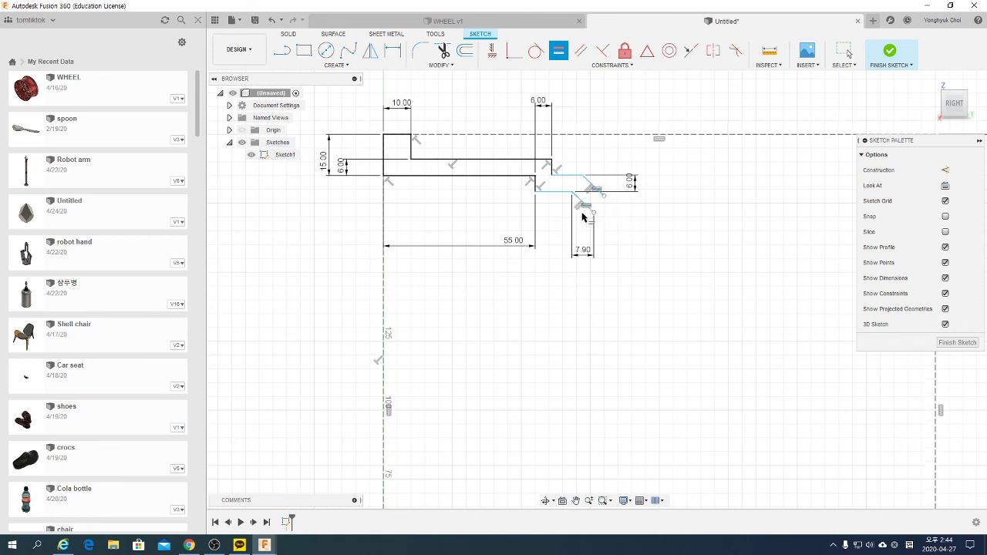
{"action": "key", "text": "Escape"}
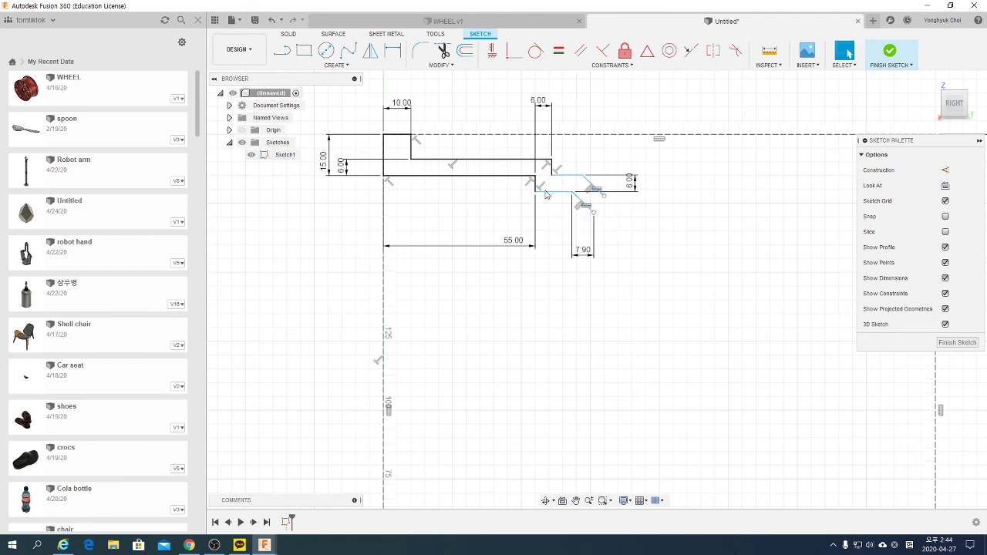
- Add a 21 mm horizontal dimension and a 6 mm gap between the diagonal lines
{"action": "key", "text": "d"}
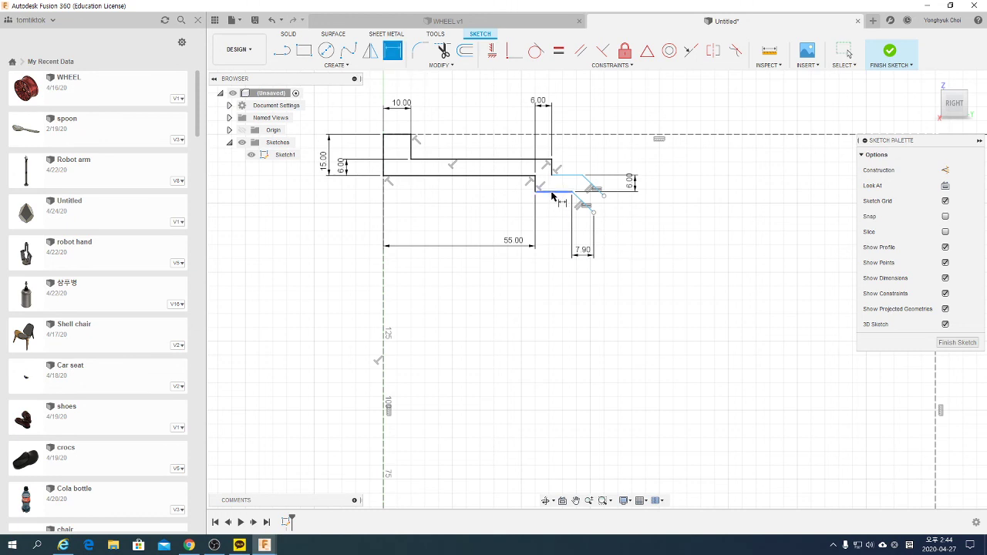
{"action": "left_click", "coordinate": [554, 193]}
{"action": "left_click", "coordinate": [560, 242]}
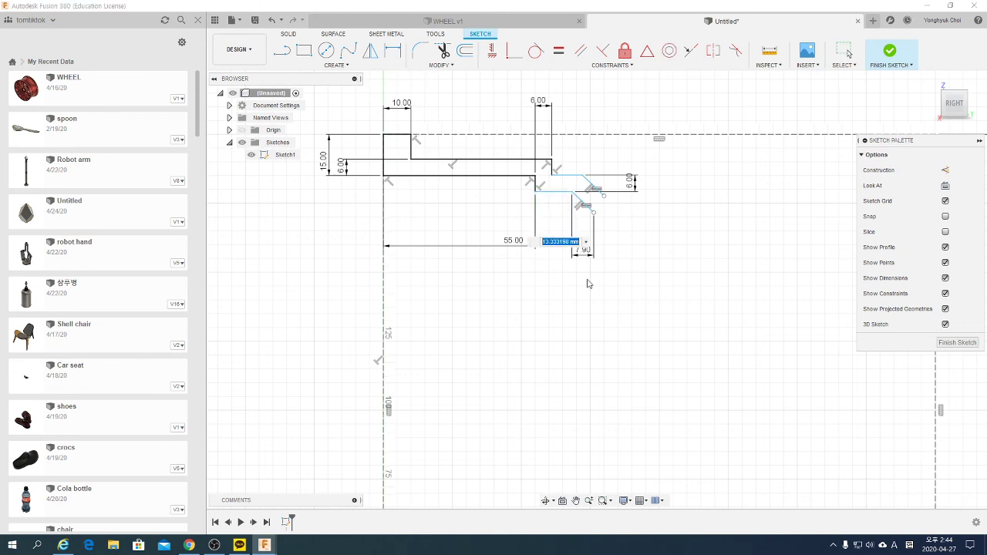
{"action": "type", "text": "21"}
{"action": "key", "text": "Return"}
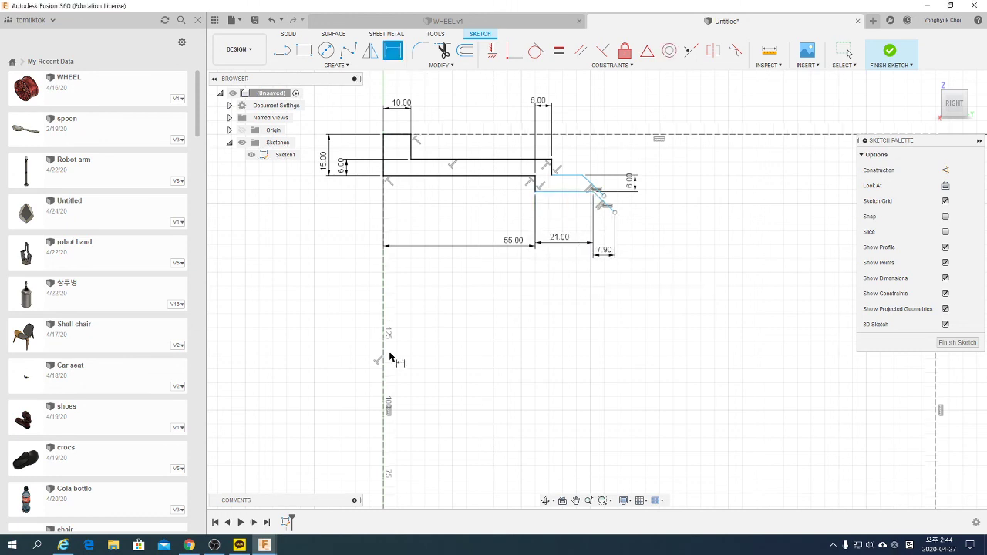
{"action": "scroll", "coordinate": [640, 171], "scroll_direction": "up", "scroll_amount": 2}
{"action": "scroll", "coordinate": [645, 170], "scroll_direction": "up", "scroll_amount": 3}
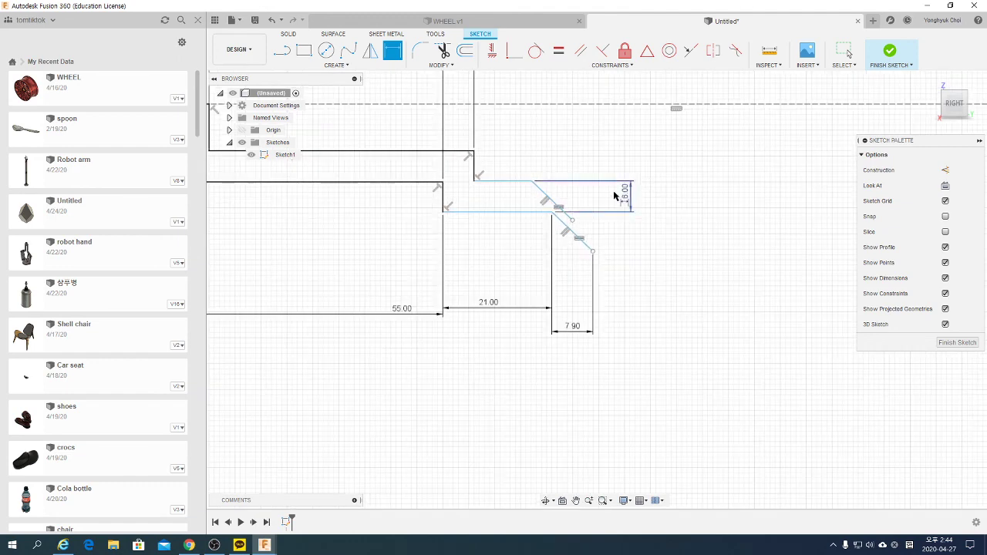
{"action": "left_click", "coordinate": [561, 218]}
{"action": "key", "text": "l"}
{"action": "left_click", "coordinate": [572, 220]}
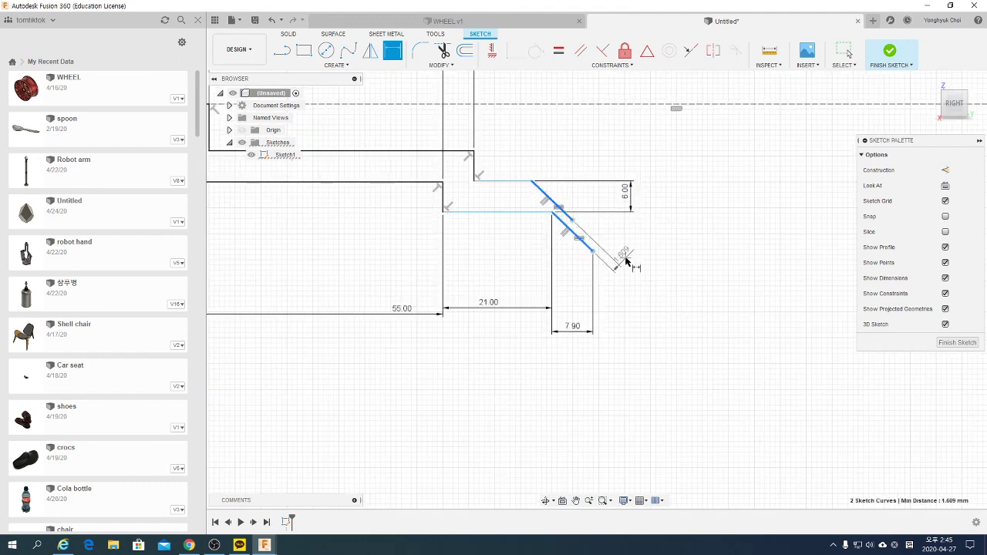
{"action": "type", "text": "6"}
{"action": "key", "text": "Return"}
{"action": "key", "text": "d"}
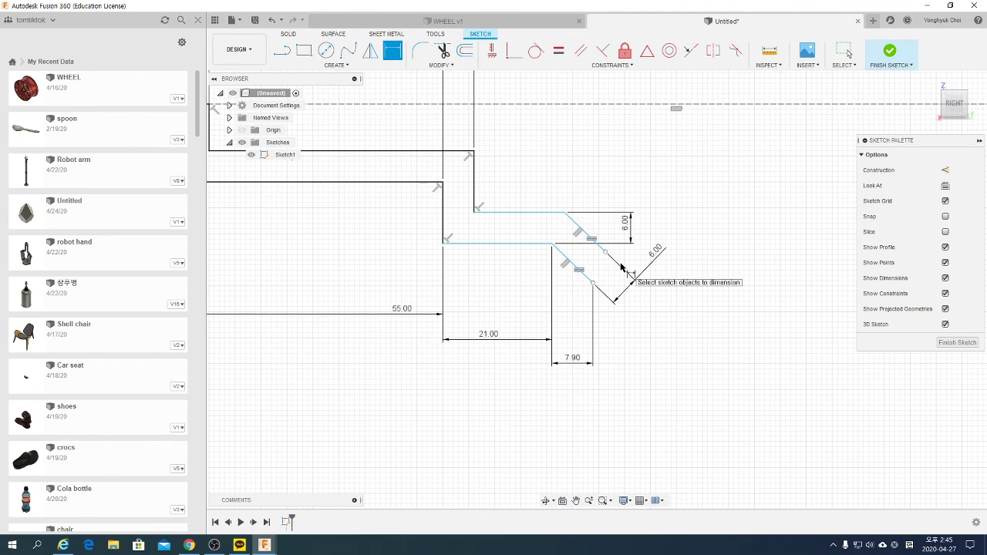
- Dimension the overall profile height from the dashed top line to 32 mm
{"action": "scroll", "coordinate": [586, 282], "scroll_direction": "down", "scroll_amount": 2}
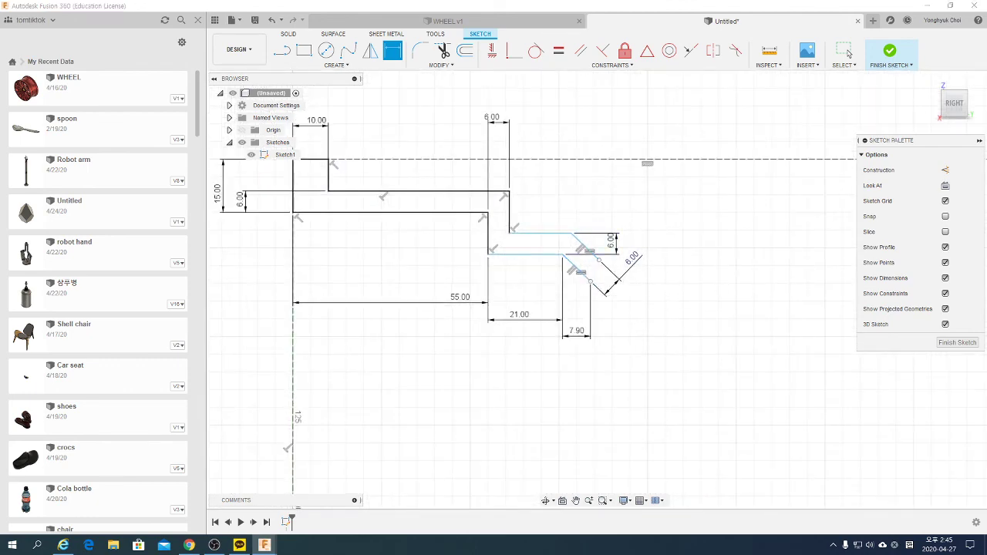
{"action": "scroll", "coordinate": [582, 283], "scroll_direction": "down", "scroll_amount": 1}
{"action": "scroll", "coordinate": [586, 287], "scroll_direction": "down", "scroll_amount": 1}
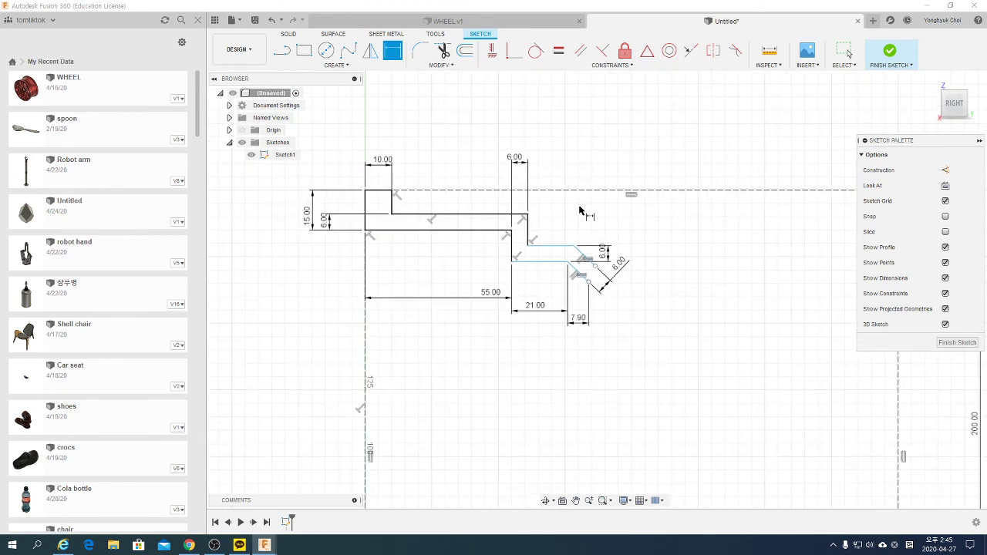
{"action": "left_click", "coordinate": [583, 190]}
{"action": "left_click", "coordinate": [588, 283]}
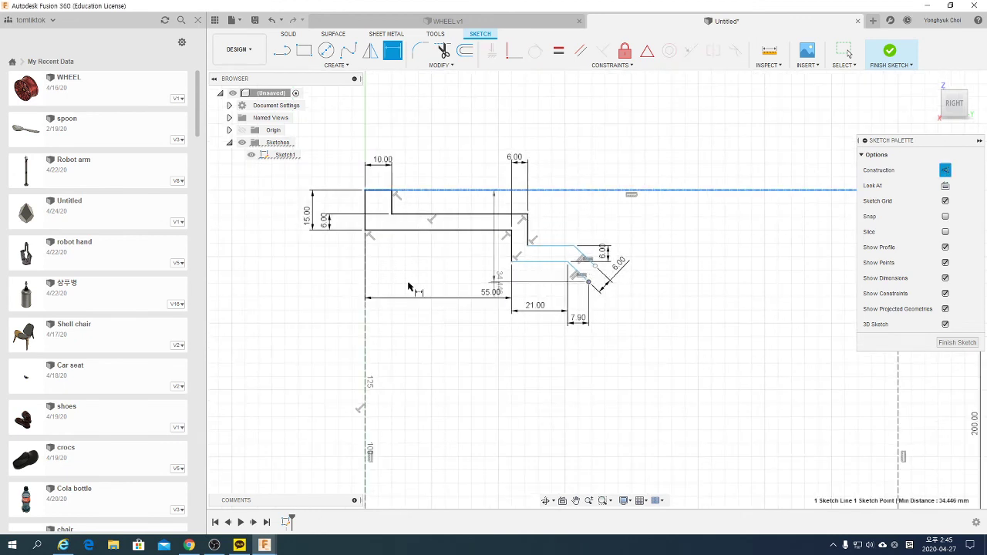
{"action": "left_click", "coordinate": [281, 245]}
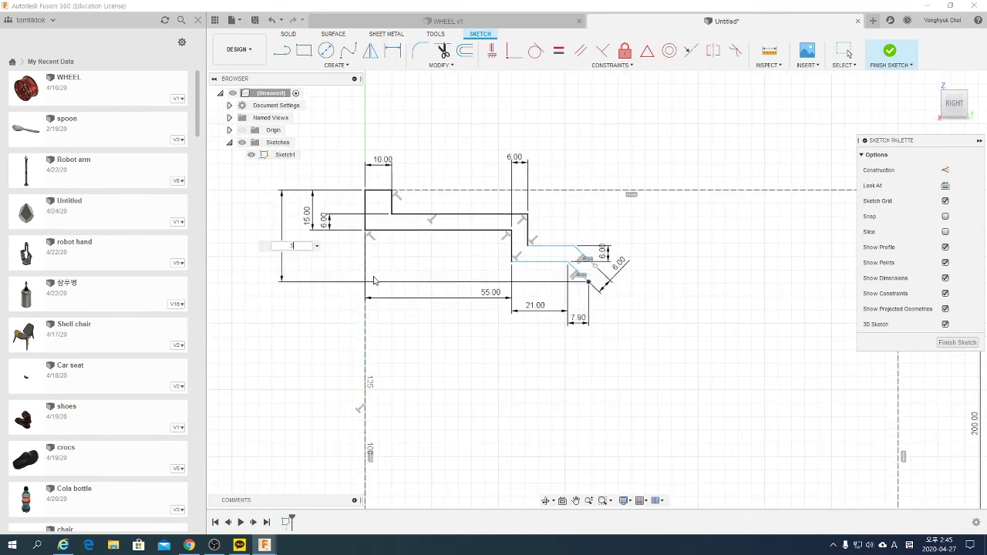
{"action": "type", "text": "2"}
{"action": "key", "text": "Return"}
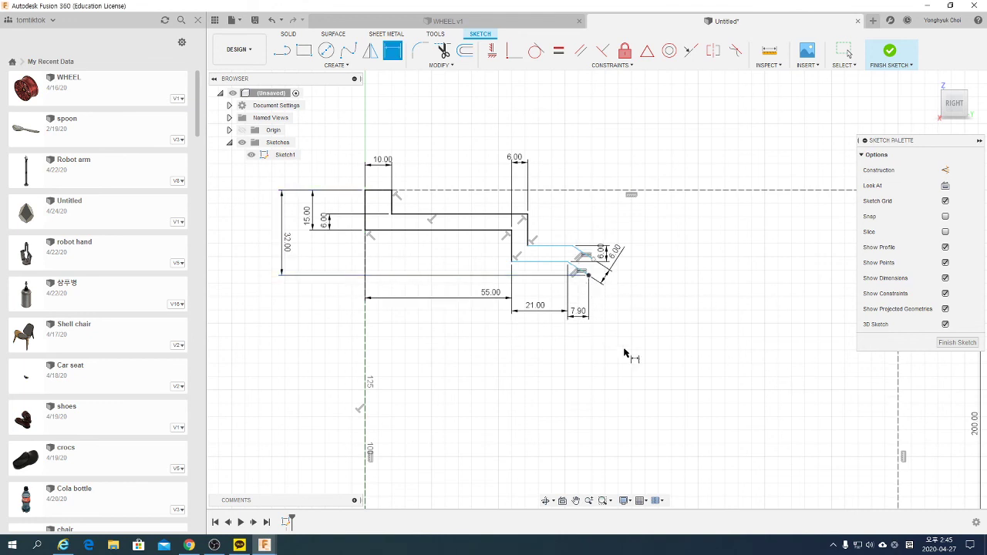
- Add a 6 mm vertical dimension at the angled end and a 12 mm inner offset
{"action": "scroll", "coordinate": [603, 279], "scroll_direction": "up", "scroll_amount": 1}
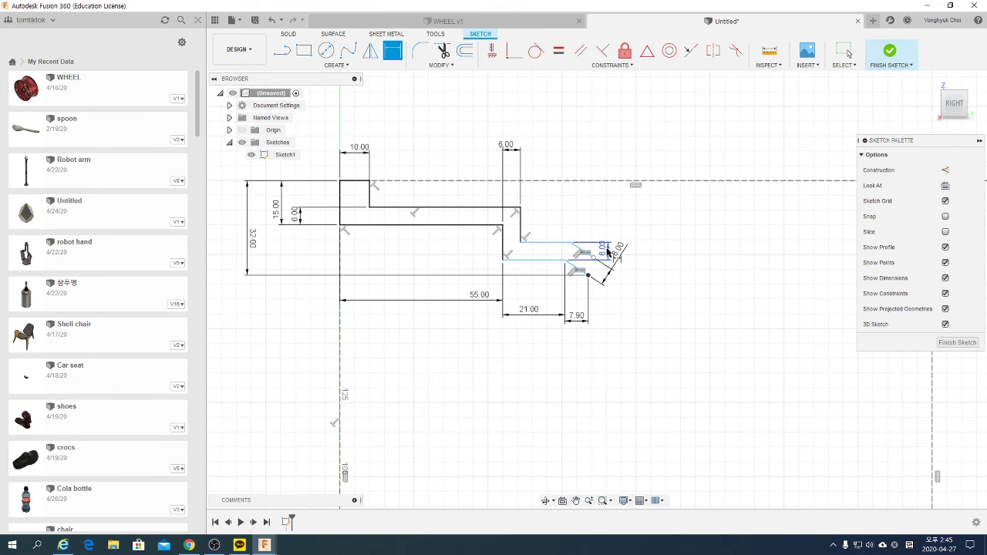
{"action": "left_click", "coordinate": [605, 249]}
{"action": "left_click", "coordinate": [589, 275]}
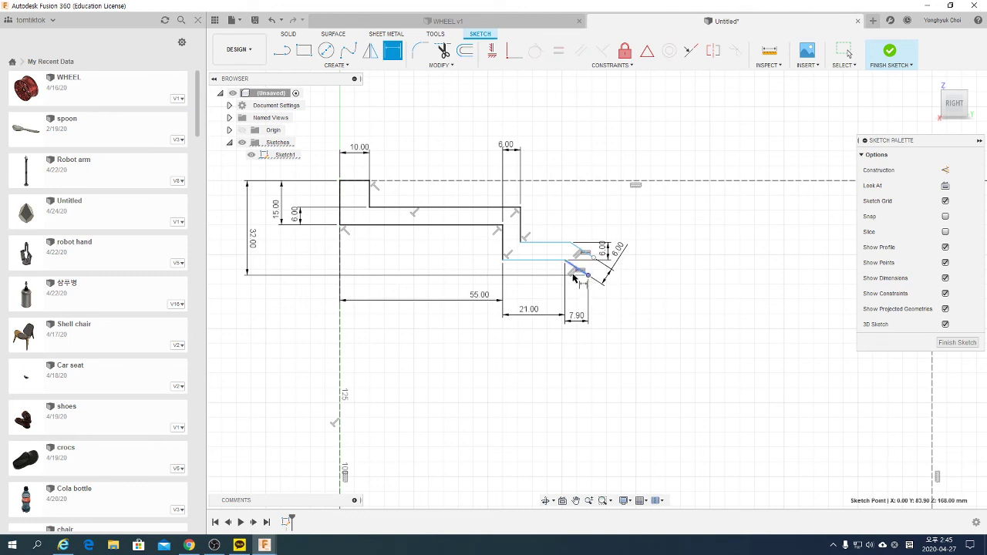
{"action": "left_click", "coordinate": [513, 260], "text": "shift"}
{"action": "left_click", "coordinate": [283, 259]}
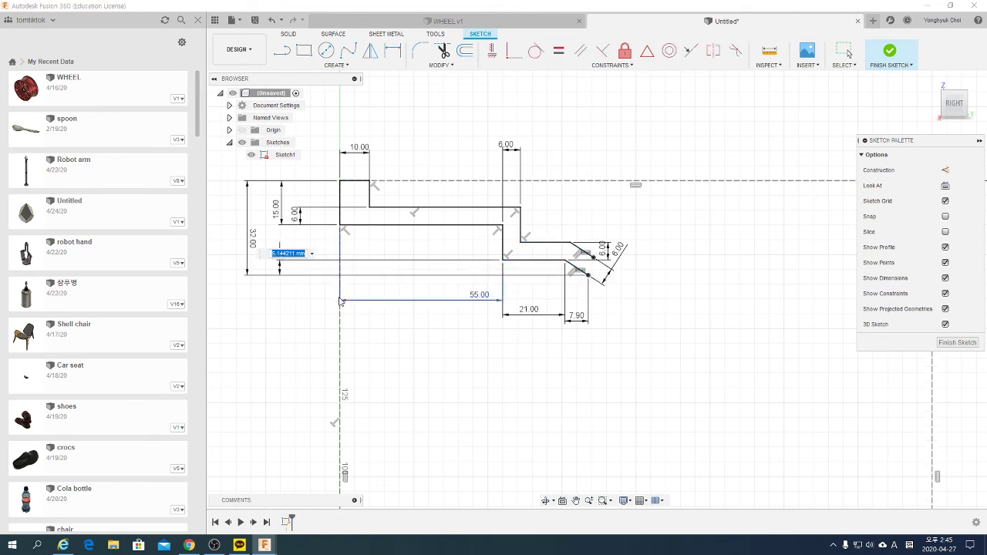
{"action": "type", "text": "12"}
{"action": "key", "text": "Return"}
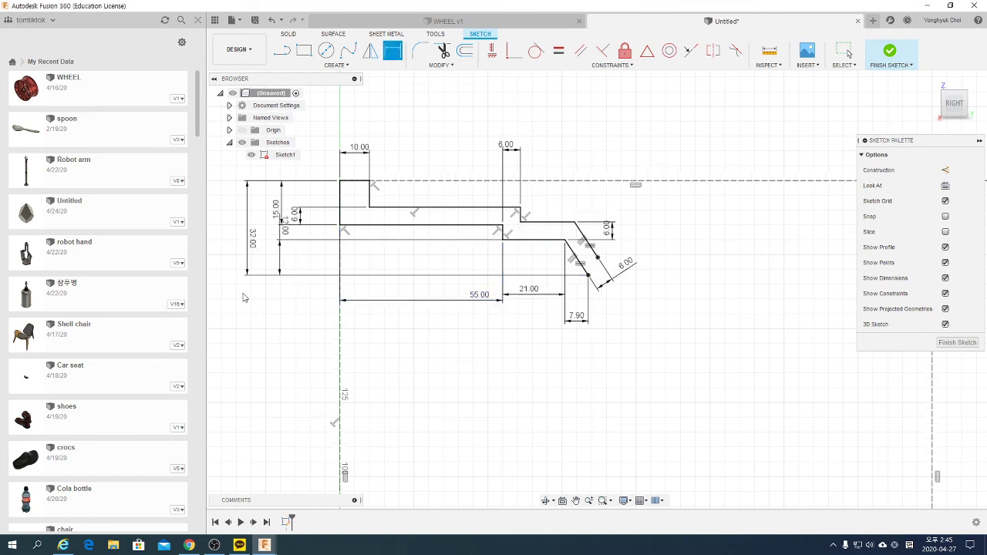
{"action": "scroll", "coordinate": [496, 363], "scroll_direction": "down", "scroll_amount": 2}
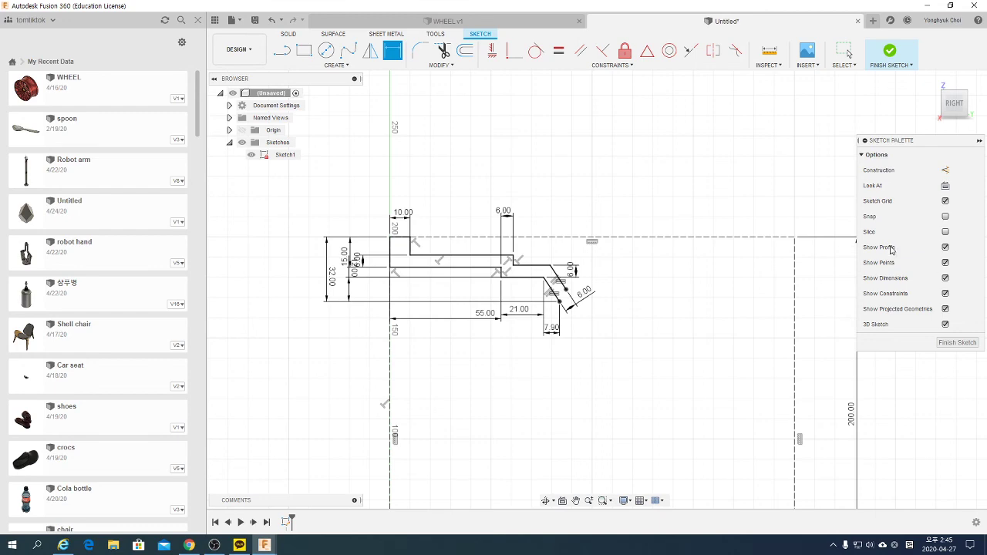
{"action": "scroll", "coordinate": [830, 273], "scroll_direction": "up", "scroll_amount": 2}
{"action": "scroll", "coordinate": [687, 265], "scroll_direction": "down", "scroll_amount": 2}
{"action": "scroll", "coordinate": [776, 277], "scroll_direction": "up", "scroll_amount": 2}
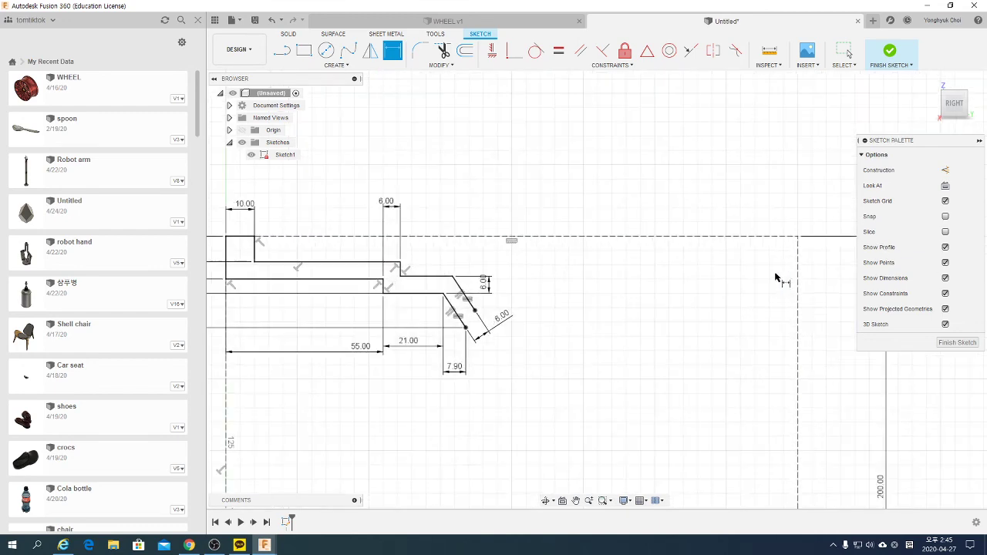
- Start a line down-left from the dashed top edge near the right end
{"action": "left_click", "coordinate": [282, 50]}
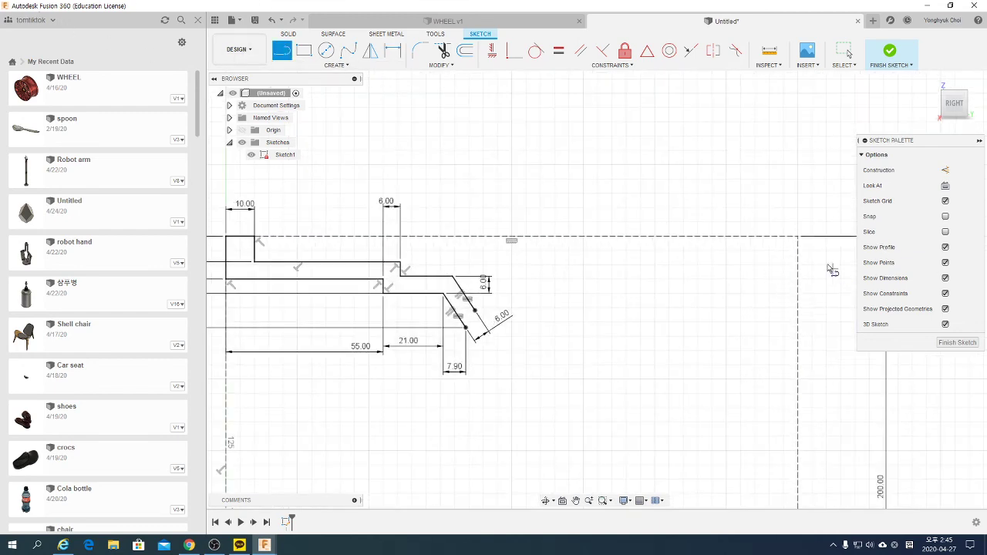
{"action": "left_click", "coordinate": [798, 236]}
{"action": "mouse_move", "coordinate": [798, 236]}
{"action": "left_mouse_down"}
{"action": "mouse_move", "coordinate": [804, 266]}
{"action": "mouse_move", "coordinate": [721, 304]}
{"action": "left_mouse_up"}
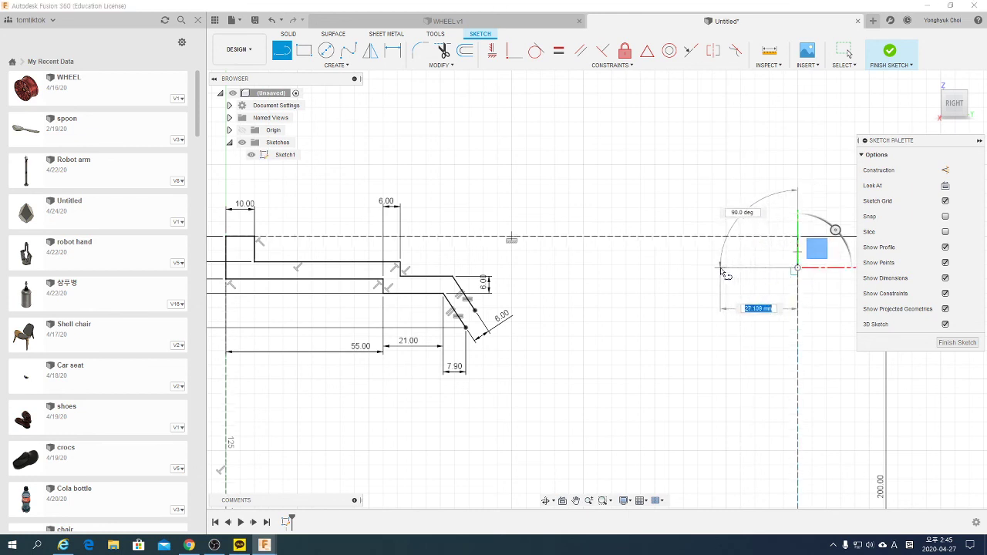
- Finish the first L-shaped line and draw a second one beside it below the dashed edge
{"action": "left_click", "coordinate": [719, 301]}
{"action": "key", "text": "Escape"}
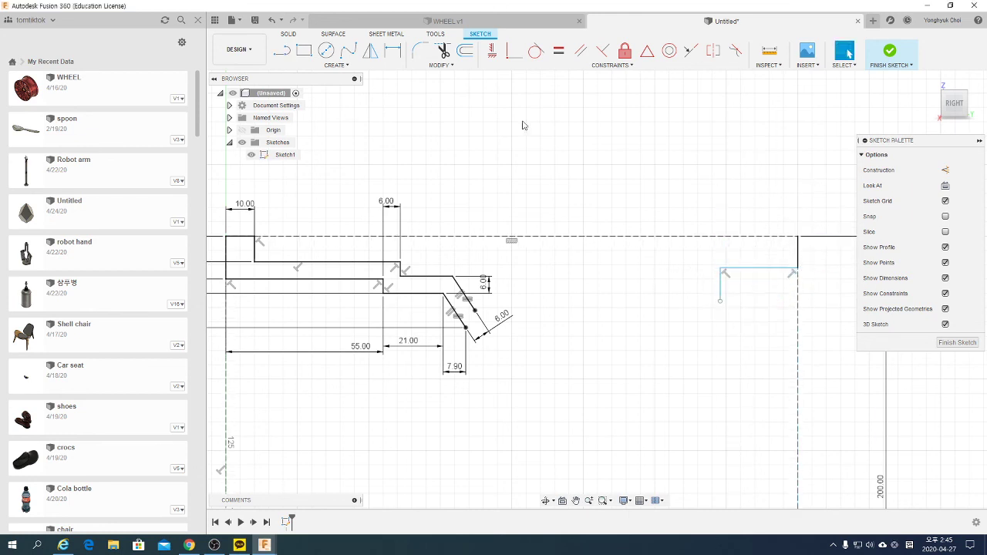
{"action": "right_click", "coordinate": [645, 205]}
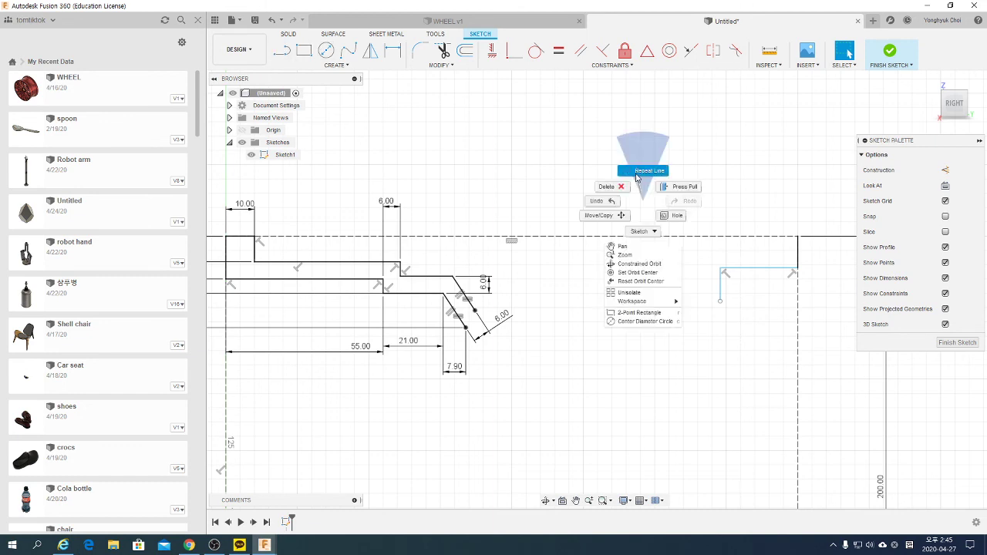
{"action": "left_click", "coordinate": [636, 171]}
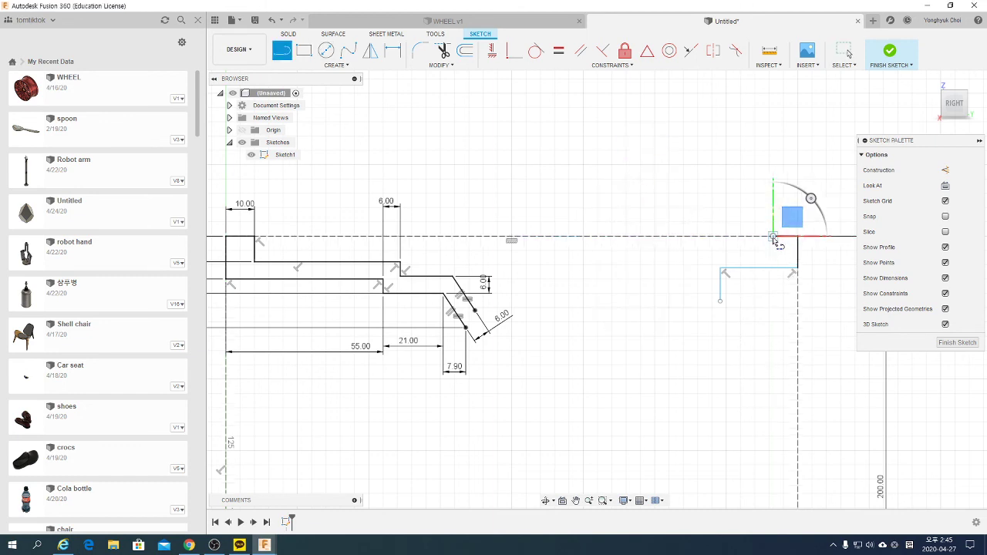
{"action": "left_click", "coordinate": [705, 249]}
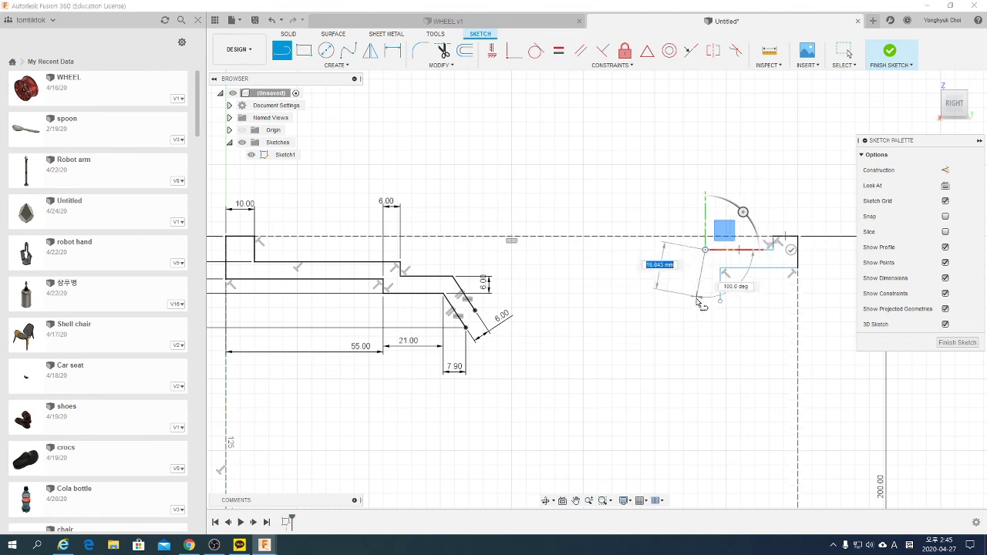
{"action": "left_click", "coordinate": [704, 303]}
{"action": "key", "text": "Escape"}
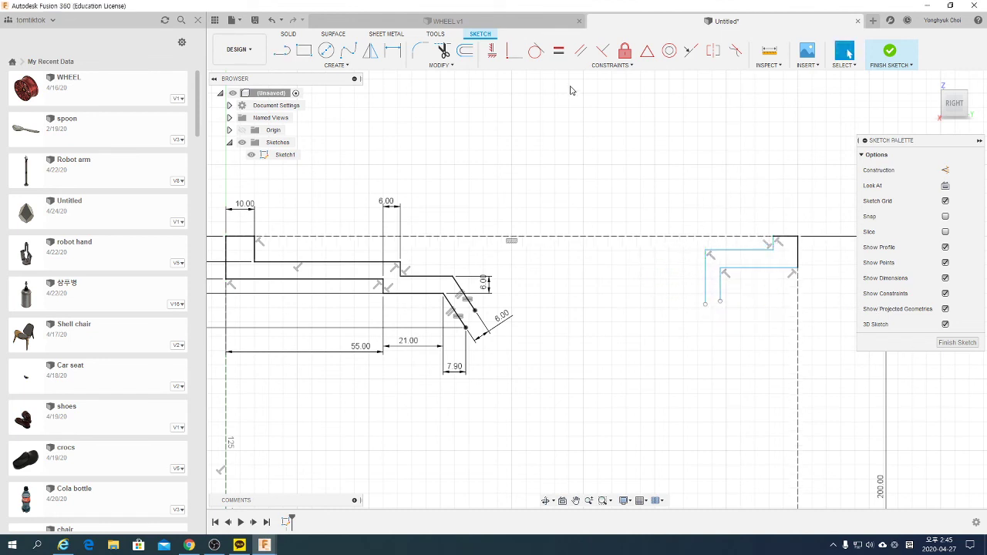
- Constrain the right step's two short vertical lines to equal length
{"action": "left_click", "coordinate": [492, 51]}
{"action": "left_click", "coordinate": [558, 51]}
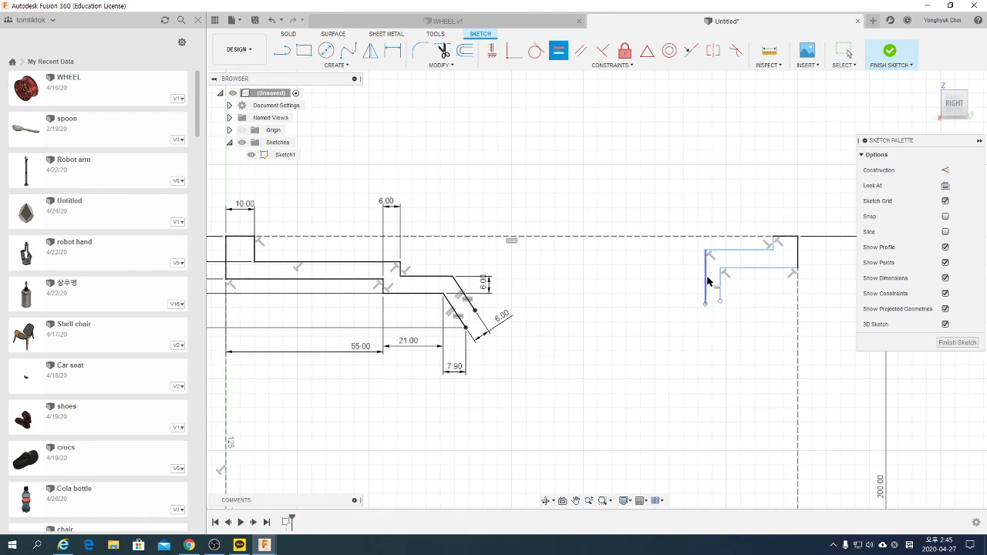
{"action": "left_click", "coordinate": [706, 281]}
{"action": "left_click", "coordinate": [720, 286]}
{"action": "key", "text": "Escape"}
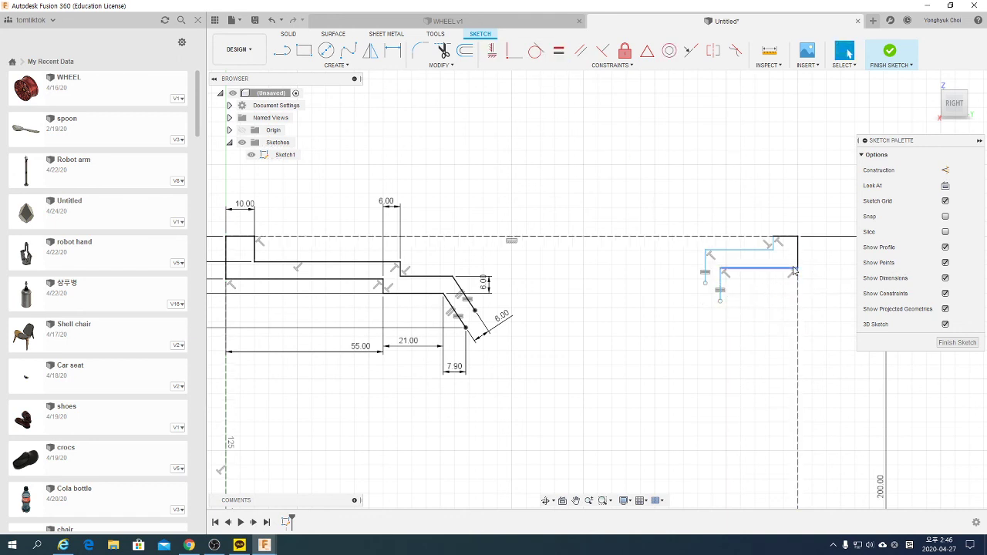
- Dimension the step's gap to the outer edge as 6.00 and its first vertical gap as 6
{"action": "key", "text": "d"}
{"action": "left_click", "coordinate": [774, 245]}
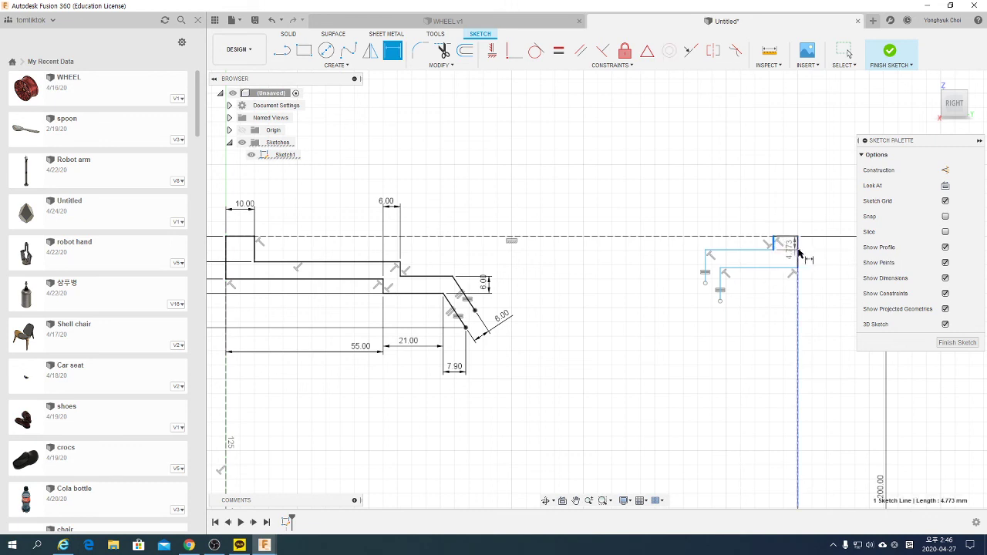
{"action": "left_click", "coordinate": [797, 249]}
{"action": "left_click", "coordinate": [789, 202]}
{"action": "type", "text": "6"}
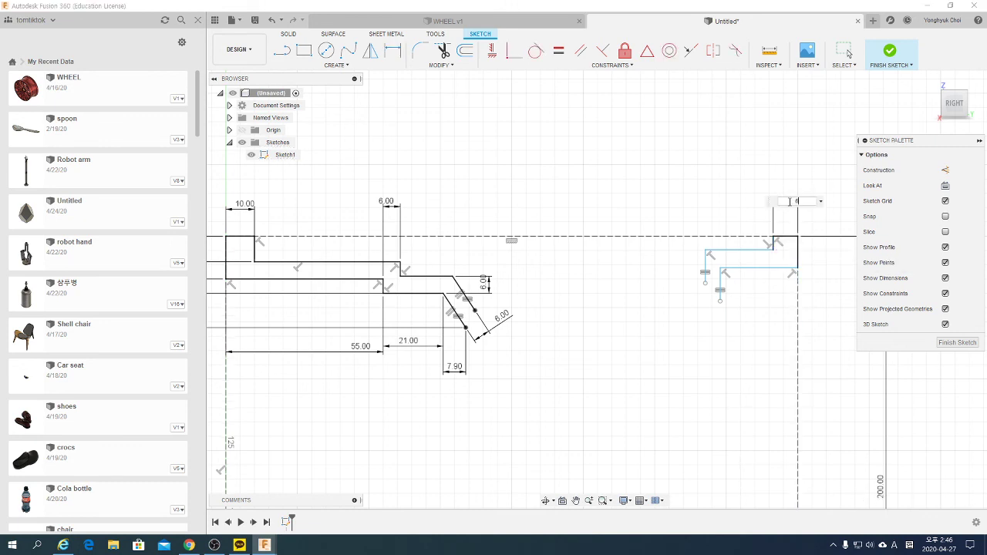
{"action": "key", "text": "Return"}
{"action": "left_click", "coordinate": [767, 252]}
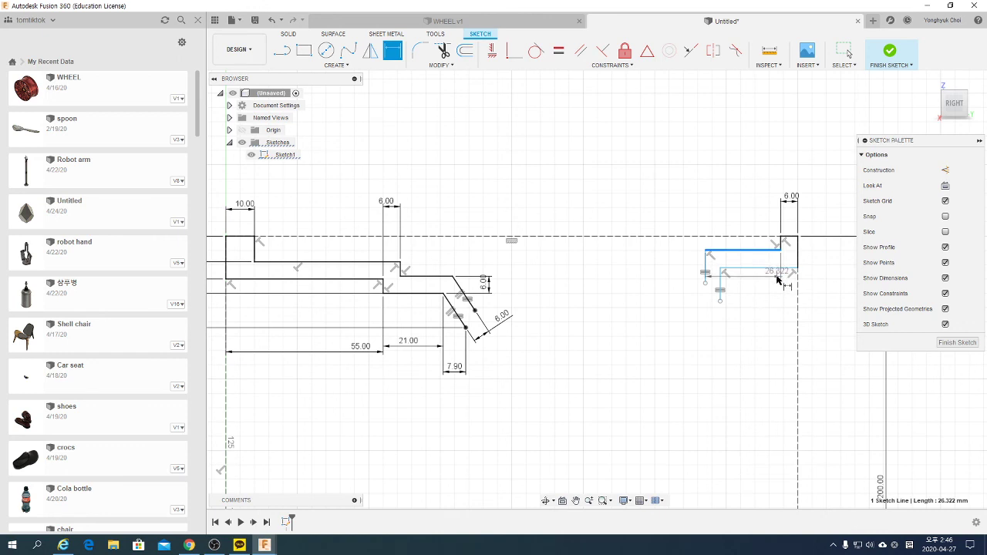
{"action": "left_click", "coordinate": [772, 269]}
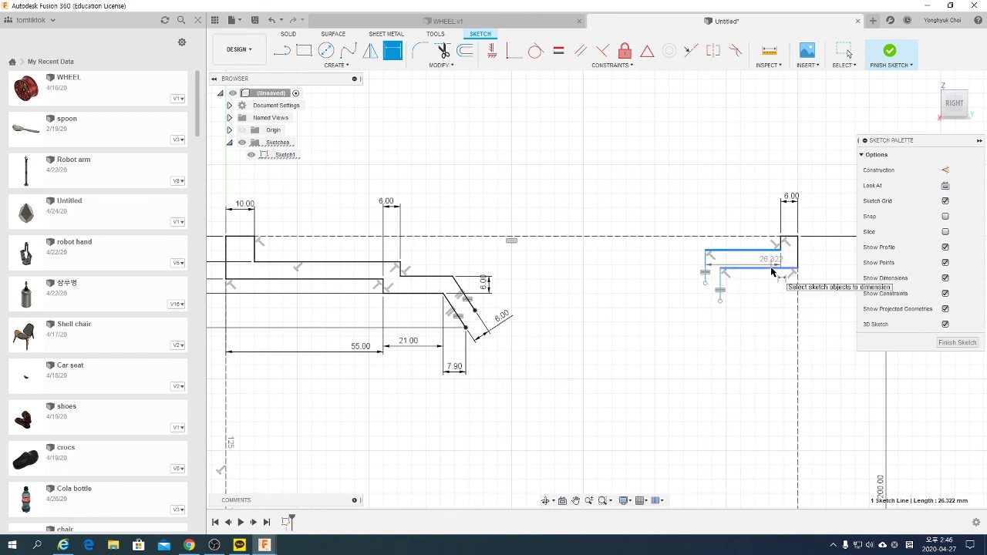
{"action": "left_click", "coordinate": [838, 266]}
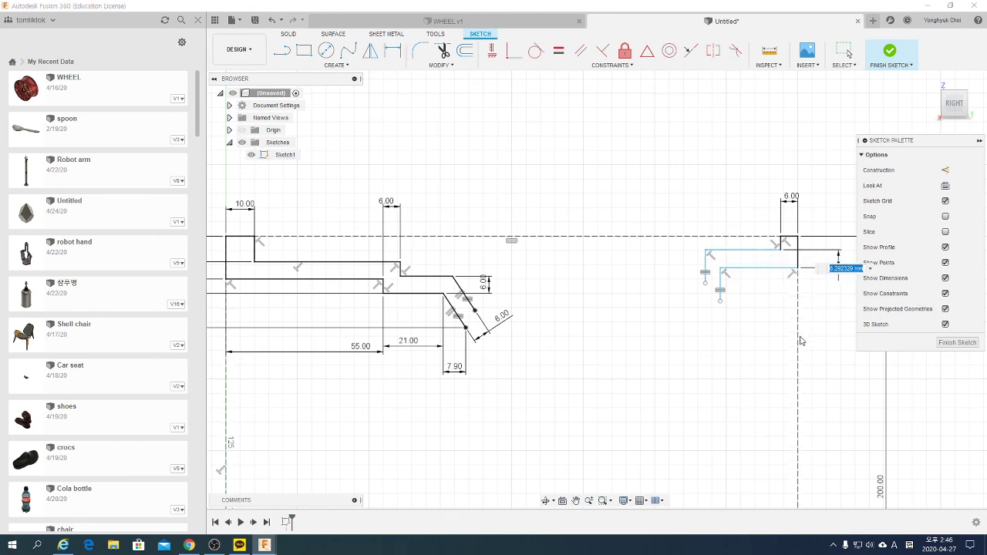
{"action": "type", "text": "6"}
{"action": "key", "text": "Return"}
- Add a 10 mm vertical offset and 6 mm spacing between the short vertical lines
{"action": "left_click", "coordinate": [759, 237]}
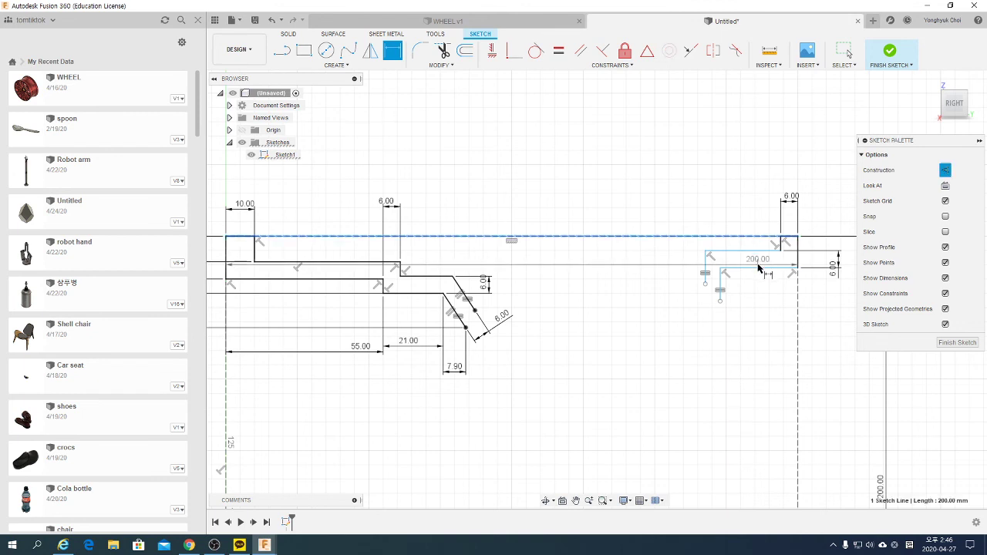
{"action": "left_click", "coordinate": [761, 268]}
{"action": "left_click", "coordinate": [848, 256]}
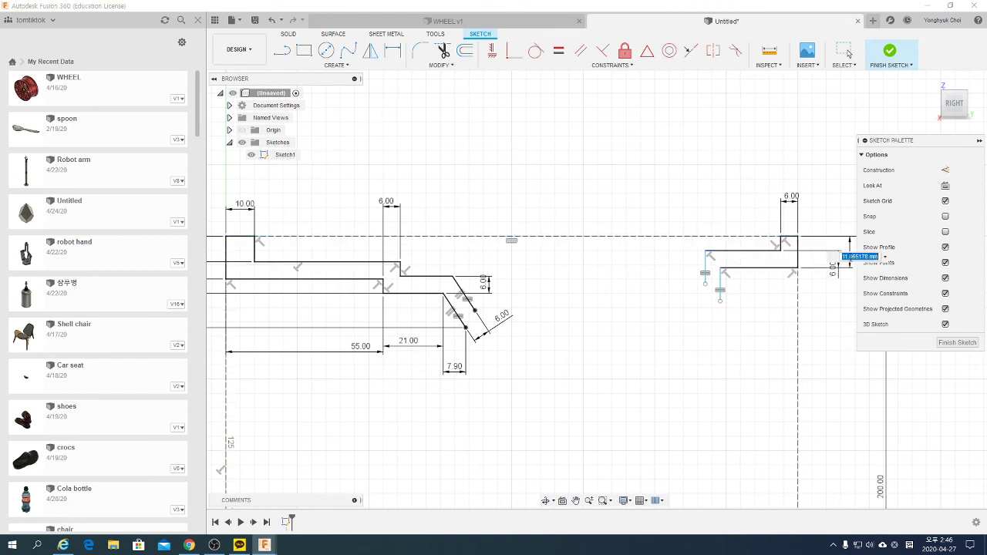
{"action": "type", "text": "10"}
{"action": "key", "text": "Return"}
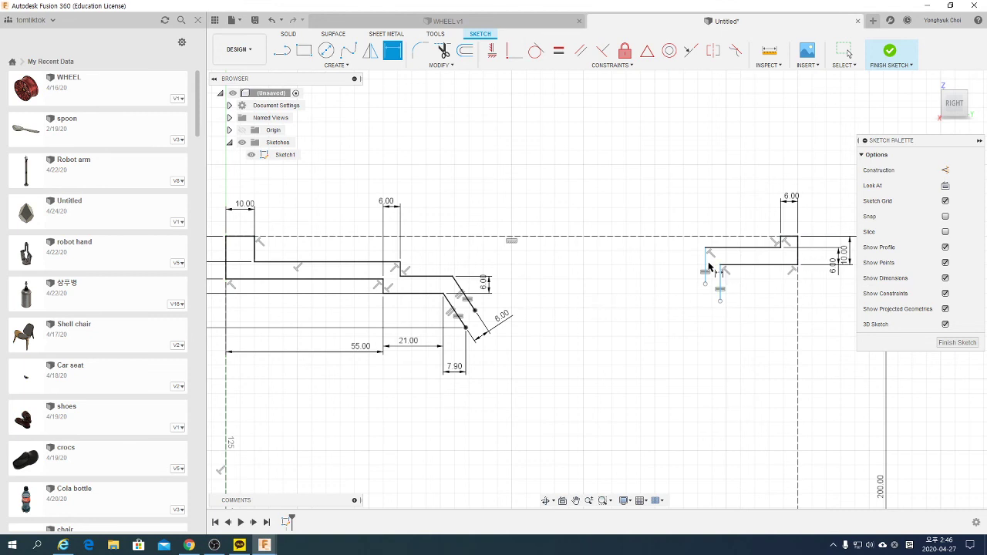
{"action": "left_click", "coordinate": [705, 266]}
{"action": "left_click", "coordinate": [720, 280]}
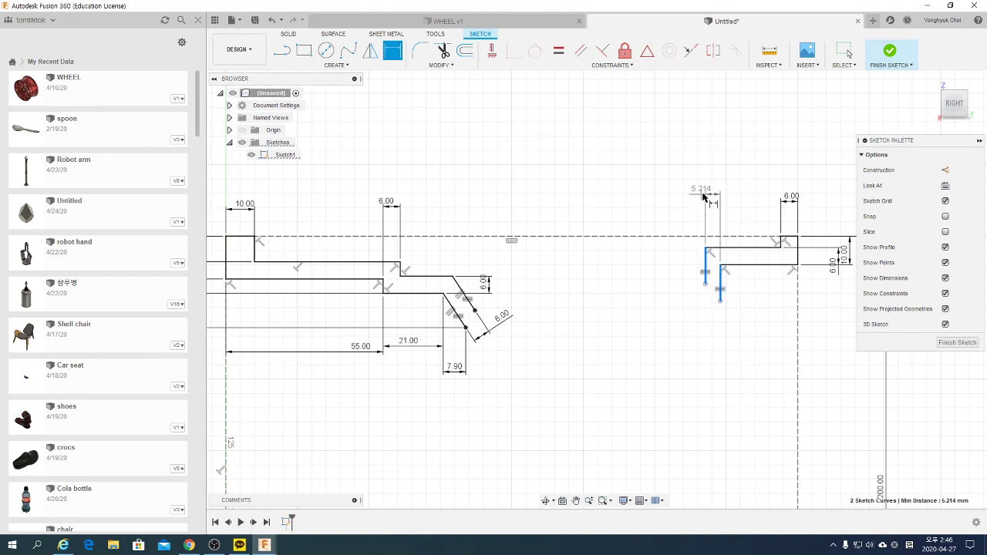
{"action": "left_click", "coordinate": [703, 196]}
{"action": "type", "text": "6"}
{"action": "key", "text": "Return"}
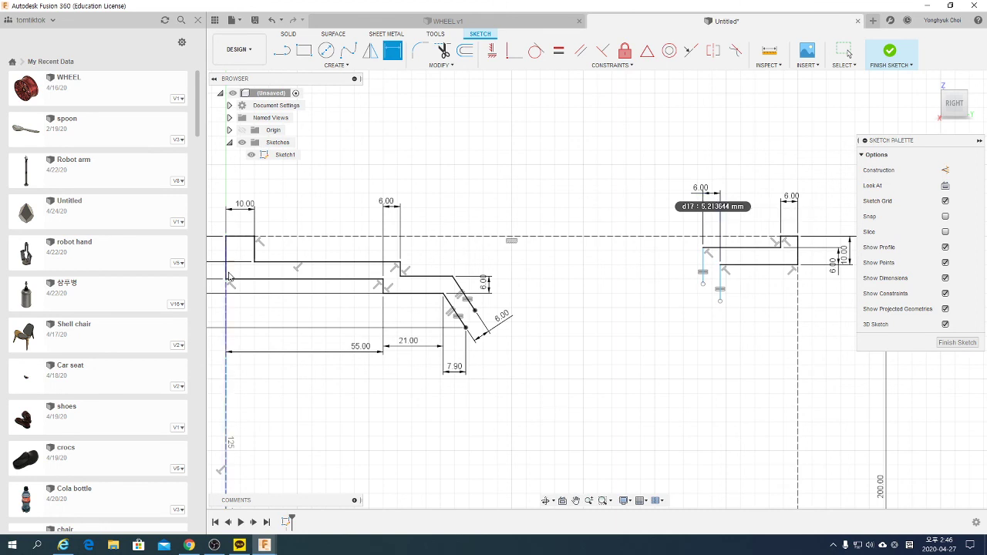
- Dimension the step's inner vertical line 17.7 mm from the dashed vertical line on the right
{"action": "scroll", "coordinate": [254, 231], "scroll_direction": "down", "scroll_amount": 1}
{"action": "scroll", "coordinate": [269, 201], "scroll_direction": "down", "scroll_amount": 1}
{"action": "scroll", "coordinate": [308, 192], "scroll_direction": "down", "scroll_amount": 1}
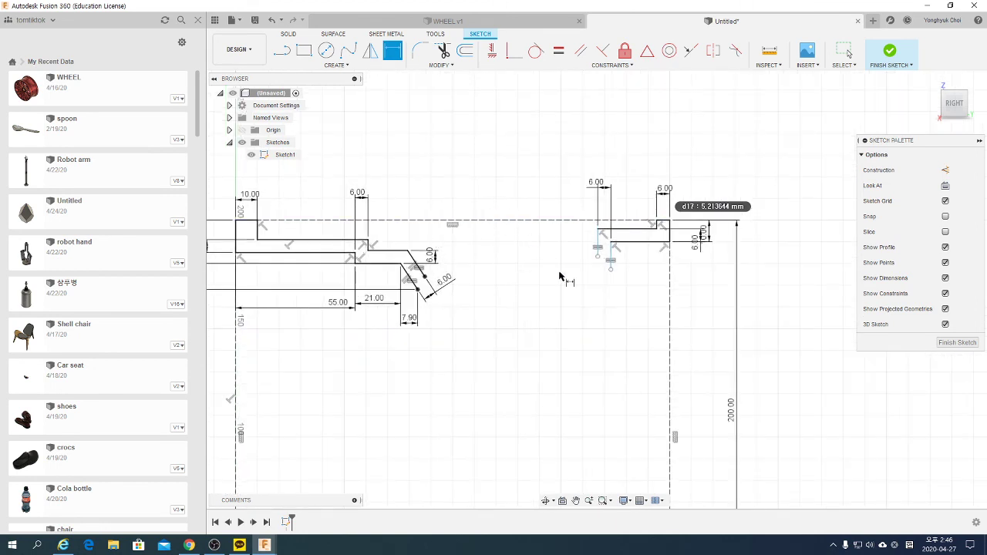
{"action": "left_click", "coordinate": [611, 262]}
{"action": "left_click", "coordinate": [668, 260]}
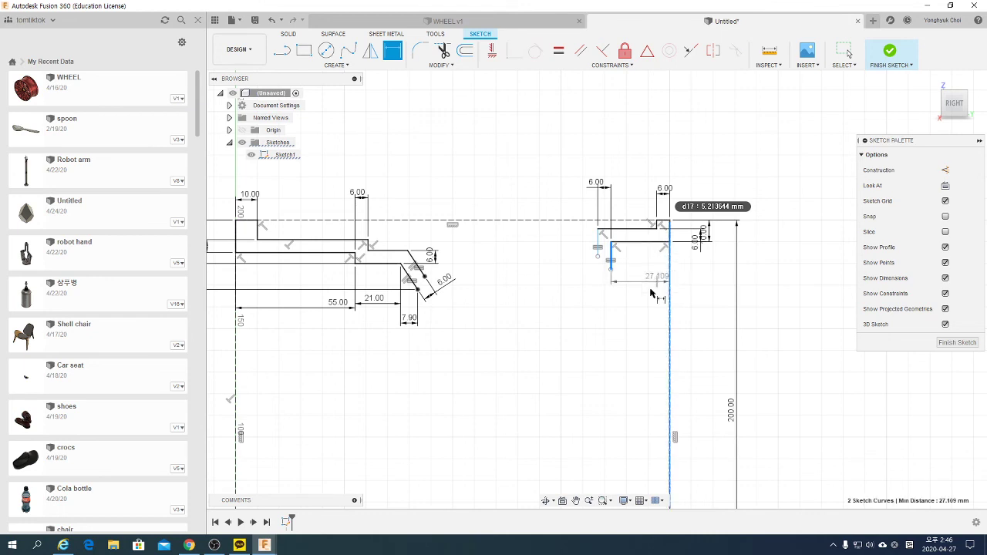
{"action": "left_click", "coordinate": [629, 319]}
{"action": "type", "text": "17.1"}
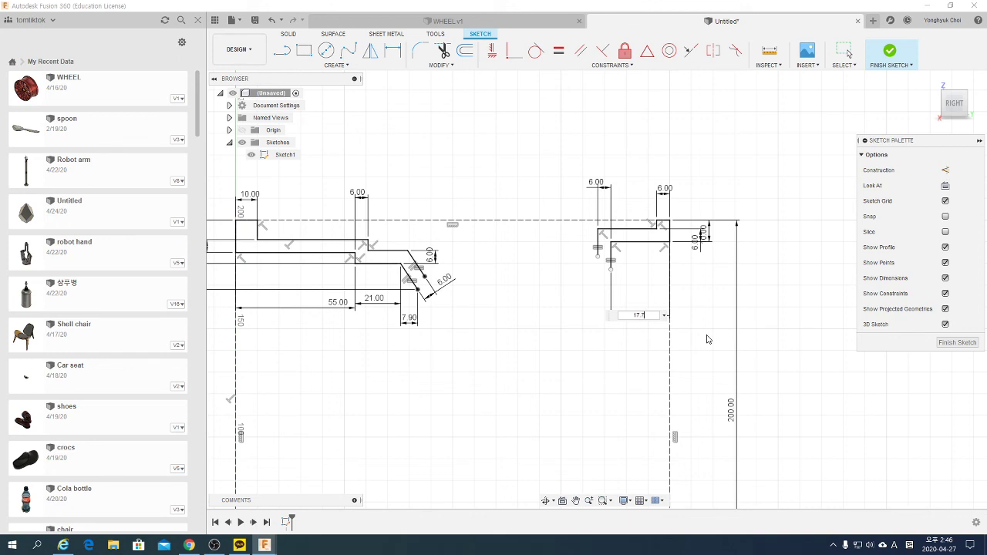
{"action": "key", "text": "Return"}
{"action": "scroll", "coordinate": [594, 301], "scroll_direction": "up", "scroll_amount": 2}
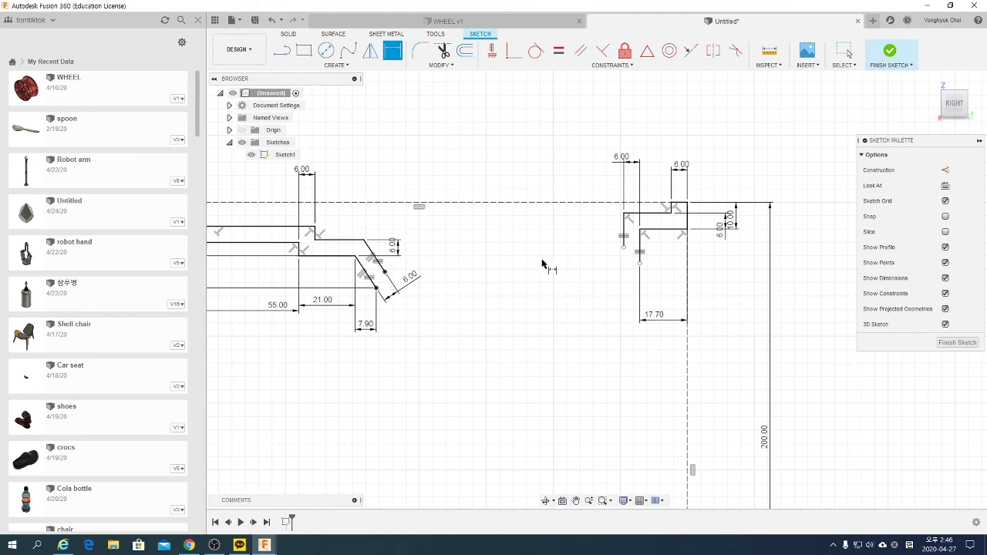
{"action": "left_click", "coordinate": [347, 68]}
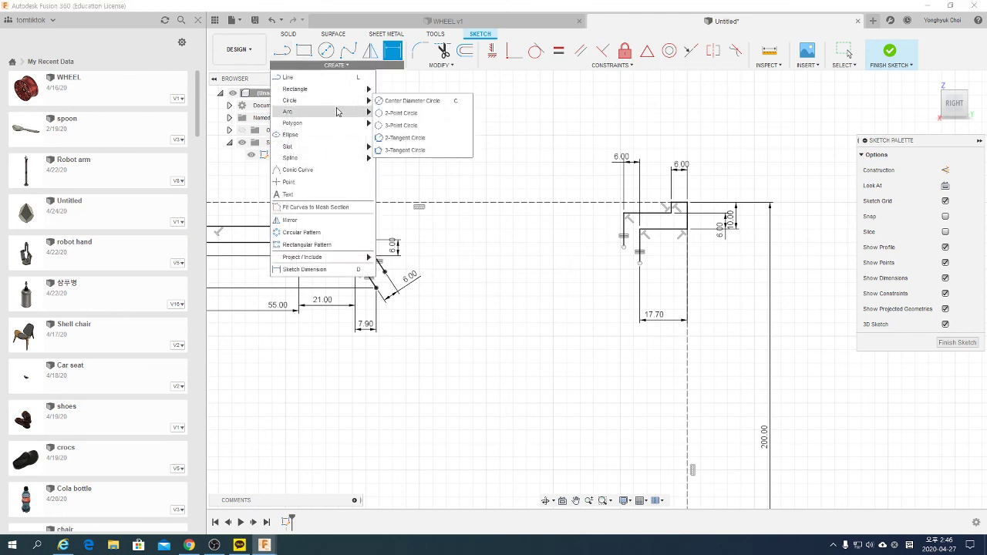
- Draw upper and lower 3-point arcs from the chamfer endpoints to the right step's corners
{"action": "mouse_move", "coordinate": [288, 112]}
{"action": "left_click", "coordinate": [397, 112]}
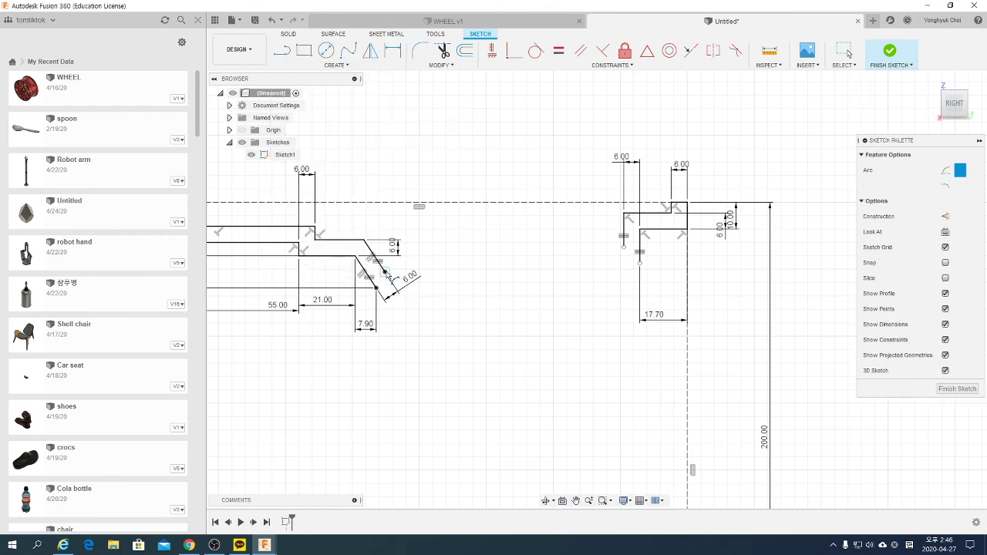
{"action": "left_click", "coordinate": [385, 271]}
{"action": "left_click", "coordinate": [623, 246]}
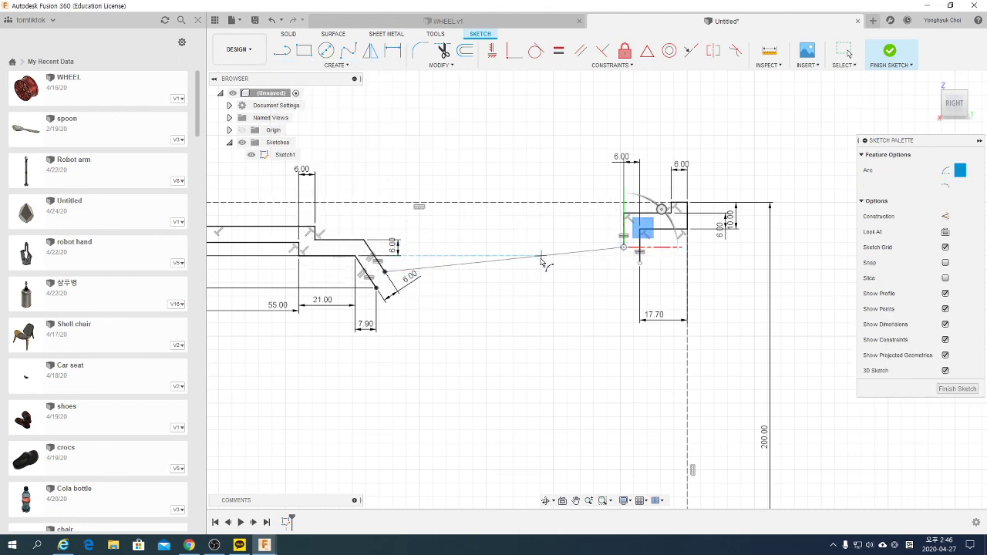
{"action": "left_click", "coordinate": [525, 266]}
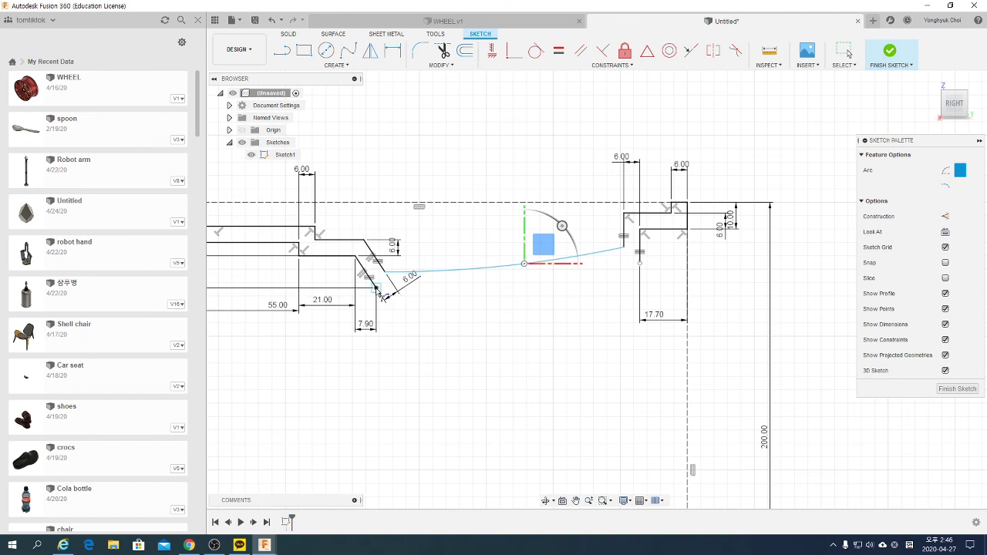
{"action": "left_click", "coordinate": [376, 288]}
{"action": "left_click", "coordinate": [639, 264]}
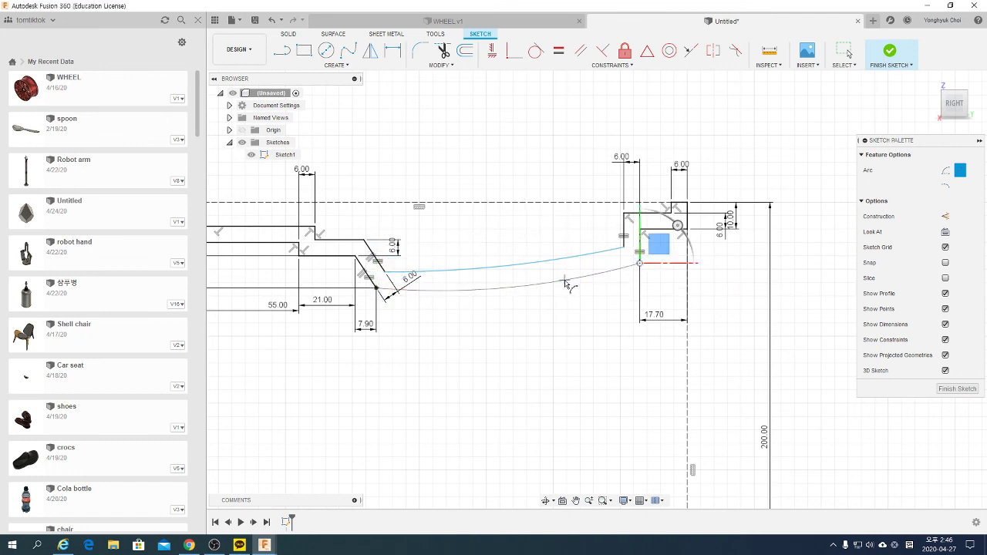
{"action": "left_click", "coordinate": [564, 272]}
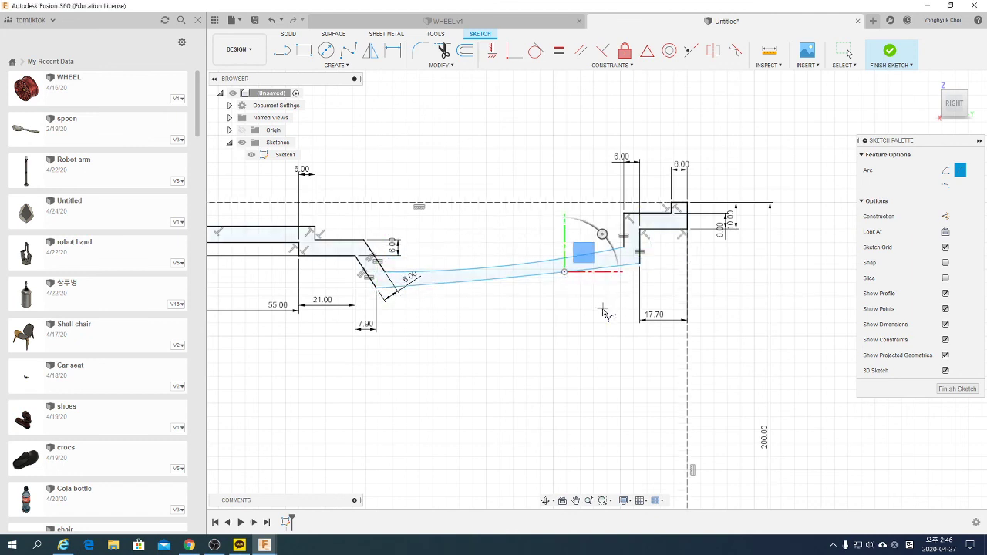
{"action": "key", "text": "Escape"}
{"action": "scroll", "coordinate": [607, 306], "scroll_direction": "down", "scroll_amount": 3}
{"action": "scroll", "coordinate": [494, 262], "scroll_direction": "up", "scroll_amount": 3}
- Add a horizontal construction line at the upper arc's end and apply tangency to the upper arc
{"action": "scroll", "coordinate": [520, 264], "scroll_direction": "up", "scroll_amount": 3}
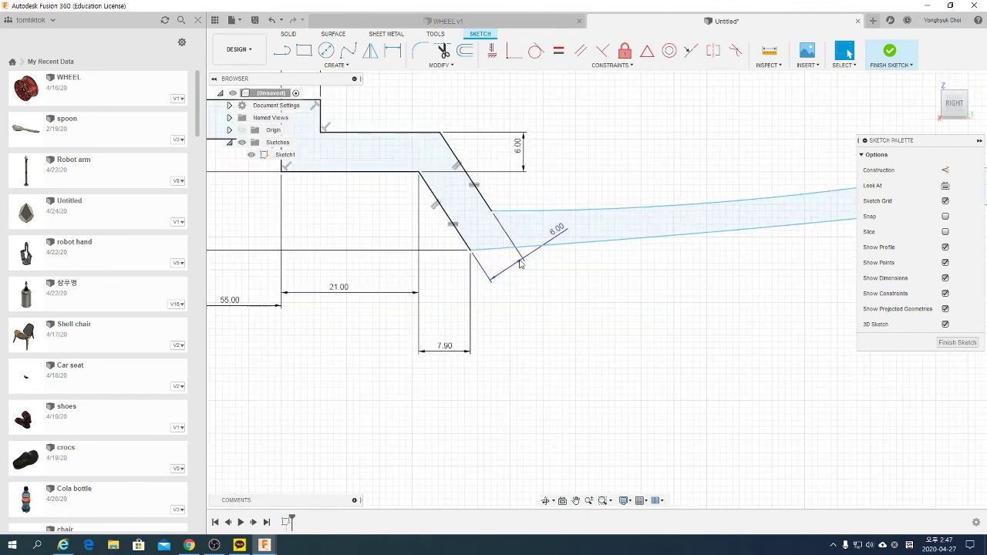
{"action": "left_click", "coordinate": [281, 50]}
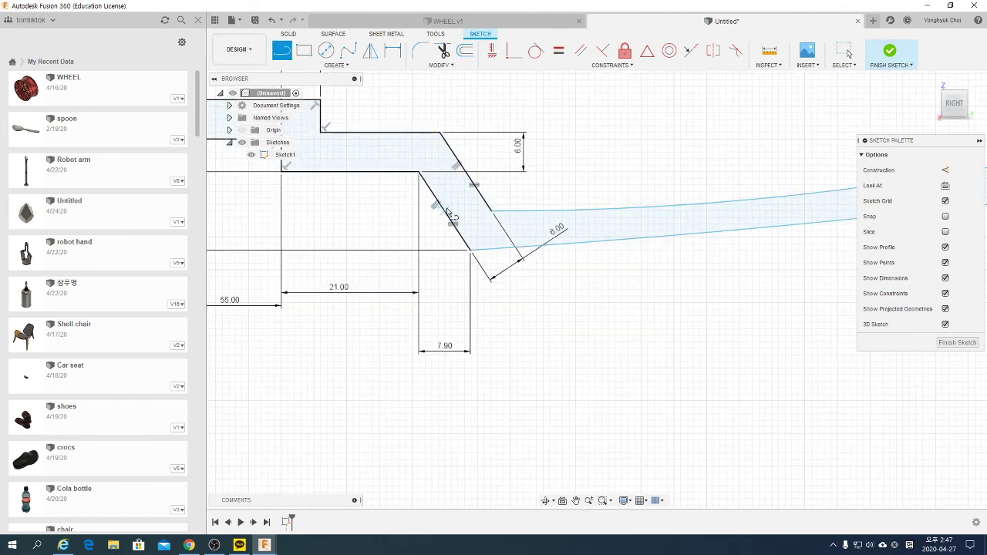
{"action": "left_click", "coordinate": [483, 205]}
{"action": "left_click", "coordinate": [361, 212]}
{"action": "key", "text": "Escape"}
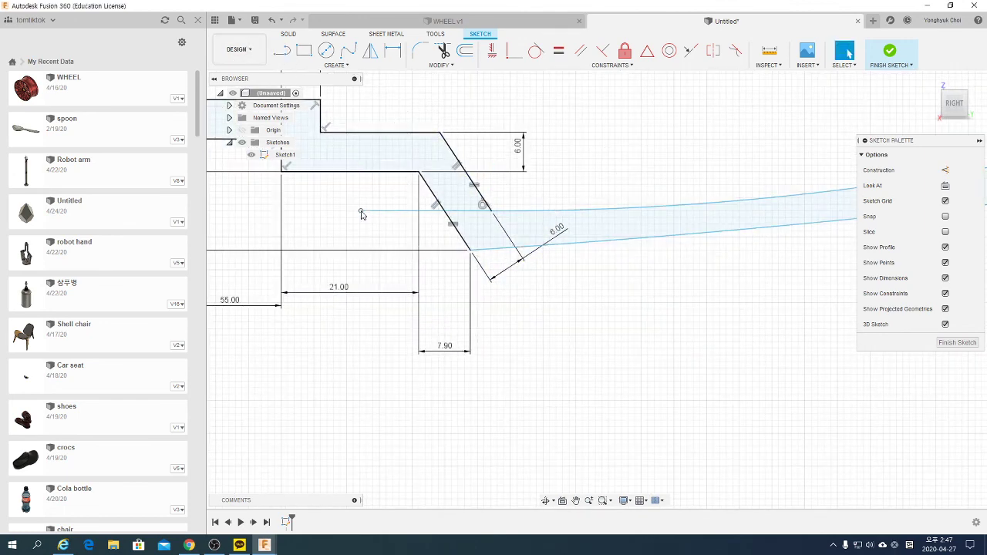
{"action": "left_click", "coordinate": [428, 215]}
{"action": "left_click", "coordinate": [944, 169]}
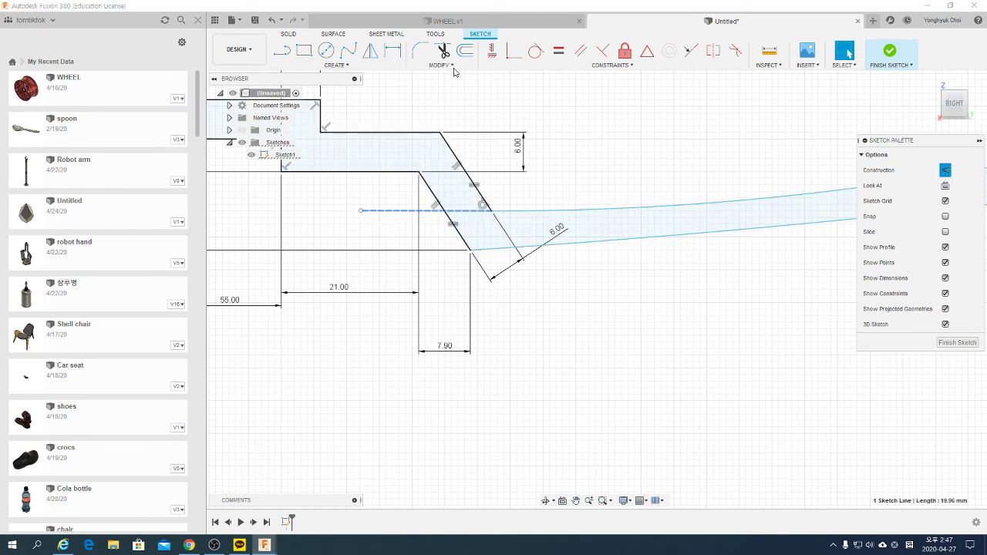
{"action": "left_click", "coordinate": [536, 50]}
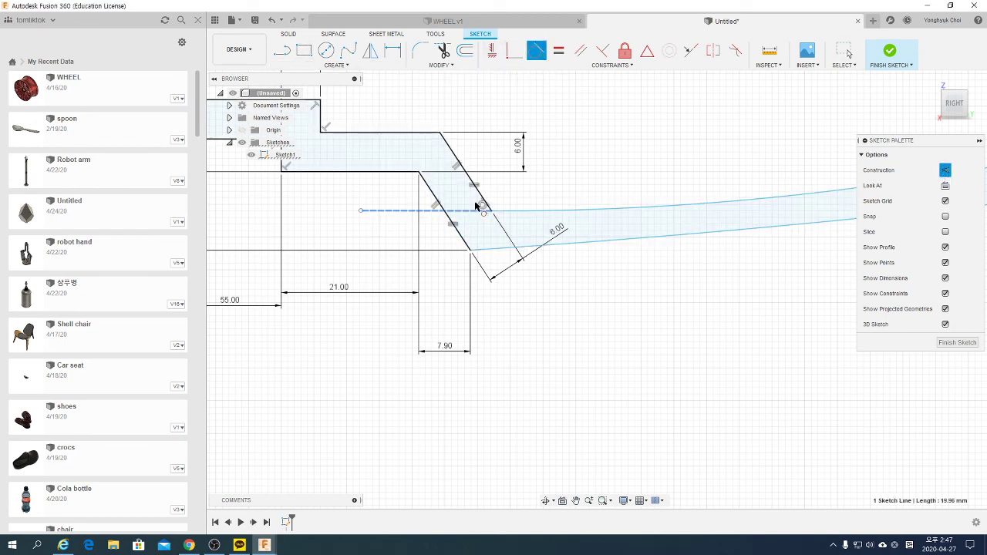
{"action": "left_click", "coordinate": [524, 210]}
{"action": "scroll", "coordinate": [505, 274], "scroll_direction": "down", "scroll_amount": 2}
{"action": "key", "text": "Escape"}
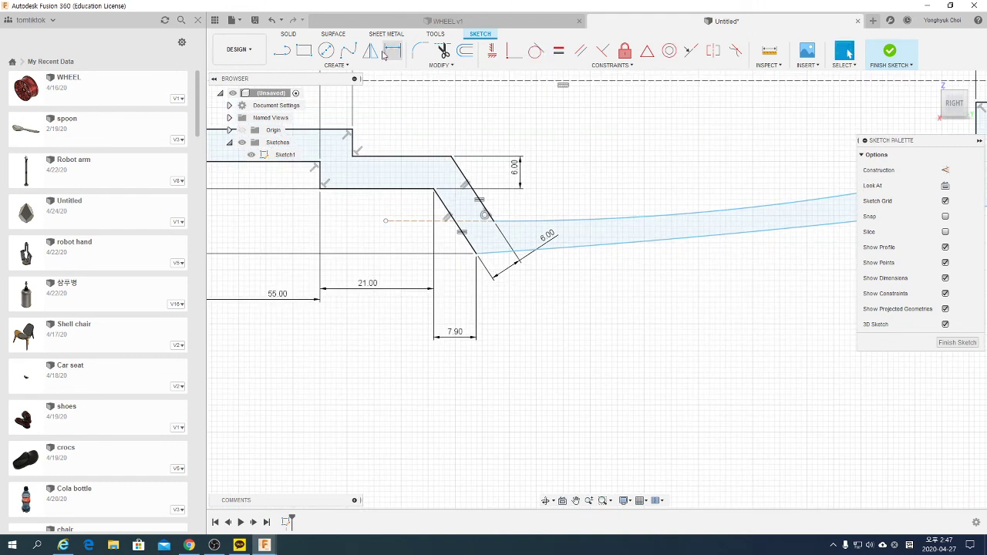
- Add a construction line along the baseline and make the lower arc tangent to it
{"action": "left_click", "coordinate": [282, 51]}
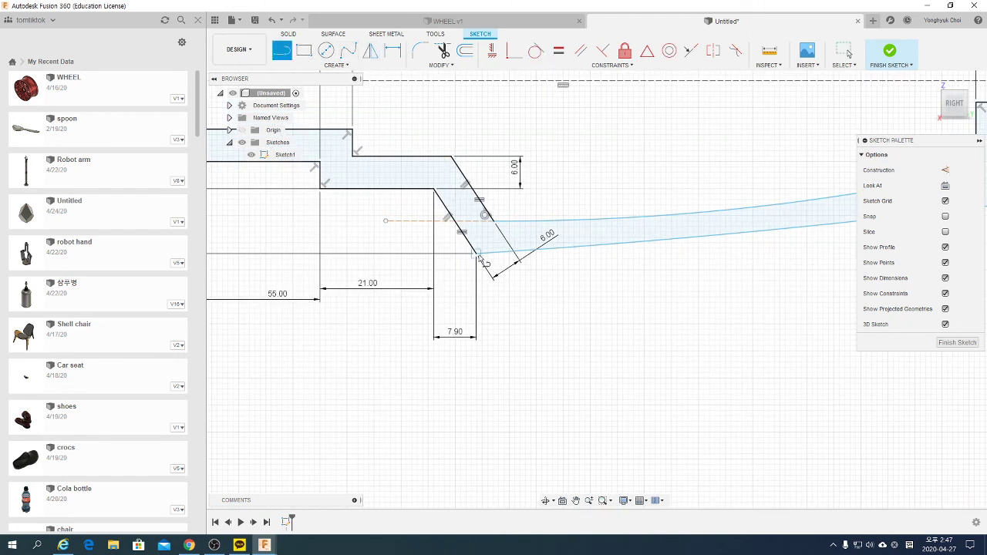
{"action": "left_click", "coordinate": [392, 254]}
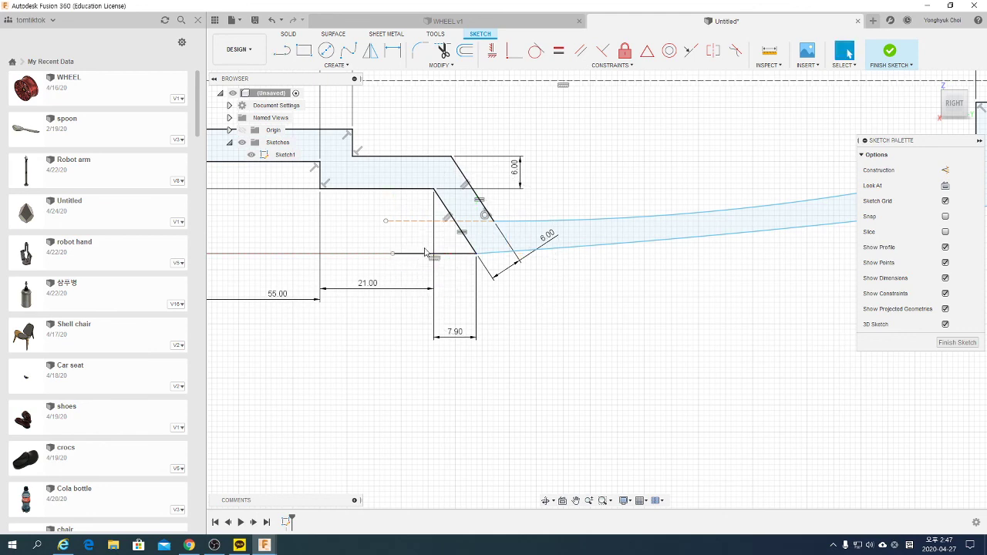
{"action": "left_click", "coordinate": [475, 253]}
{"action": "key", "text": "Escape"}
{"action": "left_click", "coordinate": [945, 170]}
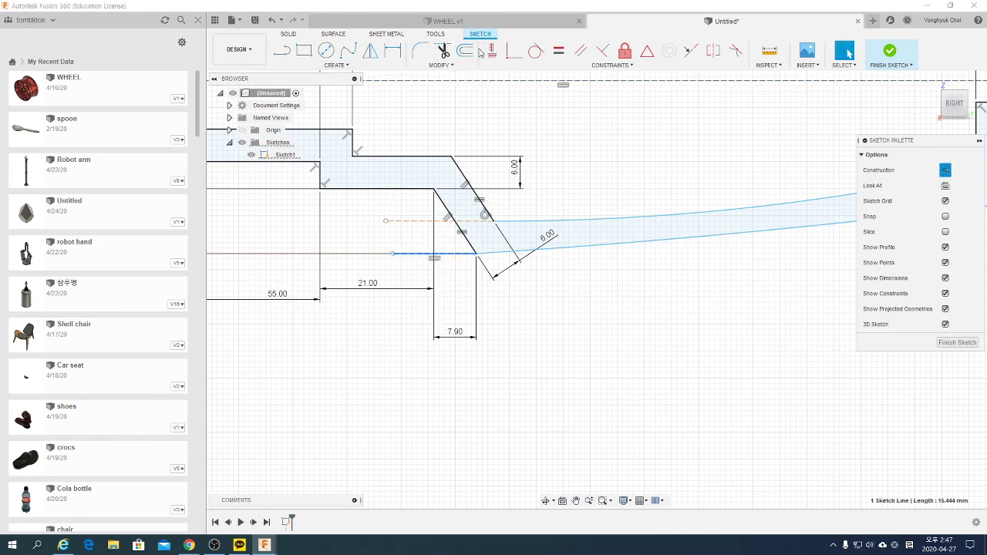
{"action": "left_click", "coordinate": [537, 52]}
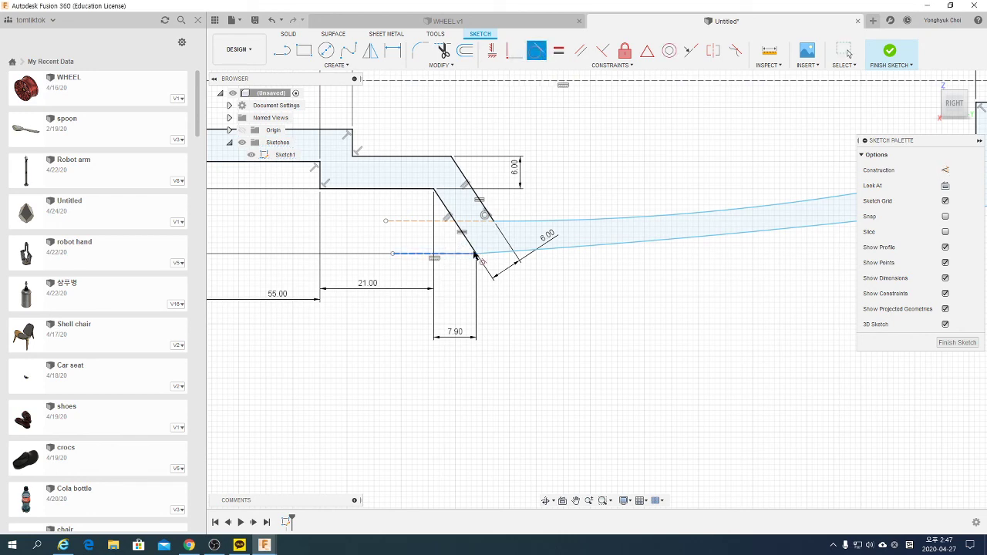
{"action": "left_click", "coordinate": [562, 249]}
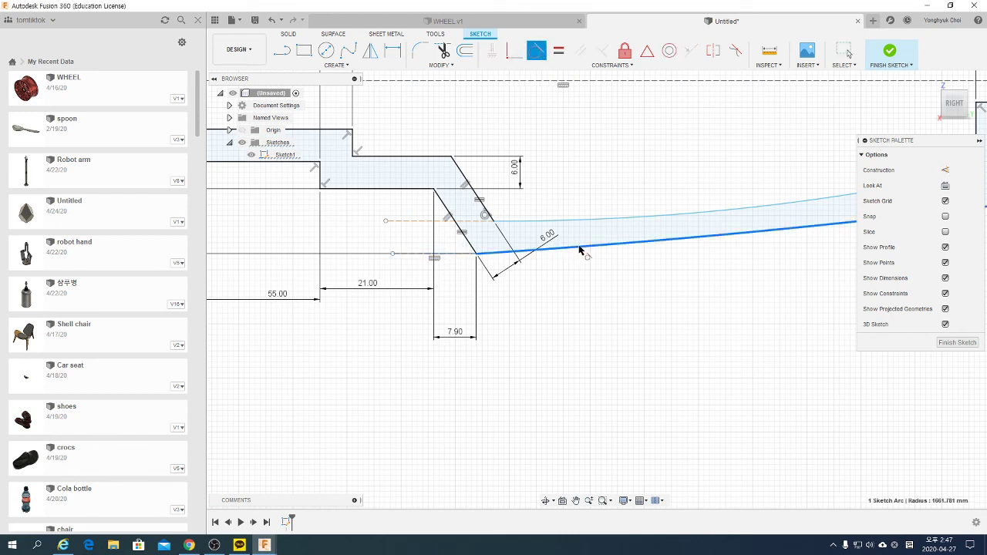
{"action": "left_click", "coordinate": [577, 251]}
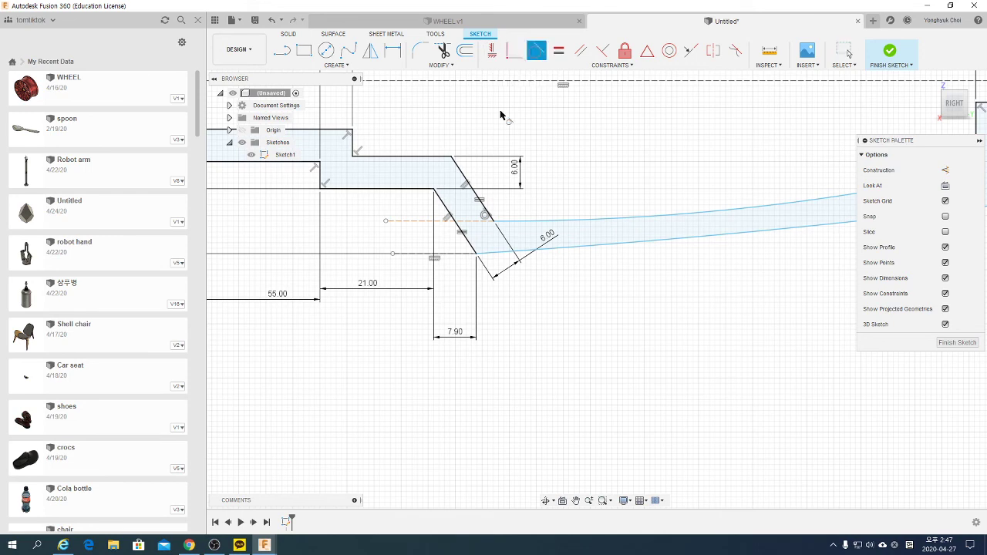
{"action": "left_click", "coordinate": [460, 253]}
{"action": "left_click", "coordinate": [545, 253]}
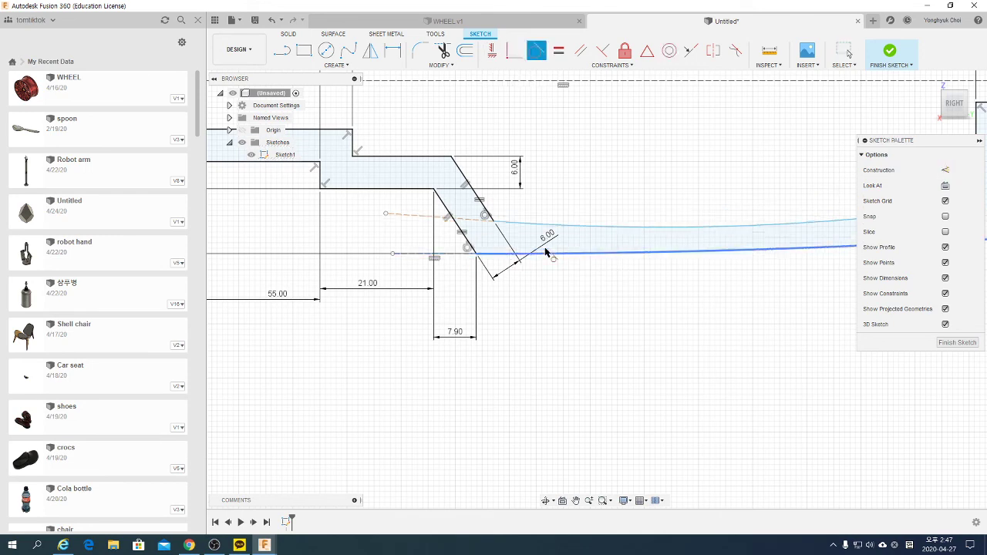
{"action": "scroll", "coordinate": [544, 256], "scroll_direction": "down", "scroll_amount": 3}
{"action": "scroll", "coordinate": [540, 254], "scroll_direction": "down", "scroll_amount": 2}
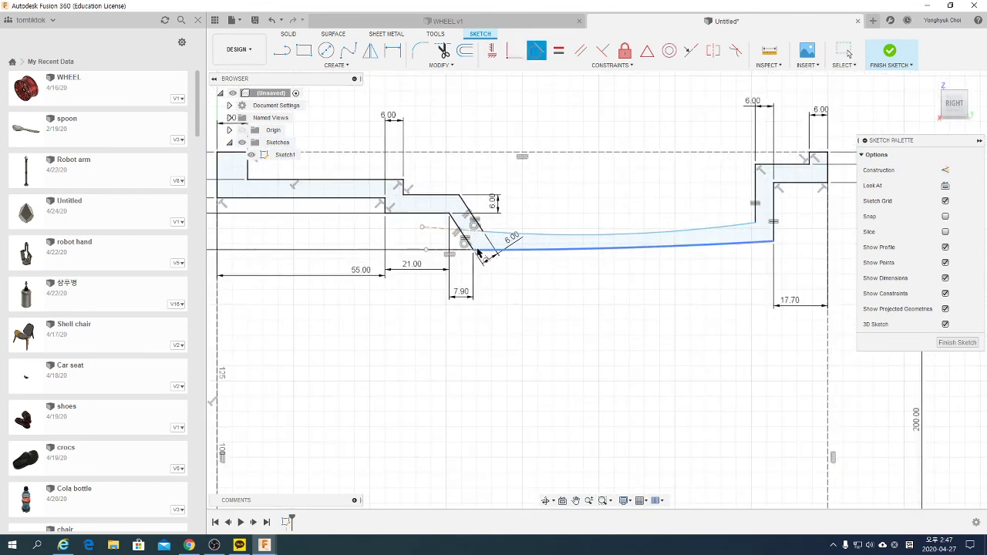
{"action": "key", "text": "Escape"}
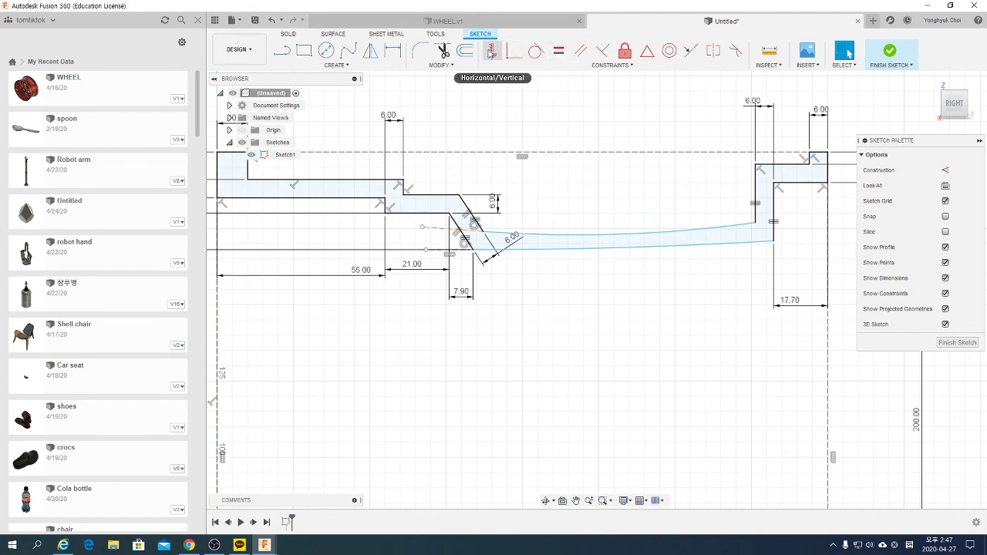
- Constrain the short sloped line near the 6.00 dimension to horizontal
{"action": "left_click", "coordinate": [492, 50]}
{"action": "left_click", "coordinate": [441, 231]}
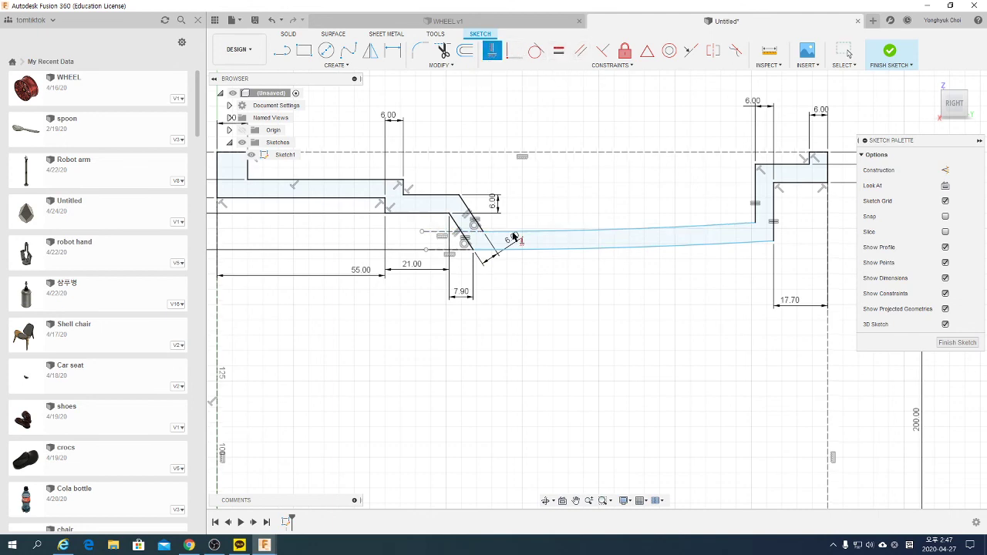
{"action": "key", "text": "Escape"}
{"action": "scroll", "coordinate": [540, 237], "scroll_direction": "down", "scroll_amount": 2}
{"action": "scroll", "coordinate": [652, 237], "scroll_direction": "up", "scroll_amount": 3}
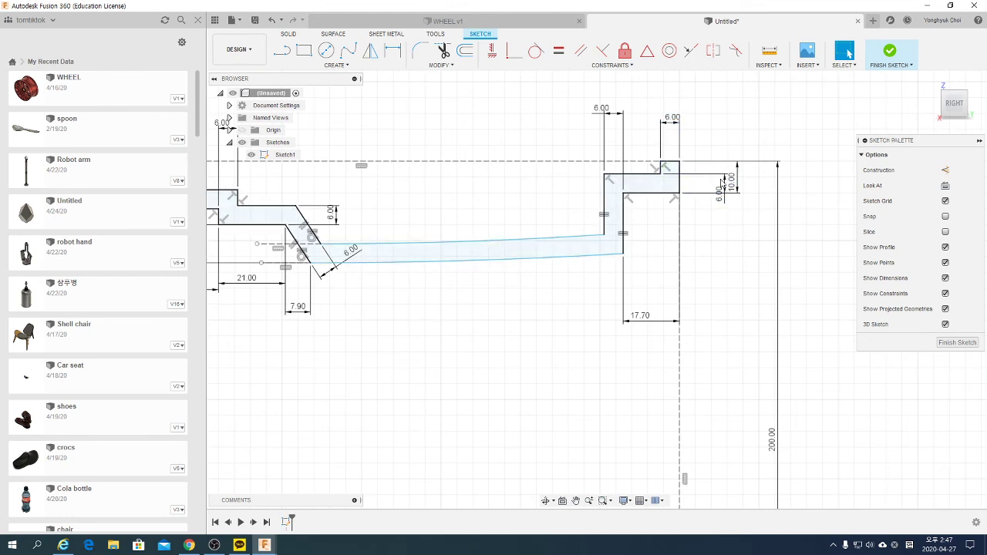
- Dimension the short vertical line at the arcs' right end to 7.00, then zoom out
{"action": "left_click", "coordinate": [393, 53]}
{"action": "left_click", "coordinate": [624, 255]}
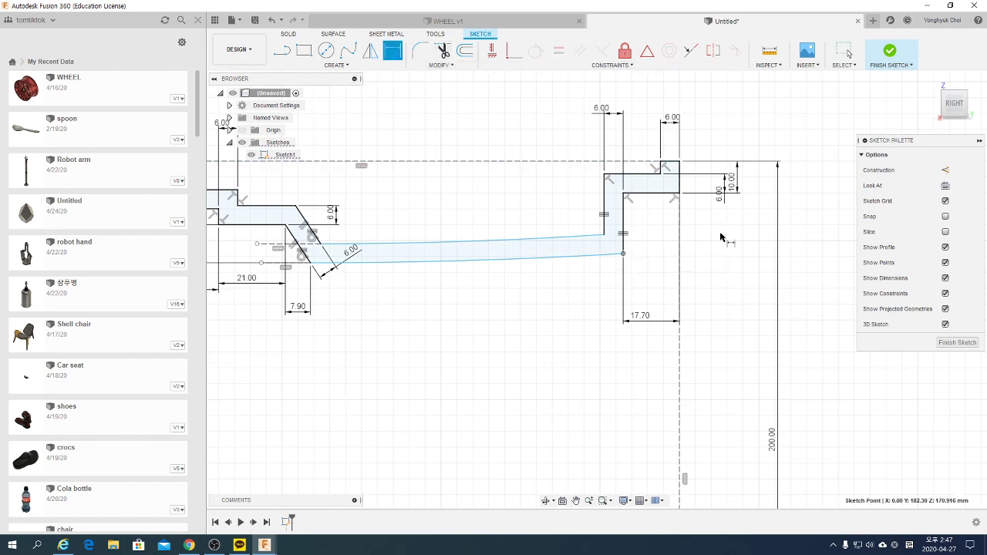
{"action": "left_click", "coordinate": [633, 162]}
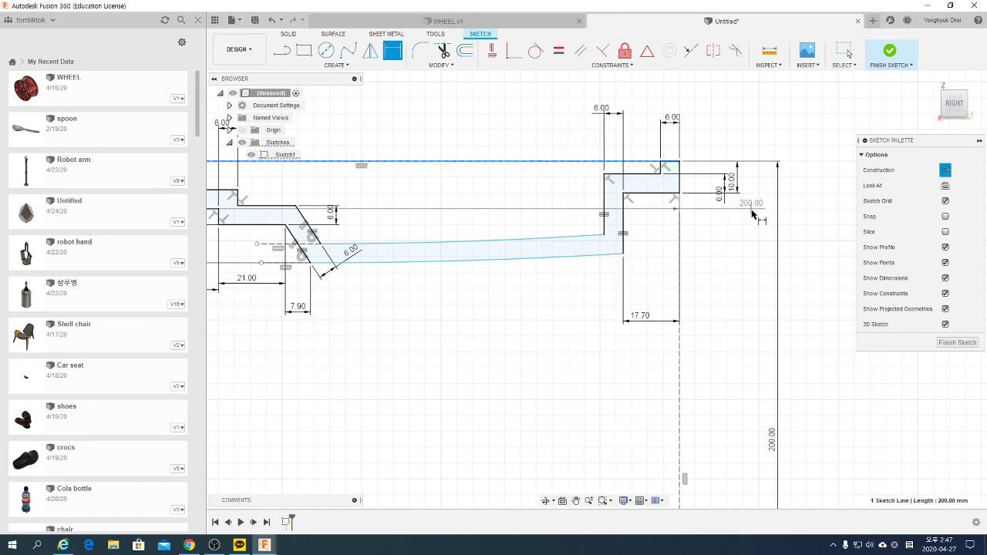
{"action": "key", "text": "Escape"}
{"action": "left_click", "coordinate": [623, 227]}
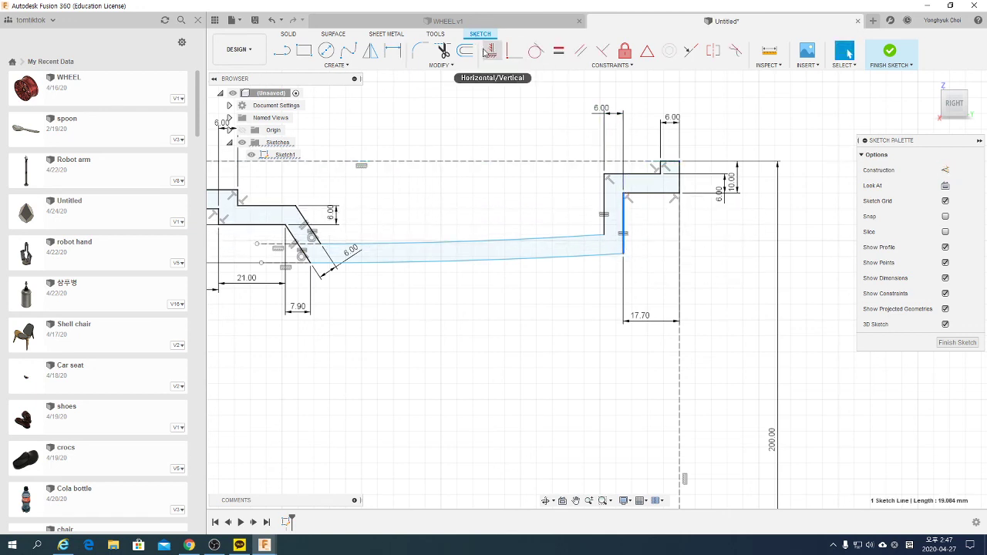
{"action": "left_click", "coordinate": [392, 51]}
{"action": "left_click", "coordinate": [621, 214]}
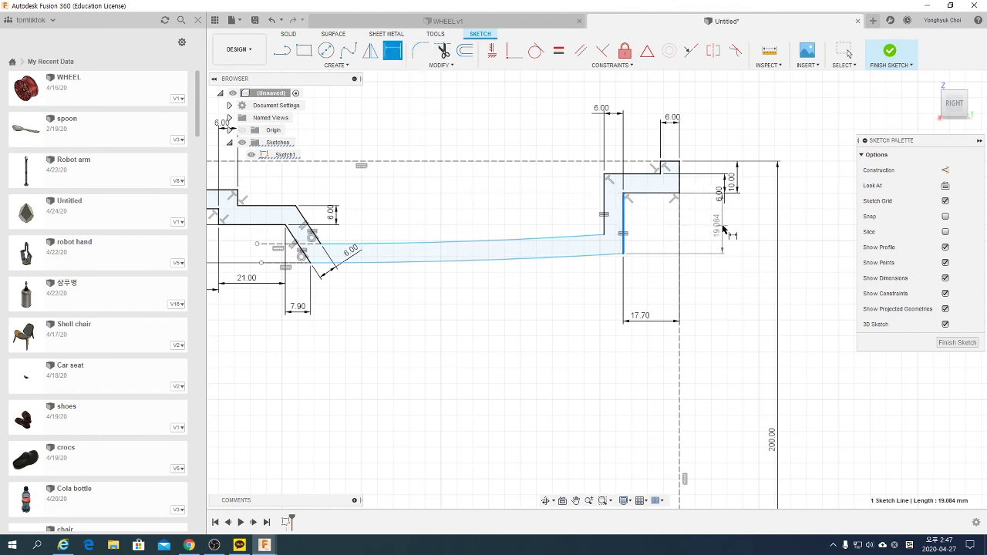
{"action": "left_click", "coordinate": [722, 231]}
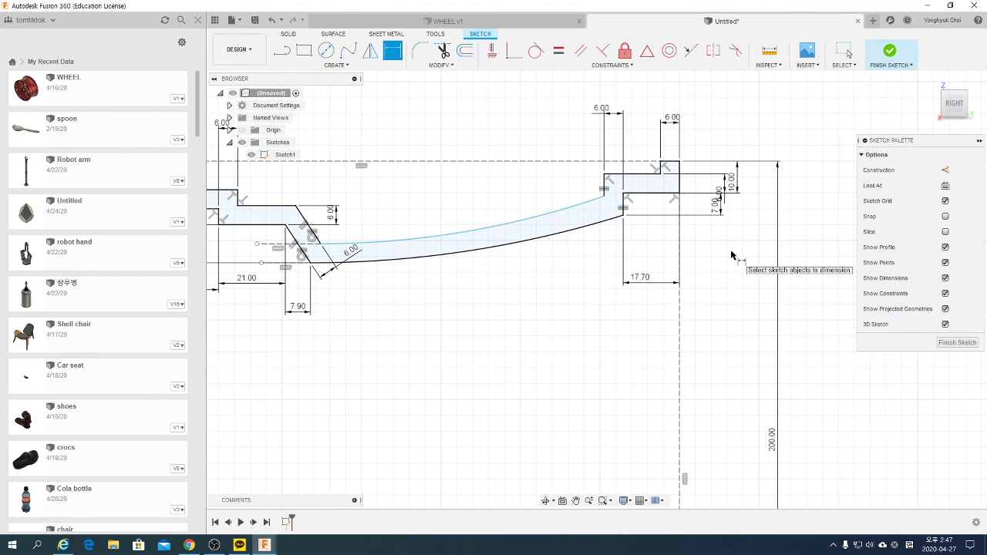
{"action": "scroll", "coordinate": [594, 250], "scroll_direction": "down", "scroll_amount": 1}
{"action": "key", "text": "Escape"}
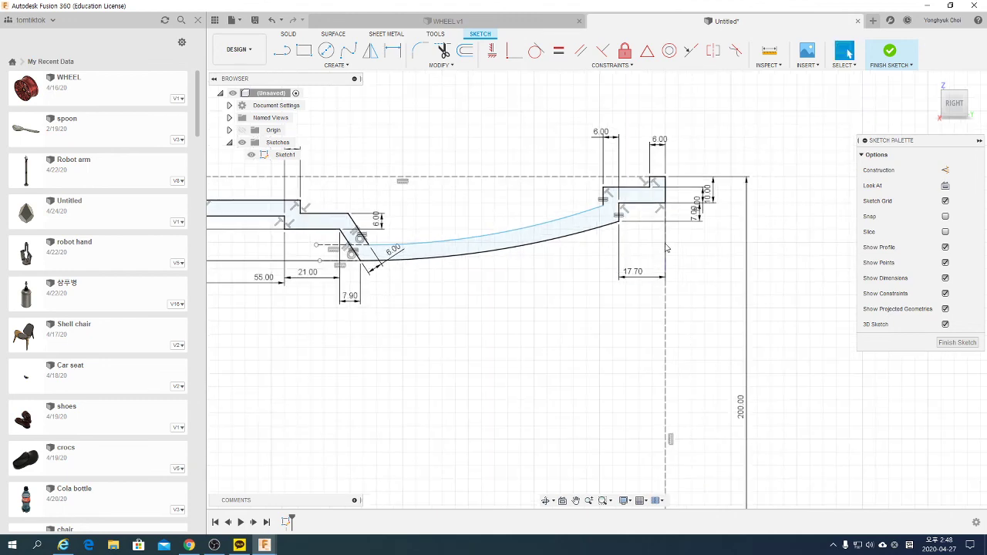
{"action": "scroll", "coordinate": [668, 248], "scroll_direction": "down", "scroll_amount": 2}
{"action": "scroll", "coordinate": [668, 248], "scroll_direction": "down", "scroll_amount": 1}
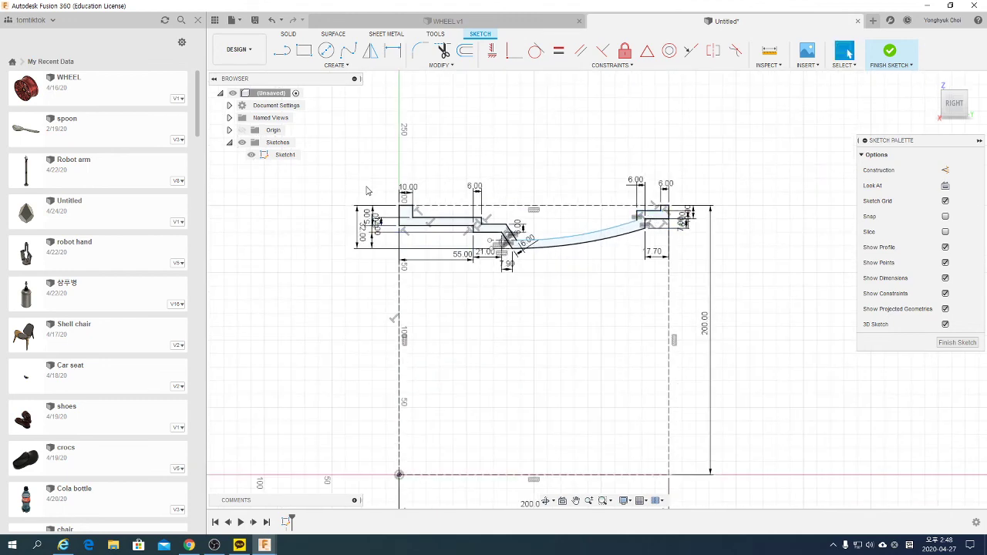
{"action": "scroll", "coordinate": [480, 243], "scroll_direction": "up", "scroll_amount": 1}
{"action": "scroll", "coordinate": [479, 244], "scroll_direction": "down", "scroll_amount": 2}
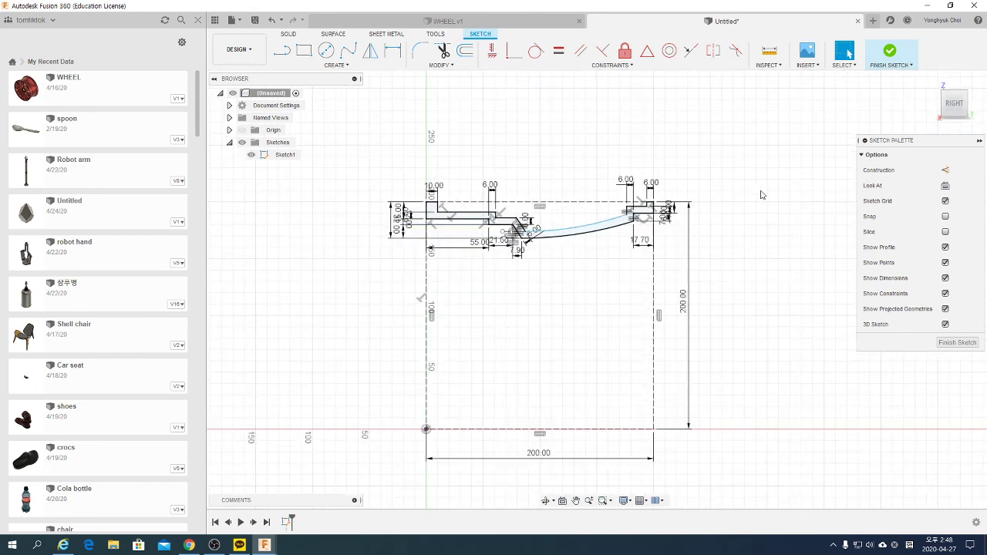
- Finish the rim profile sketch and orbit to an angled 3D view
{"action": "left_click", "coordinate": [889, 51]}
{"action": "scroll", "coordinate": [698, 222], "scroll_direction": "down", "scroll_amount": 2}
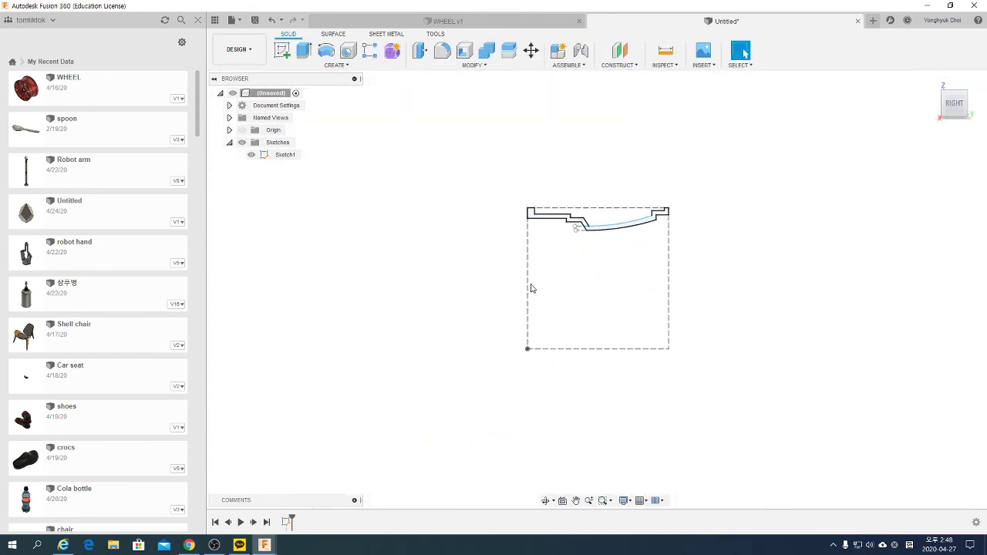
{"action": "scroll", "coordinate": [531, 286], "scroll_direction": "up", "scroll_amount": 1}
{"action": "scroll", "coordinate": [588, 262], "scroll_direction": "up", "scroll_amount": 1}
{"action": "middle_click_drag", "start_coordinate": [541, 254], "coordinate": [575, 272], "text": "shift"}
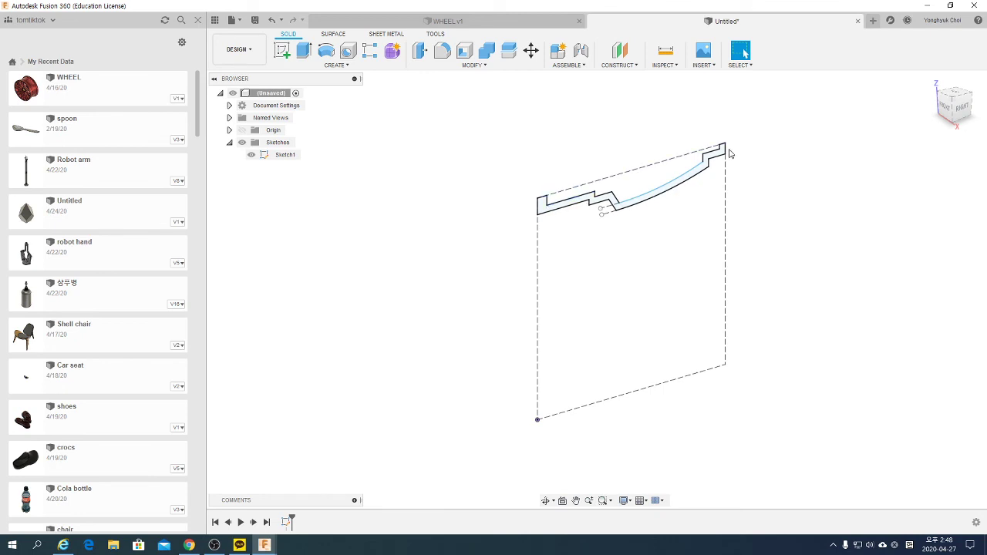
- Revolve the profile 360° around the bottom sketch line into a solid rim body
{"action": "left_click", "coordinate": [325, 52]}
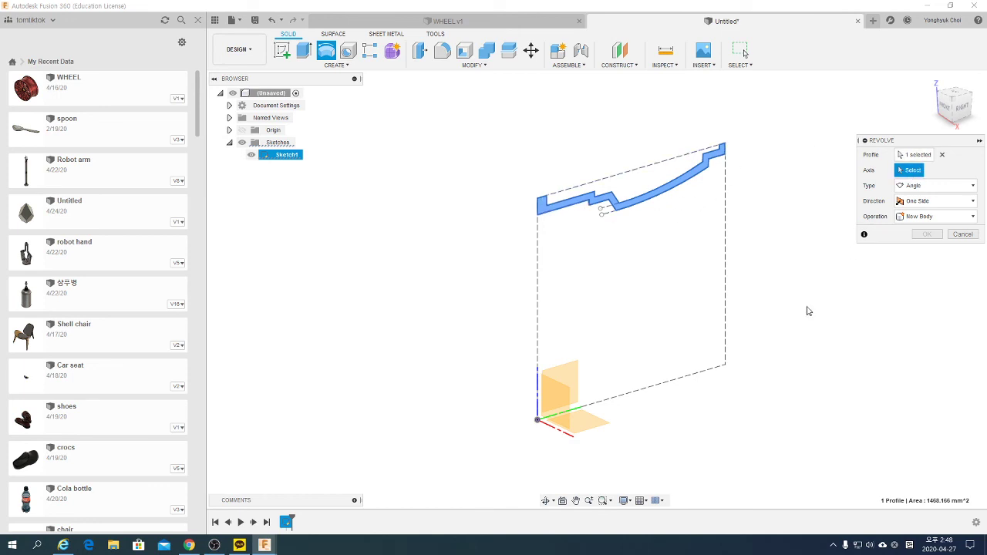
{"action": "left_click", "coordinate": [607, 399]}
{"action": "mouse_move", "coordinate": [607, 398]}
{"action": "middle_mouse_down", "text": "shift"}
{"action": "mouse_move", "coordinate": [700, 256]}
{"action": "mouse_move", "coordinate": [756, 322]}
{"action": "middle_mouse_up", "text": "shift"}
{"action": "scroll", "coordinate": [745, 375], "scroll_direction": "up", "scroll_amount": 2}
{"action": "scroll", "coordinate": [742, 374], "scroll_direction": "up", "scroll_amount": 2}
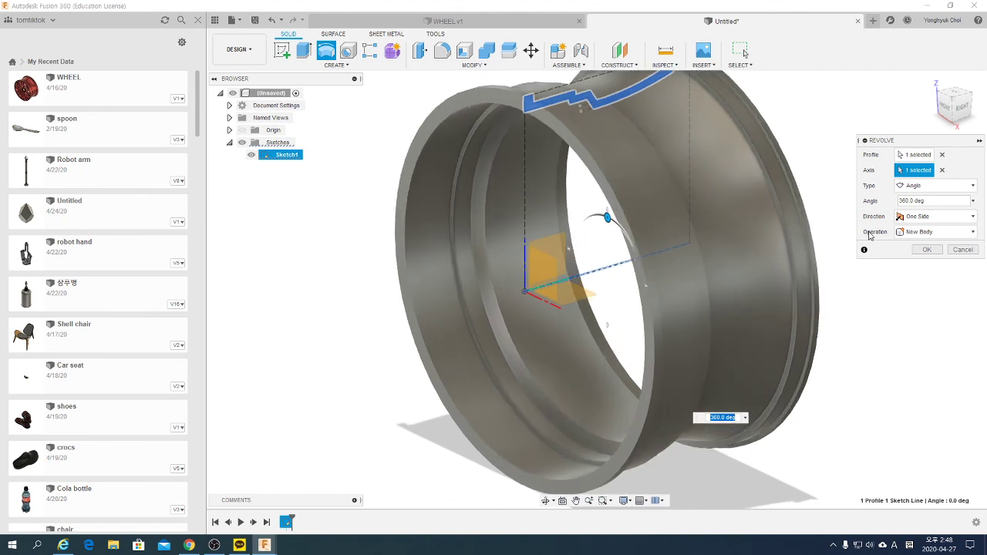
{"action": "left_click", "coordinate": [926, 249]}
{"action": "scroll", "coordinate": [610, 320], "scroll_direction": "down", "scroll_amount": 3}
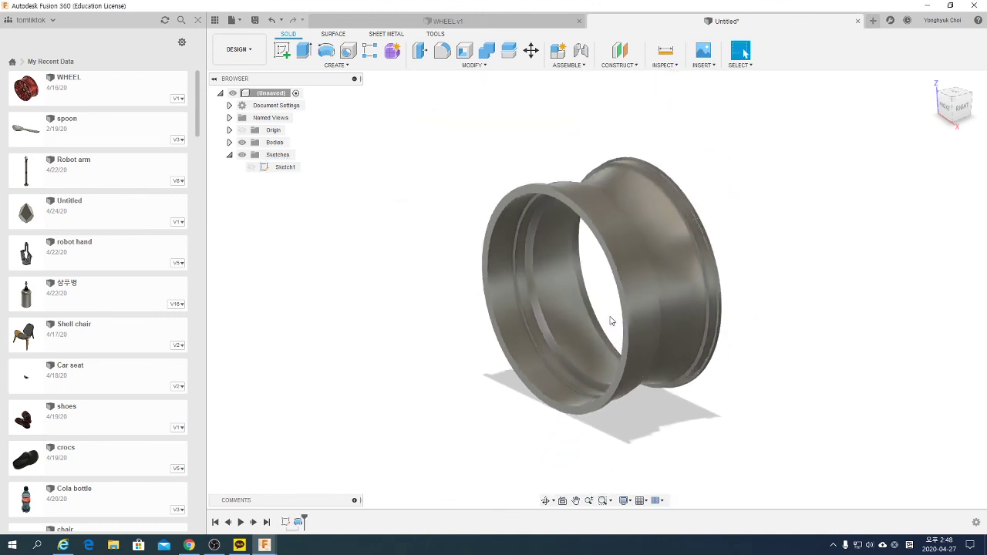
{"action": "mouse_move", "coordinate": [610, 320]}
{"action": "middle_mouse_down", "text": "shift"}
{"action": "mouse_move", "coordinate": [735, 331]}
{"action": "mouse_move", "coordinate": [640, 308]}
{"action": "mouse_move", "coordinate": [744, 53]}
{"action": "mouse_move", "coordinate": [611, 348]}
{"action": "mouse_move", "coordinate": [703, 289]}
{"action": "middle_mouse_up", "text": "shift"}
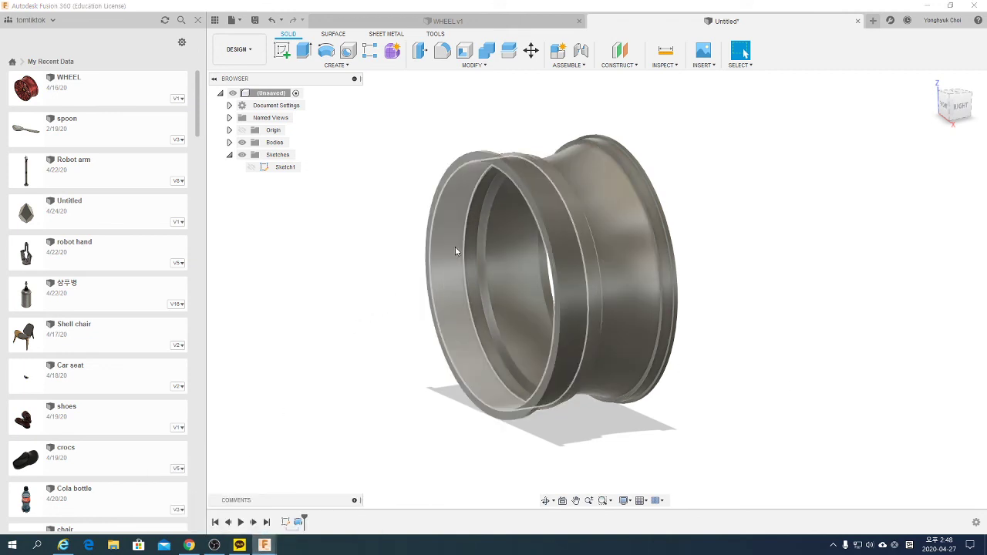
{"action": "left_click", "coordinate": [232, 547]}
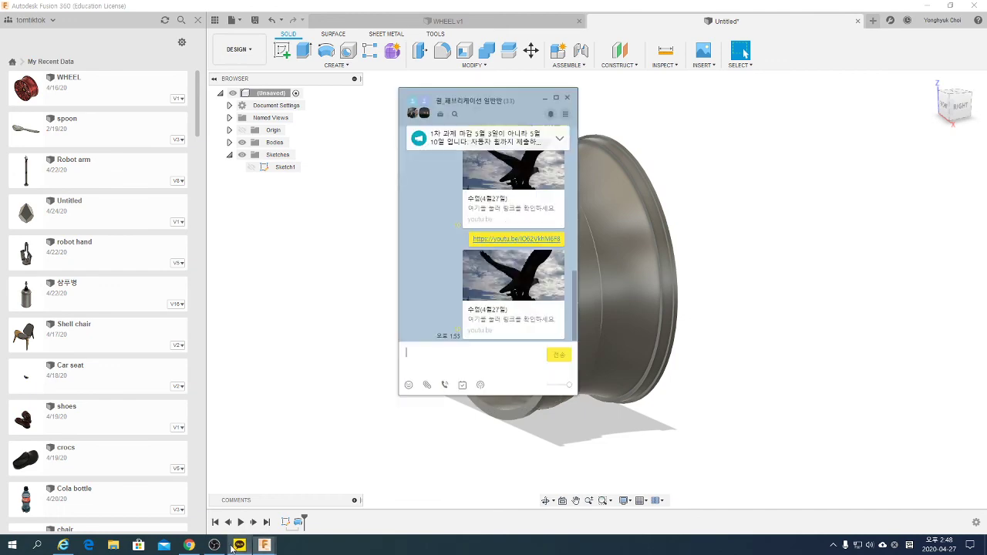
{"action": "left_click", "coordinate": [567, 97]}
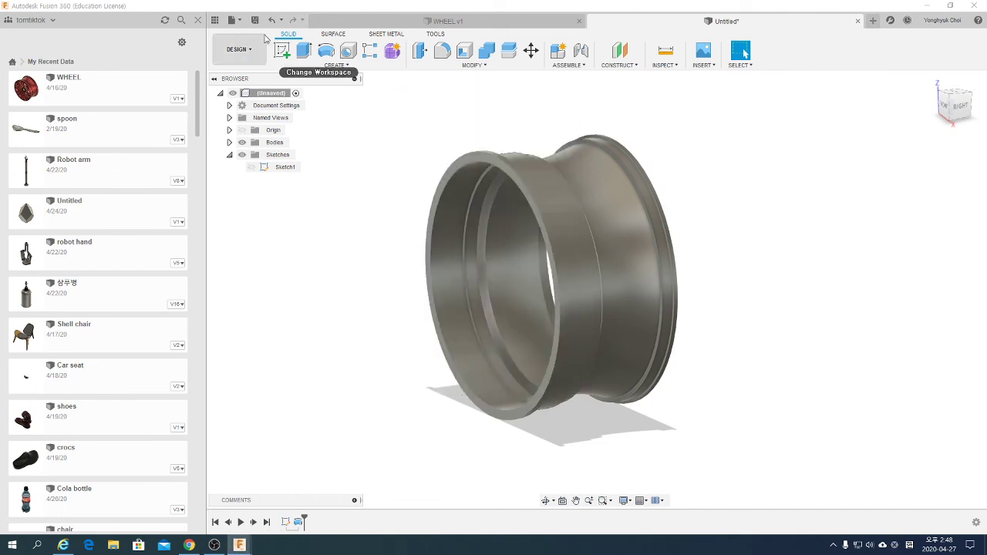
{"action": "left_click", "coordinate": [447, 21]}
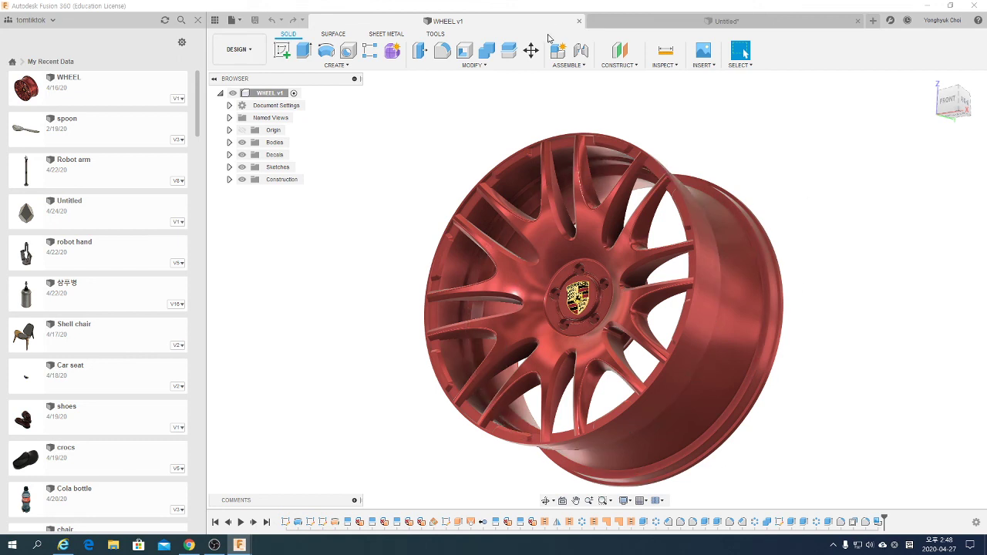
{"action": "left_click", "coordinate": [698, 21]}
{"action": "middle_click_drag", "start_coordinate": [573, 197], "coordinate": [652, 203], "text": "shift"}
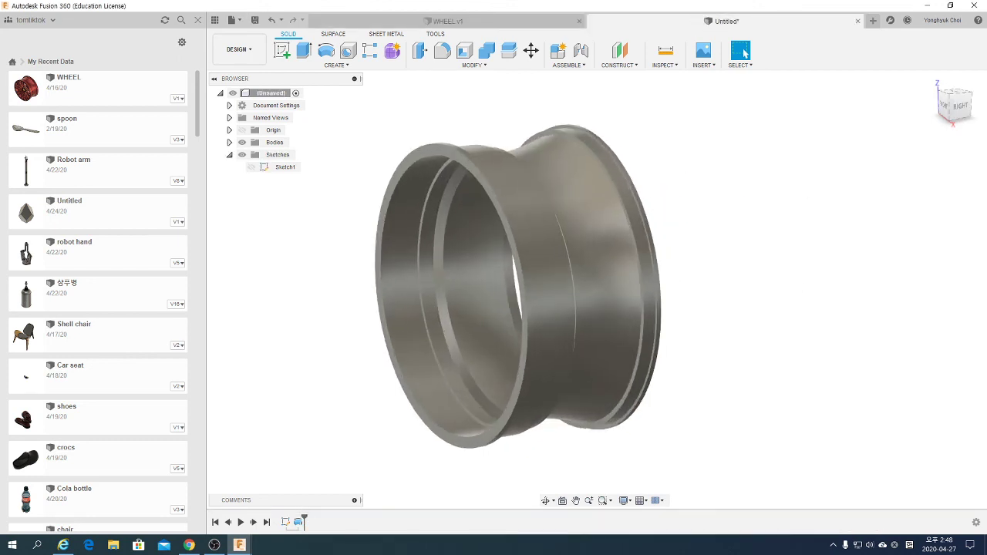
{"action": "mouse_move", "coordinate": [881, 229]}
{"action": "middle_mouse_down", "text": "shift"}
{"action": "mouse_move", "coordinate": [454, 137]}
{"action": "mouse_move", "coordinate": [518, 159]}
{"action": "middle_mouse_up", "text": "shift"}
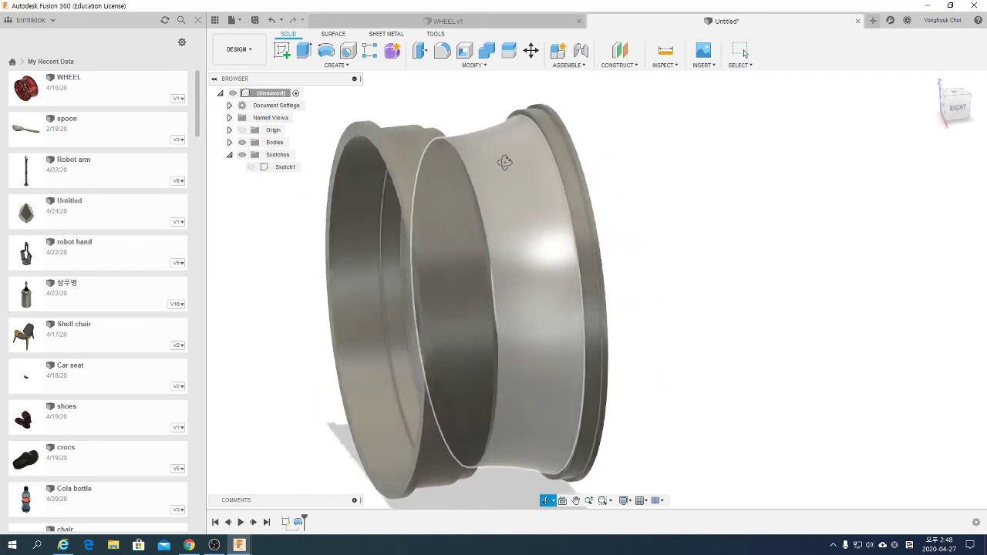
- Create Sketch2 on the side origin plane, view it face-on, then orbit into perspective
{"action": "left_click", "coordinate": [281, 50]}
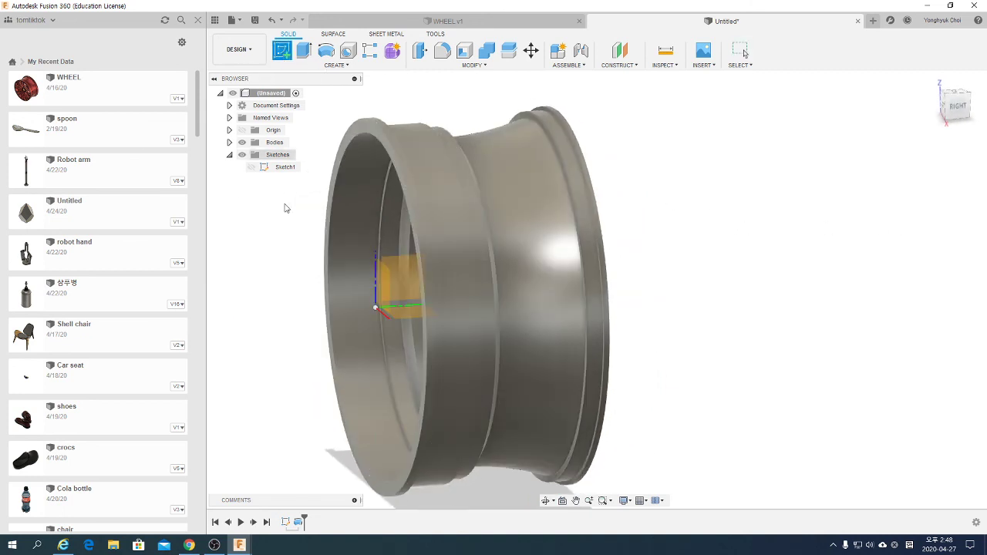
{"action": "left_click", "coordinate": [408, 279]}
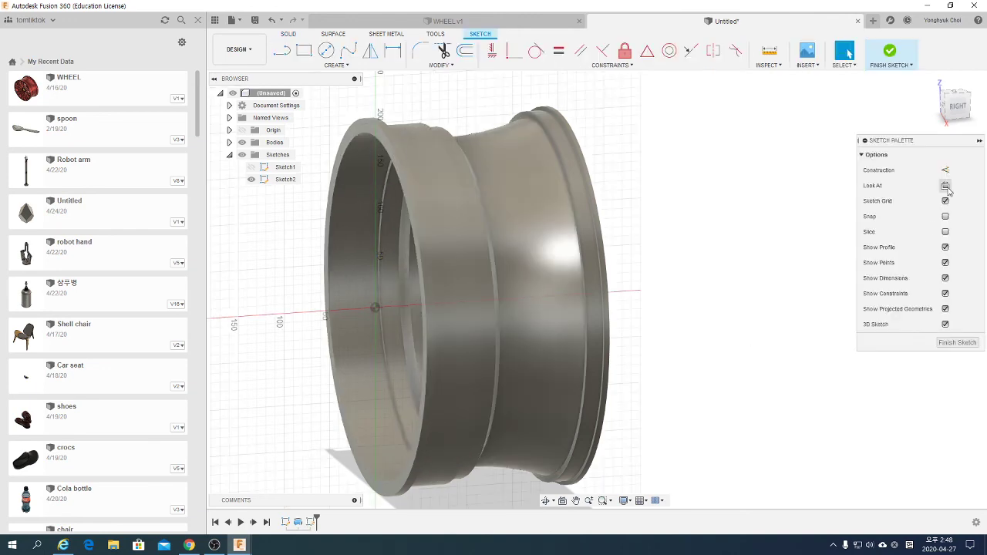
{"action": "left_click", "coordinate": [946, 185]}
{"action": "scroll", "coordinate": [603, 287], "scroll_direction": "up", "scroll_amount": 3}
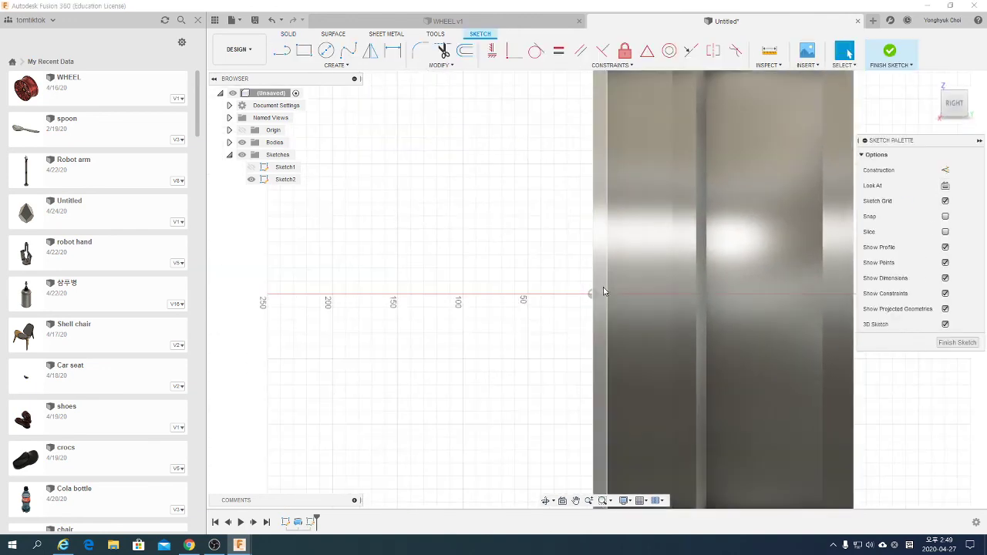
{"action": "scroll", "coordinate": [519, 407], "scroll_direction": "down", "scroll_amount": 3}
{"action": "scroll", "coordinate": [592, 141], "scroll_direction": "down", "scroll_amount": 2}
{"action": "scroll", "coordinate": [592, 141], "scroll_direction": "up", "scroll_amount": 3}
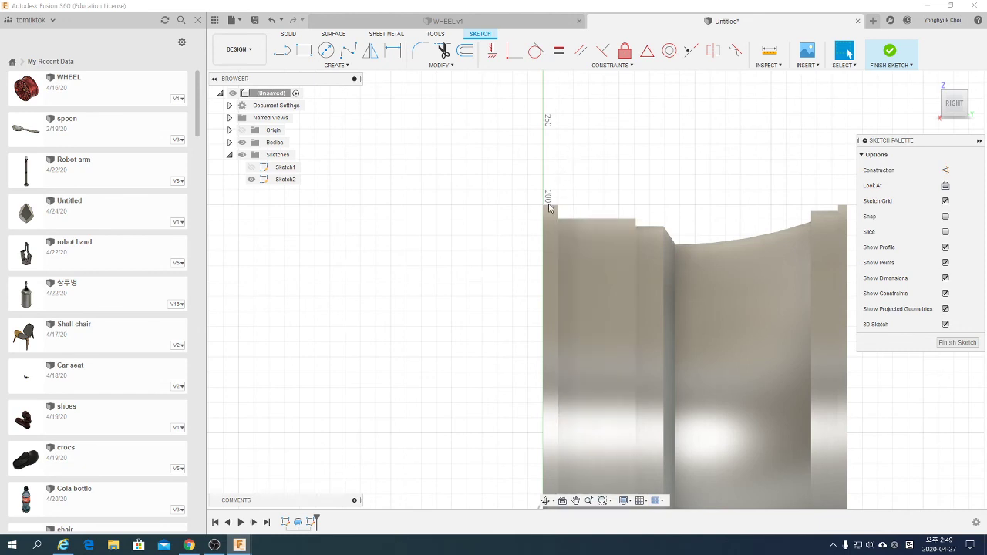
{"action": "scroll", "coordinate": [445, 247], "scroll_direction": "down", "scroll_amount": 3}
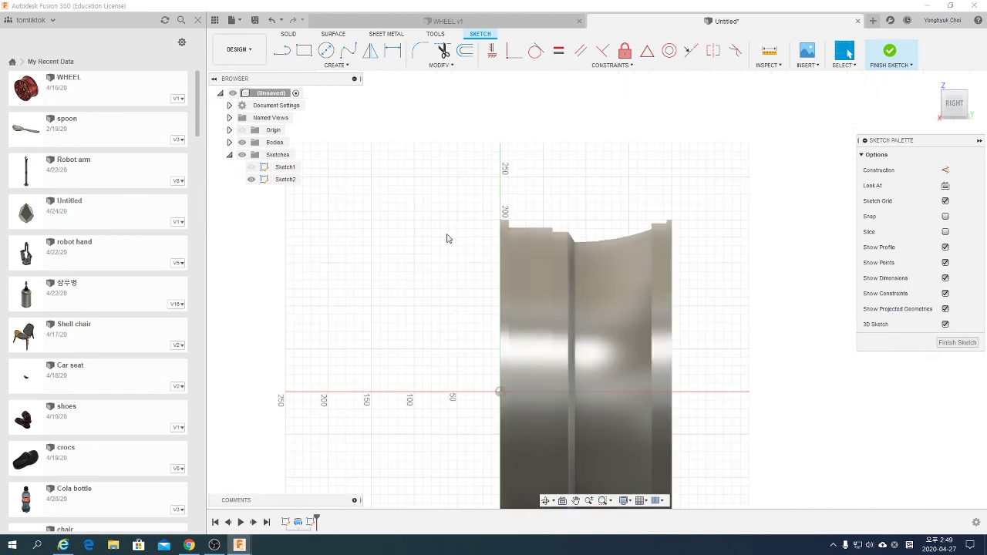
{"action": "scroll", "coordinate": [433, 284], "scroll_direction": "down", "scroll_amount": 3}
{"action": "mouse_move", "coordinate": [399, 362]}
{"action": "middle_mouse_down", "text": "shift"}
{"action": "mouse_move", "coordinate": [409, 368]}
{"action": "mouse_move", "coordinate": [416, 346]}
{"action": "middle_mouse_up", "text": "shift"}
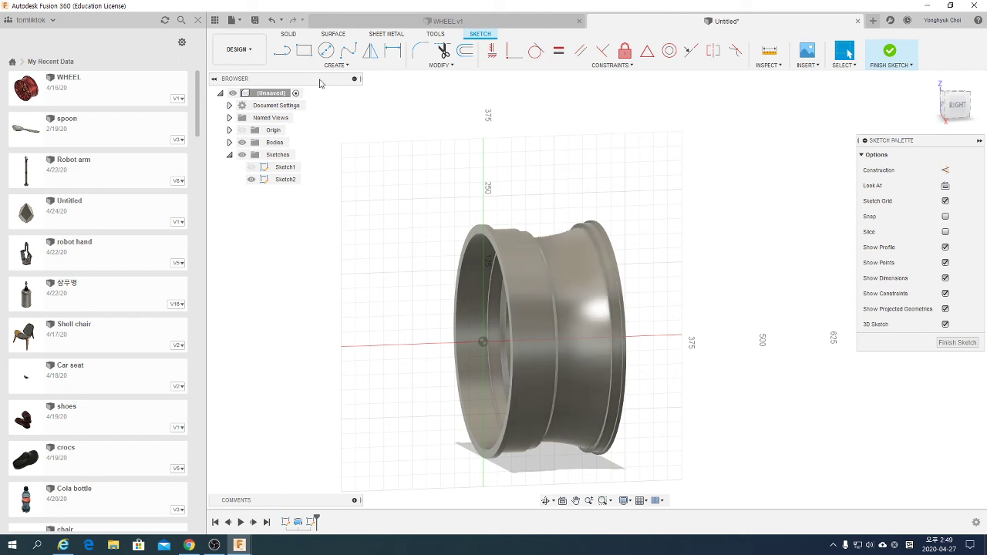
{"action": "left_click", "coordinate": [343, 66]}
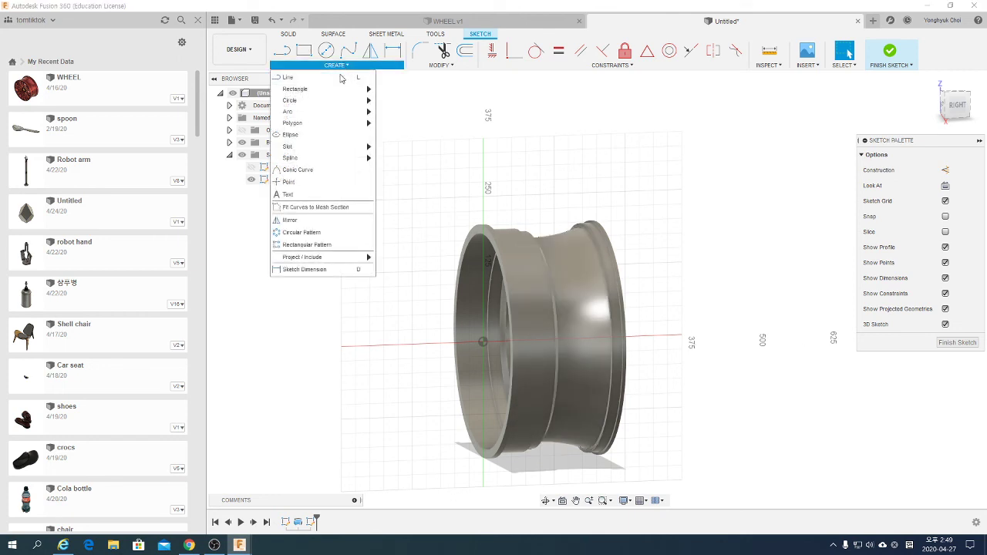
{"action": "mouse_move", "coordinate": [322, 257]}
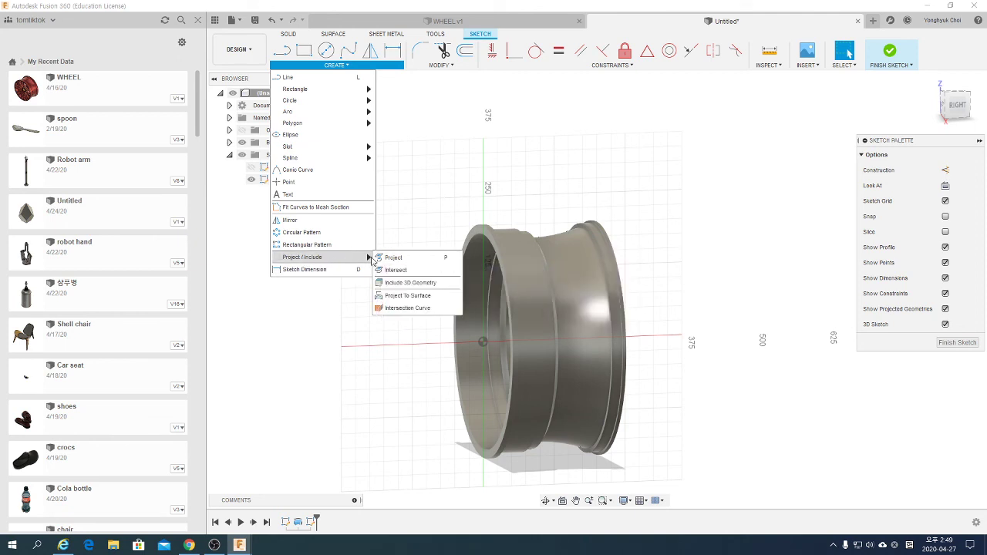
- Begin intersecting rim geometry into Sketch2 with the rim's outer lip face
{"action": "left_click", "coordinate": [396, 270]}
{"action": "scroll", "coordinate": [490, 235], "scroll_direction": "up", "scroll_amount": 2}
{"action": "scroll", "coordinate": [490, 234], "scroll_direction": "up", "scroll_amount": 2}
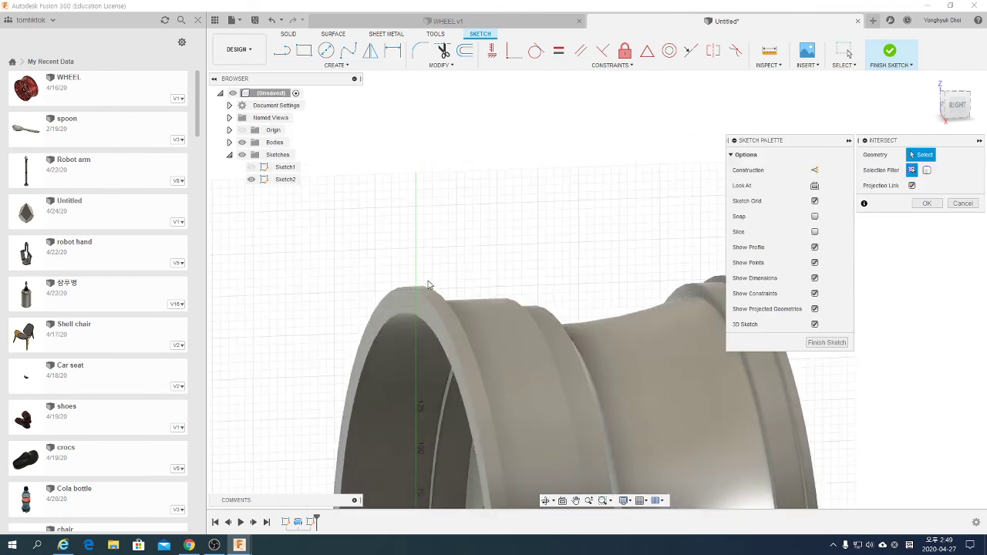
{"action": "left_click", "coordinate": [429, 299]}
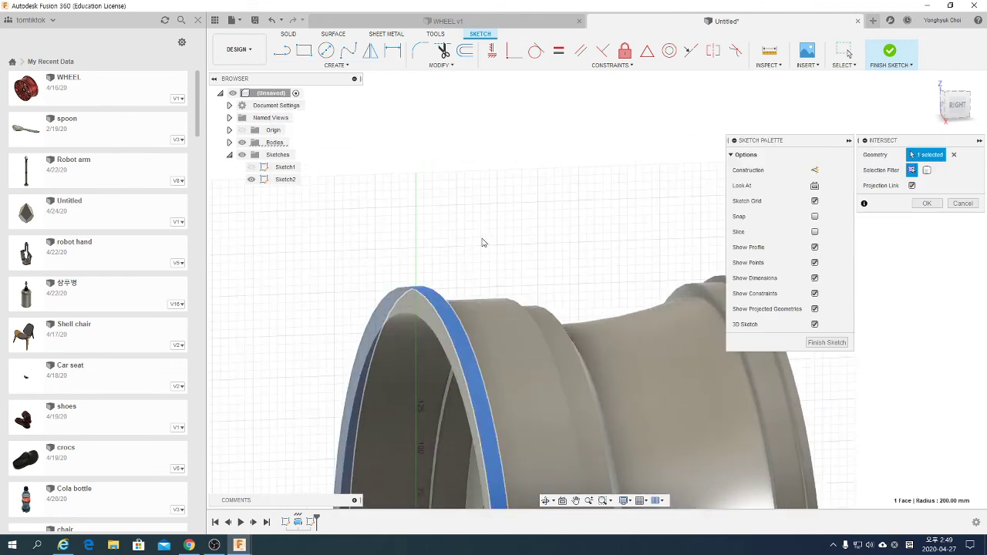
{"action": "scroll", "coordinate": [483, 235], "scroll_direction": "down", "scroll_amount": 3}
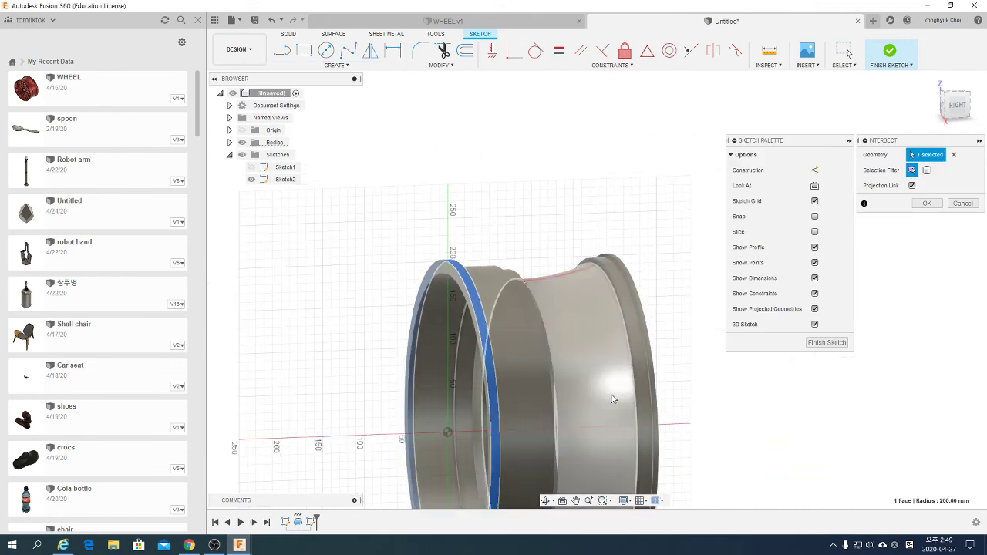
- From the RIGHT view, add two more wheel edges and confirm the intersection
{"action": "middle_click_drag", "start_coordinate": [608, 403], "coordinate": [594, 375], "text": "shift"}
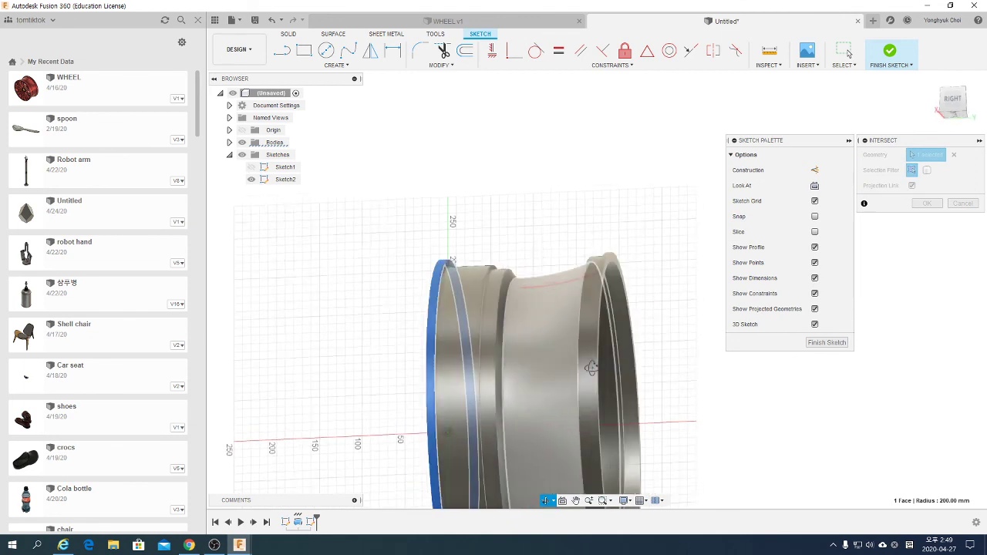
{"action": "left_click", "coordinate": [953, 102]}
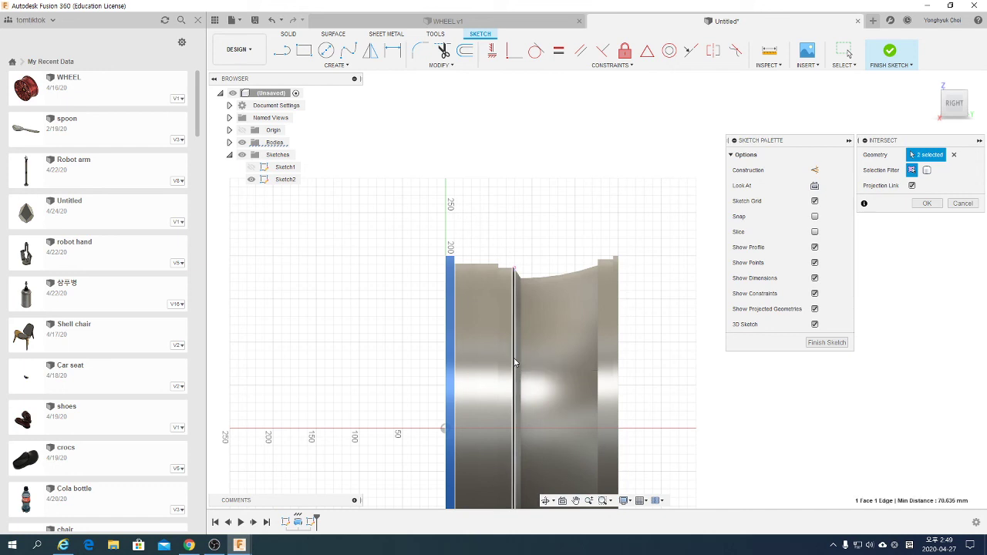
{"action": "left_click", "coordinate": [514, 364]}
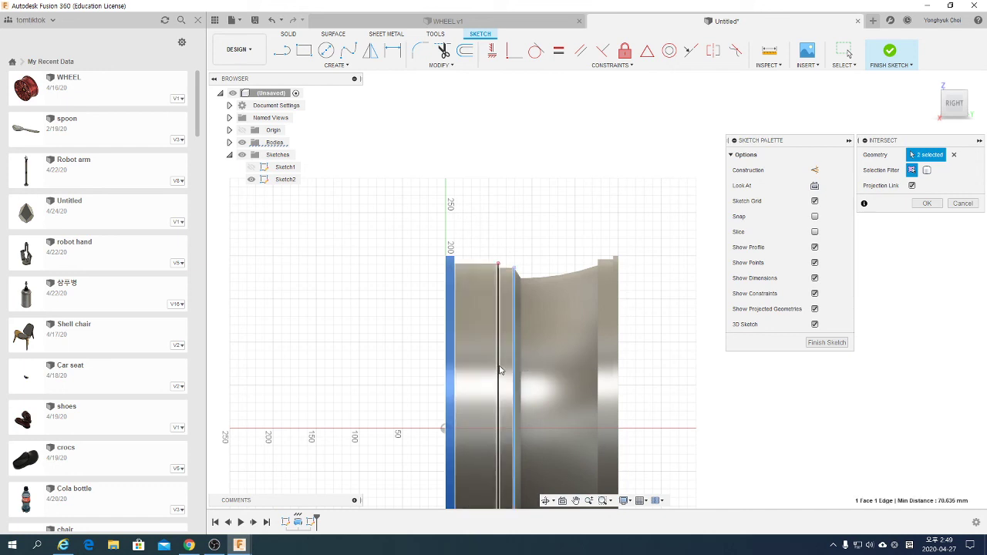
{"action": "left_click", "coordinate": [499, 371]}
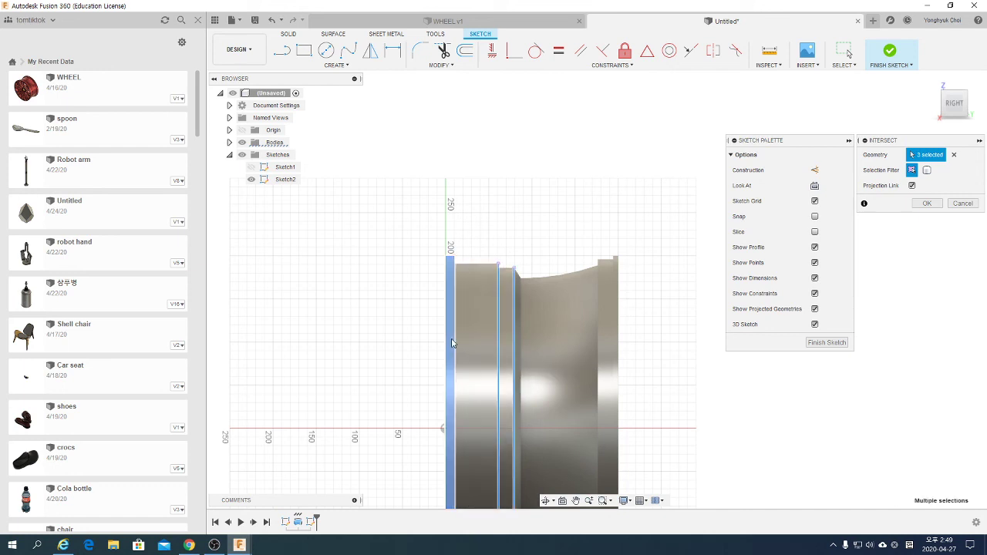
{"action": "scroll", "coordinate": [454, 339], "scroll_direction": "down", "scroll_amount": 3}
{"action": "scroll", "coordinate": [449, 420], "scroll_direction": "up", "scroll_amount": 1}
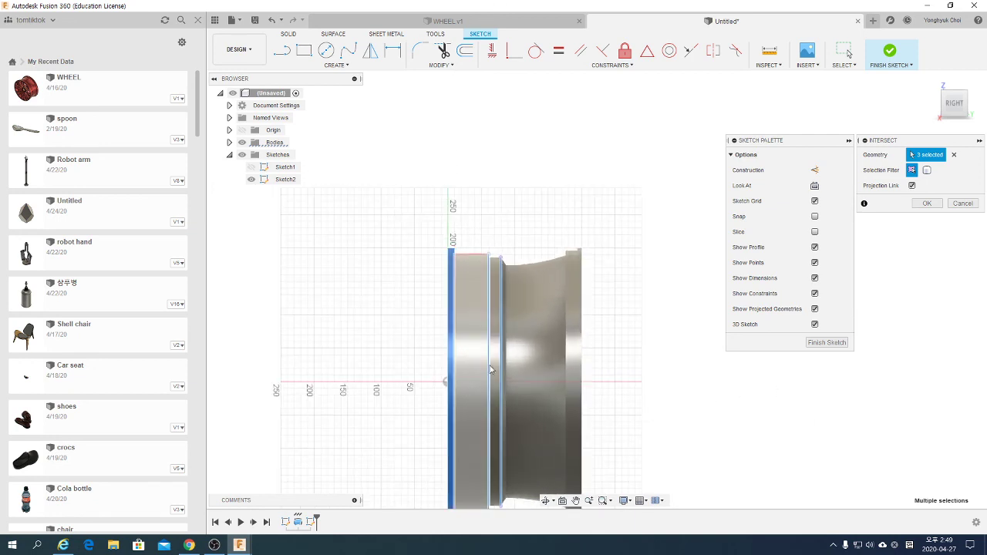
{"action": "left_click", "coordinate": [925, 205]}
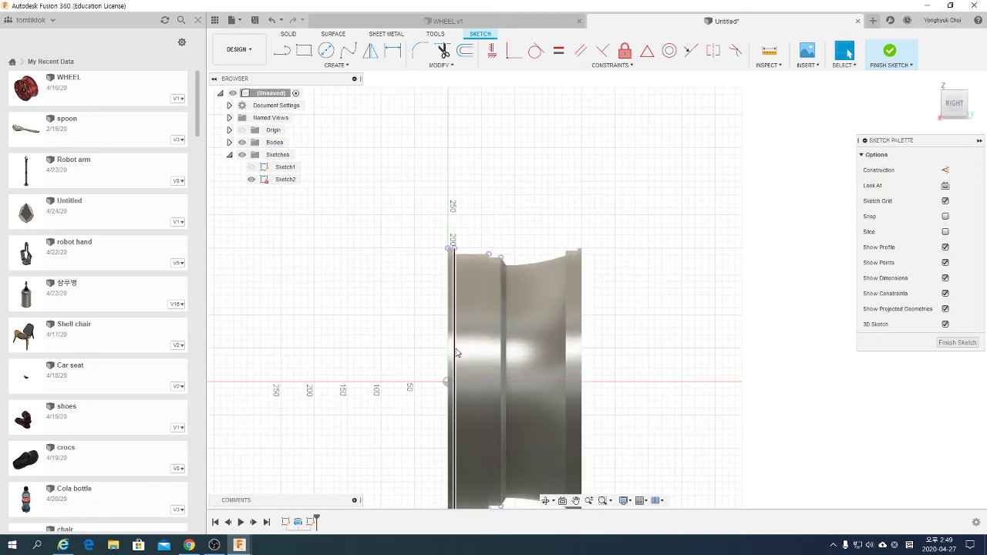
{"action": "scroll", "coordinate": [443, 347], "scroll_direction": "up", "scroll_amount": 2}
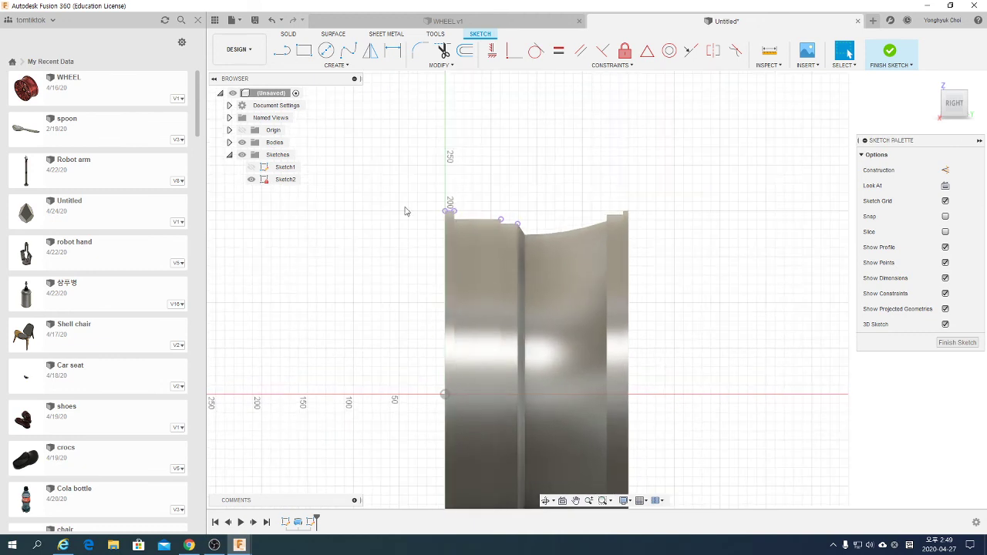
{"action": "scroll", "coordinate": [406, 210], "scroll_direction": "up", "scroll_amount": 1}
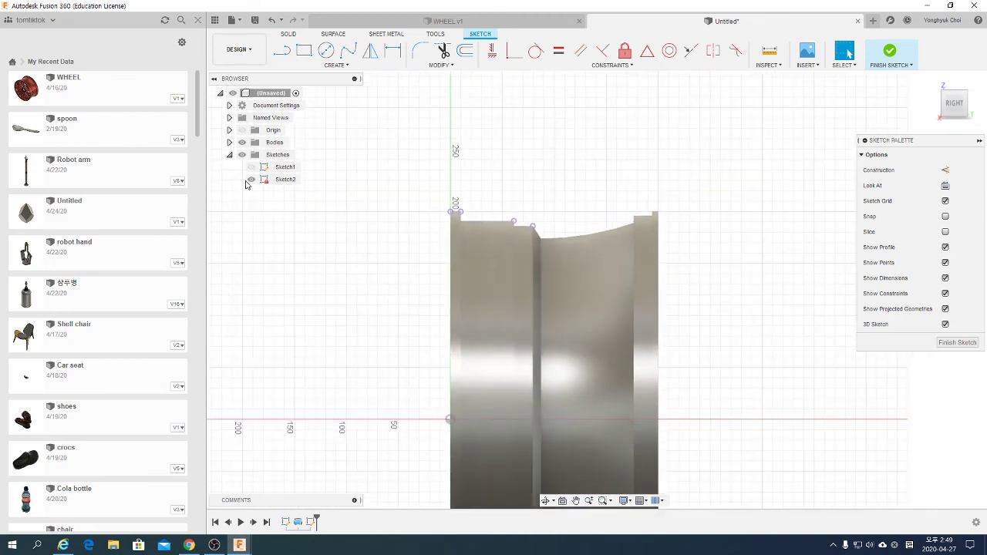
- Hide Body1 under Bodies so only Sketch2's intersected line and points show
{"action": "left_click", "coordinate": [229, 142]}
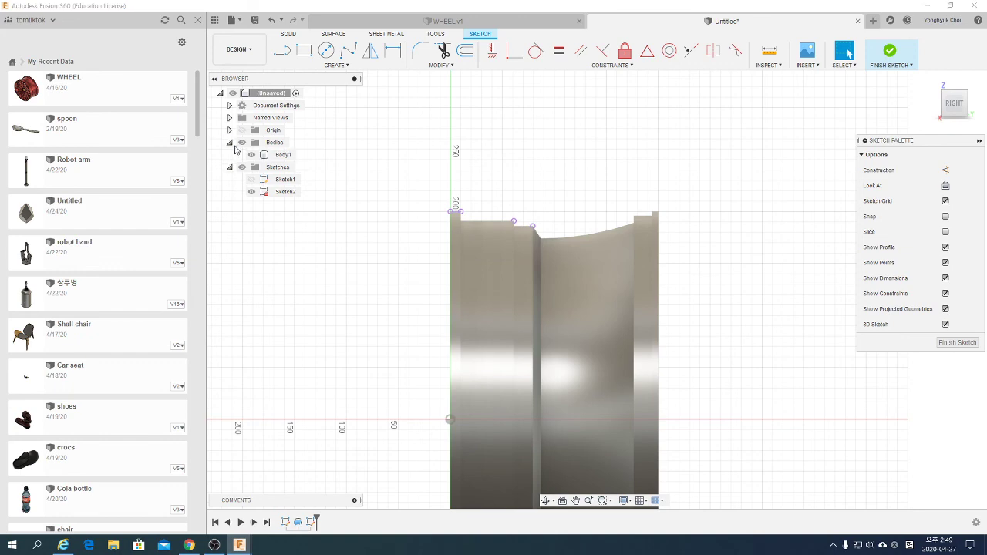
{"action": "left_click", "coordinate": [251, 154]}
{"action": "scroll", "coordinate": [373, 214], "scroll_direction": "down", "scroll_amount": 2}
{"action": "scroll", "coordinate": [424, 246], "scroll_direction": "up", "scroll_amount": 3}
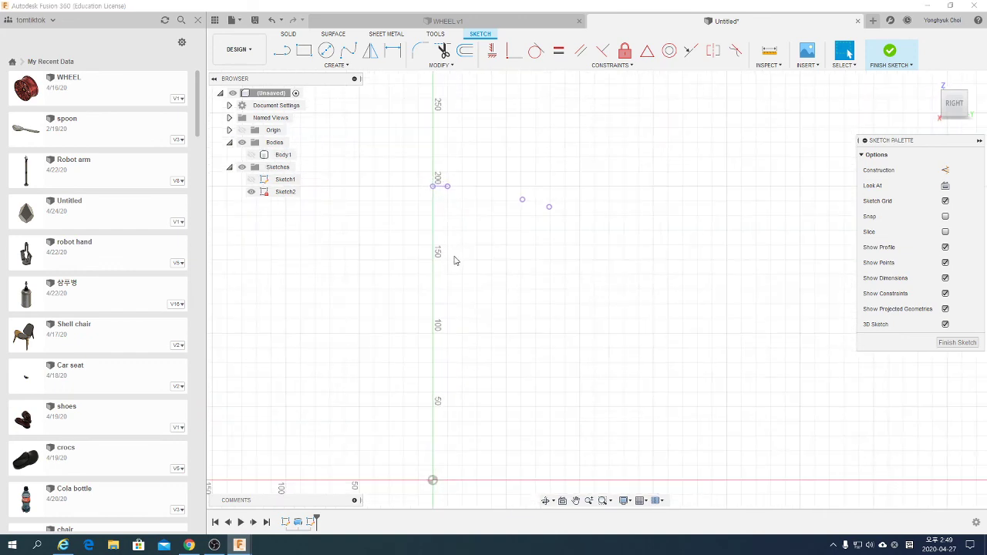
{"action": "scroll", "coordinate": [460, 249], "scroll_direction": "down", "scroll_amount": 1}
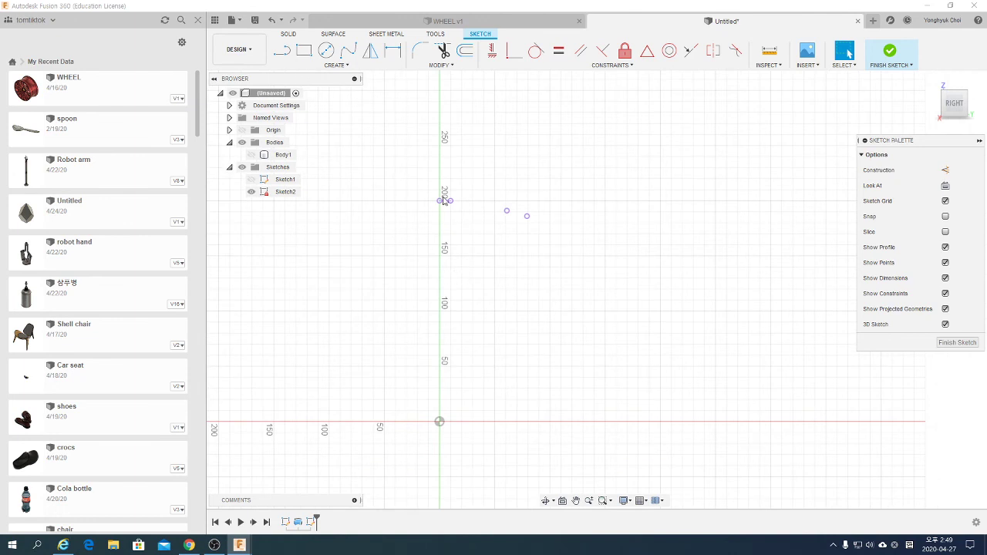
{"action": "scroll", "coordinate": [443, 209], "scroll_direction": "up", "scroll_amount": 3}
{"action": "scroll", "coordinate": [443, 210], "scroll_direction": "up", "scroll_amount": 3}
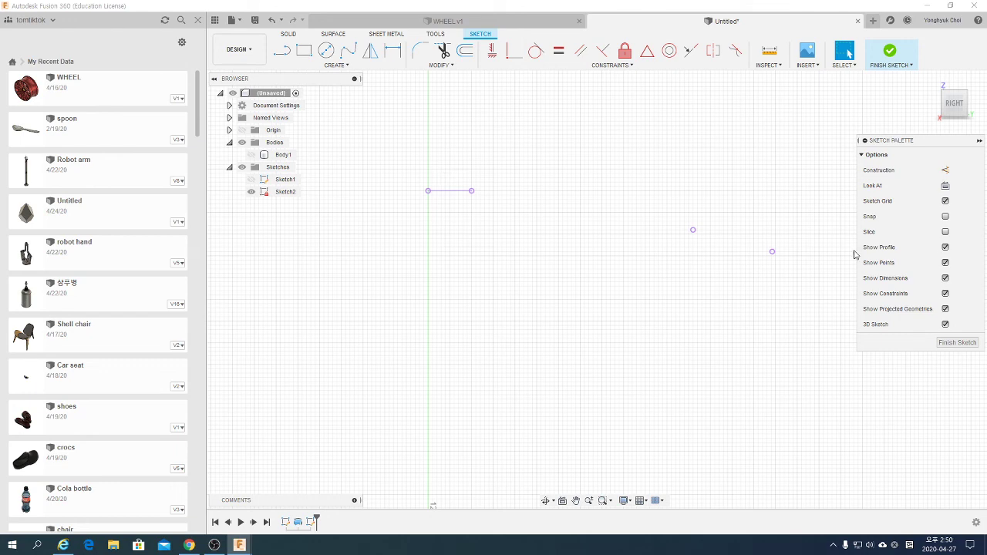
{"action": "left_click", "coordinate": [366, 65]}
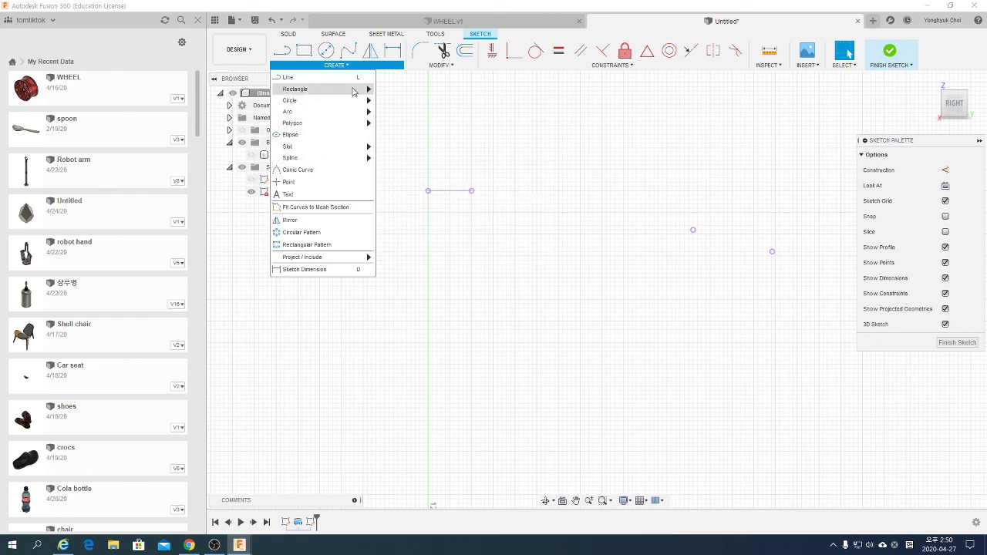
- Offset the short projected line about 2 mm downward
{"action": "left_click", "coordinate": [440, 65]}
{"action": "left_click", "coordinate": [465, 50]}
{"action": "left_click", "coordinate": [455, 191]}
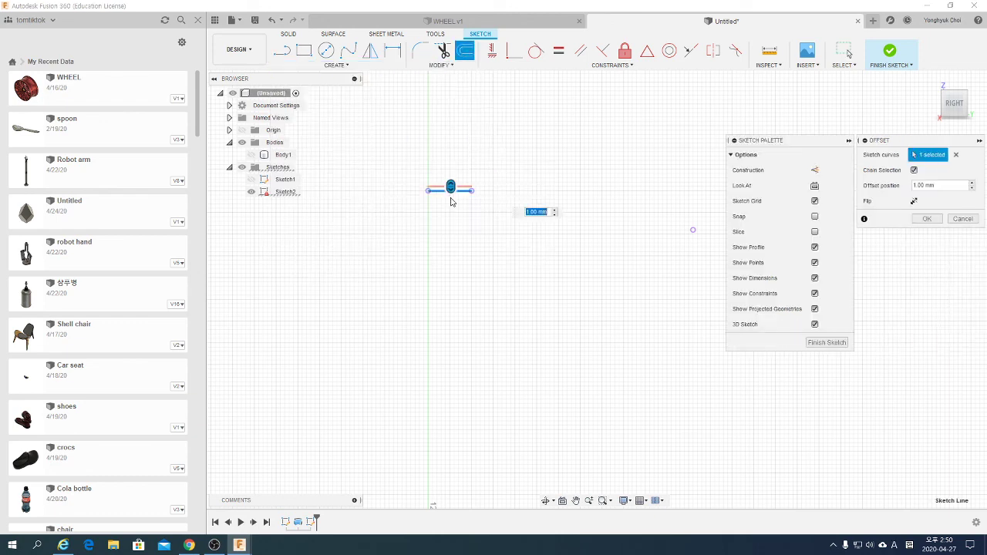
{"action": "left_click_drag", "start_coordinate": [452, 202], "coordinate": [661, 206]}
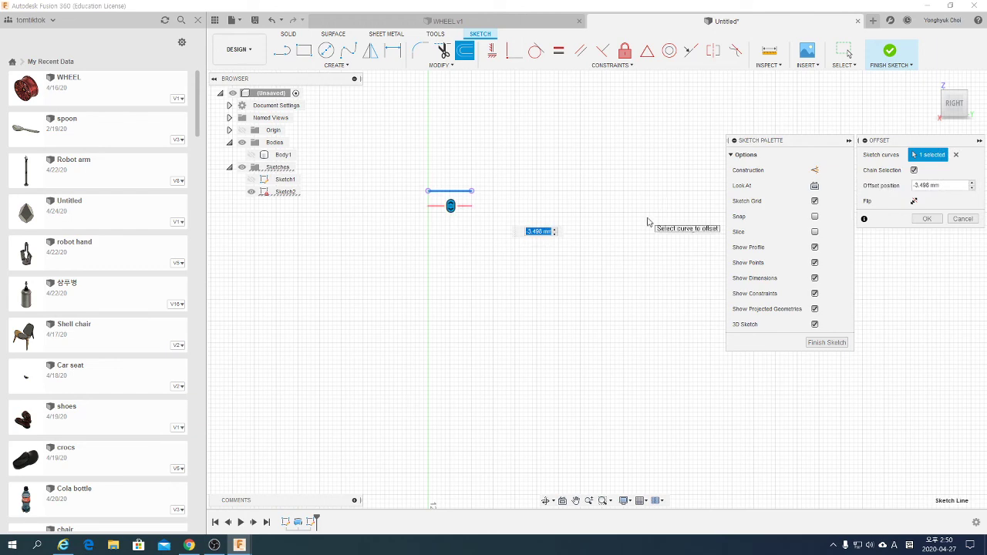
{"action": "key", "text": "BackSpace"}
{"action": "key", "text": "Return"}
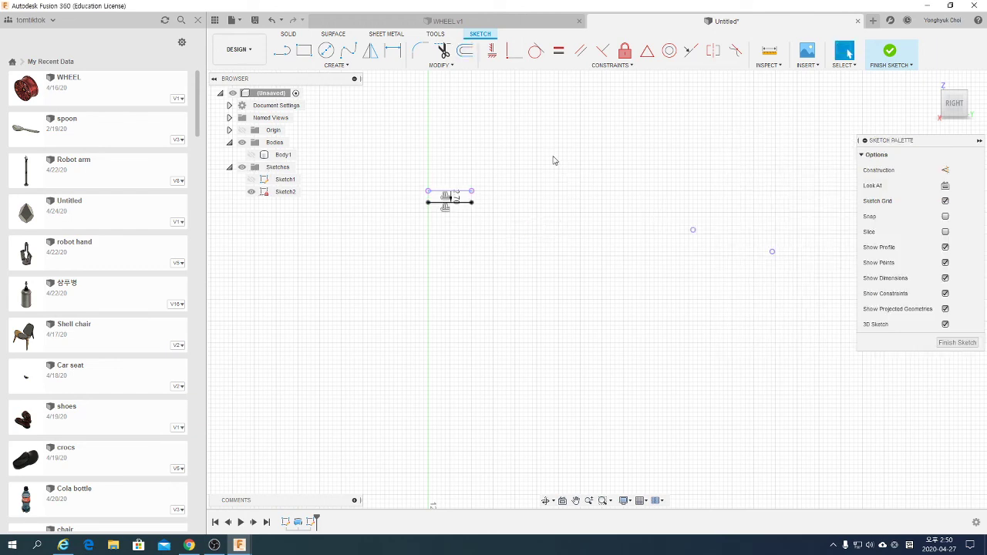
{"action": "scroll", "coordinate": [544, 141], "scroll_direction": "down", "scroll_amount": 3}
{"action": "scroll", "coordinate": [540, 150], "scroll_direction": "down", "scroll_amount": 3}
{"action": "scroll", "coordinate": [535, 167], "scroll_direction": "down", "scroll_amount": 3}
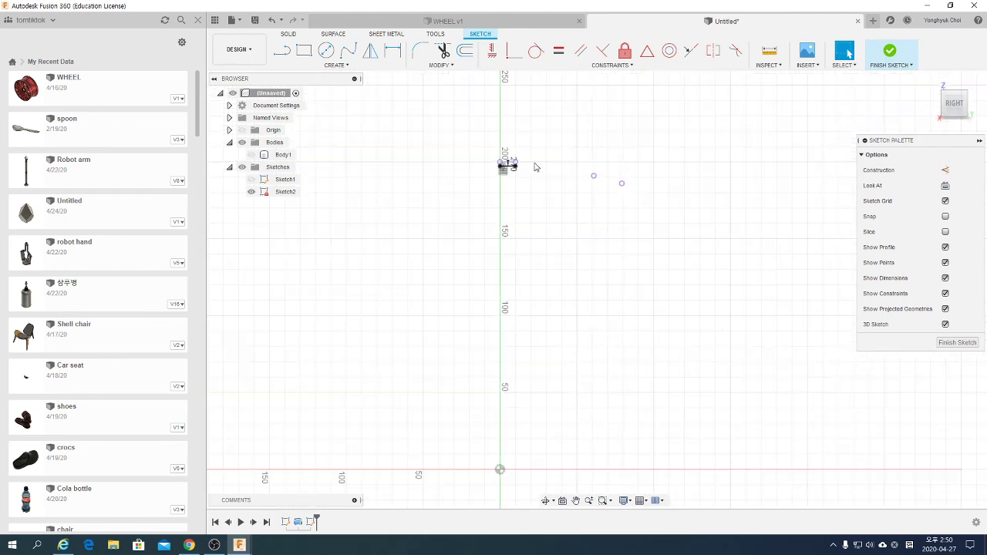
- Draw a fit-point spline from the short line's end diagonally down to a lower point
{"action": "left_click", "coordinate": [350, 55]}
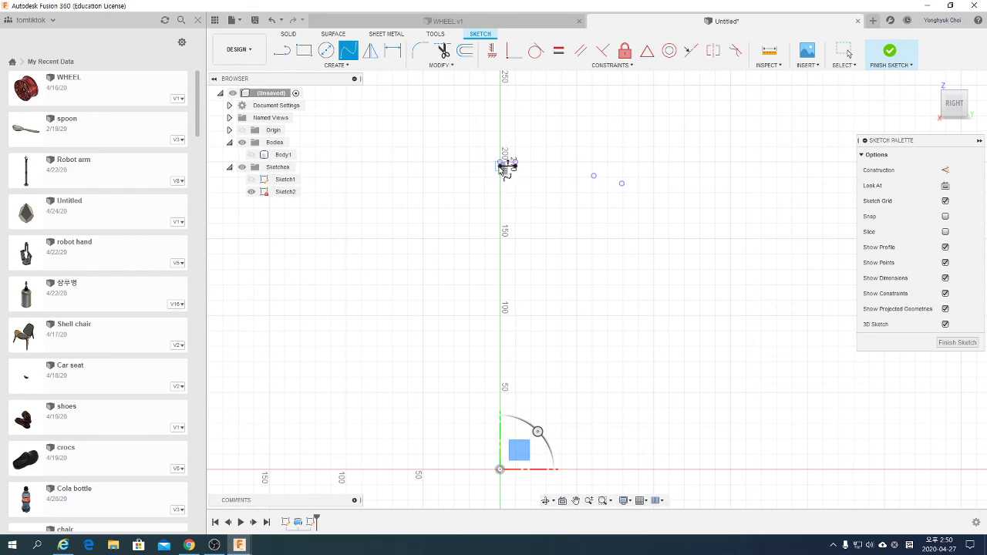
{"action": "left_click", "coordinate": [502, 165]}
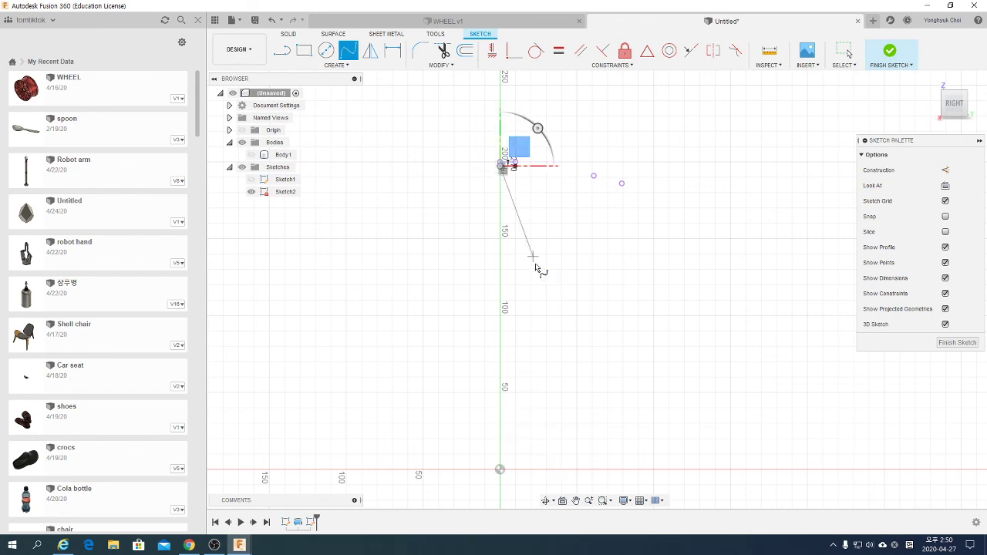
{"action": "left_click", "coordinate": [588, 365]}
{"action": "key", "text": "Escape"}
{"action": "scroll", "coordinate": [524, 170], "scroll_direction": "up", "scroll_amount": 2}
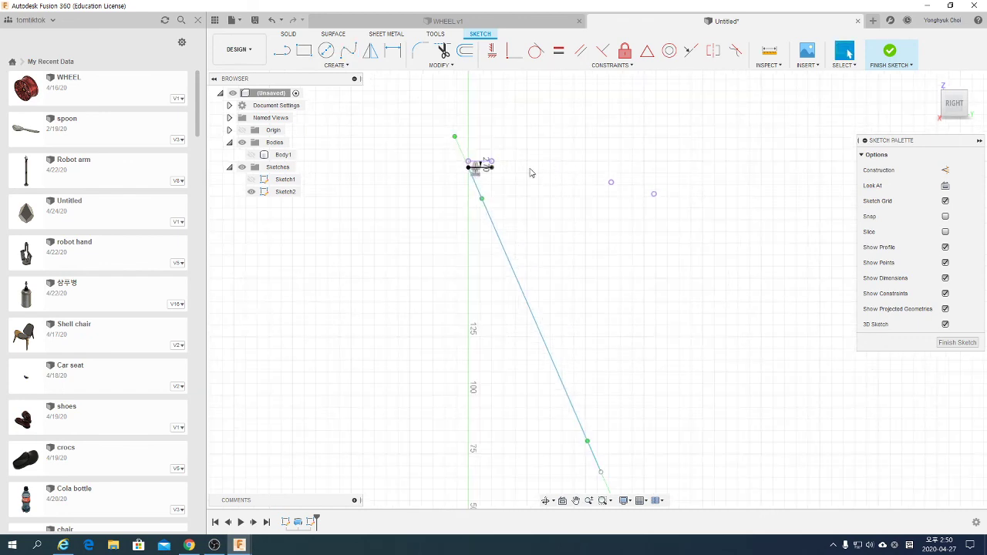
{"action": "scroll", "coordinate": [455, 181], "scroll_direction": "up", "scroll_amount": 2}
{"action": "scroll", "coordinate": [443, 170], "scroll_direction": "up", "scroll_amount": 1}
{"action": "left_click", "coordinate": [480, 159]}
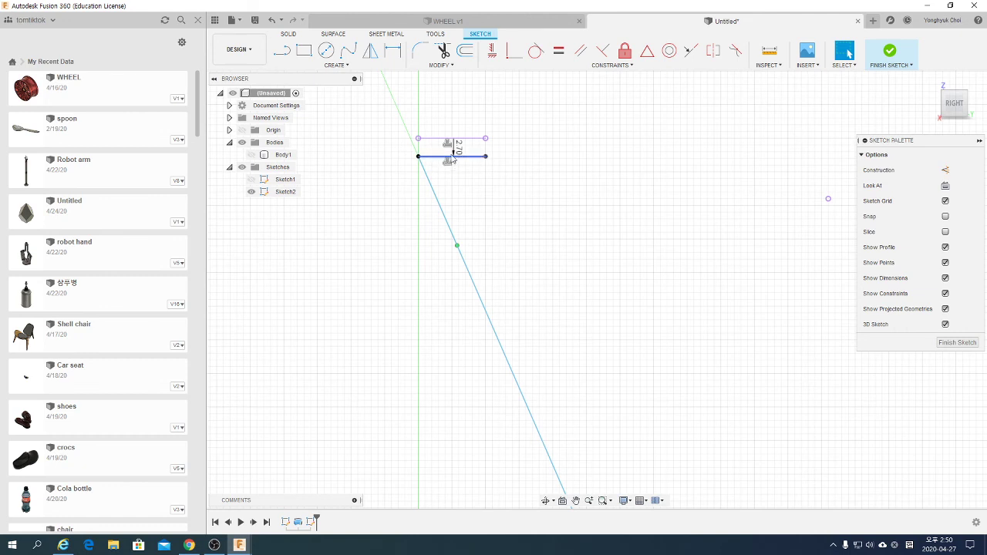
{"action": "key", "text": "l"}
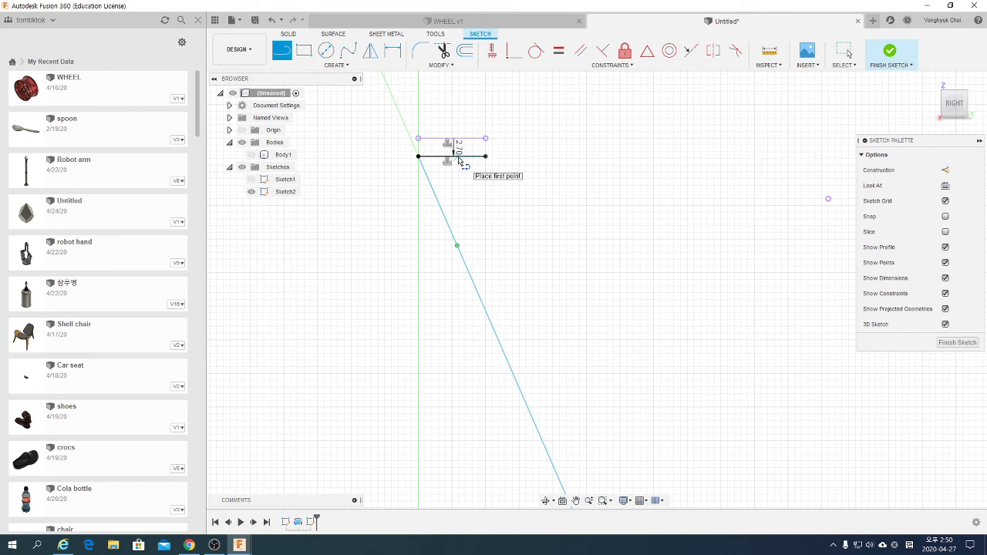
- Draw a second diagonal line down-right from the short line's right end, then show Body1 again
{"action": "left_click", "coordinate": [485, 157]}
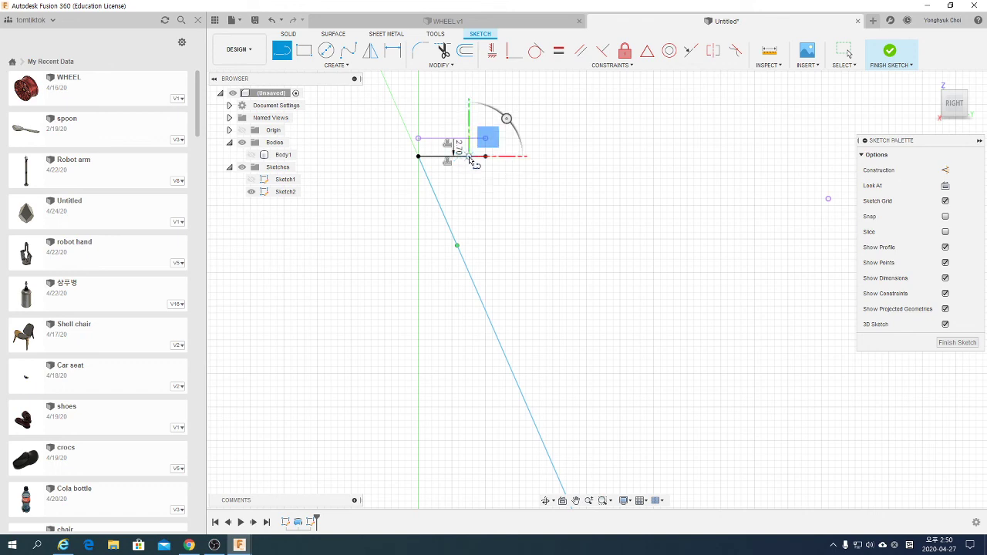
{"action": "scroll", "coordinate": [514, 357], "scroll_direction": "down", "scroll_amount": 2}
{"action": "scroll", "coordinate": [516, 358], "scroll_direction": "down", "scroll_amount": 2}
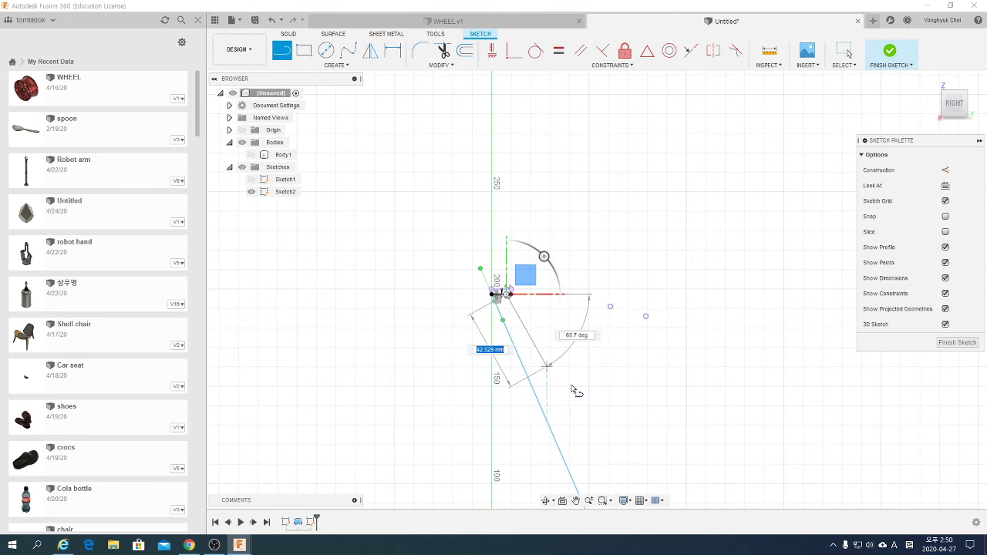
{"action": "left_click", "coordinate": [602, 428]}
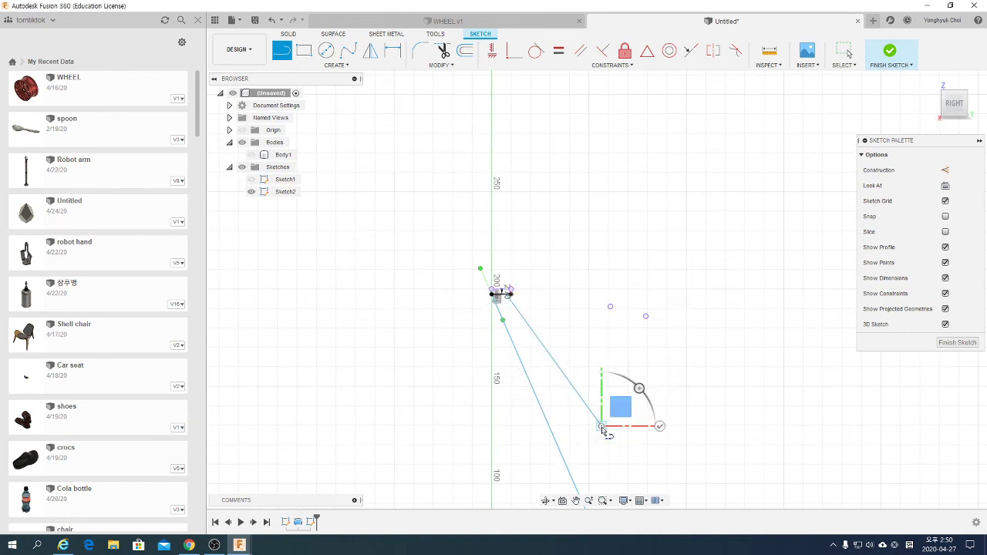
{"action": "key", "text": "Escape"}
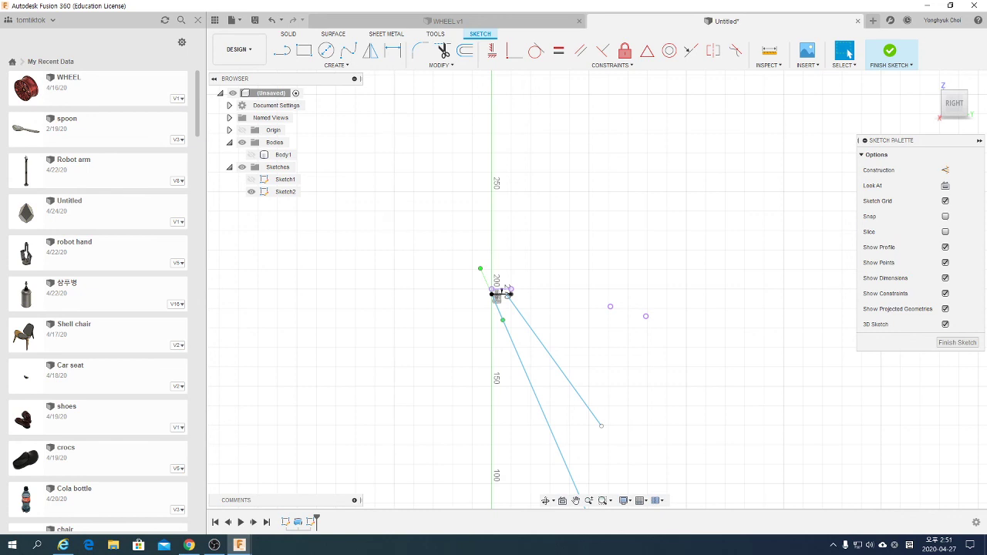
{"action": "scroll", "coordinate": [607, 414], "scroll_direction": "up", "scroll_amount": 1}
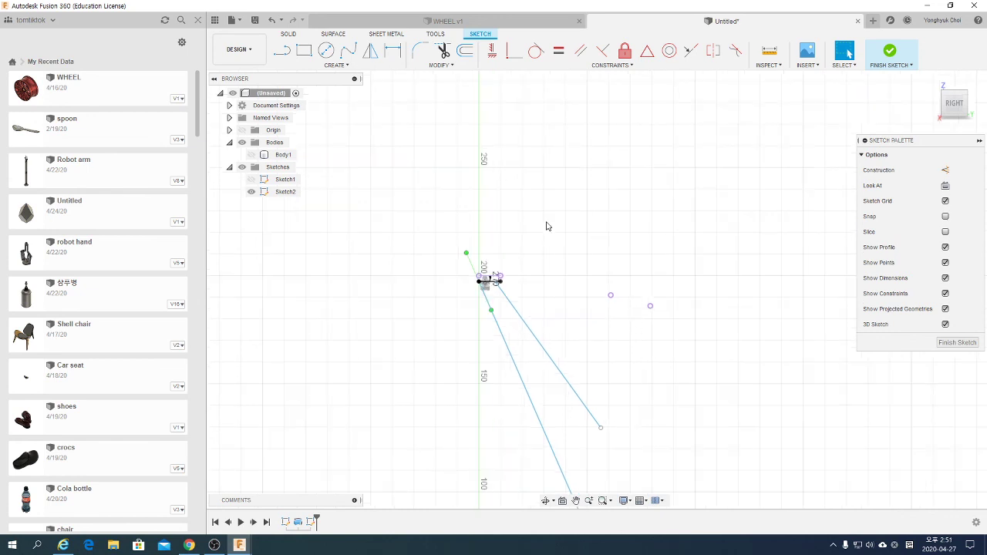
{"action": "left_click", "coordinate": [251, 154]}
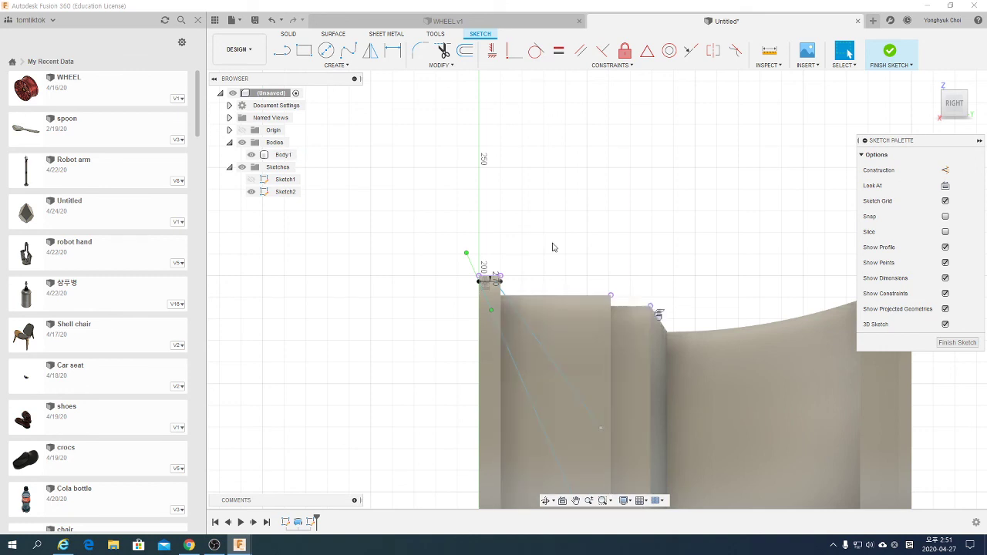
- Hide the rim body, extend the right line's end, and align it vertically under the sketch point
{"action": "left_click", "coordinate": [251, 154]}
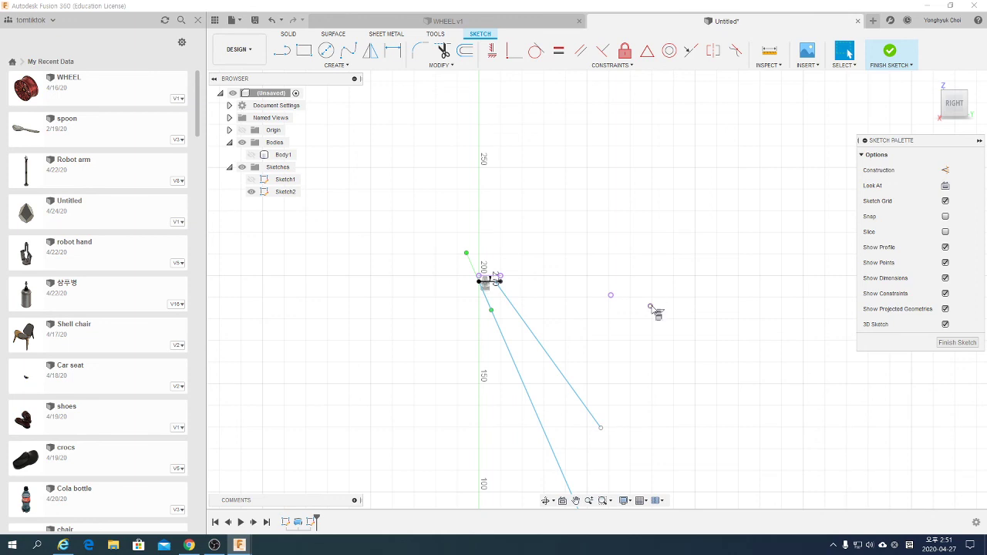
{"action": "left_click_drag", "start_coordinate": [602, 430], "coordinate": [641, 439]}
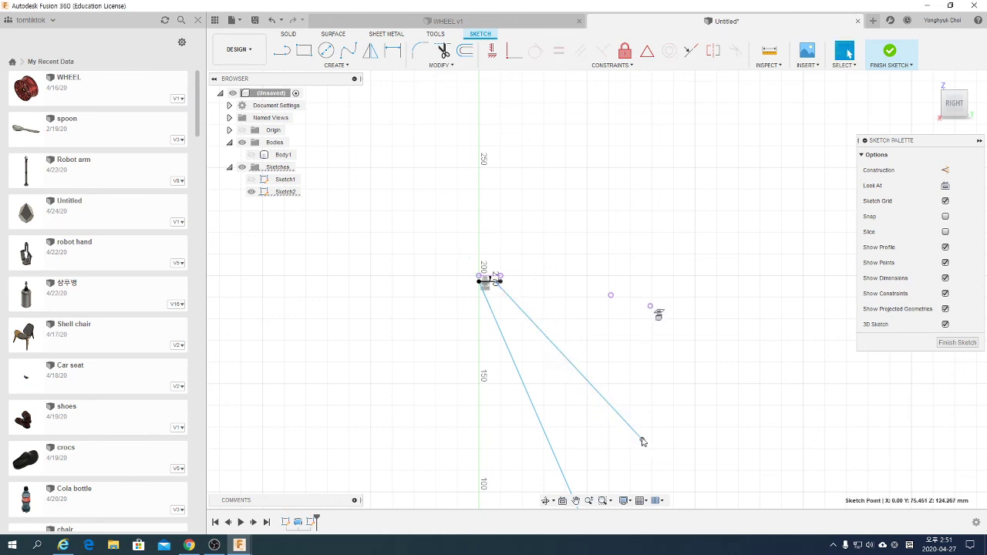
{"action": "key", "text": "h"}
{"action": "left_click", "coordinate": [650, 305]}
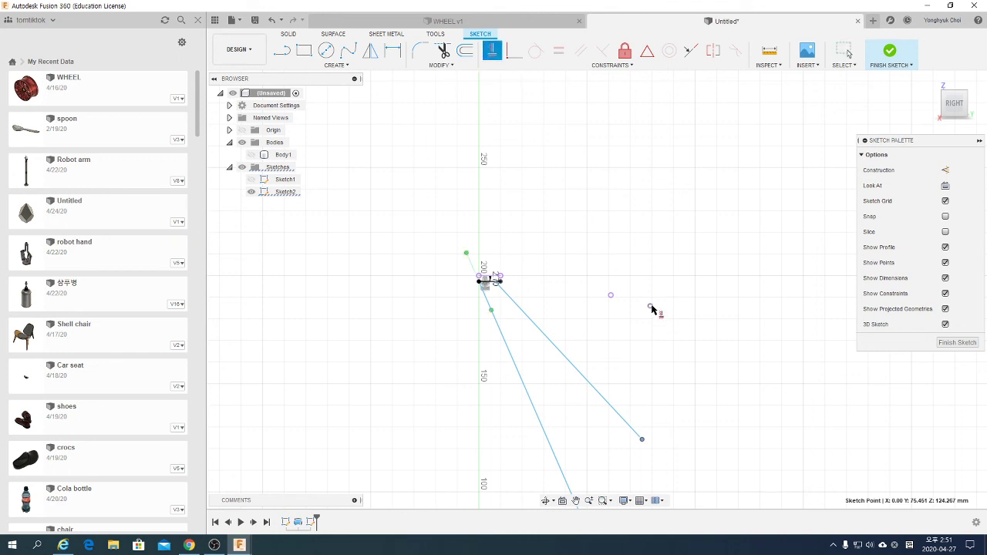
{"action": "left_click", "coordinate": [641, 439]}
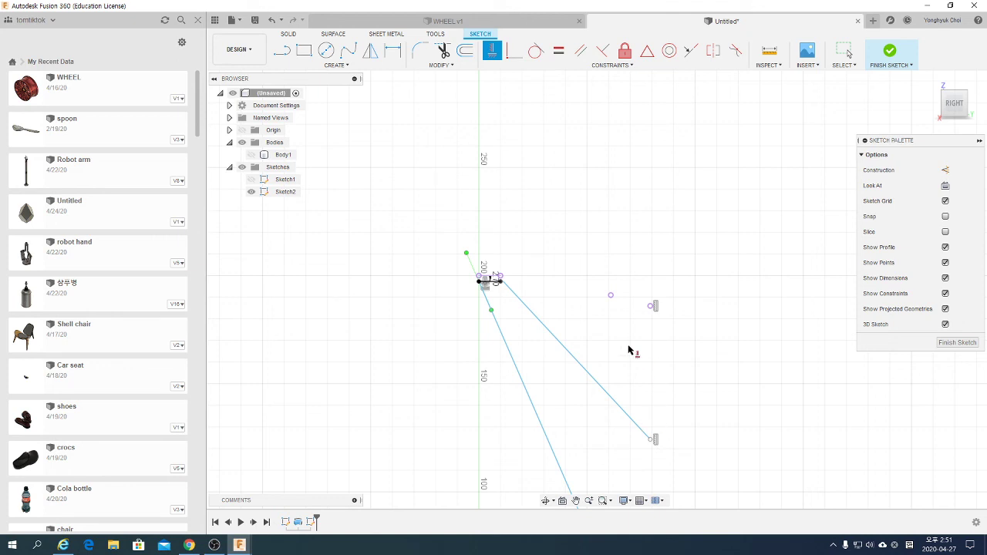
{"action": "scroll", "coordinate": [597, 260], "scroll_direction": "down", "scroll_amount": 2}
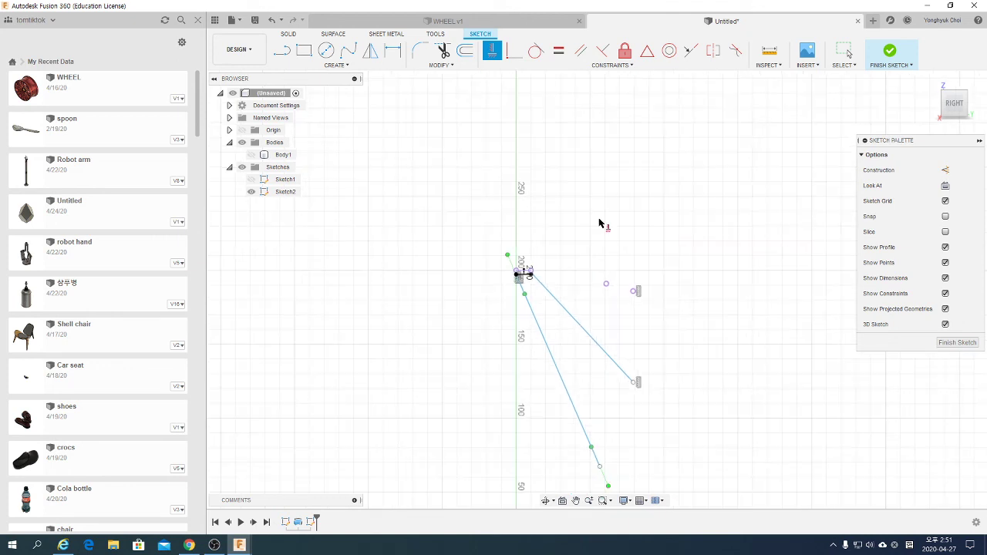
{"action": "scroll", "coordinate": [599, 224], "scroll_direction": "down", "scroll_amount": 2}
{"action": "scroll", "coordinate": [618, 414], "scroll_direction": "up", "scroll_amount": 2}
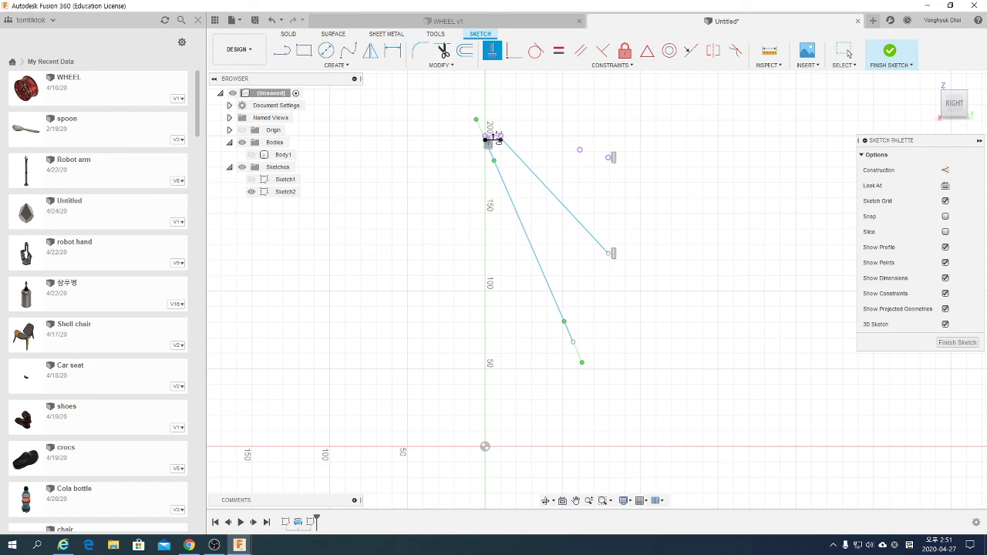
- Dimension the left line's lower endpoint 50 mm above the origin
{"action": "left_click", "coordinate": [393, 51]}
{"action": "left_click", "coordinate": [484, 448]}
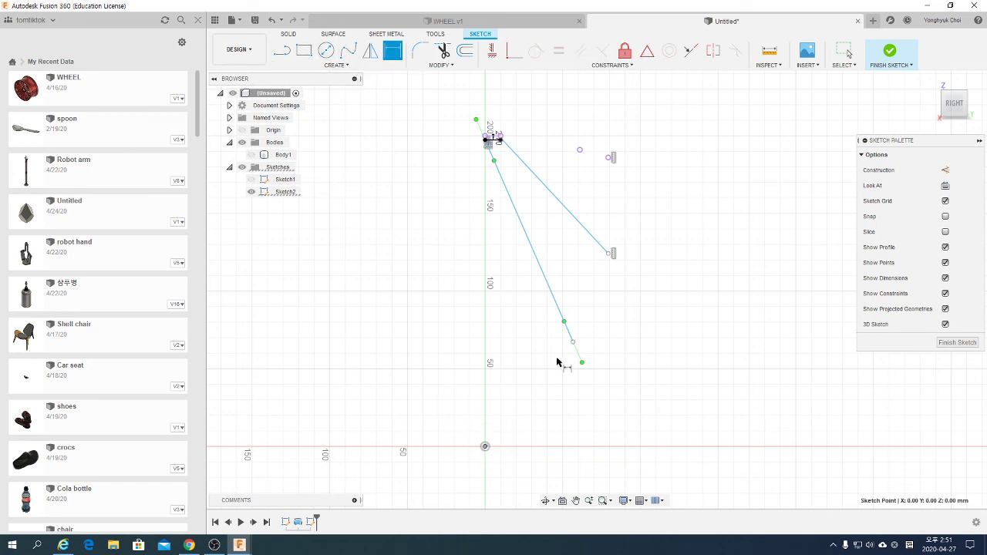
{"action": "left_click", "coordinate": [572, 344]}
{"action": "left_click", "coordinate": [438, 390]}
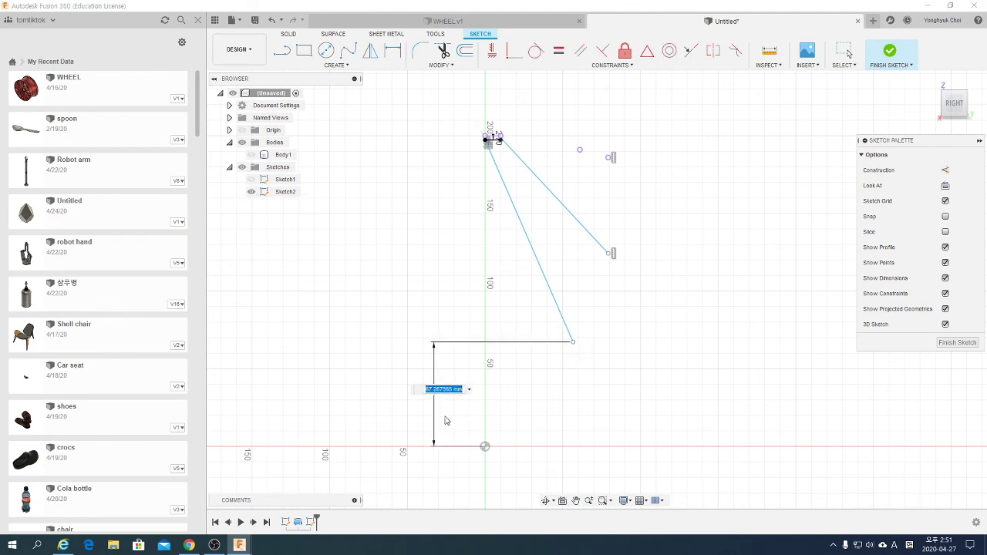
{"action": "type", "text": "50"}
{"action": "key", "text": "Return"}
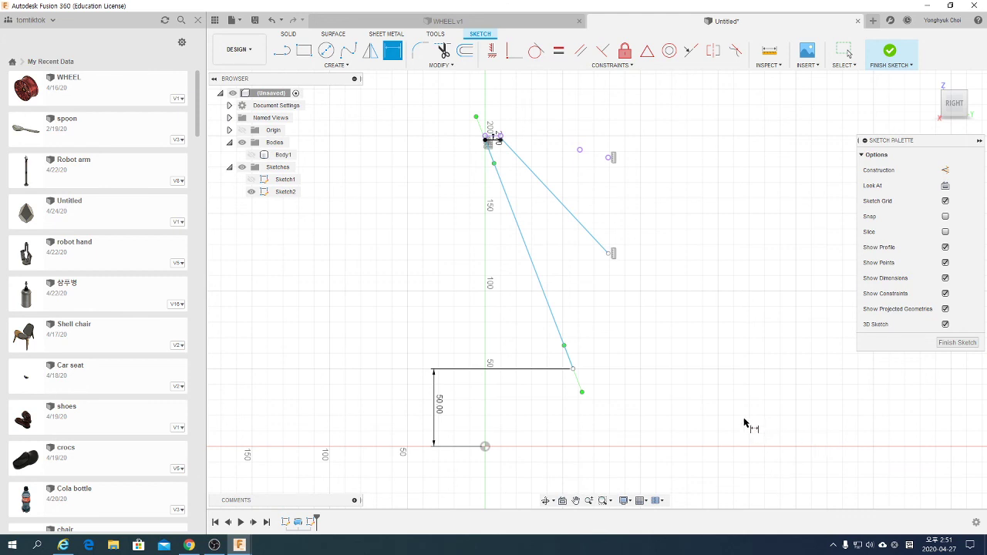
- Try a 30 mm vertical dimension between the lower endpoints, undo it, and detach the right line's top
{"action": "left_click", "coordinate": [572, 368]}
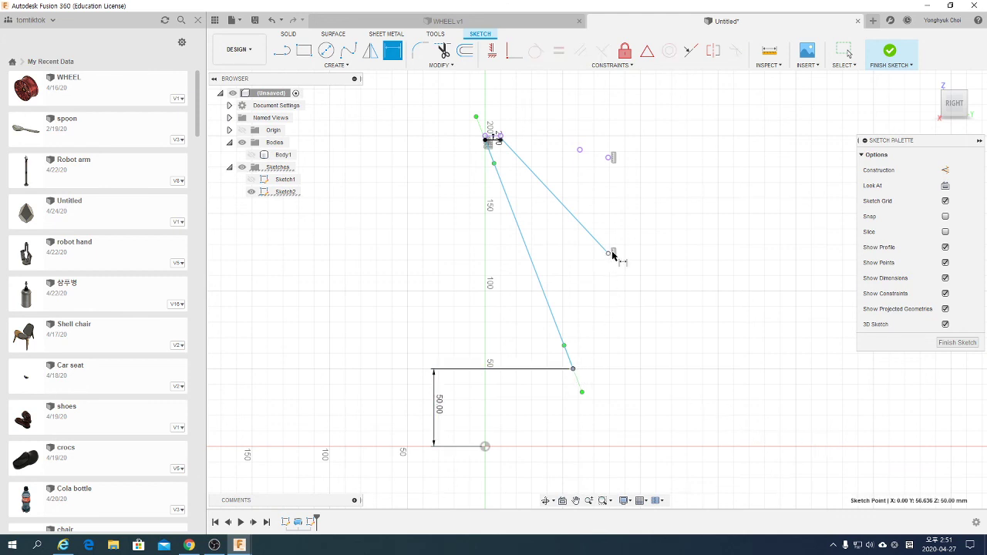
{"action": "left_click", "coordinate": [612, 255]}
{"action": "left_click", "coordinate": [657, 324]}
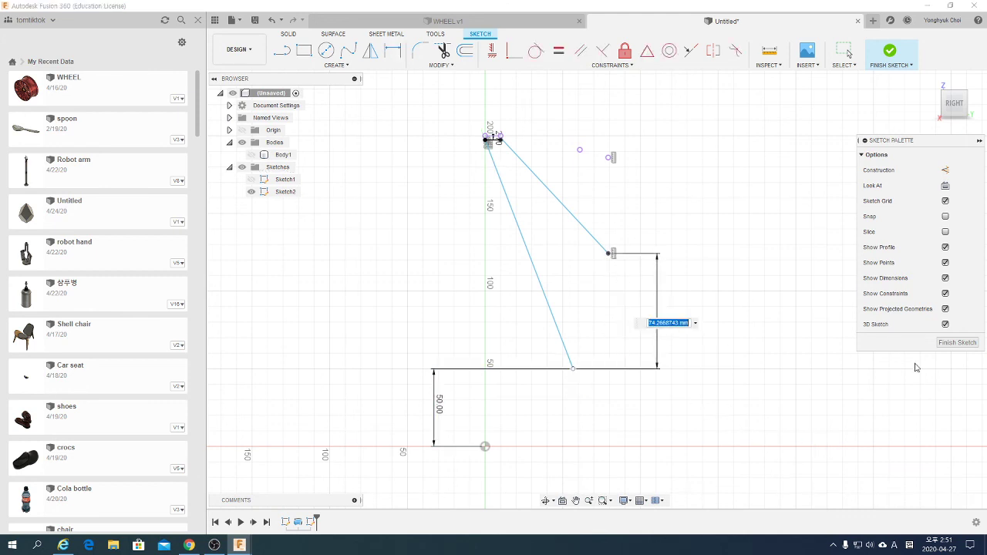
{"action": "type", "text": "30"}
{"action": "key", "text": "Return"}
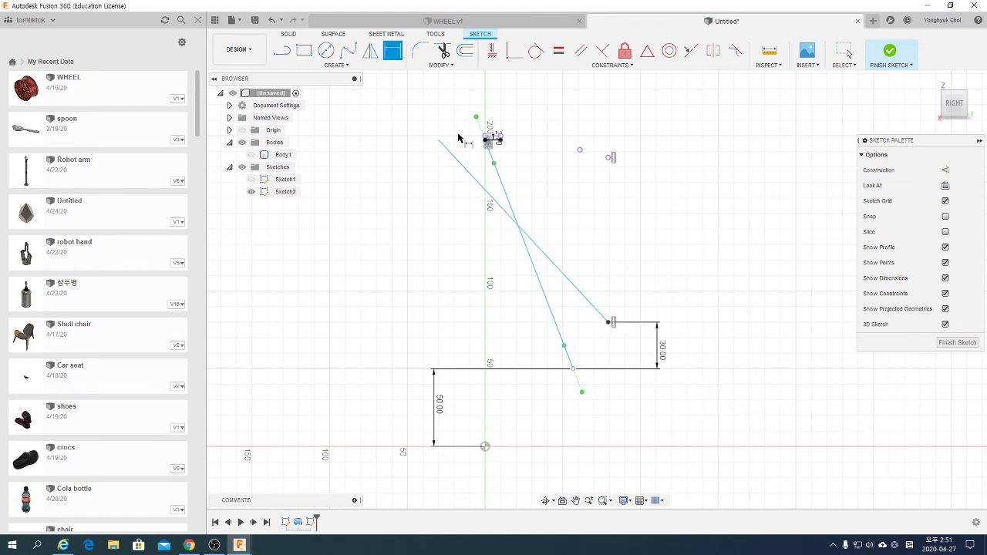
{"action": "scroll", "coordinate": [463, 128], "scroll_direction": "up", "scroll_amount": 1}
{"action": "key", "text": "Escape"}
{"action": "key", "text": "ctrl+z"}
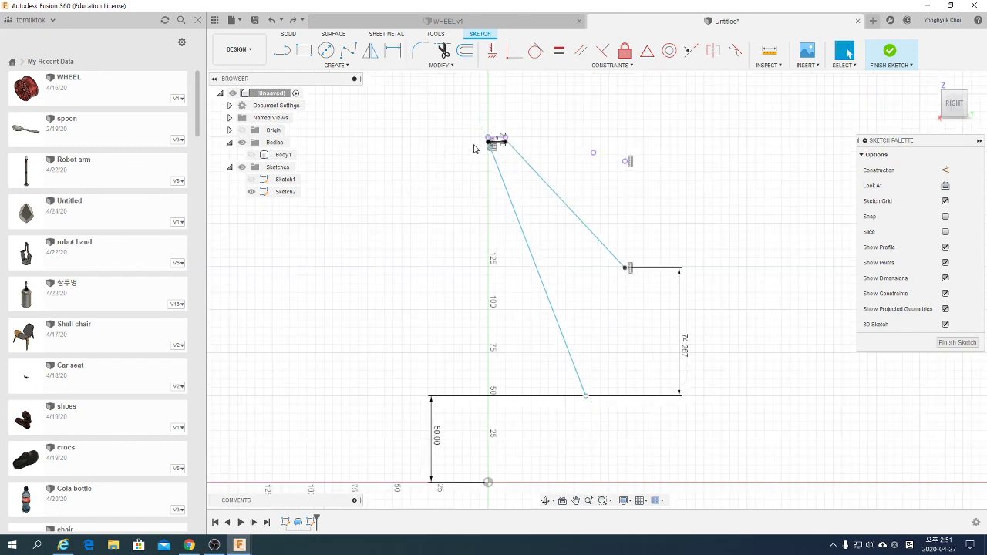
{"action": "scroll", "coordinate": [494, 127], "scroll_direction": "up", "scroll_amount": 5}
{"action": "mouse_move", "coordinate": [537, 190]}
{"action": "left_mouse_down"}
{"action": "mouse_move", "coordinate": [579, 190]}
{"action": "mouse_move", "coordinate": [517, 190]}
{"action": "left_mouse_up"}
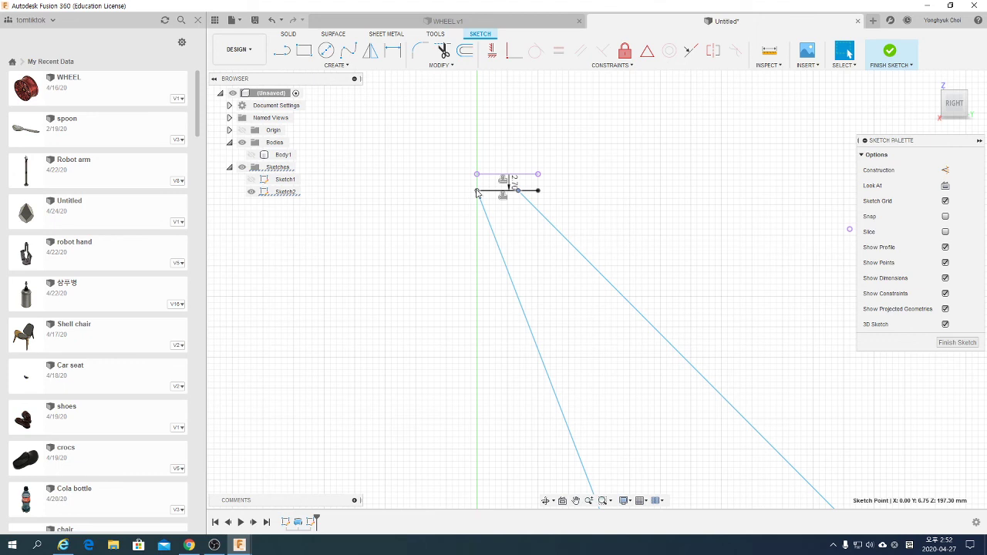
- Dimension the short top line's length to 7.50 mm
{"action": "key", "text": "d"}
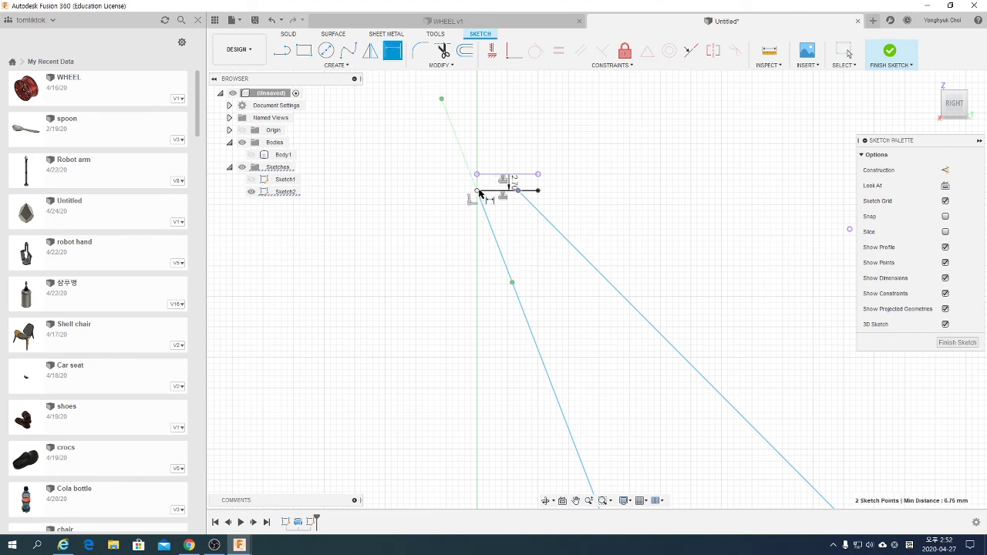
{"action": "left_click", "coordinate": [517, 191]}
{"action": "key", "text": "Escape"}
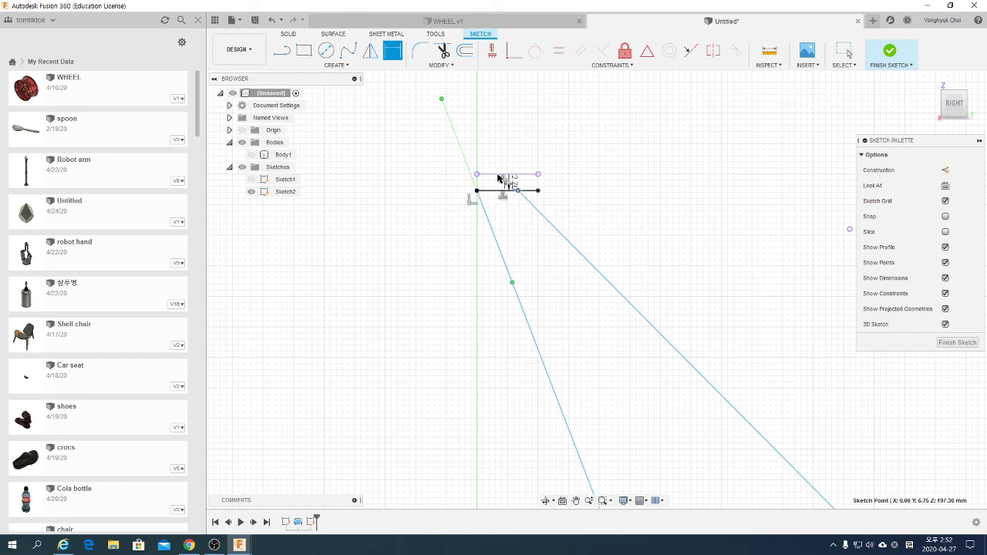
{"action": "scroll", "coordinate": [516, 193], "scroll_direction": "down", "scroll_amount": 2}
{"action": "scroll", "coordinate": [526, 247], "scroll_direction": "down", "scroll_amount": 2}
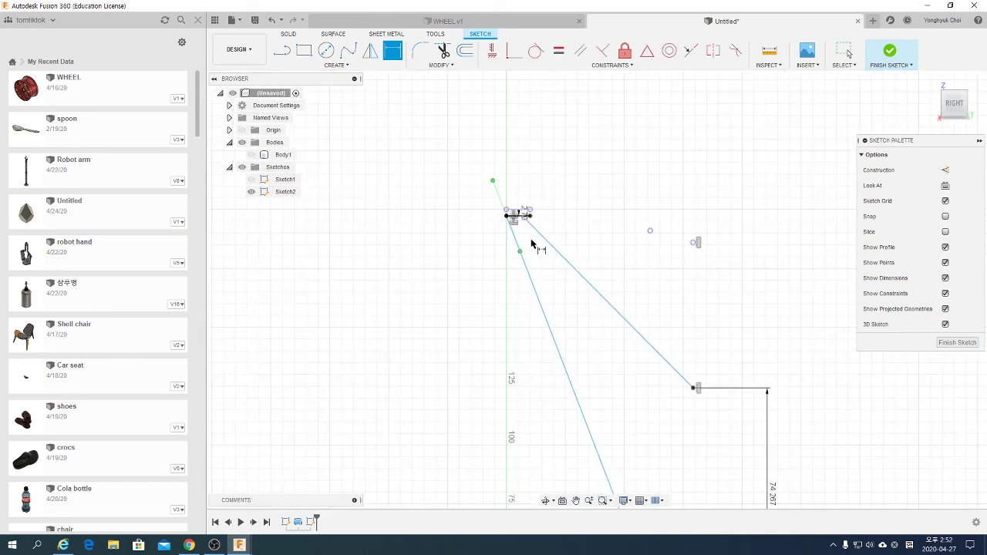
{"action": "scroll", "coordinate": [531, 242], "scroll_direction": "down", "scroll_amount": 1}
{"action": "left_click", "coordinate": [516, 488]}
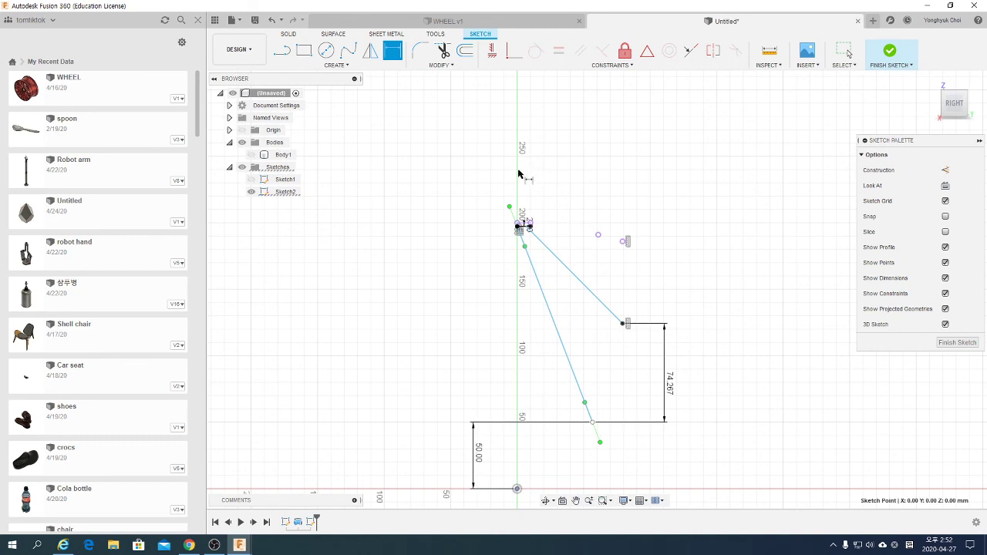
{"action": "key", "text": "Escape"}
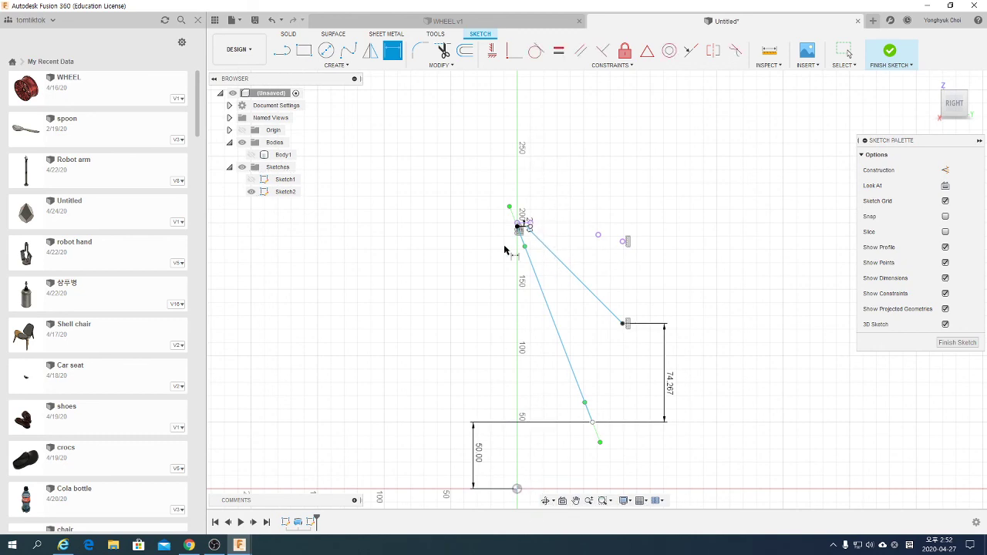
{"action": "left_click", "coordinate": [517, 490]}
{"action": "scroll", "coordinate": [506, 258], "scroll_direction": "up", "scroll_amount": 2}
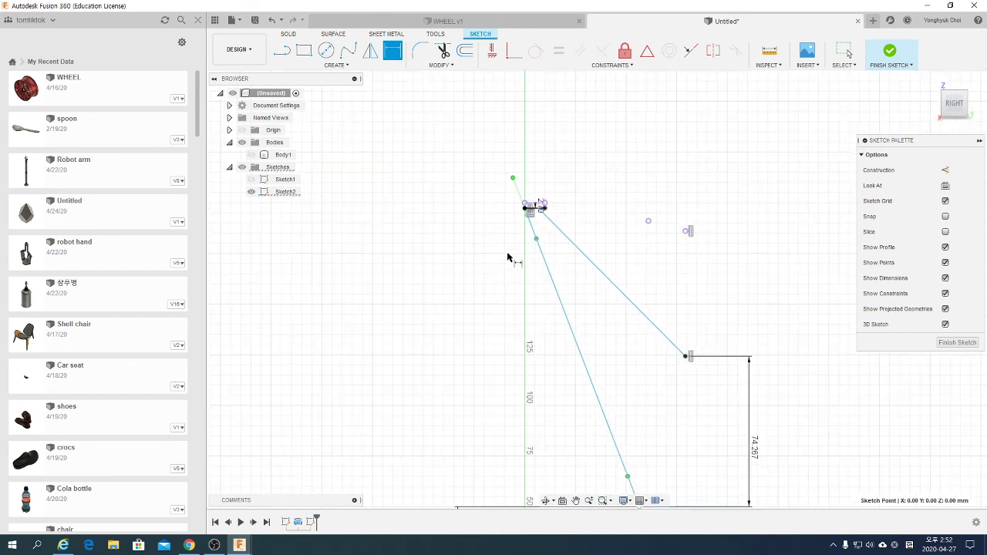
{"action": "scroll", "coordinate": [522, 198], "scroll_direction": "up", "scroll_amount": 2}
{"action": "scroll", "coordinate": [522, 198], "scroll_direction": "up", "scroll_amount": 2}
{"action": "left_click", "coordinate": [558, 207]}
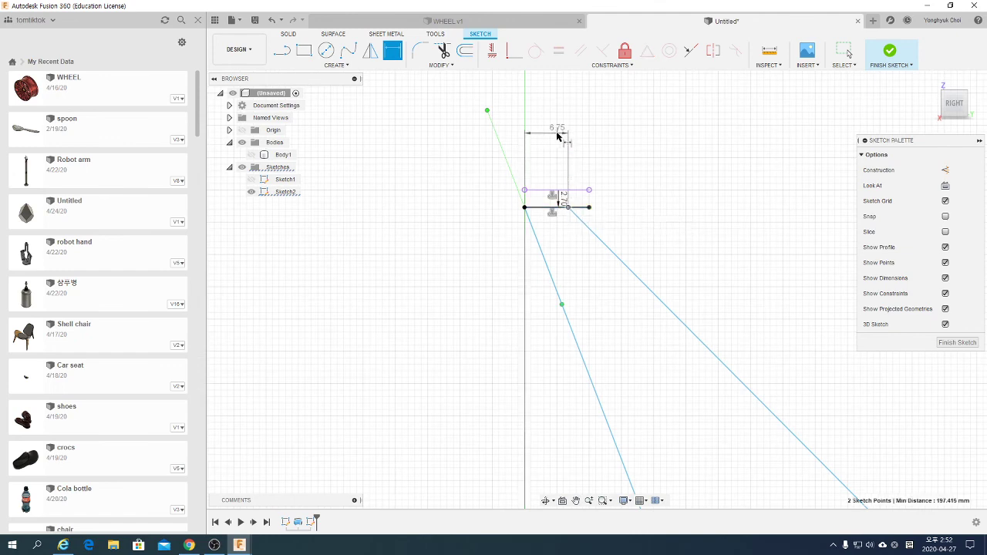
{"action": "left_click", "coordinate": [560, 133]}
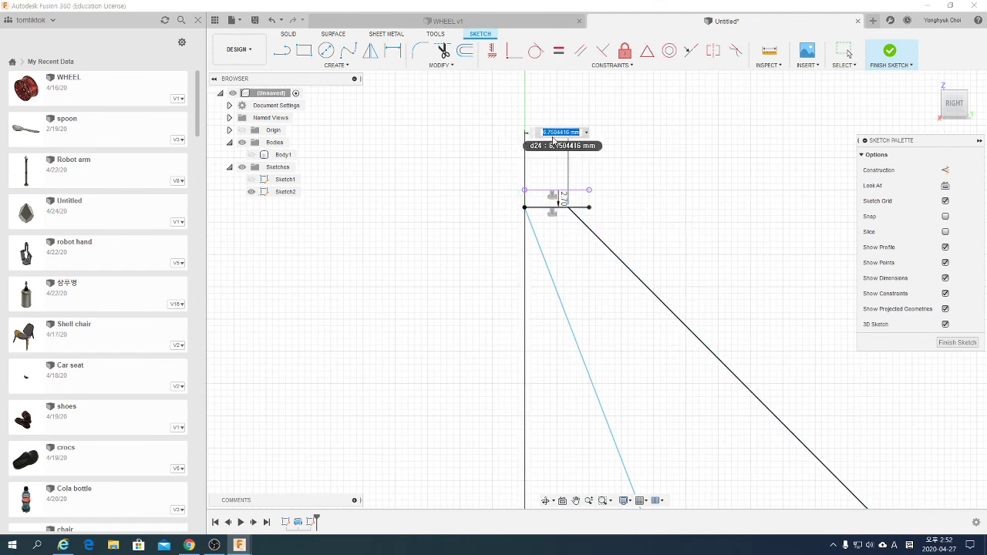
{"action": "type", "text": "1.5"}
{"action": "key", "text": "Return"}
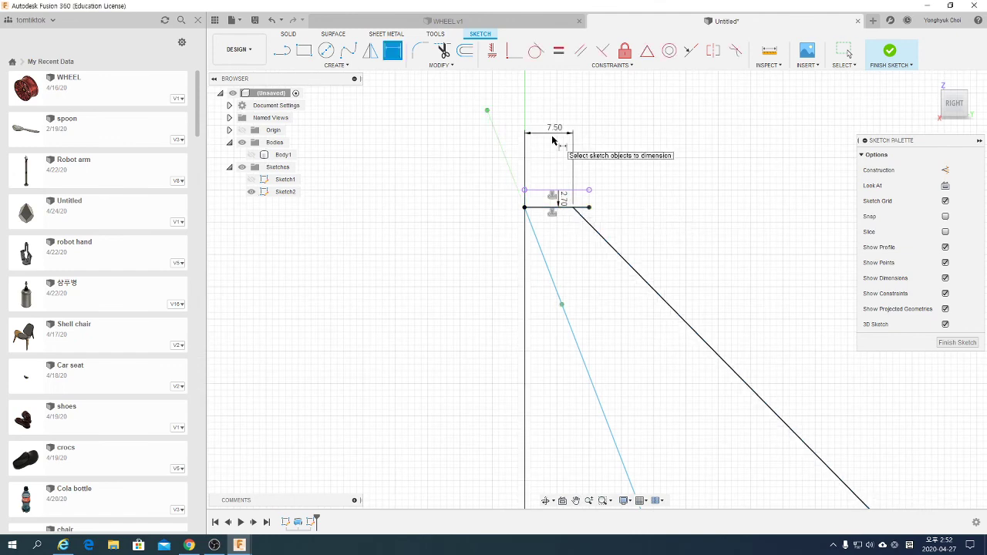
- Add a 35 mm horizontal dimension between the two diagonals' lower endpoints
{"action": "scroll", "coordinate": [568, 159], "scroll_direction": "down", "scroll_amount": 4}
{"action": "scroll", "coordinate": [579, 172], "scroll_direction": "down", "scroll_amount": 4}
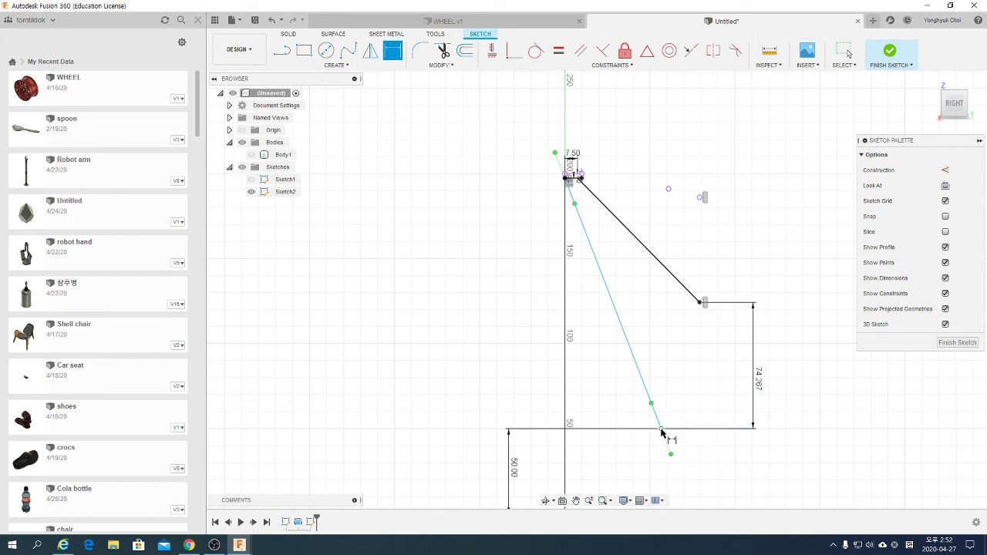
{"action": "scroll", "coordinate": [515, 385], "scroll_direction": "down", "scroll_amount": 3}
{"action": "left_click", "coordinate": [543, 468]}
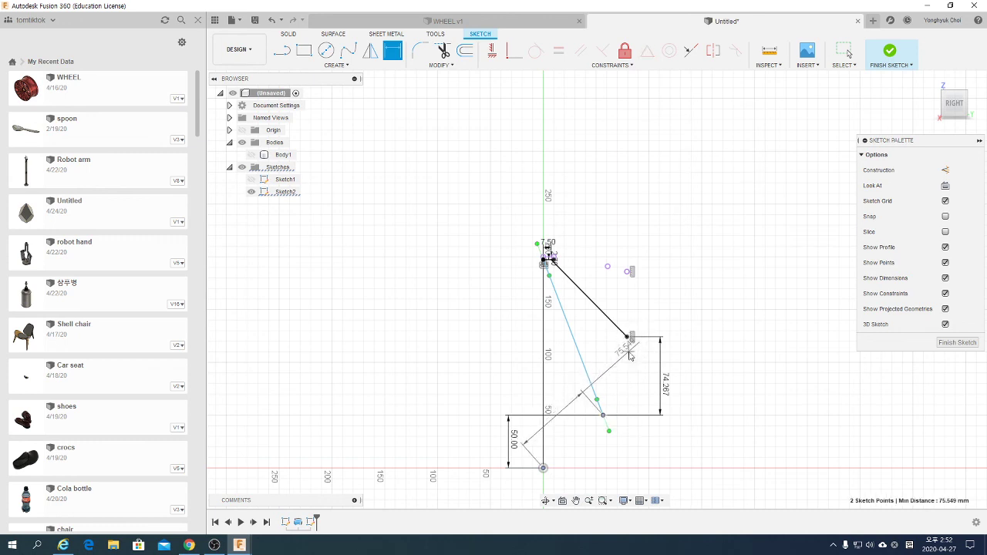
{"action": "key", "text": "Escape"}
{"action": "left_click", "coordinate": [393, 51]}
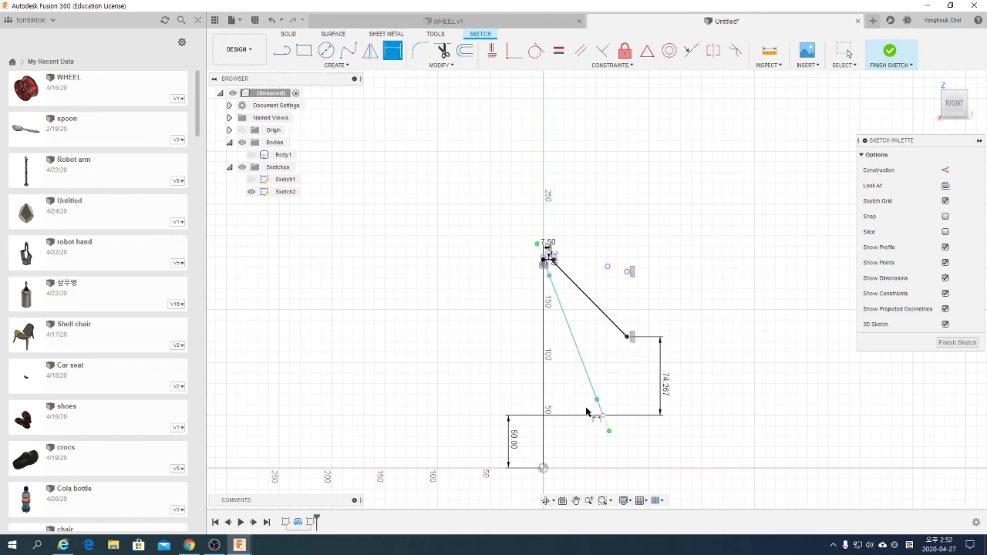
{"action": "left_click", "coordinate": [605, 417]}
{"action": "left_click", "coordinate": [628, 338]}
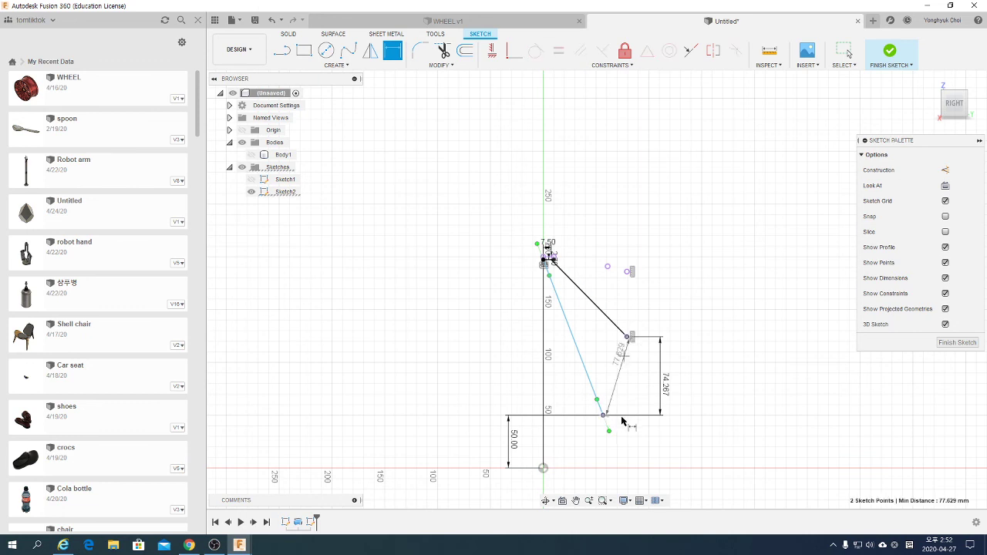
{"action": "left_click", "coordinate": [623, 459]}
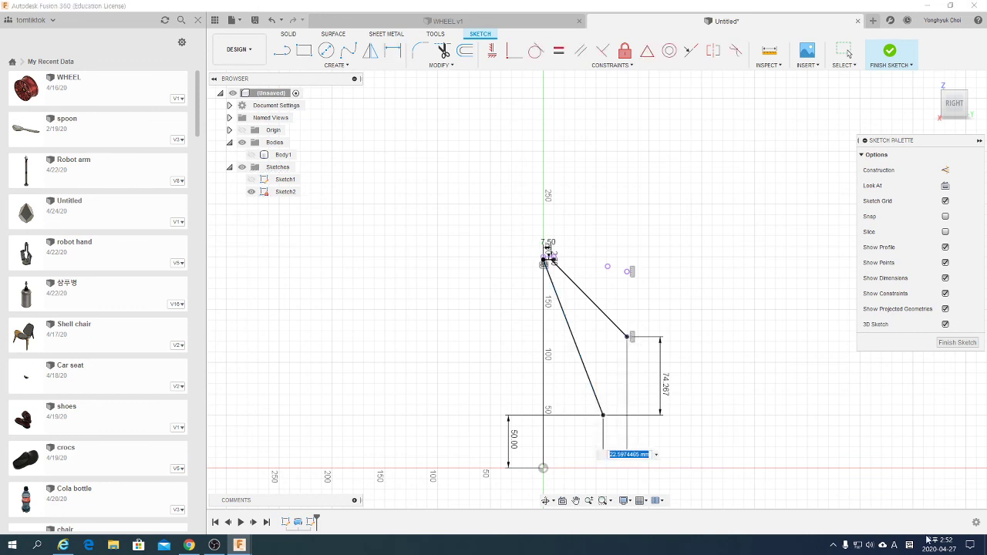
{"action": "type", "text": "35"}
{"action": "key", "text": "Return"}
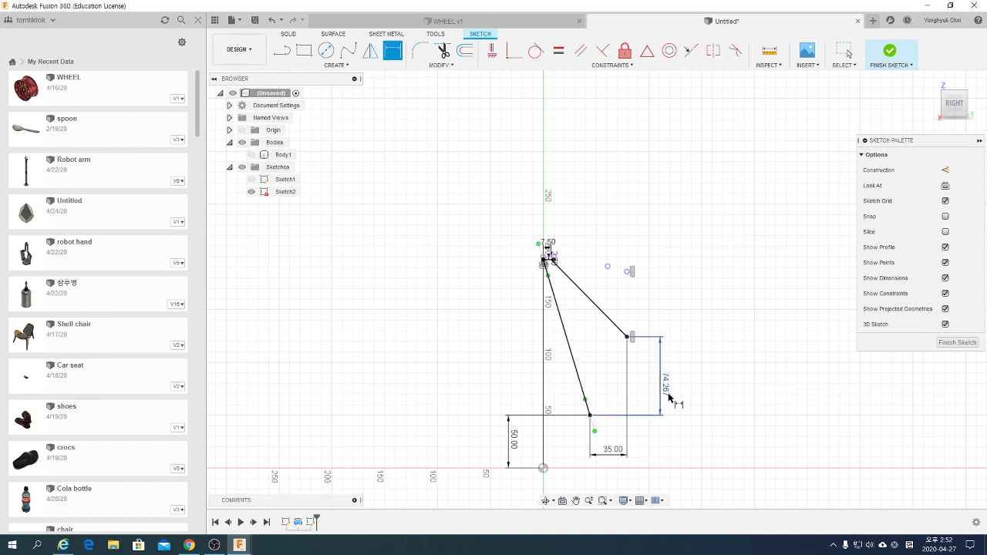
- Change the 74.267 vertical dimension between the lower endpoints to 30 mm
{"action": "double_click", "coordinate": [665, 391]}
{"action": "type", "text": "30"}
{"action": "key", "text": "Return"}
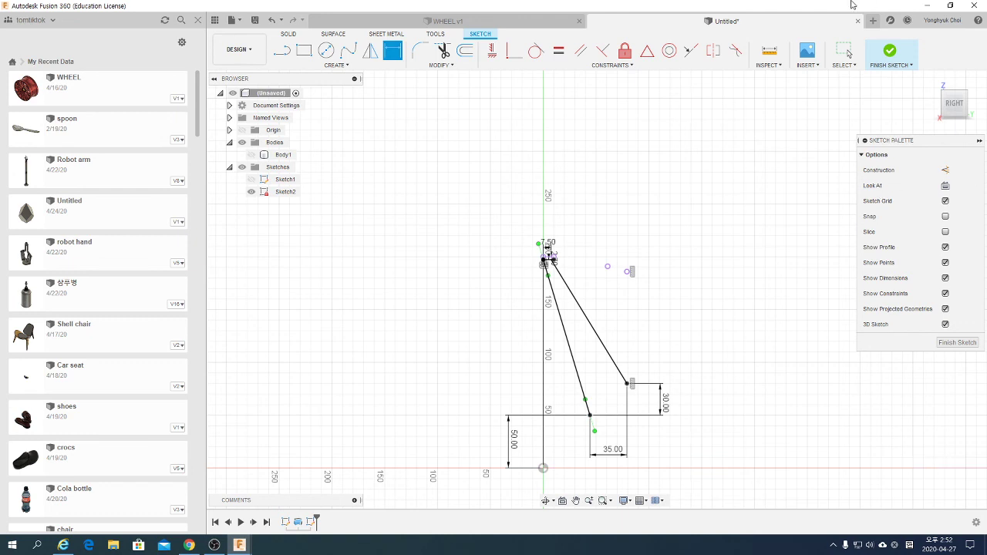
{"action": "scroll", "coordinate": [555, 337], "scroll_direction": "up", "scroll_amount": 2}
{"action": "scroll", "coordinate": [567, 323], "scroll_direction": "up", "scroll_amount": 1}
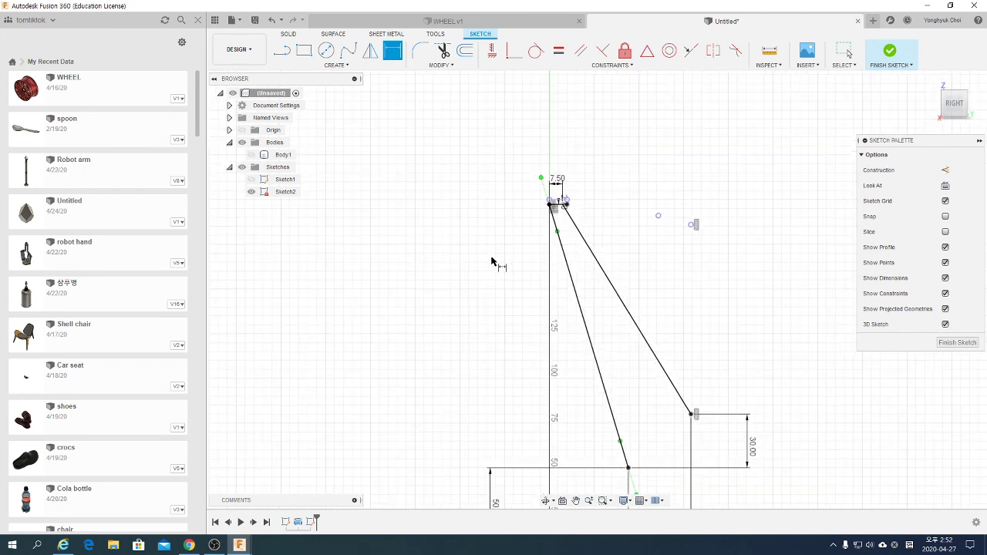
- Reshape the left spline into a leftward curve by dragging its points
{"action": "key", "text": "Escape"}
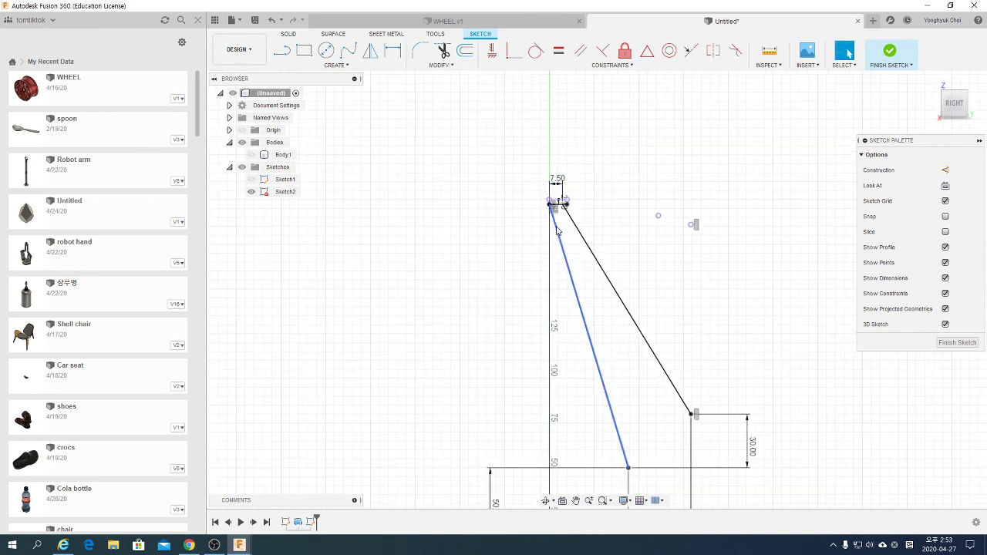
{"action": "left_click", "coordinate": [557, 232]}
{"action": "left_click_drag", "start_coordinate": [558, 232], "coordinate": [545, 236]}
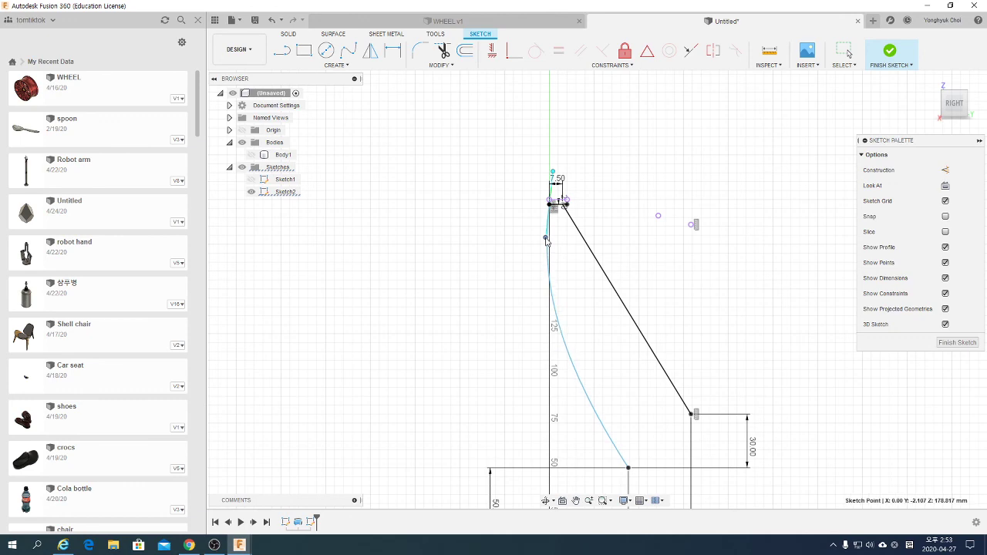
{"action": "left_click", "coordinate": [628, 469]}
{"action": "scroll", "coordinate": [606, 380], "scroll_direction": "down", "scroll_amount": 2}
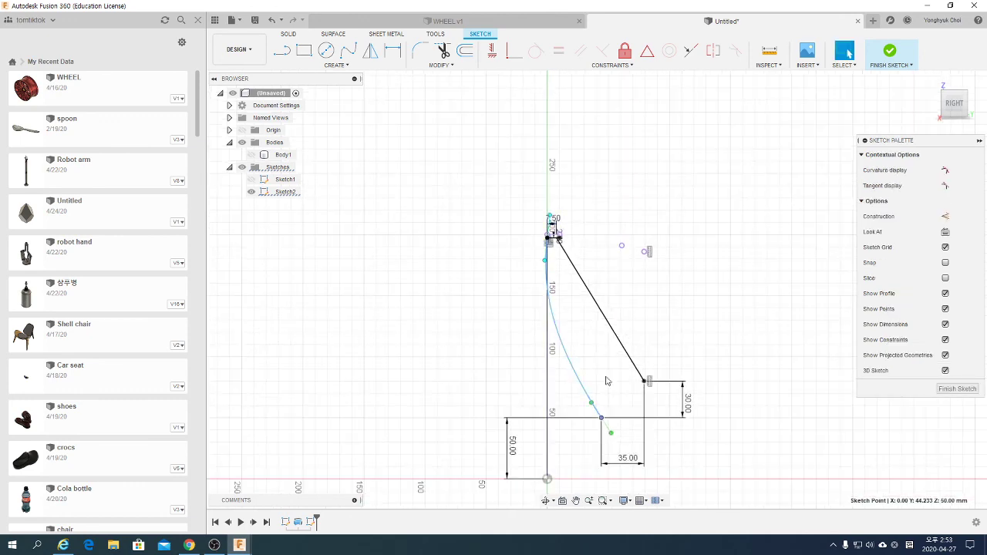
{"action": "left_click_drag", "start_coordinate": [611, 435], "coordinate": [614, 438]}
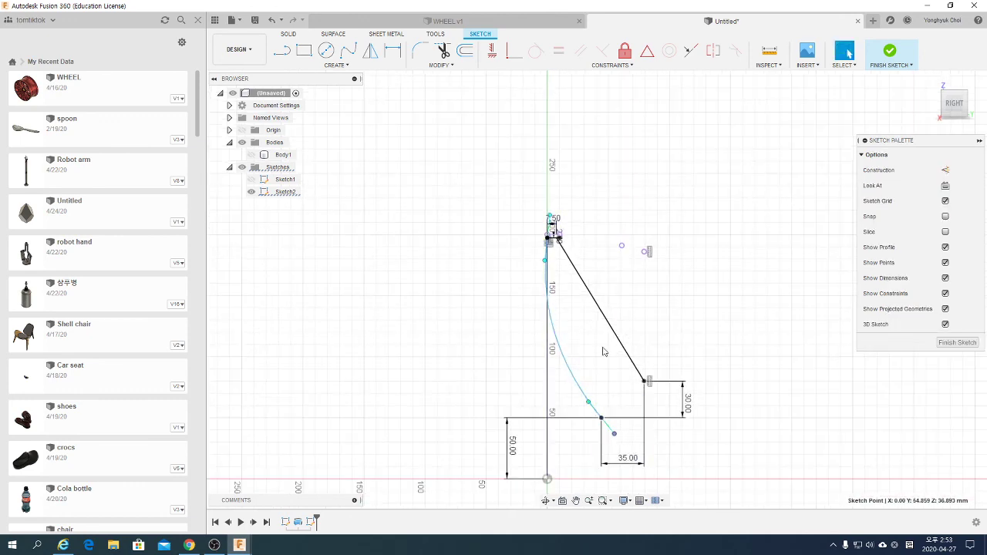
{"action": "scroll", "coordinate": [604, 351], "scroll_direction": "down", "scroll_amount": 1}
- Delete the slanted straight line together with its 30, 35 and 7.50 dimensions
{"action": "left_click", "coordinate": [637, 376]}
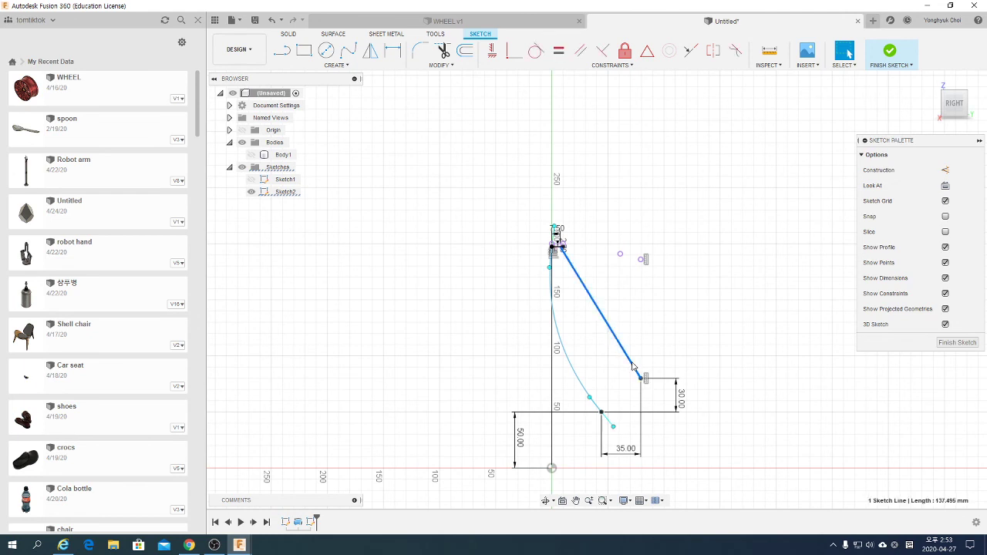
{"action": "left_click", "coordinate": [640, 377]}
{"action": "scroll", "coordinate": [621, 376], "scroll_direction": "up", "scroll_amount": 2}
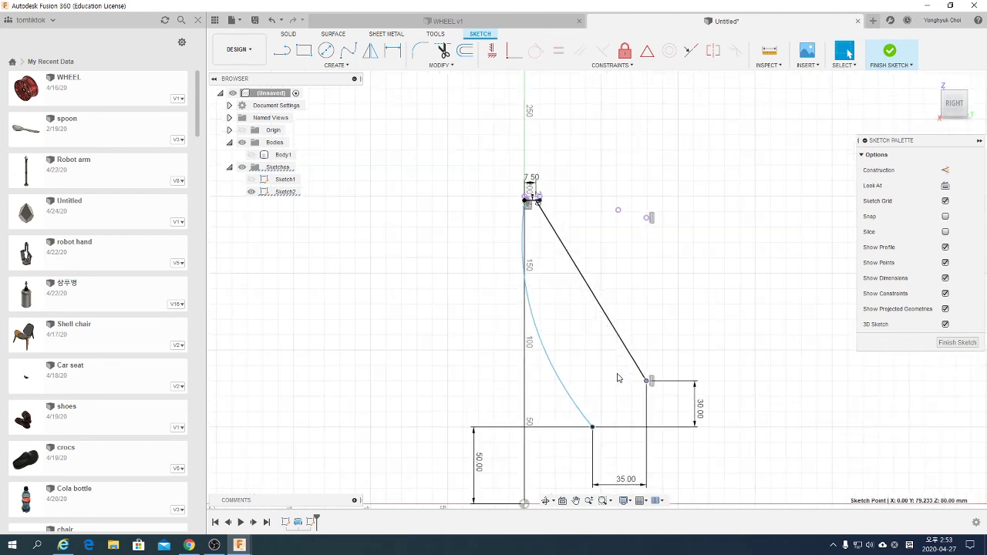
{"action": "scroll", "coordinate": [617, 378], "scroll_direction": "up", "scroll_amount": 1}
{"action": "left_click", "coordinate": [650, 376]}
{"action": "left_click", "coordinate": [656, 381]}
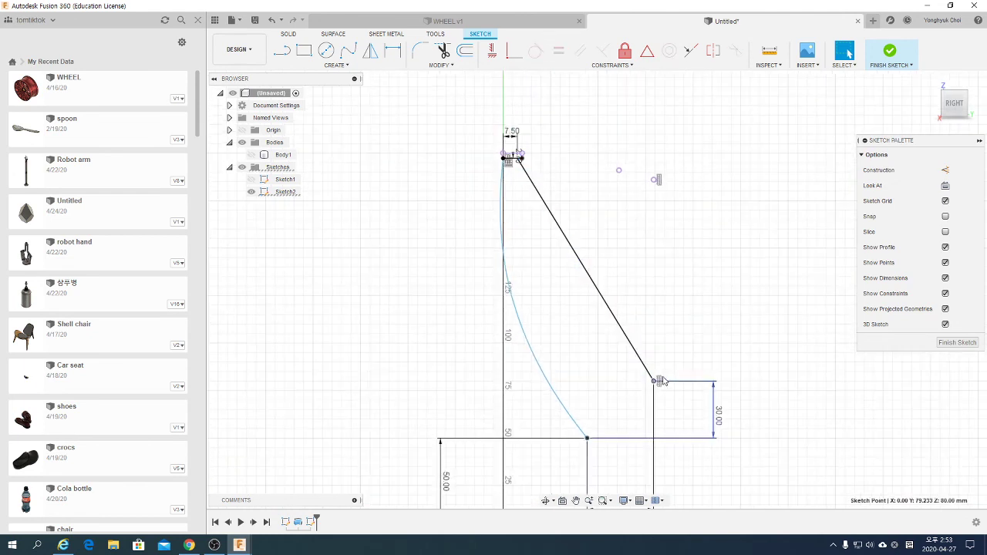
{"action": "left_click", "coordinate": [547, 214]}
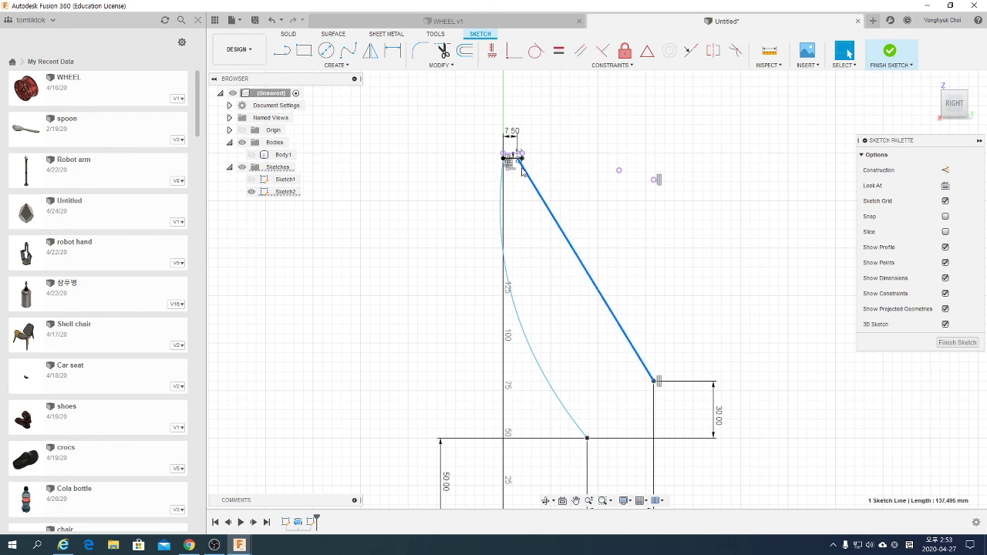
{"action": "left_click", "coordinate": [548, 231]}
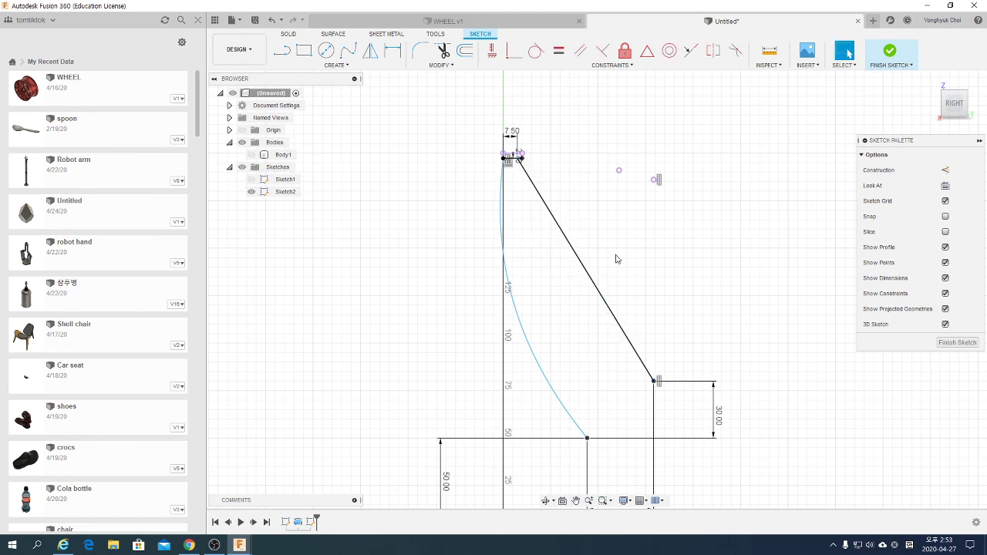
{"action": "left_click", "coordinate": [621, 330]}
{"action": "key", "text": "Delete"}
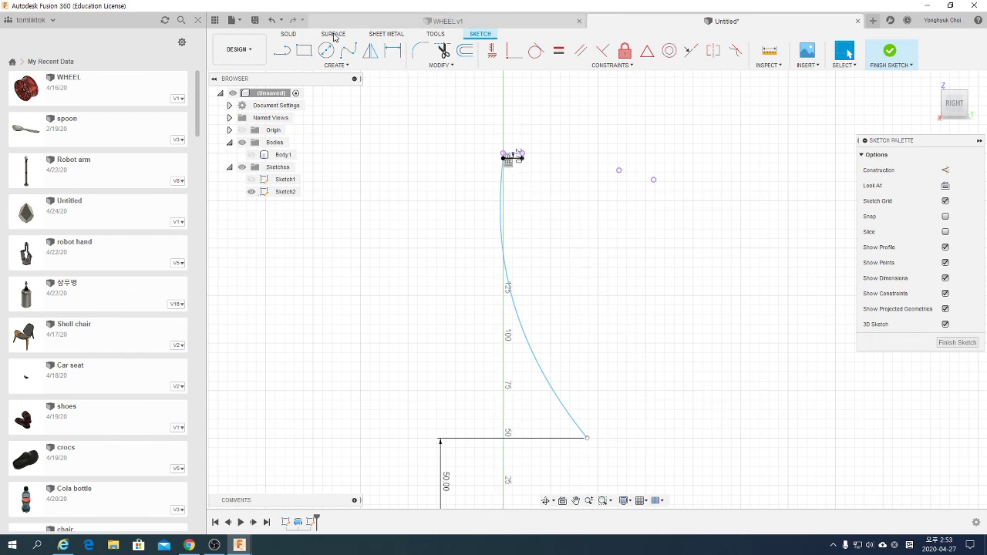
- Draw a trial straight line from the curve's top endpoint to the lower right, then delete it
{"action": "key", "text": "l"}
{"action": "scroll", "coordinate": [521, 185], "scroll_direction": "up", "scroll_amount": 4}
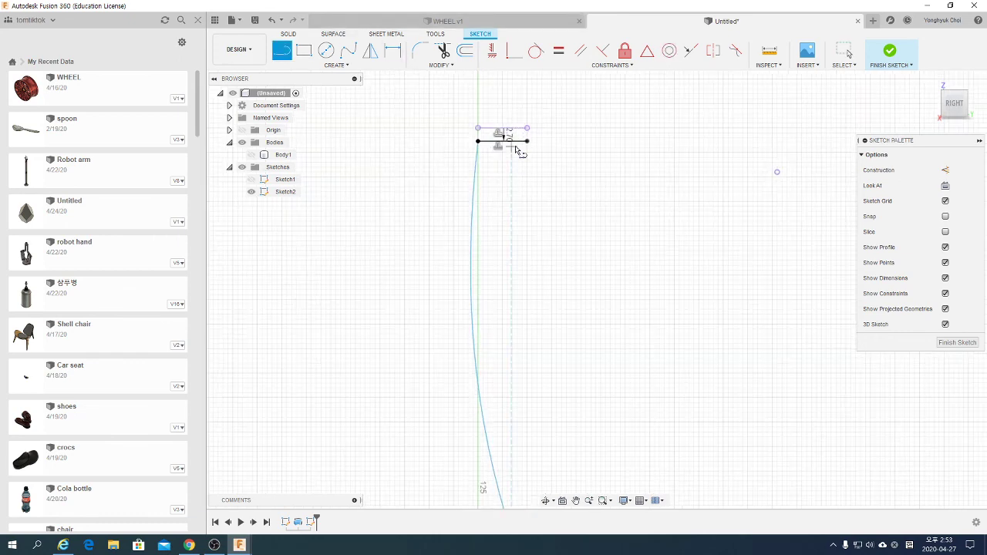
{"action": "left_click", "coordinate": [527, 141]}
{"action": "scroll", "coordinate": [546, 264], "scroll_direction": "down", "scroll_amount": 2}
{"action": "scroll", "coordinate": [542, 260], "scroll_direction": "down", "scroll_amount": 2}
{"action": "scroll", "coordinate": [586, 324], "scroll_direction": "down", "scroll_amount": 1}
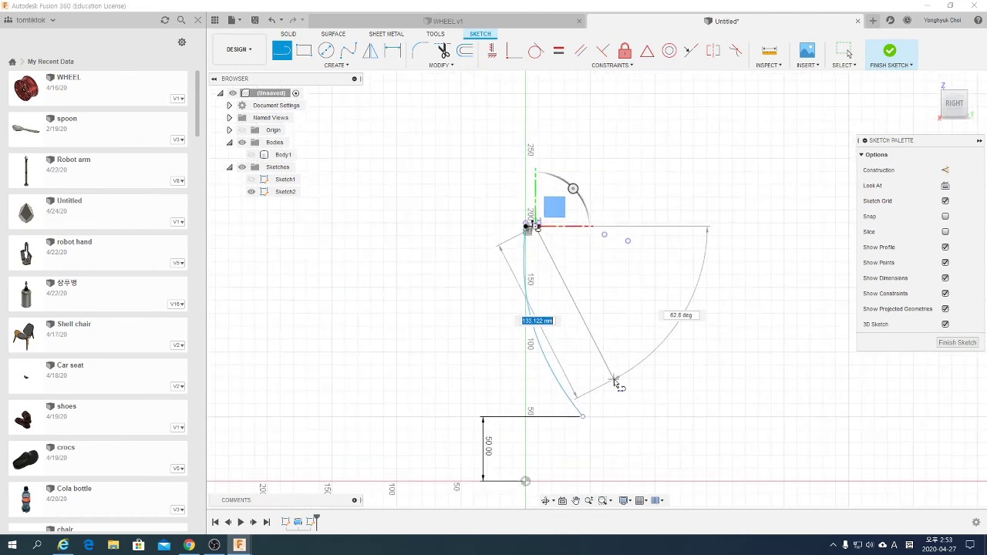
{"action": "left_click", "coordinate": [599, 381]}
{"action": "key", "text": "Escape"}
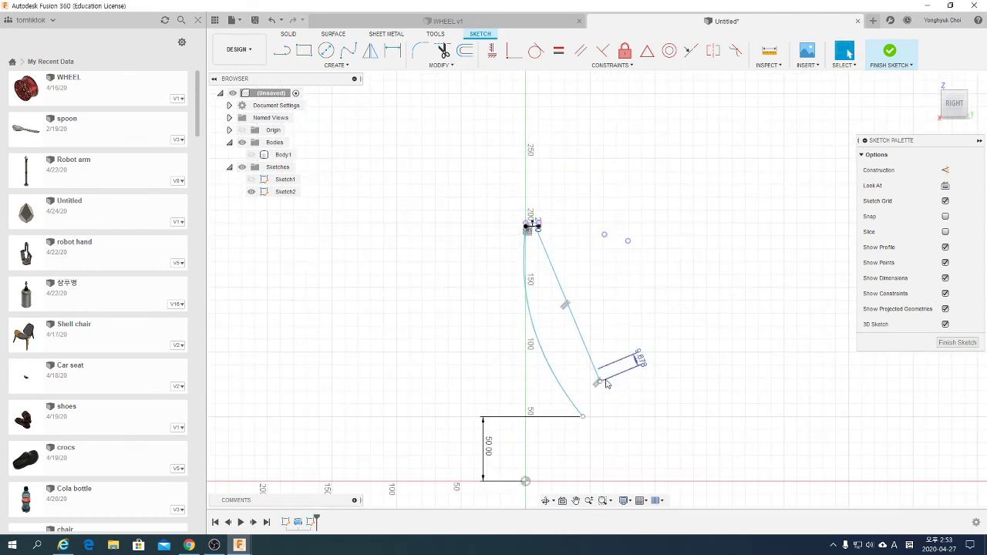
{"action": "scroll", "coordinate": [596, 391], "scroll_direction": "up", "scroll_amount": 2}
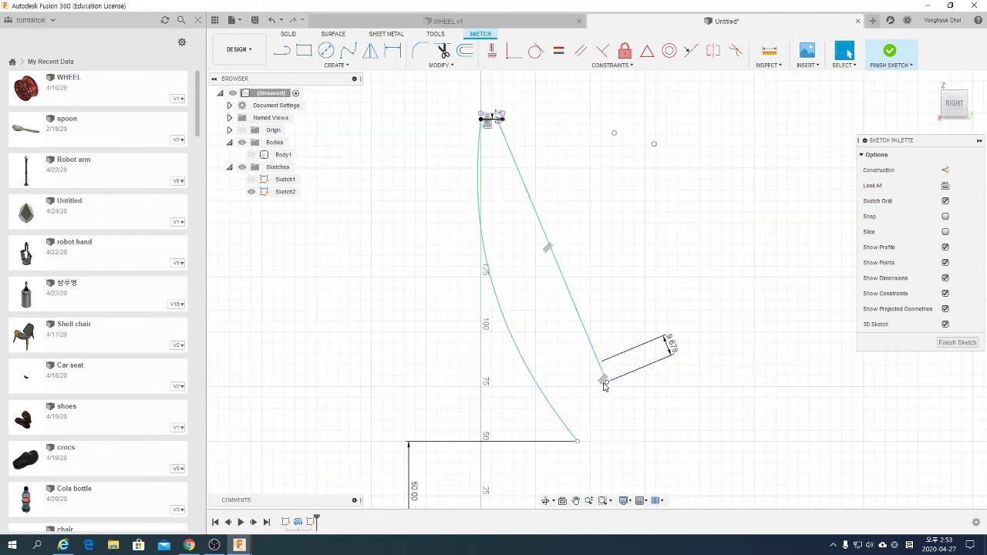
{"action": "left_click", "coordinate": [569, 287]}
{"action": "key", "text": "Delete"}
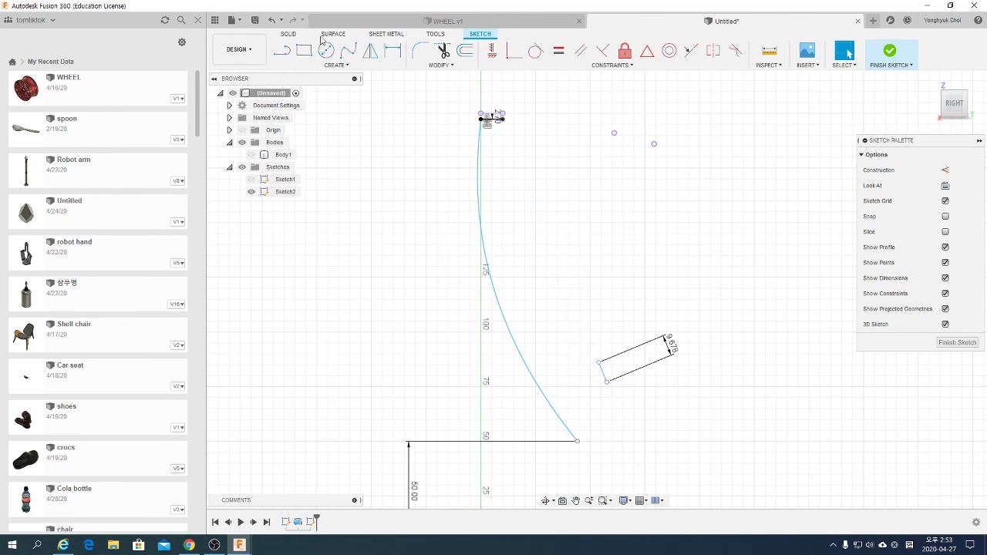
- Draw a spline from the curve's top endpoint to the lower right and delete the leftover box
{"action": "left_click", "coordinate": [282, 50]}
{"action": "left_click", "coordinate": [348, 51]}
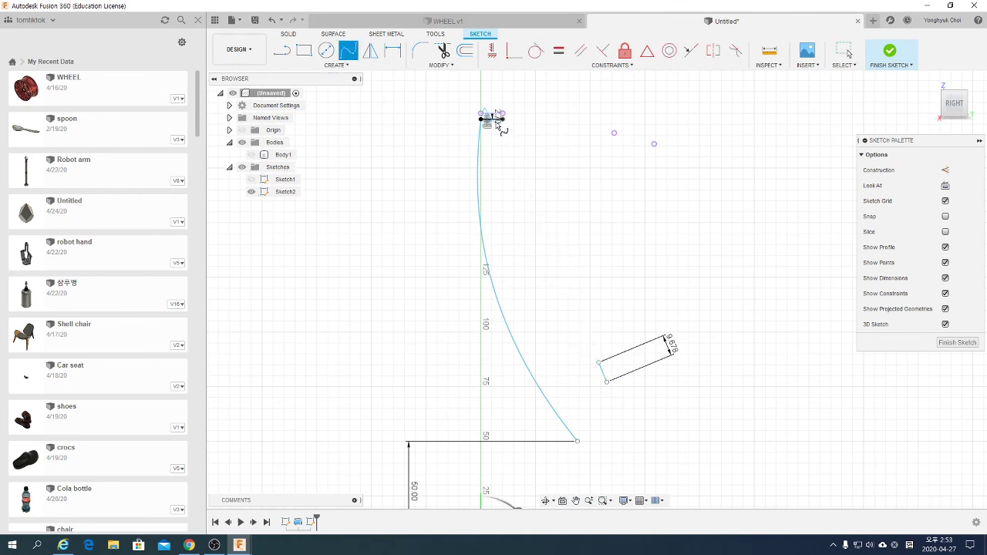
{"action": "scroll", "coordinate": [500, 124], "scroll_direction": "up", "scroll_amount": 3}
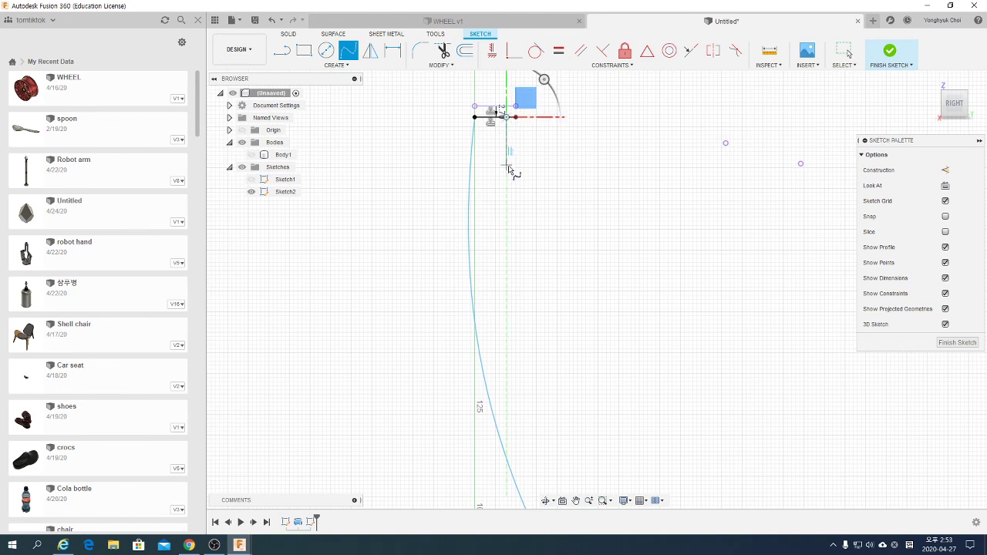
{"action": "left_click", "coordinate": [506, 116]}
{"action": "scroll", "coordinate": [502, 132], "scroll_direction": "down", "scroll_amount": 2}
{"action": "scroll", "coordinate": [502, 131], "scroll_direction": "down", "scroll_amount": 2}
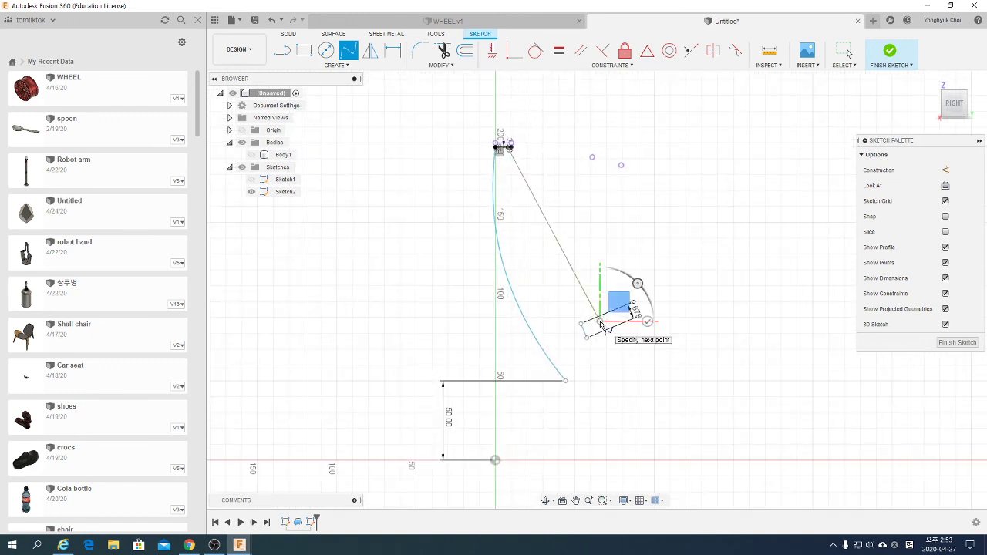
{"action": "key", "text": "Escape"}
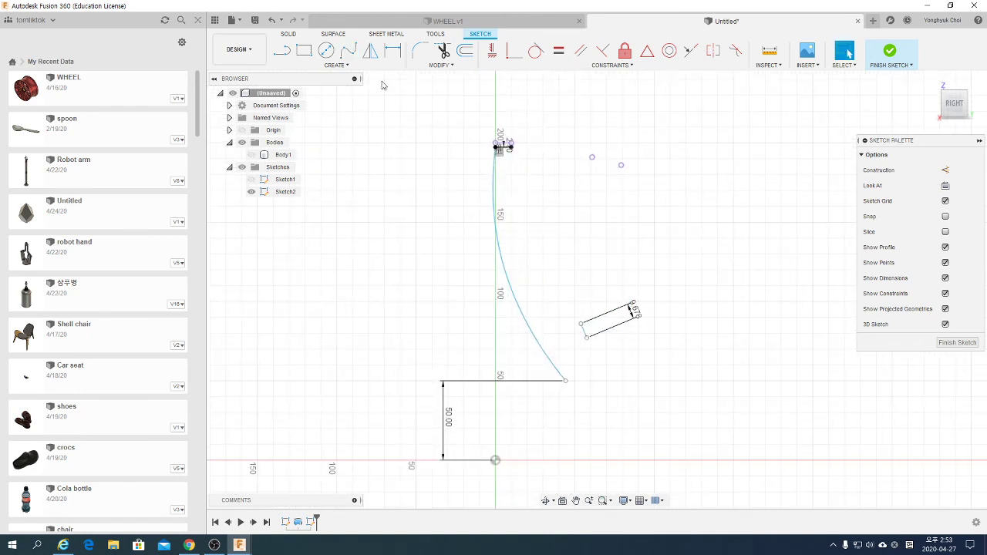
{"action": "left_click", "coordinate": [348, 50]}
{"action": "scroll", "coordinate": [511, 154], "scroll_direction": "up", "scroll_amount": 2}
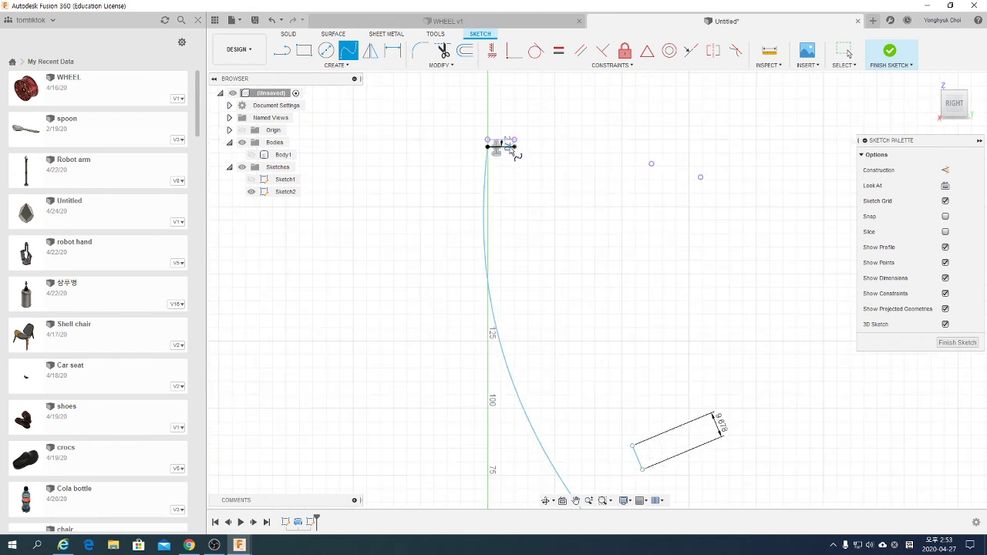
{"action": "left_click", "coordinate": [507, 146]}
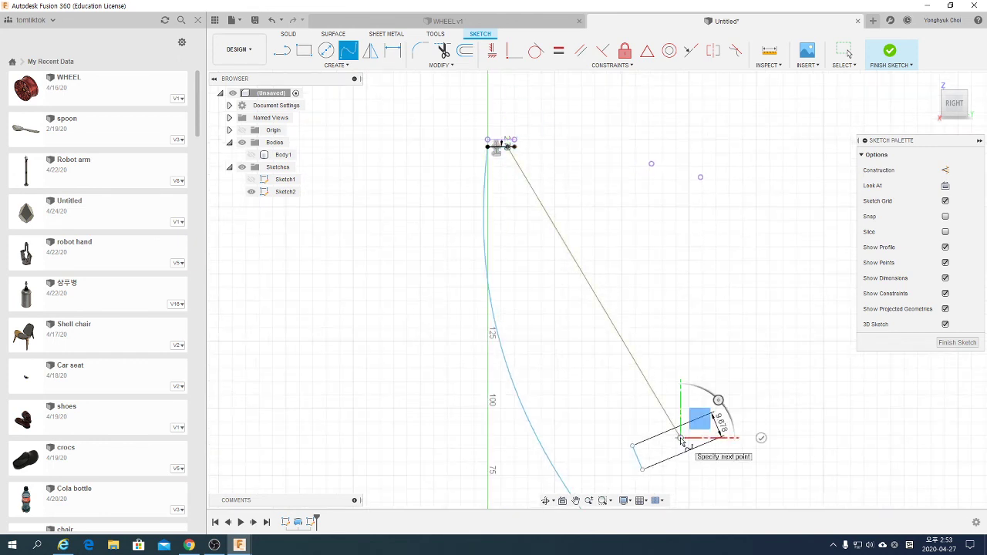
{"action": "left_click", "coordinate": [681, 439]}
{"action": "key", "text": "Escape"}
{"action": "left_click", "coordinate": [636, 455]}
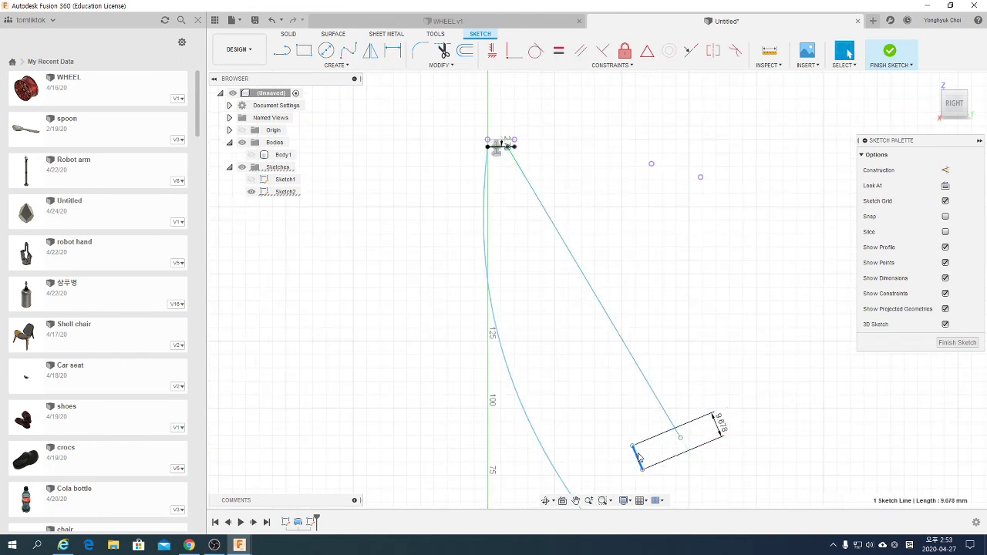
{"action": "key", "text": "Delete"}
- Dimension the new spline's lower end 30 mm above the horizontal line
{"action": "left_click", "coordinate": [491, 50]}
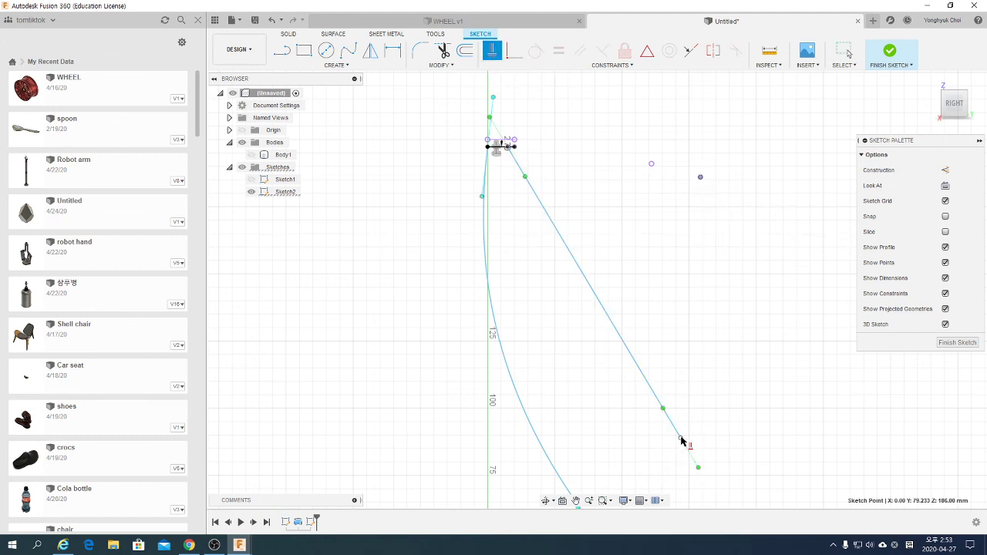
{"action": "scroll", "coordinate": [685, 366], "scroll_direction": "down", "scroll_amount": 3}
{"action": "left_click", "coordinate": [631, 458]}
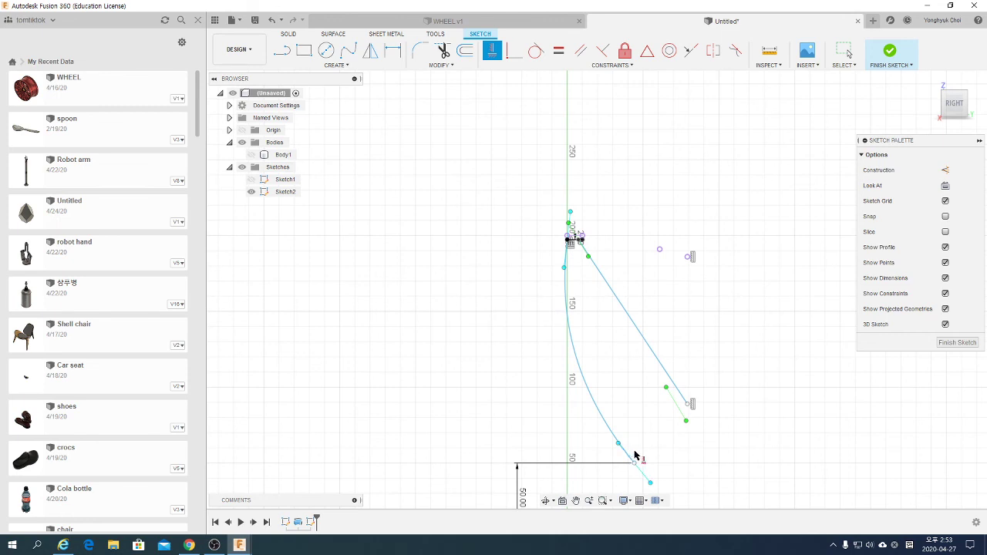
{"action": "key", "text": "d"}
{"action": "left_click", "coordinate": [633, 464]}
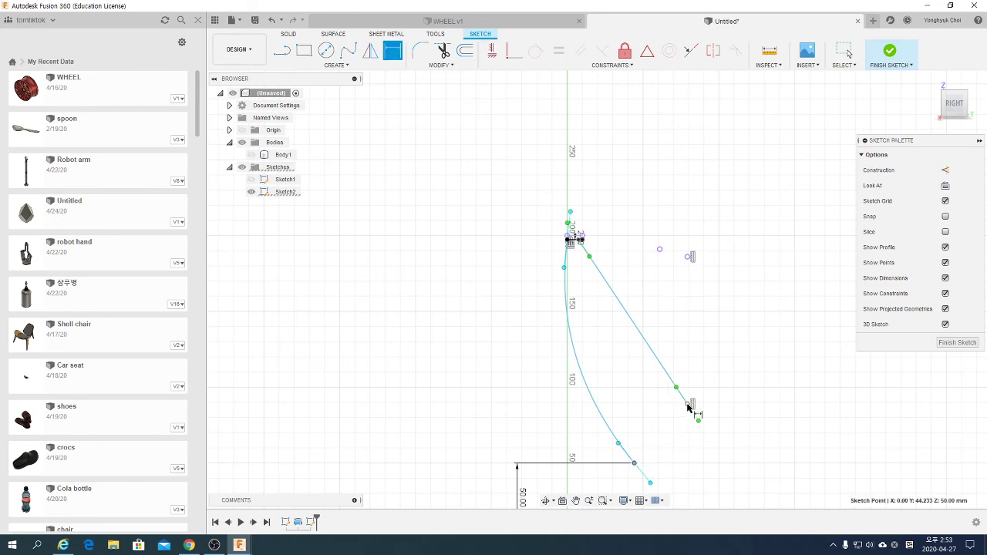
{"action": "left_click", "coordinate": [687, 405]}
{"action": "left_click", "coordinate": [740, 440]}
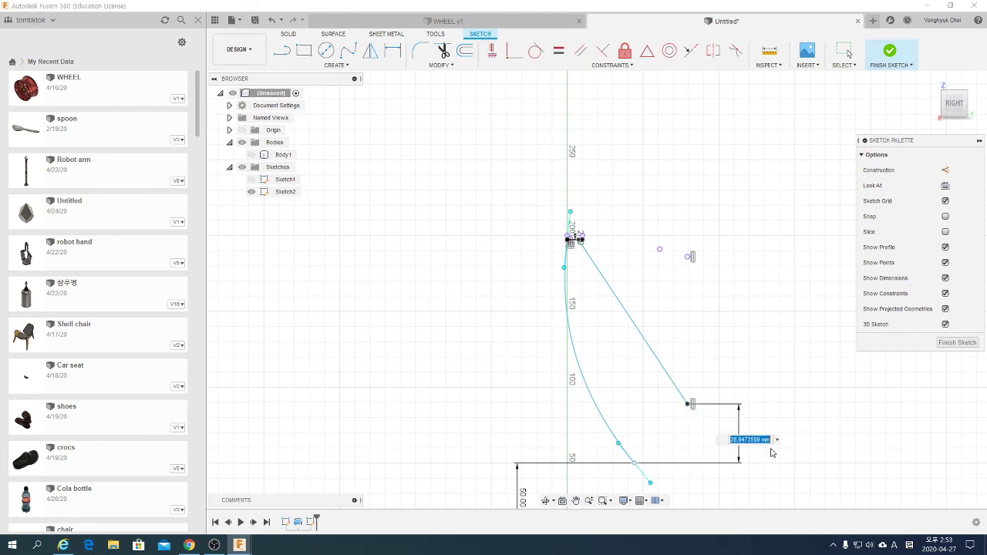
{"action": "type", "text": "30"}
{"action": "key", "text": "Return"}
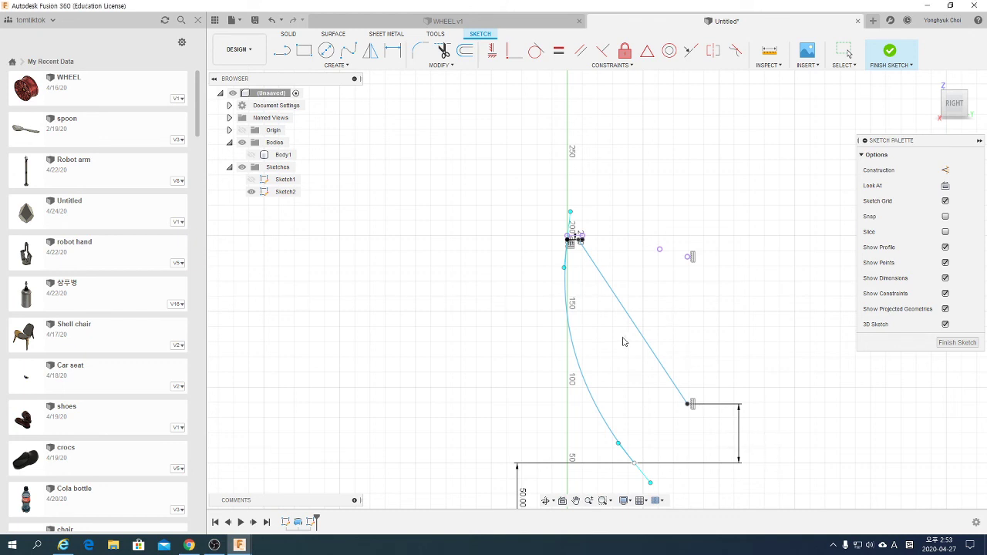
- Add a 7.50 mm horizontal dimension between the two top points
{"action": "scroll", "coordinate": [624, 341], "scroll_direction": "down", "scroll_amount": 5}
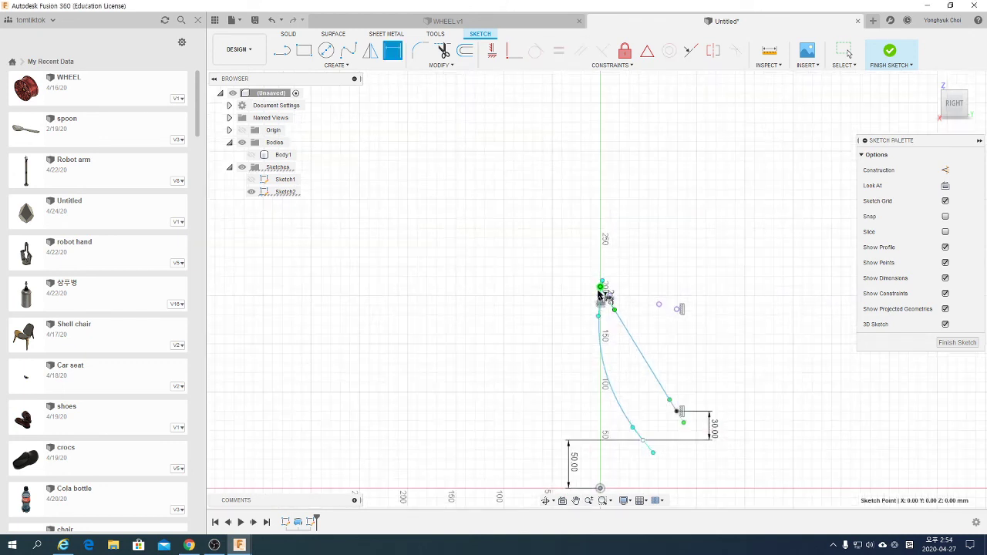
{"action": "scroll", "coordinate": [610, 308], "scroll_direction": "up", "scroll_amount": 8}
{"action": "left_click", "coordinate": [610, 319]}
{"action": "left_click", "coordinate": [656, 300]}
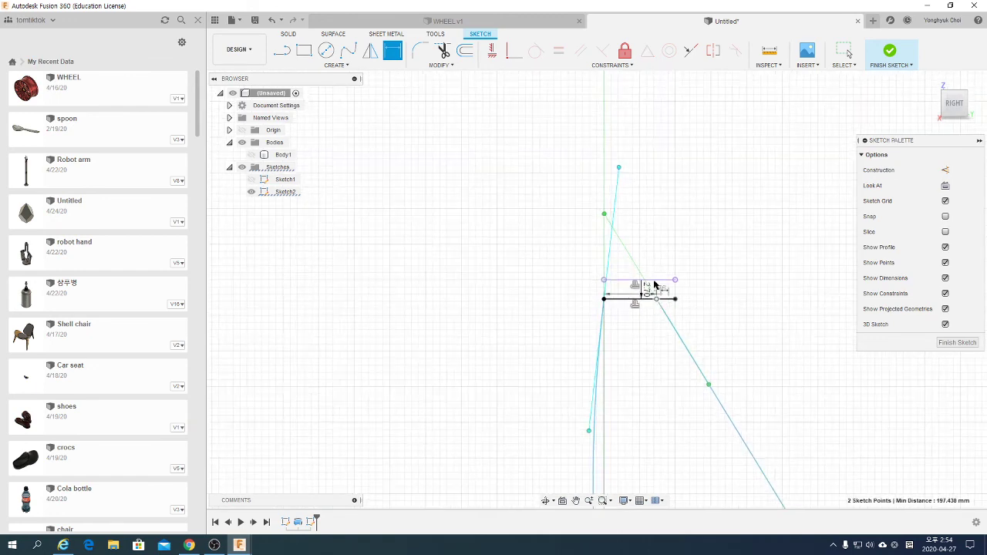
{"action": "left_click", "coordinate": [646, 217]}
{"action": "type", "text": "7."}
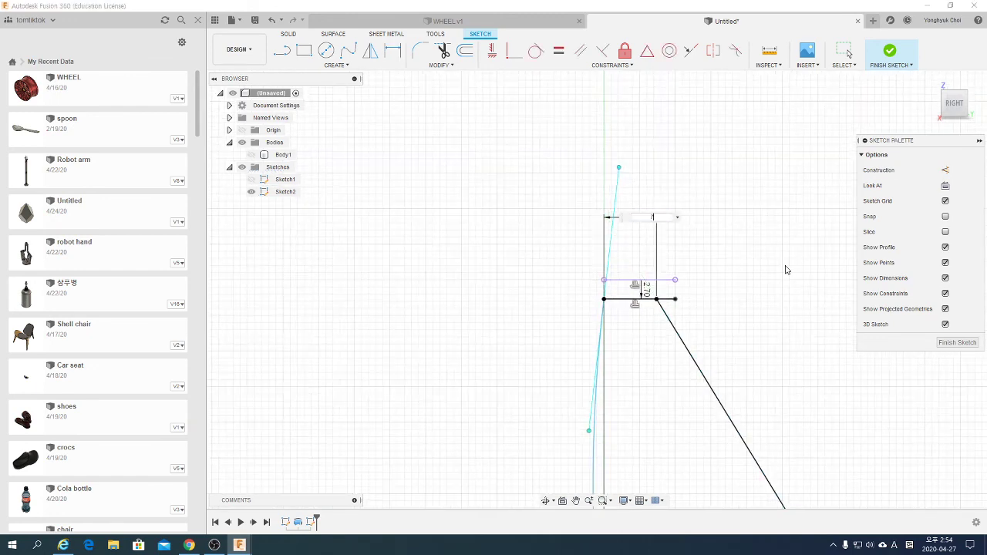
{"action": "type", "text": "50"}
{"action": "key", "text": "Return"}
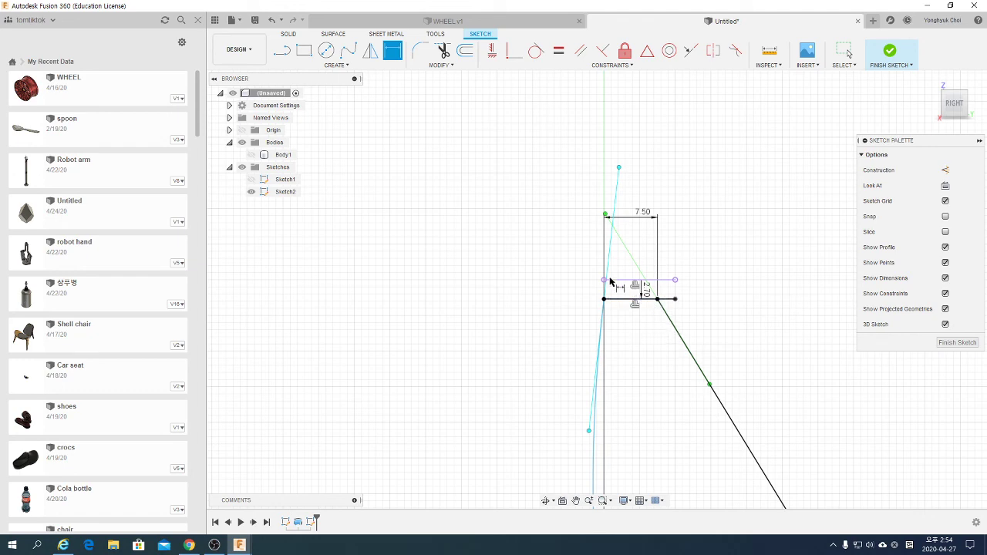
- Turn the spline's end tangent handle horizontal and constrain it with a Horizontal constraint
{"action": "scroll", "coordinate": [594, 262], "scroll_direction": "down", "scroll_amount": 2}
{"action": "scroll", "coordinate": [595, 262], "scroll_direction": "up", "scroll_amount": 3}
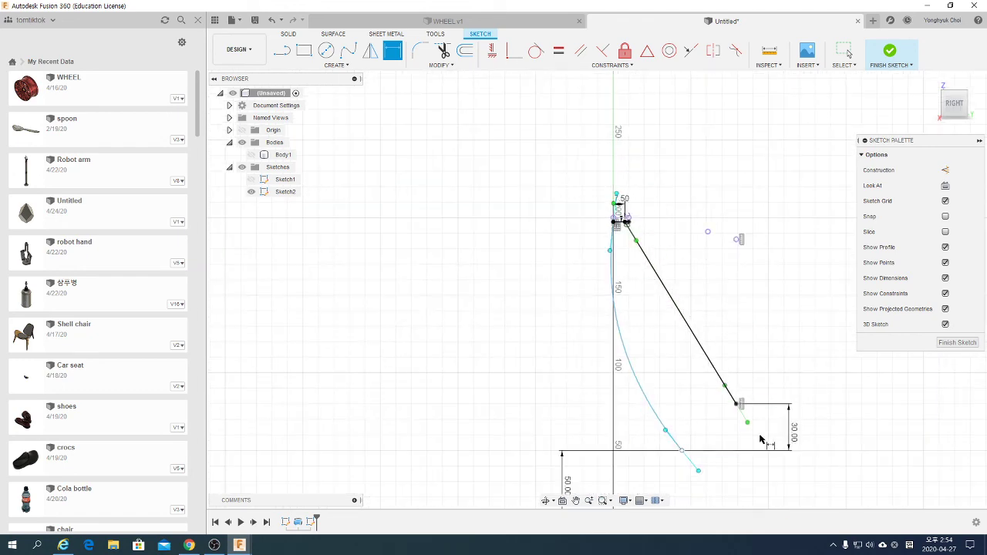
{"action": "scroll", "coordinate": [761, 455], "scroll_direction": "up", "scroll_amount": 2}
{"action": "scroll", "coordinate": [762, 456], "scroll_direction": "up", "scroll_amount": 1}
{"action": "key", "text": "Escape"}
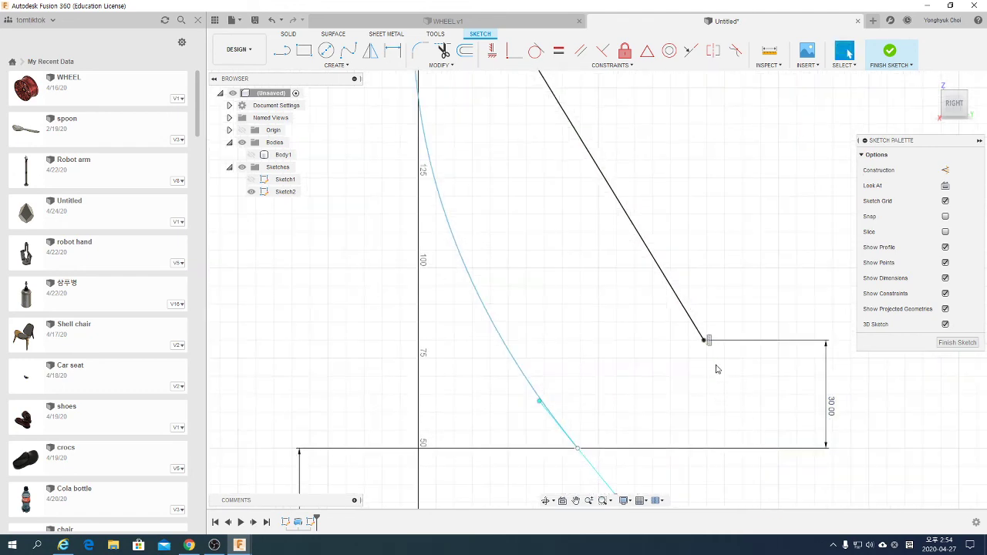
{"action": "left_click", "coordinate": [708, 345]}
{"action": "left_click_drag", "start_coordinate": [676, 295], "coordinate": [684, 343]}
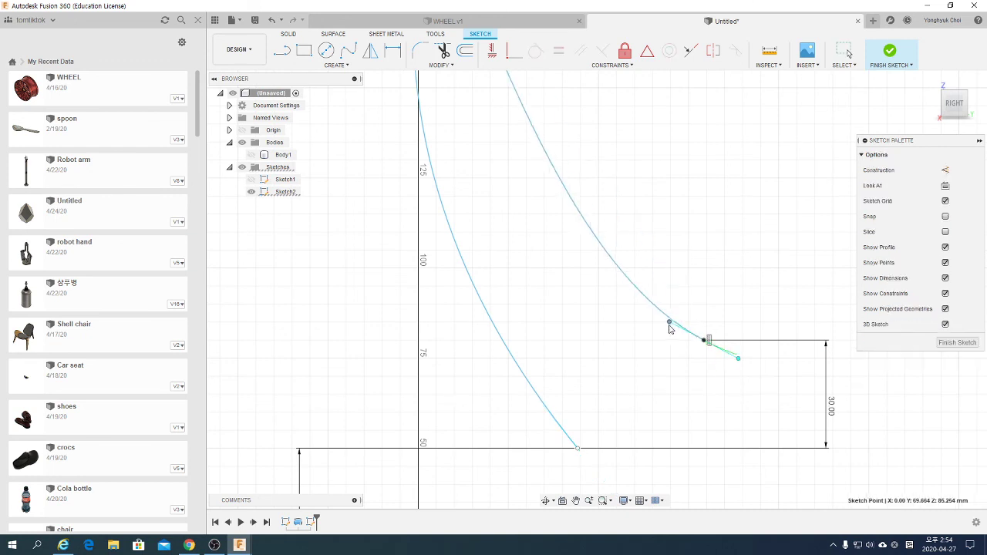
{"action": "left_click", "coordinate": [492, 50]}
{"action": "scroll", "coordinate": [691, 375], "scroll_direction": "up", "scroll_amount": 3}
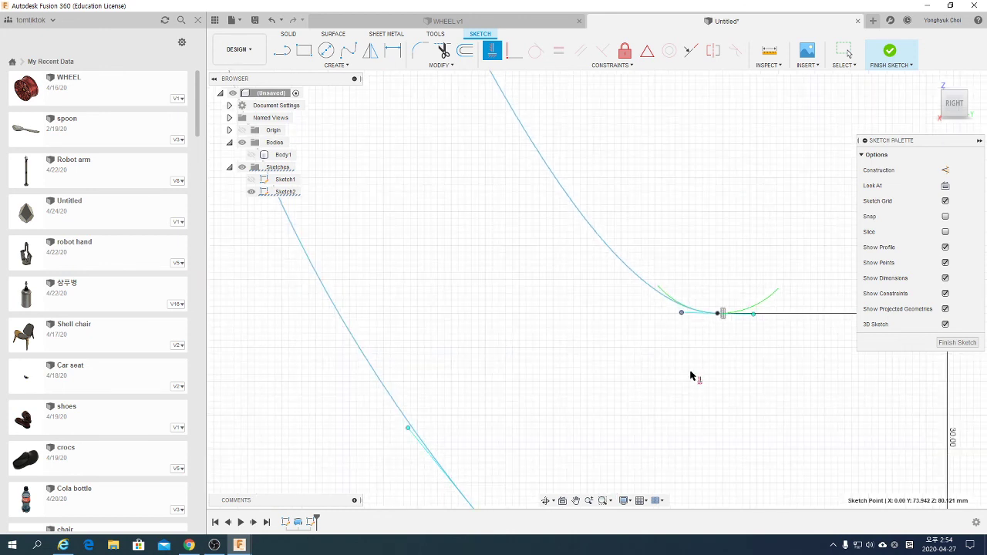
{"action": "left_click", "coordinate": [694, 313]}
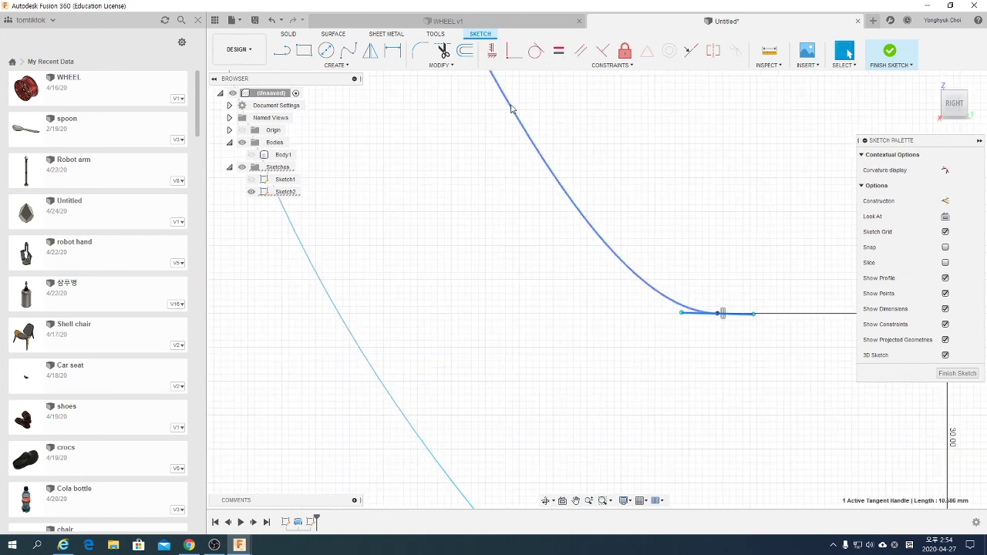
- Dimension the horizontal tangent handle's length as 14.00 mm
{"action": "left_click", "coordinate": [490, 57]}
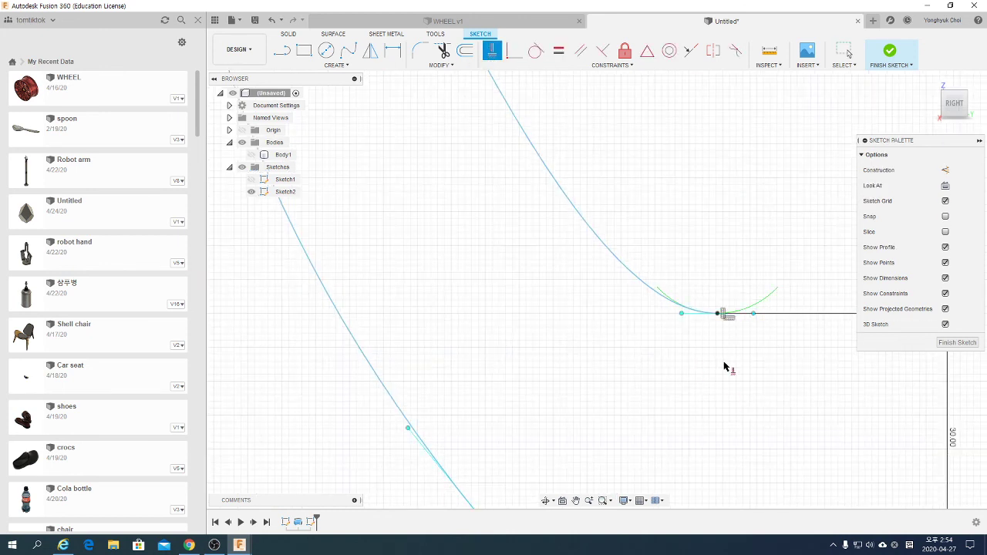
{"action": "left_click", "coordinate": [720, 313]}
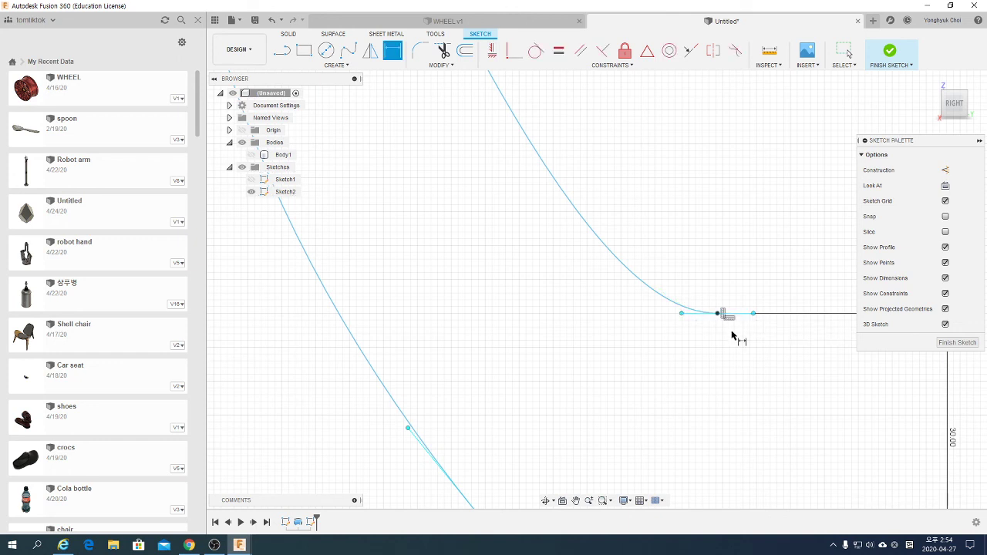
{"action": "left_click", "coordinate": [704, 314]}
{"action": "left_click", "coordinate": [710, 352]}
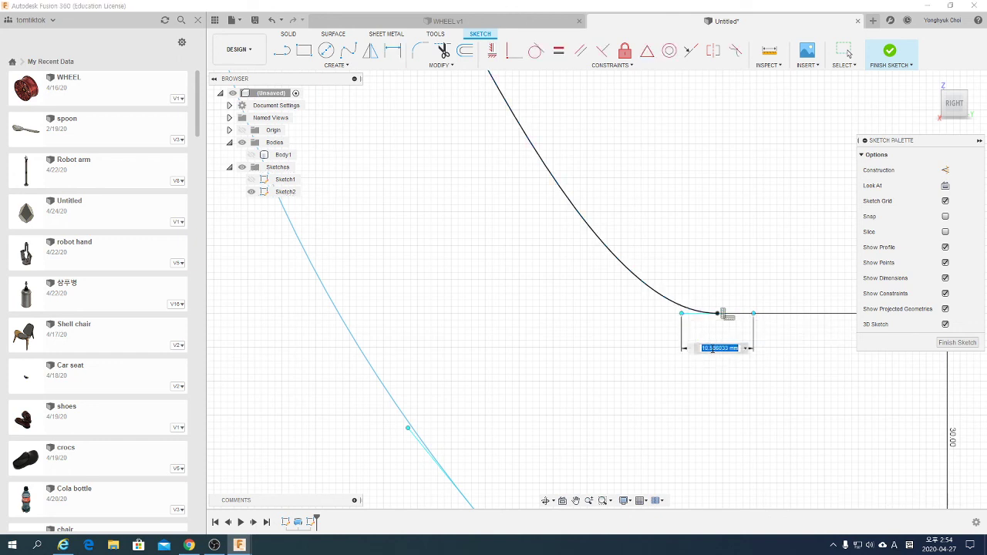
{"action": "key", "text": "BackSpace"}
{"action": "type", "text": "14"}
{"action": "key", "text": "Return"}
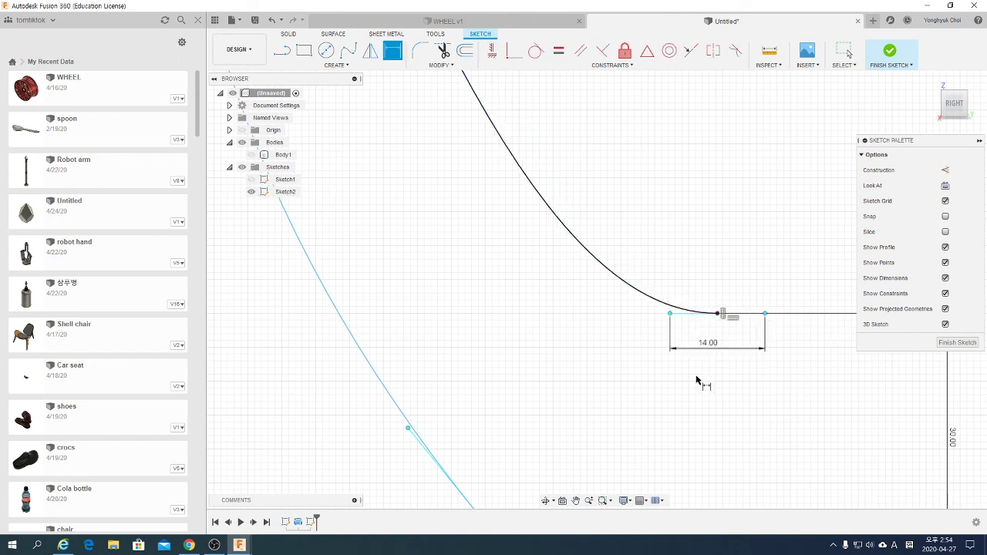
{"action": "scroll", "coordinate": [698, 380], "scroll_direction": "up", "scroll_amount": 2}
- Dimension the angle between the left slanted line and the top horizontal line as 96°
{"action": "scroll", "coordinate": [645, 347], "scroll_direction": "up", "scroll_amount": 2}
{"action": "scroll", "coordinate": [584, 471], "scroll_direction": "up", "scroll_amount": 1}
{"action": "scroll", "coordinate": [585, 462], "scroll_direction": "down", "scroll_amount": 1}
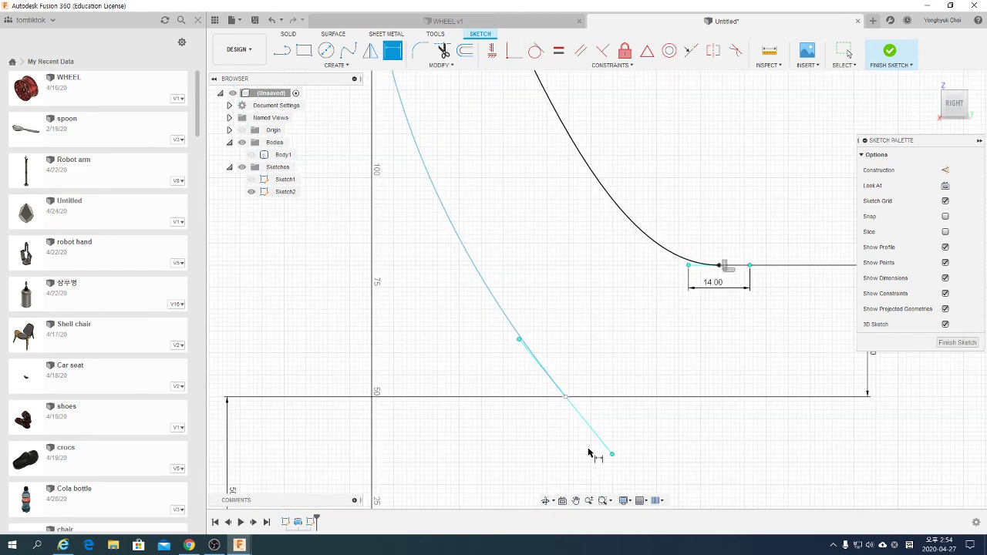
{"action": "scroll", "coordinate": [594, 451], "scroll_direction": "up", "scroll_amount": 2}
{"action": "scroll", "coordinate": [590, 435], "scroll_direction": "up", "scroll_amount": 1}
{"action": "scroll", "coordinate": [483, 91], "scroll_direction": "down", "scroll_amount": 1}
{"action": "scroll", "coordinate": [483, 91], "scroll_direction": "down", "scroll_amount": 2}
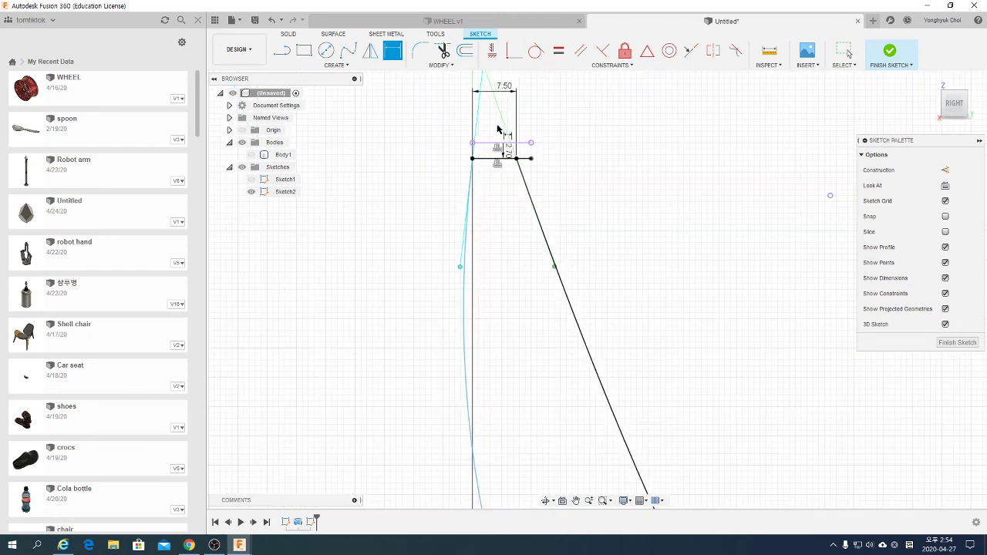
{"action": "scroll", "coordinate": [501, 131], "scroll_direction": "down", "scroll_amount": 2}
{"action": "scroll", "coordinate": [502, 159], "scroll_direction": "down", "scroll_amount": 1}
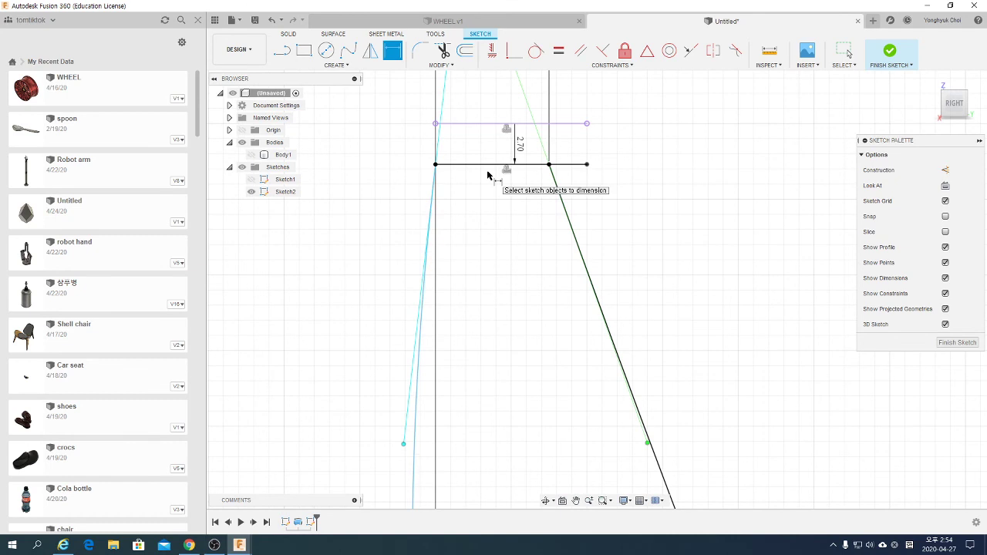
{"action": "scroll", "coordinate": [487, 176], "scroll_direction": "up", "scroll_amount": 2}
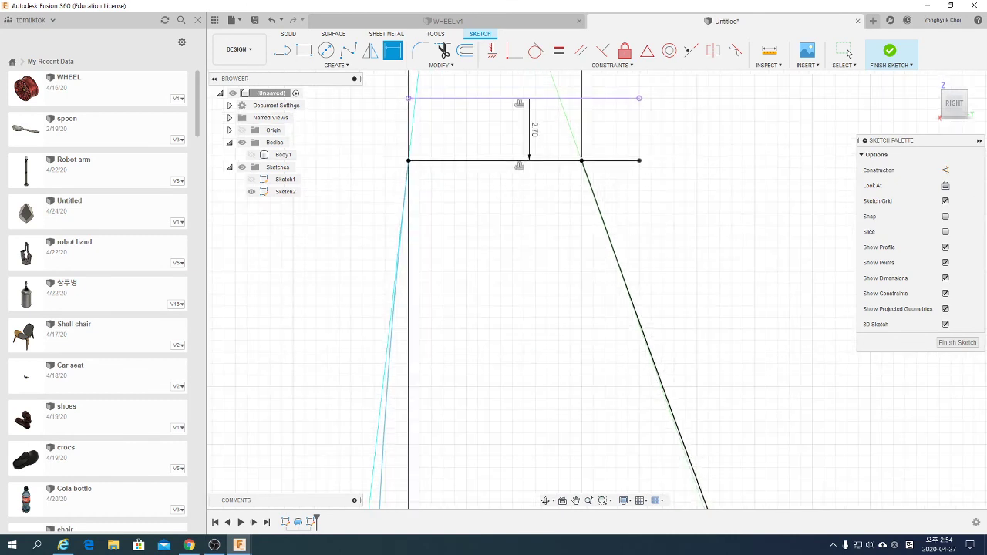
{"action": "left_click", "coordinate": [401, 218]}
{"action": "left_click", "coordinate": [487, 160]}
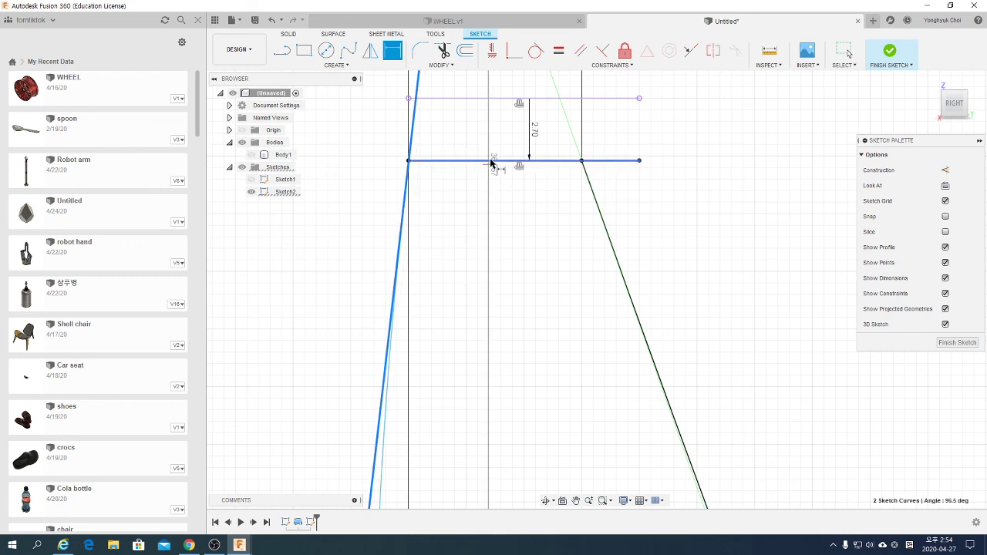
{"action": "left_click", "coordinate": [486, 206]}
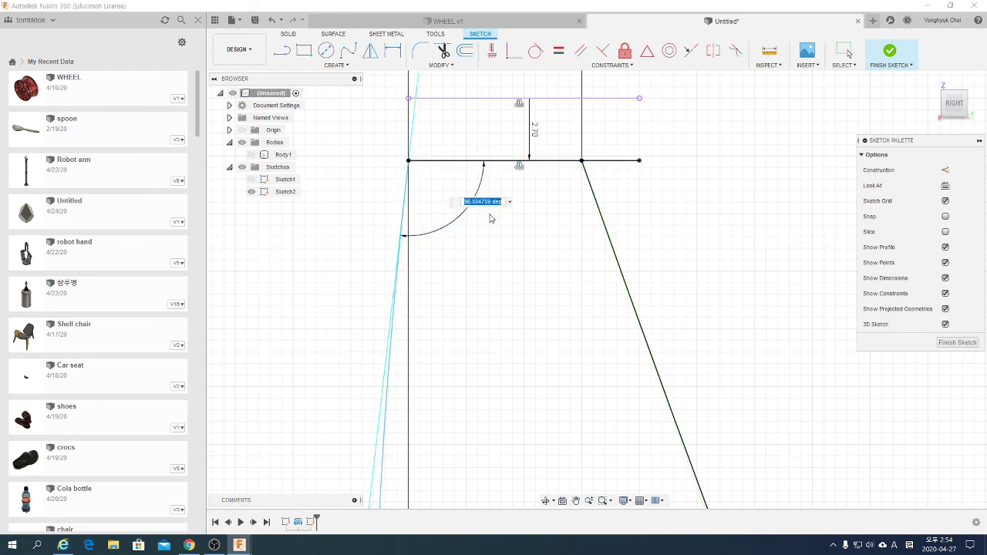
{"action": "type", "text": "96"}
{"action": "key", "text": "Return"}
- Dimension the angle between the right slanted line and the top horizontal line as 93°
{"action": "scroll", "coordinate": [552, 216], "scroll_direction": "down", "scroll_amount": 3}
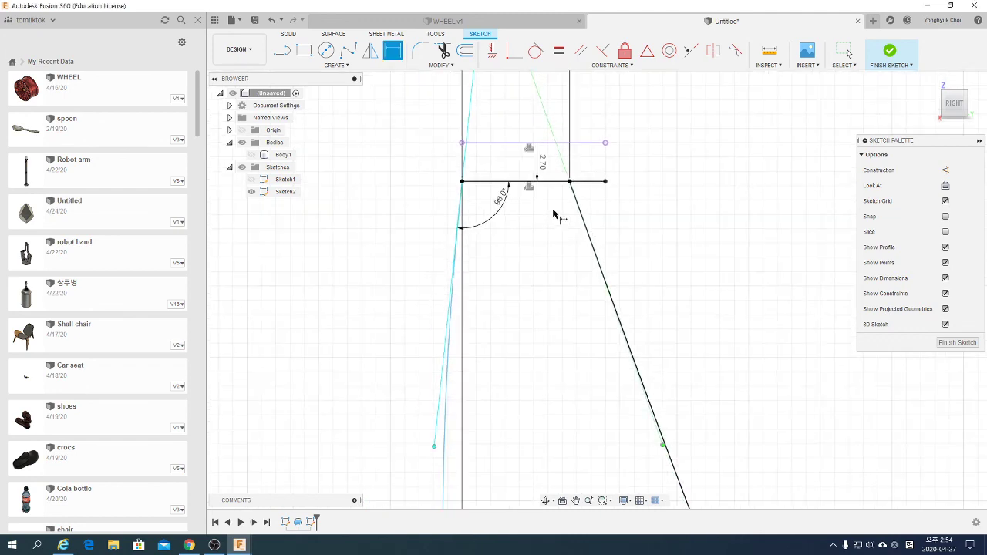
{"action": "scroll", "coordinate": [554, 215], "scroll_direction": "down", "scroll_amount": 2}
{"action": "scroll", "coordinate": [554, 215], "scroll_direction": "down", "scroll_amount": 1}
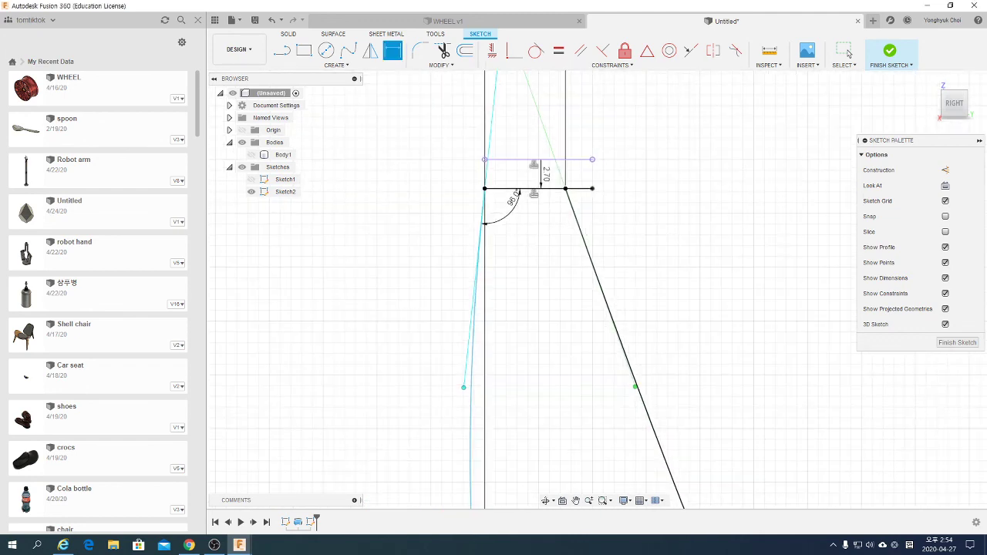
{"action": "left_click", "coordinate": [548, 137]}
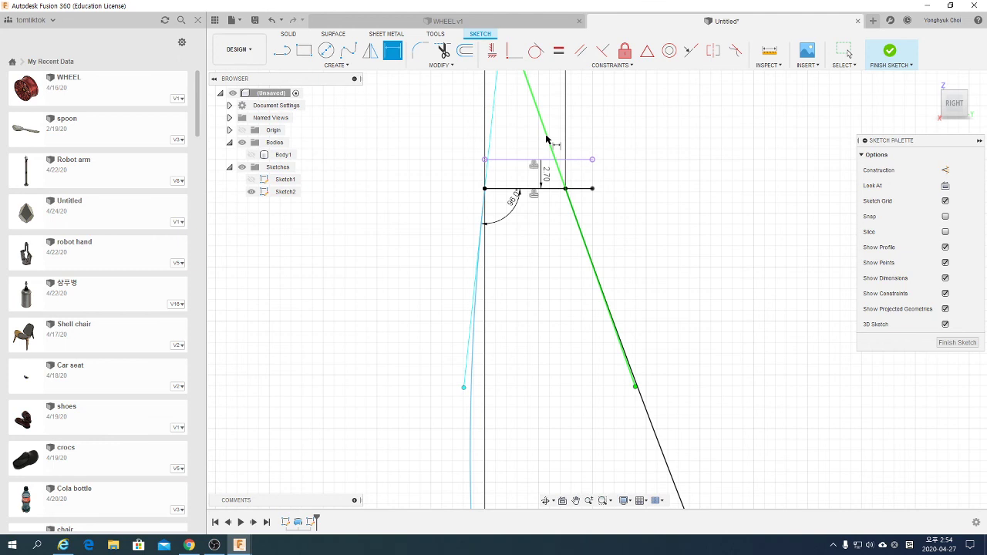
{"action": "left_click", "coordinate": [552, 193]}
{"action": "left_click", "coordinate": [556, 220]}
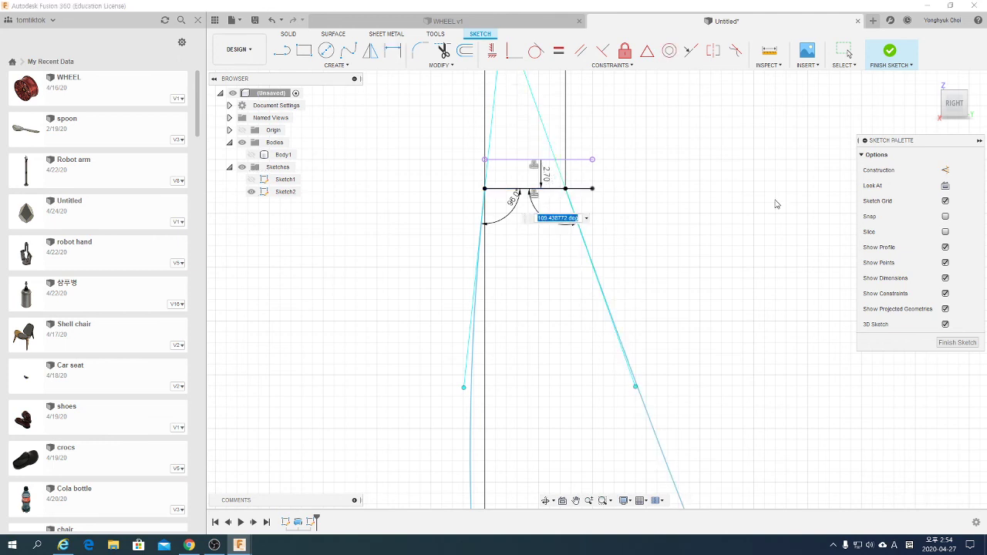
{"action": "type", "text": "93"}
{"action": "key", "text": "Return"}
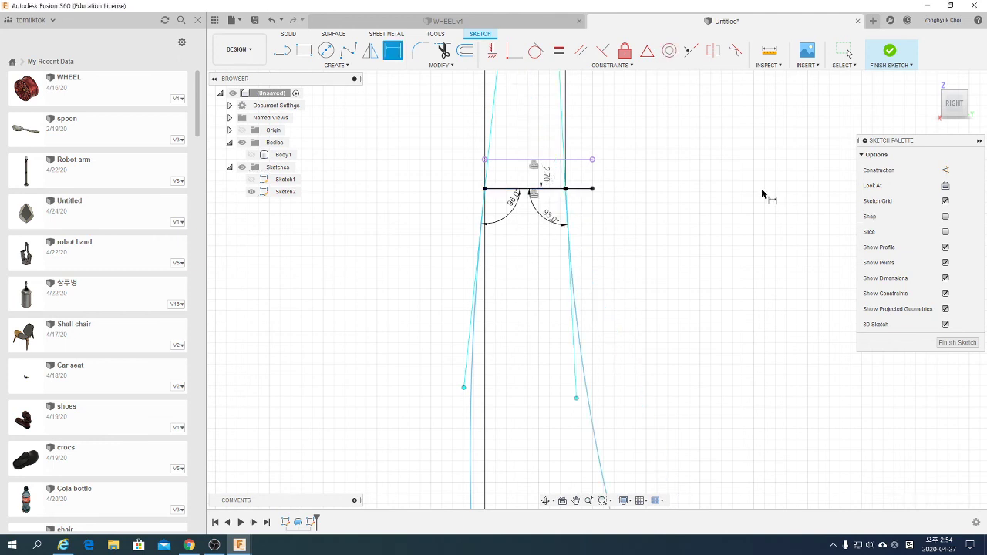
{"action": "scroll", "coordinate": [654, 176], "scroll_direction": "down", "scroll_amount": 1}
{"action": "scroll", "coordinate": [567, 198], "scroll_direction": "down", "scroll_amount": 2}
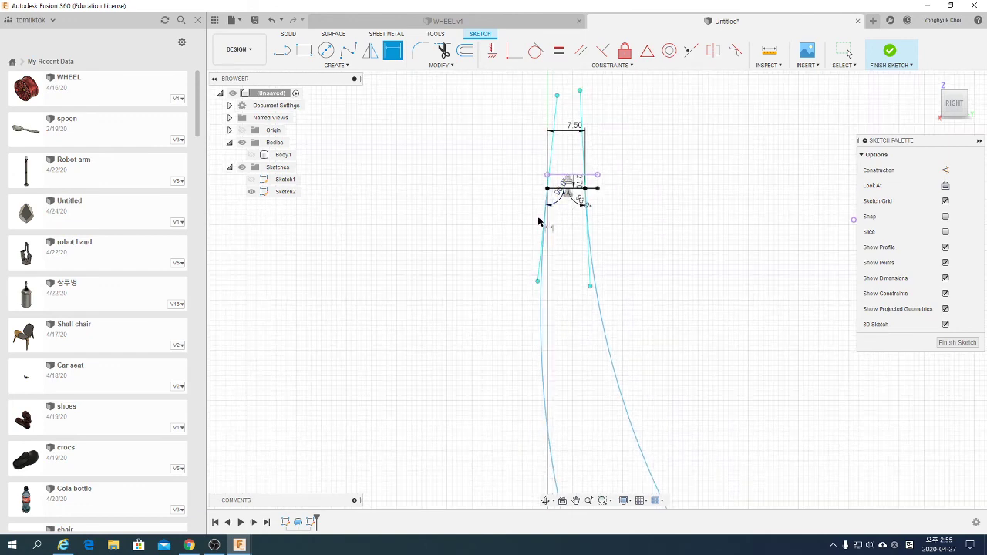
- Give the left and right short slanted lines length dimensions of 28.00 and 31.00
{"action": "left_click", "coordinate": [544, 223]}
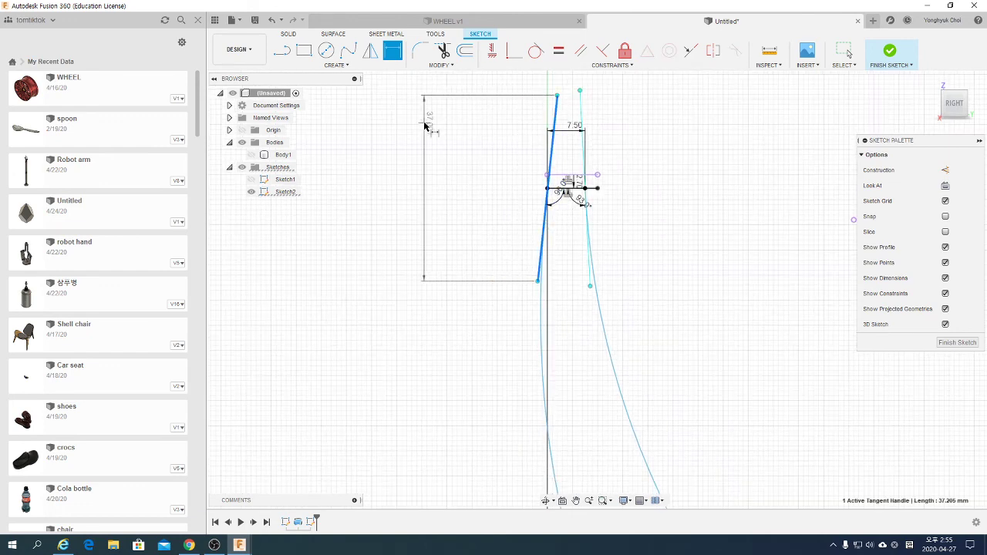
{"action": "scroll", "coordinate": [463, 177], "scroll_direction": "down", "scroll_amount": 2}
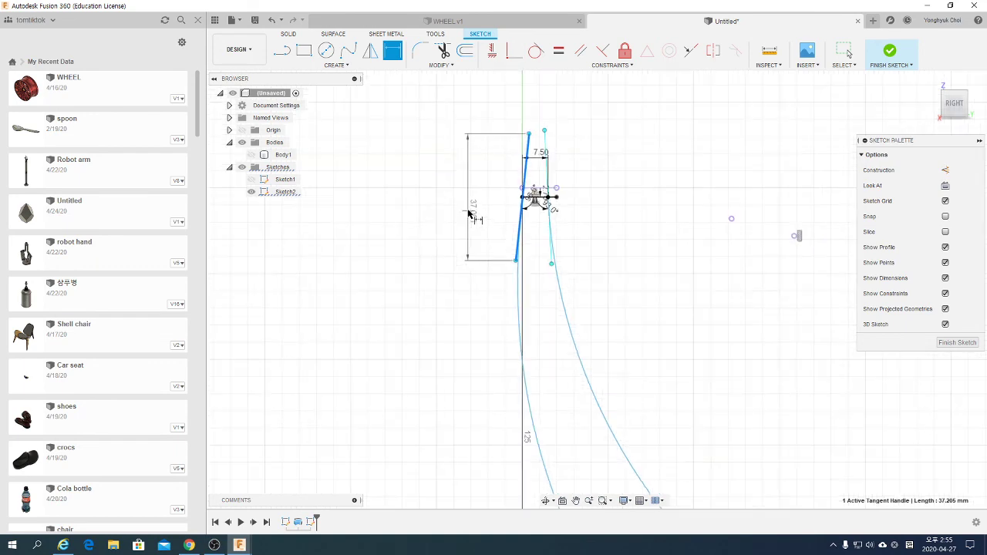
{"action": "left_click", "coordinate": [425, 84]}
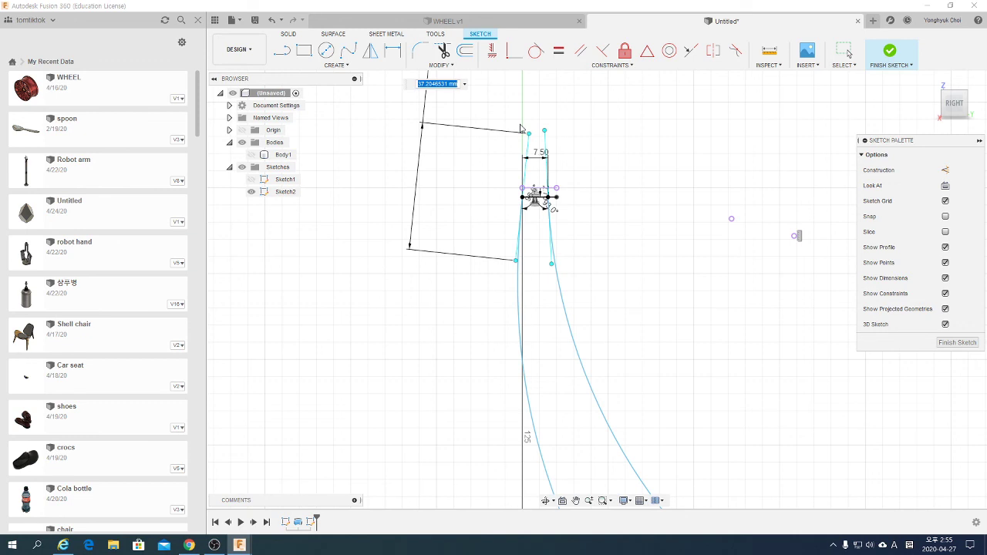
{"action": "type", "text": "28"}
{"action": "key", "text": "Return"}
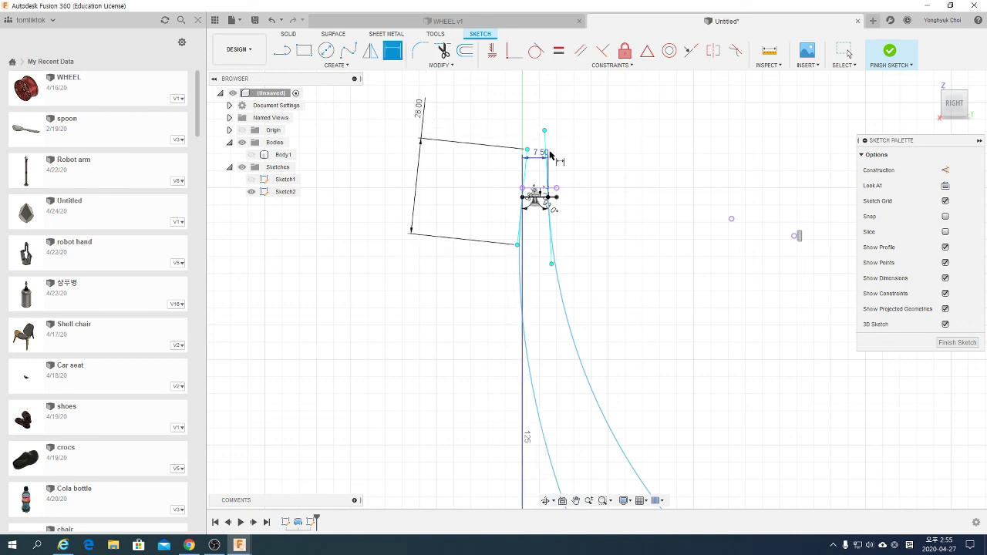
{"action": "left_click", "coordinate": [547, 155]}
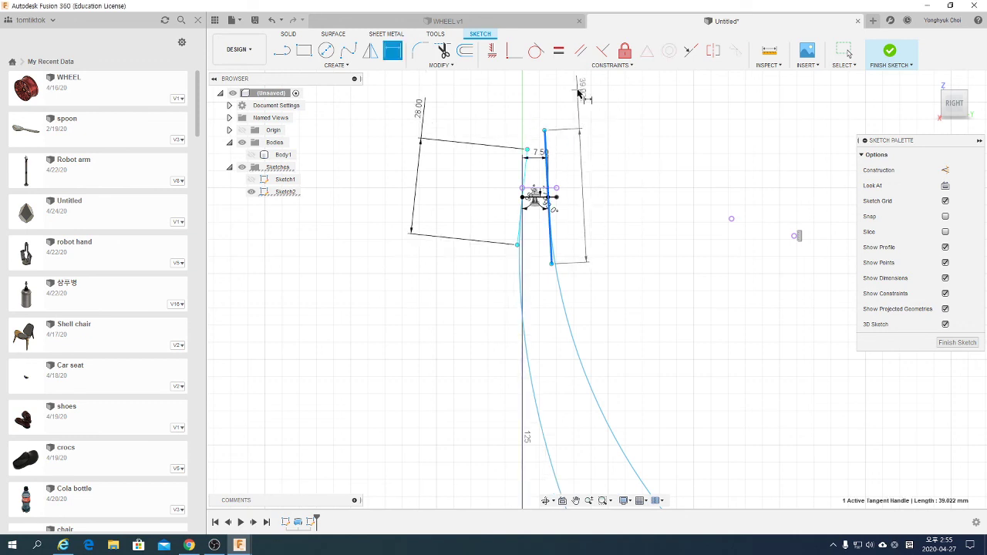
{"action": "left_click", "coordinate": [578, 92]}
{"action": "type", "text": "31"}
{"action": "key", "text": "Return"}
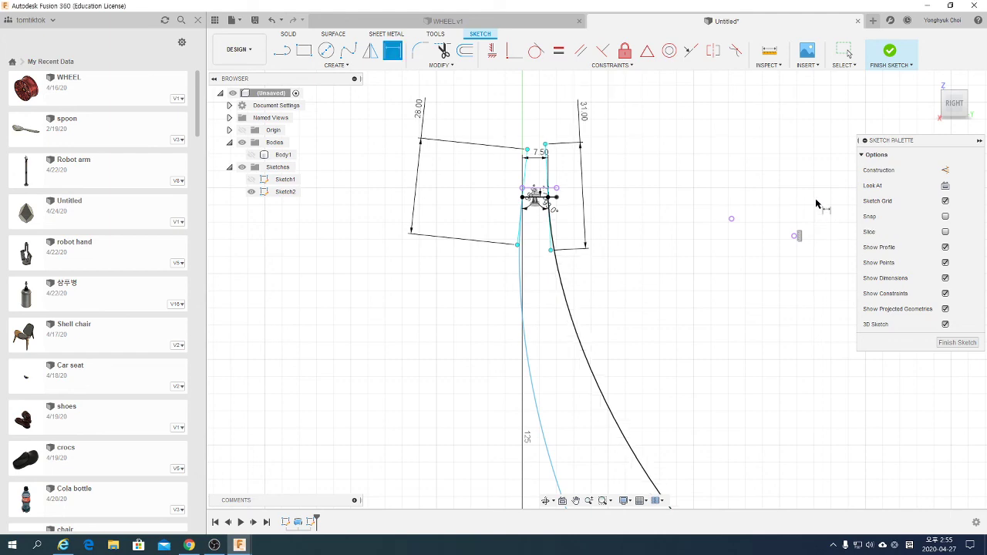
{"action": "scroll", "coordinate": [629, 200], "scroll_direction": "down", "scroll_amount": 5}
- Draw a construction line along the horizontal from the spline's end point
{"action": "scroll", "coordinate": [640, 374], "scroll_direction": "up", "scroll_amount": 3}
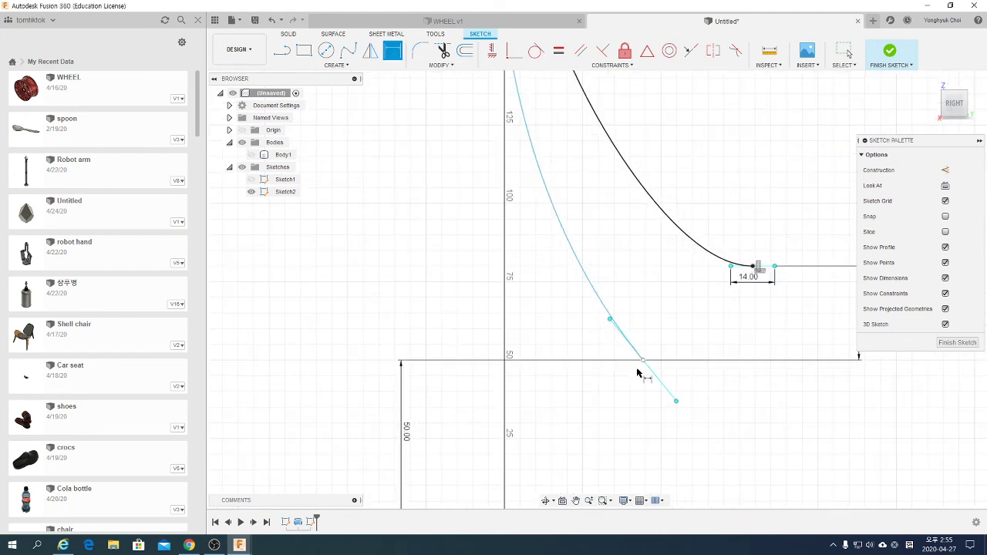
{"action": "scroll", "coordinate": [632, 355], "scroll_direction": "down", "scroll_amount": 1}
{"action": "scroll", "coordinate": [640, 375], "scroll_direction": "up", "scroll_amount": 2}
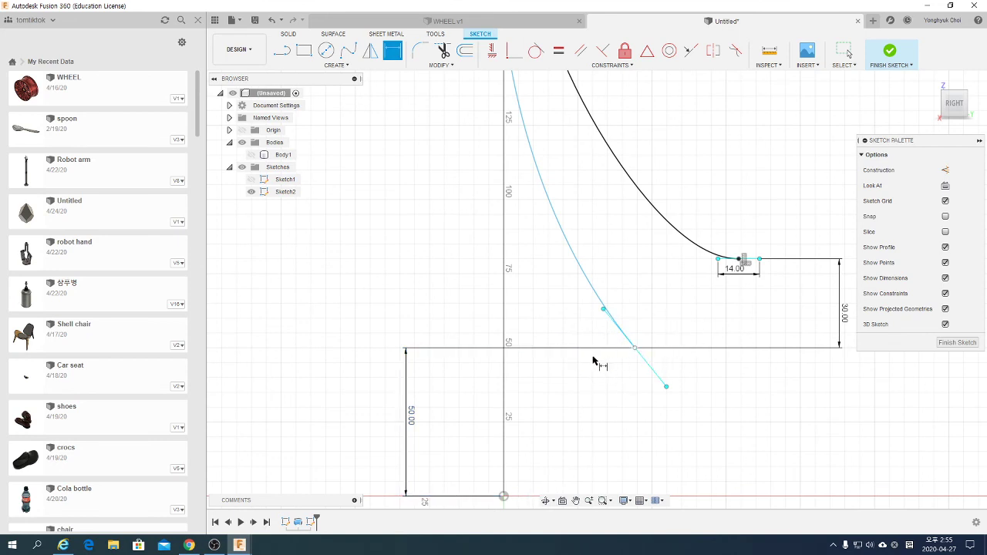
{"action": "scroll", "coordinate": [593, 357], "scroll_direction": "down", "scroll_amount": 2}
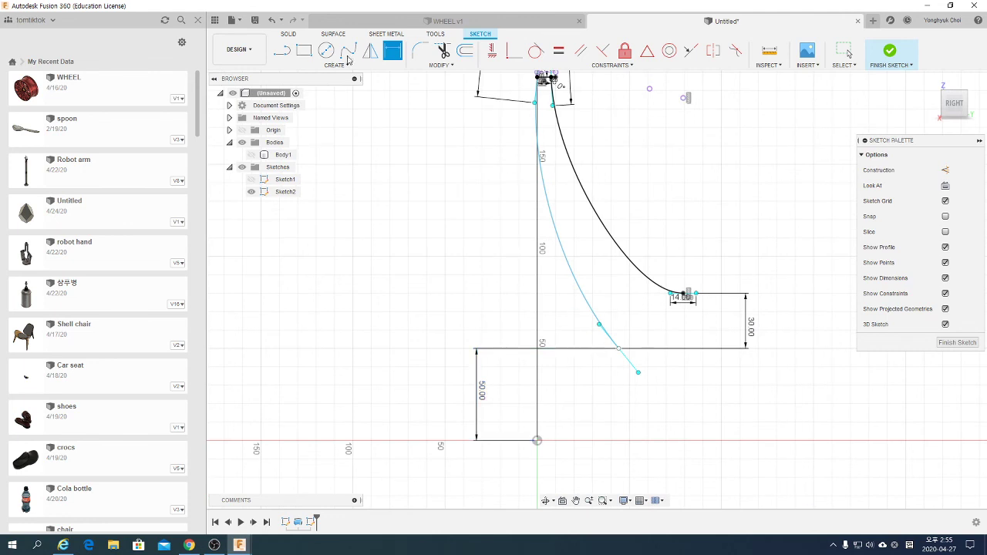
{"action": "left_click", "coordinate": [281, 50]}
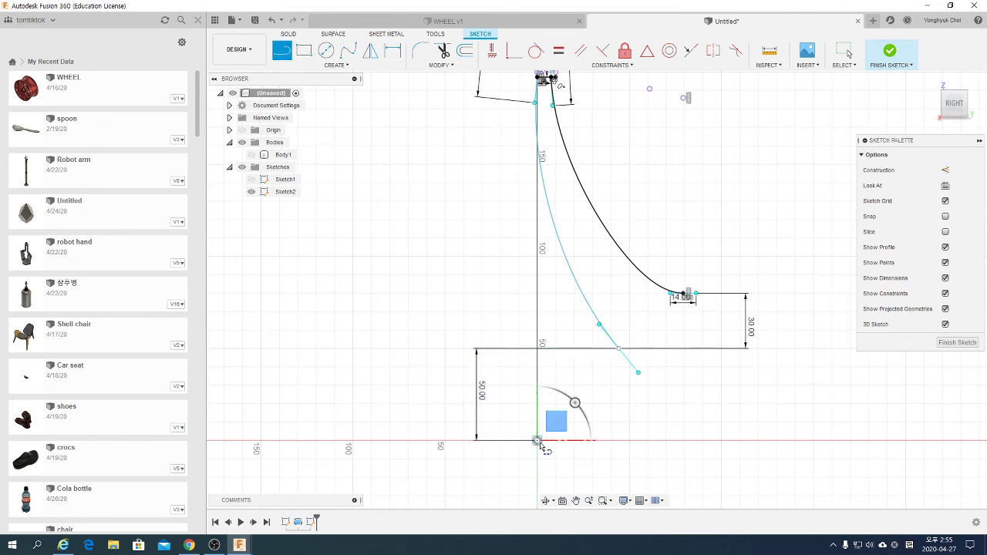
{"action": "left_click", "coordinate": [618, 348]}
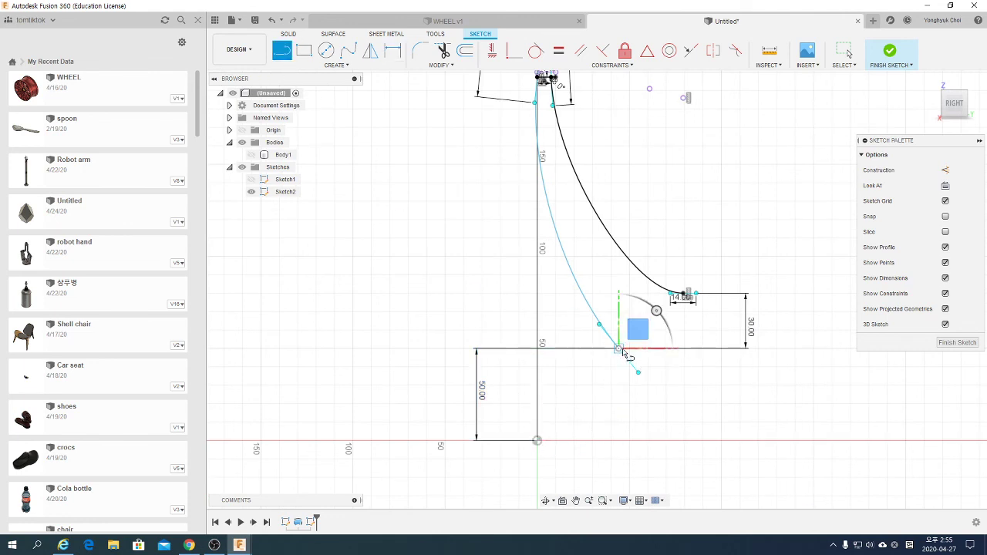
{"action": "left_click", "coordinate": [691, 349]}
{"action": "key", "text": "Escape"}
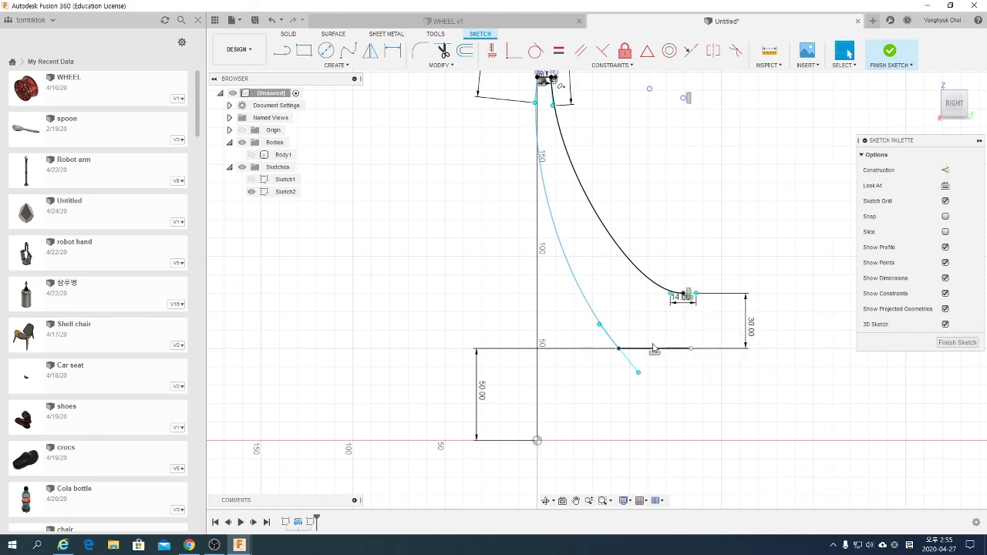
{"action": "left_click", "coordinate": [650, 352]}
{"action": "scroll", "coordinate": [649, 354], "scroll_direction": "up", "scroll_amount": 2}
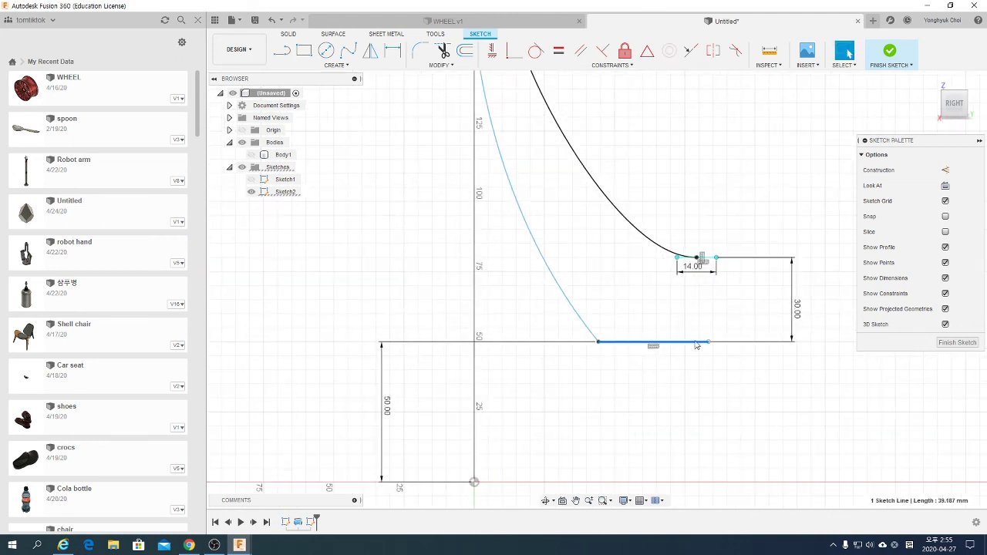
{"action": "left_click", "coordinate": [943, 170]}
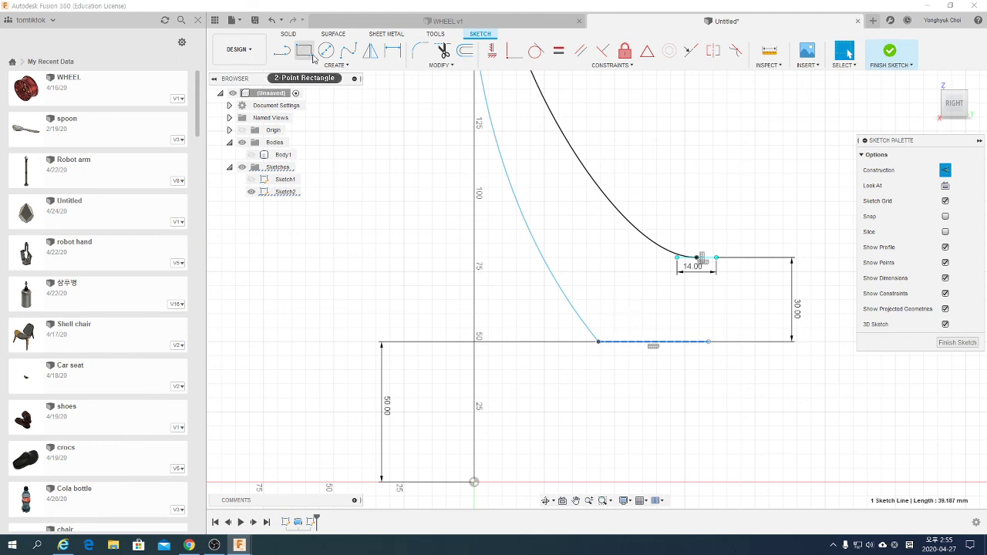
- Try a 47° tangent angle, undo it, and reposition the spline's lower tangent handle
{"action": "left_click", "coordinate": [592, 337]}
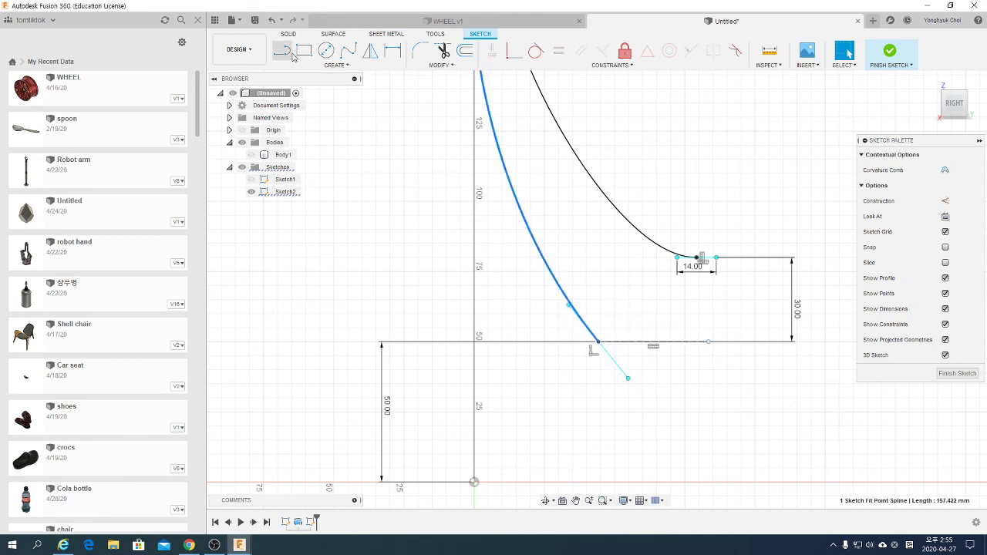
{"action": "left_click", "coordinate": [591, 331]}
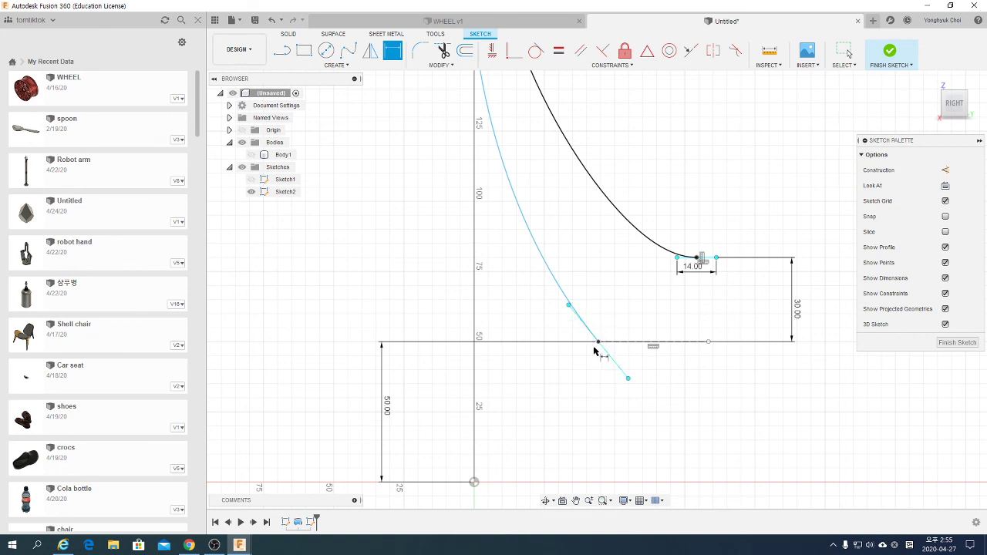
{"action": "left_click", "coordinate": [595, 340]}
{"action": "key", "text": "d"}
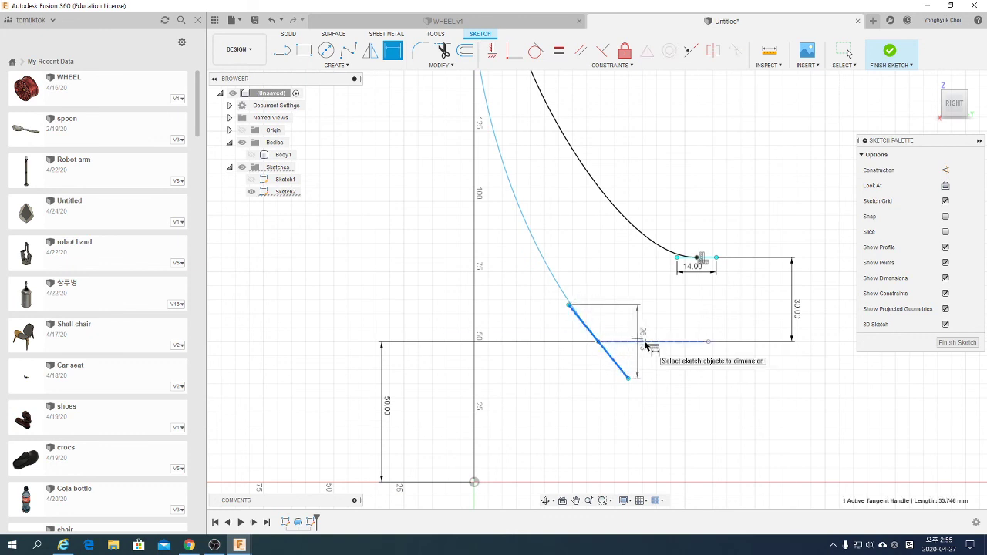
{"action": "left_click", "coordinate": [642, 343]}
{"action": "left_click", "coordinate": [622, 310]}
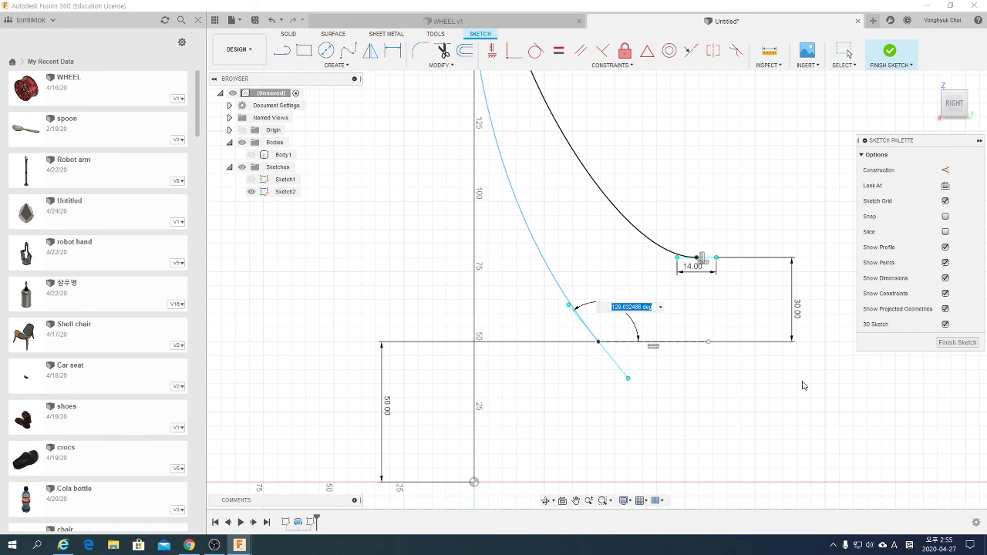
{"action": "type", "text": "47"}
{"action": "key", "text": "Return"}
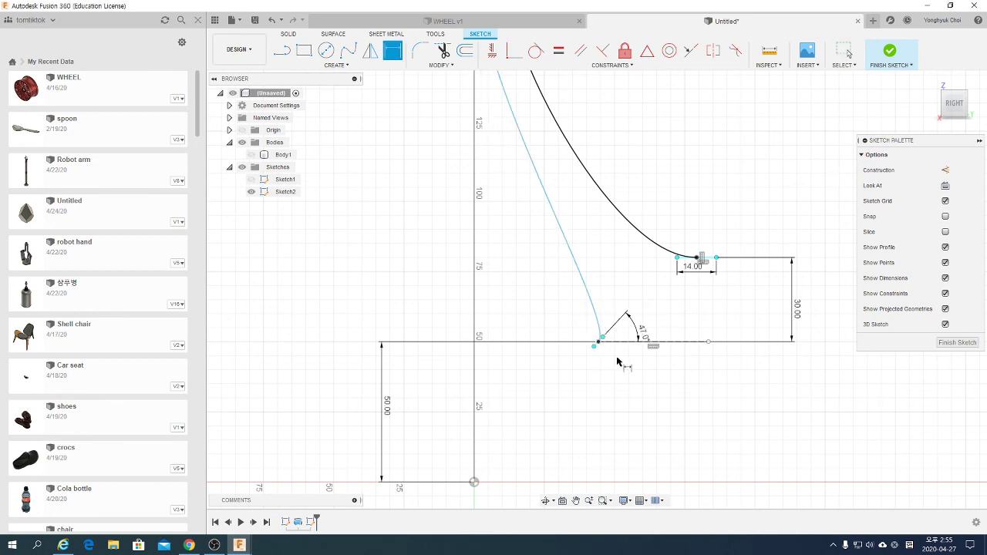
{"action": "key", "text": "Escape"}
{"action": "key", "text": "ctrl+z"}
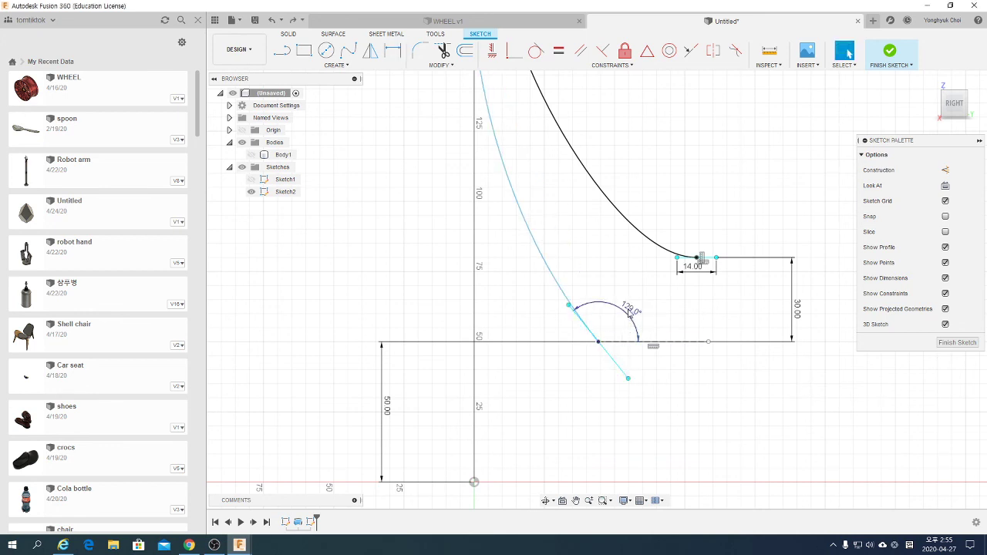
{"action": "mouse_move", "coordinate": [629, 311]}
{"action": "left_mouse_down"}
{"action": "mouse_move", "coordinate": [634, 354]}
{"action": "mouse_move", "coordinate": [592, 369]}
{"action": "left_mouse_up"}
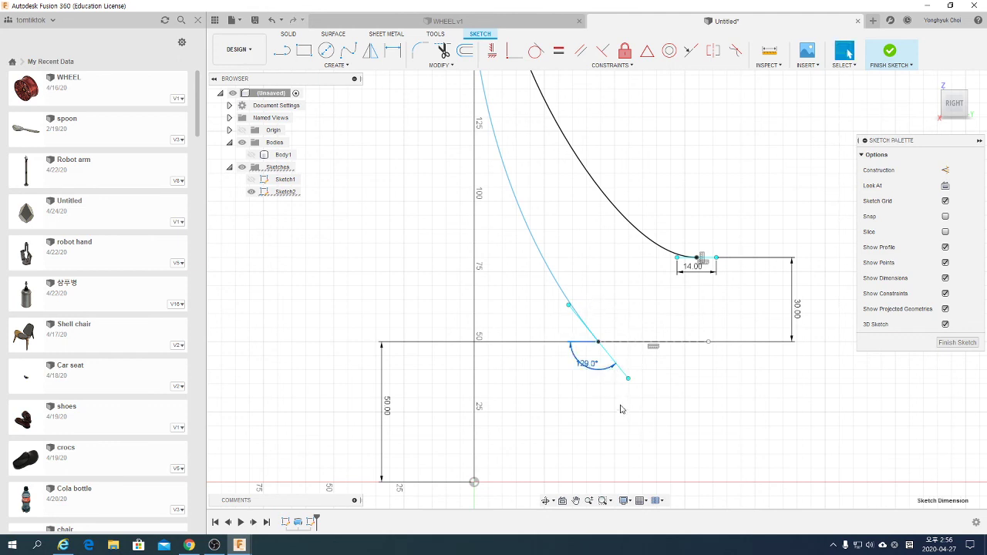
{"action": "double_click", "coordinate": [592, 374]}
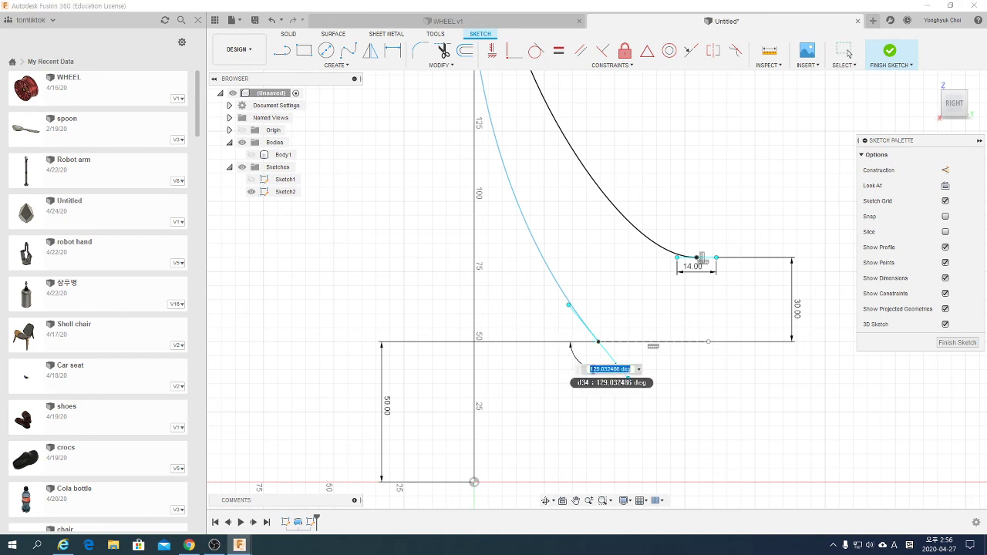
{"action": "key", "text": "Return"}
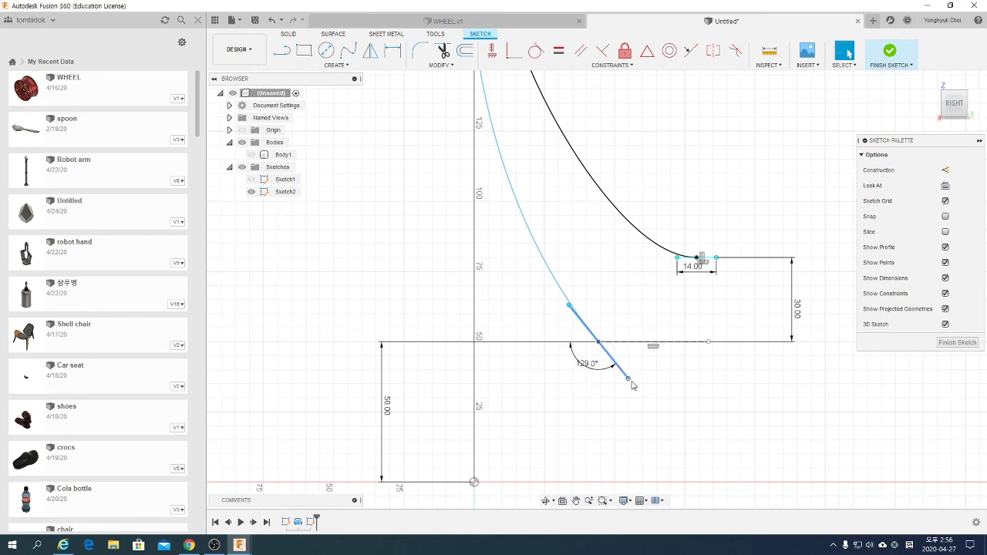
{"action": "left_click_drag", "start_coordinate": [632, 385], "coordinate": [612, 378]}
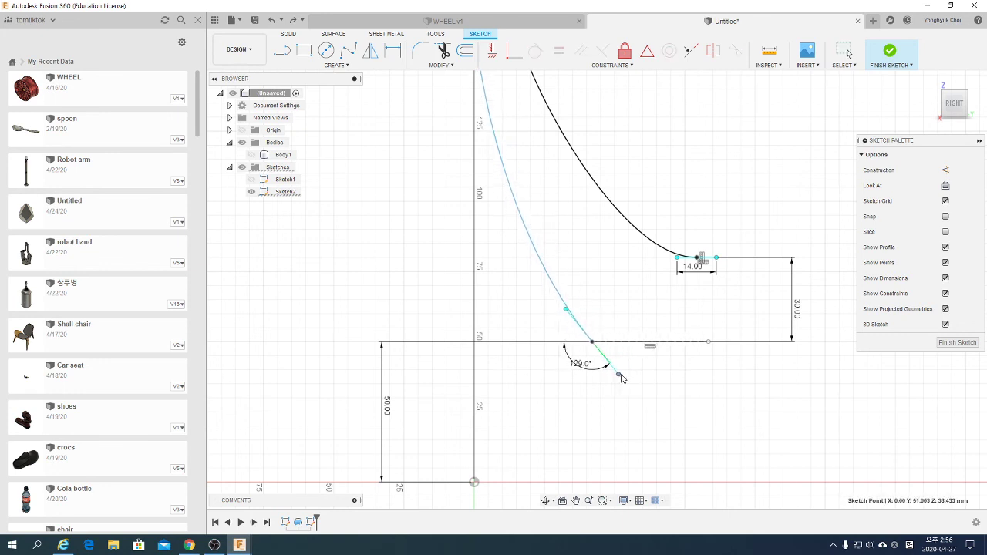
{"action": "left_click_drag", "start_coordinate": [612, 377], "coordinate": [610, 374]}
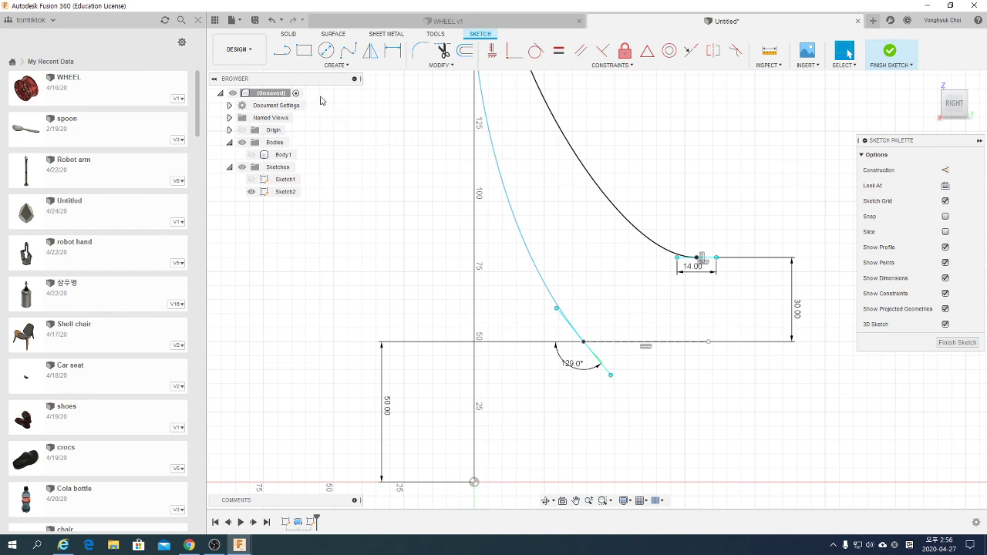
- Dimension the curve's end 35 mm horizontally from the upper profile end and shorten the handle
{"action": "left_click", "coordinate": [393, 50]}
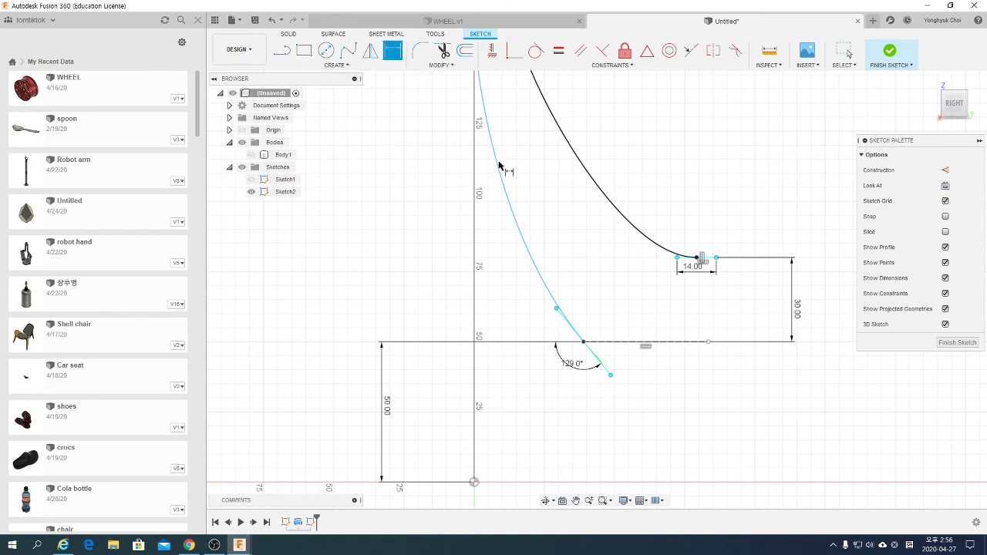
{"action": "left_click", "coordinate": [583, 342]}
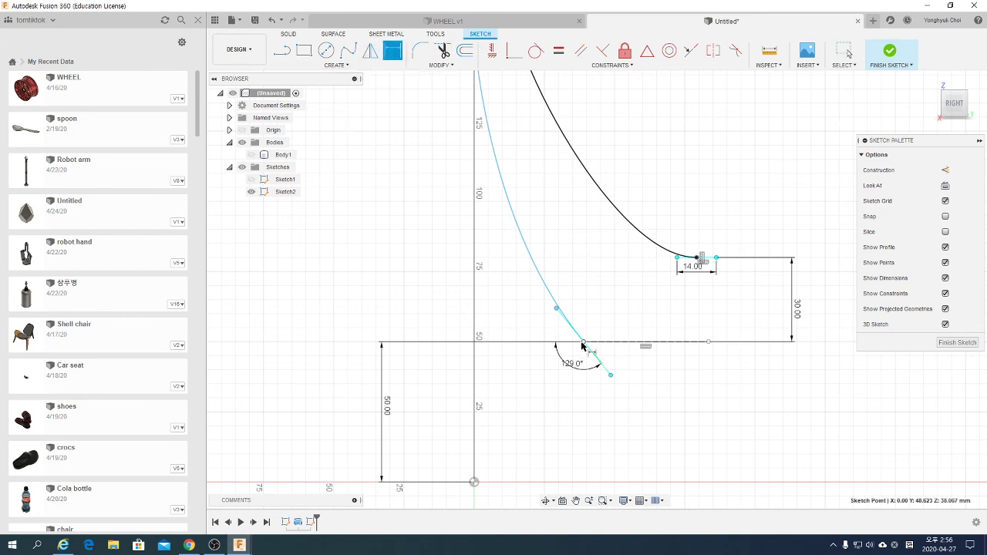
{"action": "left_click", "coordinate": [697, 259]}
{"action": "left_click", "coordinate": [656, 405]}
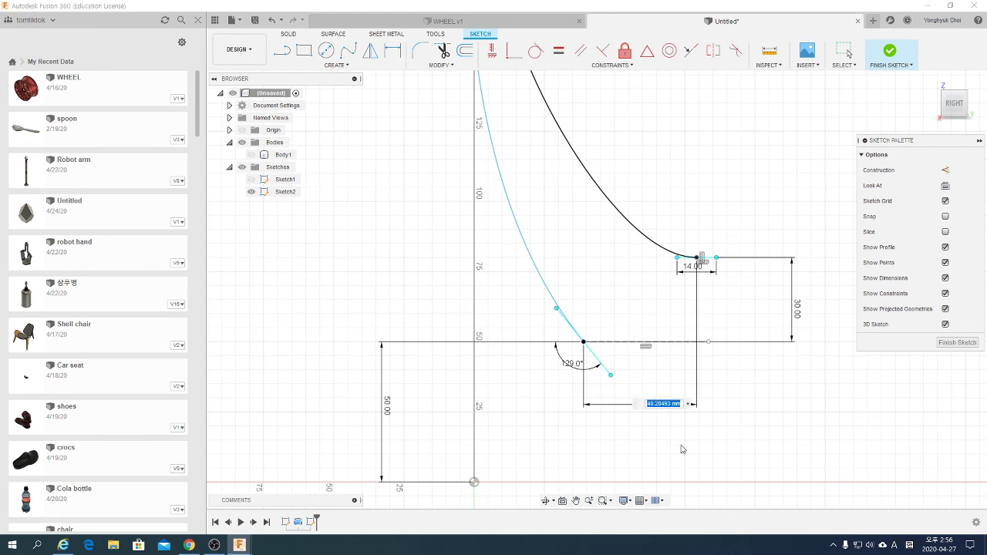
{"action": "type", "text": "35"}
{"action": "key", "text": "Return"}
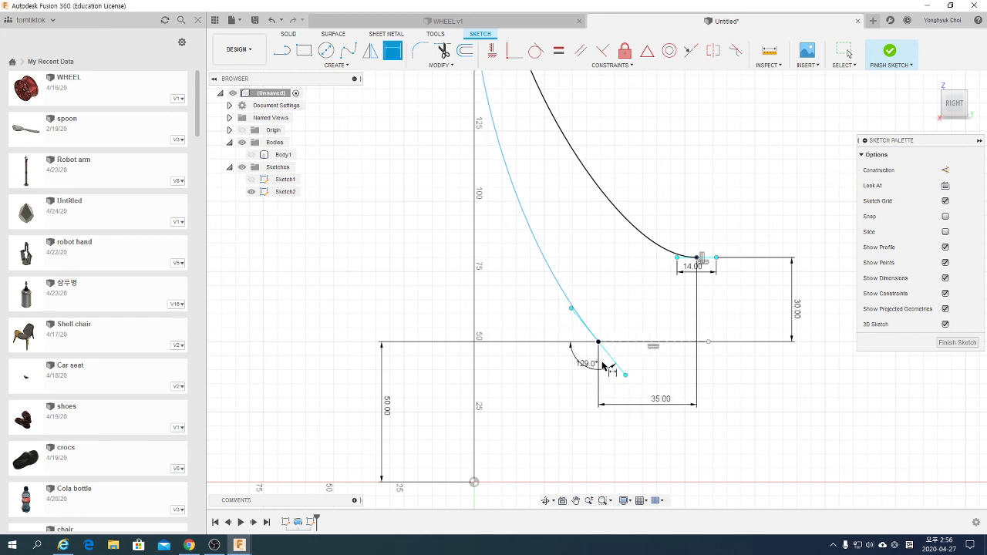
{"action": "left_click", "coordinate": [576, 318]}
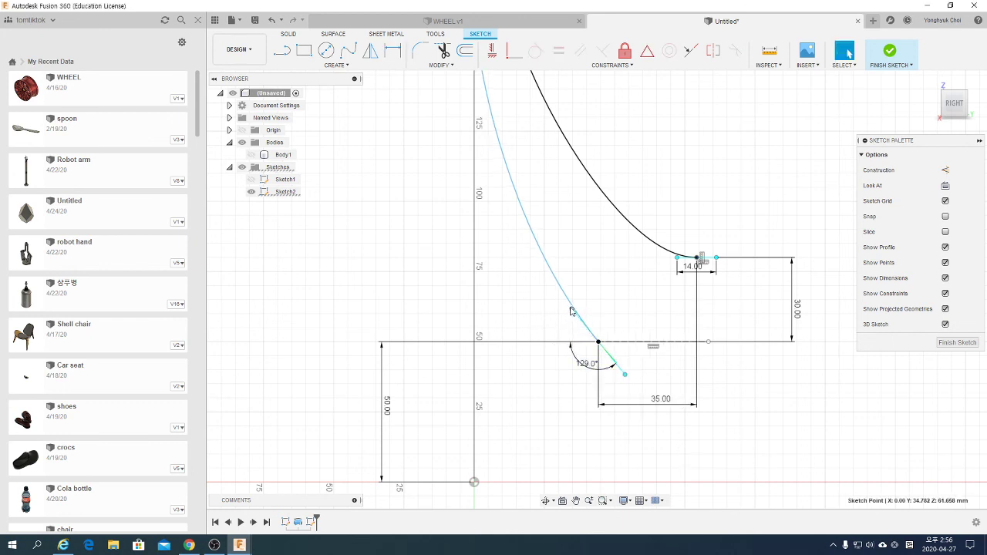
{"action": "left_click", "coordinate": [582, 364]}
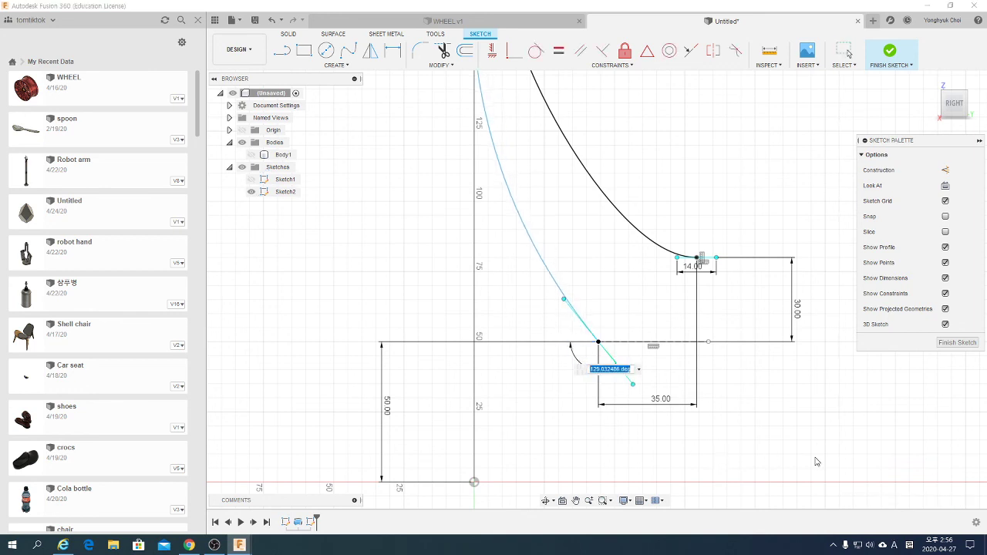
{"action": "key", "text": "Escape"}
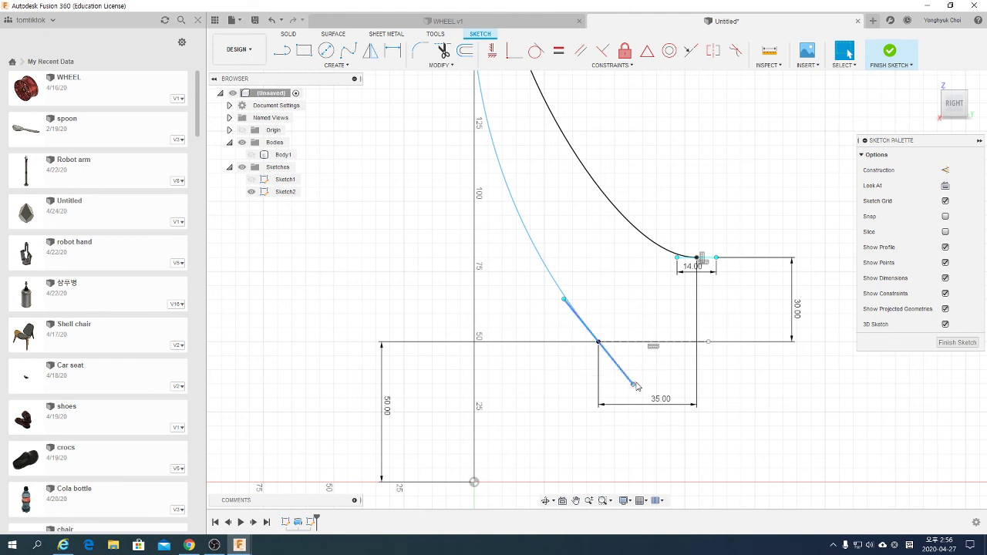
{"action": "left_click_drag", "start_coordinate": [635, 385], "coordinate": [638, 378]}
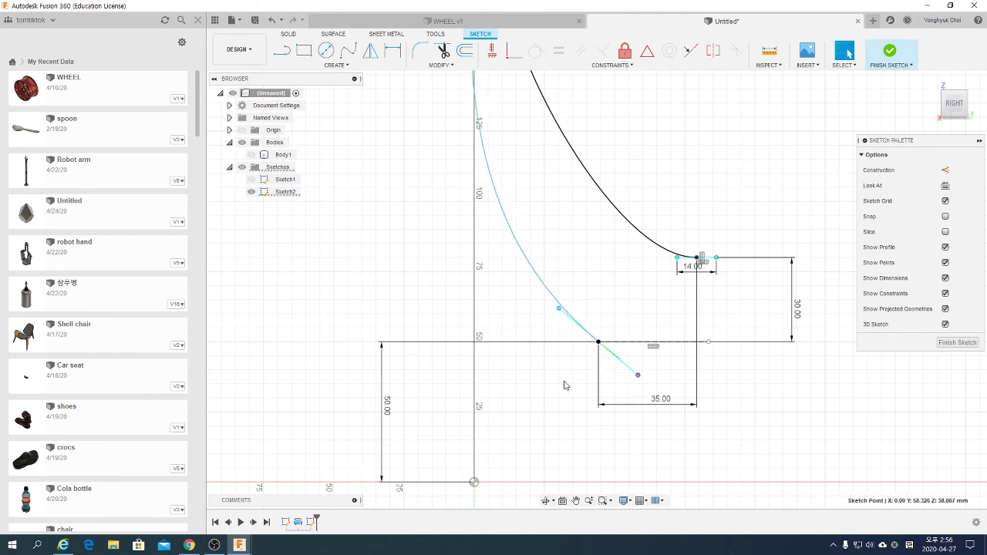
{"action": "scroll", "coordinate": [565, 382], "scroll_direction": "down", "scroll_amount": 1}
{"action": "scroll", "coordinate": [571, 379], "scroll_direction": "down", "scroll_amount": 1}
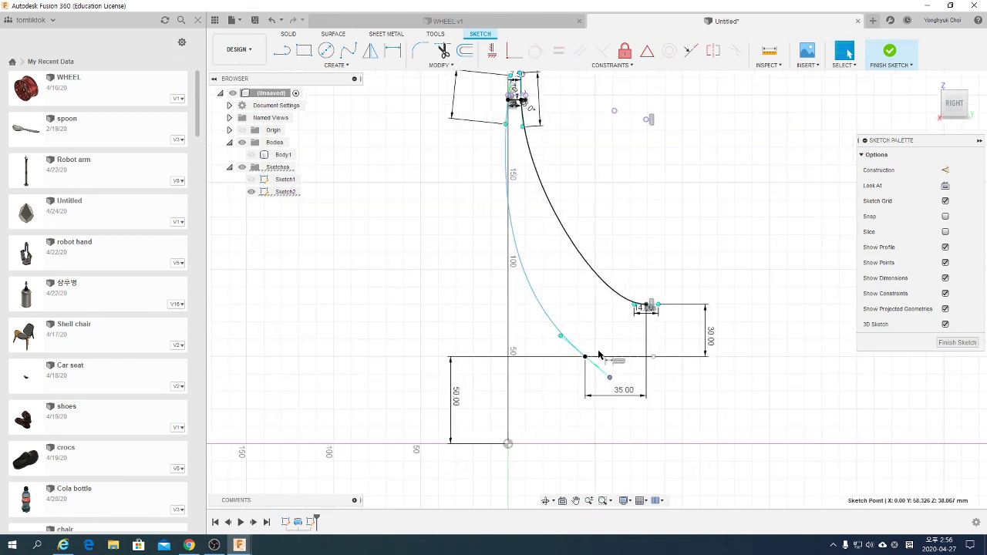
- Set the lower tangent handle's angle to the construction line at 140°
{"action": "key", "text": "d"}
{"action": "left_click", "coordinate": [606, 357]}
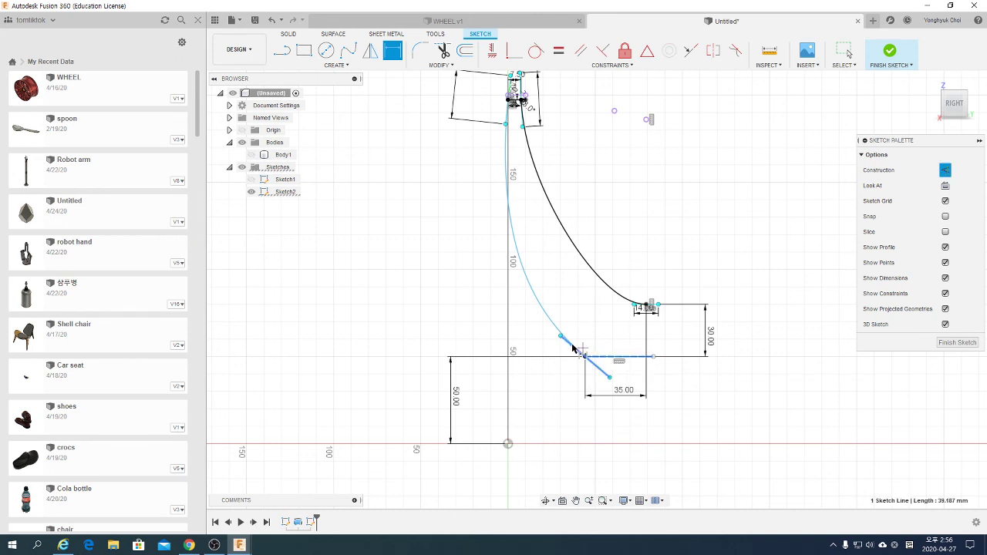
{"action": "left_click", "coordinate": [572, 347]}
{"action": "left_click", "coordinate": [596, 335]}
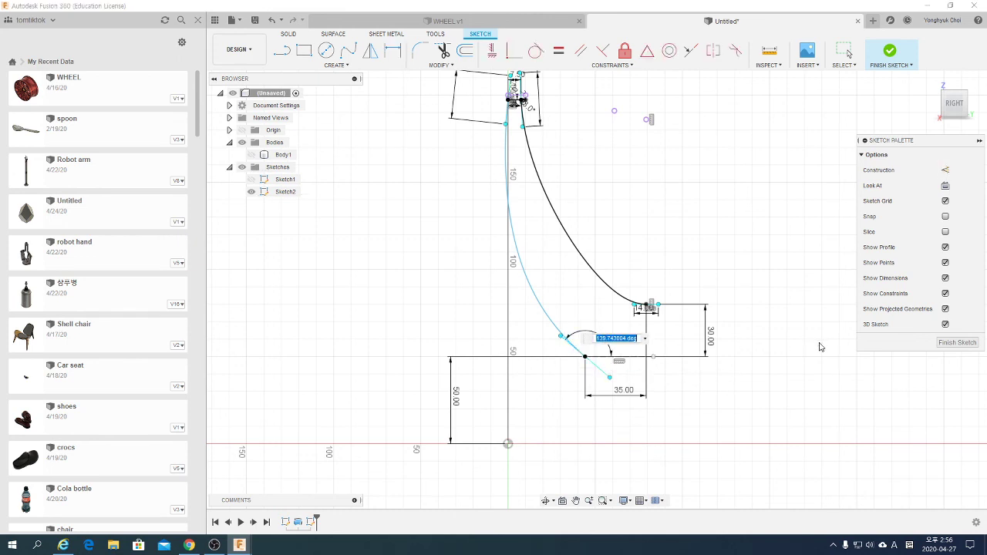
{"action": "type", "text": "140"}
{"action": "key", "text": "Return"}
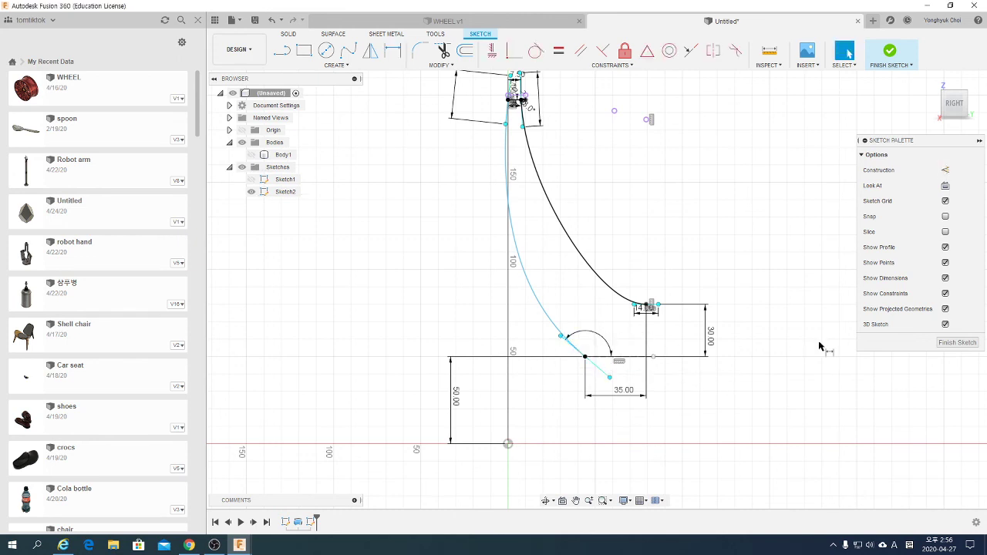
- Dimension the lower tangent handle's length as 37 mm
{"action": "left_click", "coordinate": [605, 373]}
{"action": "left_click", "coordinate": [551, 387]}
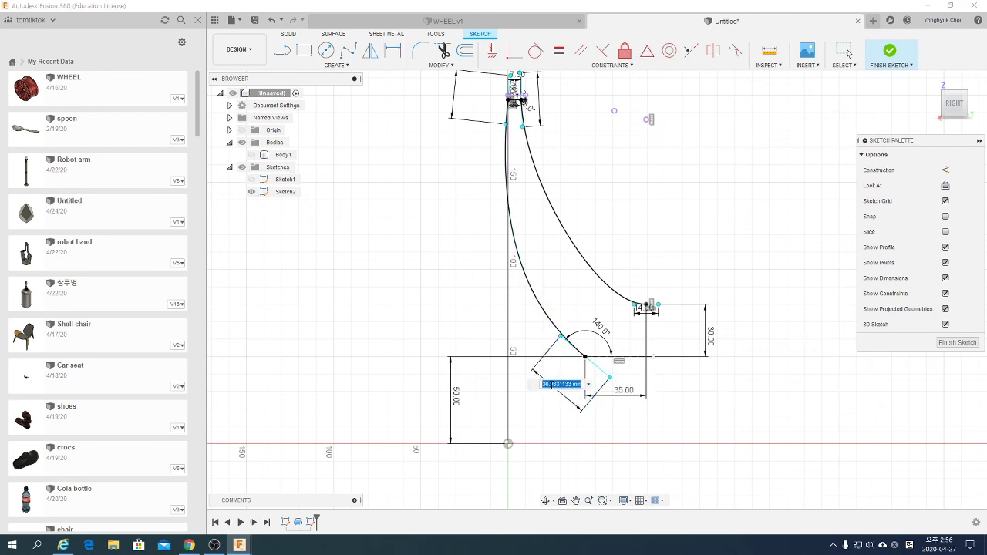
{"action": "type", "text": "37"}
{"action": "key", "text": "Return"}
- Zoom around to check the two curves, then finish Sketch2
{"action": "scroll", "coordinate": [595, 381], "scroll_direction": "down", "scroll_amount": 3}
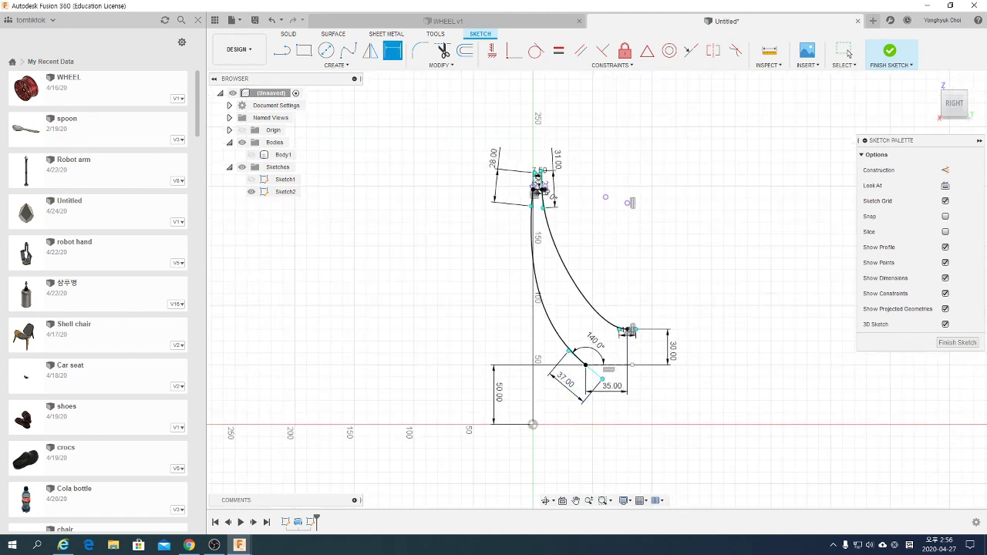
{"action": "scroll", "coordinate": [551, 219], "scroll_direction": "up", "scroll_amount": 2}
{"action": "scroll", "coordinate": [543, 224], "scroll_direction": "up", "scroll_amount": 3}
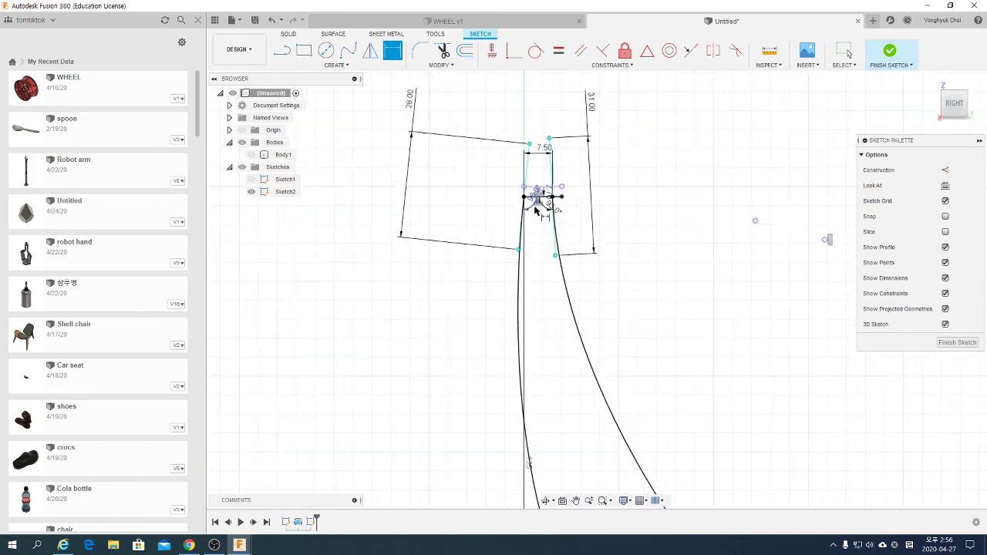
{"action": "scroll", "coordinate": [540, 227], "scroll_direction": "up", "scroll_amount": 3}
{"action": "scroll", "coordinate": [544, 224], "scroll_direction": "down", "scroll_amount": 2}
{"action": "scroll", "coordinate": [546, 216], "scroll_direction": "down", "scroll_amount": 2}
{"action": "scroll", "coordinate": [553, 220], "scroll_direction": "down", "scroll_amount": 2}
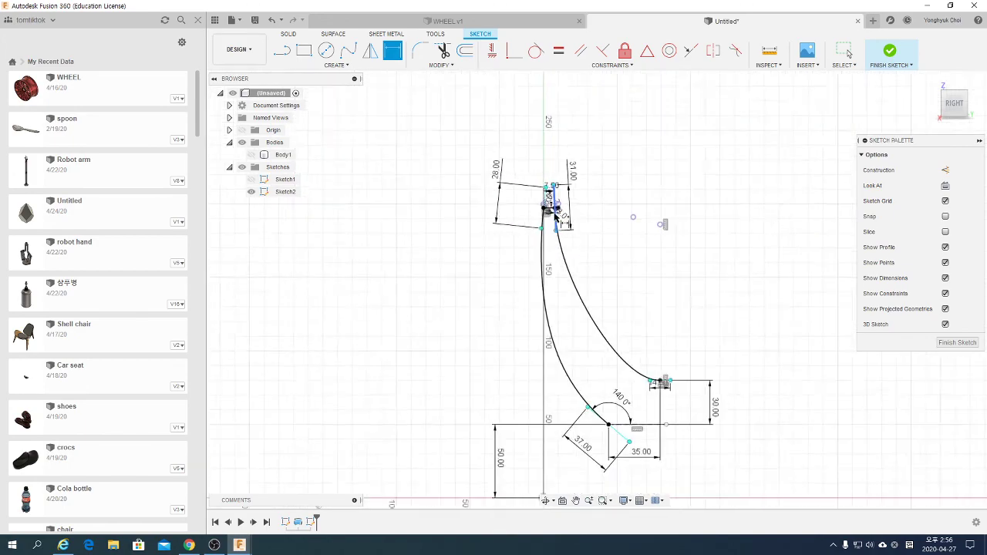
{"action": "scroll", "coordinate": [561, 228], "scroll_direction": "down", "scroll_amount": 2}
{"action": "scroll", "coordinate": [564, 230], "scroll_direction": "up", "scroll_amount": 1}
{"action": "scroll", "coordinate": [564, 230], "scroll_direction": "down", "scroll_amount": 1}
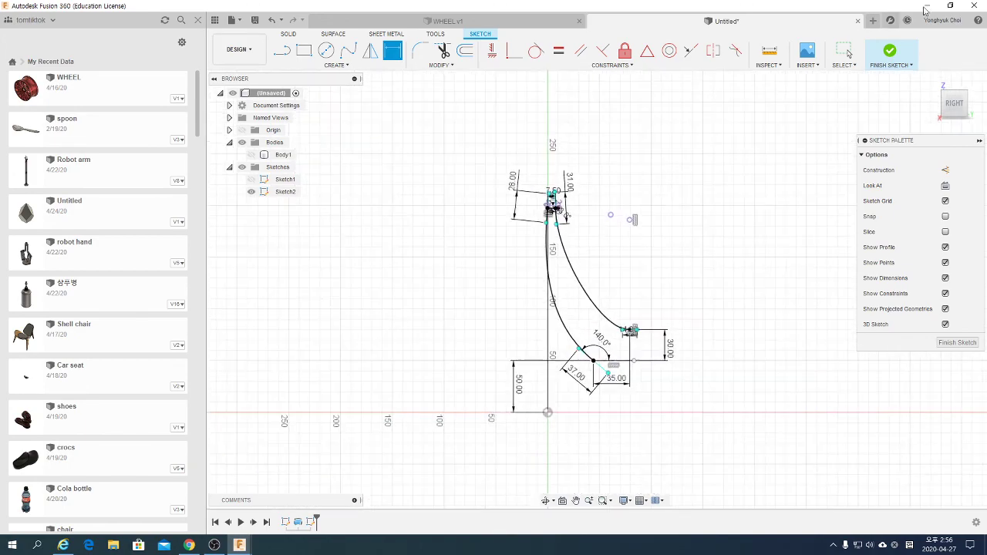
{"action": "left_click", "coordinate": [890, 51]}
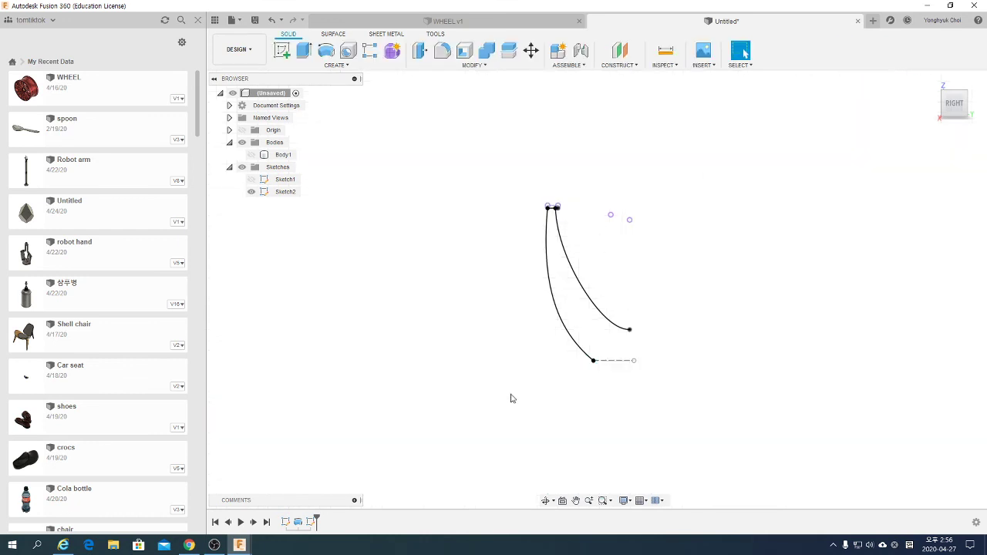
- Zoom and orbit slightly to view the two finished curves at an angle
{"action": "scroll", "coordinate": [526, 205], "scroll_direction": "up", "scroll_amount": 2}
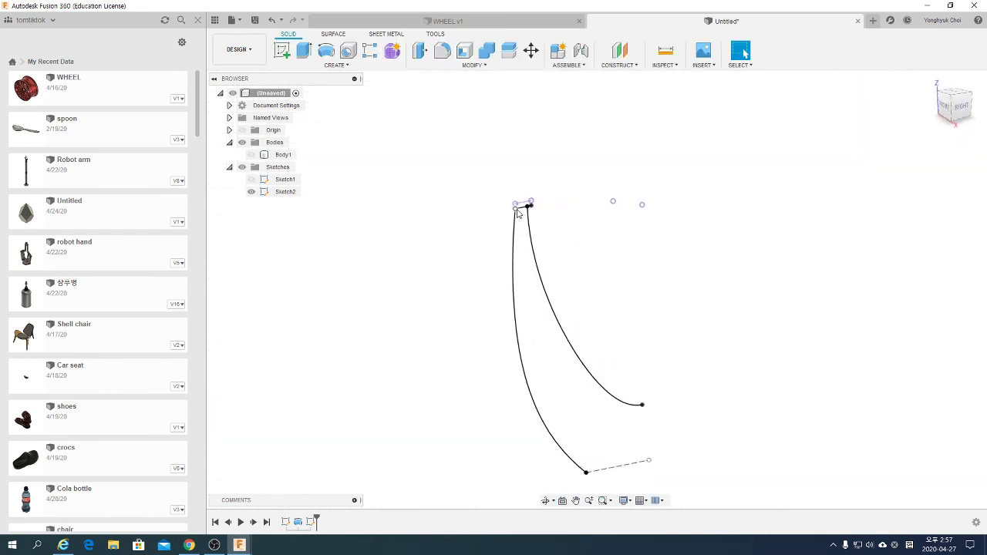
{"action": "scroll", "coordinate": [521, 202], "scroll_direction": "up", "scroll_amount": 2}
{"action": "scroll", "coordinate": [539, 200], "scroll_direction": "down", "scroll_amount": 2}
{"action": "scroll", "coordinate": [553, 269], "scroll_direction": "up", "scroll_amount": 2}
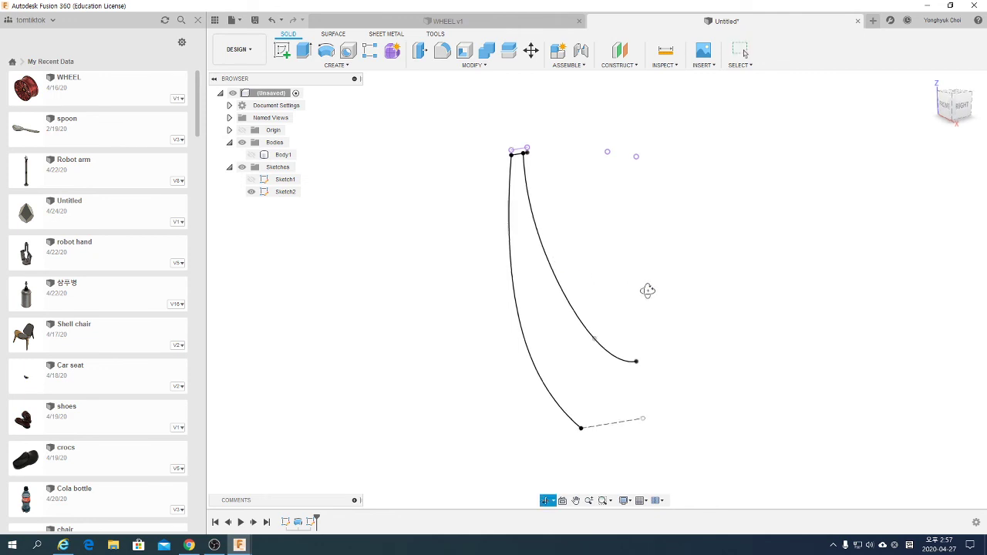
{"action": "middle_click_drag", "start_coordinate": [648, 289], "coordinate": [644, 289], "text": "shift"}
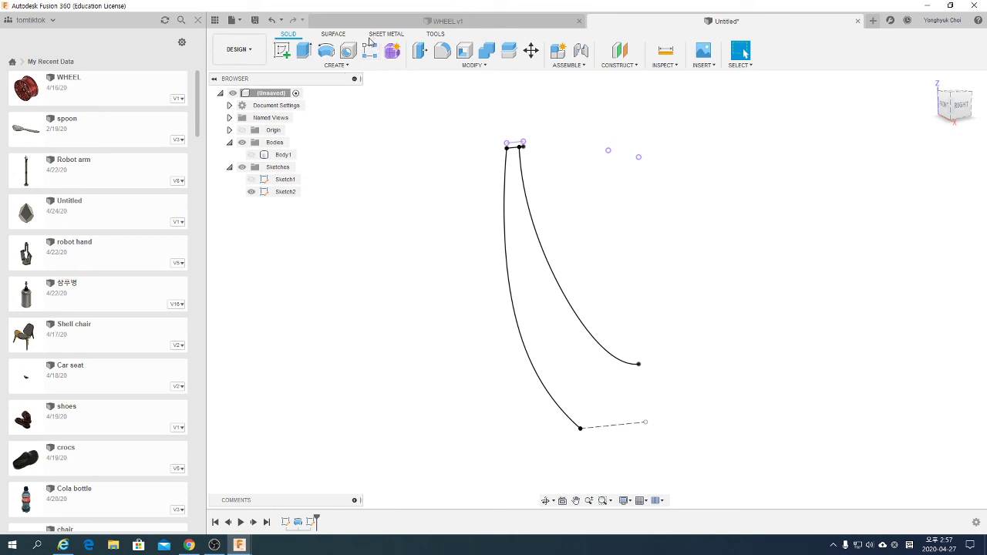
- Start a surface Revolve with both curves as profiles about the vertical origin axis
{"action": "left_click", "coordinate": [332, 35]}
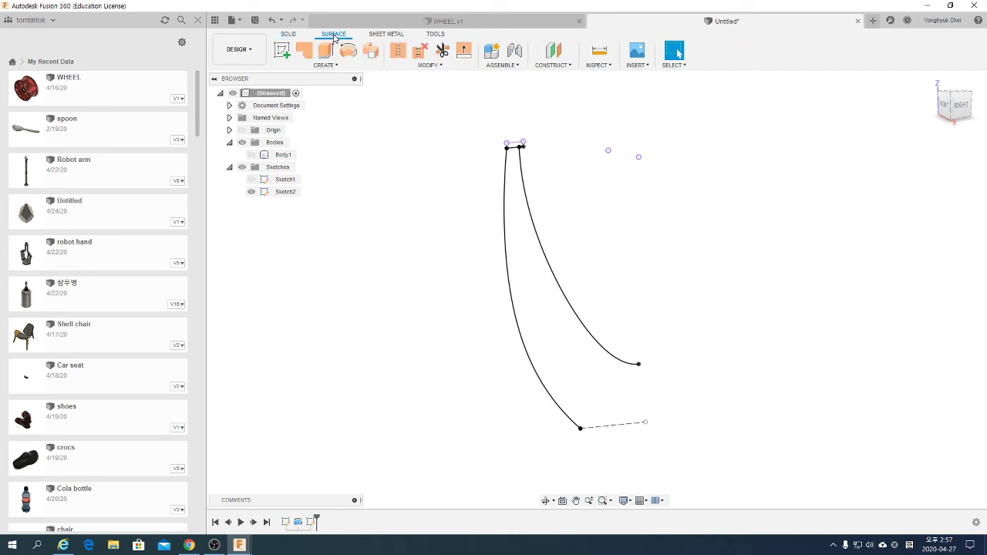
{"action": "scroll", "coordinate": [390, 179], "scroll_direction": "down", "scroll_amount": 3}
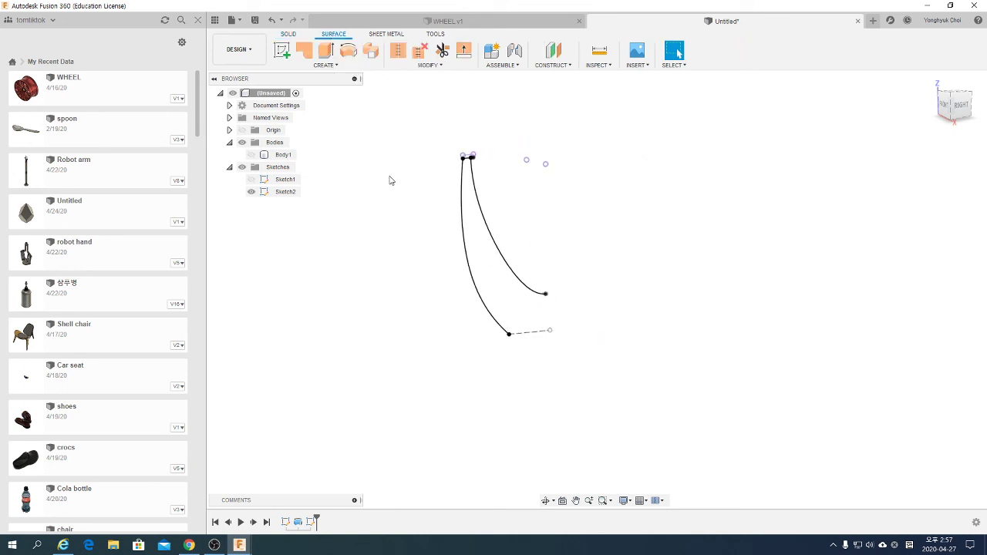
{"action": "left_click", "coordinate": [347, 51]}
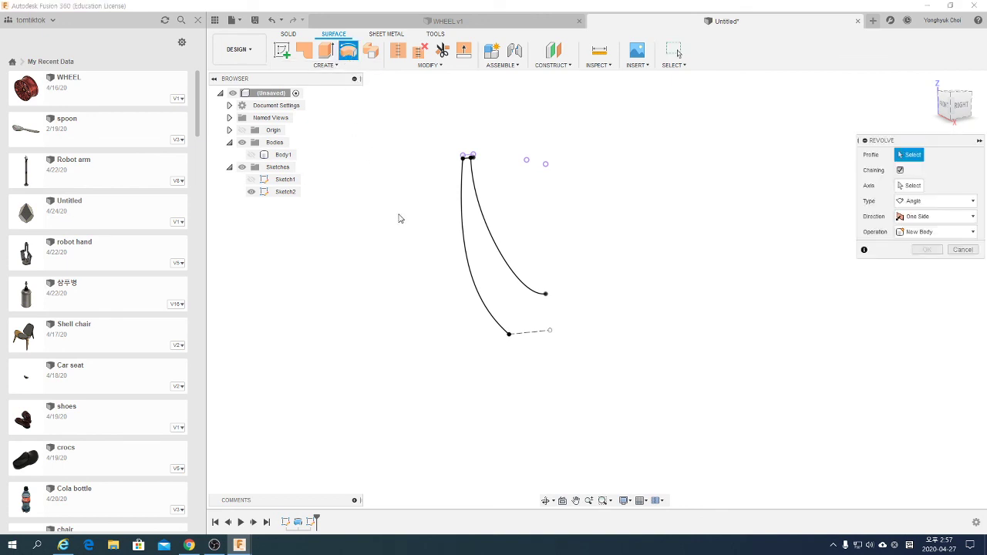
{"action": "left_click", "coordinate": [466, 258]}
{"action": "left_click", "coordinate": [494, 243]}
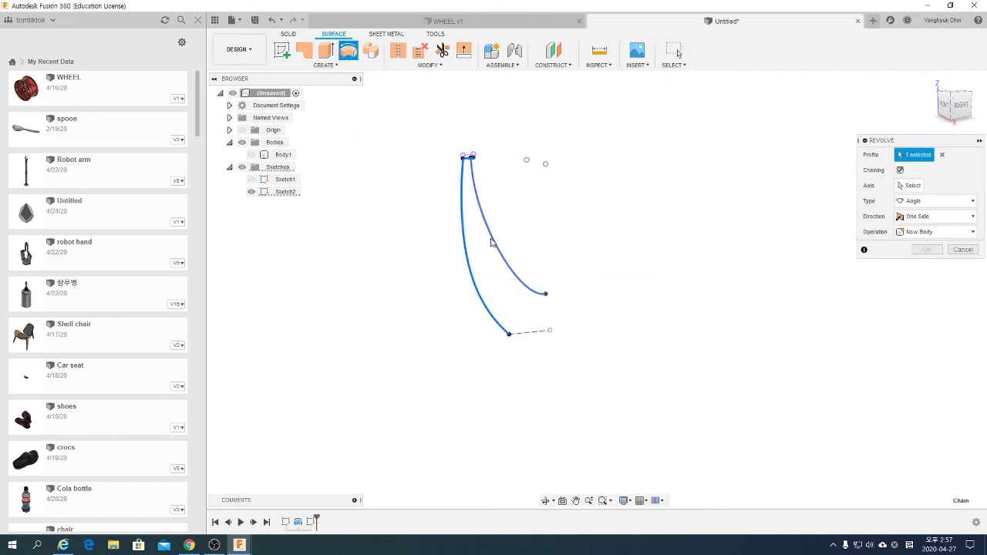
{"action": "left_click", "coordinate": [911, 189]}
{"action": "left_click", "coordinate": [515, 383]}
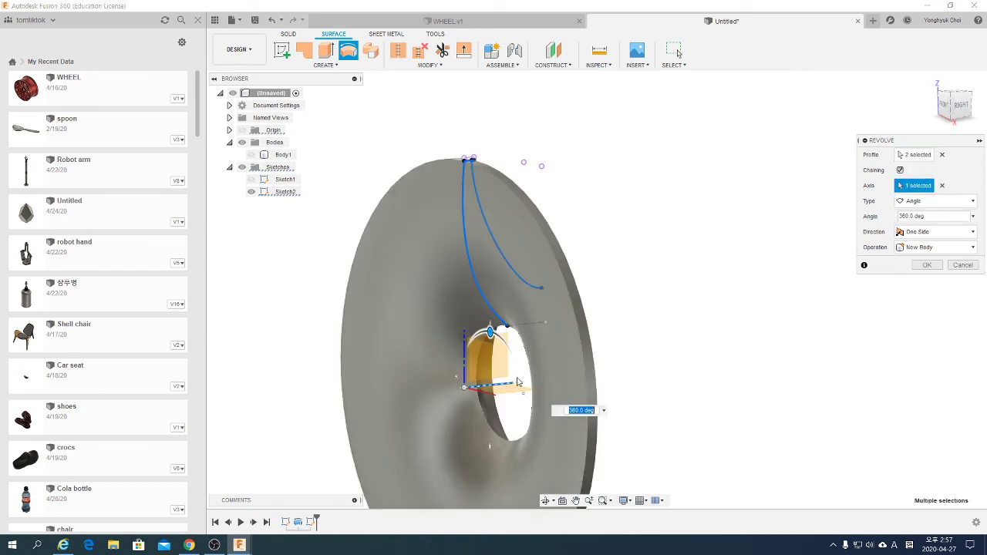
- Set the revolve angle to 22.5° and orbit to inspect the previewed wedge
{"action": "scroll", "coordinate": [646, 303], "scroll_direction": "down", "scroll_amount": 2}
{"action": "left_click", "coordinate": [944, 103]}
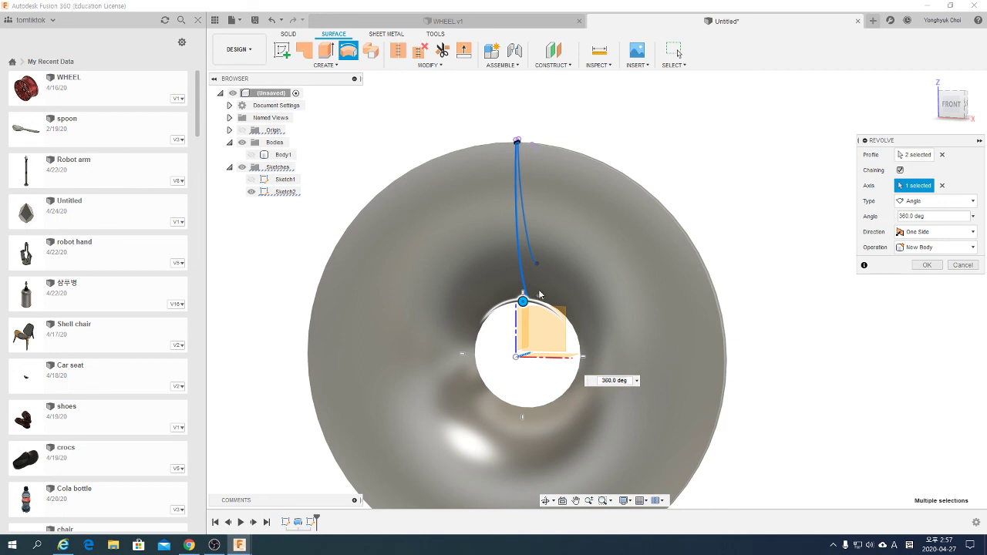
{"action": "left_click", "coordinate": [950, 107]}
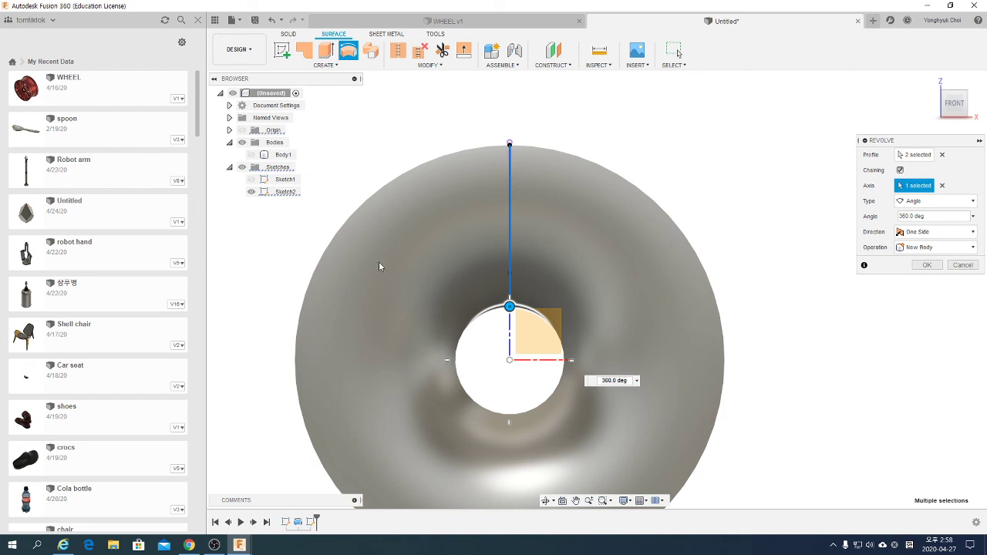
{"action": "left_click", "coordinate": [937, 216]}
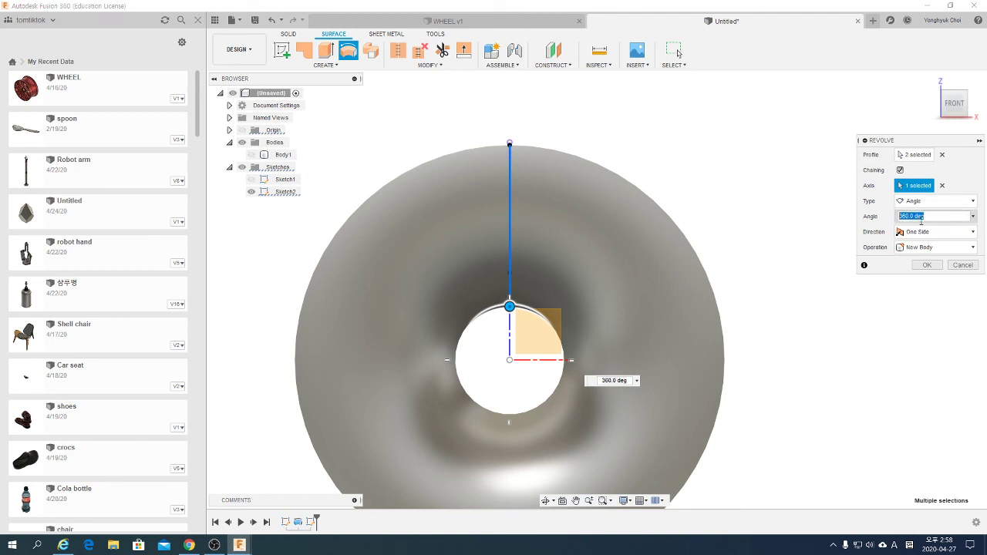
{"action": "type", "text": "22.5"}
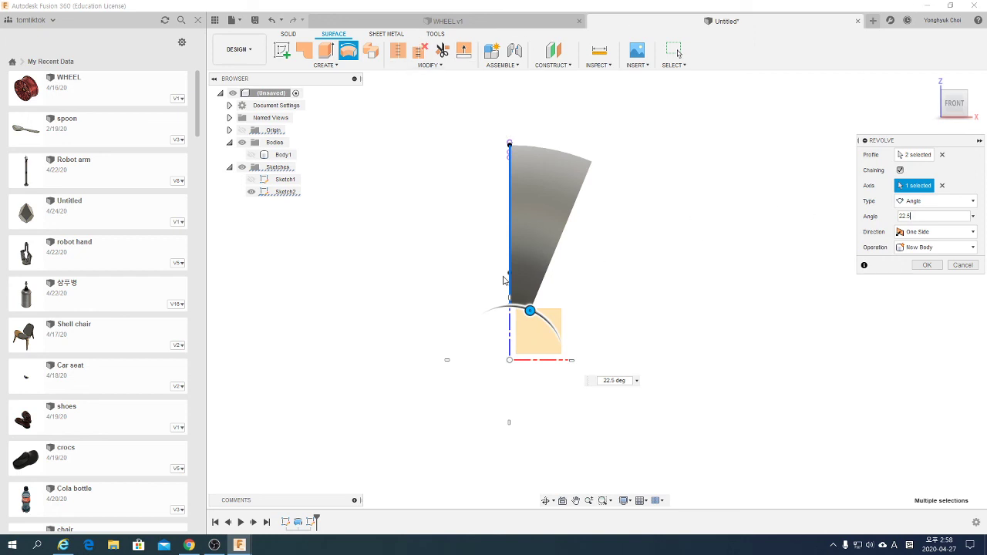
{"action": "middle_click_drag", "start_coordinate": [636, 256], "coordinate": [604, 263], "text": "shift"}
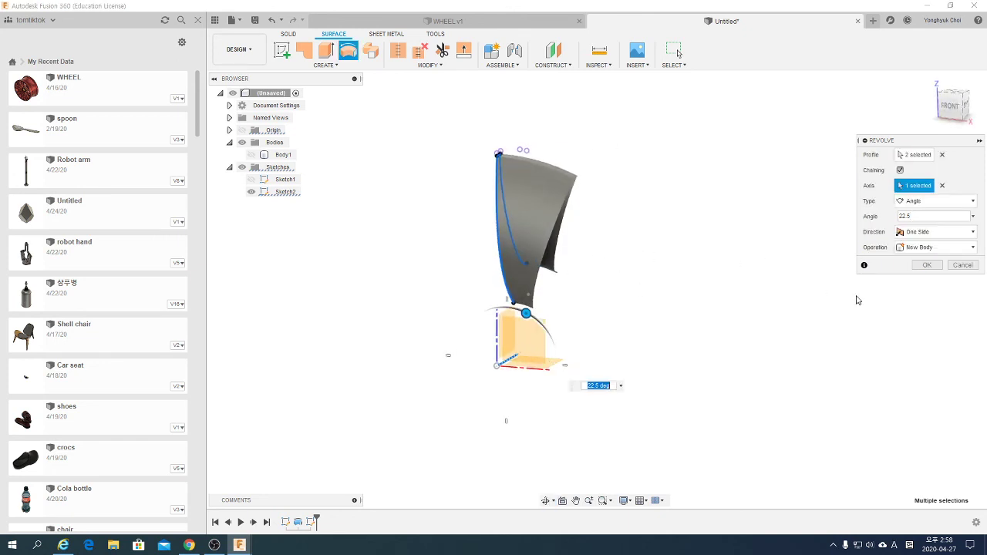
- Commit the 22.5° surface revolve and inspect the resulting Body2 surface
{"action": "left_click", "coordinate": [928, 265]}
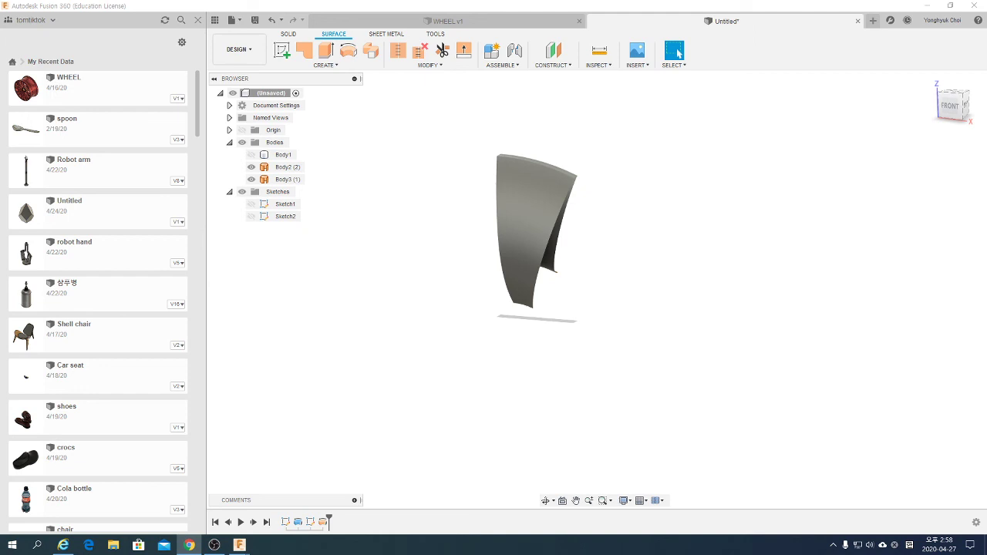
{"action": "left_click", "coordinate": [713, 232]}
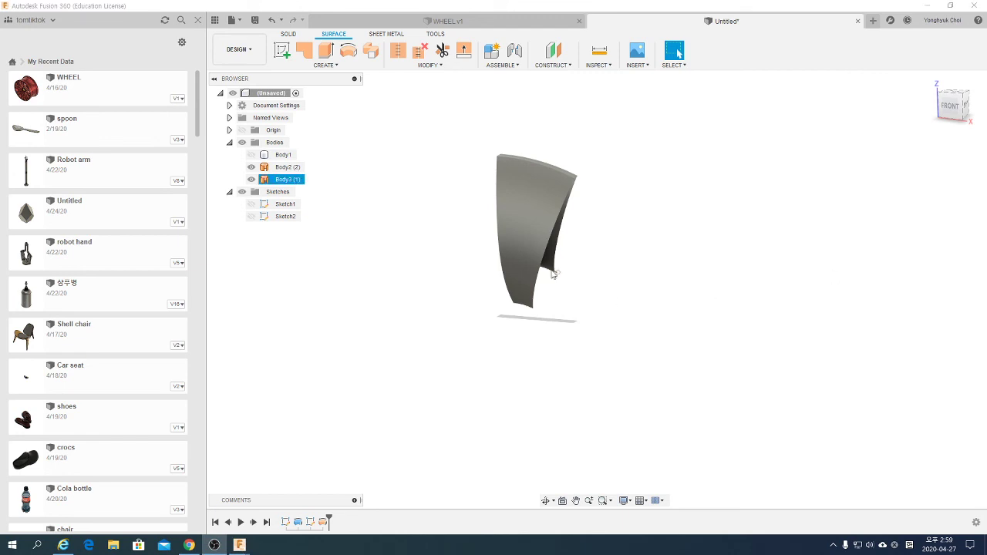
{"action": "left_click", "coordinate": [287, 166]}
{"action": "left_click", "coordinate": [456, 154]}
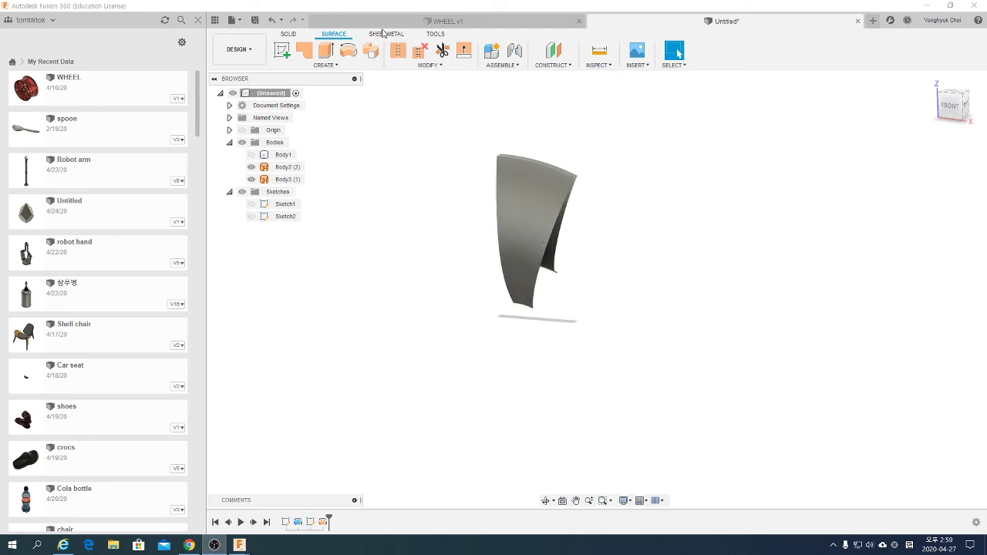
- Switch to the WHEEL v1 design and start a sketch on a vertical origin plane
{"action": "left_click", "coordinate": [382, 25]}
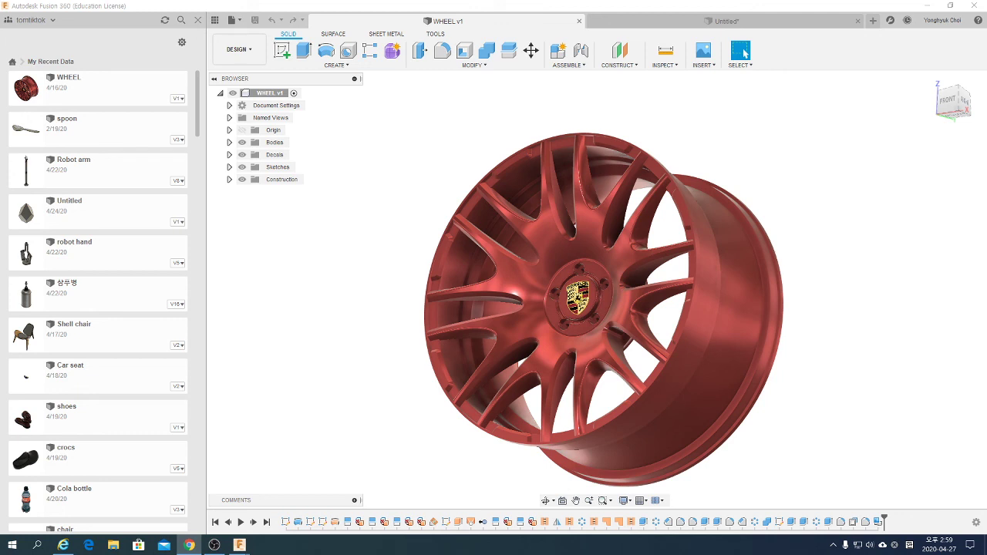
{"action": "left_click", "coordinate": [745, 52]}
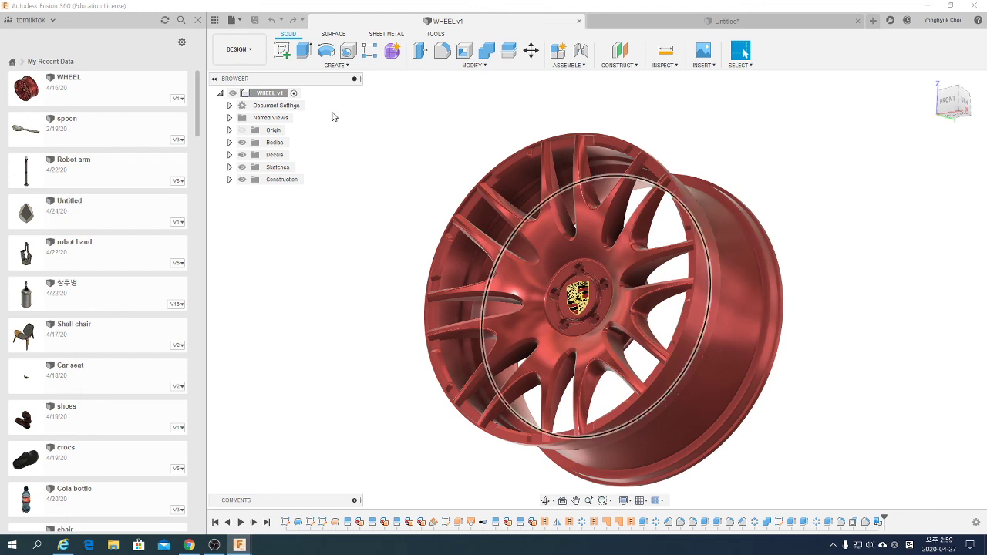
{"action": "left_click", "coordinate": [282, 50]}
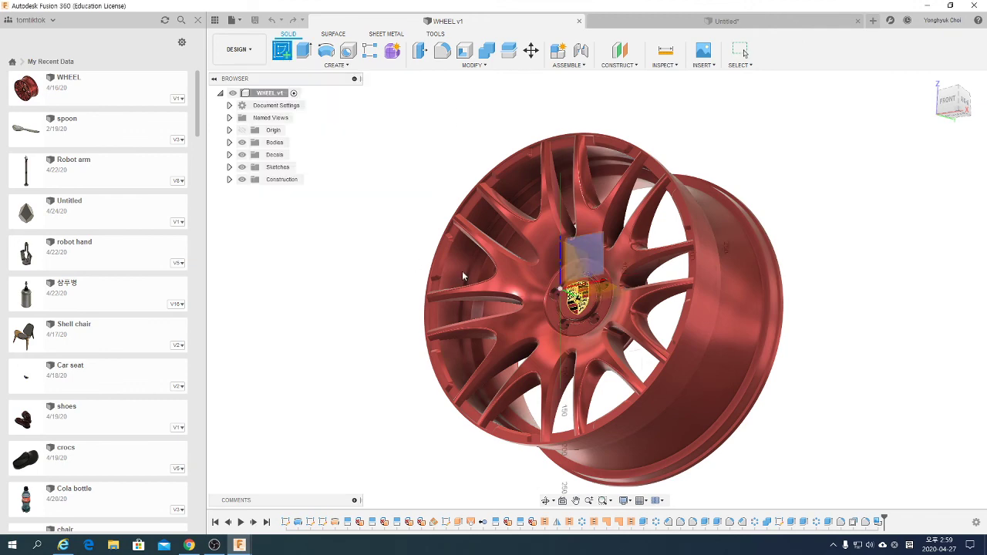
{"action": "left_click", "coordinate": [582, 266]}
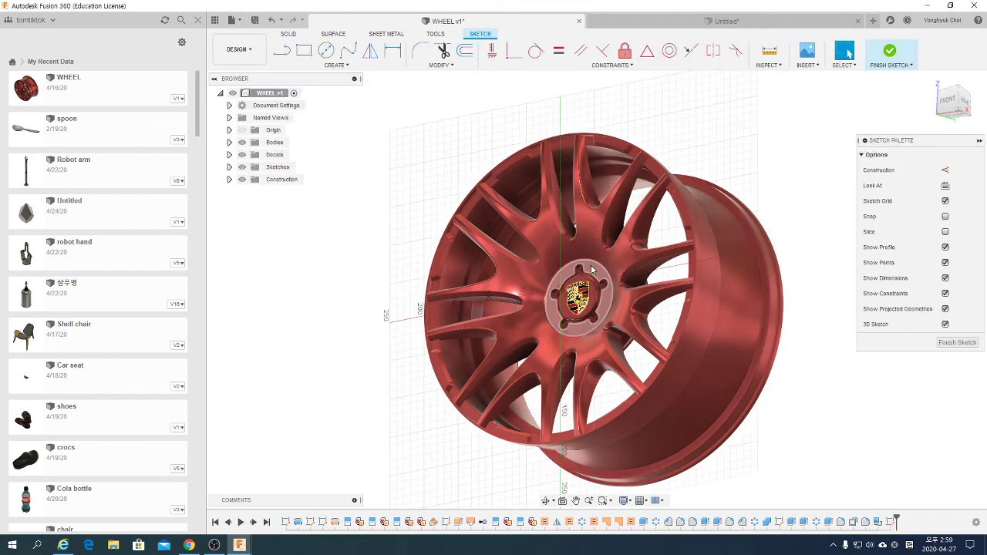
- Back in the Untitled design, start Sketch3 on the front origin plane and view it head-on
{"action": "left_click", "coordinate": [670, 27]}
{"action": "left_click", "coordinate": [282, 50]}
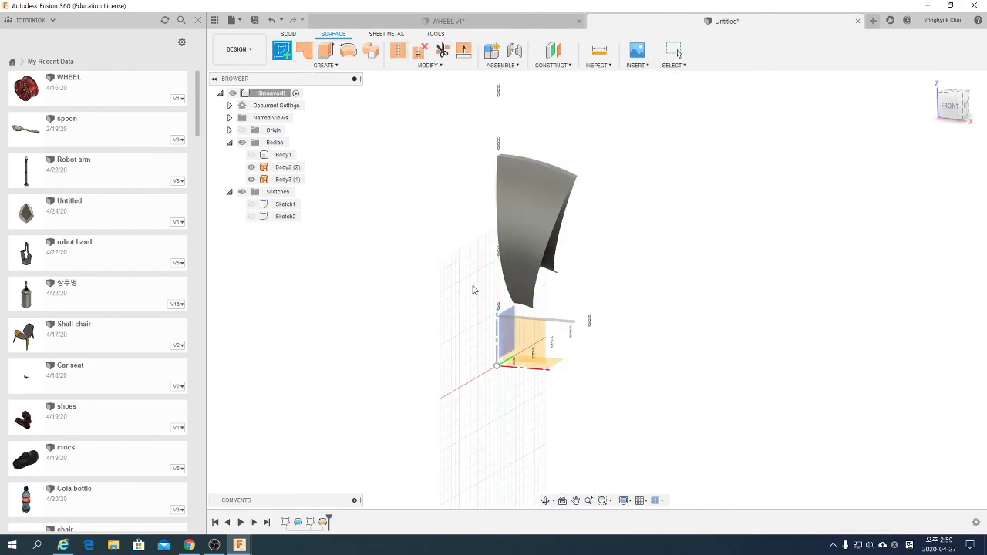
{"action": "left_click", "coordinate": [519, 340]}
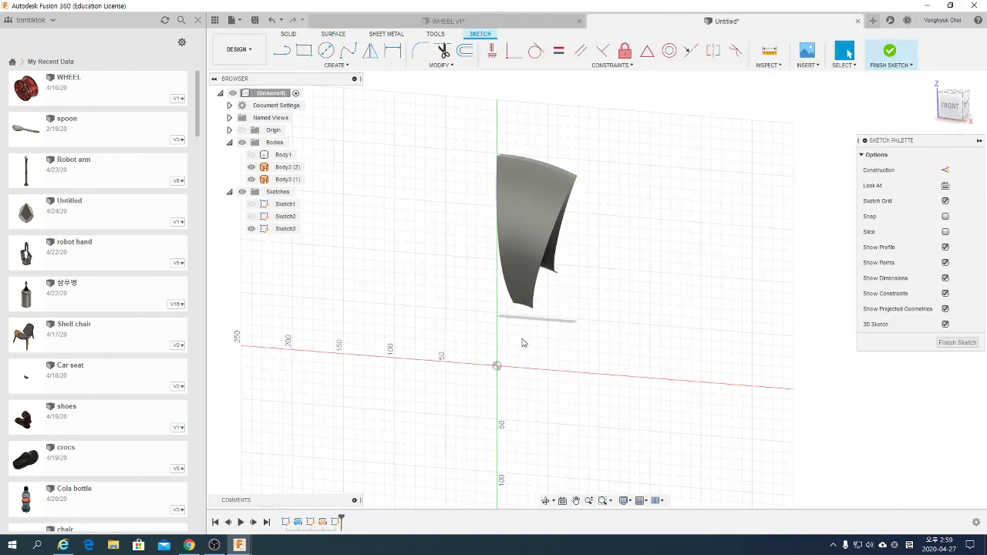
{"action": "left_click", "coordinate": [946, 185]}
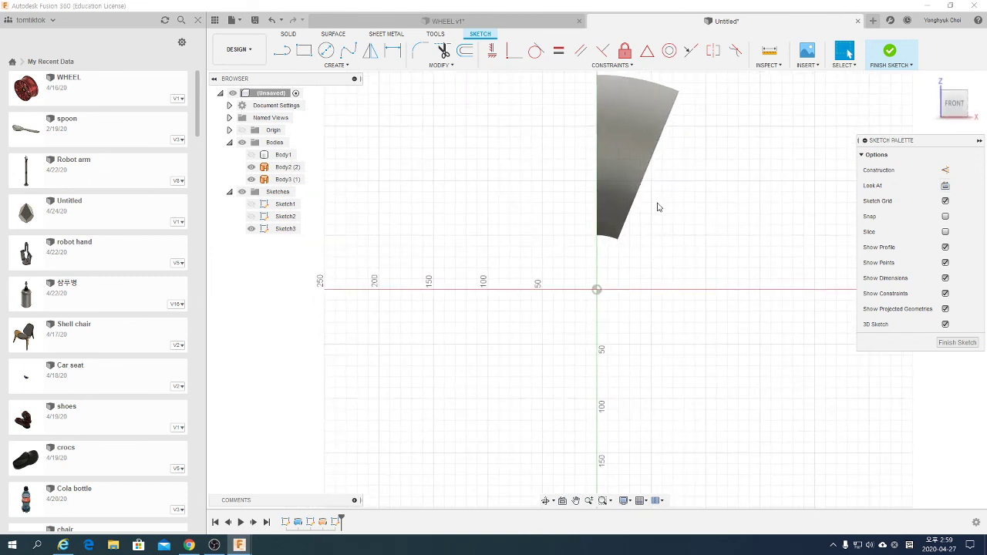
{"action": "scroll", "coordinate": [601, 430], "scroll_direction": "down", "scroll_amount": 2}
{"action": "scroll", "coordinate": [616, 297], "scroll_direction": "up", "scroll_amount": 2}
{"action": "scroll", "coordinate": [655, 216], "scroll_direction": "up", "scroll_amount": 1}
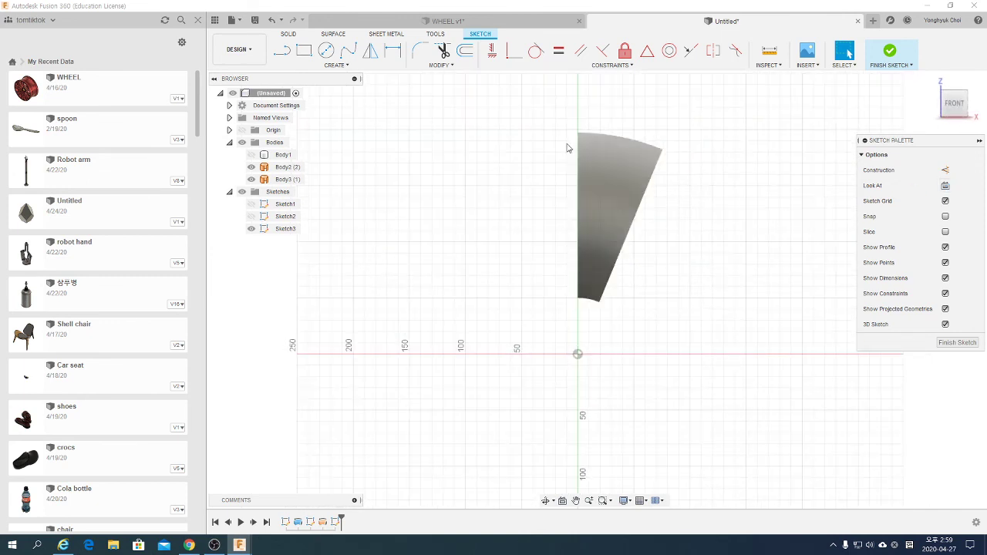
{"action": "left_click", "coordinate": [598, 174]}
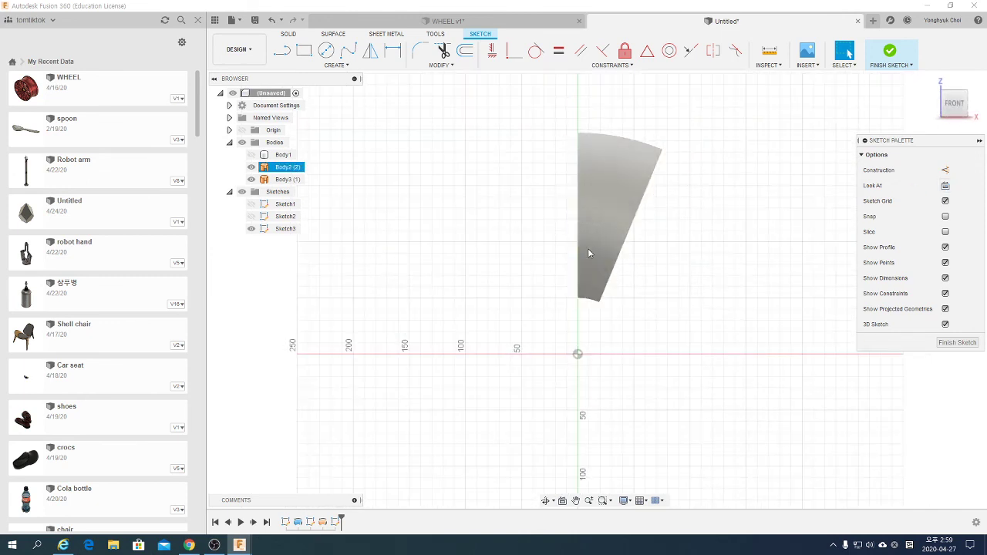
- Draw a vertical line and an angled line up to the right, both from the sketch origin
{"action": "left_click", "coordinate": [282, 50]}
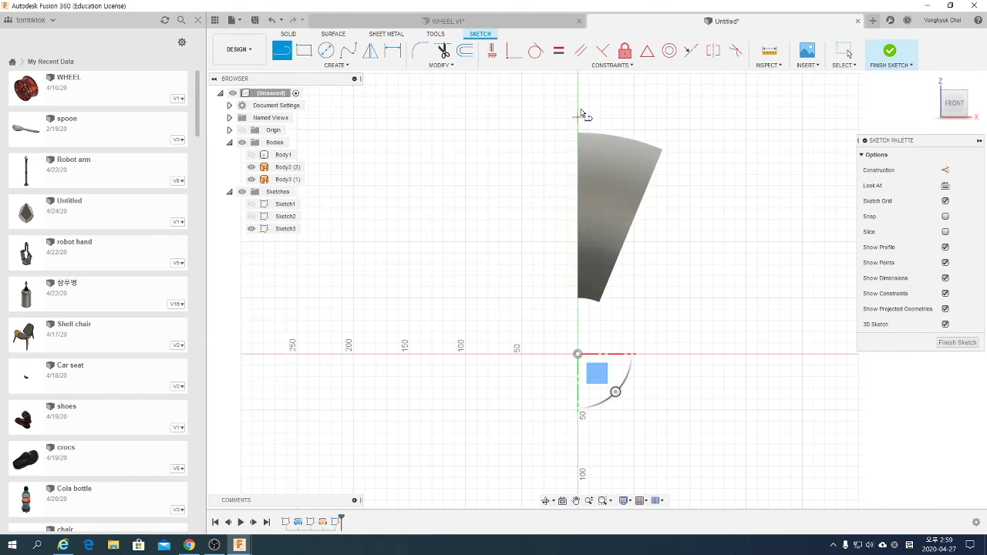
{"action": "left_click", "coordinate": [578, 353]}
{"action": "left_click", "coordinate": [578, 81]}
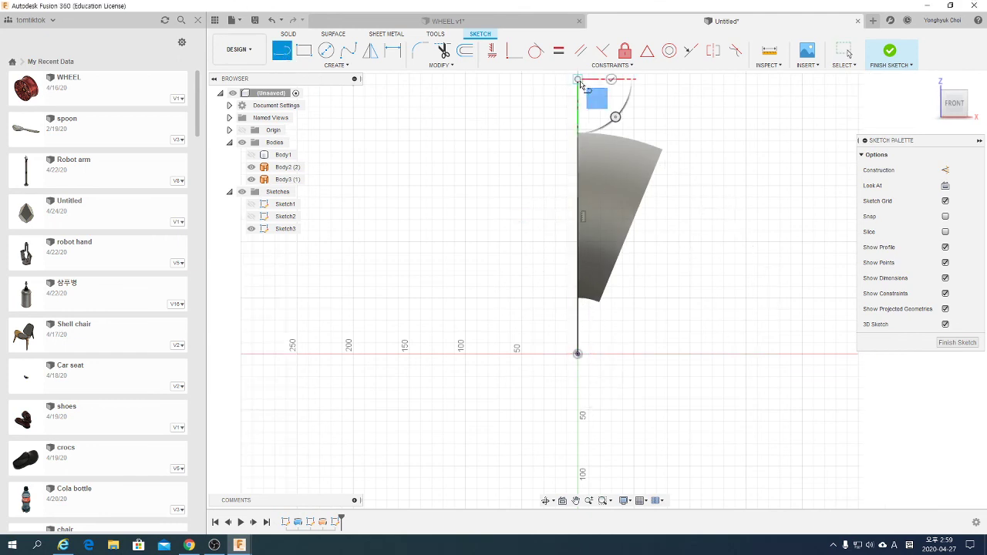
{"action": "key", "text": "Escape"}
{"action": "left_click", "coordinate": [578, 354]}
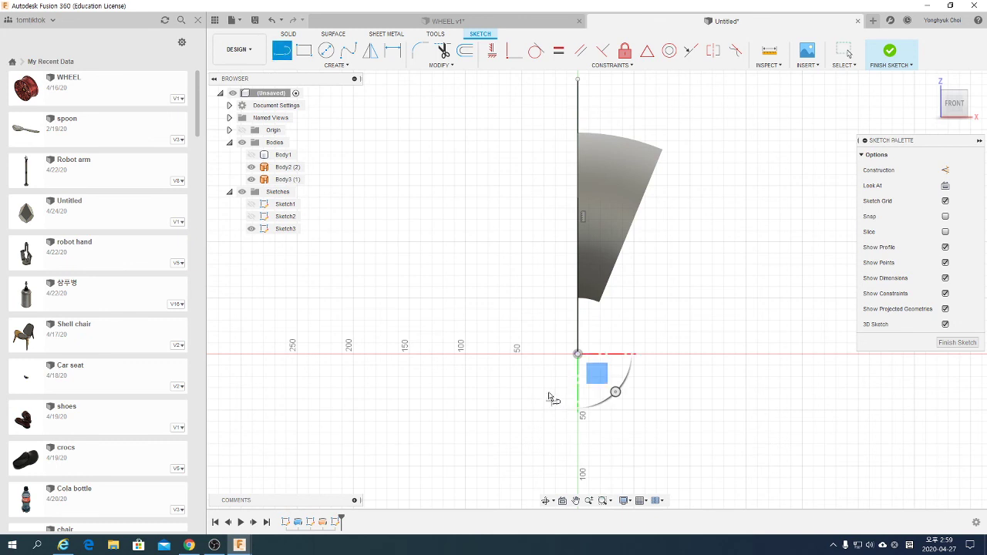
{"action": "left_click", "coordinate": [712, 110]}
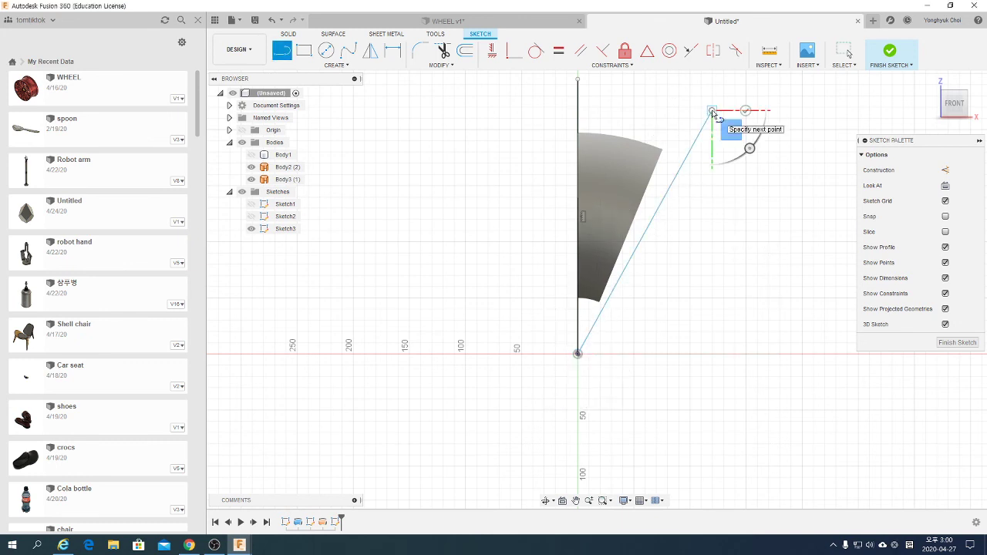
{"action": "key", "text": "Escape"}
- Convert both lines into dashed construction lines
{"action": "left_click", "coordinate": [579, 108]}
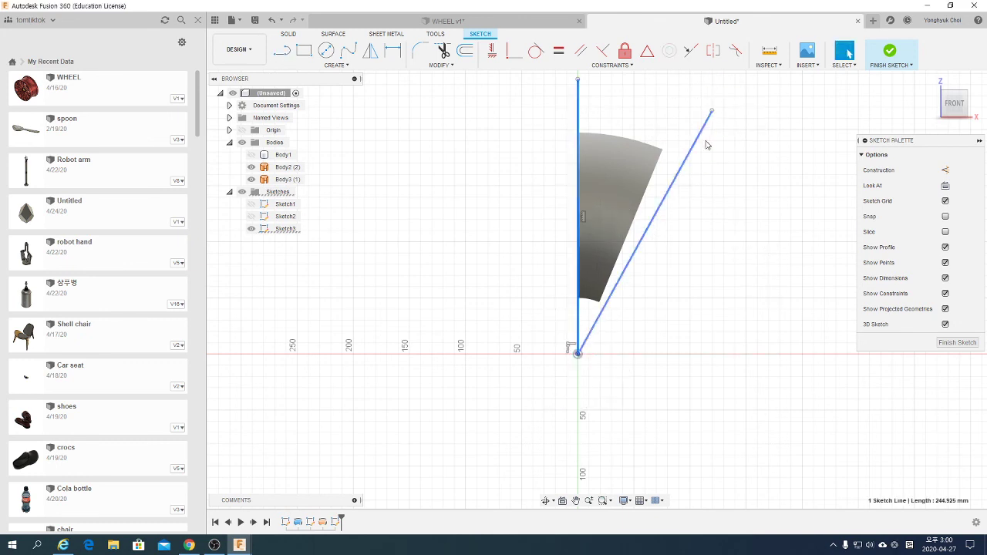
{"action": "left_click", "coordinate": [697, 142], "text": "shift"}
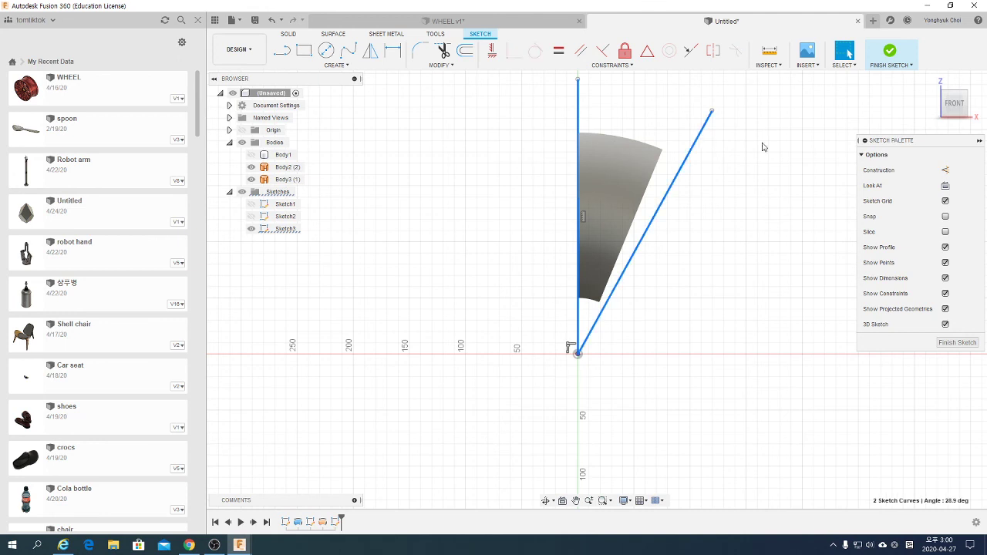
{"action": "left_click", "coordinate": [946, 171]}
{"action": "left_click", "coordinate": [781, 179]}
{"action": "scroll", "coordinate": [569, 257], "scroll_direction": "up", "scroll_amount": 2}
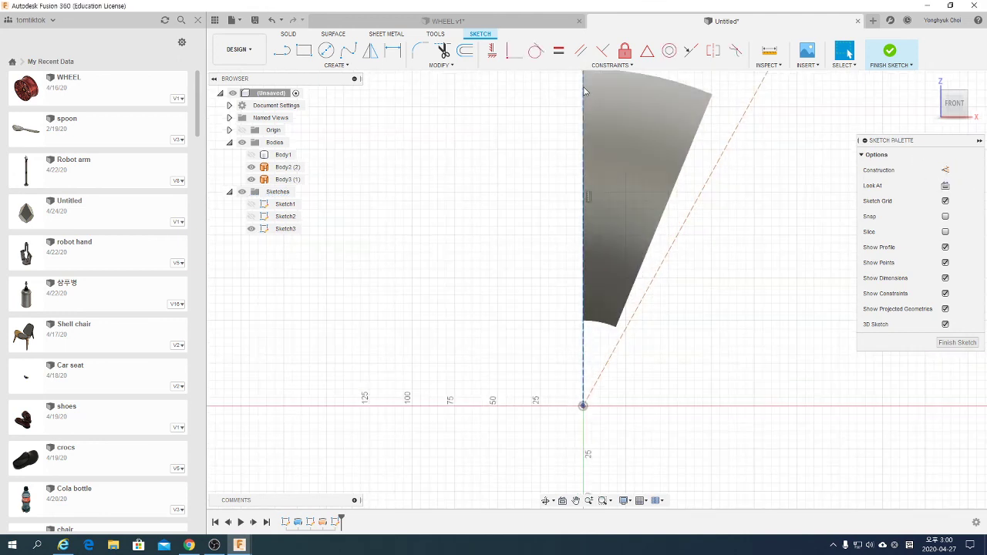
{"action": "scroll", "coordinate": [568, 350], "scroll_direction": "down", "scroll_amount": 2}
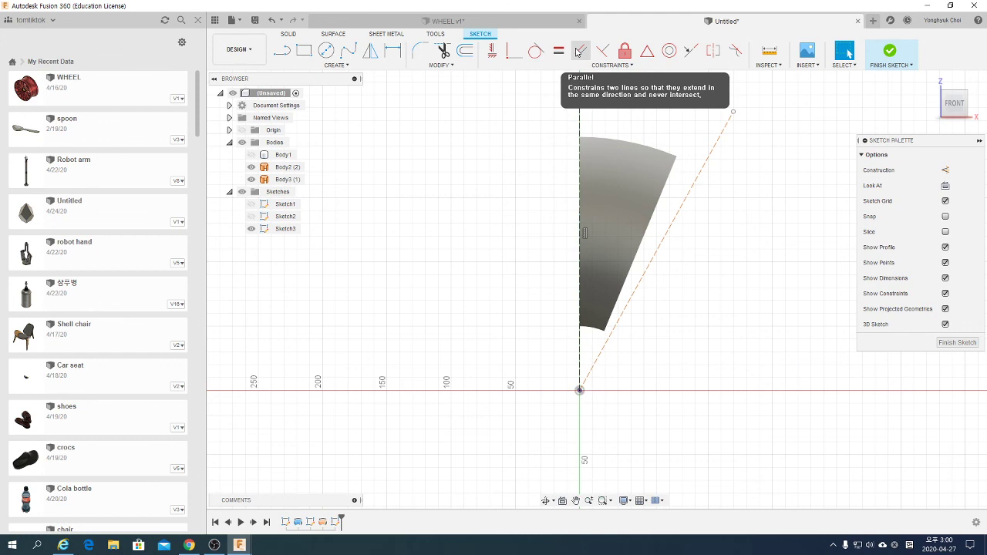
{"action": "left_click", "coordinate": [577, 51]}
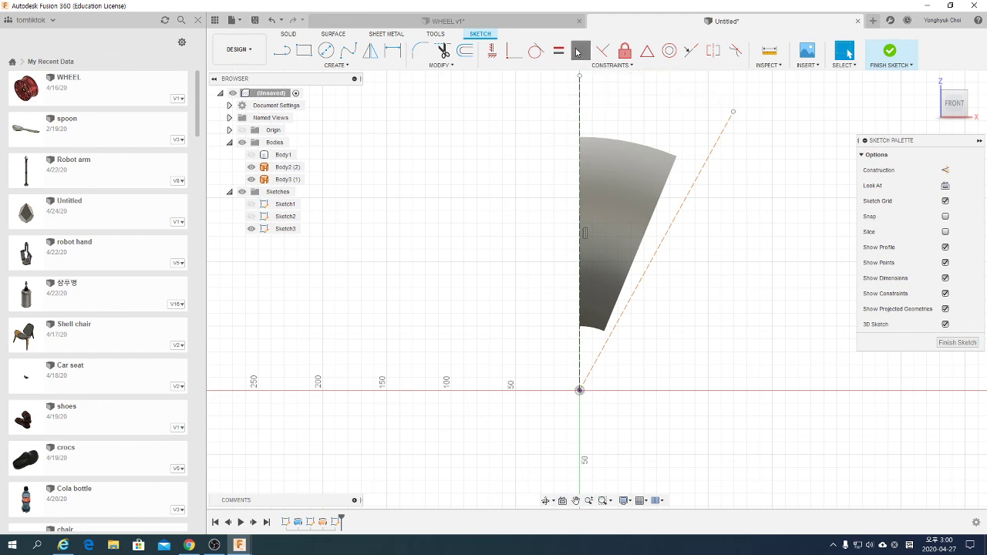
{"action": "left_click", "coordinate": [681, 212]}
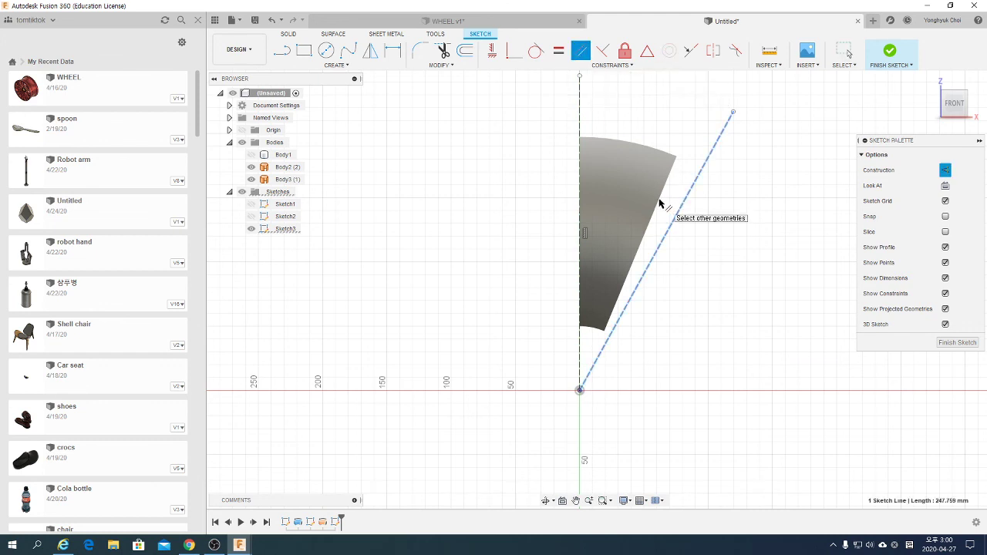
{"action": "middle_click_drag", "start_coordinate": [712, 246], "coordinate": [601, 233], "text": "shift"}
{"action": "key", "text": "Escape"}
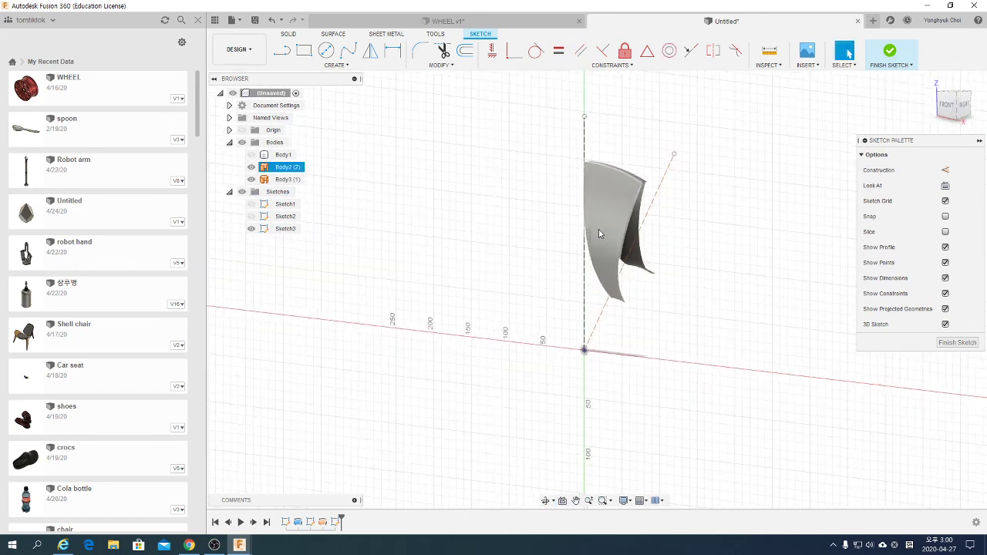
{"action": "middle_click_drag", "start_coordinate": [627, 303], "coordinate": [652, 252], "text": "shift"}
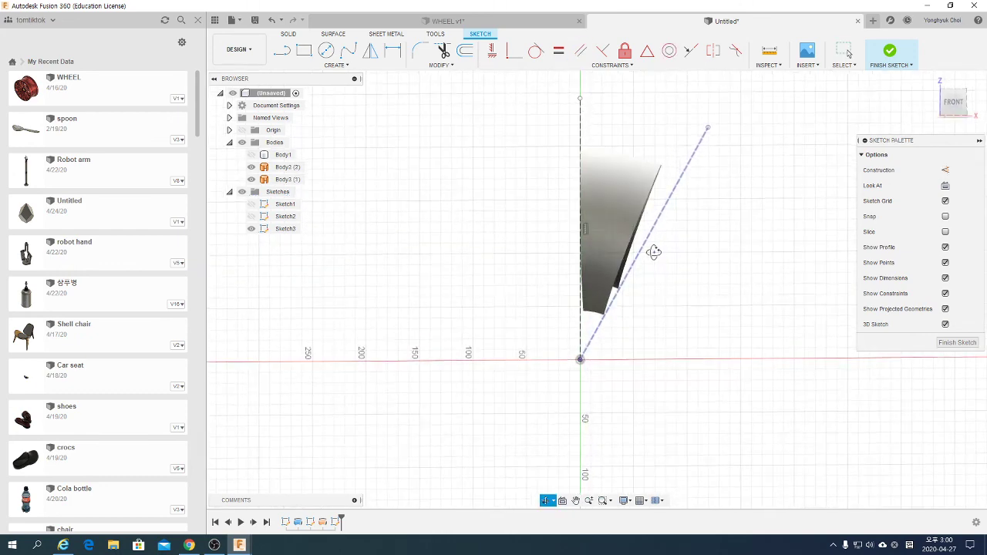
- Project the wedge body's slanted edge into Sketch3
{"action": "left_click", "coordinate": [318, 68]}
{"action": "mouse_move", "coordinate": [302, 257]}
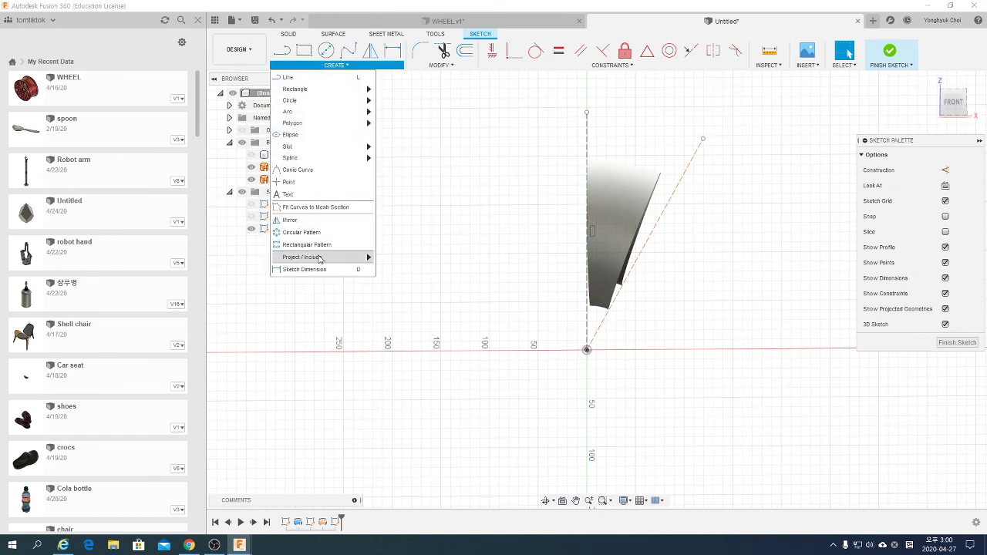
{"action": "left_click", "coordinate": [412, 260]}
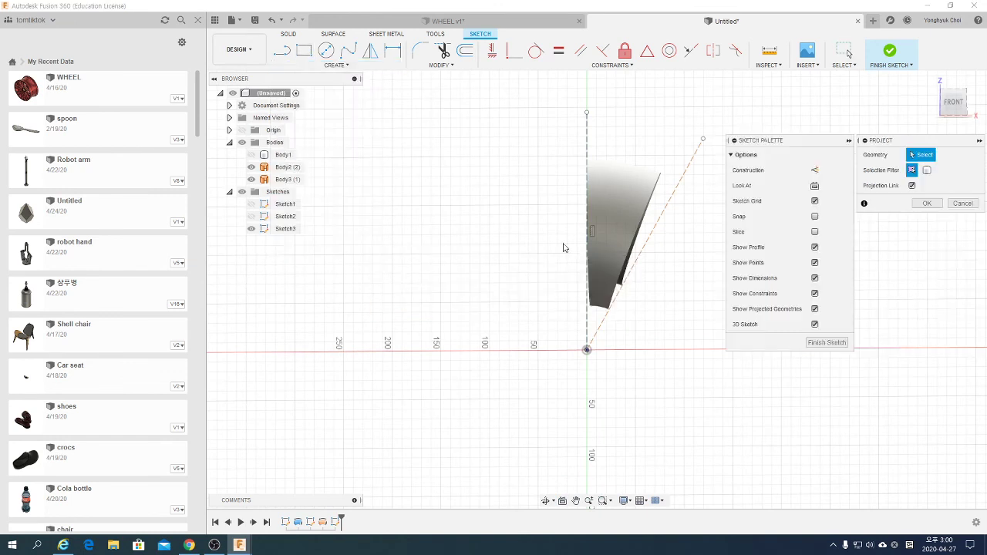
{"action": "left_click", "coordinate": [635, 249]}
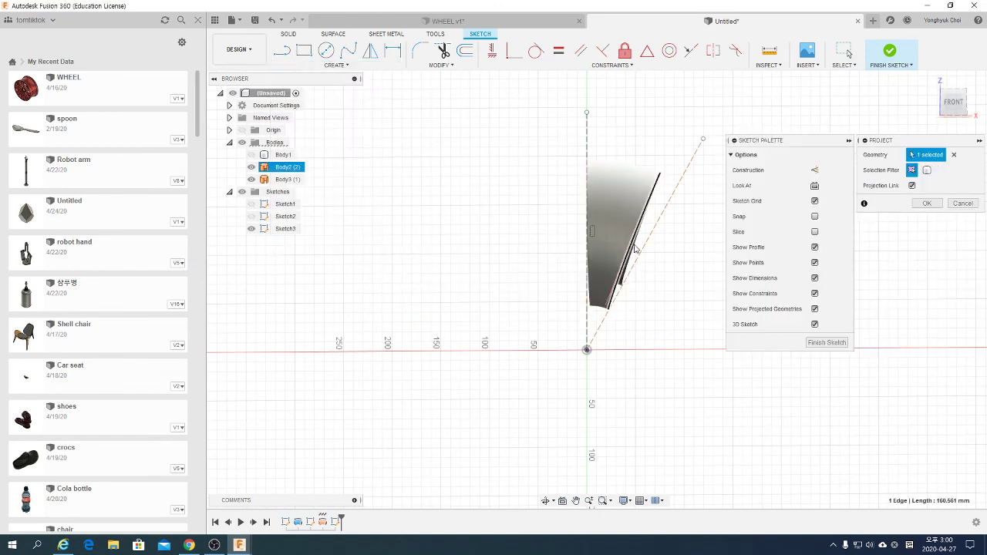
{"action": "left_click", "coordinate": [927, 202]}
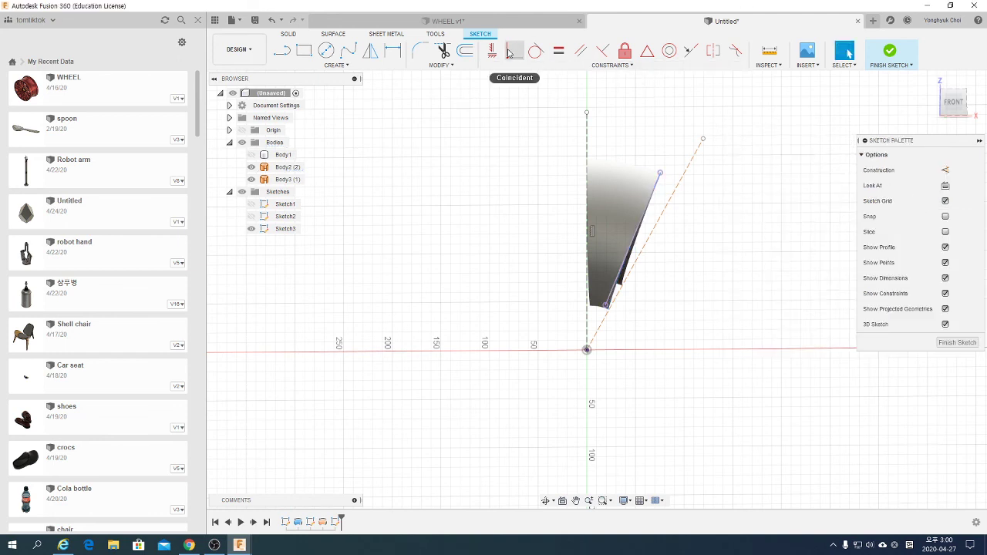
- Constrain the angled construction line parallel to the projected slanted edge
{"action": "left_click", "coordinate": [579, 51]}
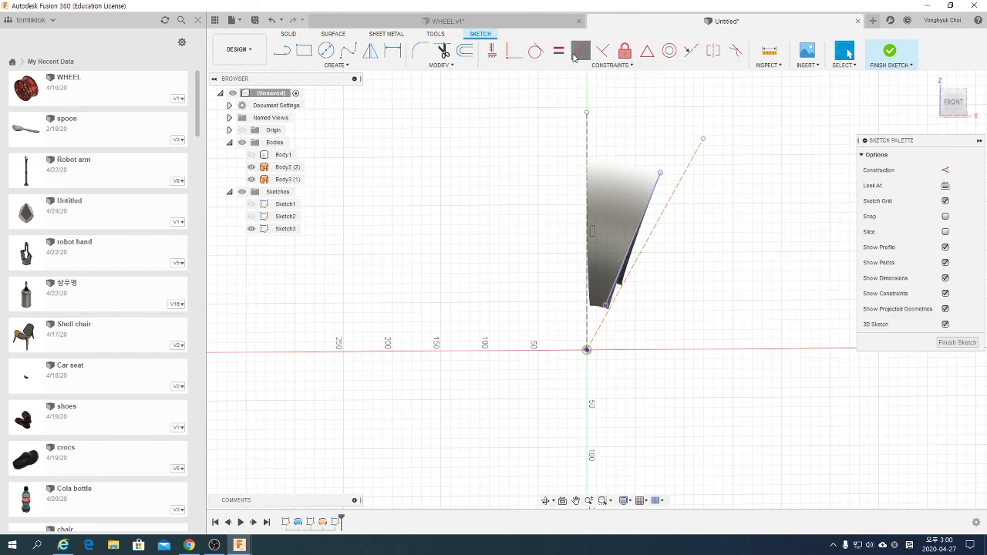
{"action": "left_click", "coordinate": [617, 278]}
{"action": "left_click", "coordinate": [631, 272]}
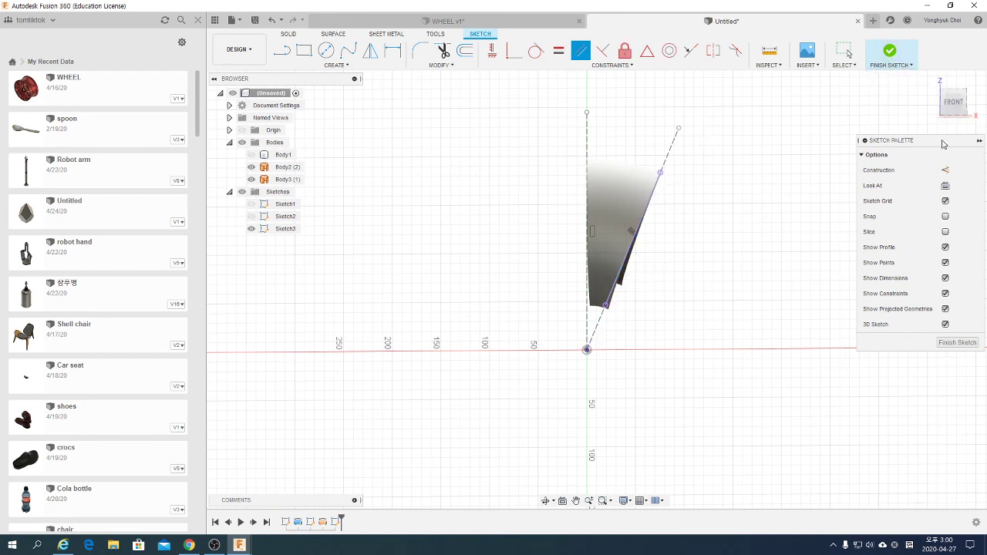
{"action": "left_click", "coordinate": [945, 186]}
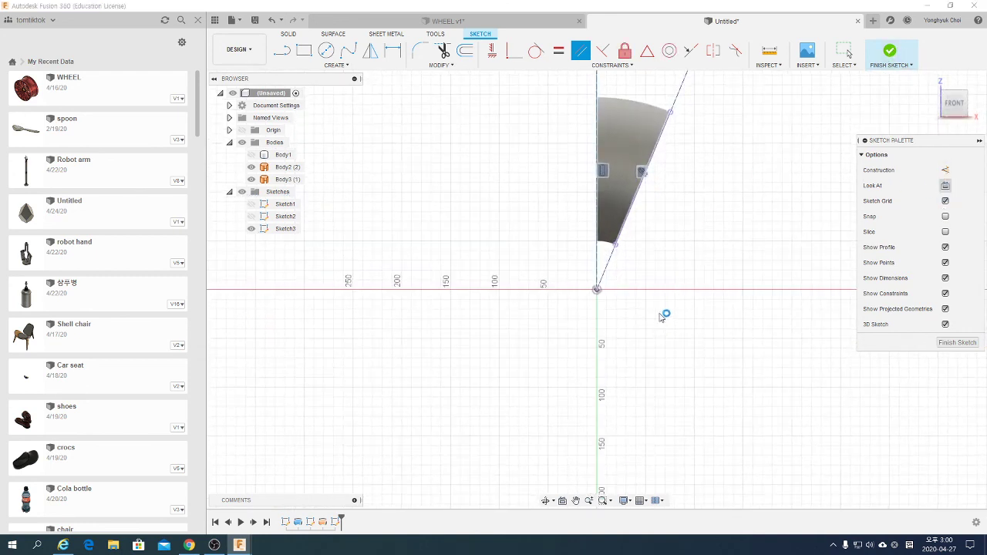
{"action": "scroll", "coordinate": [668, 244], "scroll_direction": "down", "scroll_amount": 3}
{"action": "scroll", "coordinate": [668, 244], "scroll_direction": "up", "scroll_amount": 3}
{"action": "scroll", "coordinate": [652, 236], "scroll_direction": "up", "scroll_amount": 2}
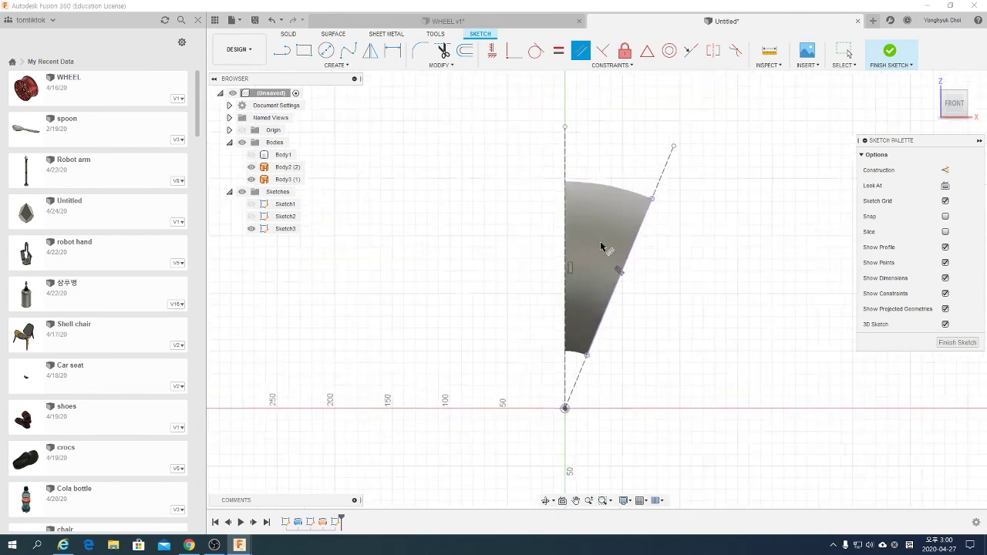
{"action": "scroll", "coordinate": [610, 249], "scroll_direction": "up", "scroll_amount": 2}
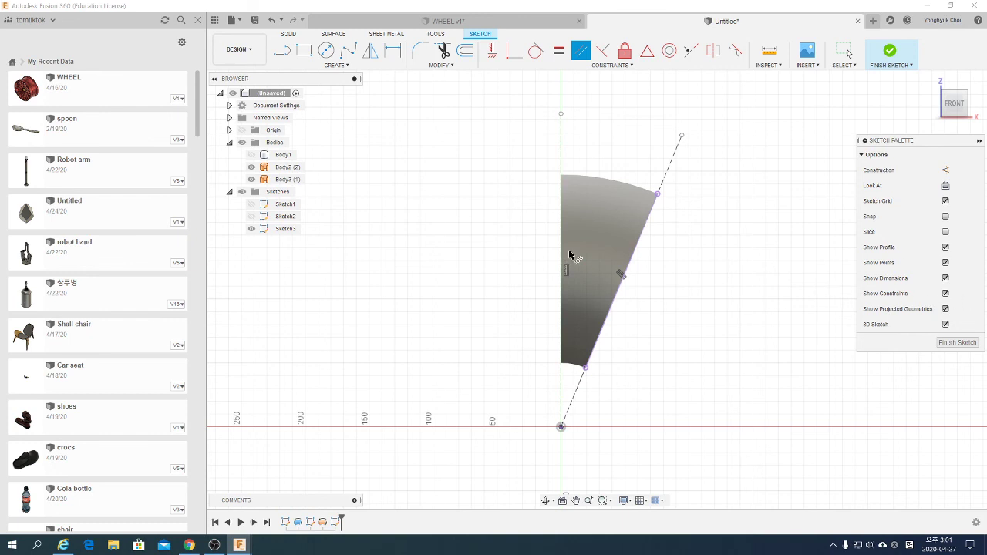
{"action": "scroll", "coordinate": [573, 255], "scroll_direction": "up", "scroll_amount": 1}
- Draw a large centre-point circle around the sketch origin enclosing the wedge
{"action": "left_click", "coordinate": [847, 52]}
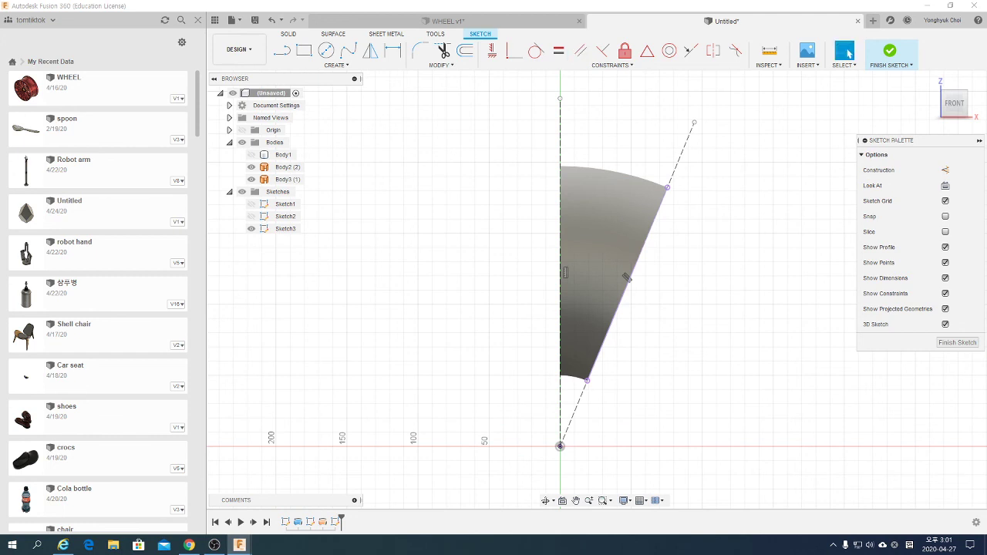
{"action": "key", "text": "d"}
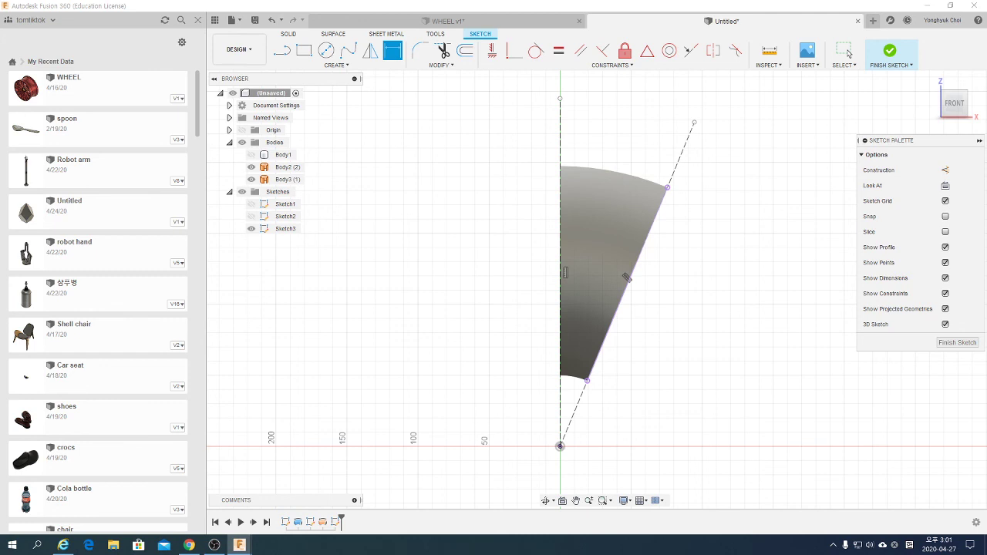
{"action": "left_click", "coordinate": [326, 52]}
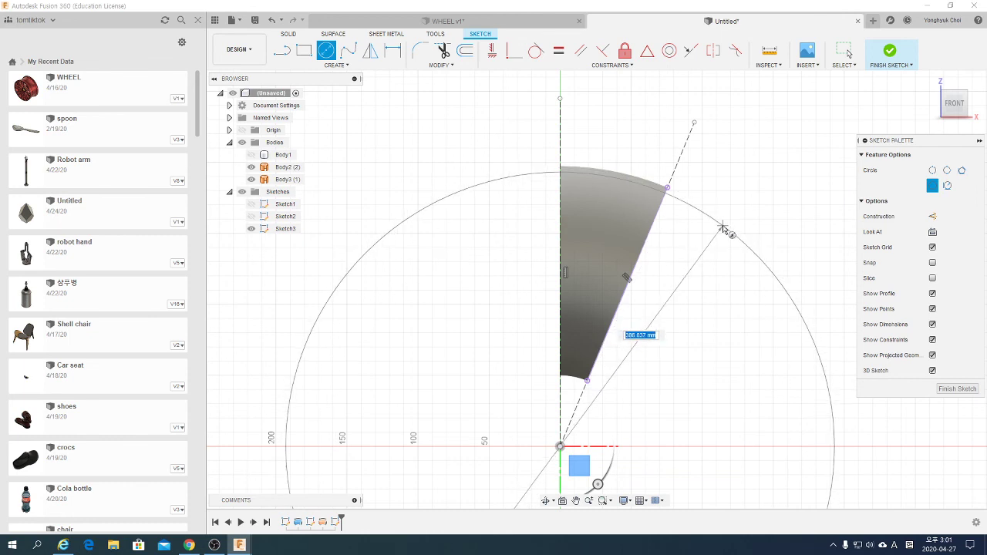
{"action": "left_click", "coordinate": [723, 228]}
{"action": "key", "text": "Escape"}
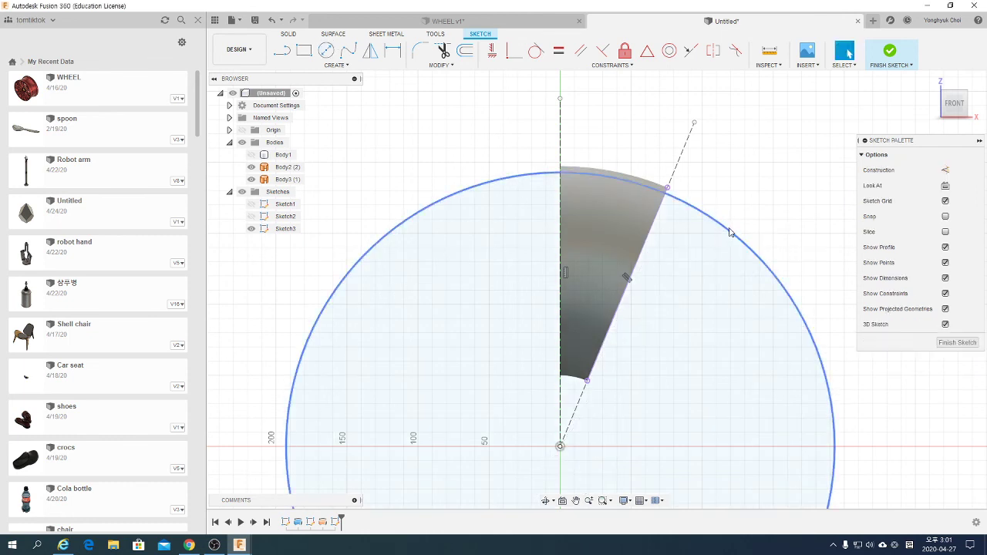
- Dimension the circle to a 394.60 diameter, then zoom and orbit to inspect it
{"action": "key", "text": "d"}
{"action": "left_click", "coordinate": [726, 230]}
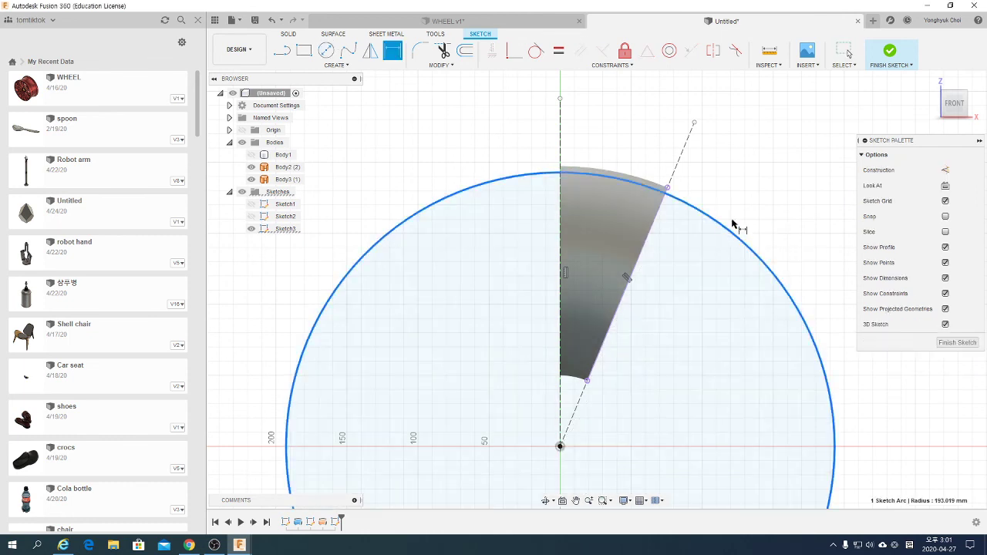
{"action": "left_click", "coordinate": [763, 213]}
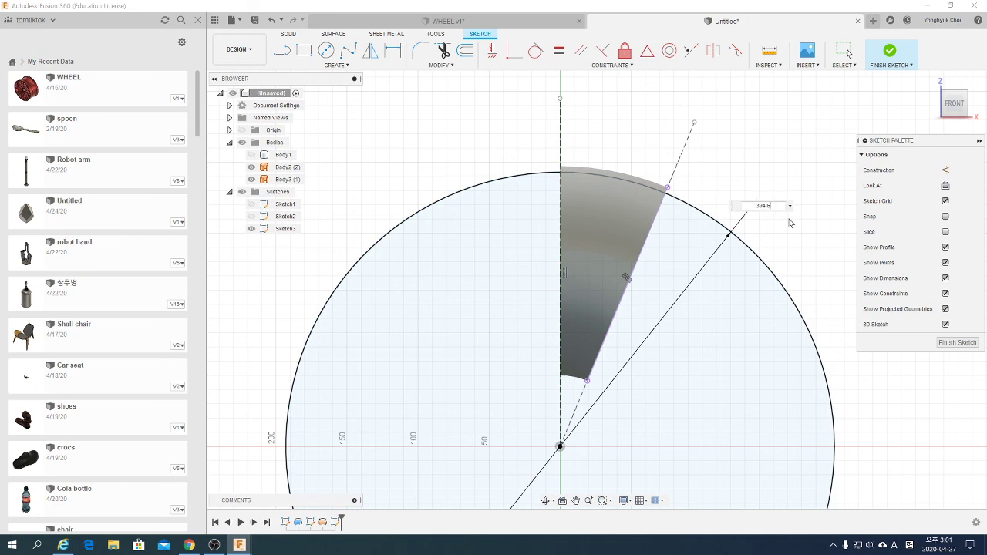
{"action": "key", "text": "Return"}
{"action": "scroll", "coordinate": [778, 220], "scroll_direction": "up", "scroll_amount": 2}
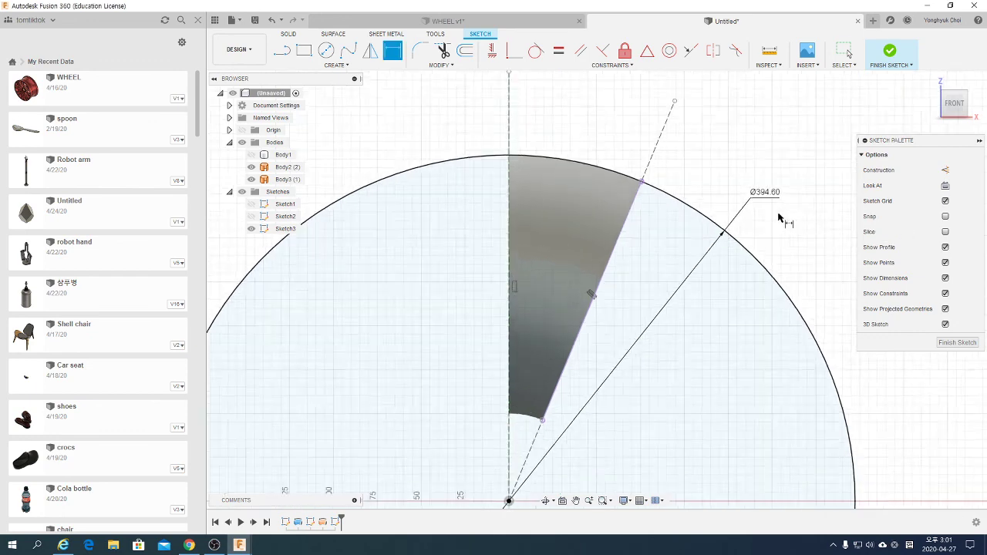
{"action": "scroll", "coordinate": [779, 218], "scroll_direction": "up", "scroll_amount": 2}
{"action": "scroll", "coordinate": [638, 146], "scroll_direction": "up", "scroll_amount": 2}
{"action": "scroll", "coordinate": [643, 157], "scroll_direction": "down", "scroll_amount": 2}
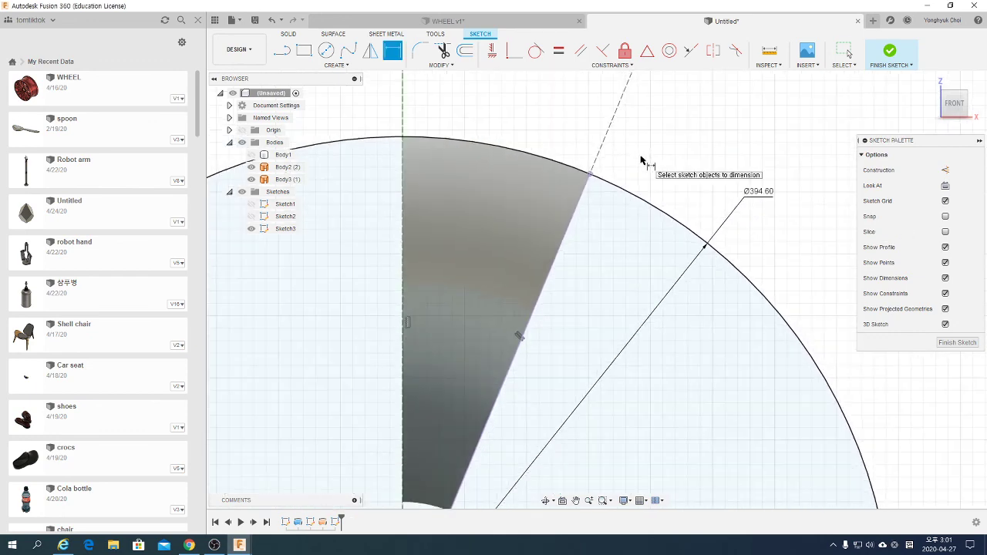
{"action": "scroll", "coordinate": [645, 166], "scroll_direction": "down", "scroll_amount": 1}
{"action": "scroll", "coordinate": [663, 185], "scroll_direction": "down", "scroll_amount": 1}
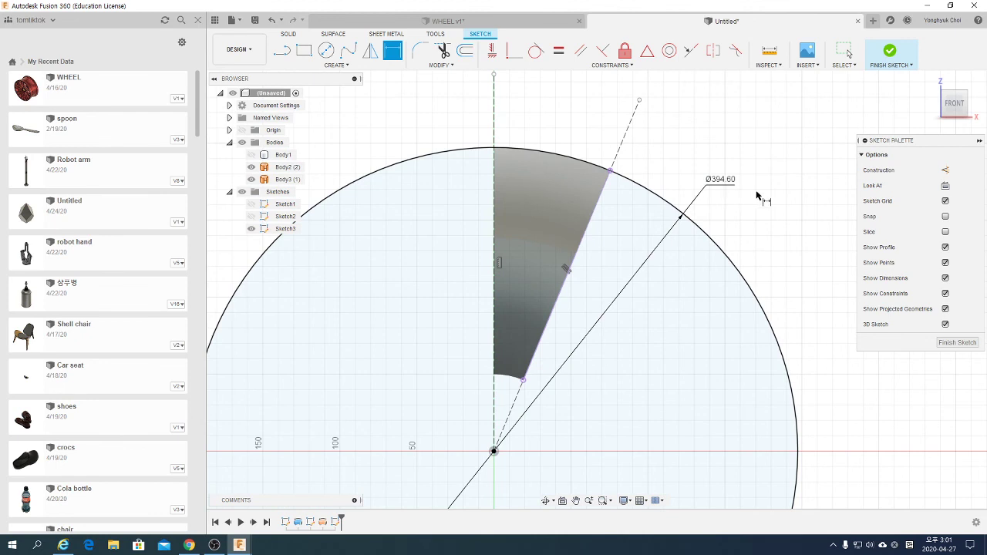
{"action": "middle_click_drag", "start_coordinate": [659, 183], "coordinate": [656, 180], "text": "shift"}
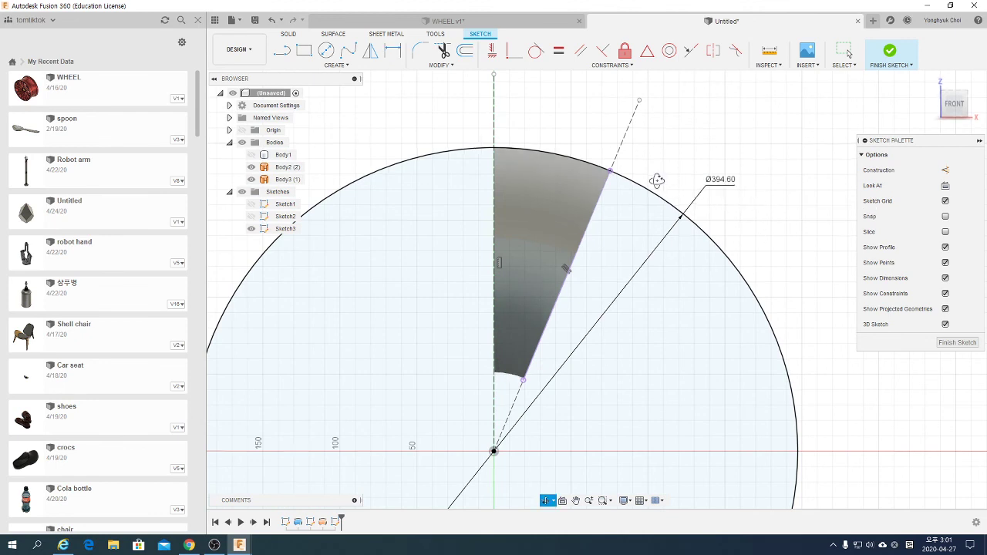
{"action": "scroll", "coordinate": [568, 236], "scroll_direction": "up", "scroll_amount": 2}
{"action": "scroll", "coordinate": [570, 200], "scroll_direction": "down", "scroll_amount": 1}
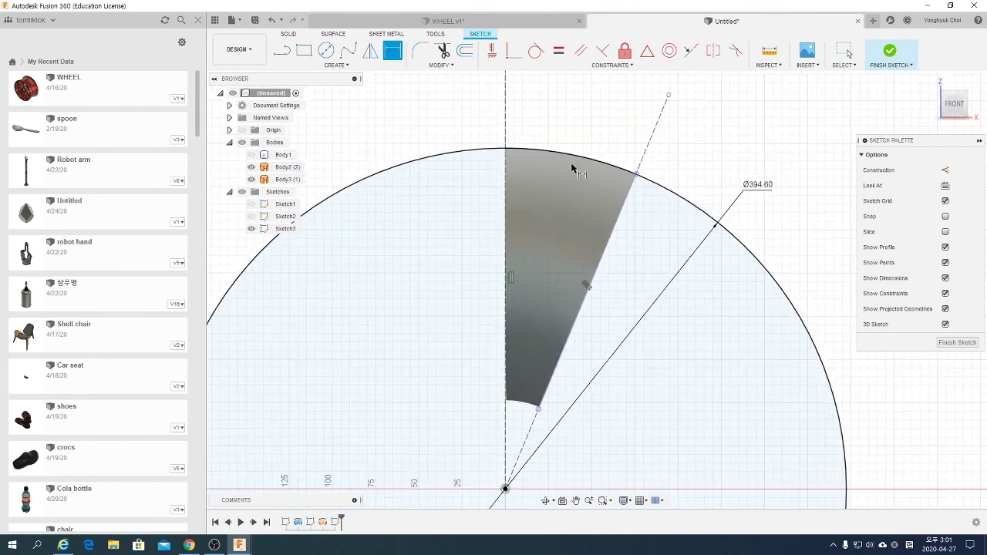
{"action": "scroll", "coordinate": [603, 253], "scroll_direction": "down", "scroll_amount": 1}
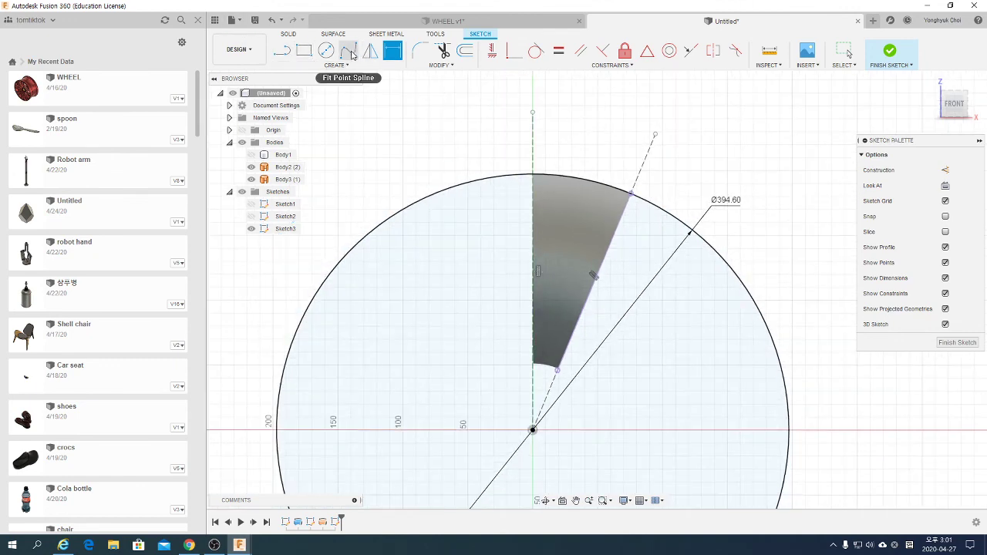
- Draw three splines from the circle's top edge into the wedge, the third ending on its slanted edge
{"action": "left_click", "coordinate": [348, 51]}
{"action": "left_click", "coordinate": [500, 177]}
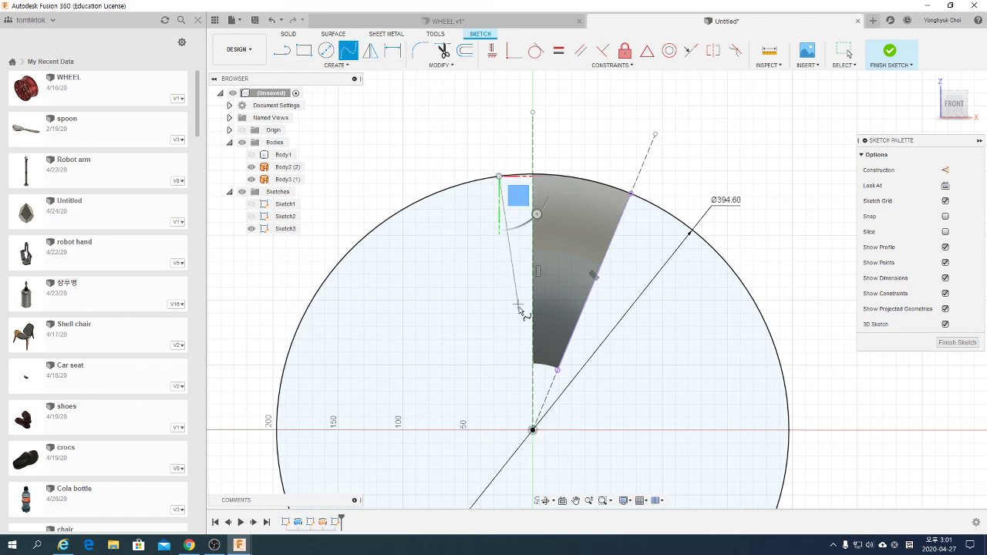
{"action": "left_click", "coordinate": [532, 337]}
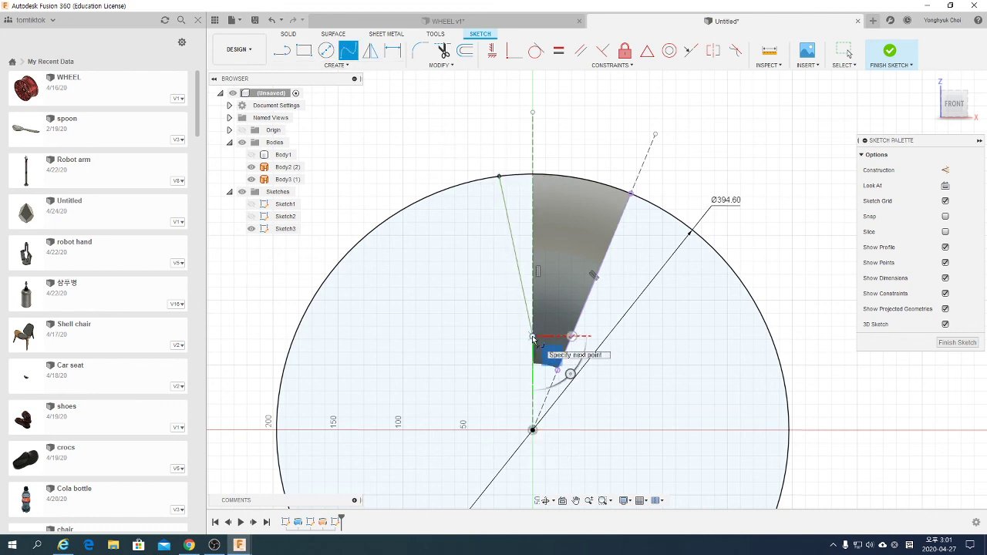
{"action": "key", "text": "Escape"}
{"action": "left_click", "coordinate": [348, 51]}
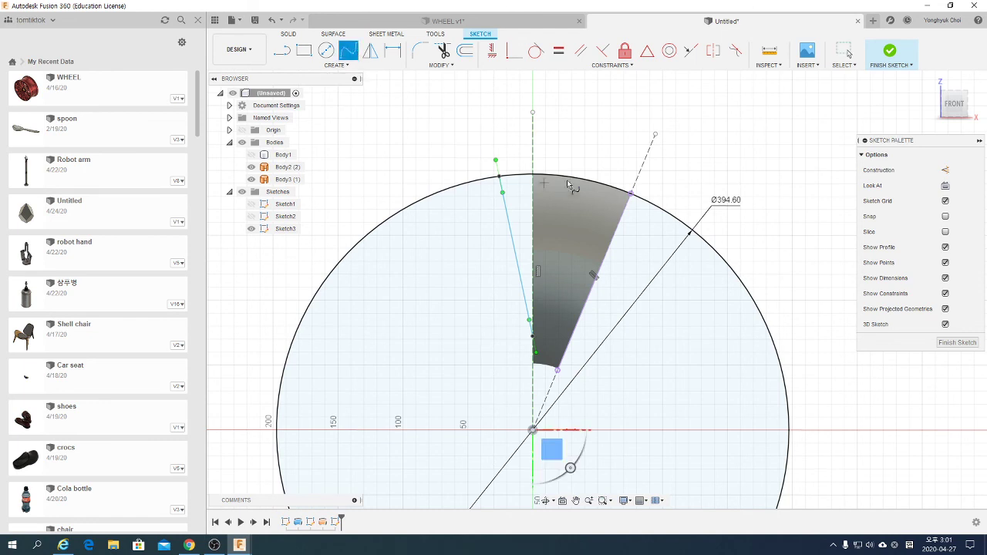
{"action": "left_click", "coordinate": [561, 177]}
{"action": "left_click", "coordinate": [532, 353]}
{"action": "key", "text": "Escape"}
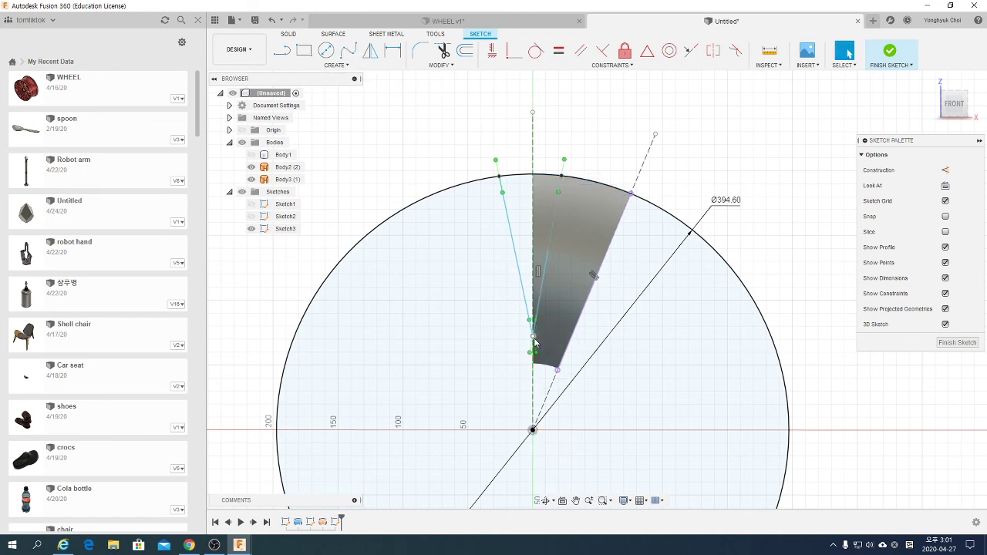
{"action": "left_click", "coordinate": [348, 51]}
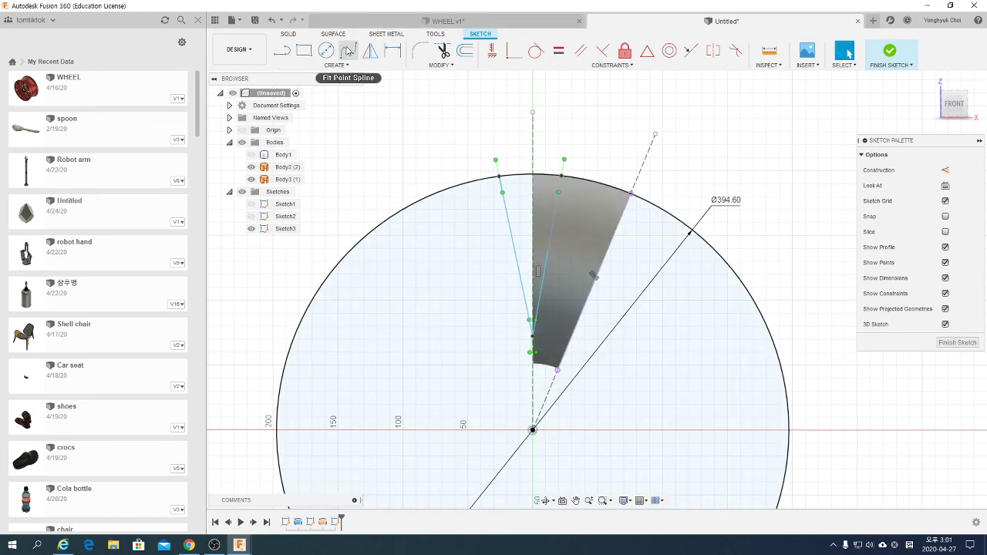
{"action": "left_click", "coordinate": [604, 185]}
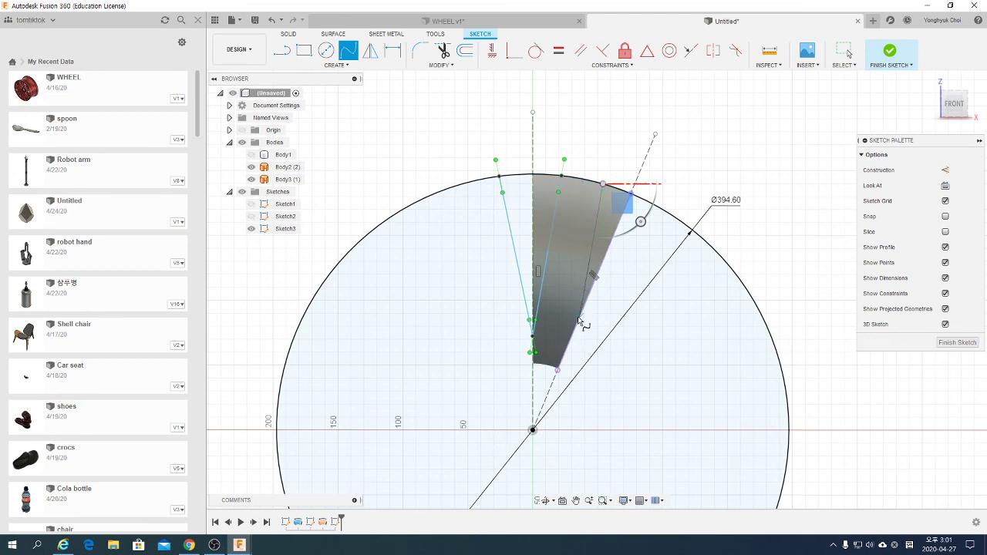
{"action": "left_click", "coordinate": [579, 316]}
{"action": "key", "text": "Escape"}
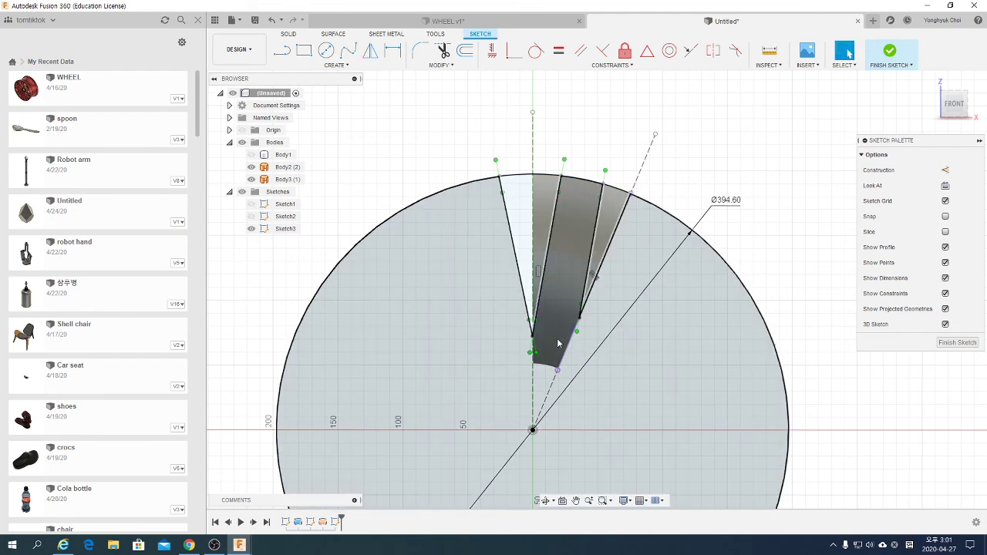
{"action": "scroll", "coordinate": [558, 340], "scroll_direction": "up", "scroll_amount": 2}
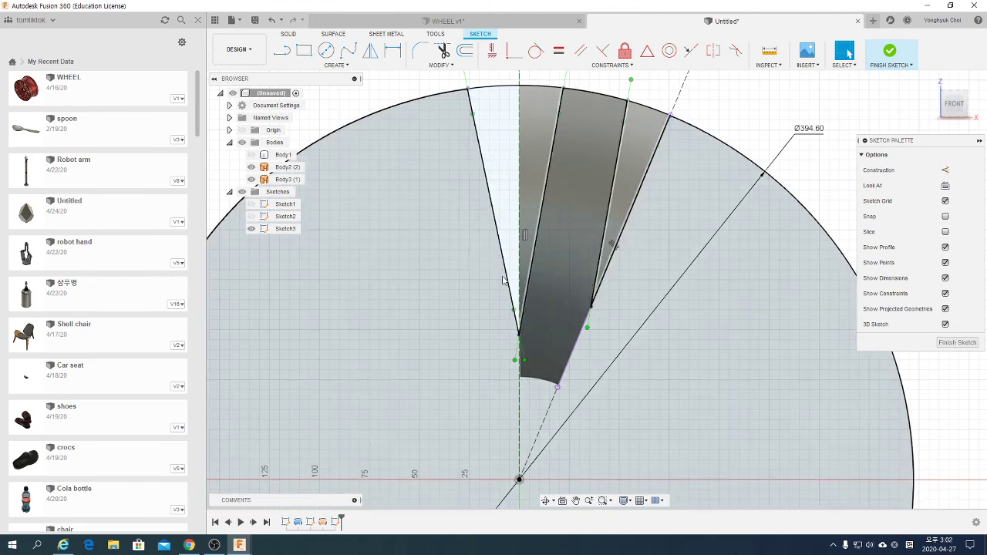
{"action": "scroll", "coordinate": [555, 341], "scroll_direction": "down", "scroll_amount": 2}
- Dimension the left and middle spline tops 18 mm from the vertical centreline
{"action": "left_click", "coordinate": [555, 342]}
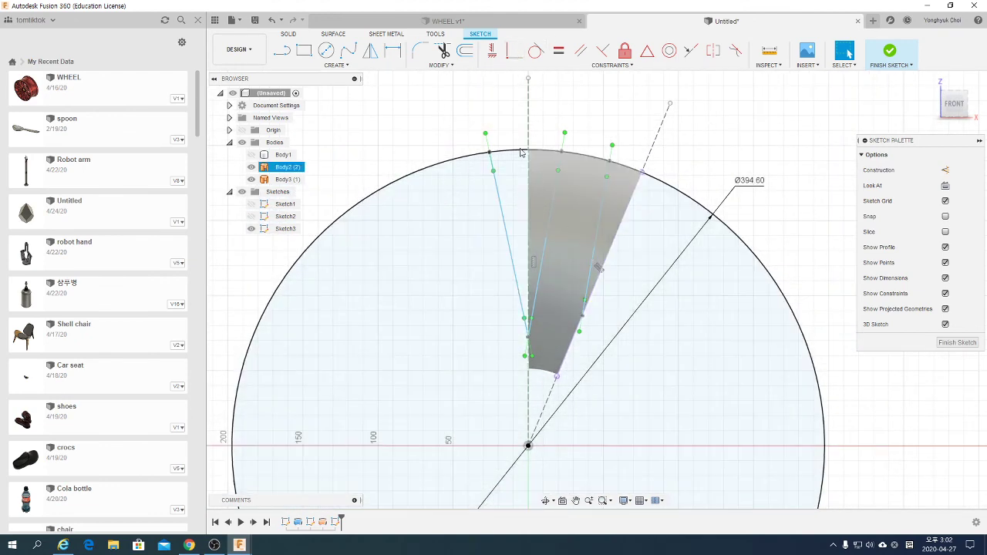
{"action": "left_click", "coordinate": [488, 172]}
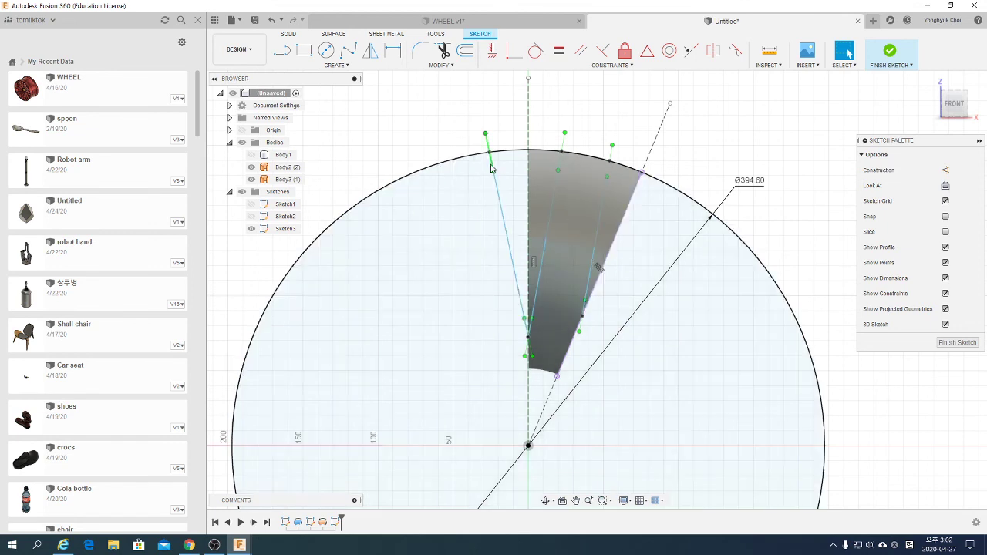
{"action": "key", "text": "d"}
{"action": "left_click", "coordinate": [489, 152]}
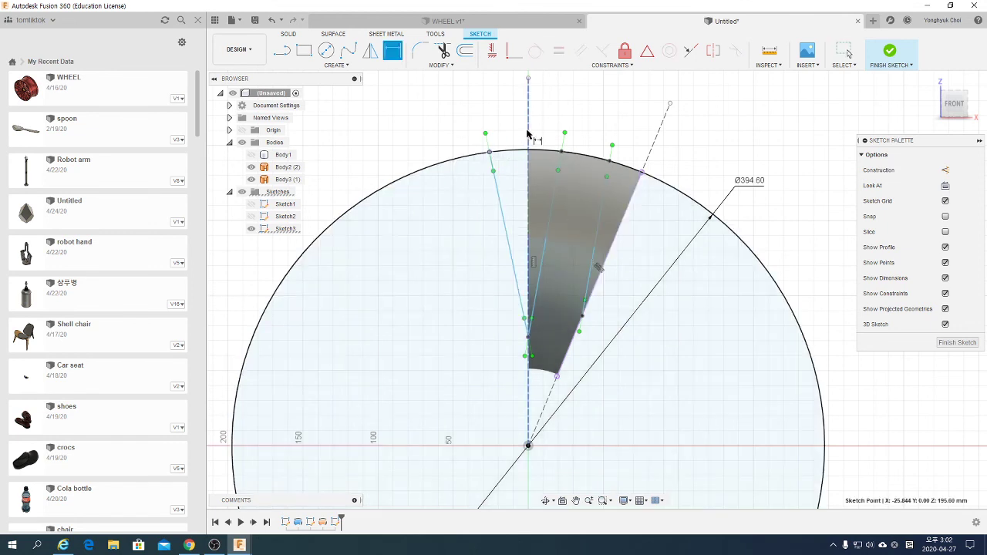
{"action": "left_click", "coordinate": [528, 146]}
{"action": "left_click", "coordinate": [505, 125]}
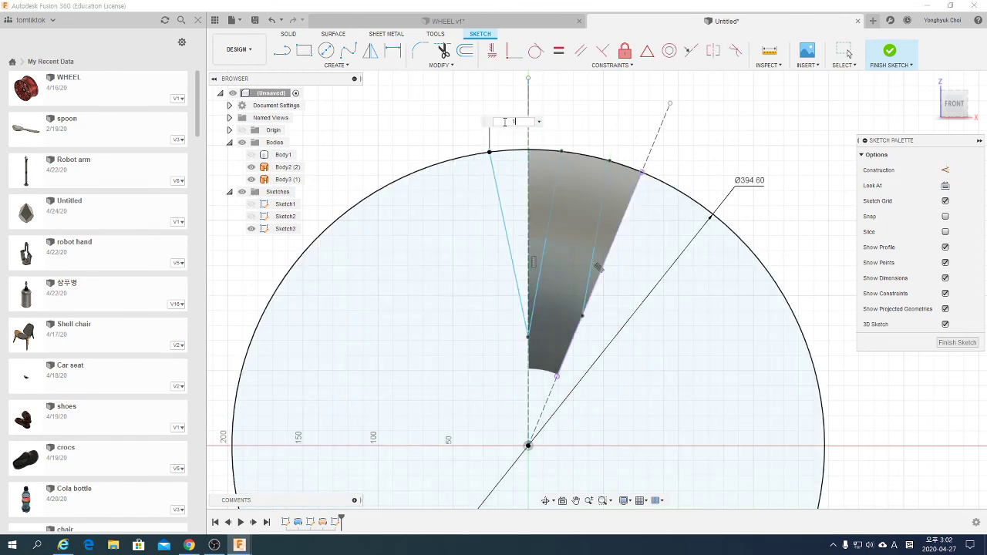
{"action": "type", "text": "8"}
{"action": "key", "text": "Return"}
{"action": "left_click", "coordinate": [528, 152]}
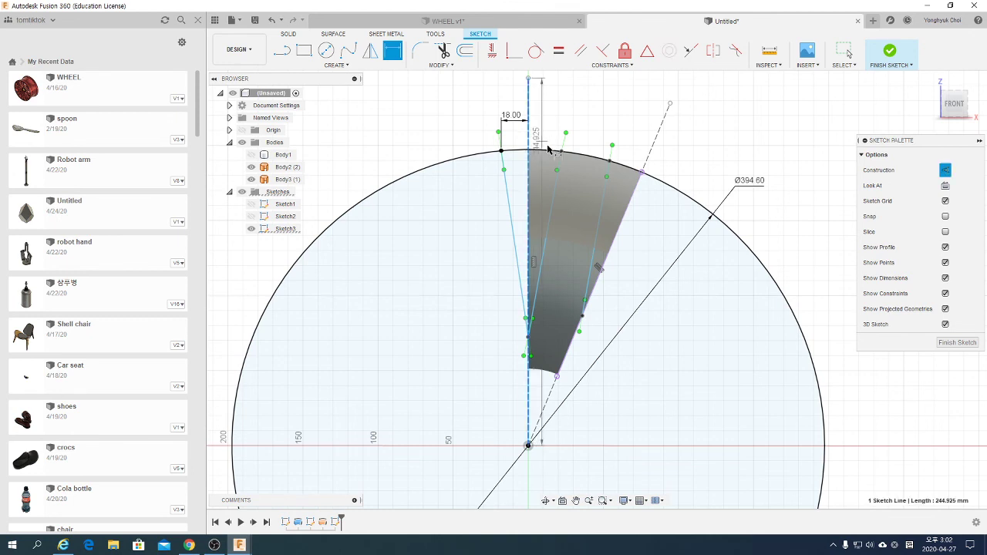
{"action": "left_click", "coordinate": [562, 151]}
{"action": "left_click", "coordinate": [546, 117]}
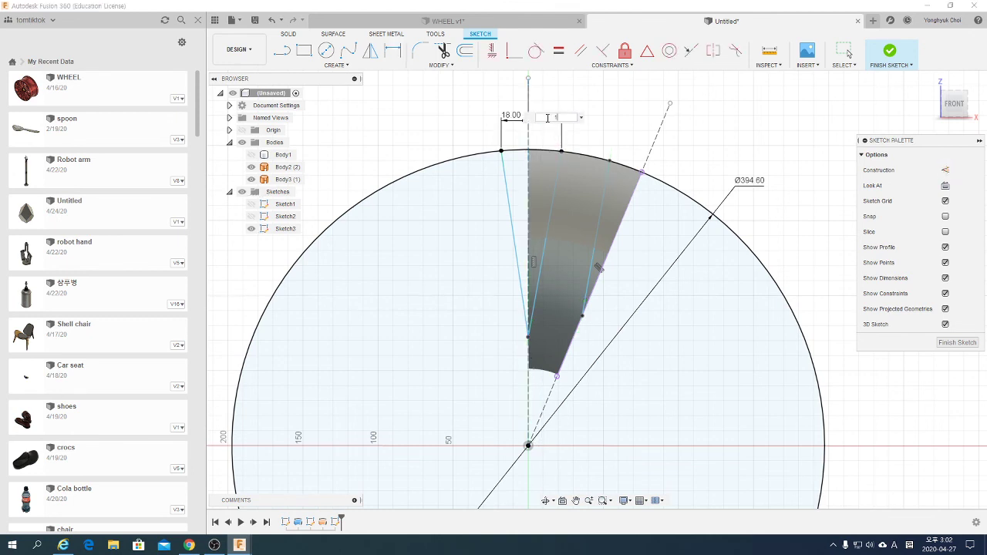
{"action": "type", "text": "8"}
{"action": "key", "text": "Return"}
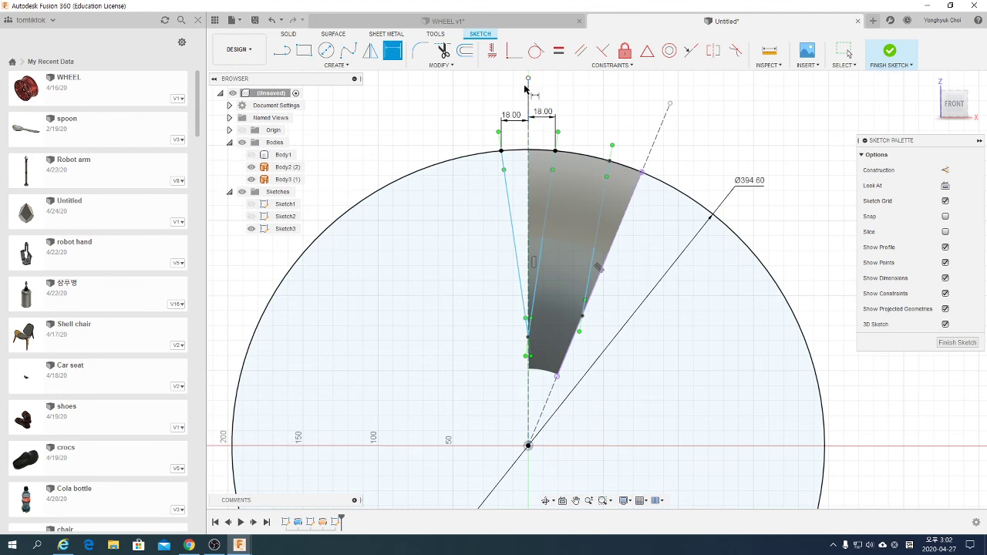
- Trim the centreline above the arc and add a 123 mm vertical height dimension
{"action": "left_click", "coordinate": [441, 51]}
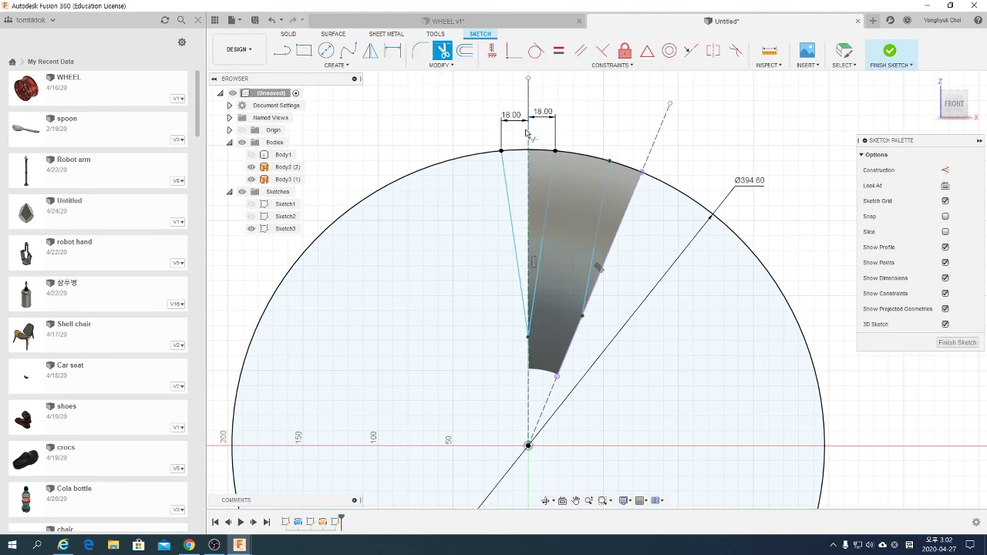
{"action": "left_click", "coordinate": [528, 137]}
{"action": "left_click", "coordinate": [392, 51]}
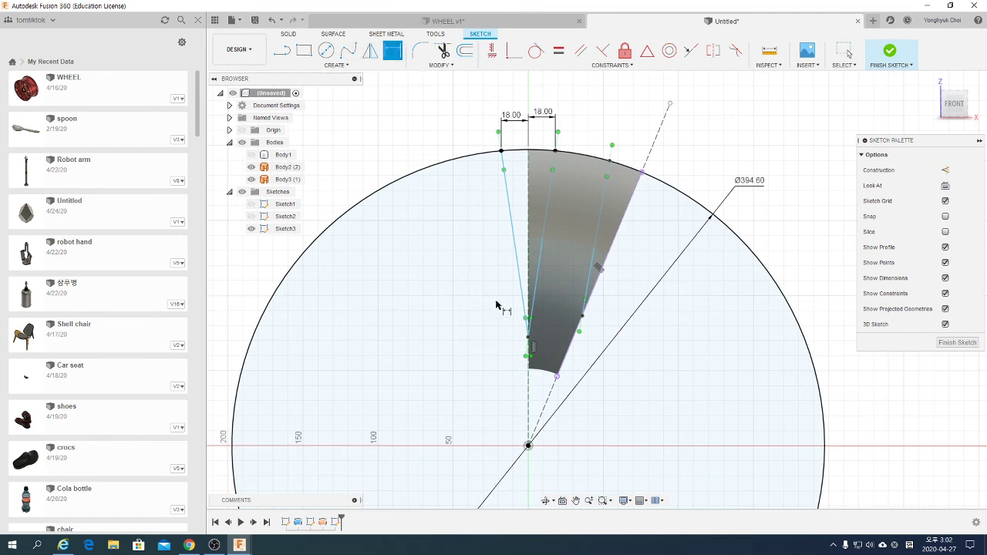
{"action": "left_click", "coordinate": [528, 338]}
{"action": "left_click", "coordinate": [528, 150]}
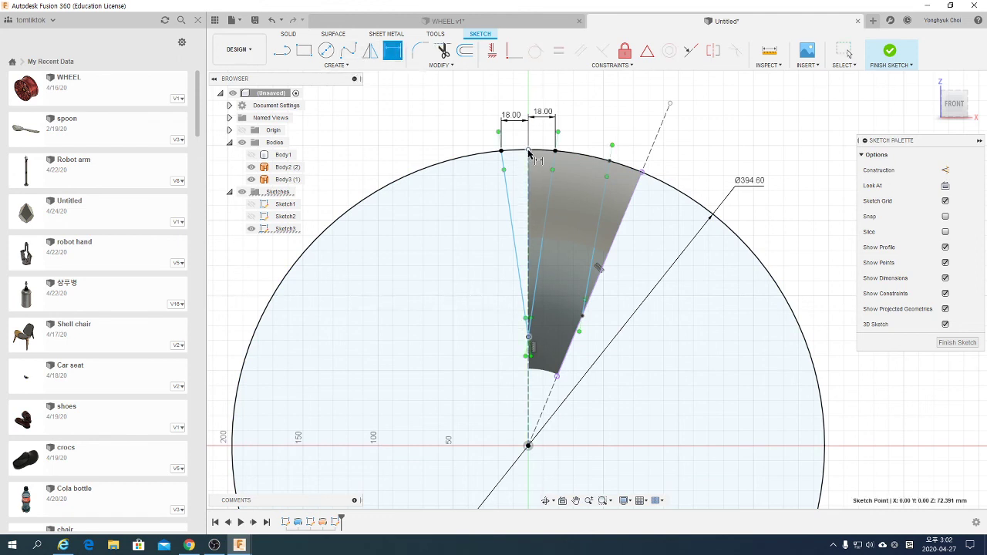
{"action": "left_click", "coordinate": [445, 141]}
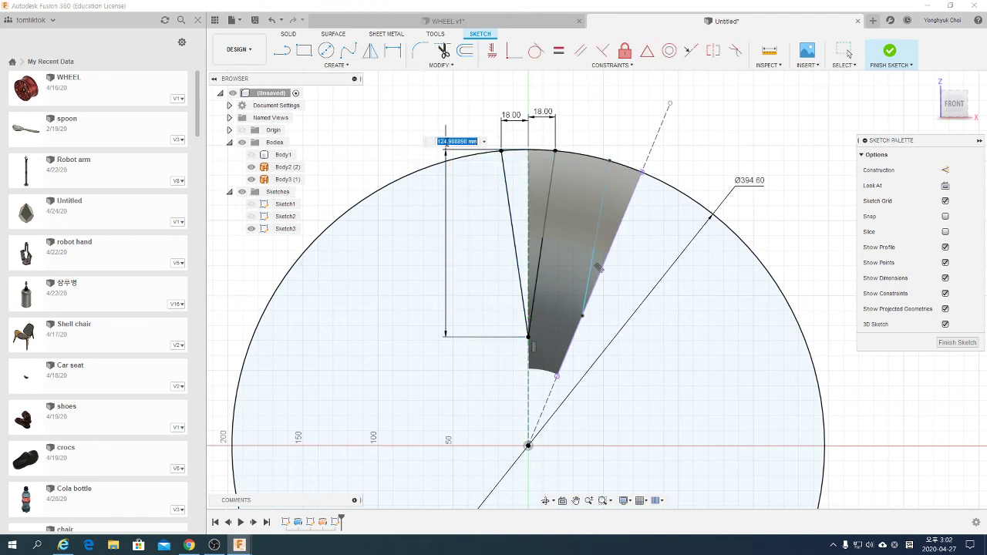
{"action": "key", "text": "Return"}
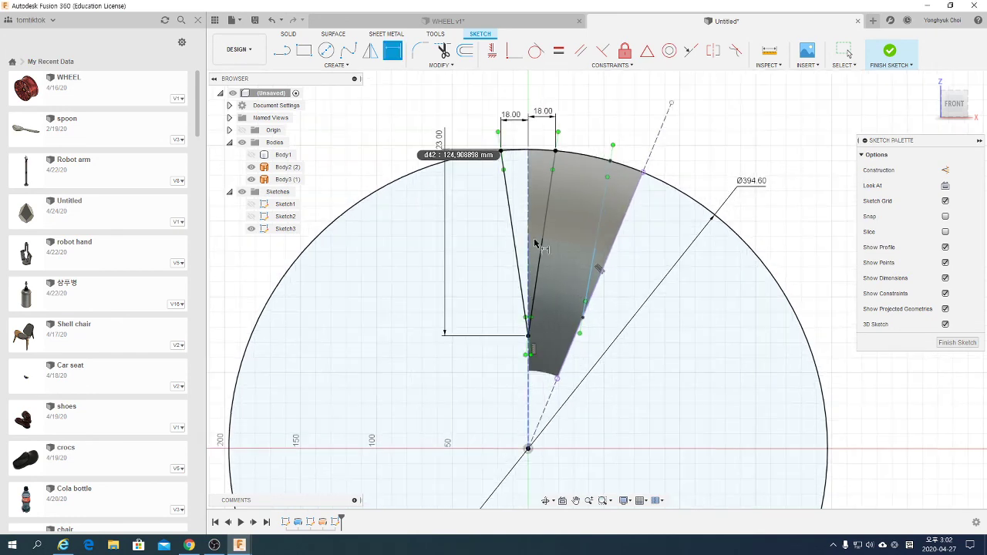
{"action": "scroll", "coordinate": [520, 173], "scroll_direction": "up", "scroll_amount": 2}
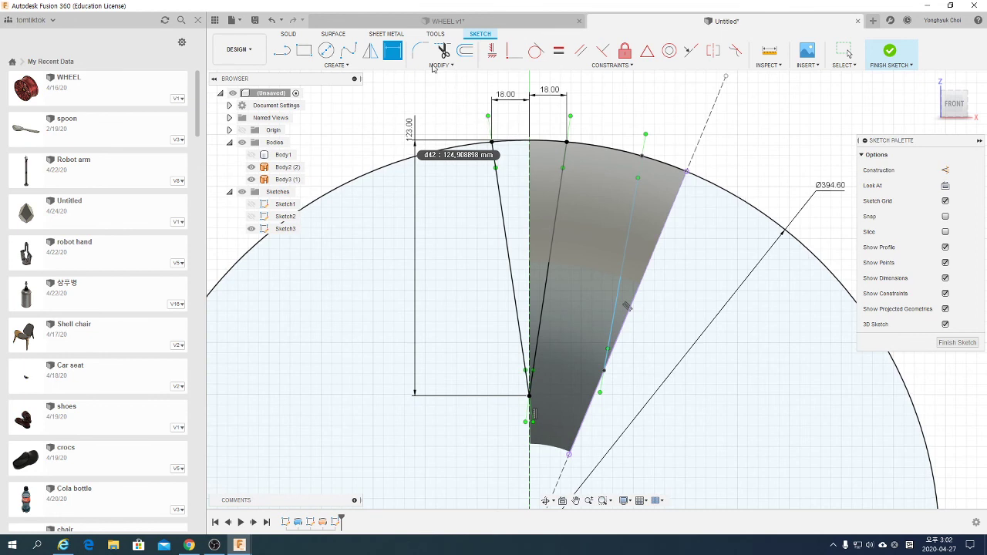
{"action": "key", "text": "Escape"}
- Make the left spline's top tangent handle vertical
{"action": "left_click", "coordinate": [492, 143]}
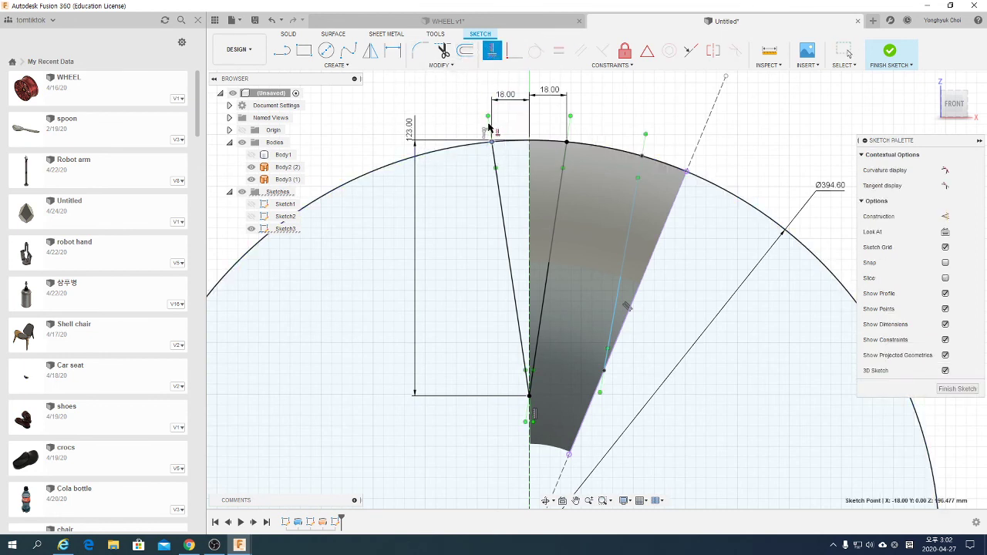
{"action": "key", "text": "Escape"}
{"action": "left_click_drag", "start_coordinate": [492, 143], "coordinate": [489, 127]}
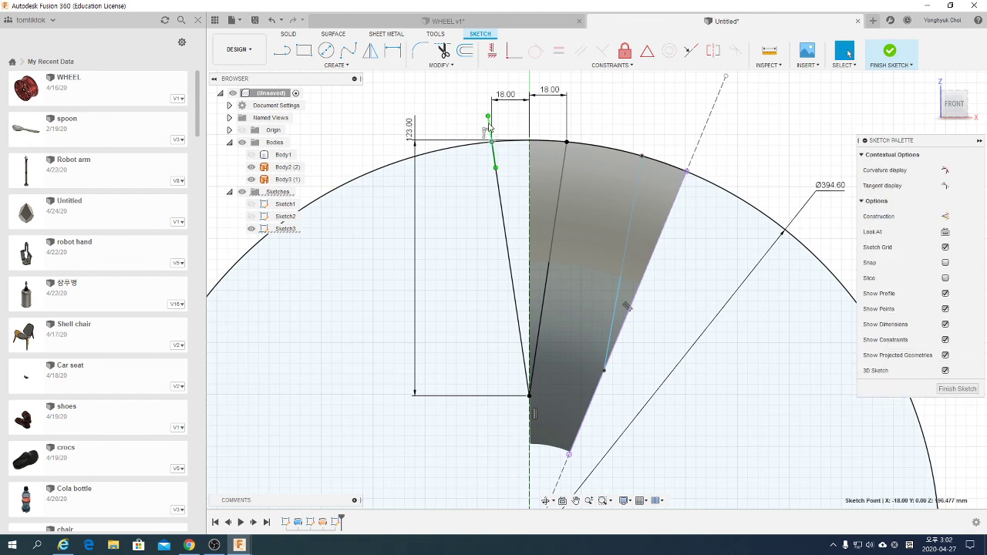
{"action": "left_click", "coordinate": [492, 51]}
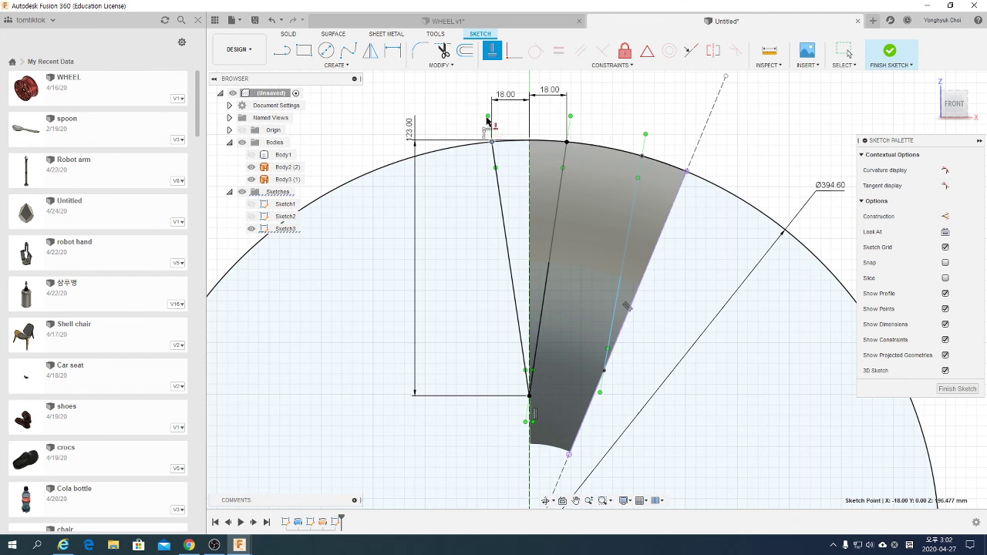
{"action": "key", "text": "Escape"}
{"action": "left_click", "coordinate": [492, 144]}
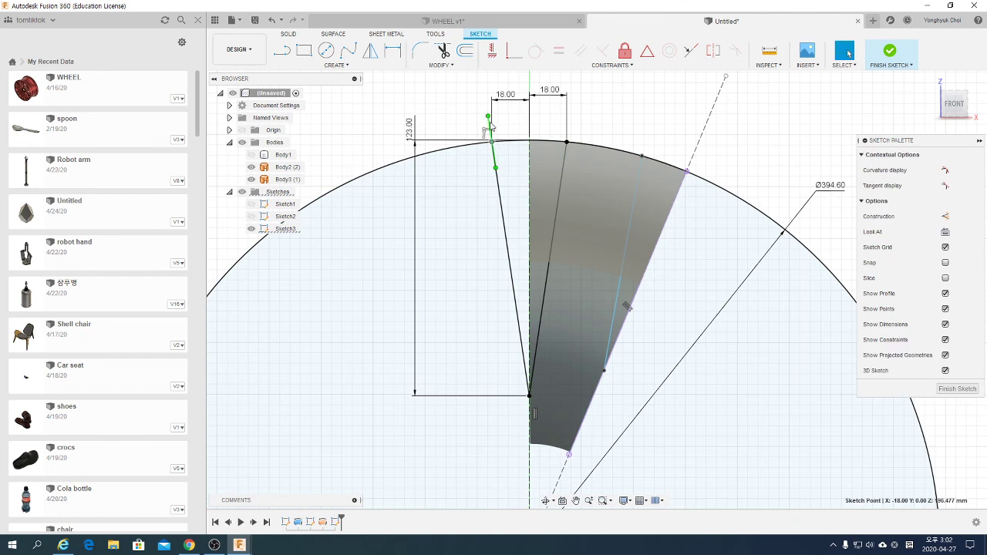
{"action": "left_click", "coordinate": [494, 54]}
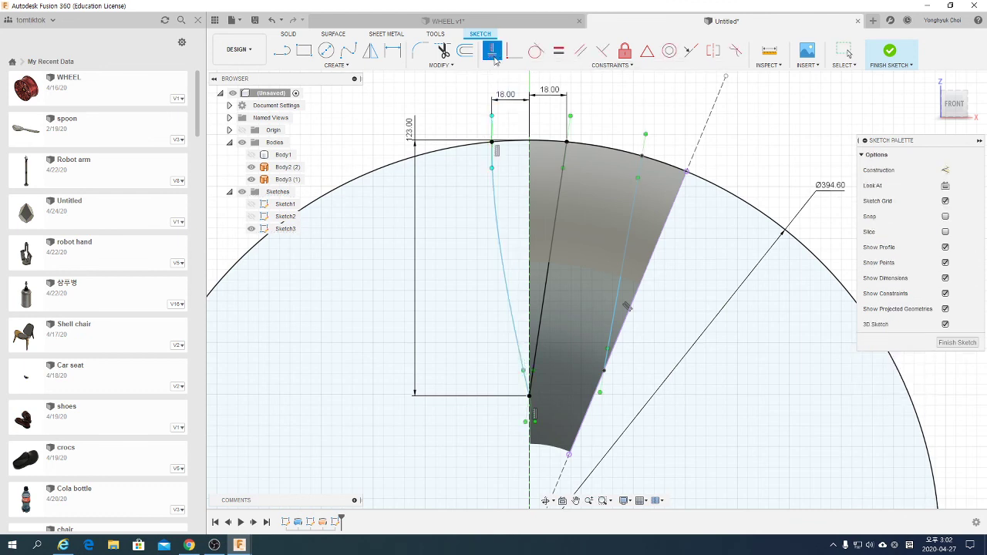
{"action": "left_click", "coordinate": [492, 141]}
{"action": "key", "text": "Escape"}
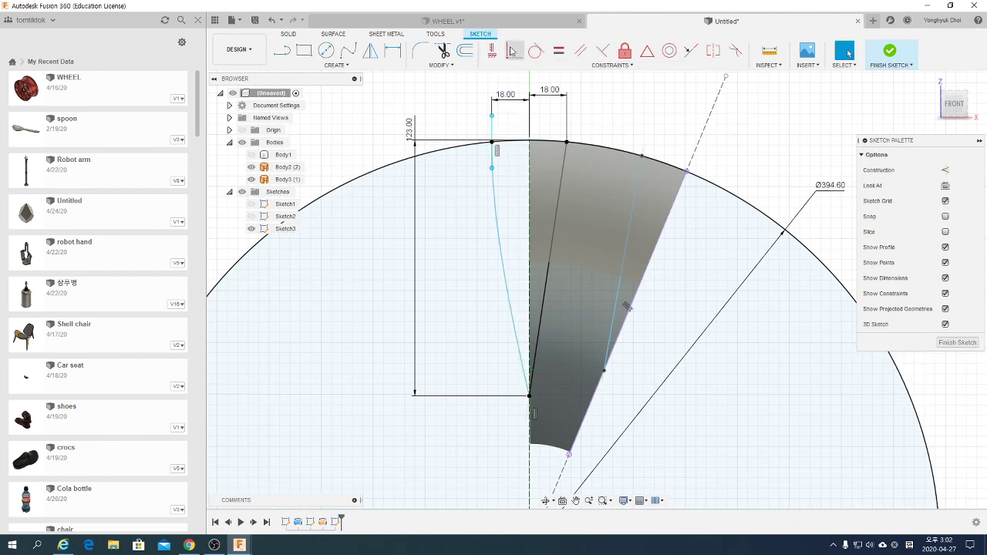
- Make the middle and right splines' top tangent handles vertical
{"action": "left_click", "coordinate": [492, 51]}
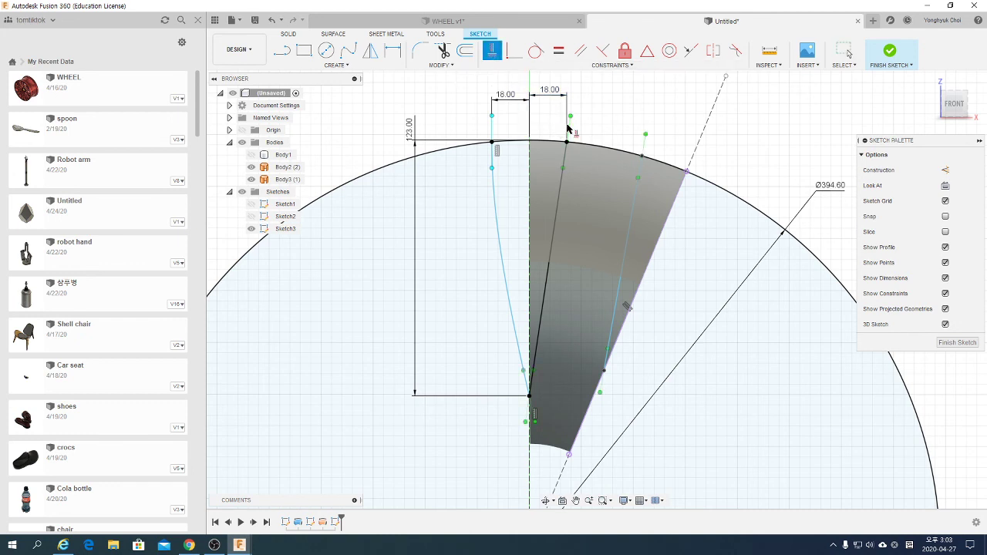
{"action": "left_click", "coordinate": [570, 128]}
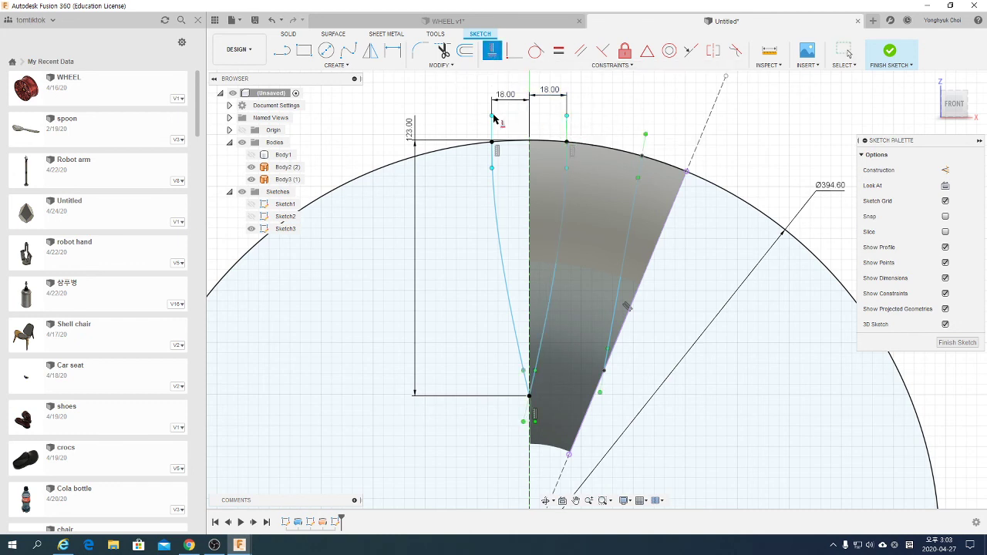
{"action": "key", "text": "Escape"}
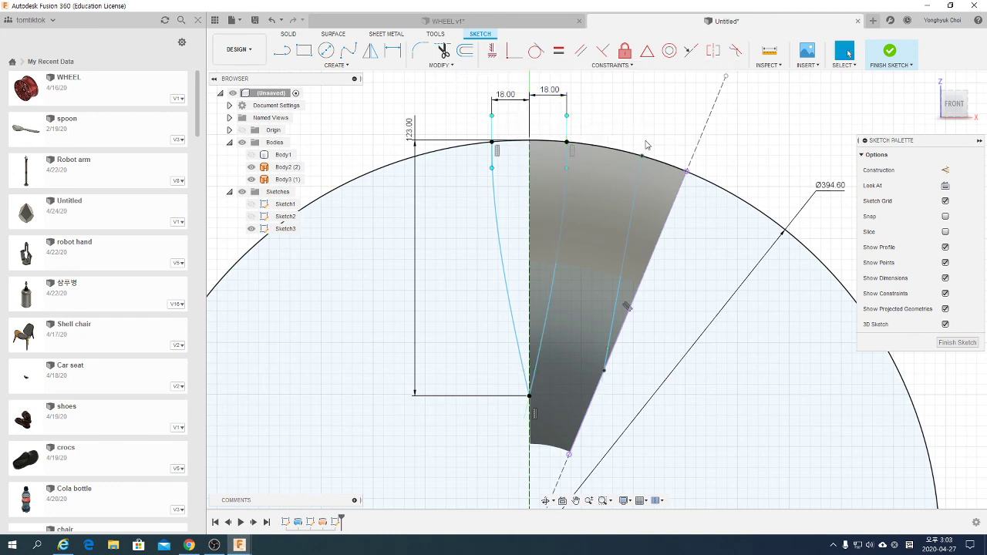
{"action": "left_click", "coordinate": [640, 144]}
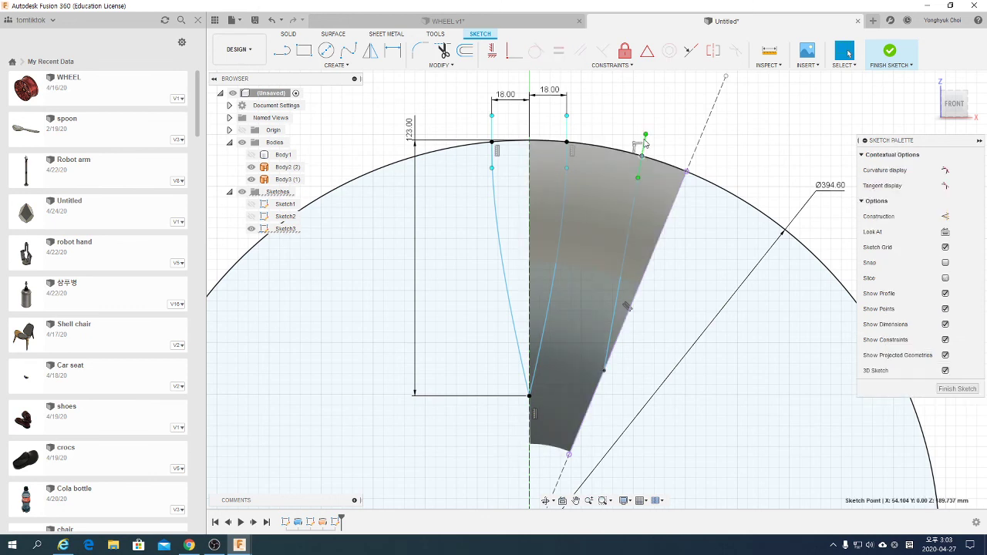
{"action": "left_click", "coordinate": [643, 141]}
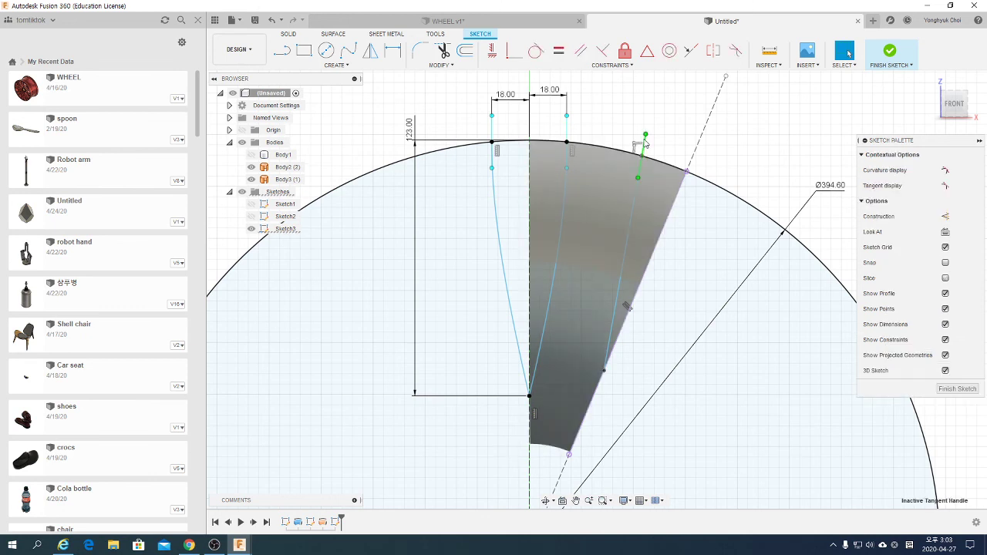
{"action": "left_click", "coordinate": [494, 53]}
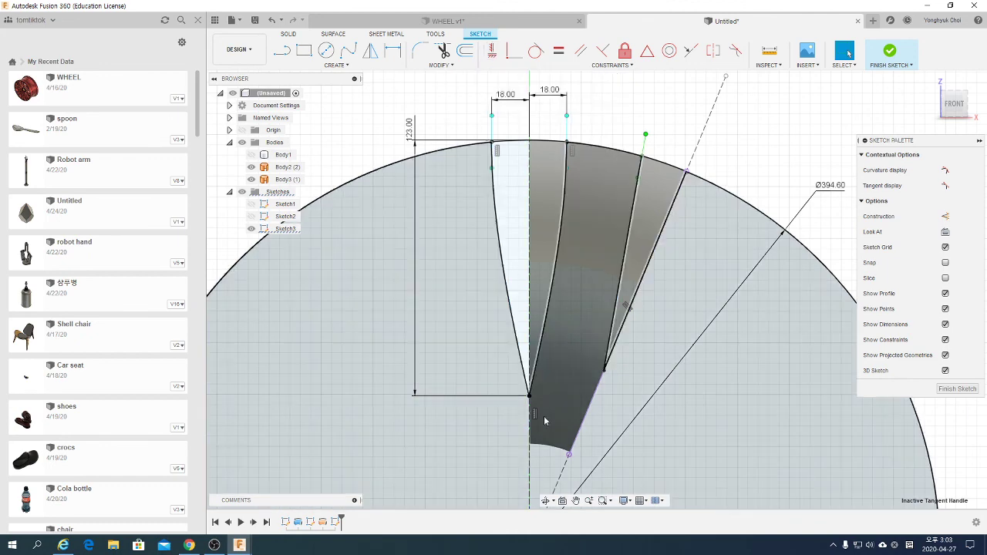
- Reshape the left and right splines' tangents so they meet at the bottom vertex
{"action": "scroll", "coordinate": [520, 451], "scroll_direction": "up", "scroll_amount": 3}
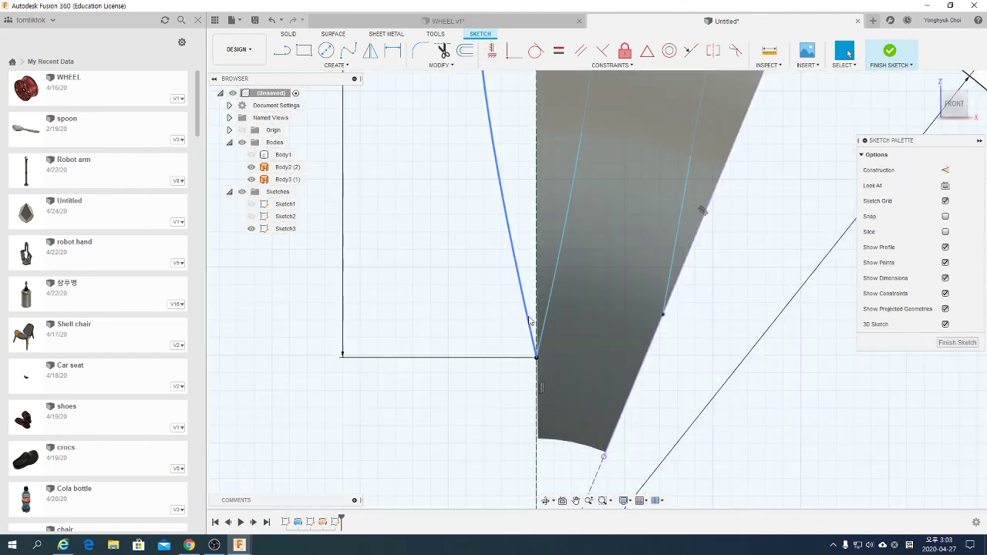
{"action": "left_click", "coordinate": [530, 347]}
{"action": "left_click_drag", "start_coordinate": [526, 315], "coordinate": [520, 359]}
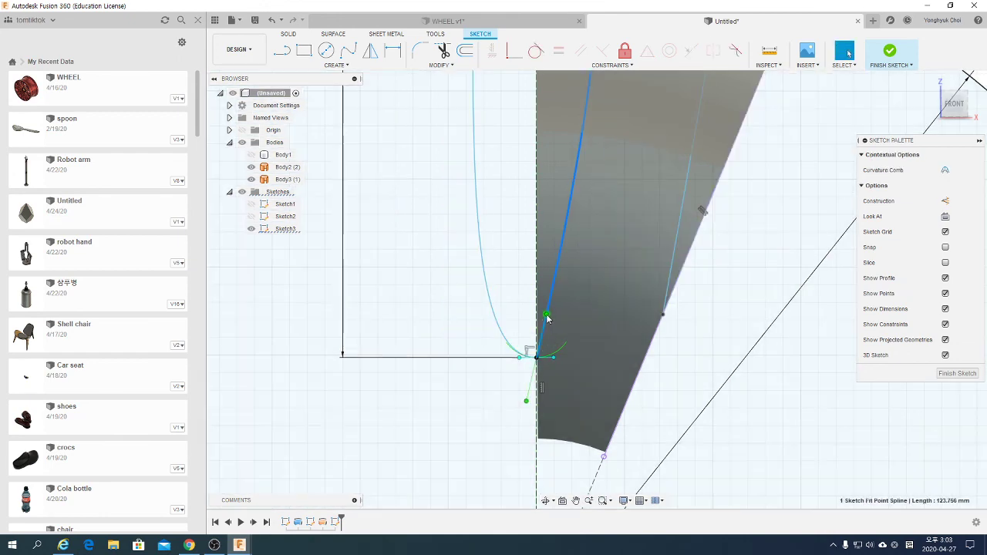
{"action": "left_click_drag", "start_coordinate": [550, 321], "coordinate": [561, 356]}
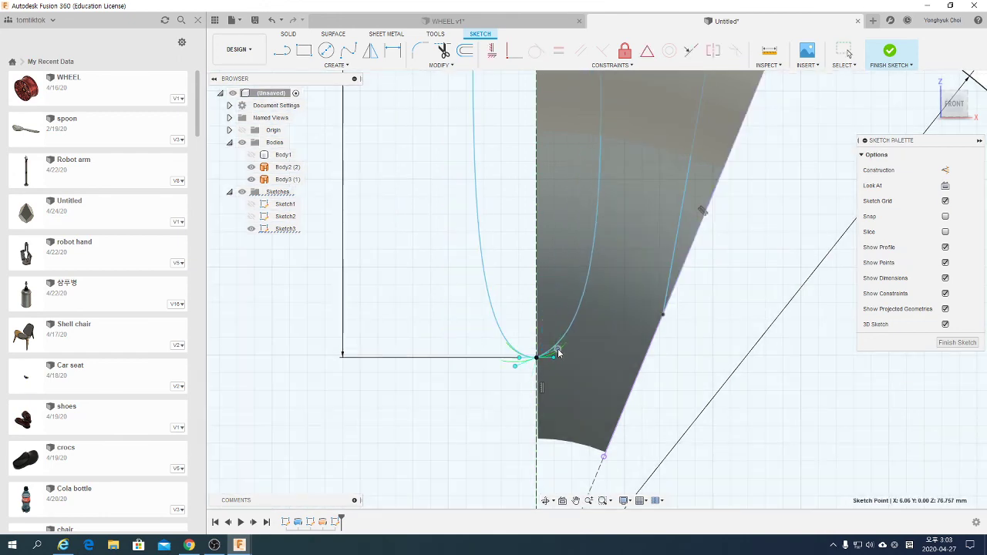
{"action": "scroll", "coordinate": [559, 366], "scroll_direction": "up", "scroll_amount": 3}
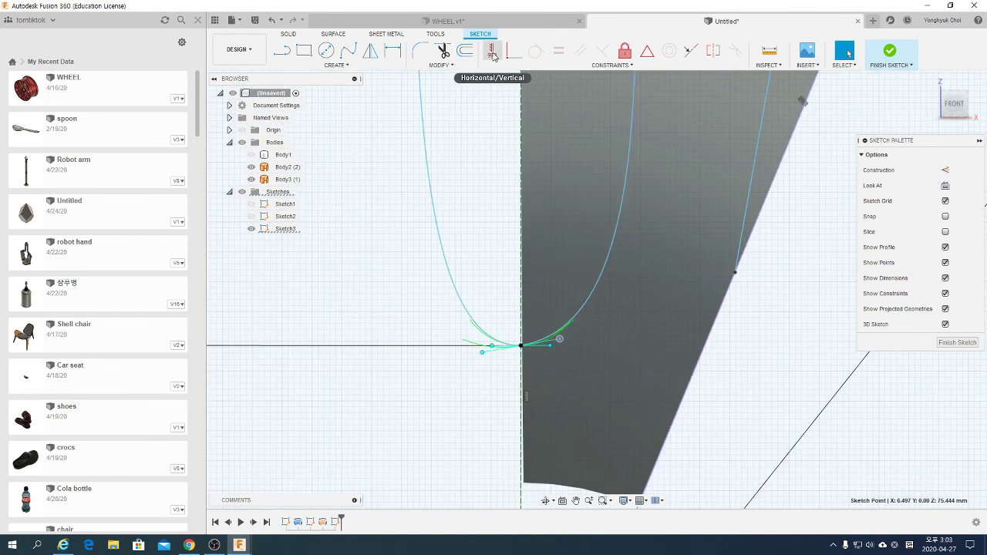
- Make the bottom tangent handle horizontal and shorten it to reshape the curves
{"action": "left_click", "coordinate": [491, 50]}
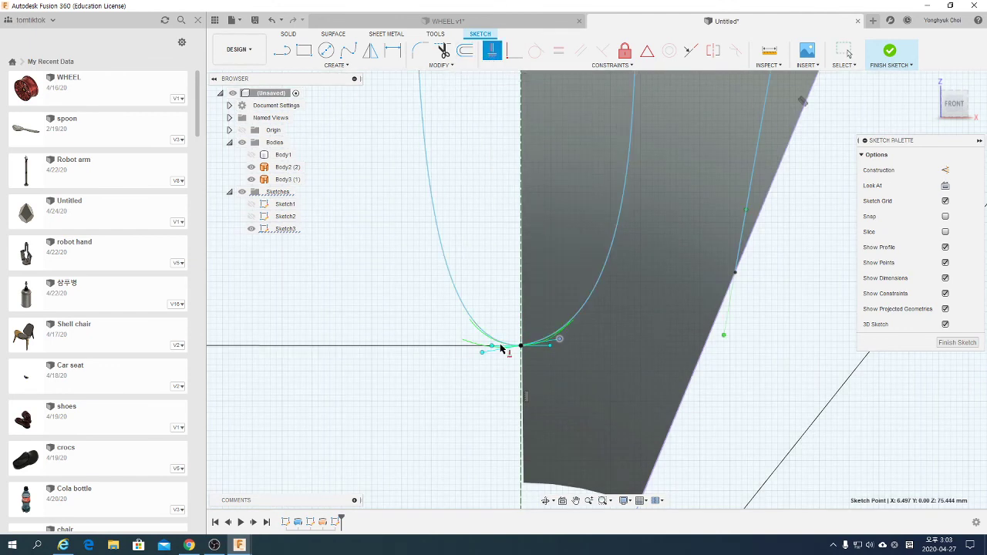
{"action": "scroll", "coordinate": [505, 353], "scroll_direction": "up", "scroll_amount": 2}
{"action": "scroll", "coordinate": [539, 348], "scroll_direction": "up", "scroll_amount": 3}
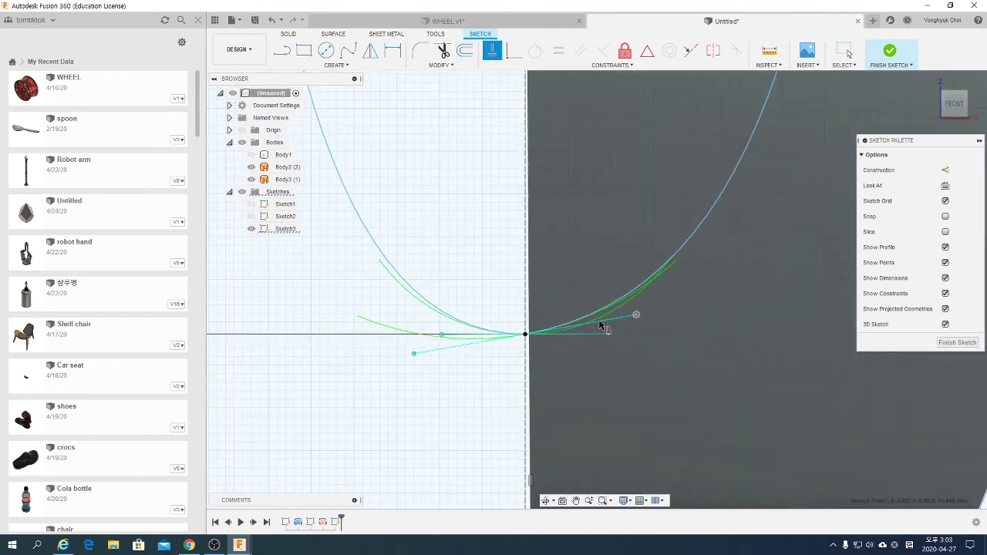
{"action": "key", "text": "Escape"}
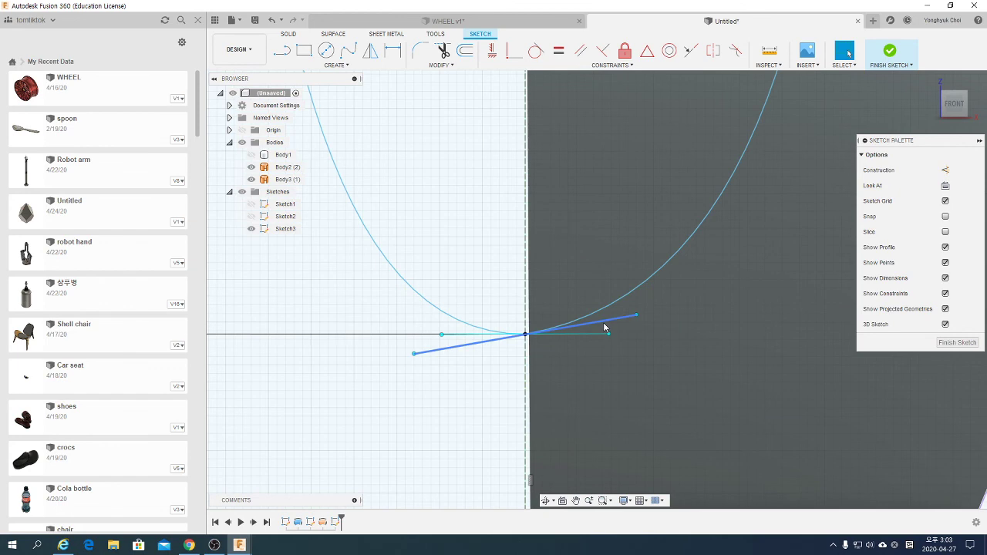
{"action": "left_click", "coordinate": [604, 328]}
{"action": "left_click", "coordinate": [491, 51]}
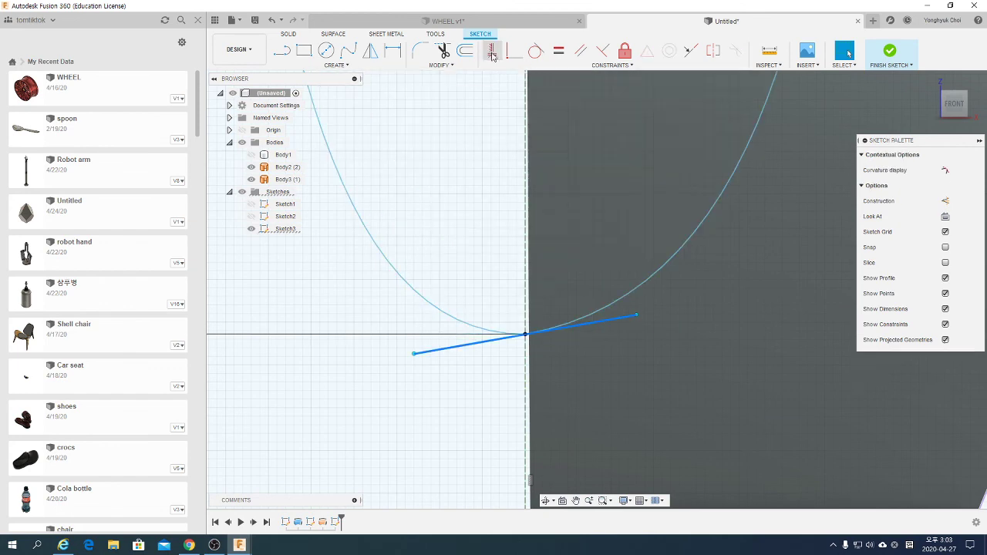
{"action": "left_click", "coordinate": [544, 334]}
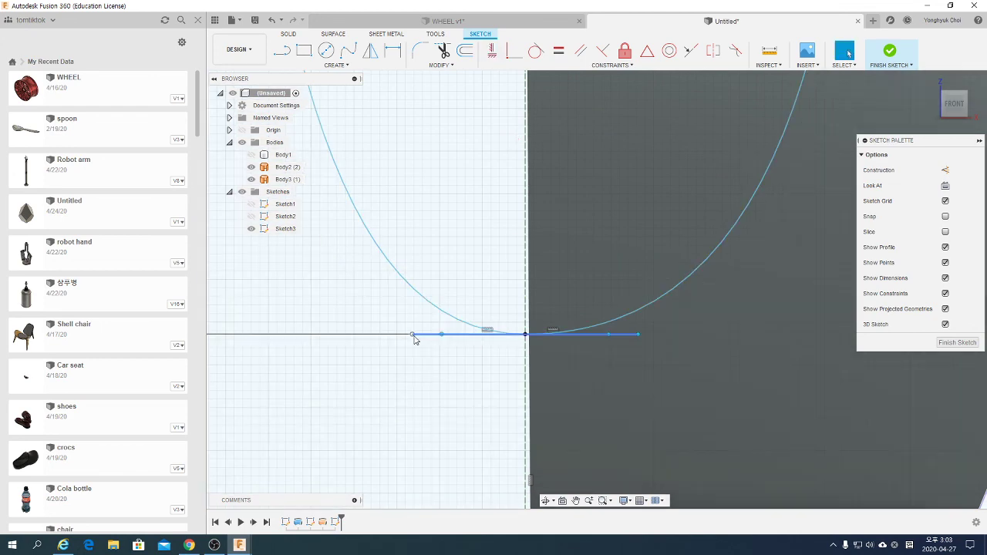
{"action": "mouse_move", "coordinate": [412, 334]}
{"action": "left_mouse_down"}
{"action": "mouse_move", "coordinate": [474, 337]}
{"action": "mouse_move", "coordinate": [441, 334]}
{"action": "left_mouse_up"}
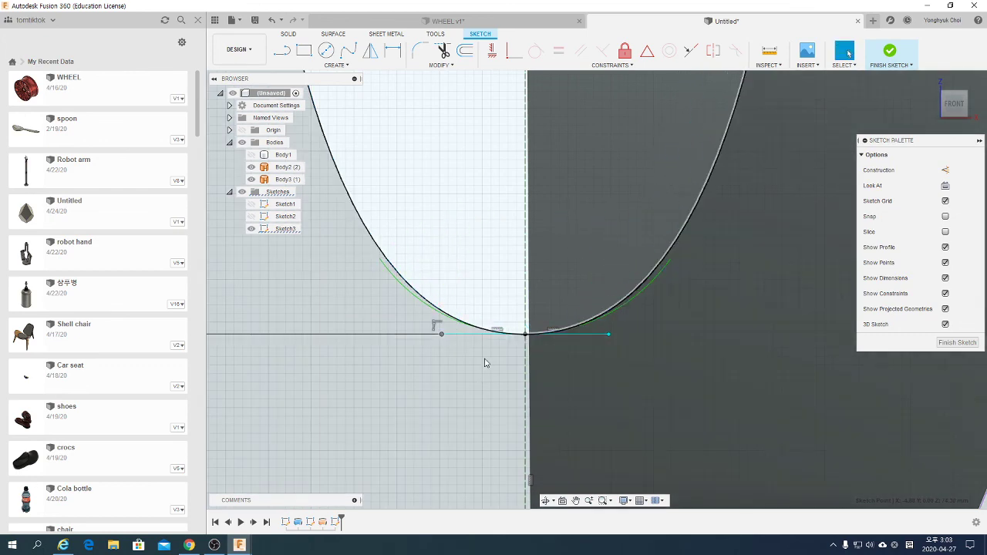
- Dimension the bottom tangent handle length to 7.20
{"action": "scroll", "coordinate": [471, 345], "scroll_direction": "down", "scroll_amount": 2}
{"action": "key", "text": "d"}
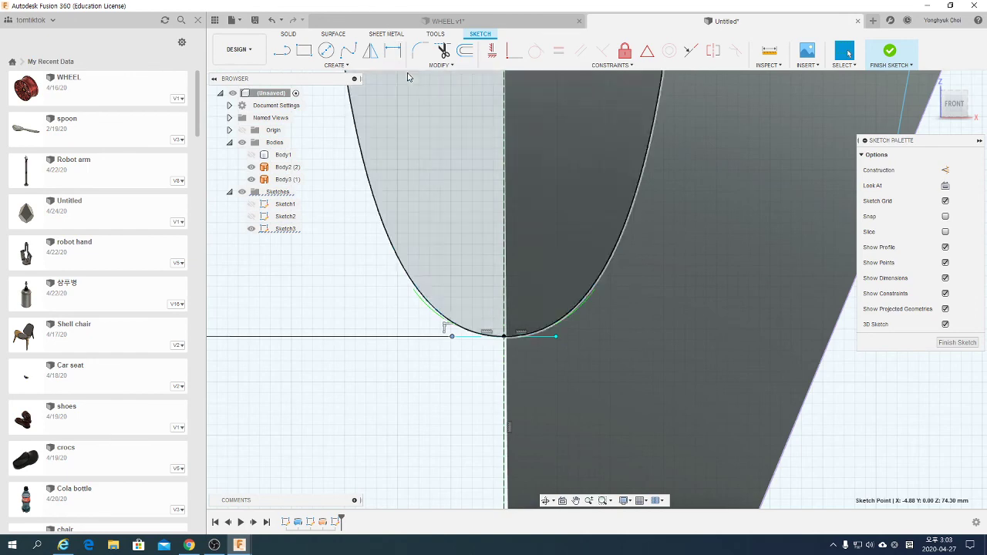
{"action": "left_click", "coordinate": [494, 339]}
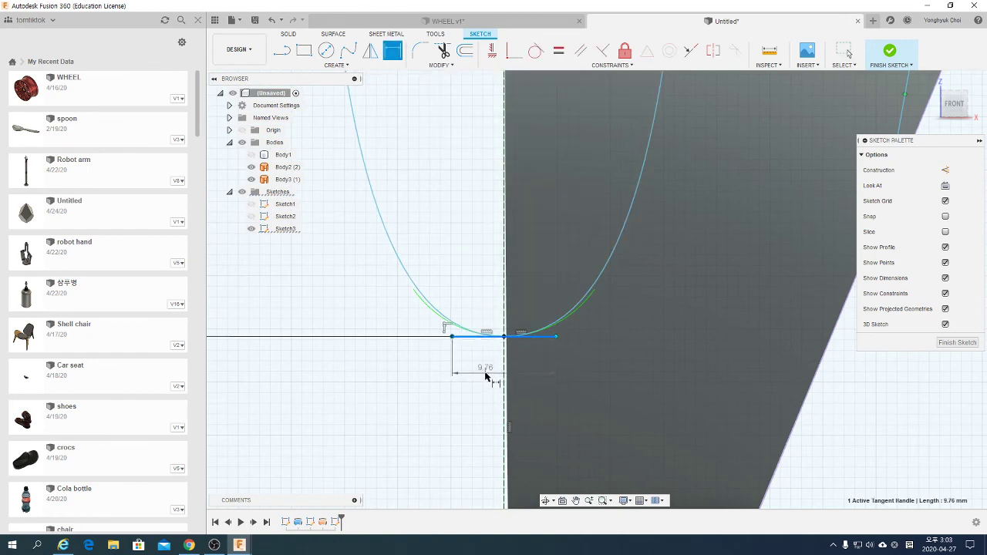
{"action": "left_click", "coordinate": [485, 374]}
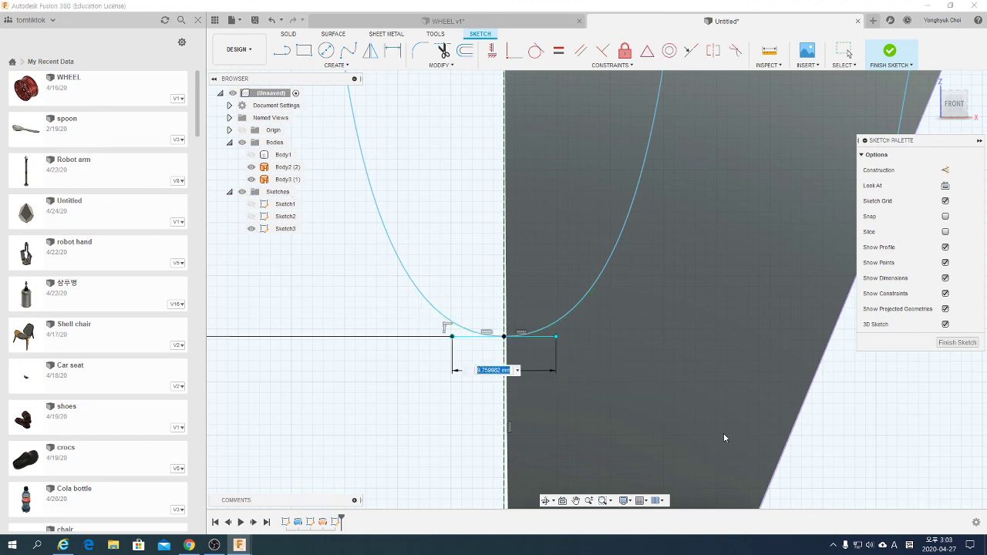
{"action": "type", "text": "7.2"}
{"action": "key", "text": "Return"}
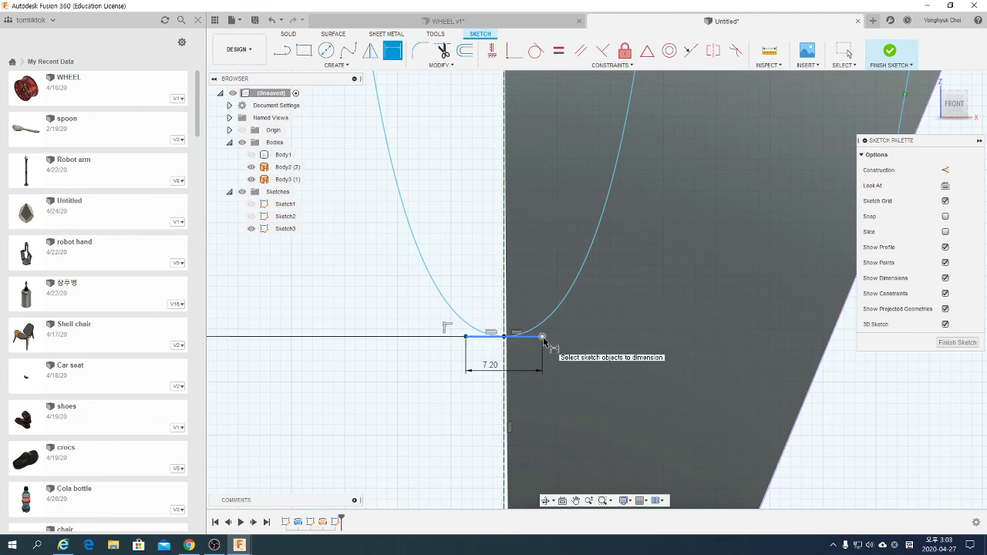
- Orbit the sketch into an angled 3D view to inspect the curves
{"action": "scroll", "coordinate": [547, 375], "scroll_direction": "down", "scroll_amount": 2}
{"action": "scroll", "coordinate": [547, 378], "scroll_direction": "down", "scroll_amount": 2}
{"action": "scroll", "coordinate": [549, 383], "scroll_direction": "down", "scroll_amount": 1}
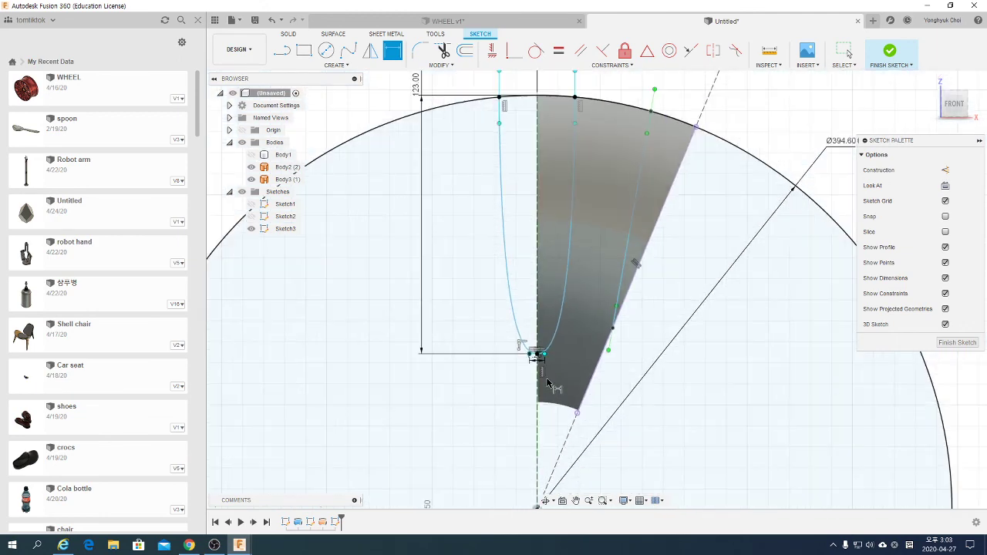
{"action": "scroll", "coordinate": [547, 389], "scroll_direction": "down", "scroll_amount": 2}
{"action": "scroll", "coordinate": [546, 405], "scroll_direction": "up", "scroll_amount": 3}
{"action": "scroll", "coordinate": [540, 418], "scroll_direction": "up", "scroll_amount": 3}
{"action": "scroll", "coordinate": [532, 425], "scroll_direction": "up", "scroll_amount": 3}
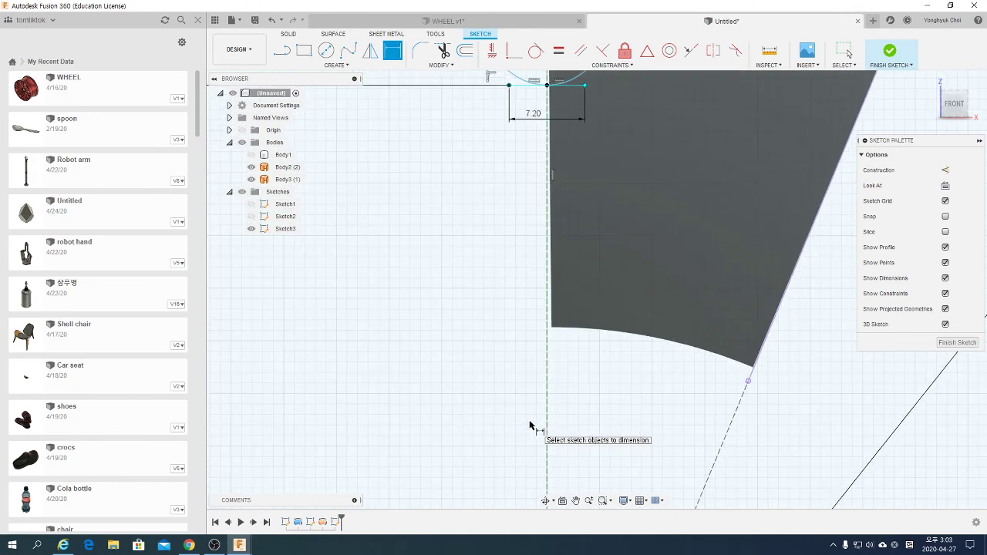
{"action": "scroll", "coordinate": [539, 400], "scroll_direction": "down", "scroll_amount": 2}
{"action": "mouse_move", "coordinate": [548, 381]}
{"action": "middle_mouse_down", "text": "shift"}
{"action": "mouse_move", "coordinate": [465, 403]}
{"action": "mouse_move", "coordinate": [438, 390]}
{"action": "mouse_move", "coordinate": [491, 393]}
{"action": "mouse_move", "coordinate": [454, 405]}
{"action": "mouse_move", "coordinate": [436, 394]}
{"action": "middle_mouse_up", "text": "shift"}
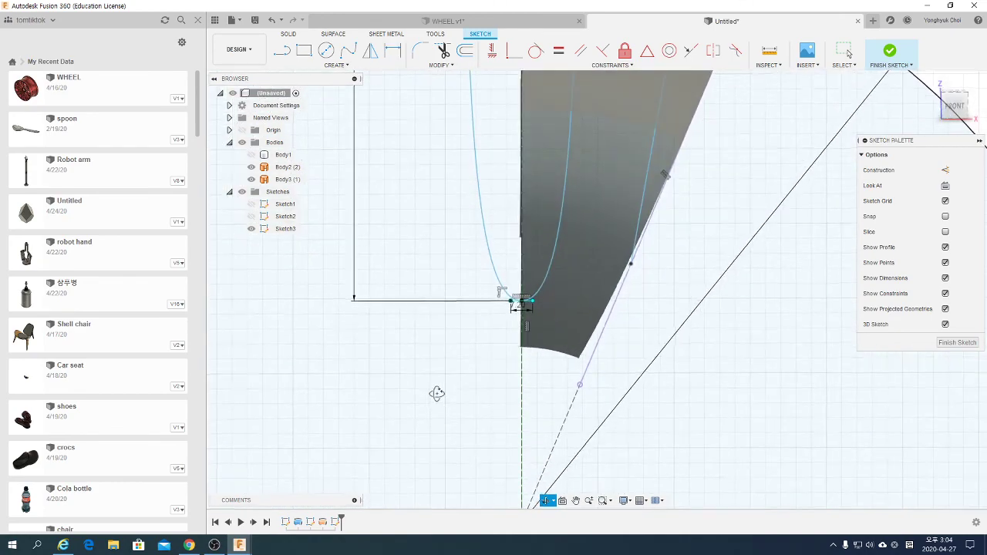
{"action": "key", "text": "d"}
{"action": "scroll", "coordinate": [436, 393], "scroll_direction": "down", "scroll_amount": 3}
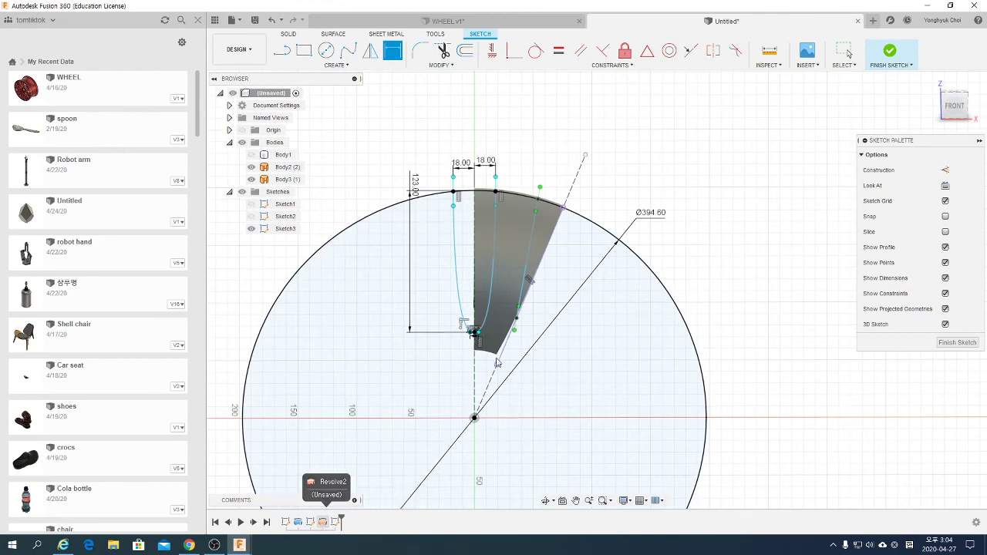
{"action": "key", "text": "Escape"}
{"action": "scroll", "coordinate": [481, 323], "scroll_direction": "up", "scroll_amount": 2}
{"action": "scroll", "coordinate": [480, 324], "scroll_direction": "up", "scroll_amount": 1}
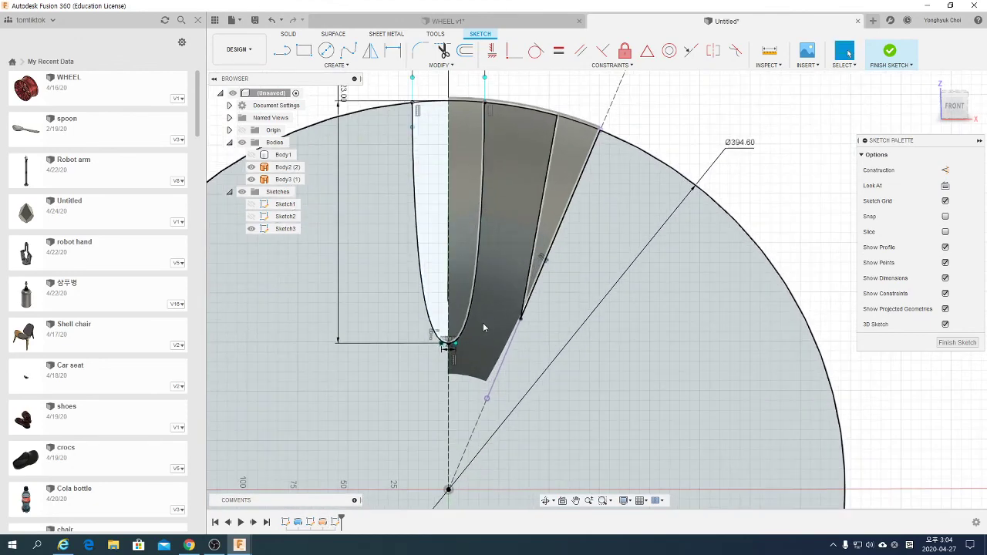
{"action": "scroll", "coordinate": [480, 323], "scroll_direction": "up", "scroll_amount": 1}
{"action": "scroll", "coordinate": [476, 312], "scroll_direction": "up", "scroll_amount": 1}
- View the sketch square-on from the front, framing the wedge profile
{"action": "left_click", "coordinate": [848, 53]}
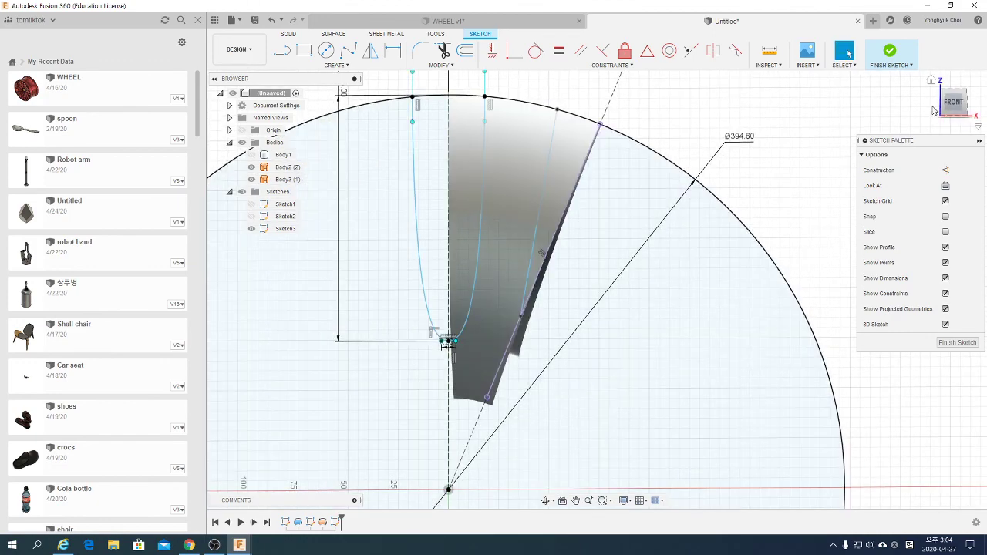
{"action": "left_click", "coordinate": [954, 104]}
{"action": "scroll", "coordinate": [459, 376], "scroll_direction": "up", "scroll_amount": 3}
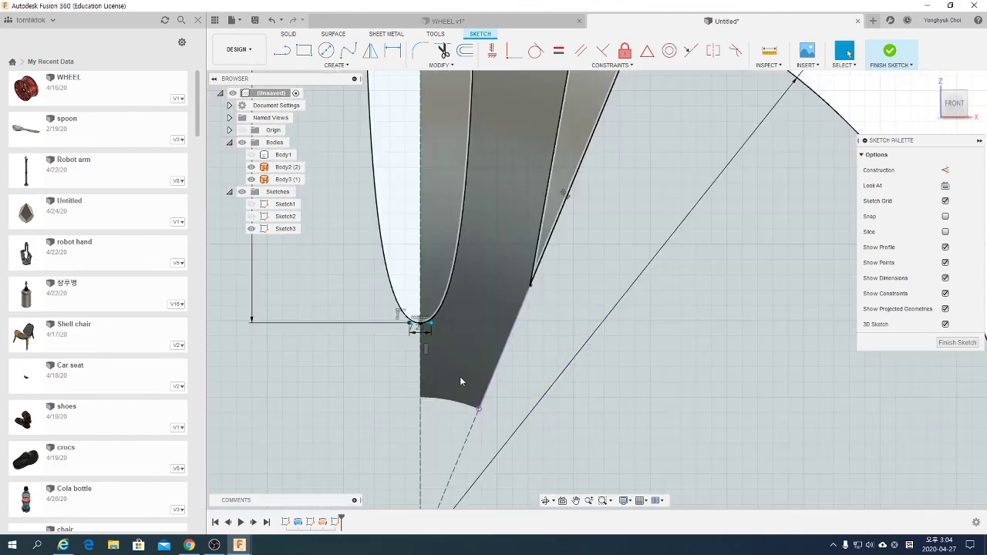
{"action": "scroll", "coordinate": [497, 327], "scroll_direction": "down", "scroll_amount": 5}
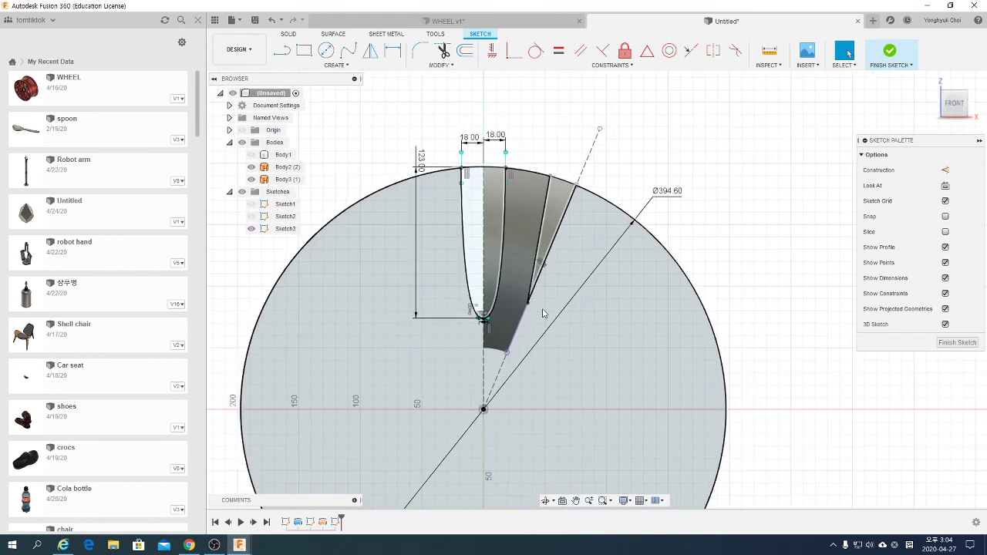
{"action": "scroll", "coordinate": [494, 327], "scroll_direction": "up", "scroll_amount": 2}
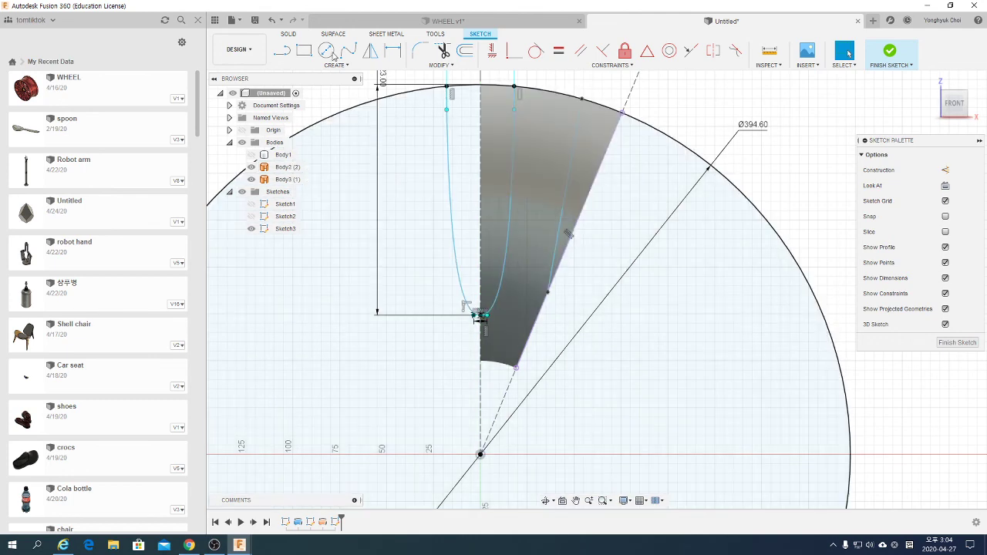
- Dimension the curve's top point 50 from the slanted edge
{"action": "key", "text": "d"}
{"action": "left_click", "coordinate": [627, 96]}
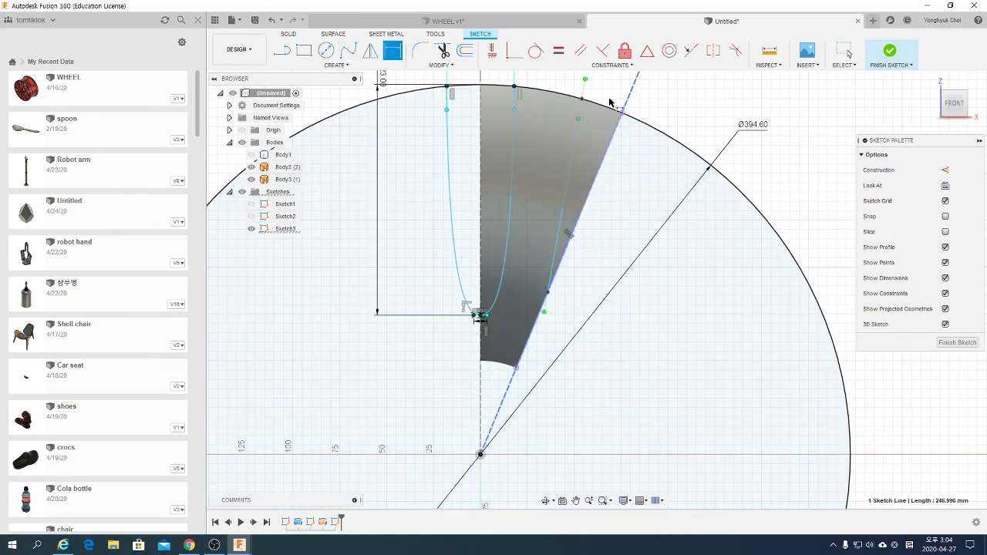
{"action": "left_click", "coordinate": [583, 99]}
{"action": "left_click", "coordinate": [605, 83]}
{"action": "type", "text": "50"}
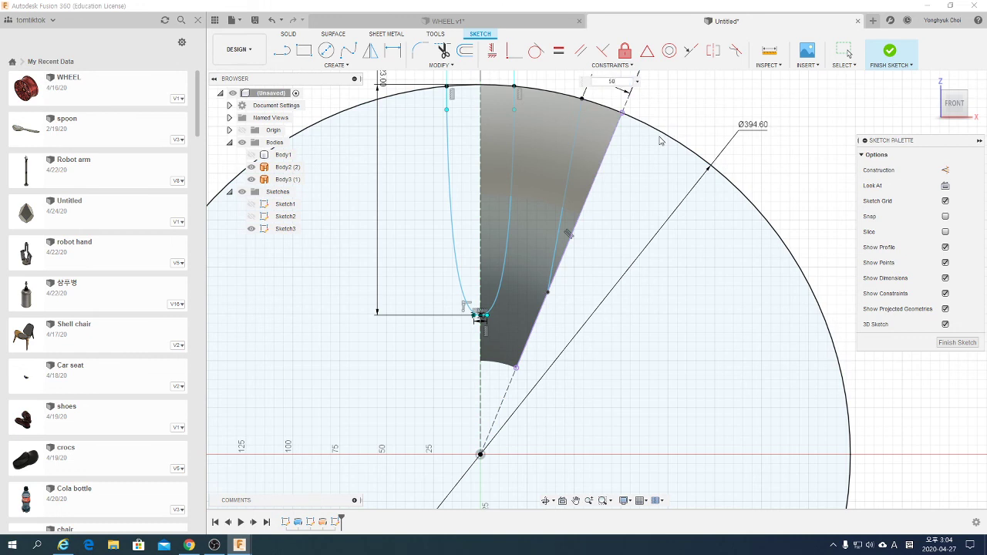
{"action": "key", "text": "Return"}
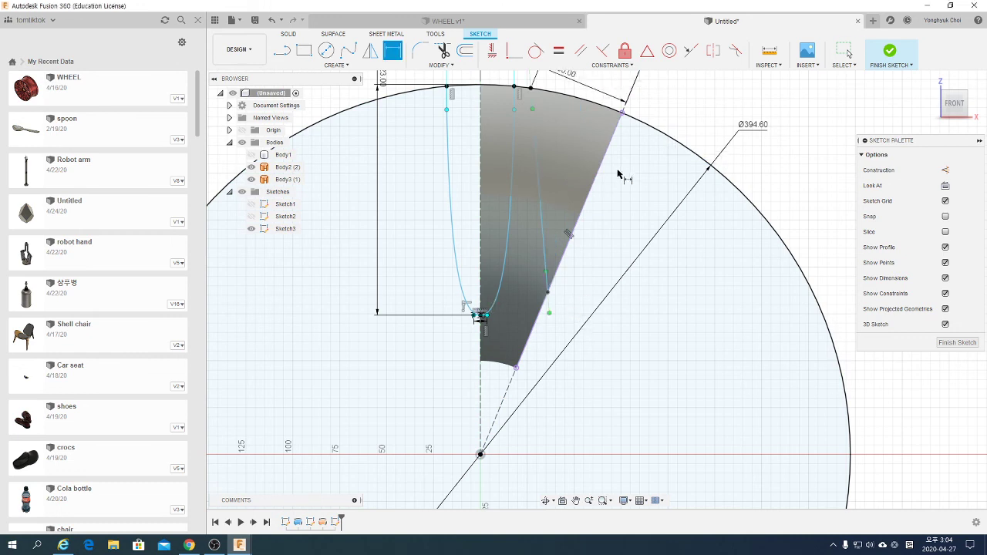
- Add a 90 distance along the slanted edge and delete the short stray segment
{"action": "left_click", "coordinate": [546, 292]}
{"action": "left_click", "coordinate": [707, 166]}
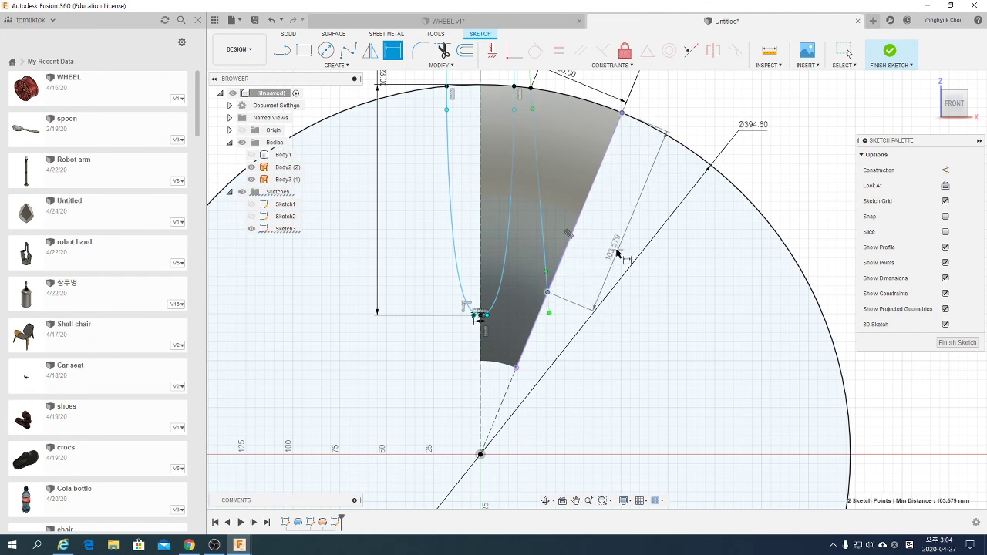
{"action": "left_click", "coordinate": [640, 315]}
{"action": "type", "text": "95"}
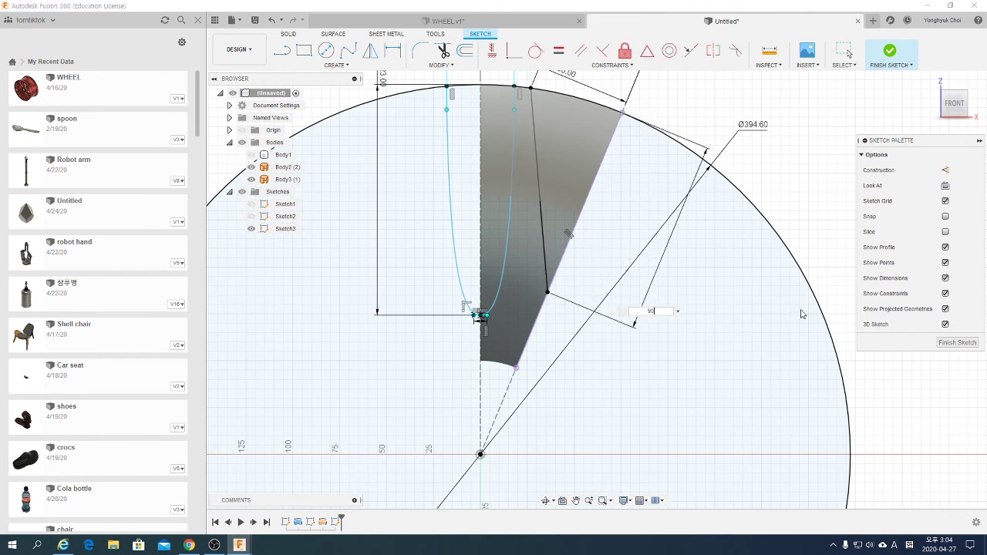
{"action": "key", "text": "Return"}
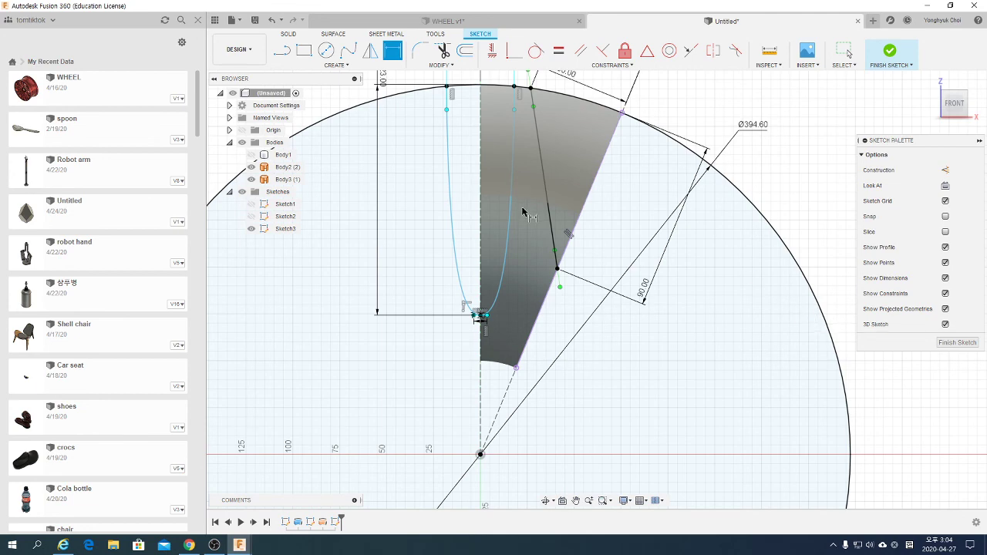
{"action": "key", "text": "Escape"}
{"action": "left_click", "coordinate": [560, 276]}
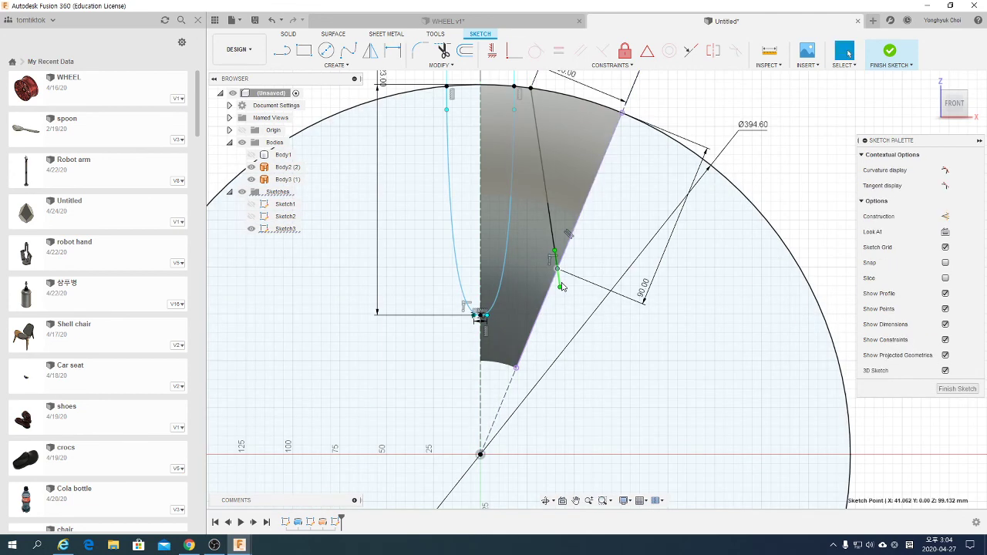
{"action": "key", "text": "Delete"}
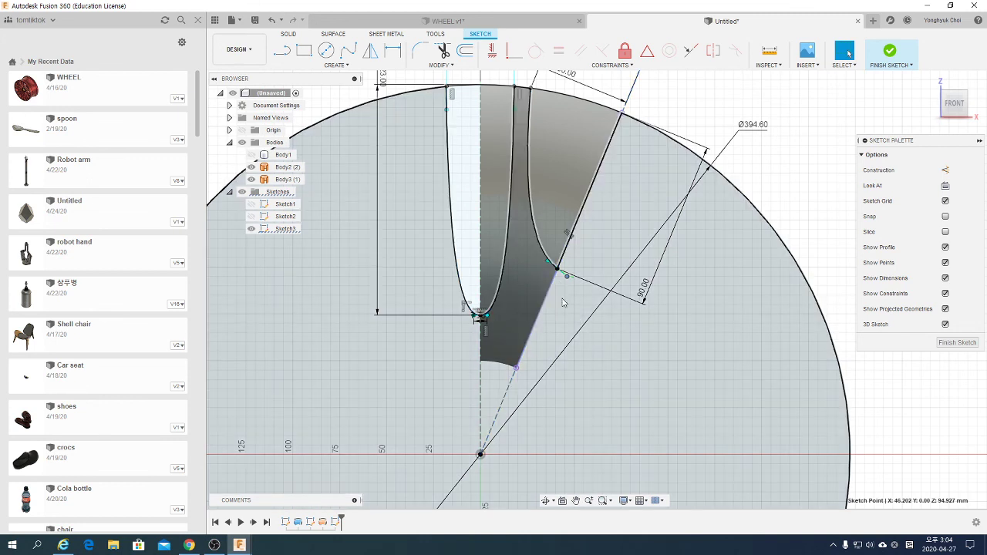
- Make the curve's tangent handle perpendicular to the slanted edge
{"action": "left_click", "coordinate": [555, 292]}
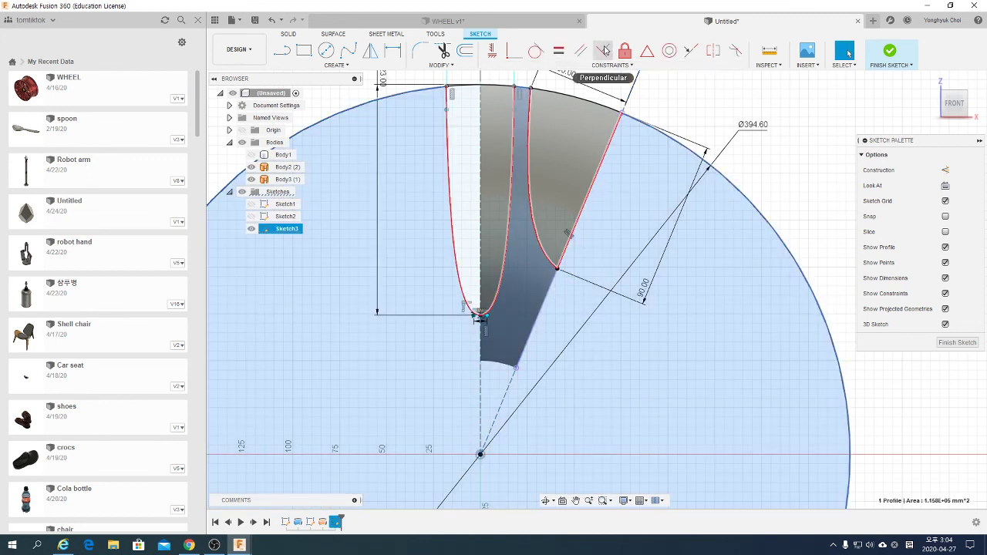
{"action": "left_click", "coordinate": [604, 51]}
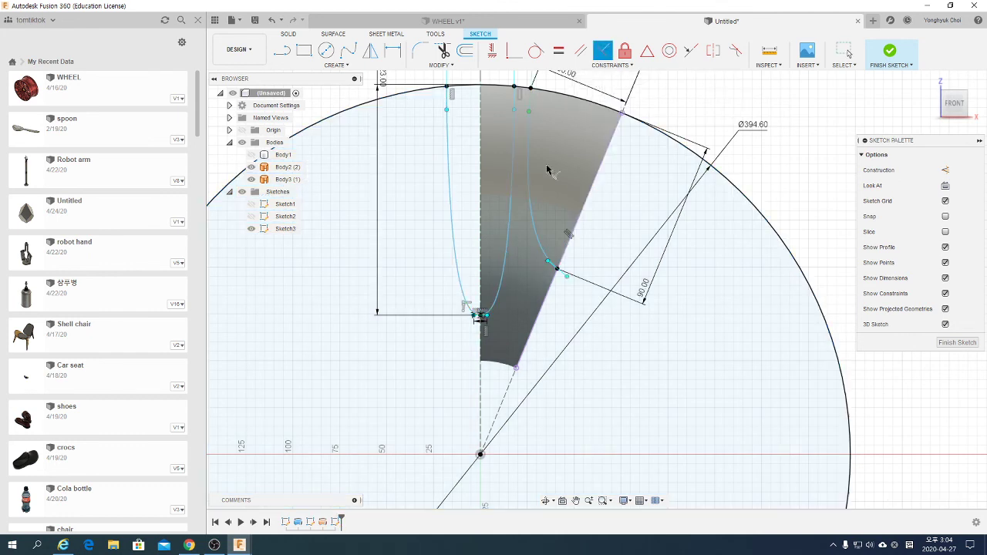
{"action": "left_click", "coordinate": [561, 276]}
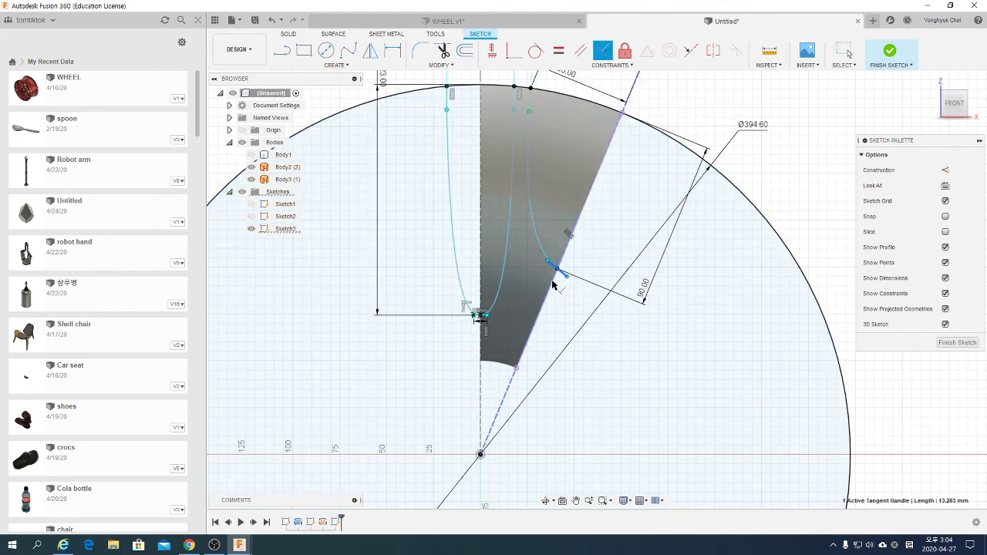
{"action": "left_click", "coordinate": [560, 288]}
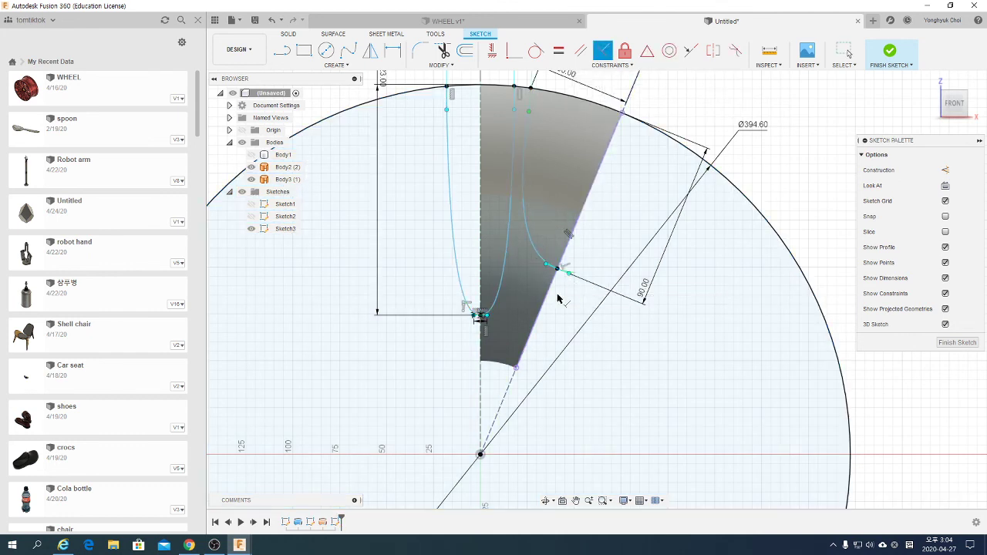
- Dimension the tangent handle length to 10
{"action": "key", "text": "d"}
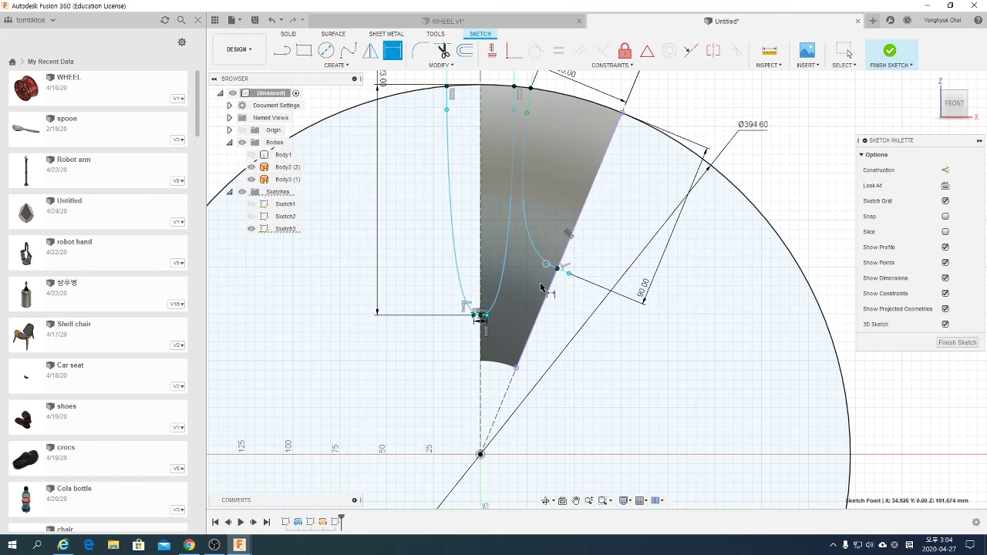
{"action": "left_click", "coordinate": [566, 276]}
{"action": "left_click", "coordinate": [555, 296]}
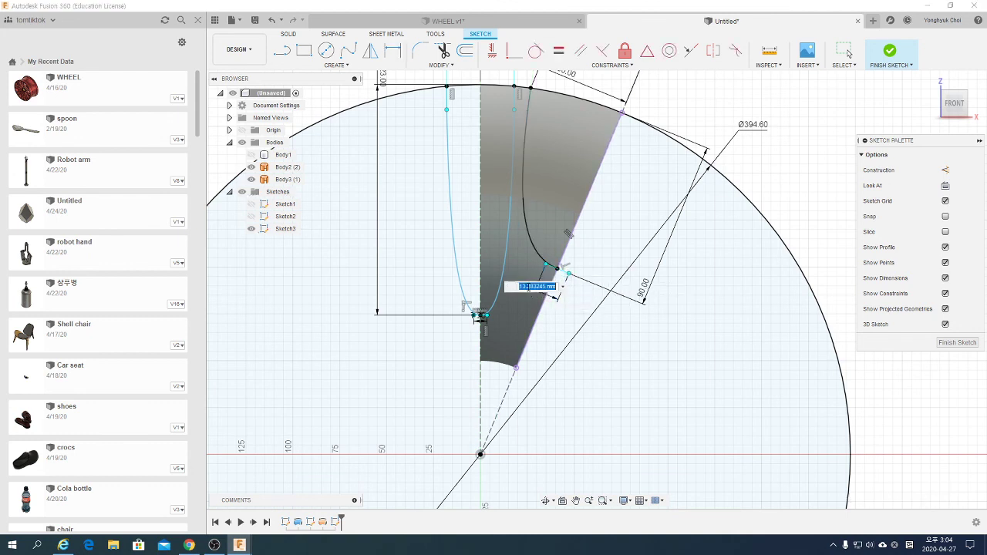
{"action": "type", "text": "10"}
{"action": "key", "text": "Return"}
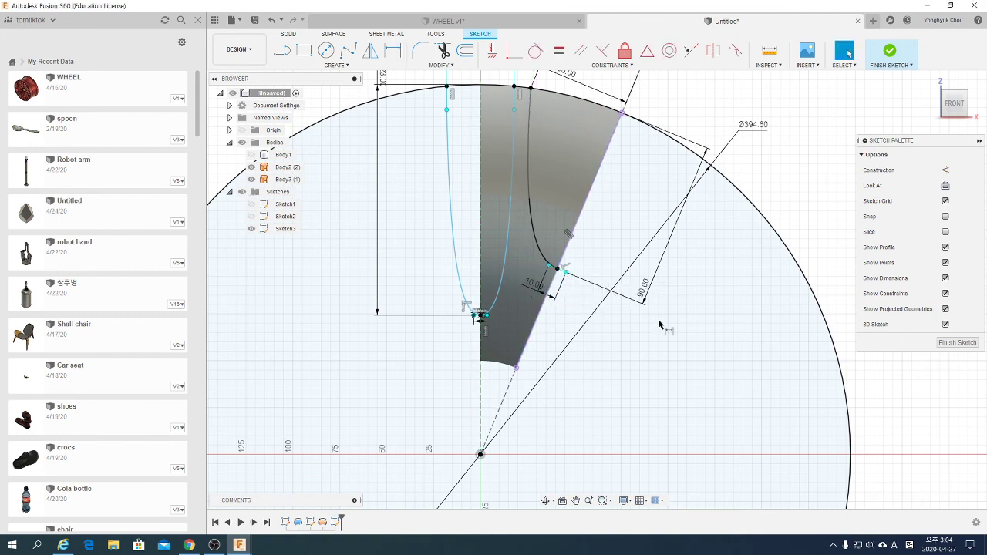
{"action": "scroll", "coordinate": [459, 224], "scroll_direction": "down", "scroll_amount": 1}
{"action": "scroll", "coordinate": [459, 225], "scroll_direction": "down", "scroll_amount": 2}
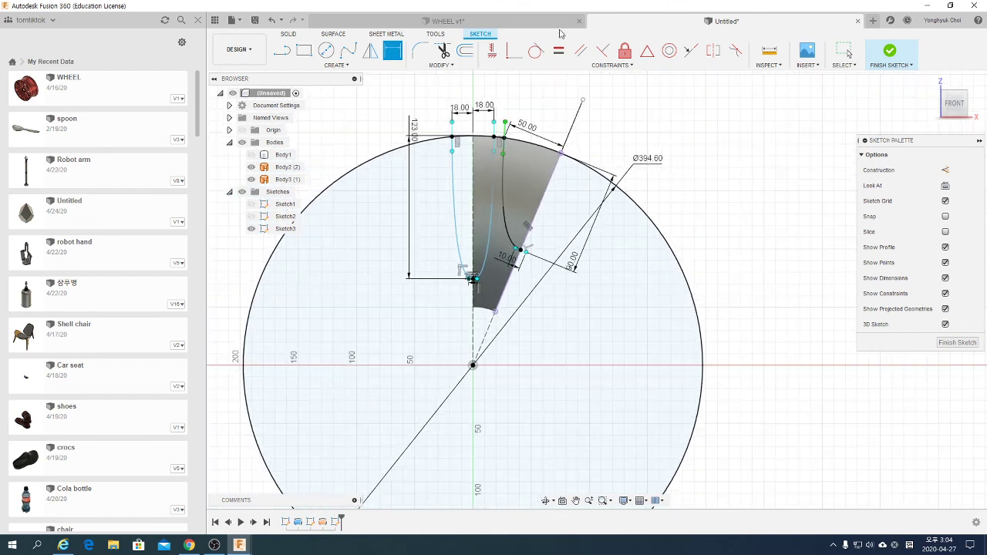
{"action": "scroll", "coordinate": [501, 139], "scroll_direction": "up", "scroll_amount": 2}
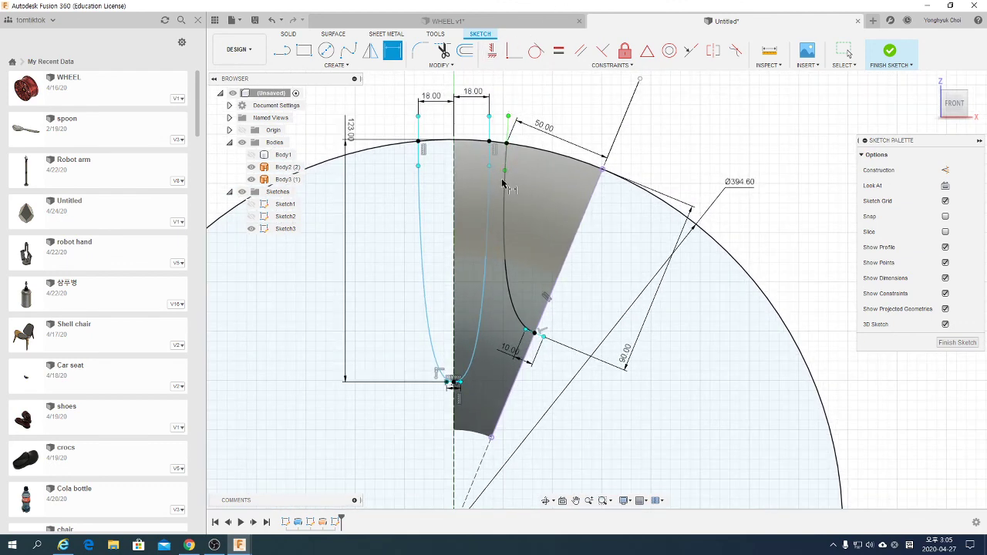
{"action": "key", "text": "Escape"}
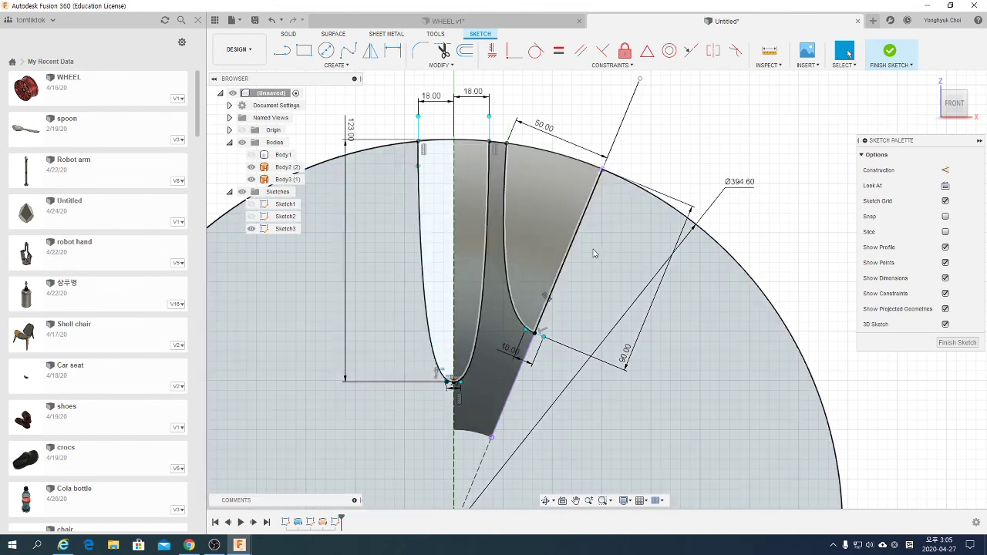
- Offset the inner curve by 6.00 mm
{"action": "left_click", "coordinate": [462, 52]}
{"action": "left_click", "coordinate": [503, 253]}
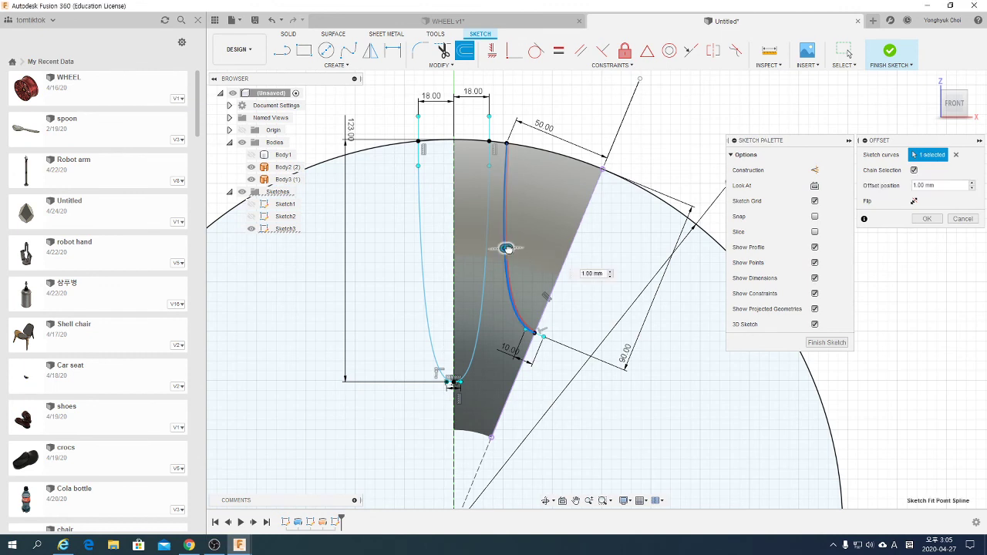
{"action": "left_click_drag", "start_coordinate": [506, 248], "coordinate": [514, 249]}
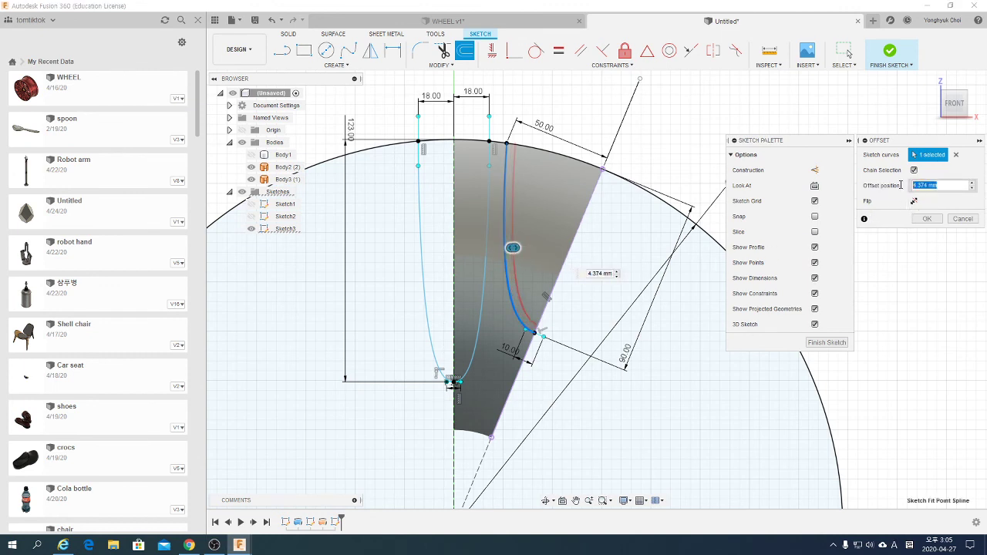
{"action": "key", "text": "Return"}
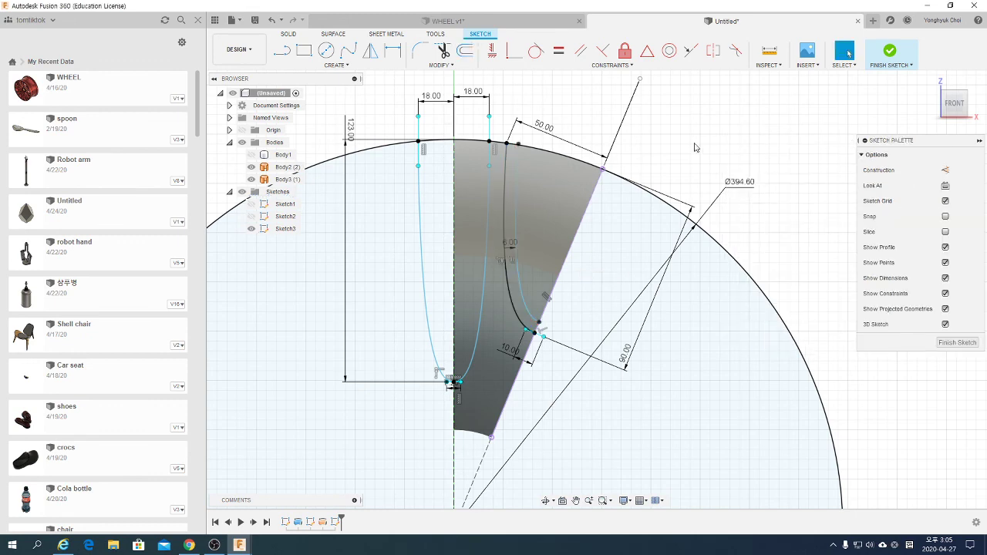
{"action": "scroll", "coordinate": [532, 155], "scroll_direction": "up", "scroll_amount": 2}
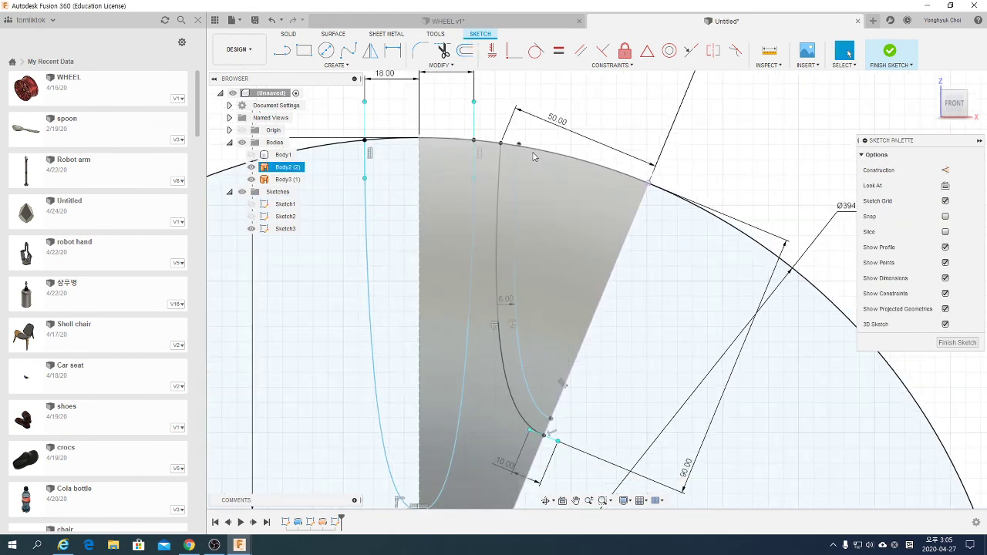
{"action": "scroll", "coordinate": [532, 155], "scroll_direction": "up", "scroll_amount": 2}
{"action": "scroll", "coordinate": [520, 150], "scroll_direction": "up", "scroll_amount": 2}
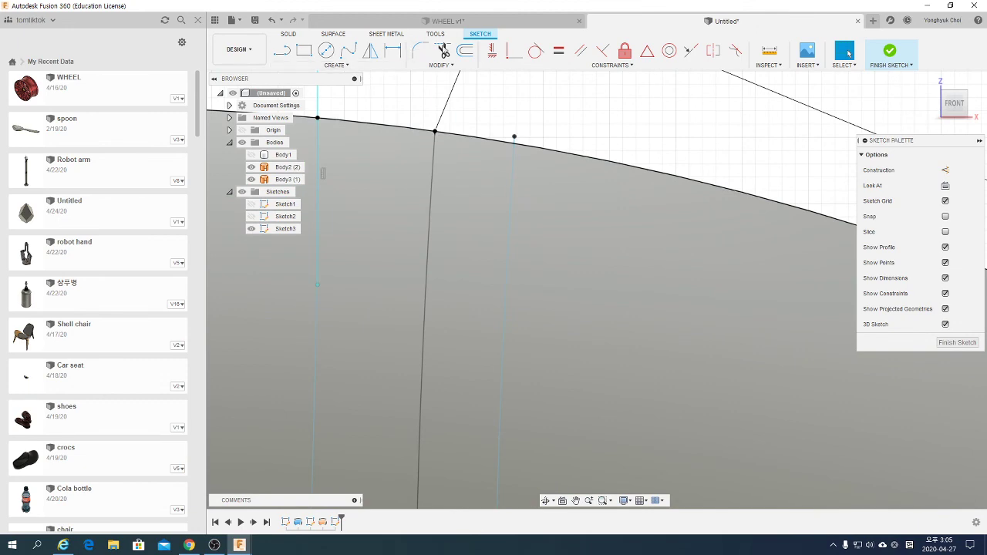
- Trim the extra segment at the top arc and zoom out to check the profile
{"action": "left_click", "coordinate": [442, 50]}
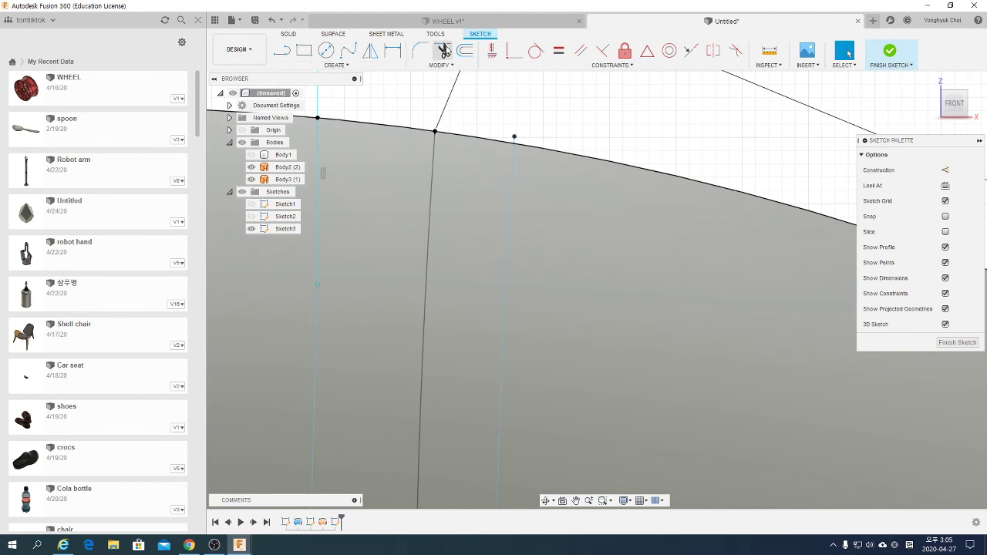
{"action": "left_click", "coordinate": [515, 141]}
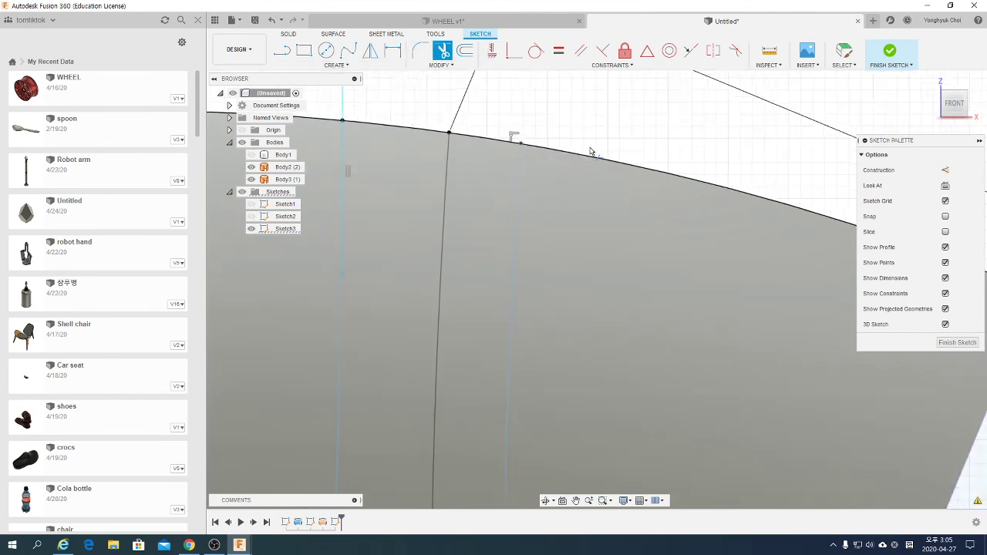
{"action": "scroll", "coordinate": [591, 152], "scroll_direction": "down", "scroll_amount": 2}
{"action": "scroll", "coordinate": [595, 152], "scroll_direction": "down", "scroll_amount": 1}
{"action": "scroll", "coordinate": [595, 151], "scroll_direction": "down", "scroll_amount": 1}
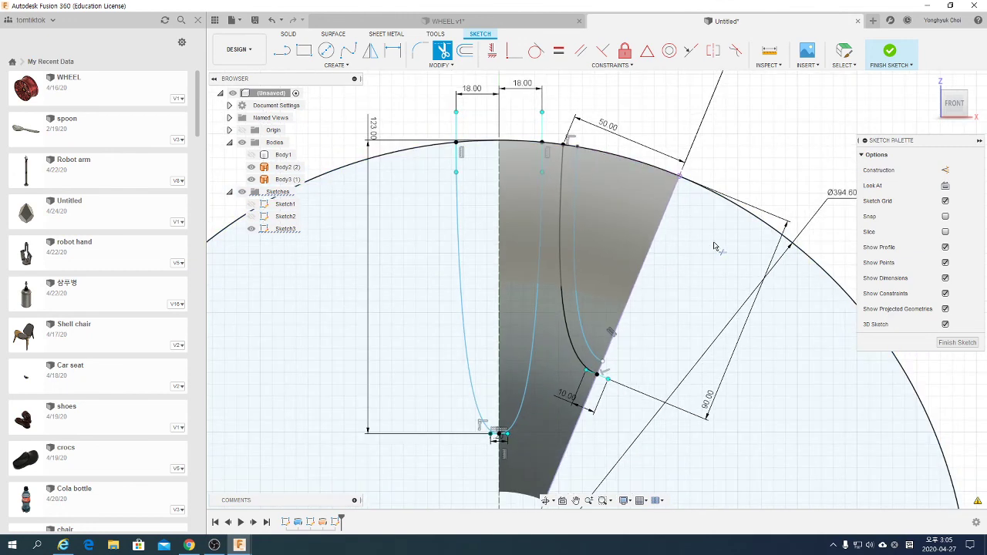
{"action": "key", "text": "Escape"}
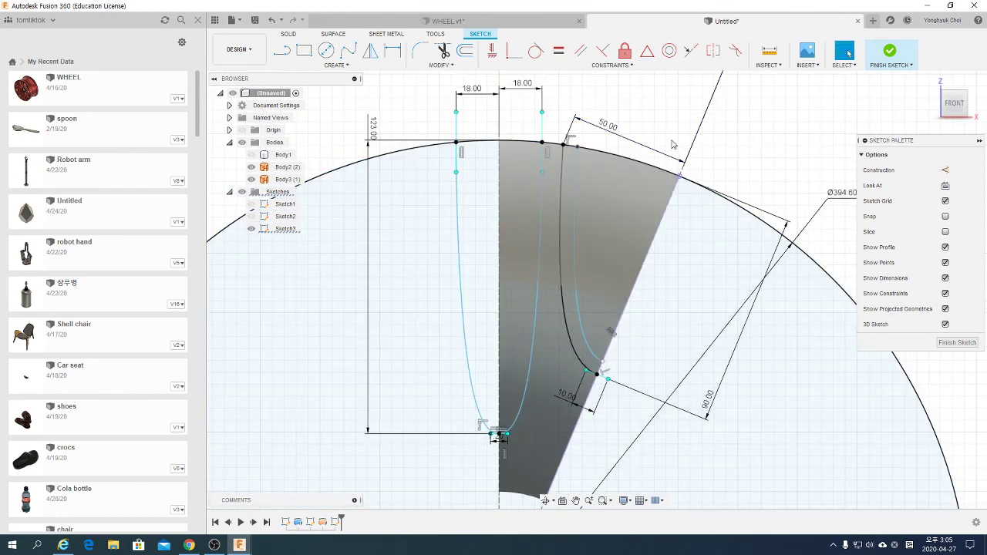
{"action": "left_click", "coordinate": [617, 173]}
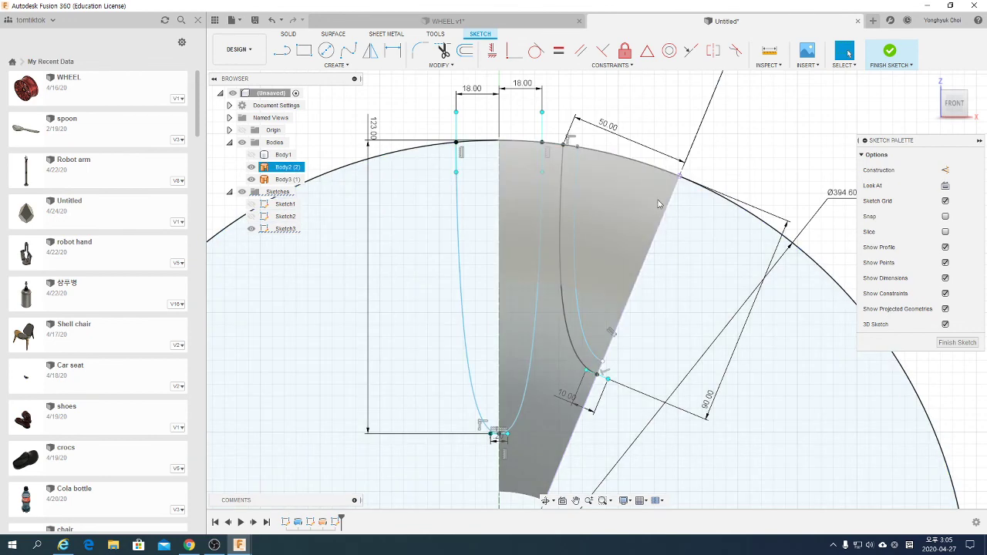
{"action": "left_click", "coordinate": [662, 211]}
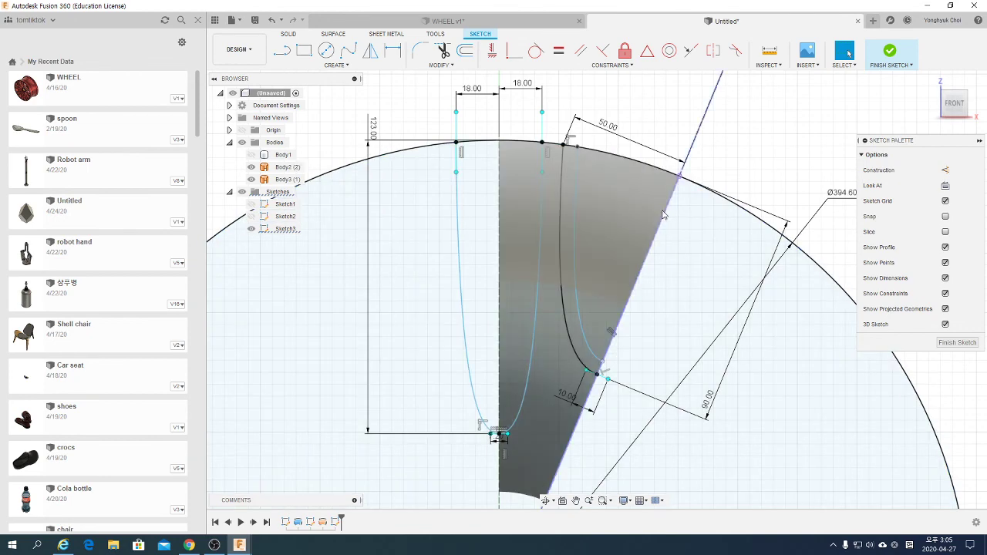
{"action": "scroll", "coordinate": [665, 210], "scroll_direction": "down", "scroll_amount": 3}
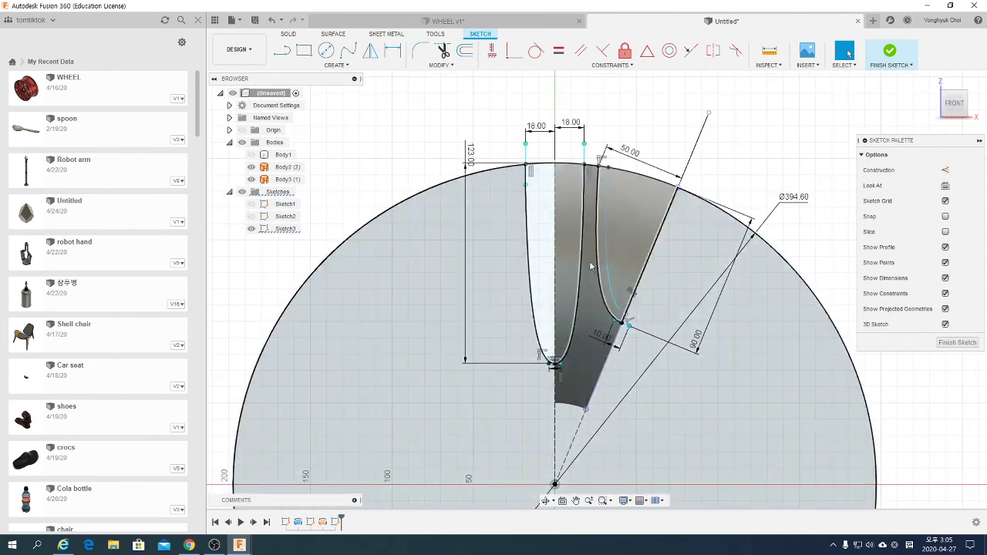
{"action": "scroll", "coordinate": [673, 199], "scroll_direction": "down", "scroll_amount": 2}
- Finish Sketch3 and return to the surfacing workspace
{"action": "left_click", "coordinate": [610, 215]}
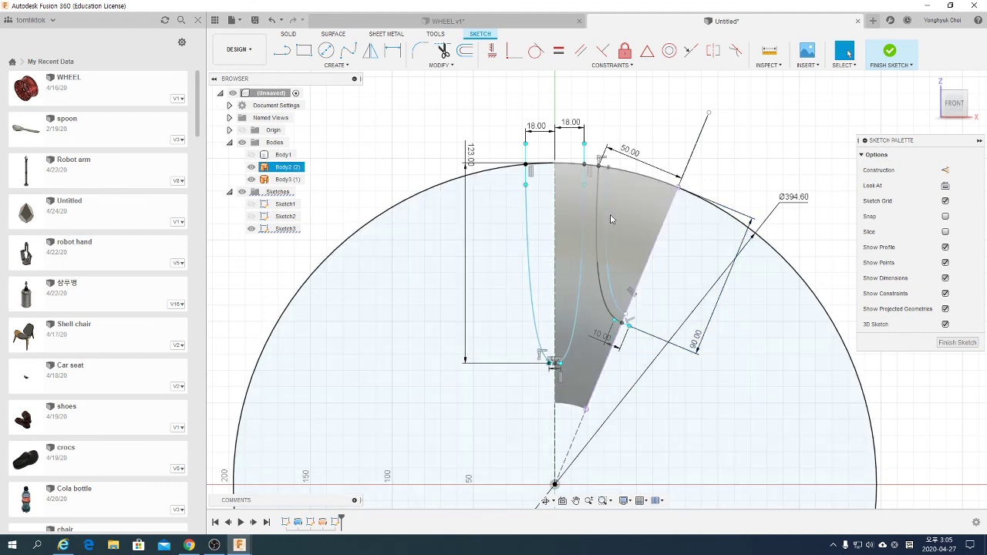
{"action": "left_click", "coordinate": [889, 54]}
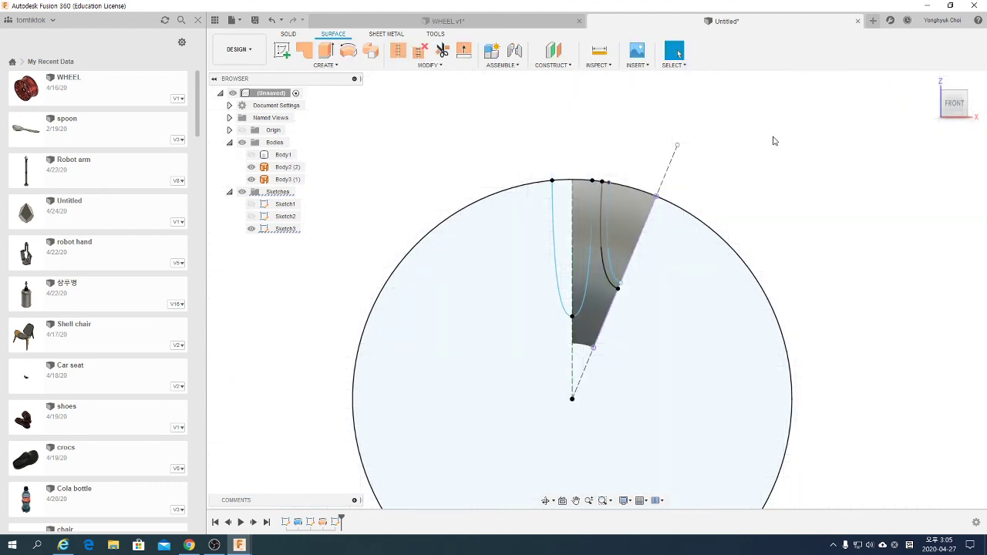
{"action": "scroll", "coordinate": [738, 187], "scroll_direction": "down", "scroll_amount": 2}
{"action": "scroll", "coordinate": [749, 216], "scroll_direction": "down", "scroll_amount": 1}
- Orbit and zoom to inspect the surface bodies against the large circular face
{"action": "mouse_move", "coordinate": [748, 216]}
{"action": "middle_mouse_down", "text": "shift"}
{"action": "mouse_move", "coordinate": [668, 206]}
{"action": "mouse_move", "coordinate": [708, 209]}
{"action": "mouse_move", "coordinate": [562, 227]}
{"action": "mouse_move", "coordinate": [610, 187]}
{"action": "middle_mouse_up", "text": "shift"}
{"action": "scroll", "coordinate": [577, 219], "scroll_direction": "up", "scroll_amount": 2}
{"action": "scroll", "coordinate": [577, 219], "scroll_direction": "up", "scroll_amount": 2}
{"action": "key", "text": "Escape"}
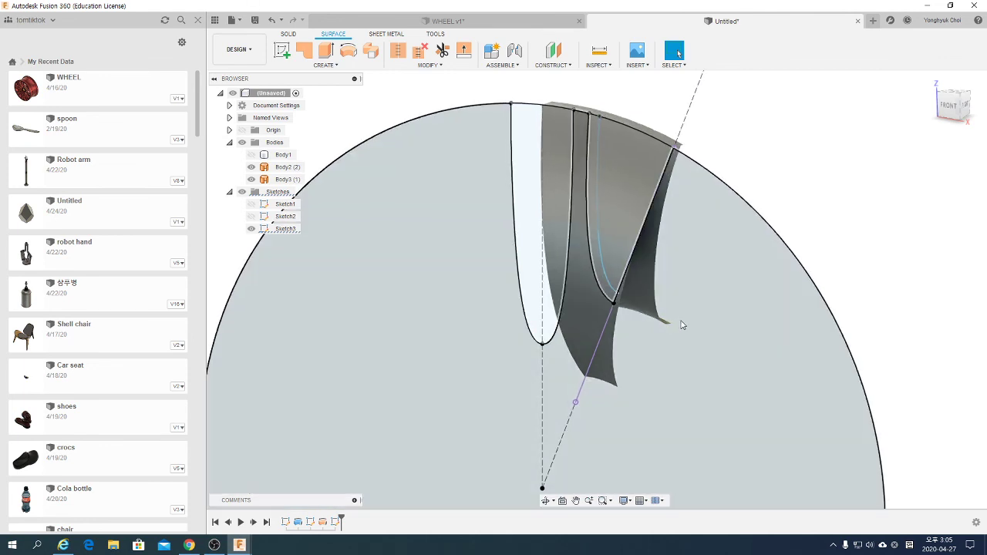
{"action": "middle_click_drag", "start_coordinate": [682, 322], "coordinate": [687, 295], "text": "shift"}
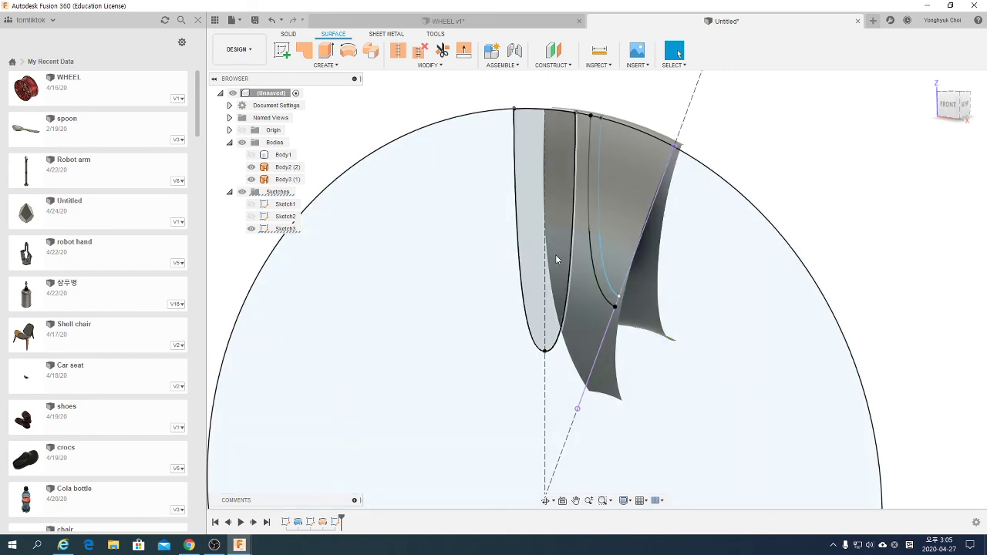
{"action": "scroll", "coordinate": [555, 254], "scroll_direction": "down", "scroll_amount": 2}
{"action": "scroll", "coordinate": [555, 255], "scroll_direction": "down", "scroll_amount": 2}
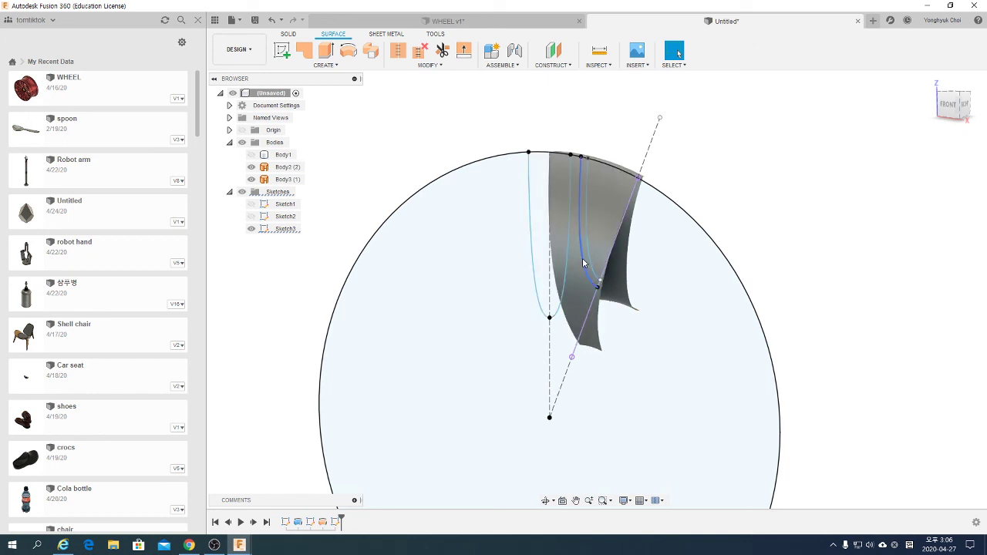
{"action": "left_click", "coordinate": [589, 226]}
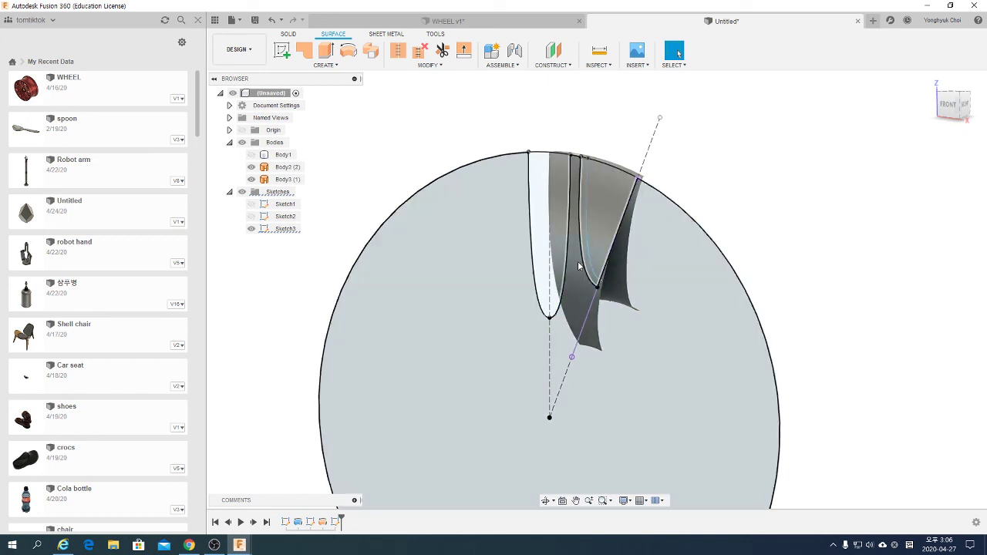
{"action": "scroll", "coordinate": [589, 226], "scroll_direction": "up", "scroll_amount": 1}
{"action": "scroll", "coordinate": [589, 226], "scroll_direction": "up", "scroll_amount": 1}
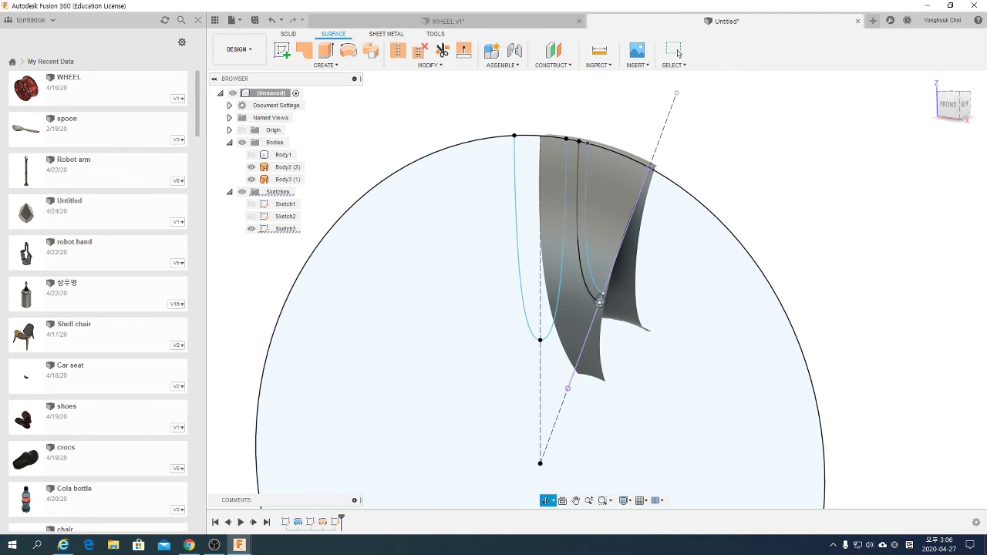
{"action": "middle_click_drag", "start_coordinate": [600, 301], "coordinate": [585, 294], "text": "shift"}
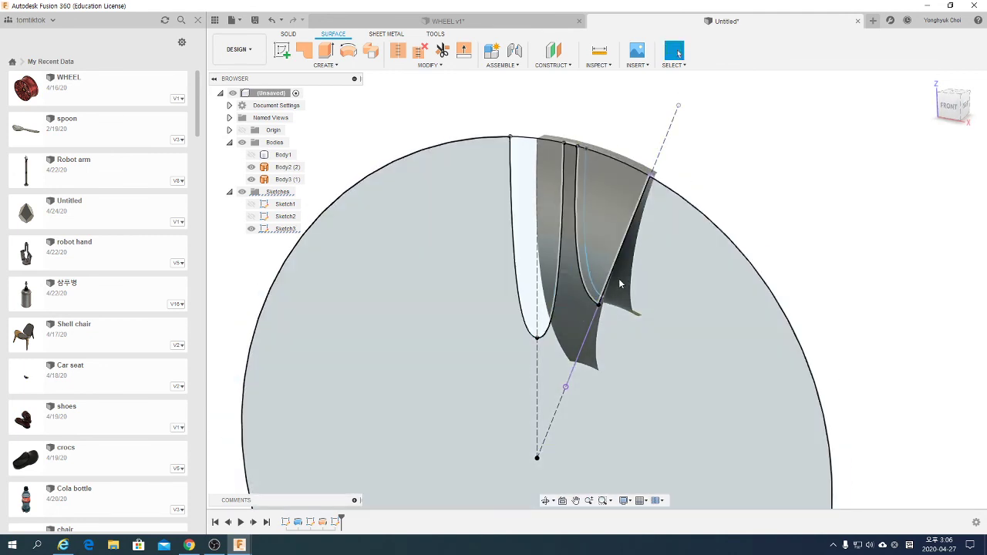
{"action": "left_click", "coordinate": [624, 279]}
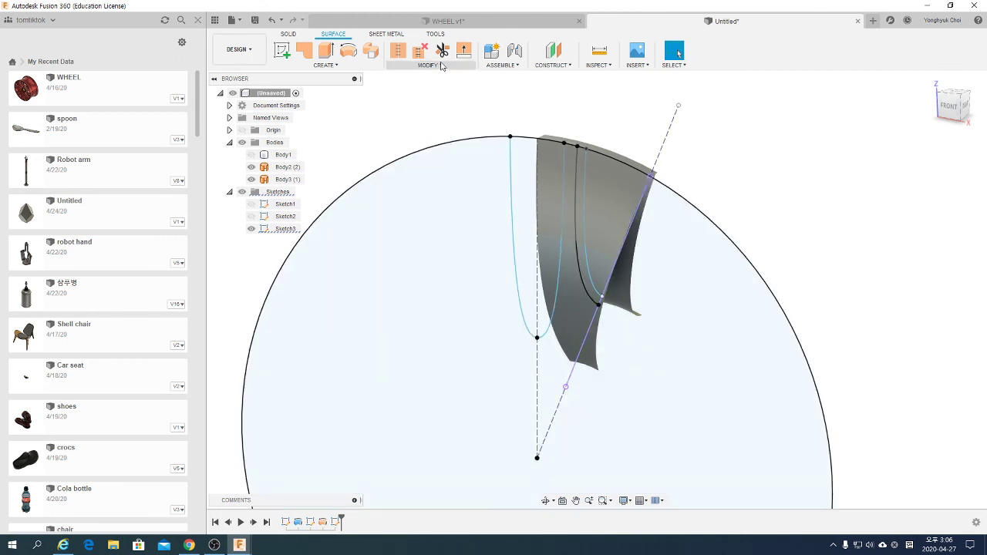
- Trim one blade surface with the other, removing the excess portion
{"action": "left_click", "coordinate": [439, 68]}
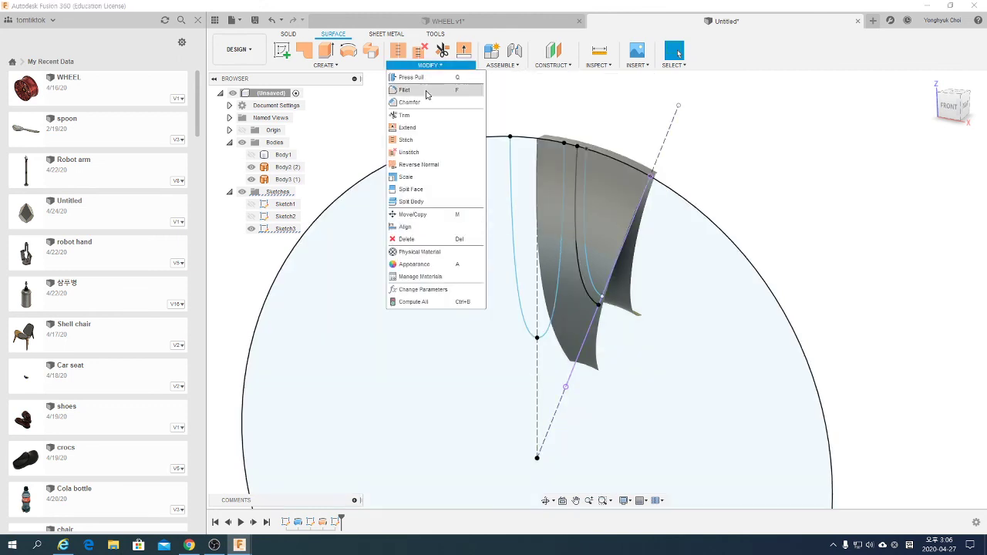
{"action": "left_click", "coordinate": [424, 114]}
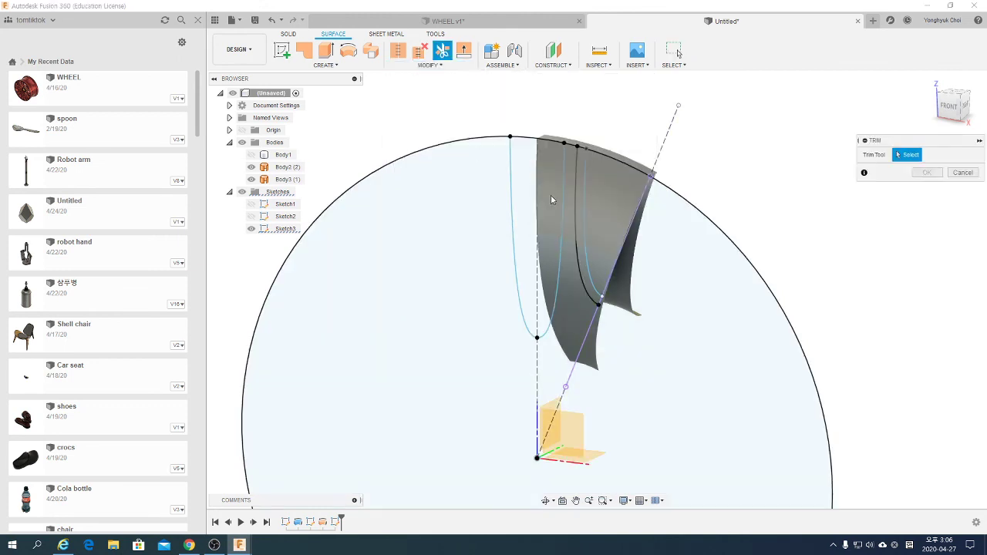
{"action": "left_click", "coordinate": [621, 263]}
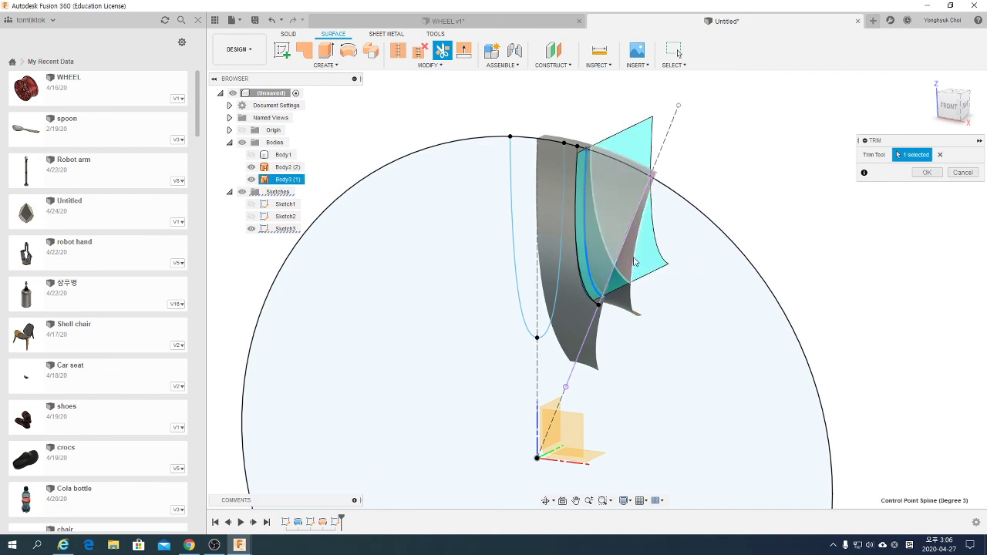
{"action": "left_click", "coordinate": [650, 221]}
{"action": "key", "text": "Return"}
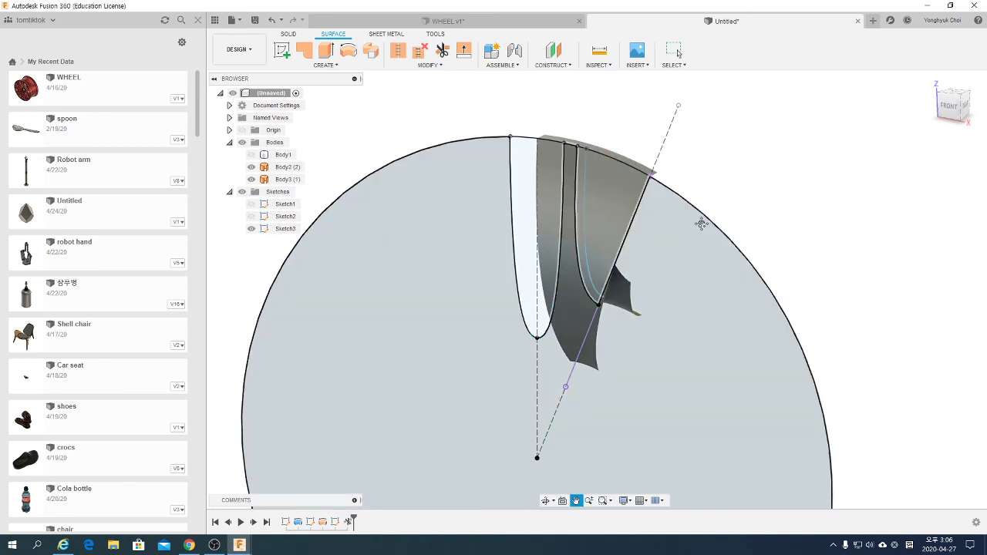
{"action": "key", "text": "Escape"}
{"action": "scroll", "coordinate": [666, 205], "scroll_direction": "down", "scroll_amount": 2}
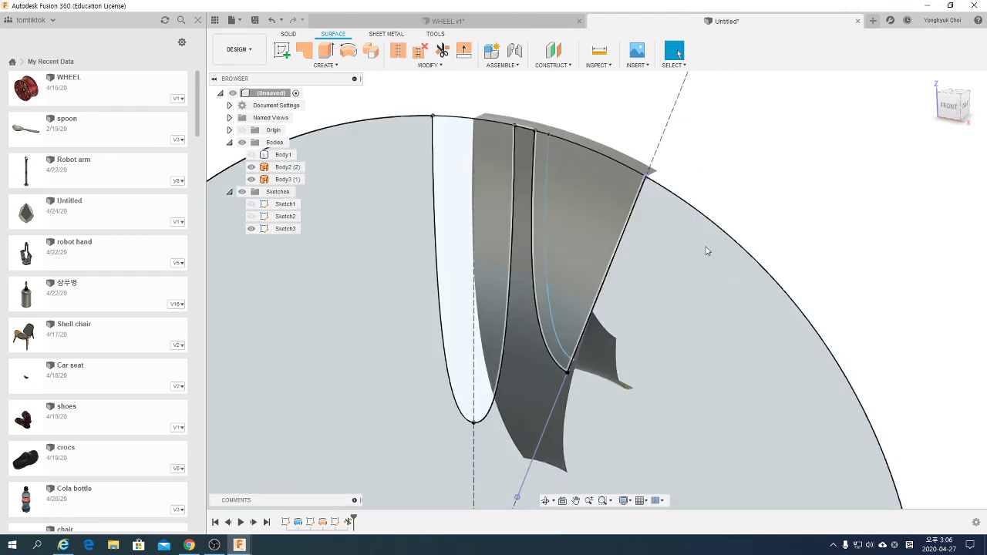
{"action": "mouse_move", "coordinate": [707, 249]}
{"action": "middle_mouse_down", "text": "shift"}
{"action": "mouse_move", "coordinate": [609, 211]}
{"action": "mouse_move", "coordinate": [621, 211]}
{"action": "mouse_move", "coordinate": [602, 215]}
{"action": "mouse_move", "coordinate": [683, 235]}
{"action": "middle_mouse_up", "text": "shift"}
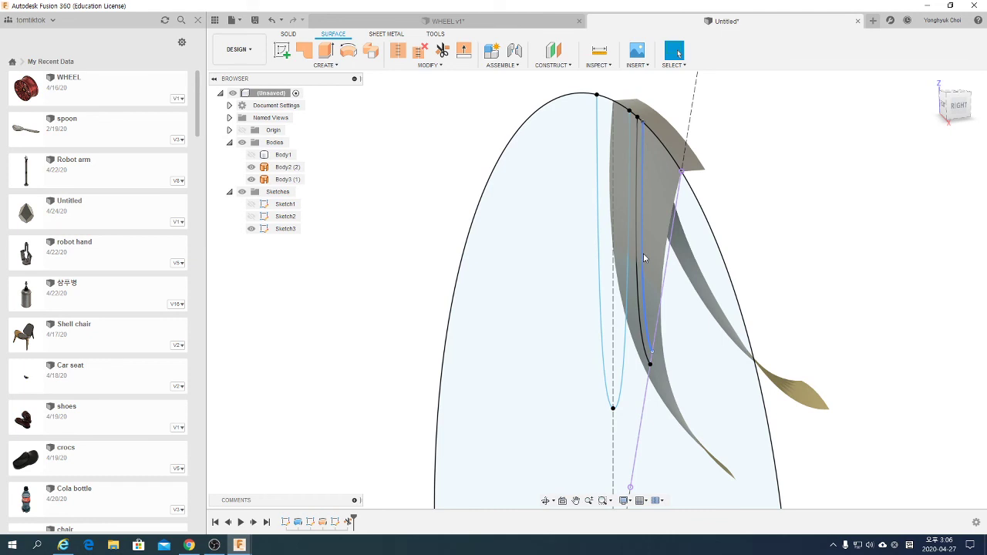
- Trim the blade surface with Body2, removing its overhanging top flap
{"action": "left_click", "coordinate": [442, 66]}
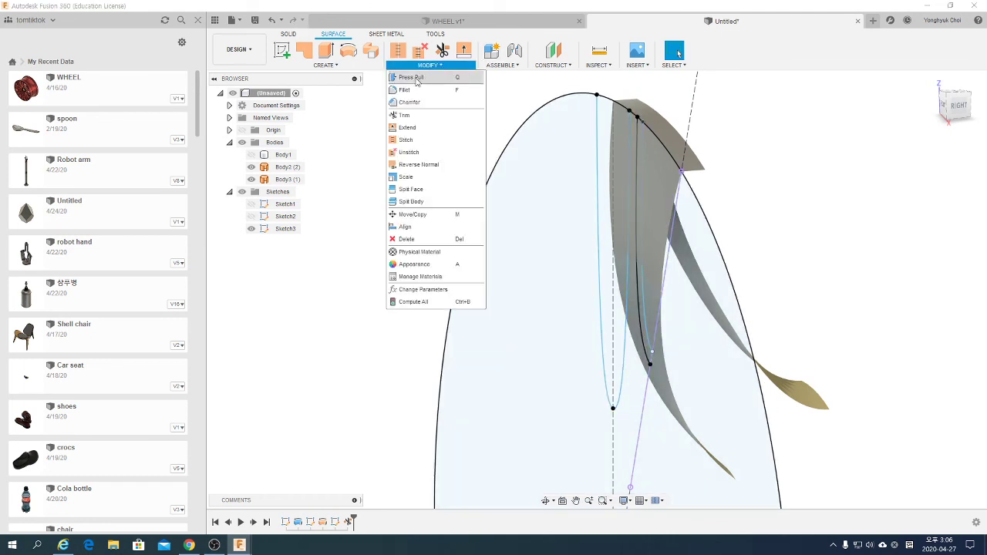
{"action": "left_click", "coordinate": [408, 115]}
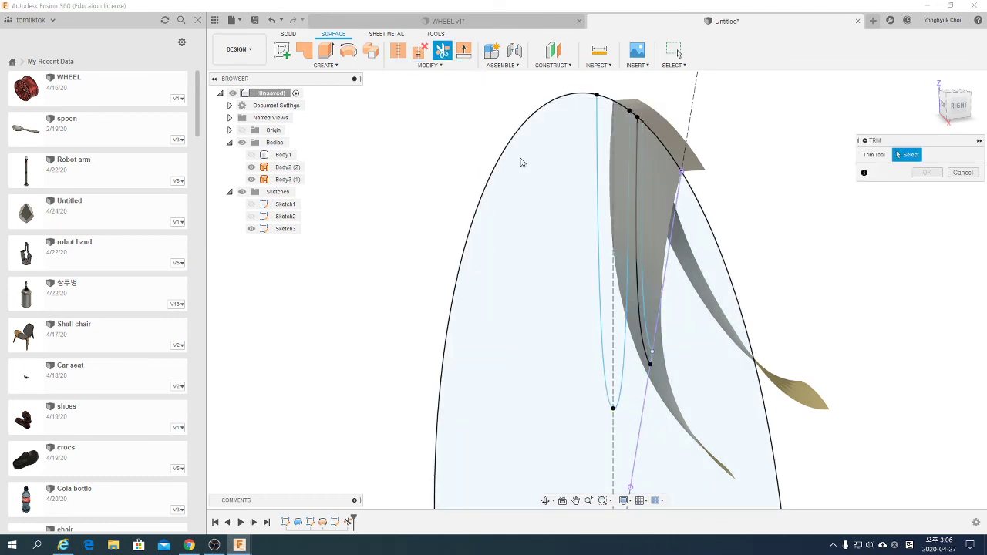
{"action": "left_click", "coordinate": [642, 203]}
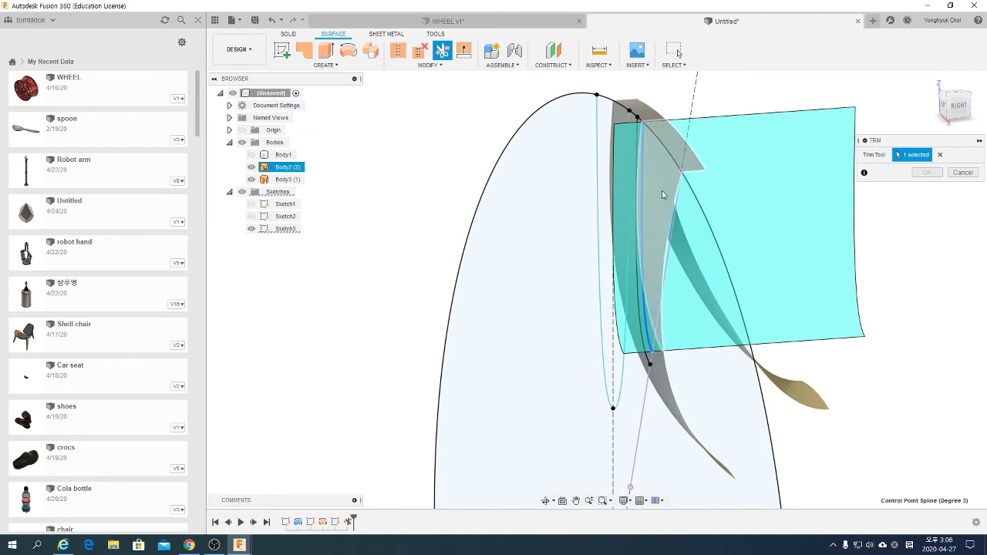
{"action": "left_click", "coordinate": [926, 172]}
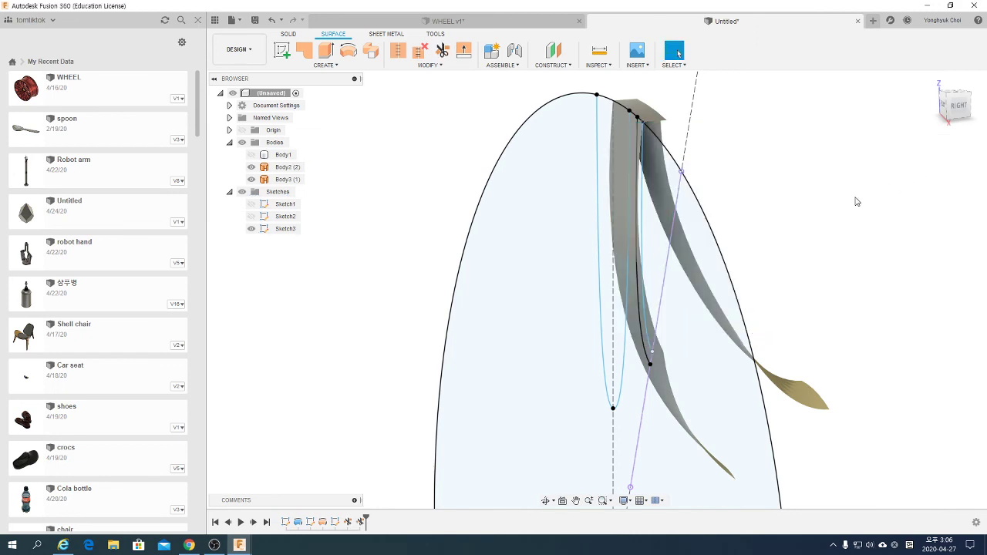
- Trim the blade surface along the Sketch3 spline, removing the wide outer region
{"action": "scroll", "coordinate": [850, 273], "scroll_direction": "down", "scroll_amount": 2}
{"action": "scroll", "coordinate": [851, 273], "scroll_direction": "down", "scroll_amount": 2}
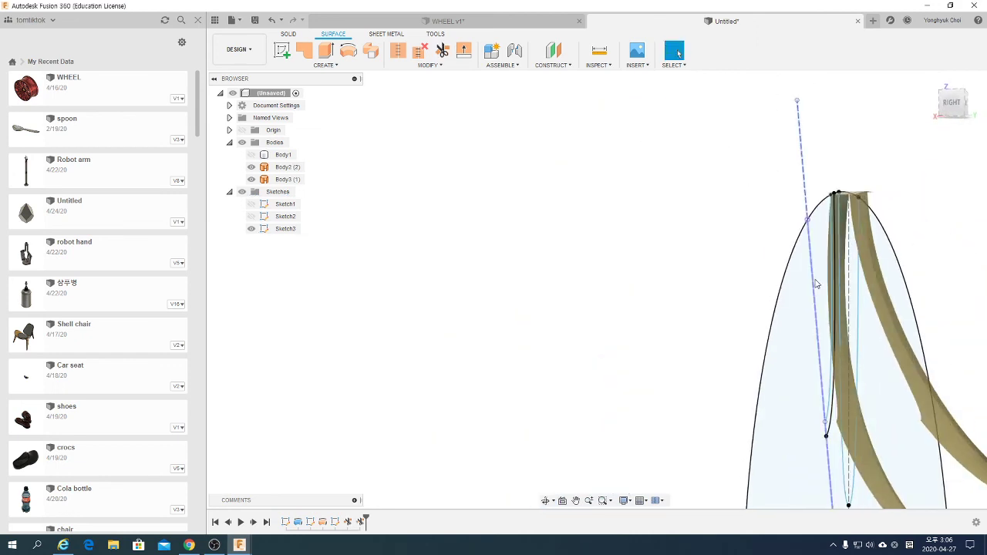
{"action": "scroll", "coordinate": [850, 274], "scroll_direction": "down", "scroll_amount": 1}
{"action": "mouse_move", "coordinate": [906, 290]}
{"action": "middle_mouse_down", "text": "shift"}
{"action": "mouse_move", "coordinate": [790, 298]}
{"action": "mouse_move", "coordinate": [946, 300]}
{"action": "mouse_move", "coordinate": [908, 308]}
{"action": "mouse_move", "coordinate": [951, 291]}
{"action": "middle_mouse_up", "text": "shift"}
{"action": "middle_click_drag", "start_coordinate": [713, 383], "coordinate": [874, 292], "text": "shift"}
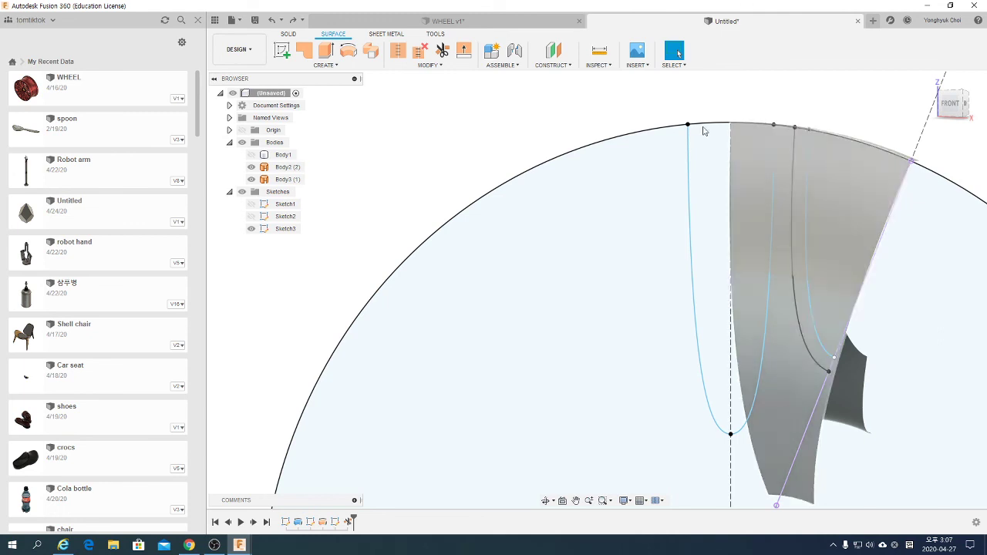
{"action": "left_click", "coordinate": [429, 65]}
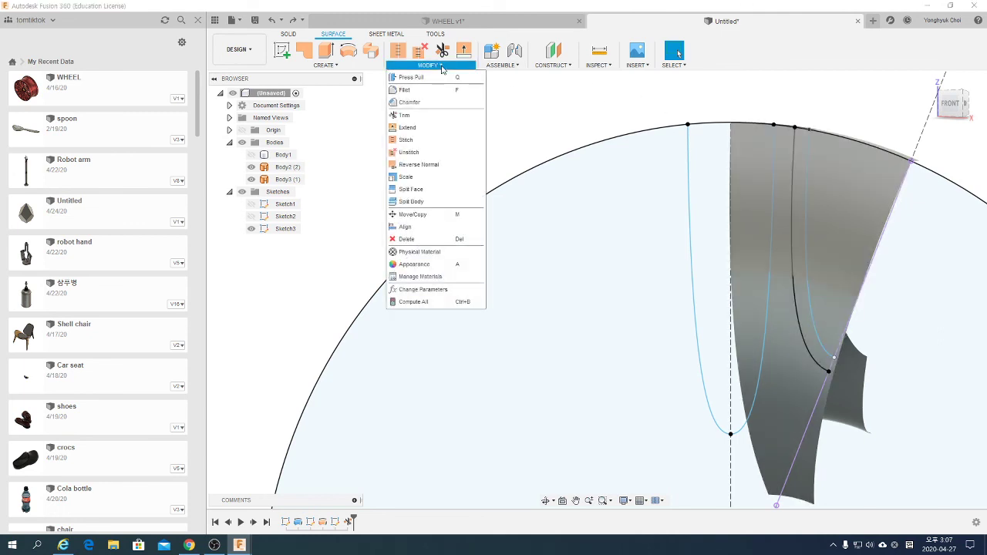
{"action": "left_click", "coordinate": [404, 115]}
{"action": "left_click", "coordinate": [792, 276]}
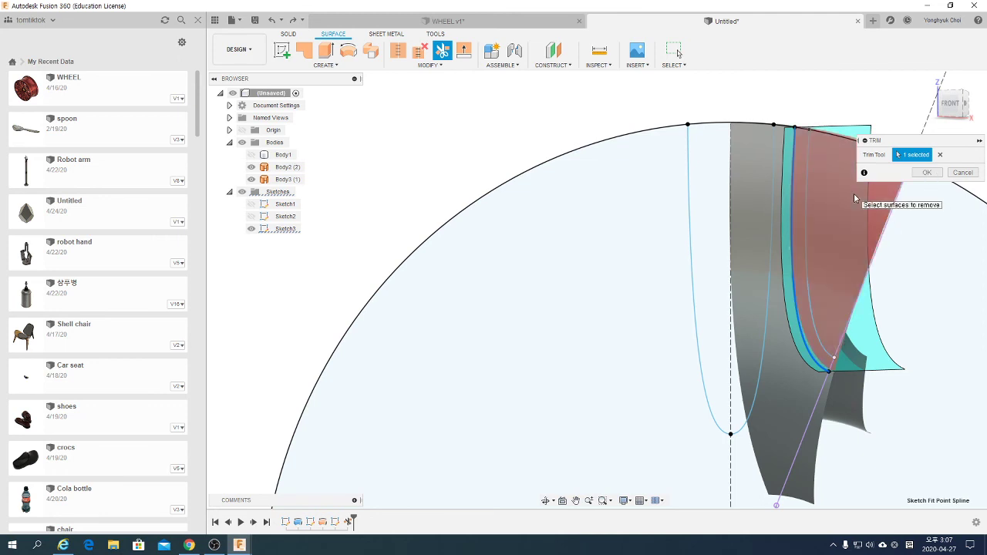
{"action": "left_click", "coordinate": [928, 172]}
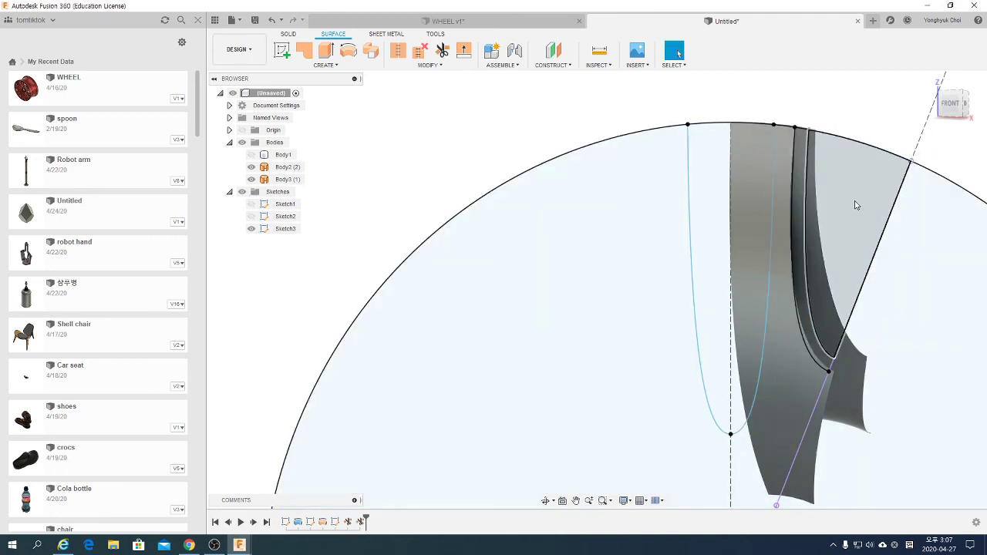
{"action": "middle_click_drag", "start_coordinate": [854, 205], "coordinate": [932, 107], "text": "shift"}
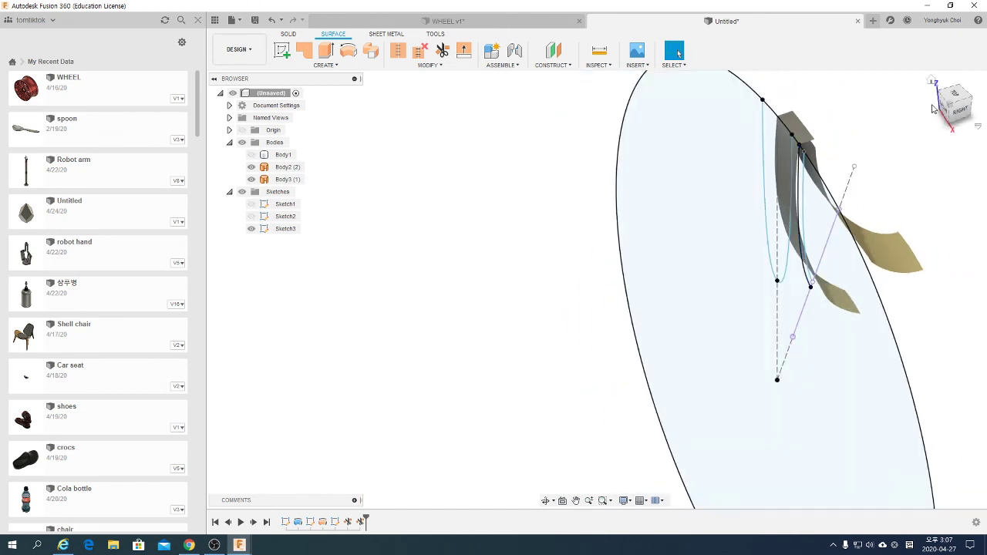
- Zoom in and orbit to inspect the trimmed surfaces from behind
{"action": "scroll", "coordinate": [777, 131], "scroll_direction": "up", "scroll_amount": 2}
{"action": "scroll", "coordinate": [832, 147], "scroll_direction": "up", "scroll_amount": 2}
{"action": "scroll", "coordinate": [846, 161], "scroll_direction": "up", "scroll_amount": 2}
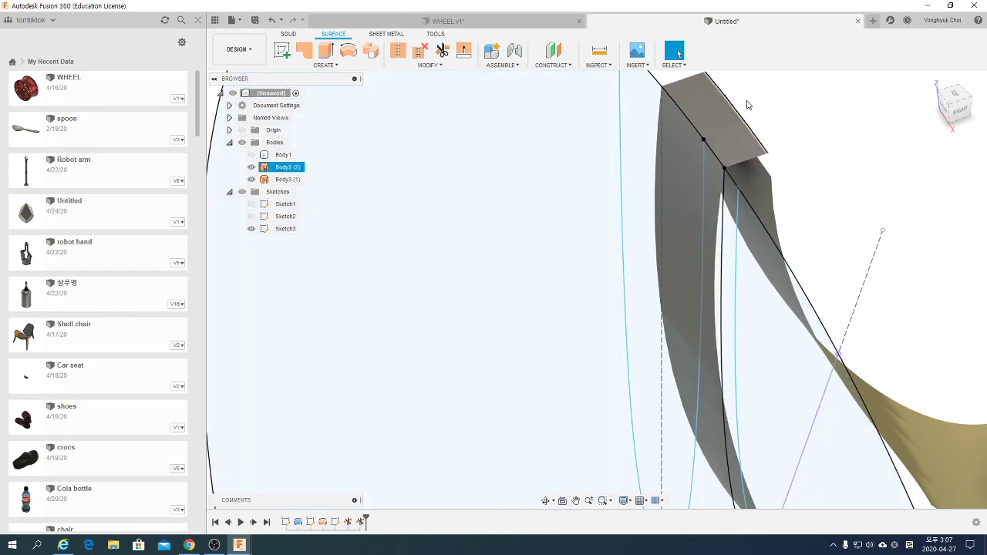
{"action": "mouse_move", "coordinate": [694, 154]}
{"action": "middle_mouse_down", "text": "shift"}
{"action": "mouse_move", "coordinate": [744, 117]}
{"action": "mouse_move", "coordinate": [776, 143]}
{"action": "mouse_move", "coordinate": [776, 159]}
{"action": "middle_mouse_up", "text": "shift"}
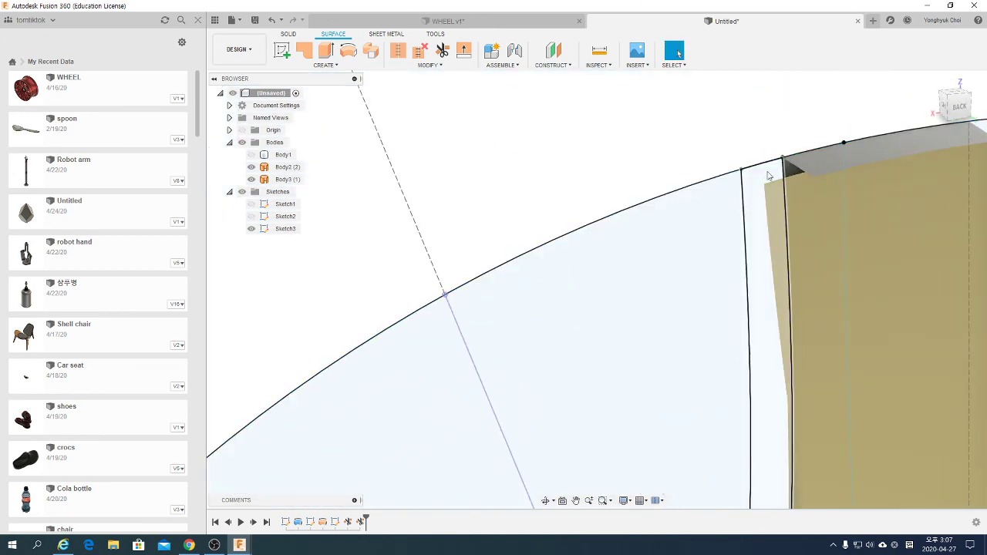
{"action": "left_click", "coordinate": [790, 177]}
{"action": "mouse_move", "coordinate": [725, 223]}
{"action": "middle_mouse_down", "text": "shift"}
{"action": "mouse_move", "coordinate": [738, 229]}
{"action": "mouse_move", "coordinate": [763, 176]}
{"action": "mouse_move", "coordinate": [782, 190]}
{"action": "middle_mouse_up", "text": "shift"}
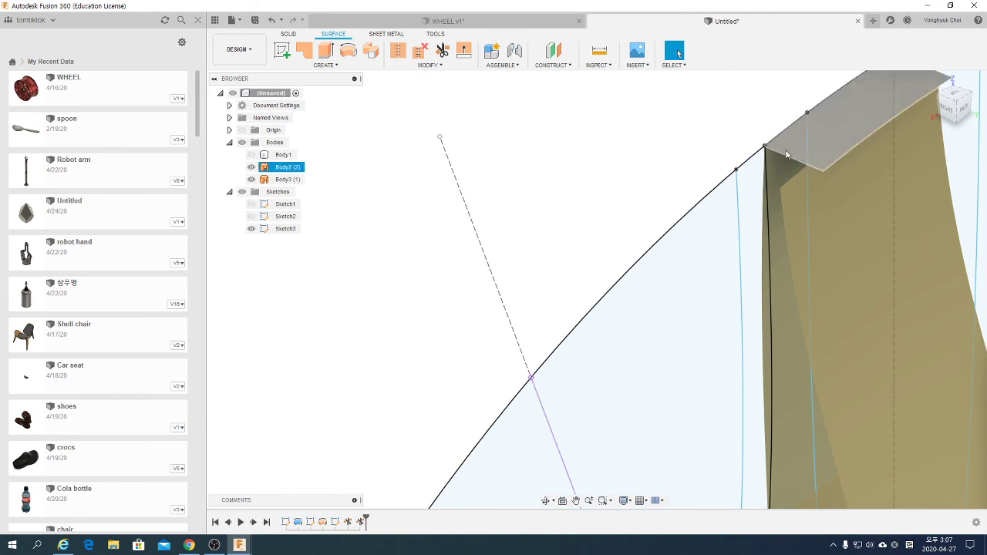
- Undo the last feature to restore the grey band surface, then orbit to view the blade
{"action": "key", "text": "ctrl+z"}
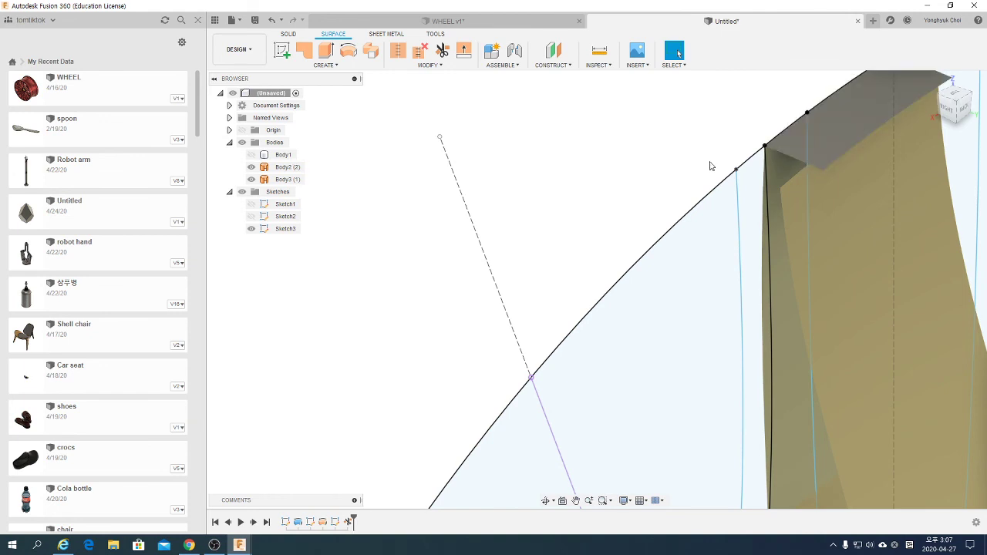
{"action": "mouse_move", "coordinate": [653, 163]}
{"action": "middle_mouse_down", "text": "shift"}
{"action": "mouse_move", "coordinate": [653, 304]}
{"action": "mouse_move", "coordinate": [596, 276]}
{"action": "middle_mouse_up", "text": "shift"}
{"action": "left_click", "coordinate": [653, 304]}
{"action": "key", "text": "Escape"}
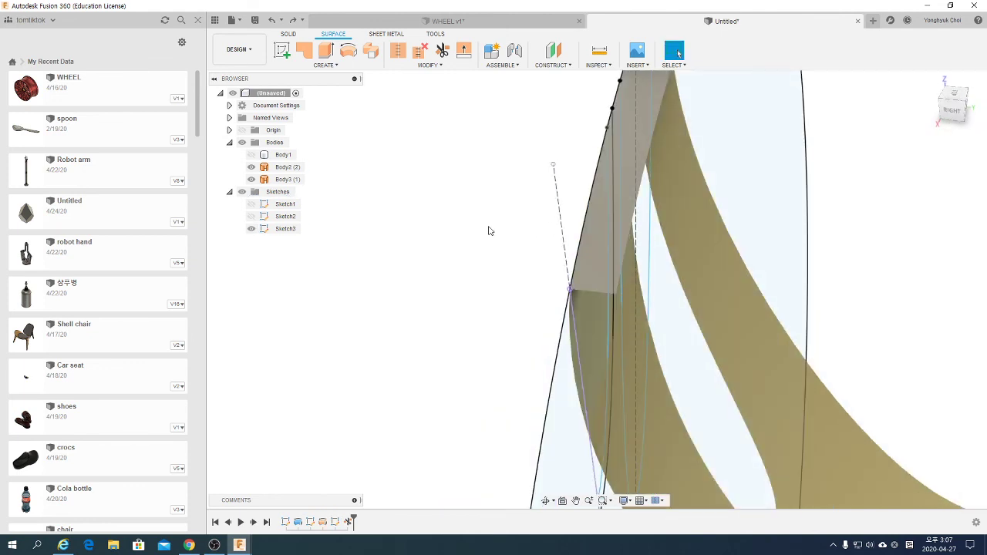
{"action": "mouse_move", "coordinate": [544, 214]}
{"action": "middle_mouse_down", "text": "shift"}
{"action": "mouse_move", "coordinate": [531, 242]}
{"action": "mouse_move", "coordinate": [617, 238]}
{"action": "mouse_move", "coordinate": [485, 310]}
{"action": "middle_mouse_up", "text": "shift"}
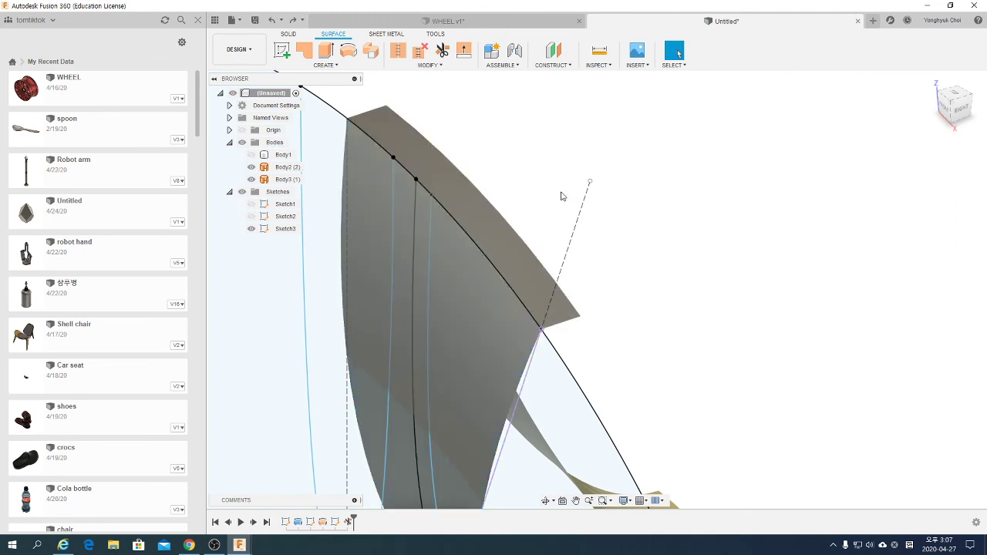
{"action": "mouse_move", "coordinate": [481, 261]}
{"action": "middle_mouse_down", "text": "shift"}
{"action": "mouse_move", "coordinate": [551, 150]}
{"action": "mouse_move", "coordinate": [548, 181]}
{"action": "mouse_move", "coordinate": [531, 190]}
{"action": "middle_mouse_up", "text": "shift"}
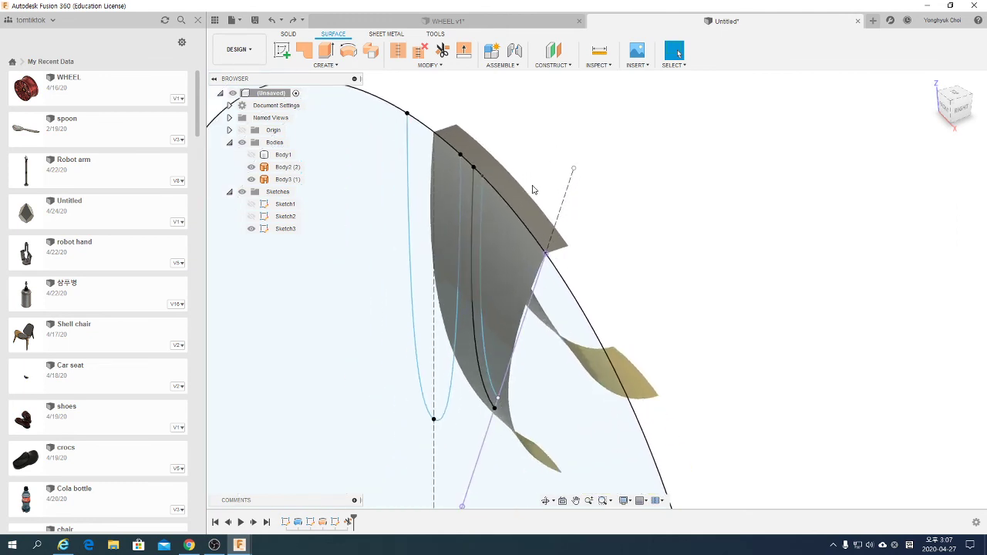
- Unstitch Body2 into separate surface bodies and toggle Body4's visibility to check the pieces
{"action": "left_click", "coordinate": [520, 195]}
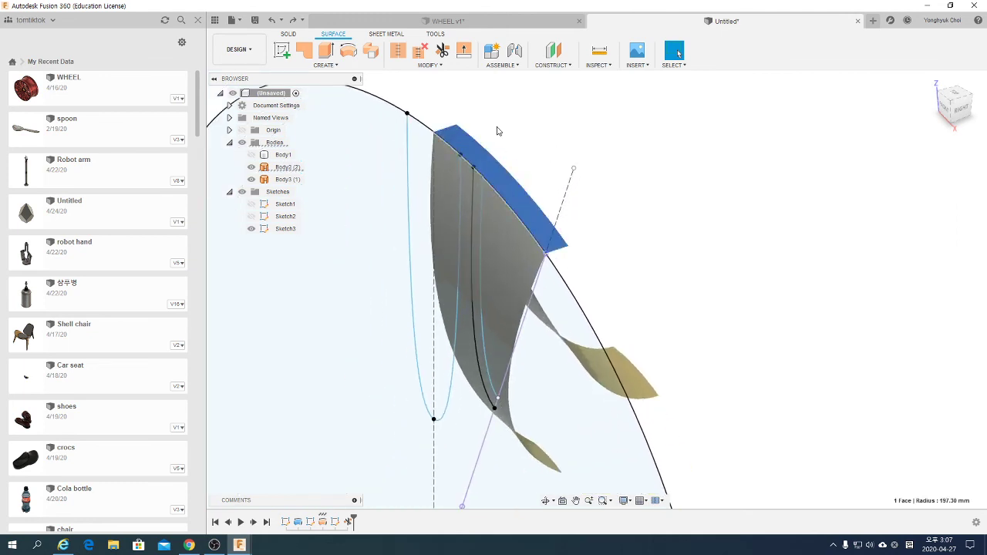
{"action": "left_click", "coordinate": [419, 51]}
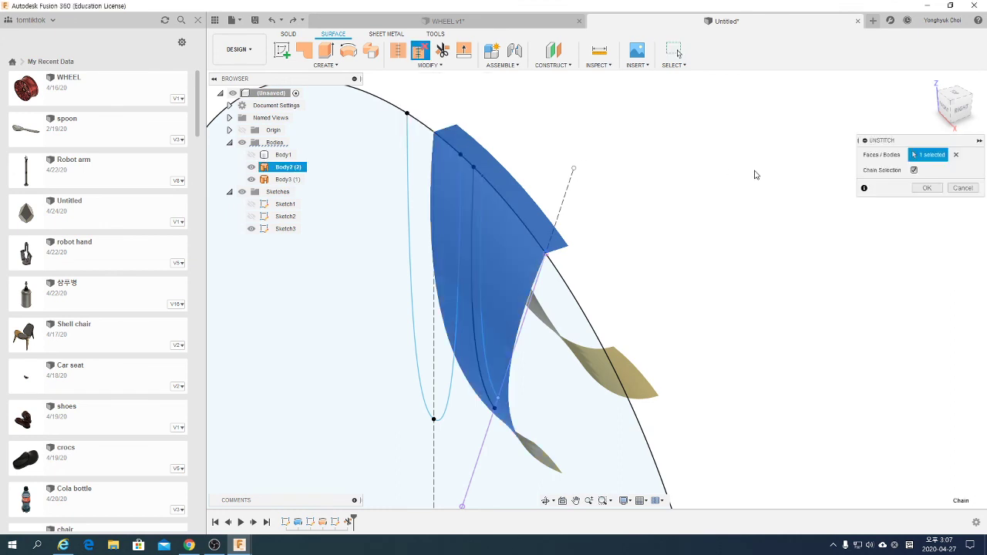
{"action": "left_click", "coordinate": [924, 189]}
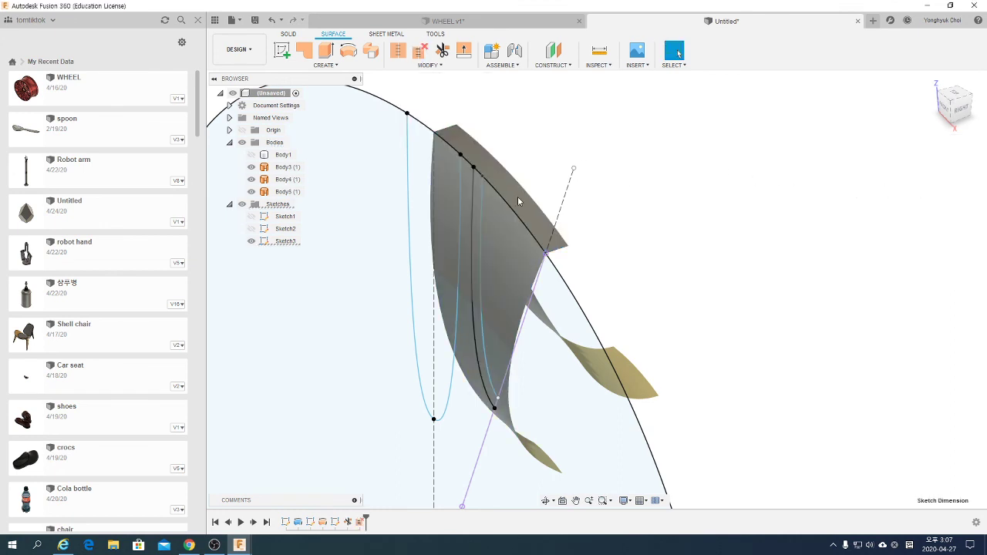
{"action": "left_click", "coordinate": [528, 206]}
{"action": "left_click", "coordinate": [250, 180]}
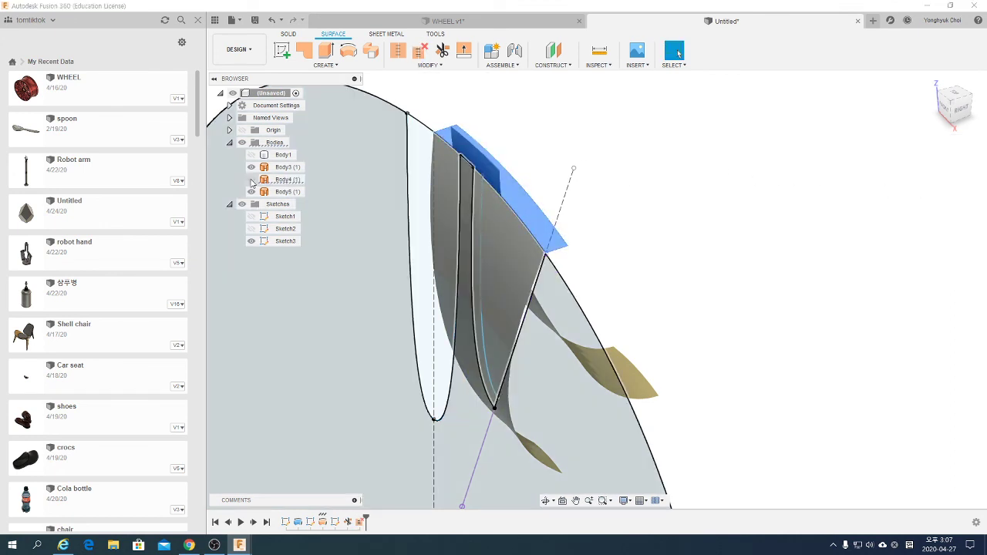
{"action": "left_click", "coordinate": [250, 180]}
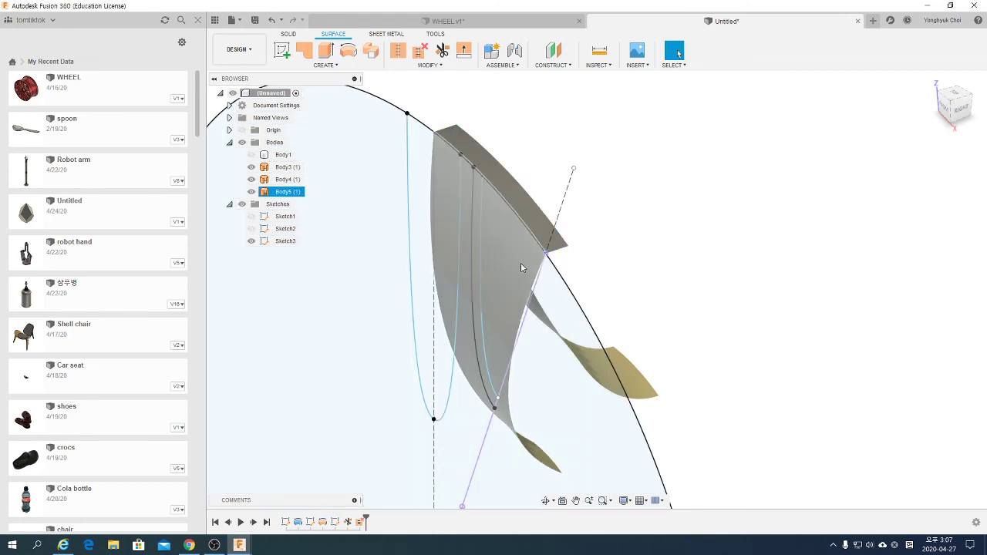
- Trim the blade surface with Body5, removing the region between the two curves, then inspect it
{"action": "left_click", "coordinate": [424, 64]}
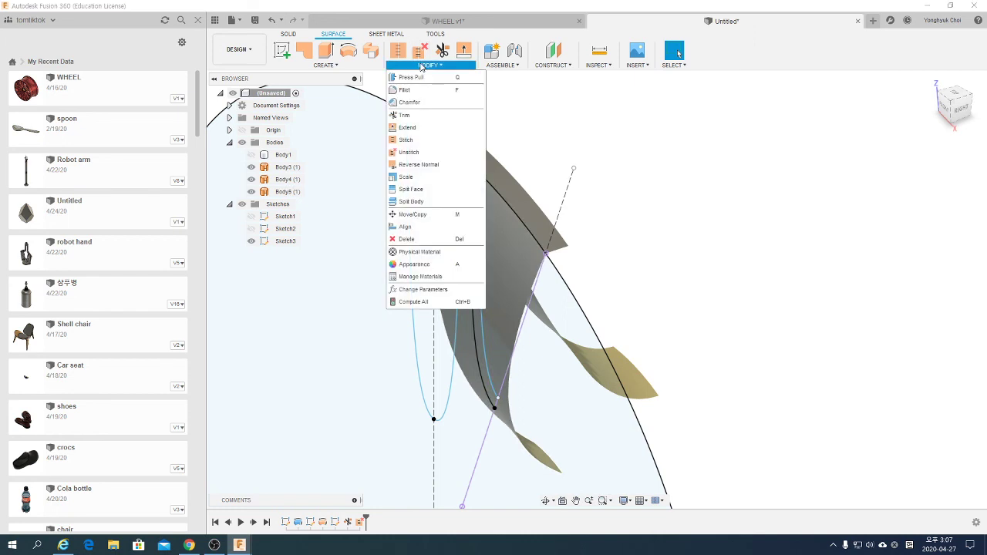
{"action": "left_click", "coordinate": [415, 117]}
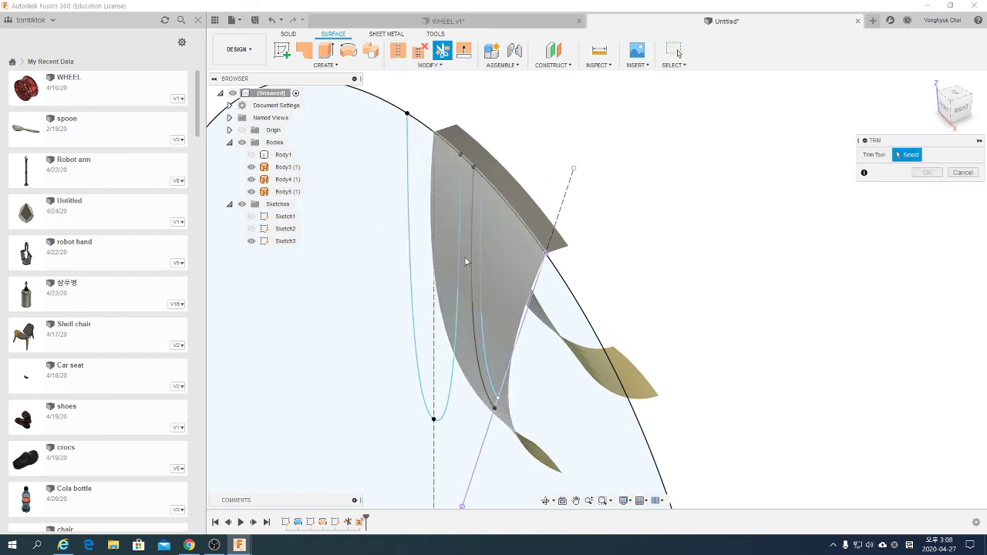
{"action": "left_click", "coordinate": [491, 286]}
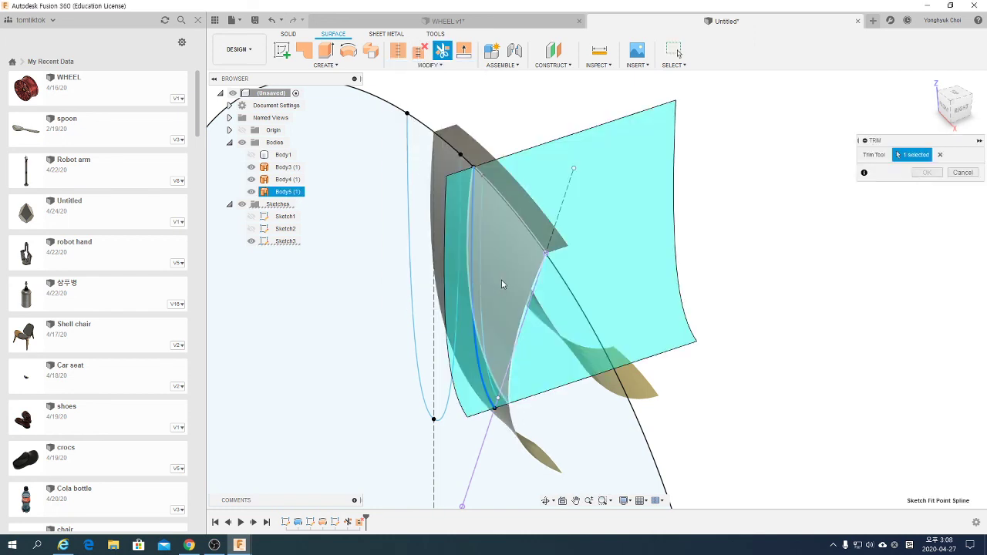
{"action": "left_click", "coordinate": [501, 279]}
{"action": "left_click", "coordinate": [925, 173]}
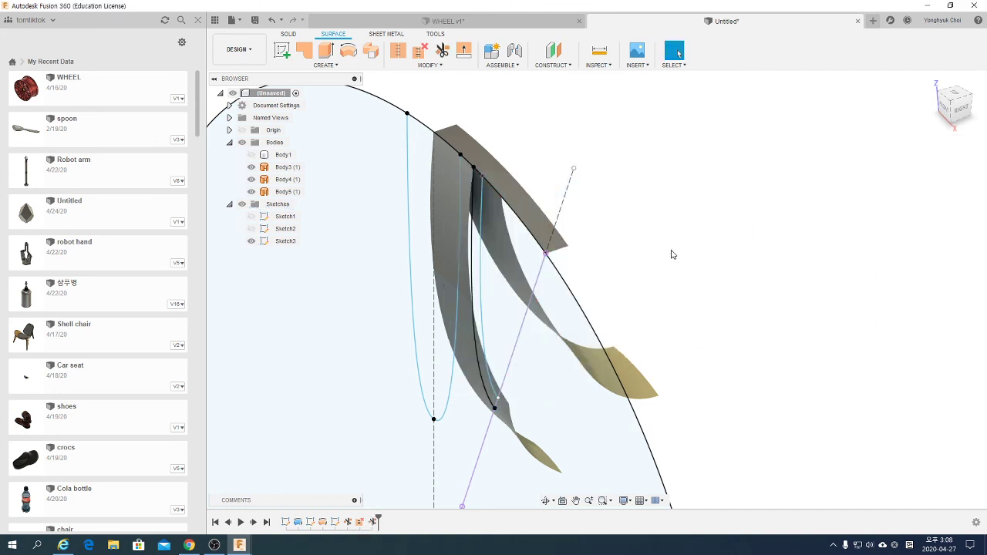
{"action": "mouse_move", "coordinate": [638, 273]}
{"action": "middle_mouse_down", "text": "shift"}
{"action": "mouse_move", "coordinate": [641, 249]}
{"action": "mouse_move", "coordinate": [594, 221]}
{"action": "mouse_move", "coordinate": [557, 389]}
{"action": "mouse_move", "coordinate": [588, 377]}
{"action": "mouse_move", "coordinate": [548, 397]}
{"action": "mouse_move", "coordinate": [584, 359]}
{"action": "mouse_move", "coordinate": [606, 374]}
{"action": "mouse_move", "coordinate": [568, 371]}
{"action": "mouse_move", "coordinate": [599, 306]}
{"action": "mouse_move", "coordinate": [623, 400]}
{"action": "mouse_move", "coordinate": [518, 377]}
{"action": "mouse_move", "coordinate": [551, 363]}
{"action": "mouse_move", "coordinate": [539, 346]}
{"action": "middle_mouse_up", "text": "shift"}
{"action": "left_click", "coordinate": [954, 103]}
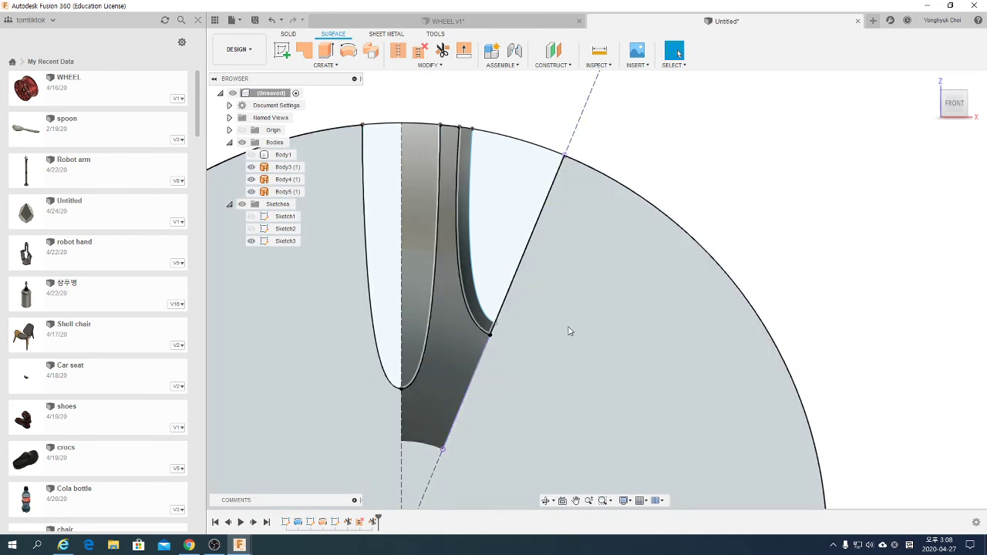
{"action": "middle_click_drag", "start_coordinate": [569, 331], "coordinate": [509, 332], "text": "shift"}
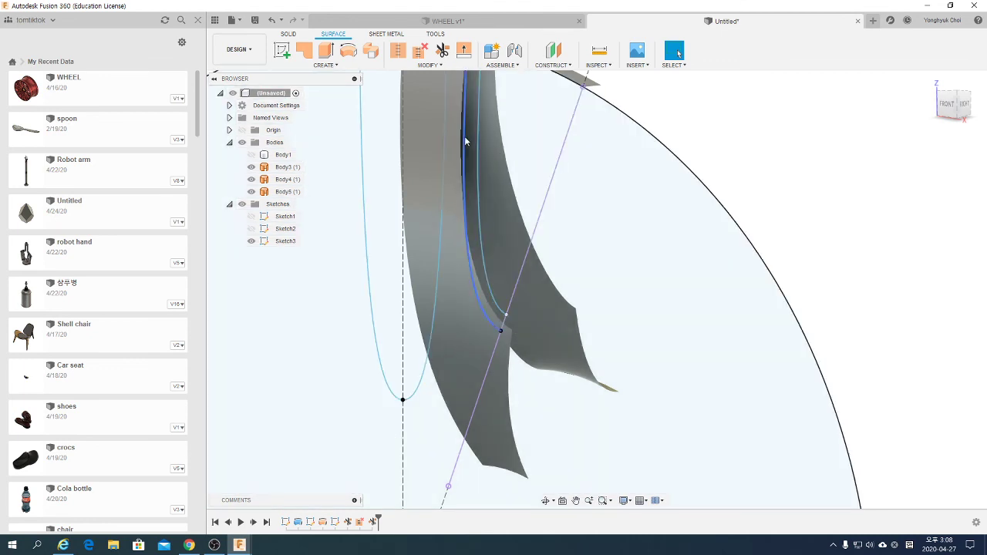
{"action": "left_click", "coordinate": [553, 65]}
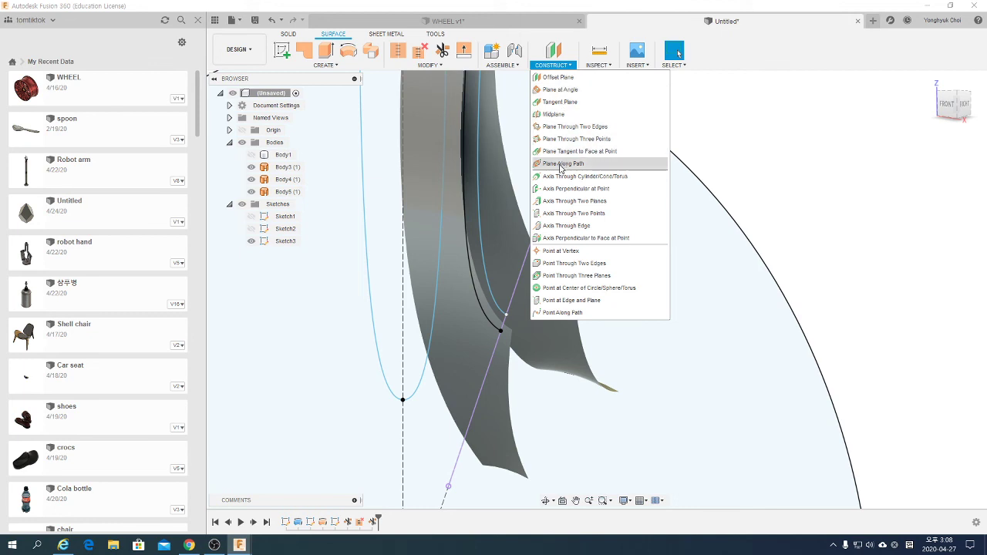
{"action": "left_click", "coordinate": [570, 213]}
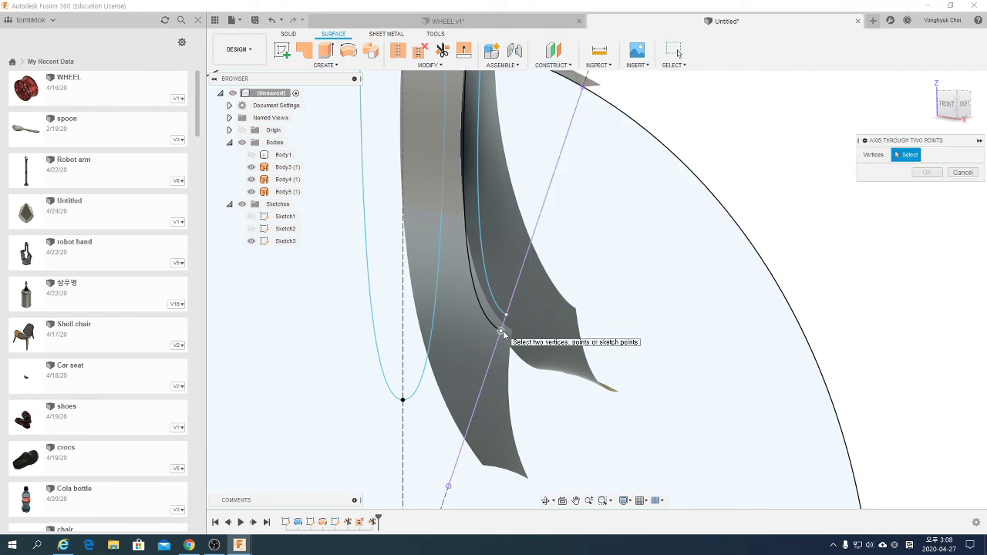
{"action": "left_click", "coordinate": [501, 332]}
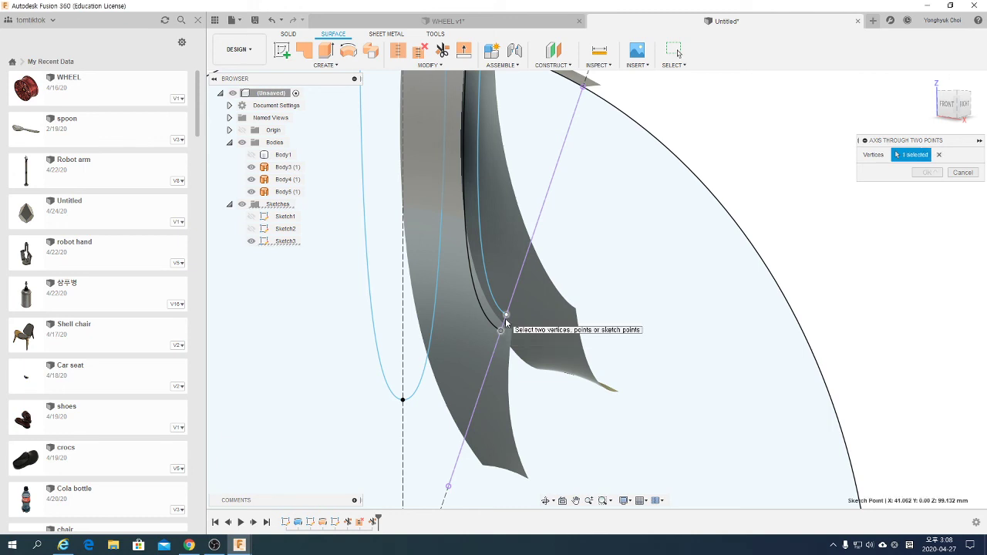
{"action": "mouse_move", "coordinate": [562, 281]}
{"action": "middle_mouse_down", "text": "shift"}
{"action": "mouse_move", "coordinate": [555, 220]}
{"action": "mouse_move", "coordinate": [612, 269]}
{"action": "middle_mouse_up", "text": "shift"}
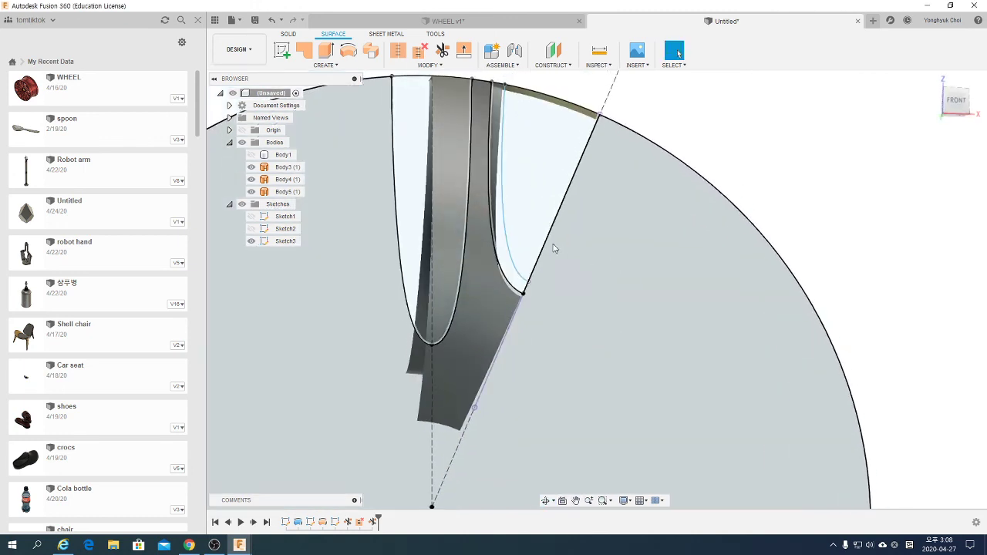
{"action": "middle_click_drag", "start_coordinate": [550, 249], "coordinate": [572, 73], "text": "shift"}
- Create a 0.0 deg angled construction plane through the slanted sketch line
{"action": "left_click", "coordinate": [569, 66]}
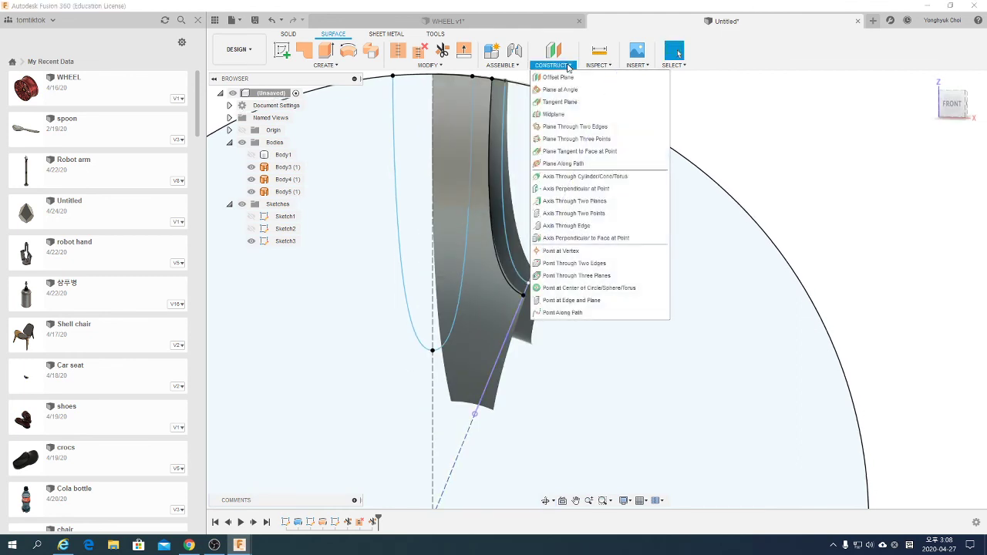
{"action": "left_click", "coordinate": [561, 89]}
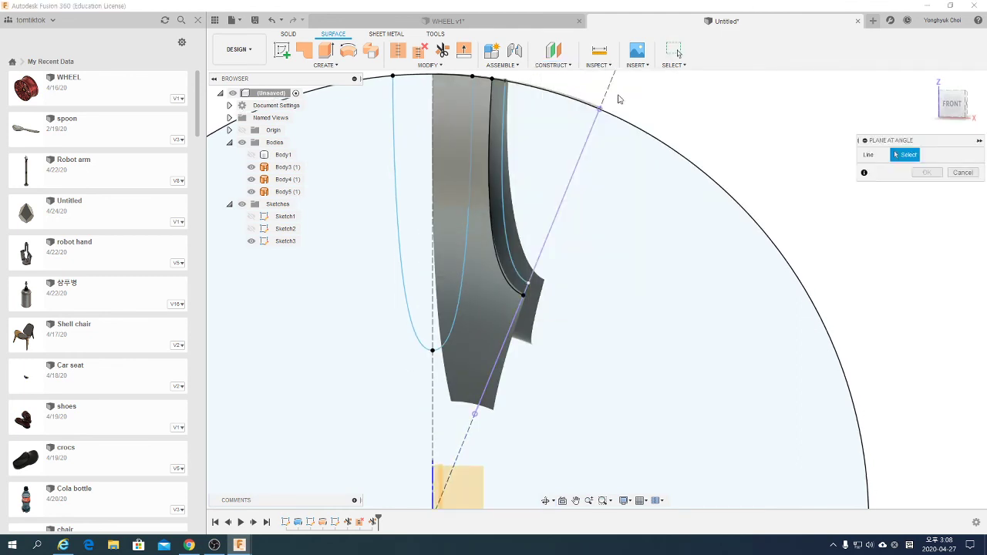
{"action": "left_click", "coordinate": [607, 91]}
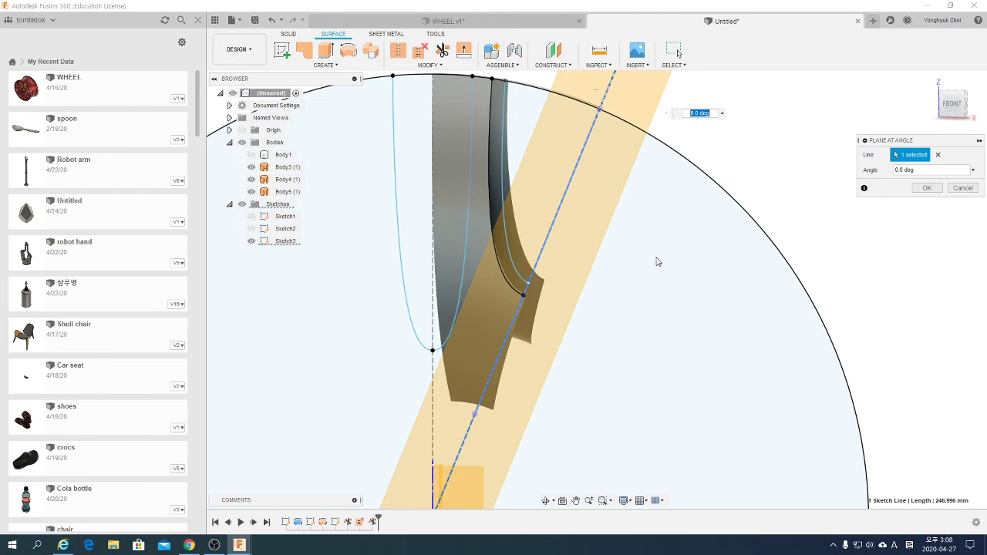
{"action": "mouse_move", "coordinate": [657, 262]}
{"action": "middle_mouse_down", "text": "shift"}
{"action": "mouse_move", "coordinate": [503, 262]}
{"action": "mouse_move", "coordinate": [678, 334]}
{"action": "middle_mouse_up", "text": "shift"}
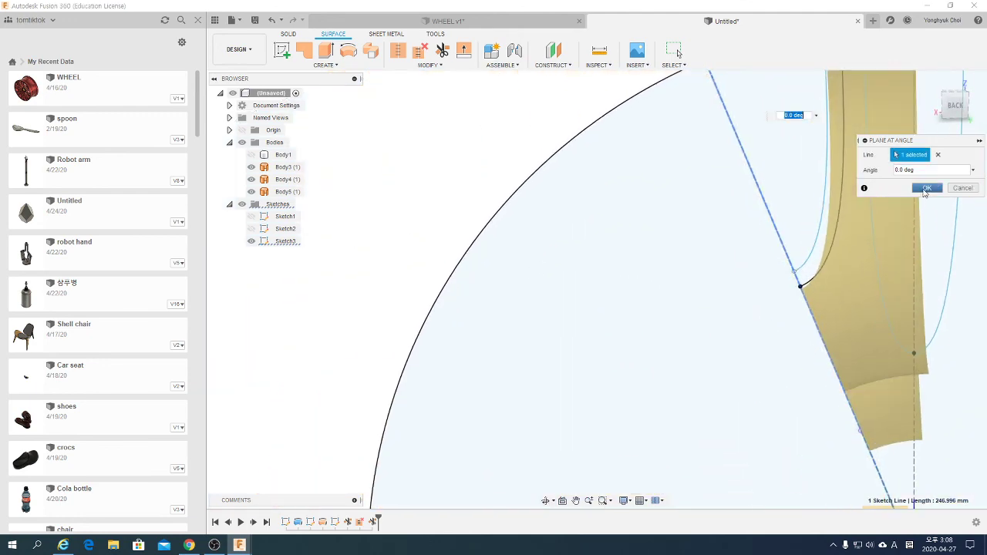
{"action": "left_click", "coordinate": [925, 188]}
{"action": "middle_click_drag", "start_coordinate": [609, 304], "coordinate": [619, 301], "text": "shift"}
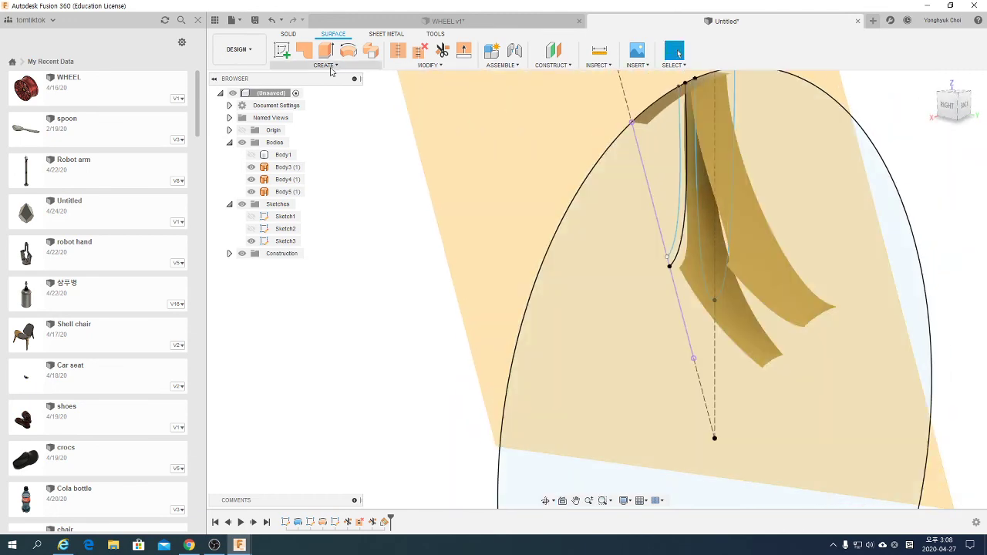
{"action": "left_click", "coordinate": [281, 50]}
- Put Sketch4 on the angled plane and intersect the blade surface Body3 into it
{"action": "left_click", "coordinate": [523, 128]}
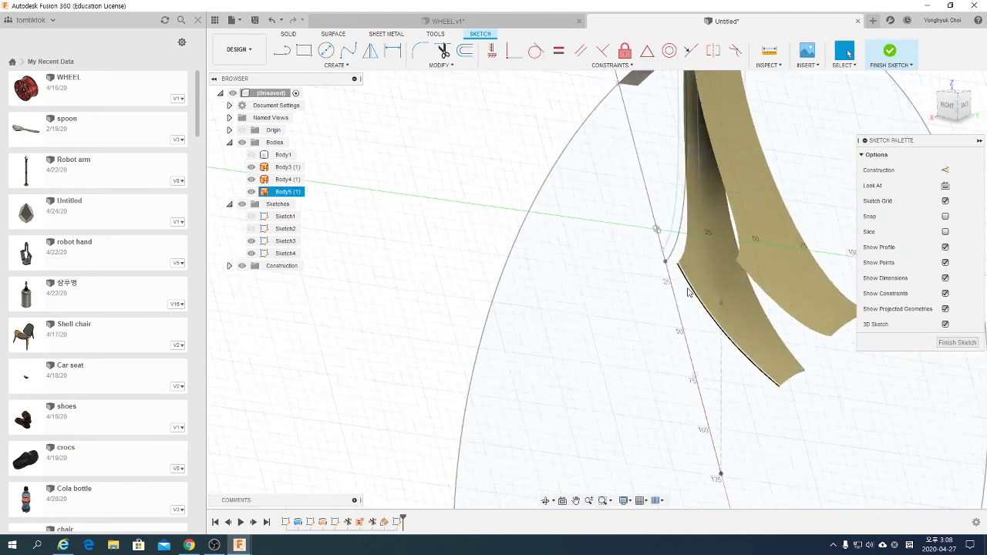
{"action": "middle_click_drag", "start_coordinate": [688, 291], "coordinate": [757, 249], "text": "shift"}
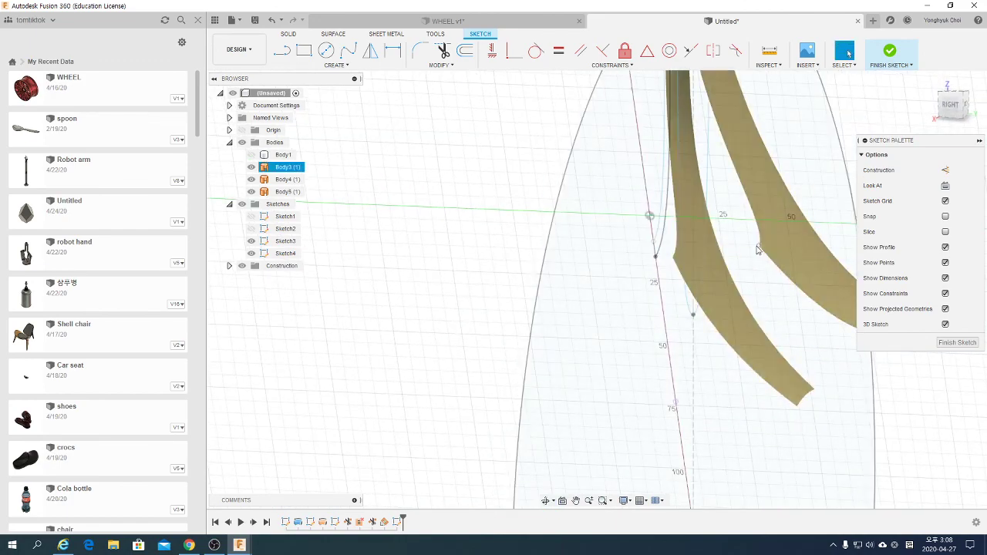
{"action": "left_click", "coordinate": [349, 66]}
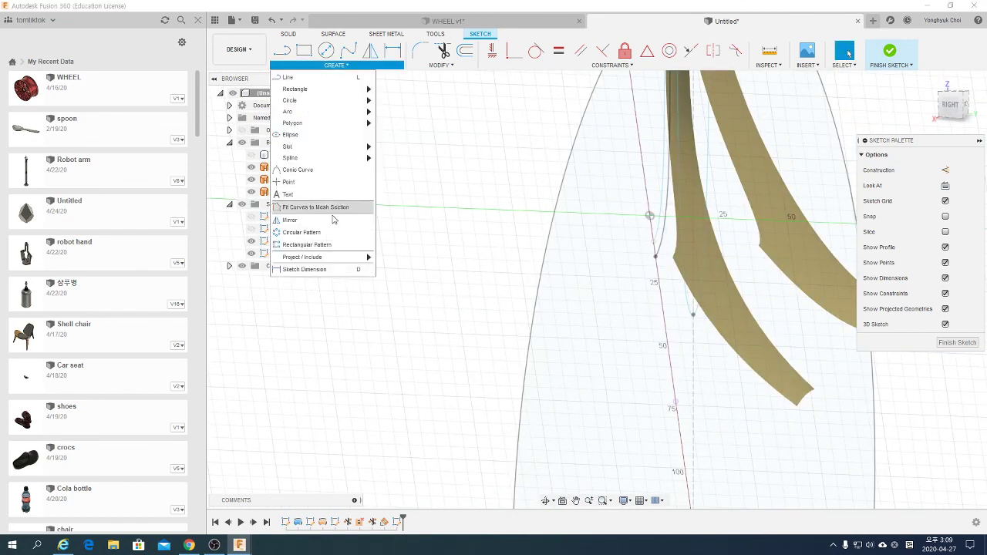
{"action": "mouse_move", "coordinate": [302, 257]}
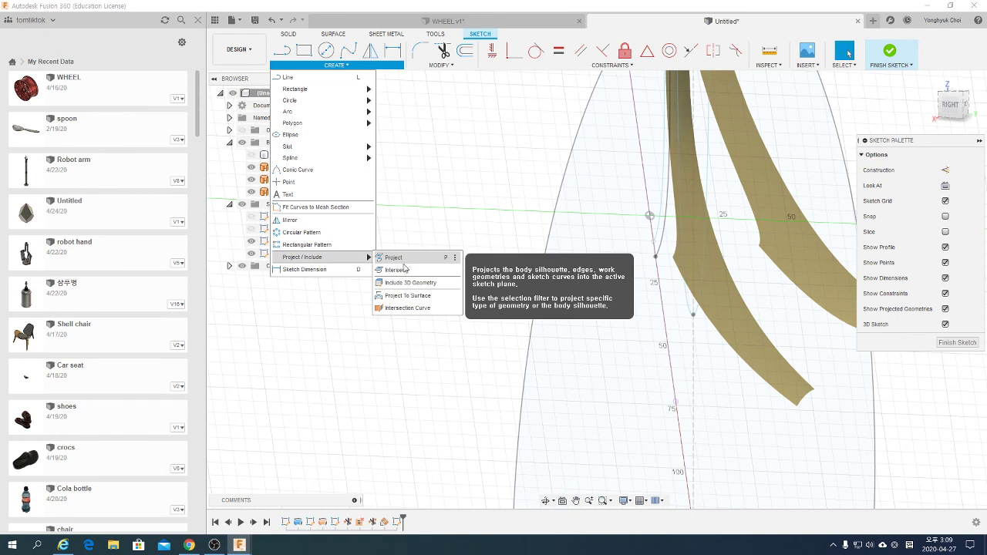
{"action": "left_click", "coordinate": [397, 269]}
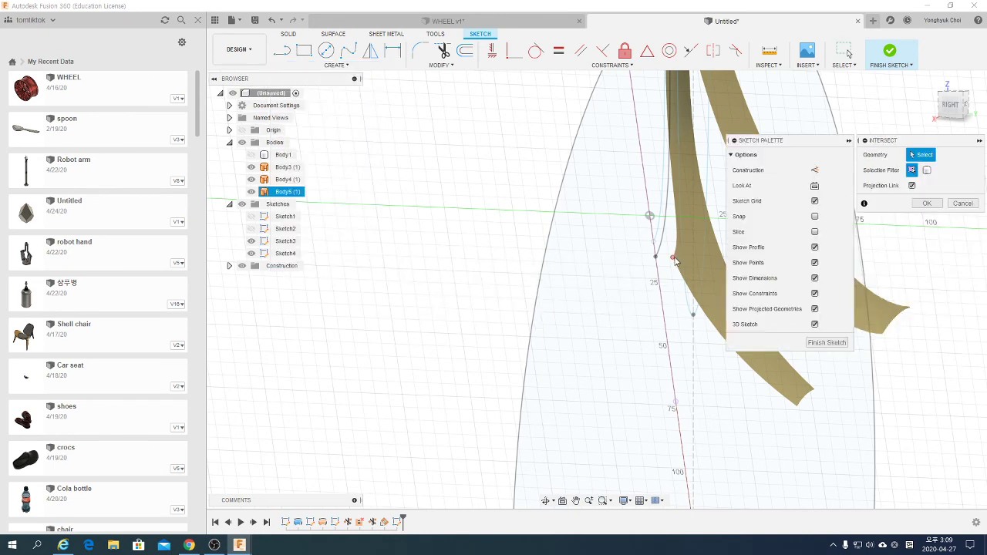
{"action": "middle_click_drag", "start_coordinate": [362, 277], "coordinate": [694, 262], "text": "shift"}
{"action": "left_click", "coordinate": [716, 260]}
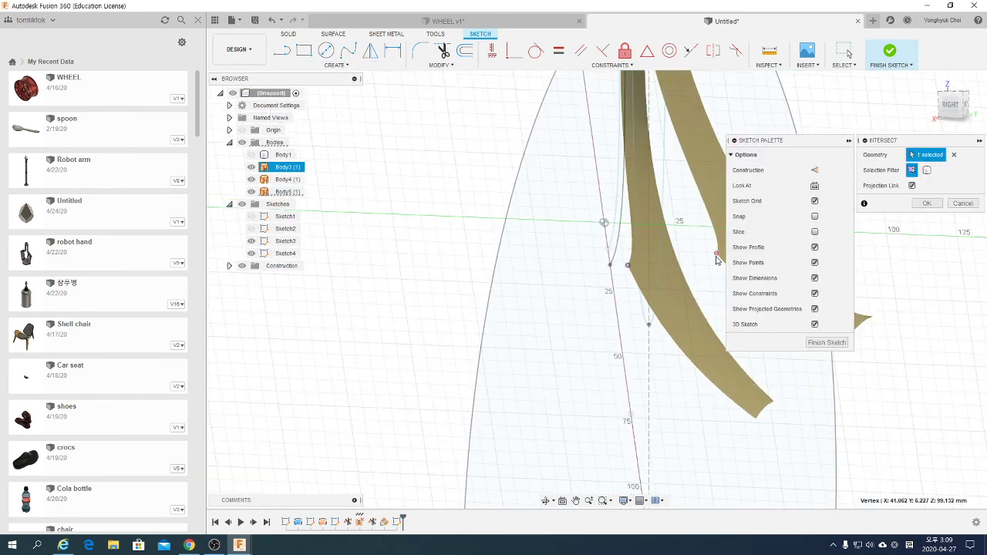
{"action": "left_click", "coordinate": [926, 202]}
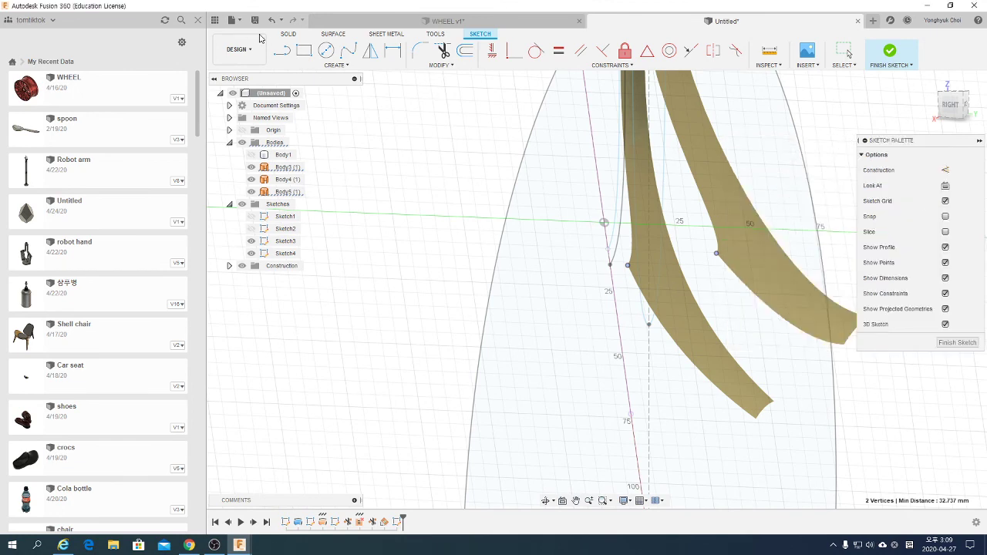
- Draw a 3-point arc bridging the two blade intersection points and finish Sketch4
{"action": "left_click", "coordinate": [346, 65]}
{"action": "mouse_move", "coordinate": [304, 111]}
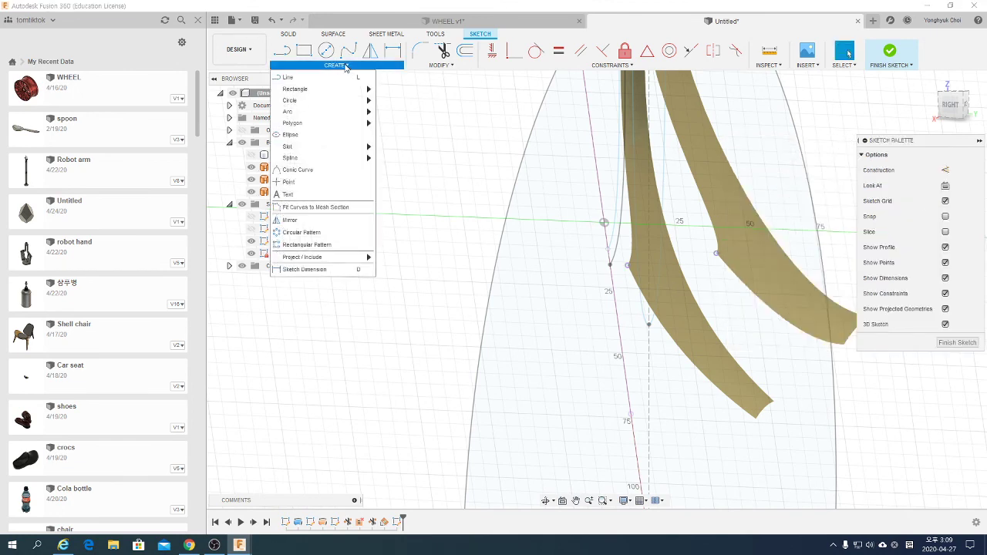
{"action": "left_click", "coordinate": [398, 112]}
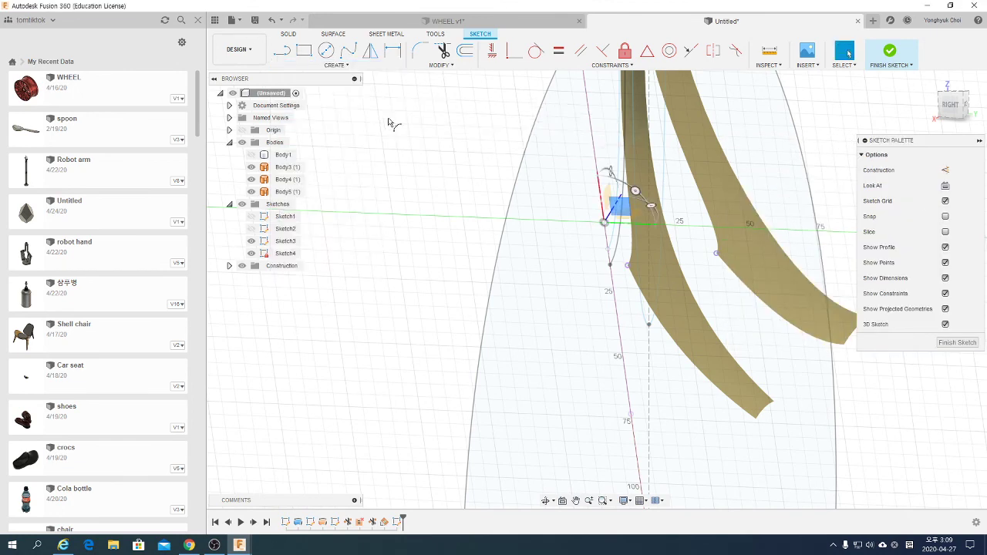
{"action": "left_click", "coordinate": [629, 267]}
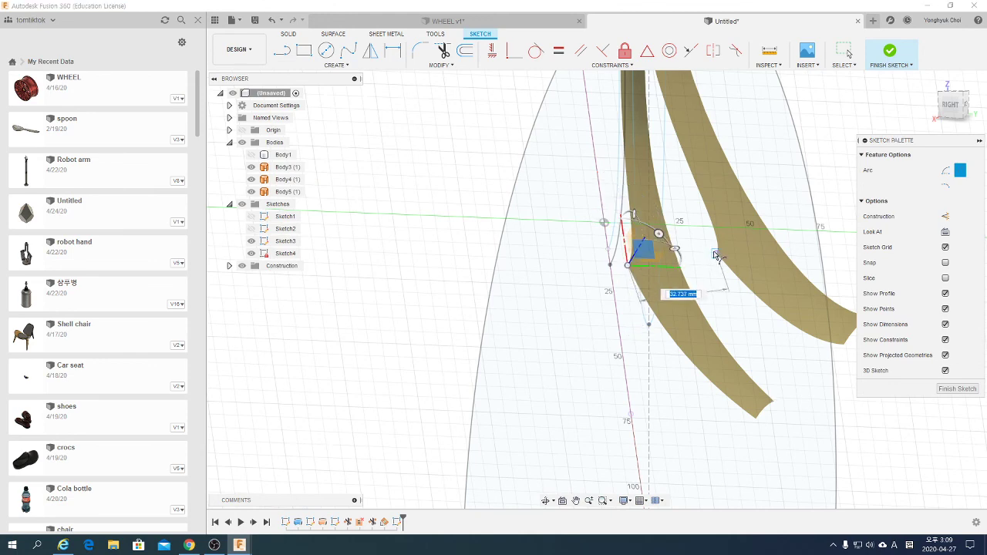
{"action": "left_click", "coordinate": [943, 234]}
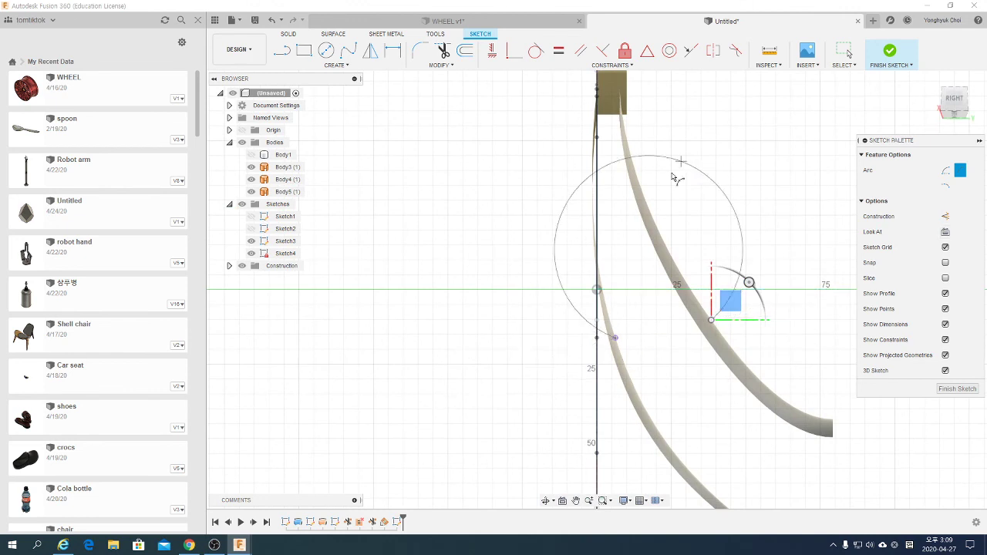
{"action": "left_click", "coordinate": [659, 328]}
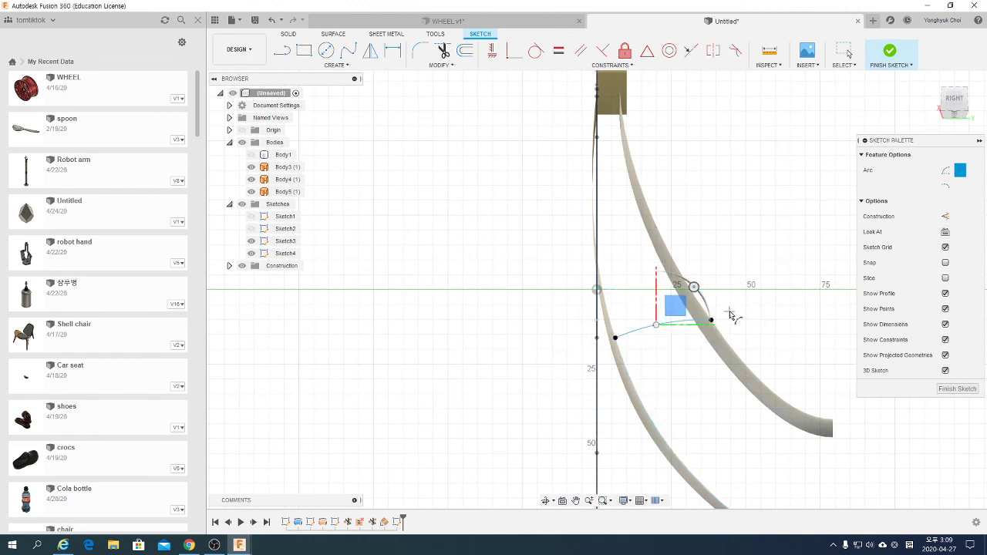
{"action": "key", "text": "Escape"}
{"action": "left_click", "coordinate": [943, 344]}
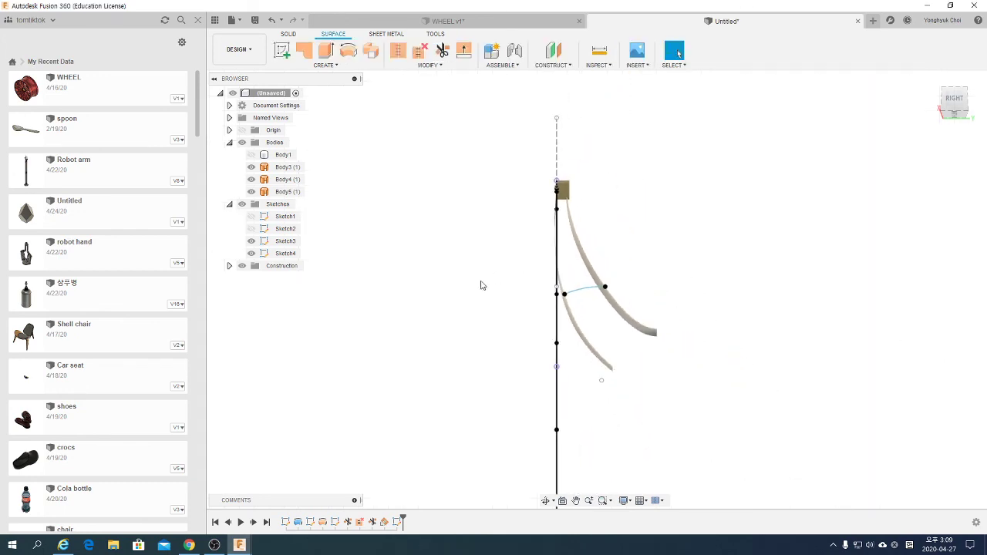
- Inspect the blade surfaces, select the large sketch profile, and switch to the WHEEL v1 document
{"action": "scroll", "coordinate": [613, 327], "scroll_direction": "up", "scroll_amount": 3}
{"action": "middle_click_drag", "start_coordinate": [613, 327], "coordinate": [628, 283], "text": "shift"}
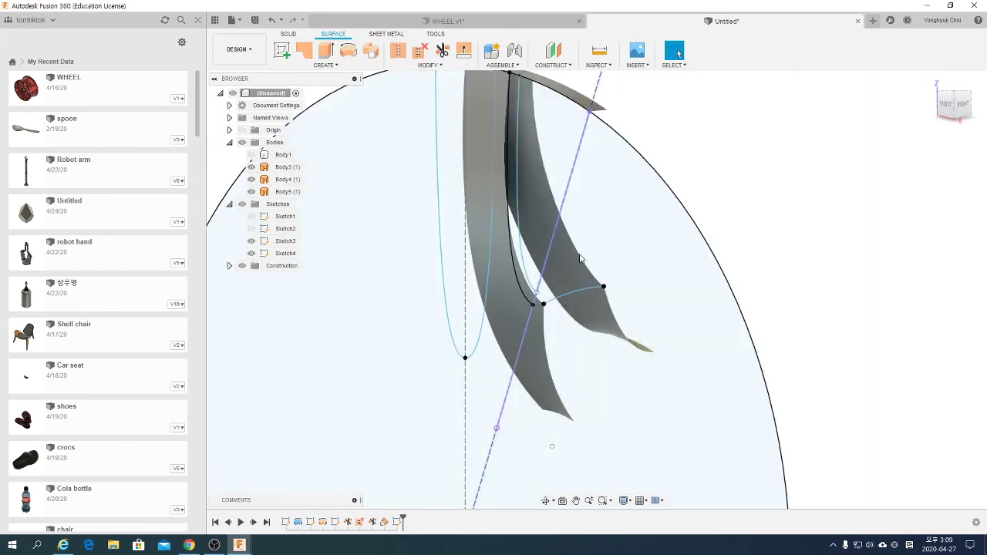
{"action": "left_click", "coordinate": [629, 283]}
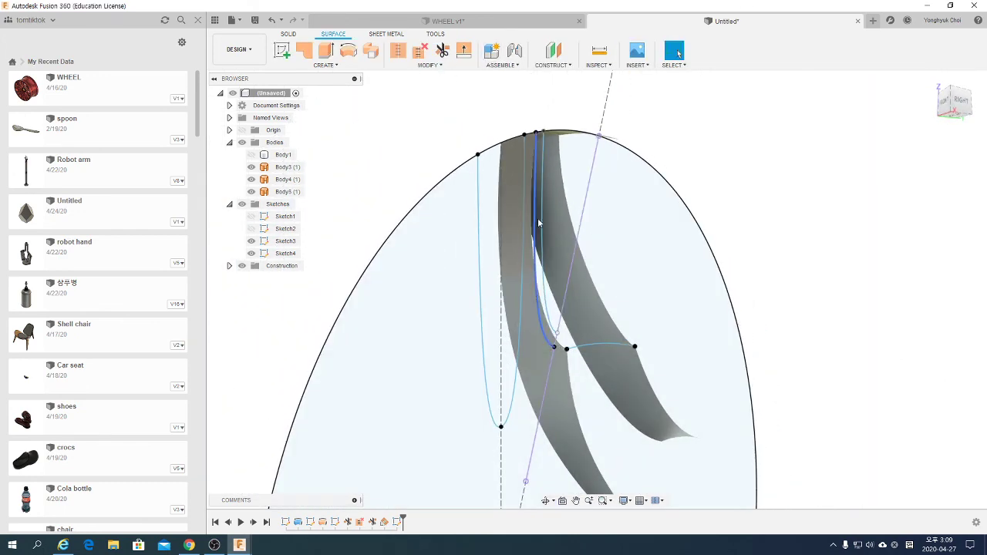
{"action": "scroll", "coordinate": [568, 338], "scroll_direction": "up", "scroll_amount": 2}
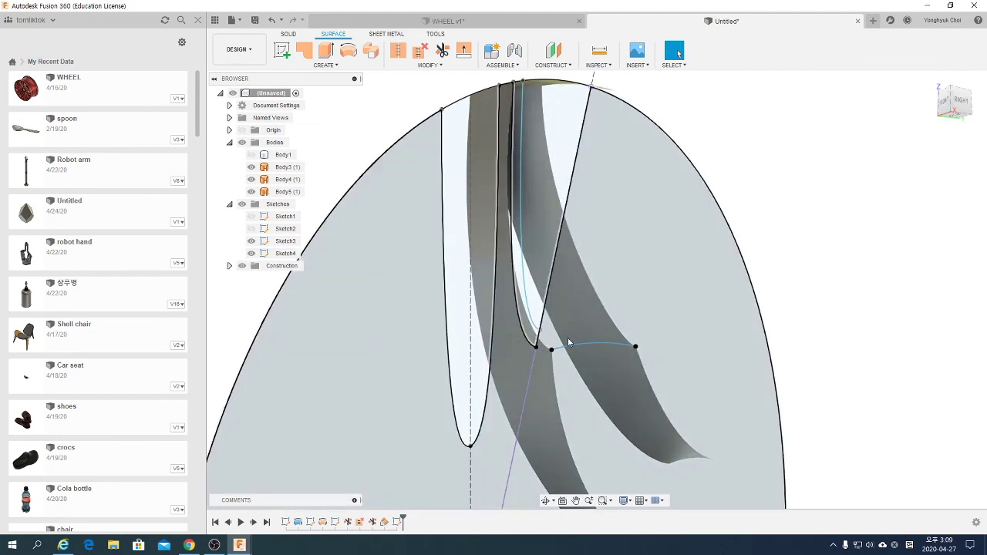
{"action": "scroll", "coordinate": [555, 346], "scroll_direction": "down", "scroll_amount": 2}
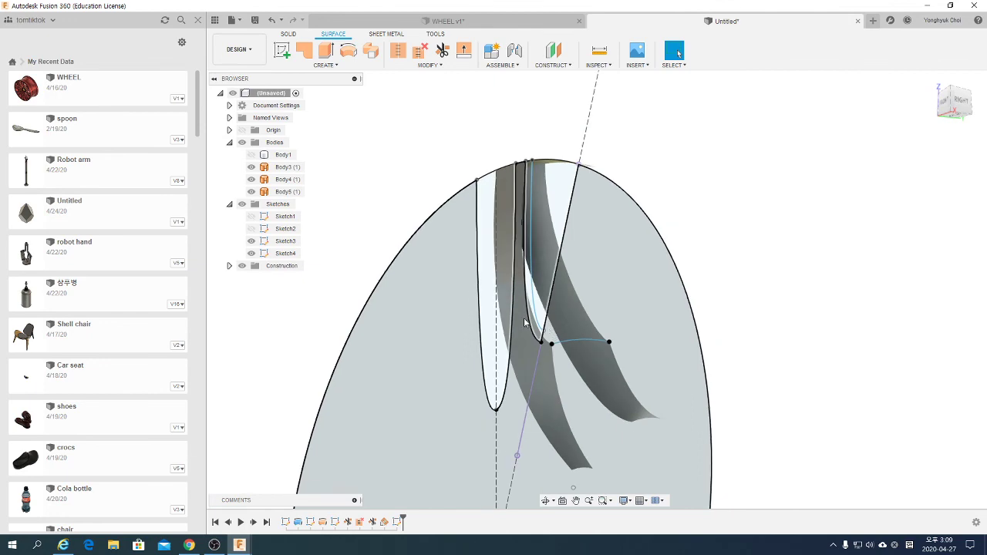
{"action": "middle_click_drag", "start_coordinate": [515, 311], "coordinate": [551, 347], "text": "shift"}
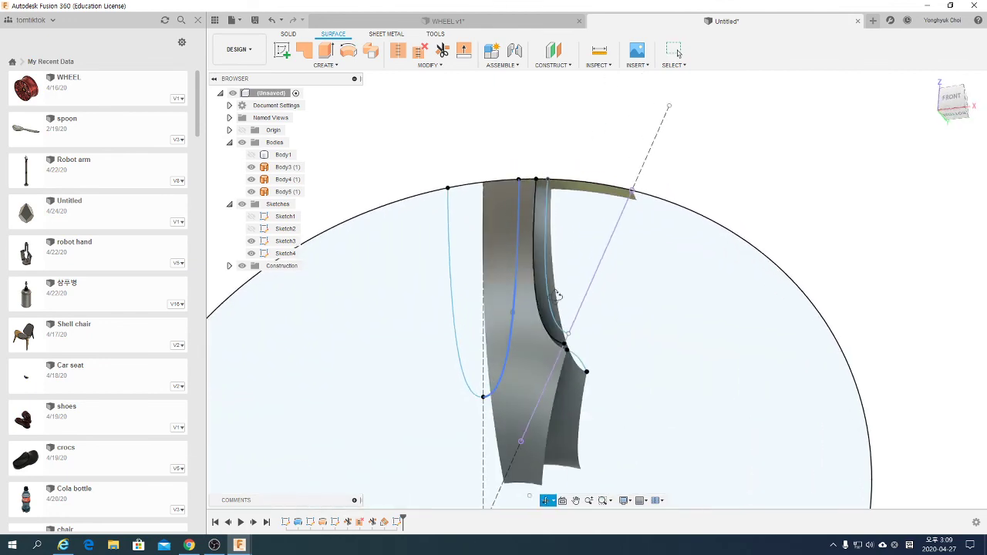
{"action": "scroll", "coordinate": [551, 346], "scroll_direction": "down", "scroll_amount": 2}
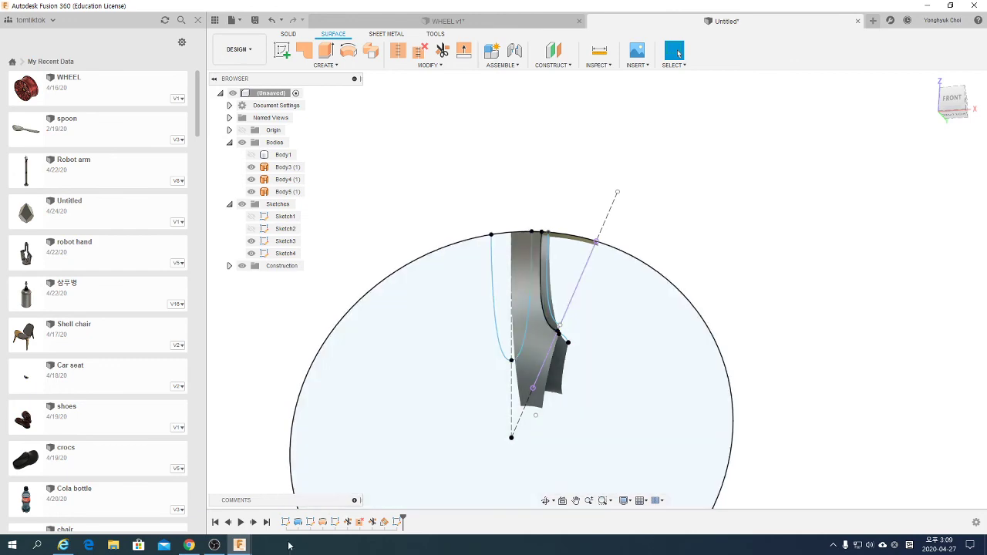
{"action": "left_click", "coordinate": [366, 23]}
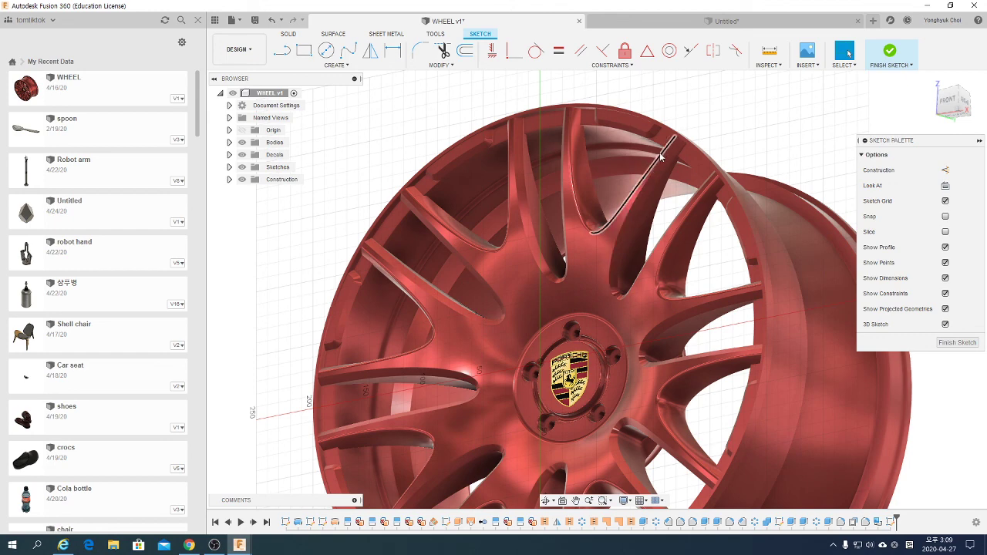
- Return to the Untitled document and zoom in on the blade junction
{"action": "left_click", "coordinate": [663, 24]}
{"action": "scroll", "coordinate": [599, 254], "scroll_direction": "up", "scroll_amount": 2}
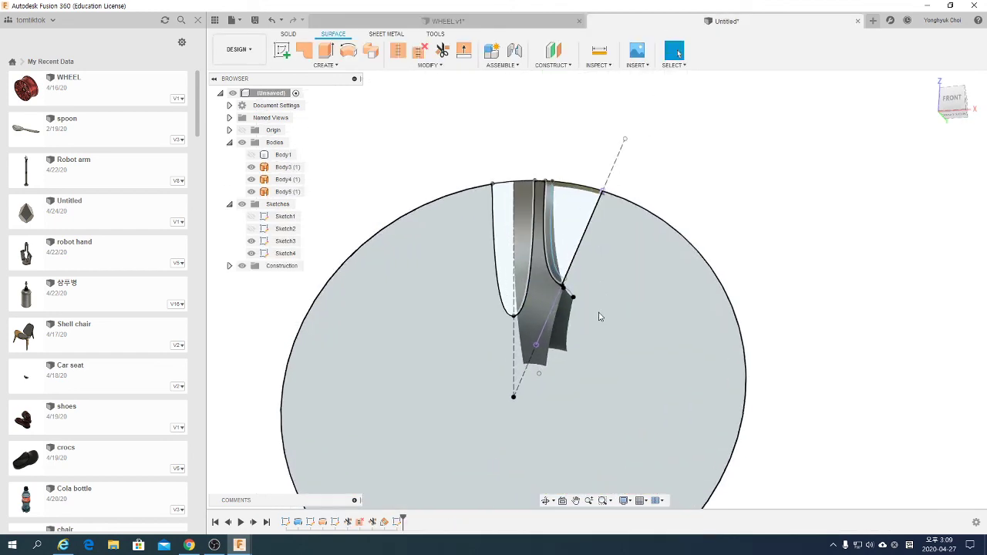
{"action": "scroll", "coordinate": [592, 281], "scroll_direction": "up", "scroll_amount": 2}
{"action": "middle_click_drag", "start_coordinate": [596, 277], "coordinate": [573, 277], "text": "shift"}
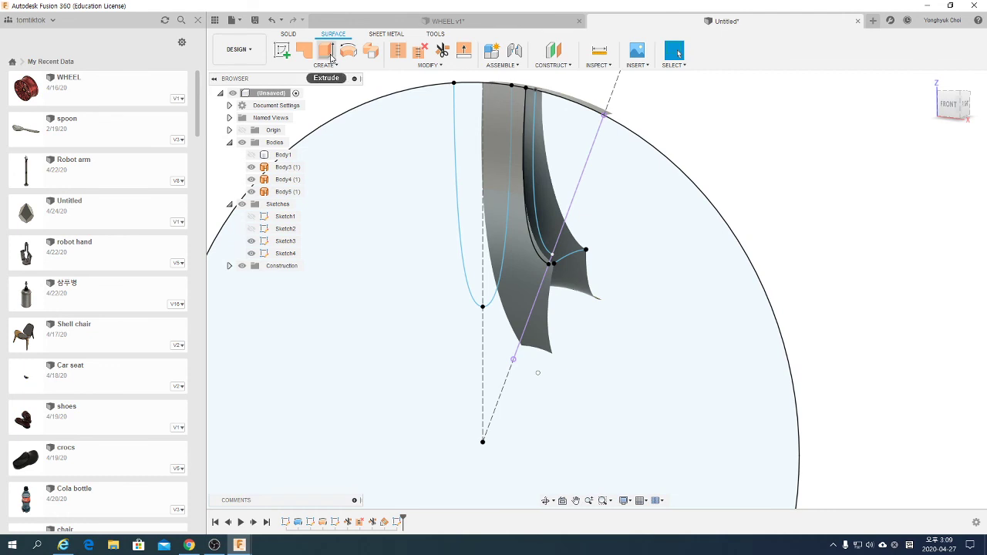
- Extrude the bridging arc -15 mm as a new surface body, Body6
{"action": "left_click", "coordinate": [320, 52]}
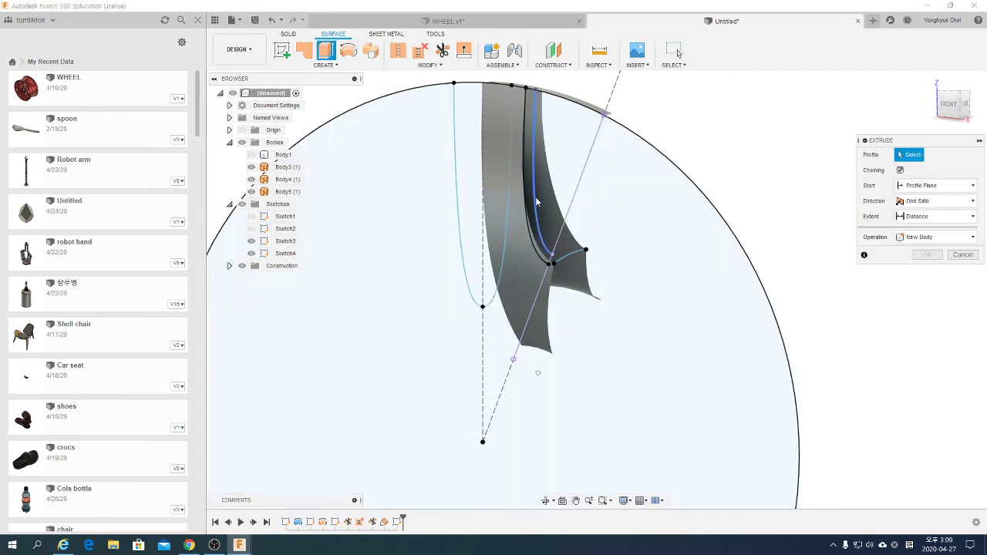
{"action": "left_click", "coordinate": [569, 252]}
{"action": "left_click_drag", "start_coordinate": [560, 252], "coordinate": [580, 266]}
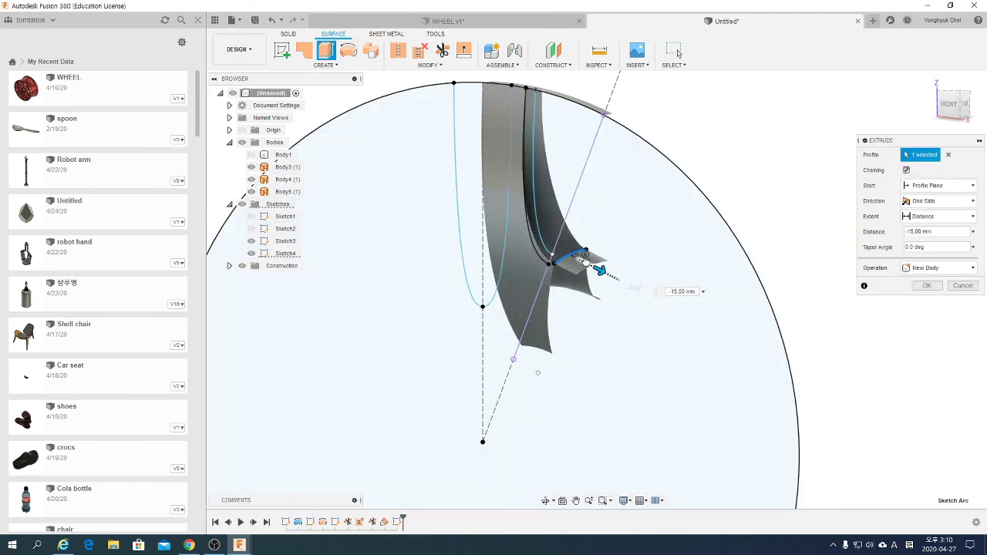
{"action": "scroll", "coordinate": [580, 263], "scroll_direction": "up", "scroll_amount": 2}
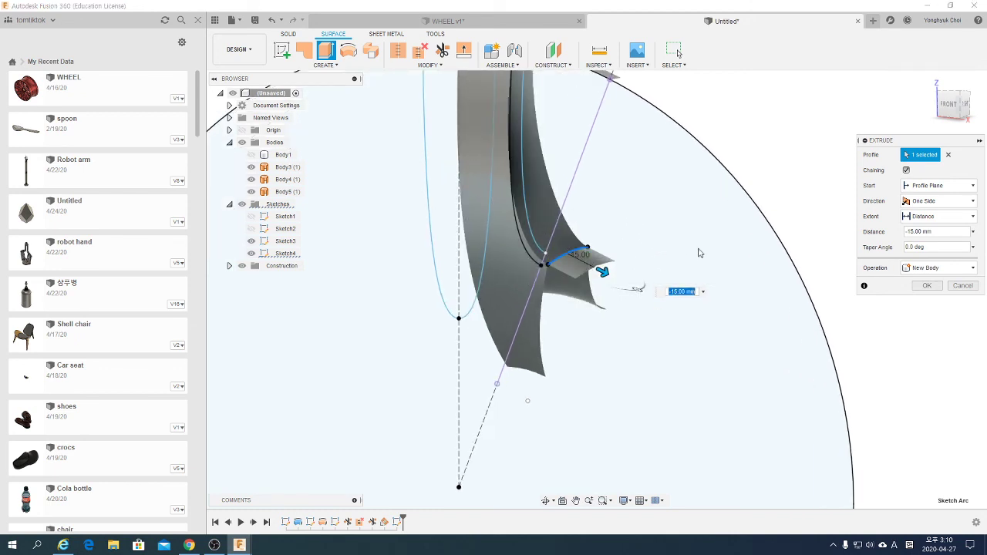
{"action": "left_click", "coordinate": [927, 286]}
{"action": "middle_click_drag", "start_coordinate": [539, 254], "coordinate": [498, 231], "text": "shift"}
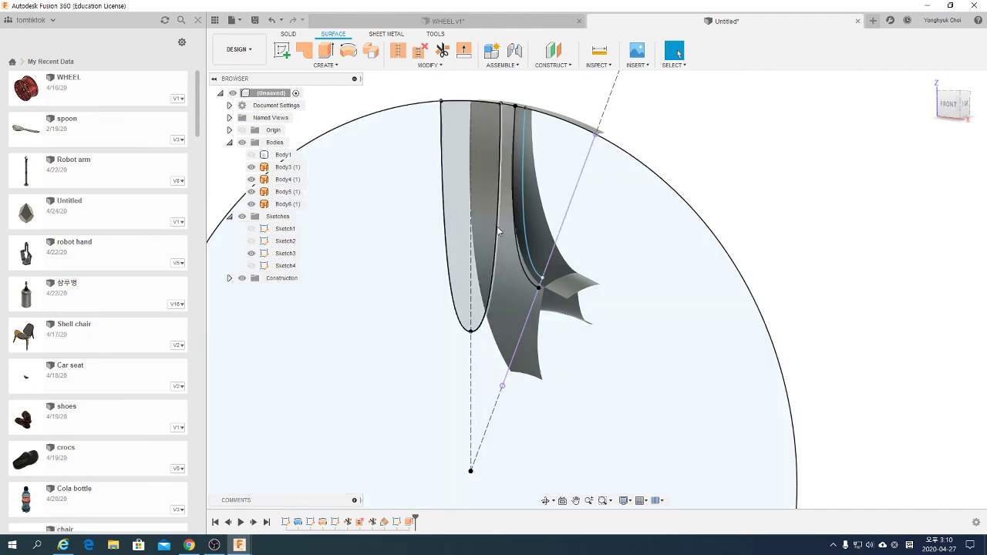
- Hide the trimming disk body and the Sketches folder, then orbit to inspect the blades
{"action": "scroll", "coordinate": [594, 285], "scroll_direction": "up", "scroll_amount": 2}
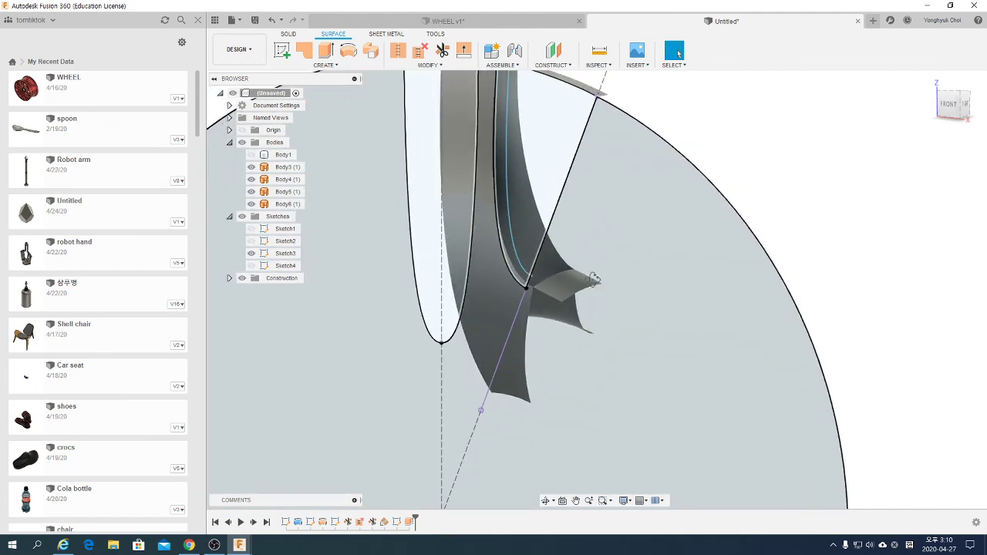
{"action": "middle_click_drag", "start_coordinate": [600, 290], "coordinate": [607, 279], "text": "shift"}
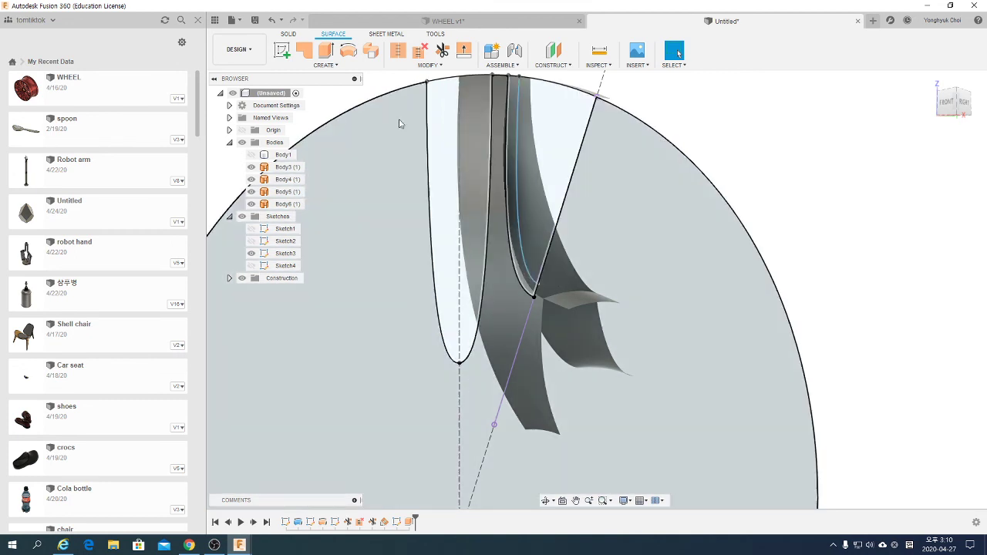
{"action": "left_click", "coordinate": [251, 166]}
{"action": "left_click", "coordinate": [242, 216]}
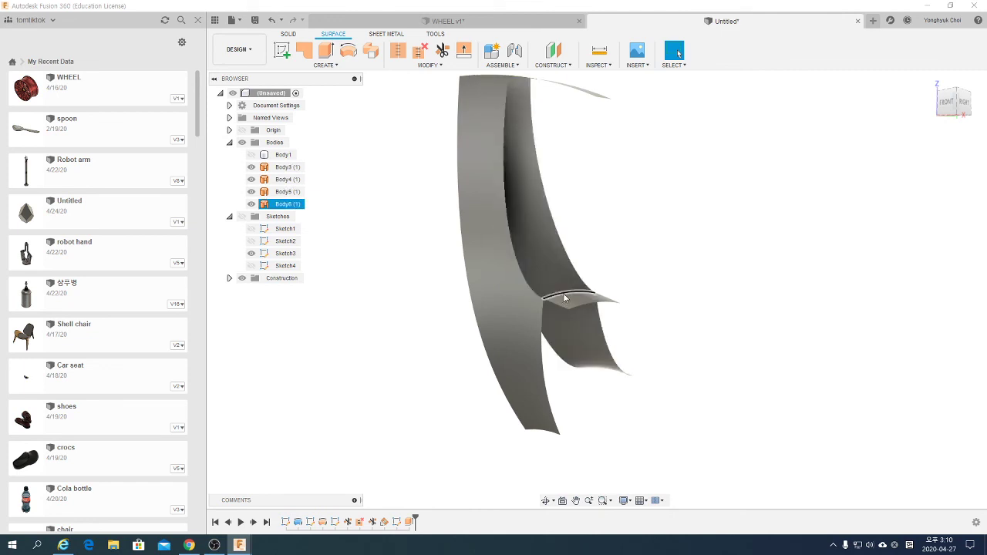
{"action": "mouse_move", "coordinate": [617, 245]}
{"action": "middle_mouse_down", "text": "shift"}
{"action": "mouse_move", "coordinate": [610, 209]}
{"action": "mouse_move", "coordinate": [542, 138]}
{"action": "middle_mouse_up", "text": "shift"}
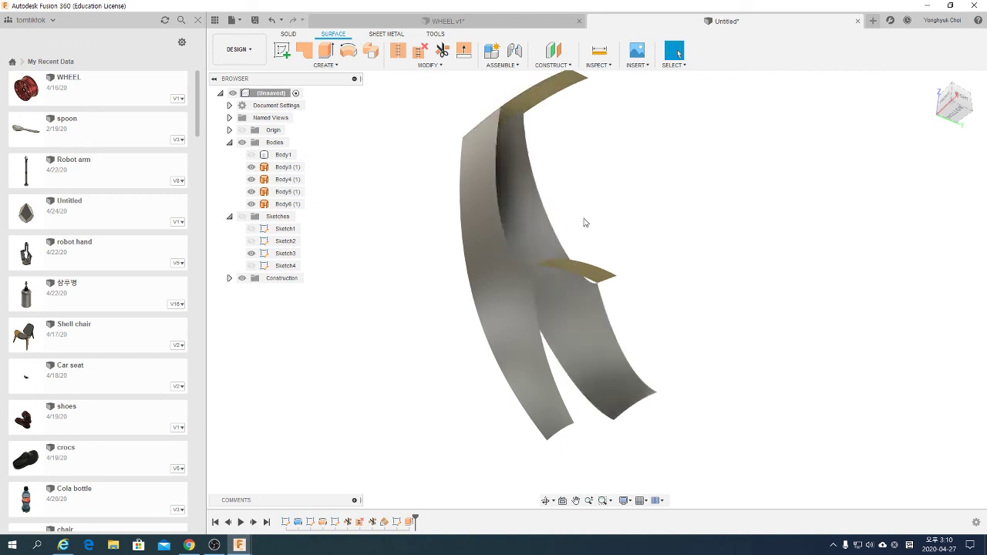
{"action": "mouse_move", "coordinate": [594, 196]}
{"action": "middle_mouse_down", "text": "shift"}
{"action": "mouse_move", "coordinate": [586, 249]}
{"action": "mouse_move", "coordinate": [498, 118]}
{"action": "middle_mouse_up", "text": "shift"}
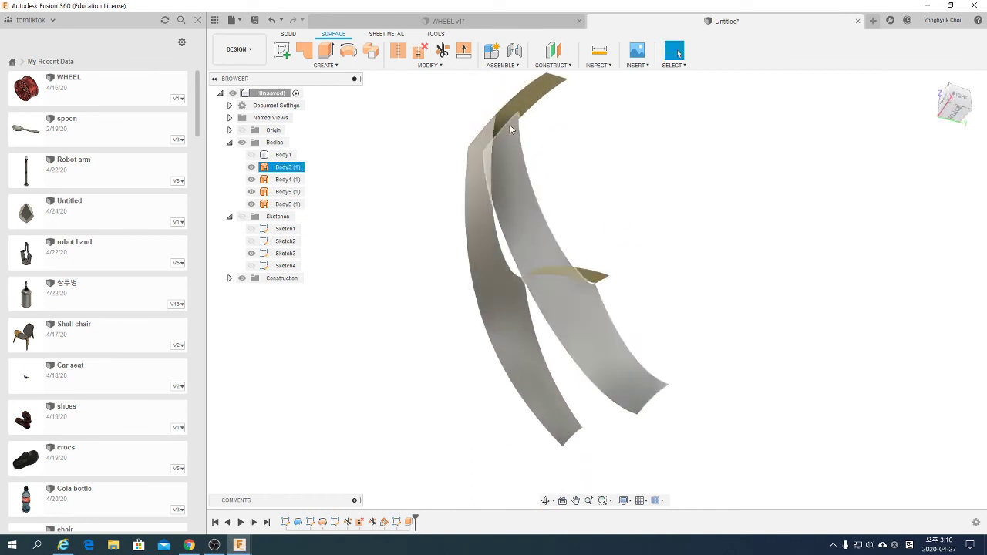
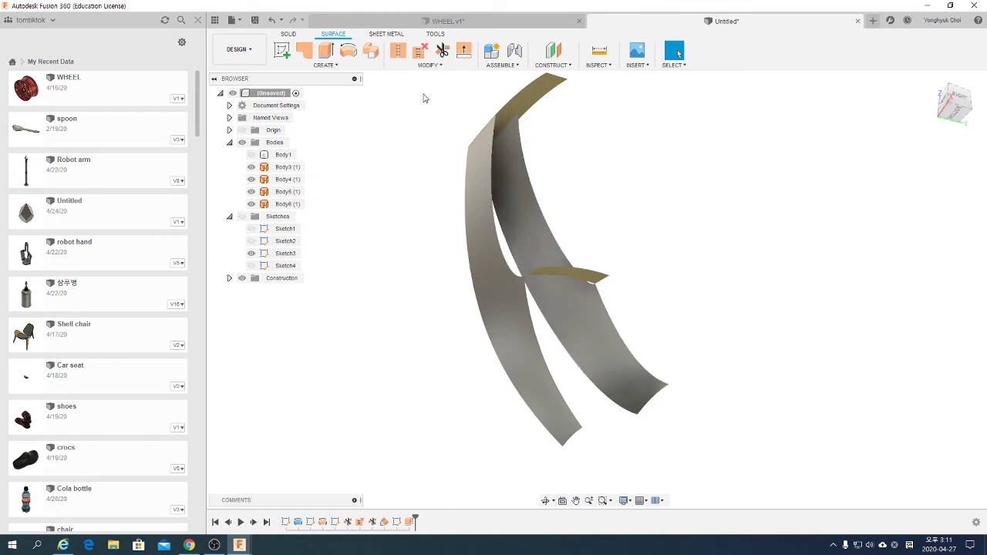
- Loft a surface, Body7, between the two strip edges with a tangent rail on the connecting edge
{"action": "left_click", "coordinate": [333, 66]}
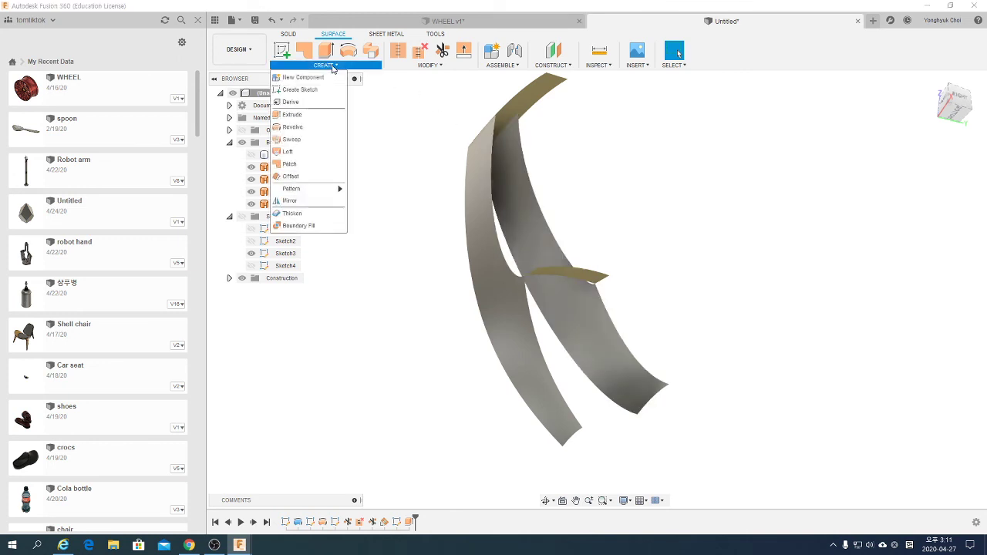
{"action": "left_click", "coordinate": [300, 151]}
{"action": "left_click", "coordinate": [495, 196]}
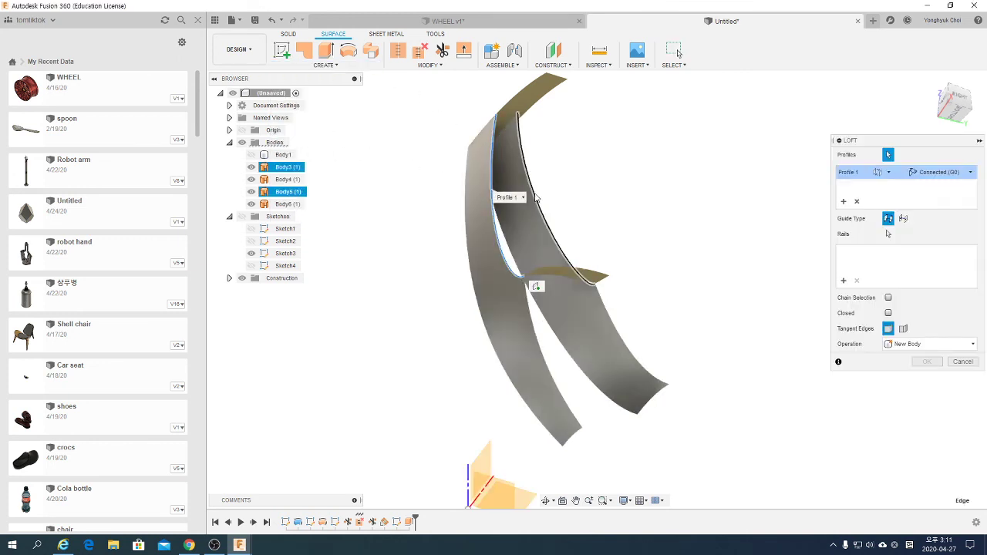
{"action": "left_click", "coordinate": [537, 197]}
{"action": "mouse_move", "coordinate": [617, 214]}
{"action": "middle_mouse_down", "text": "shift"}
{"action": "mouse_move", "coordinate": [630, 244]}
{"action": "mouse_move", "coordinate": [743, 252]}
{"action": "middle_mouse_up", "text": "shift"}
{"action": "left_click", "coordinate": [888, 235]}
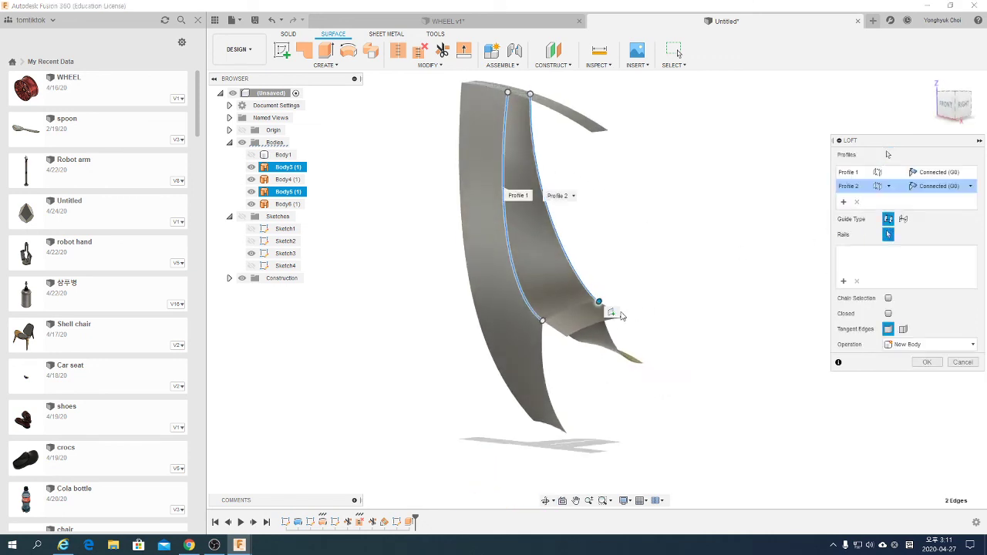
{"action": "left_click", "coordinate": [573, 315]}
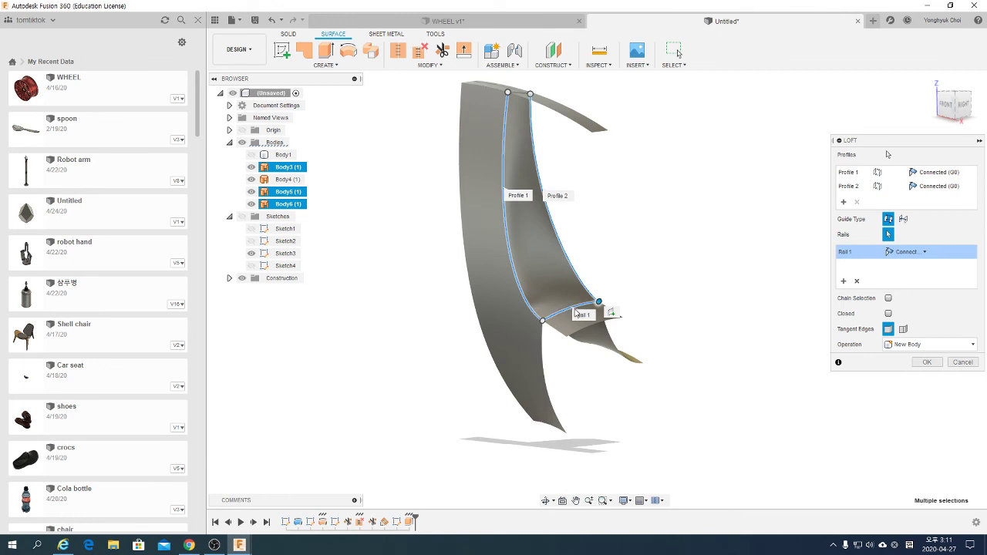
{"action": "left_click", "coordinate": [923, 253]}
{"action": "left_click", "coordinate": [890, 283]}
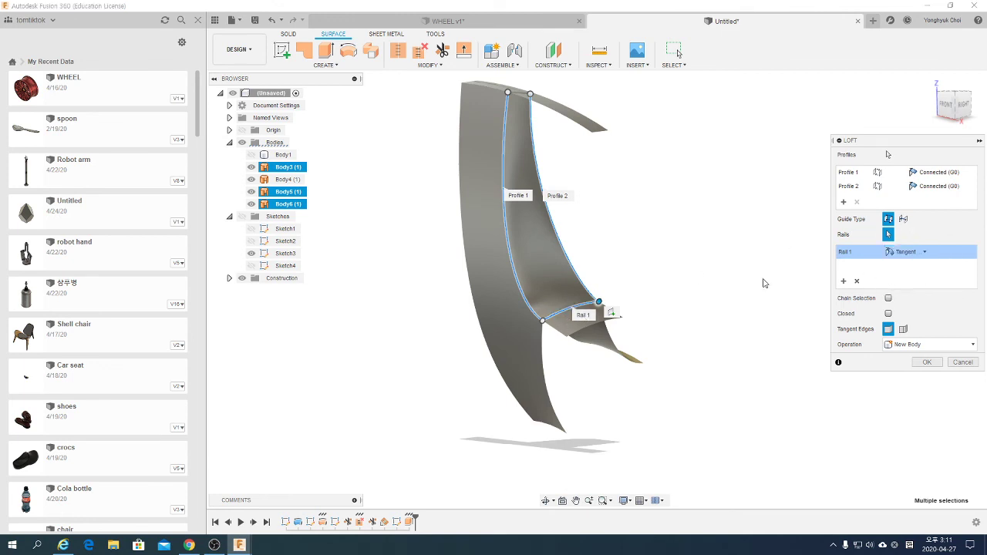
{"action": "left_click", "coordinate": [925, 361]}
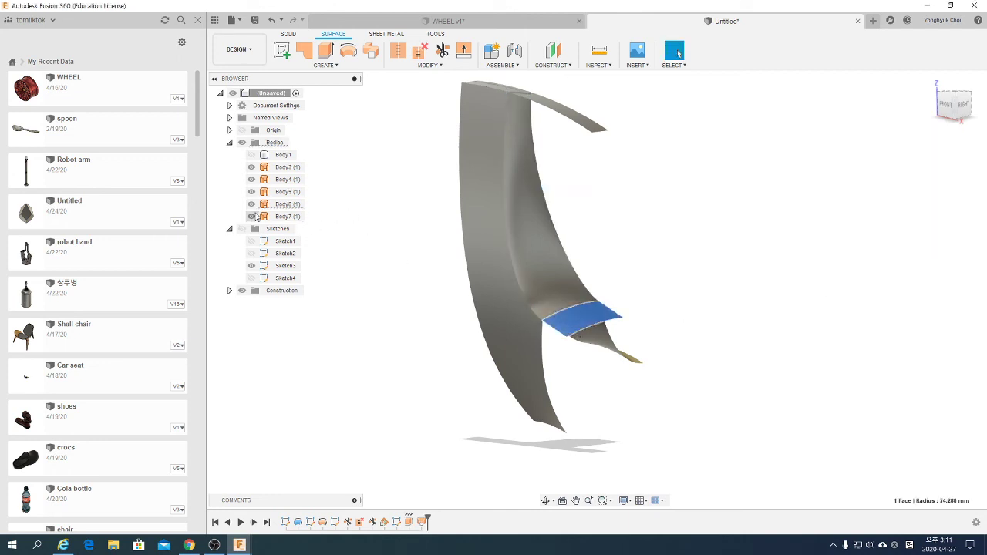
- Remove the small face body Body6 from the model
{"action": "left_click", "coordinate": [264, 216]}
{"action": "key", "text": "Escape"}
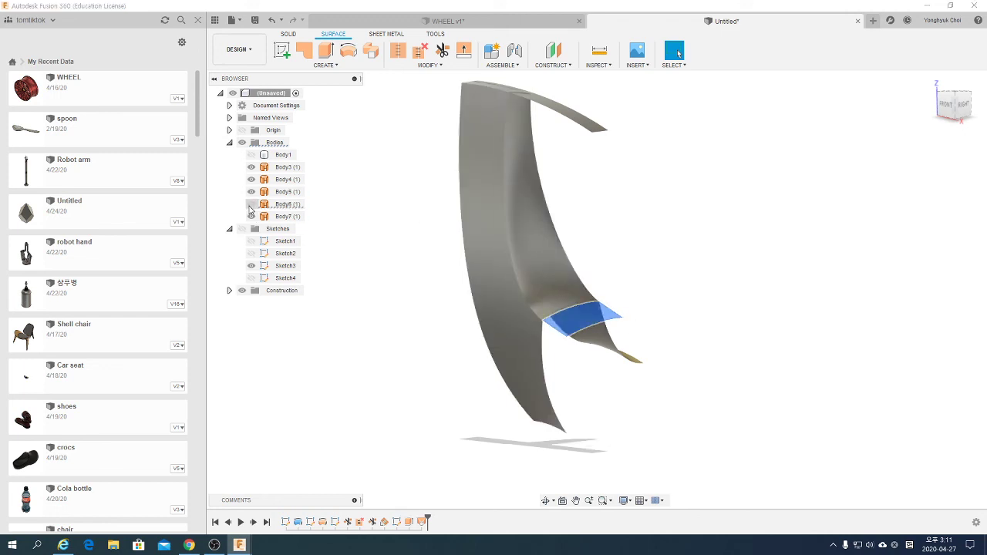
{"action": "left_click", "coordinate": [281, 204]}
{"action": "right_click", "coordinate": [284, 205]}
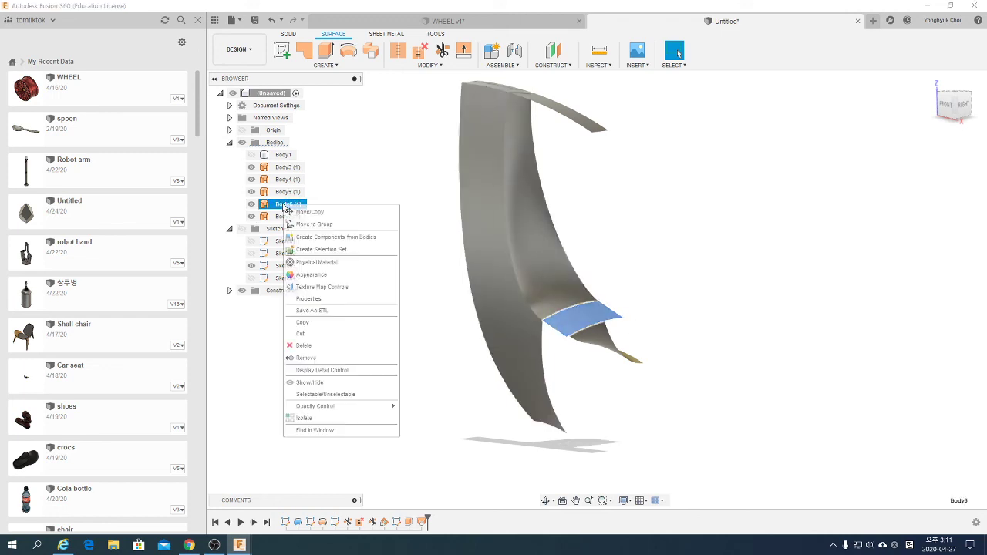
{"action": "left_click", "coordinate": [312, 358]}
- Inspect the new loft and window-select Body3, Body5 and Body7 together
{"action": "scroll", "coordinate": [367, 268], "scroll_direction": "down", "scroll_amount": 1}
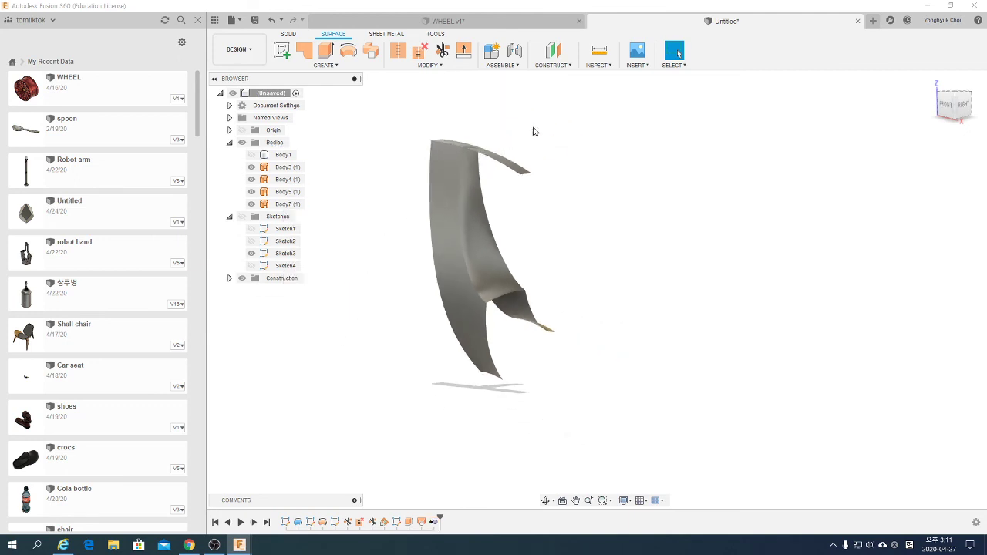
{"action": "mouse_move", "coordinate": [533, 132]}
{"action": "middle_mouse_down", "text": "shift"}
{"action": "mouse_move", "coordinate": [482, 168]}
{"action": "mouse_move", "coordinate": [596, 152]}
{"action": "middle_mouse_up", "text": "shift"}
{"action": "scroll", "coordinate": [463, 194], "scroll_direction": "up", "scroll_amount": 3}
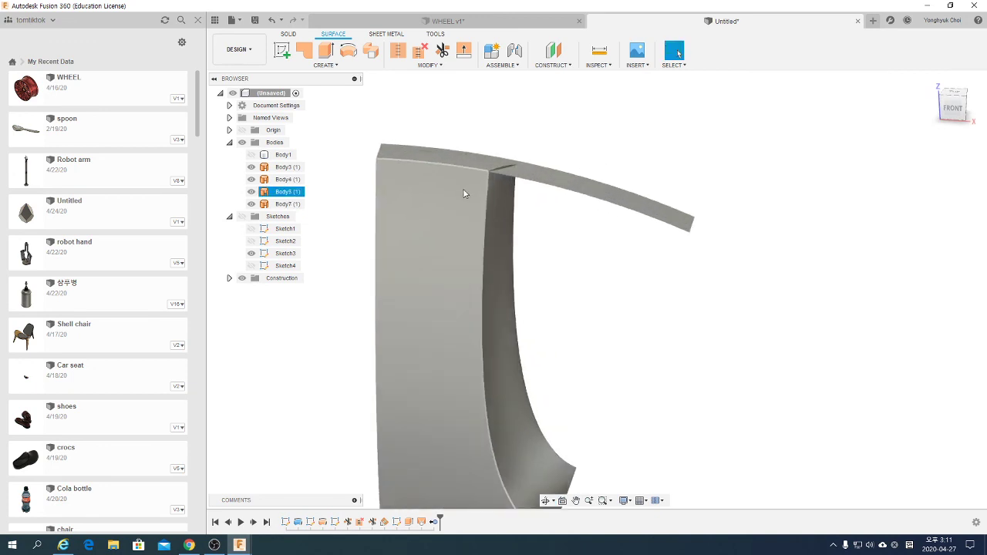
{"action": "middle_click_drag", "start_coordinate": [493, 148], "coordinate": [509, 149], "text": "shift"}
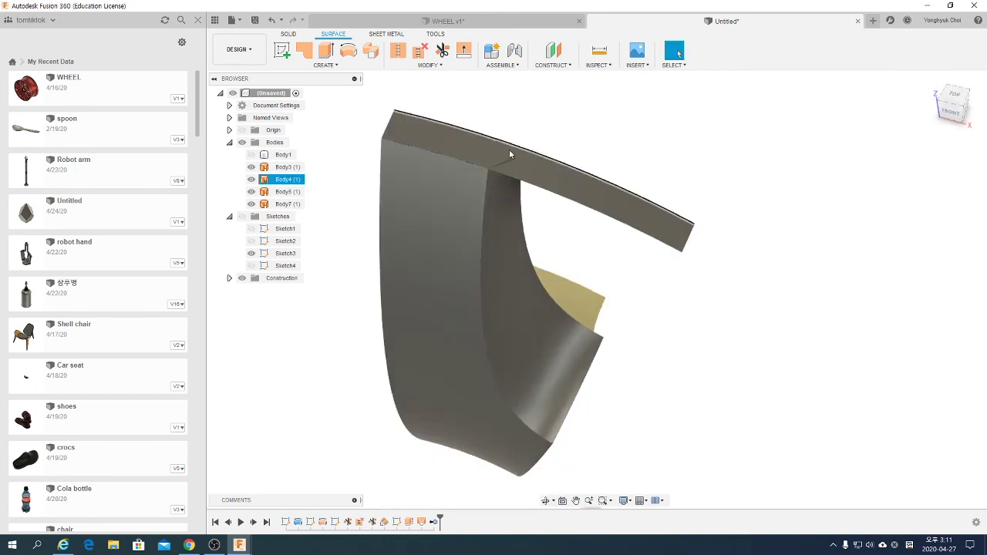
{"action": "left_click", "coordinate": [549, 253]}
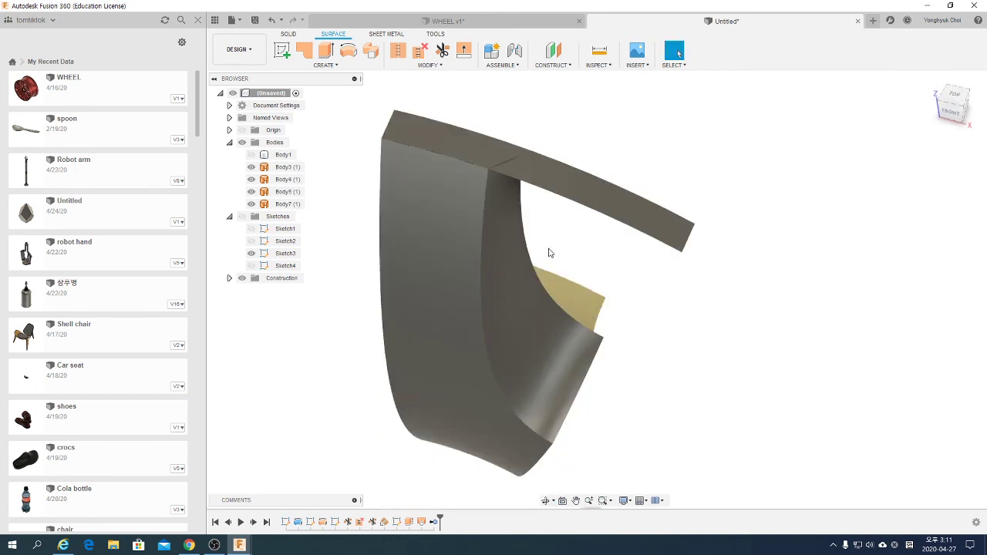
{"action": "middle_click_drag", "start_coordinate": [623, 275], "coordinate": [499, 292], "text": "shift"}
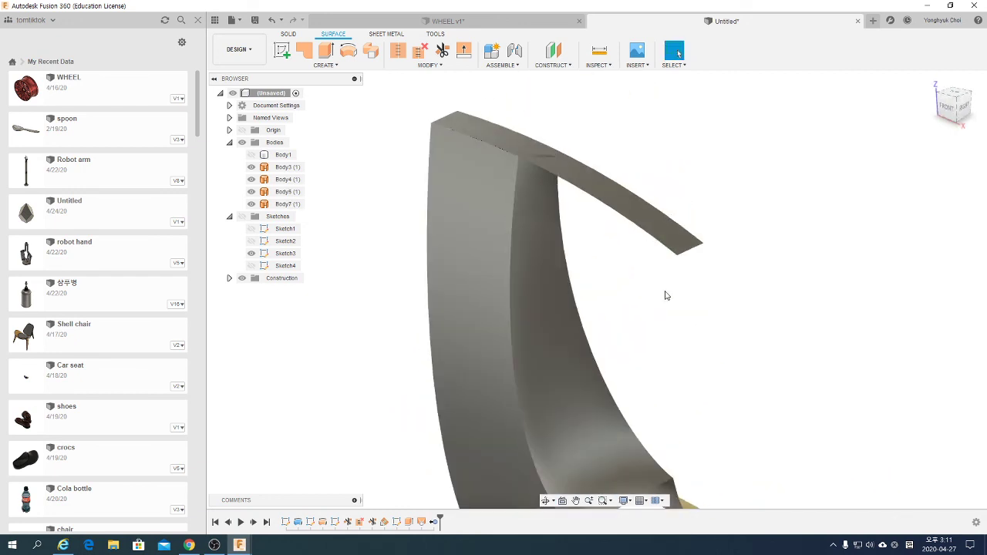
{"action": "left_click_drag", "start_coordinate": [666, 296], "coordinate": [386, 381]}
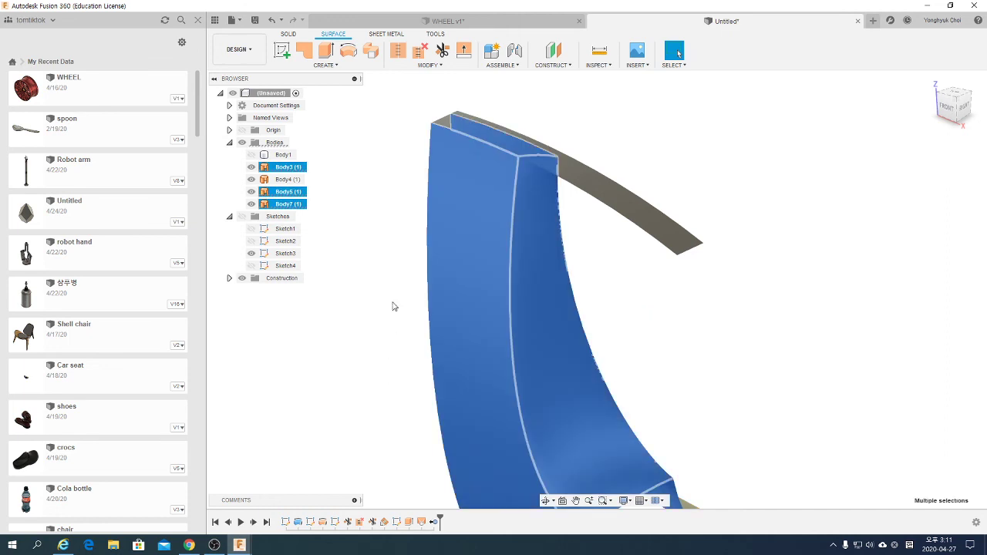
- Stitch Body3, Body5 and Body7 into a single surface body, Body8
{"action": "left_click", "coordinate": [398, 50]}
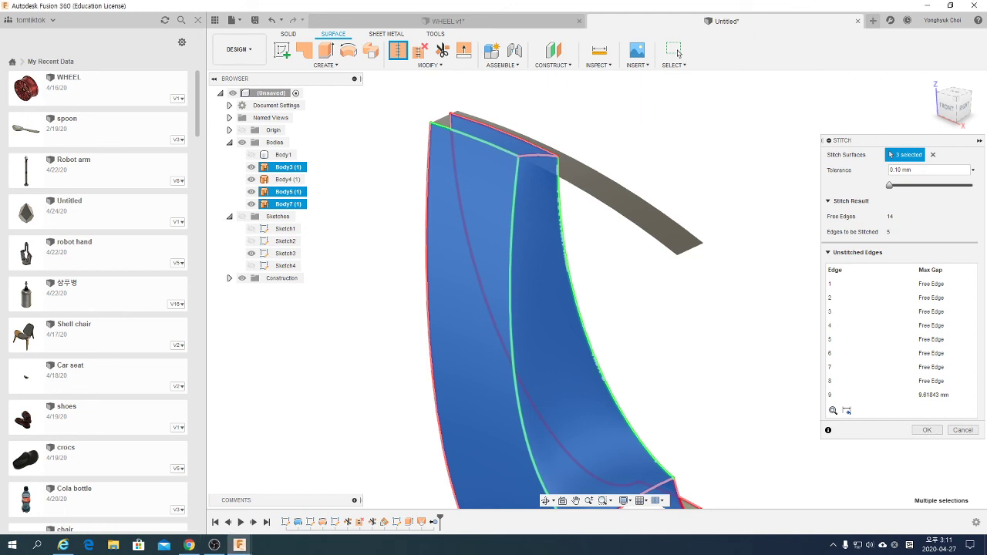
{"action": "left_click", "coordinate": [926, 430]}
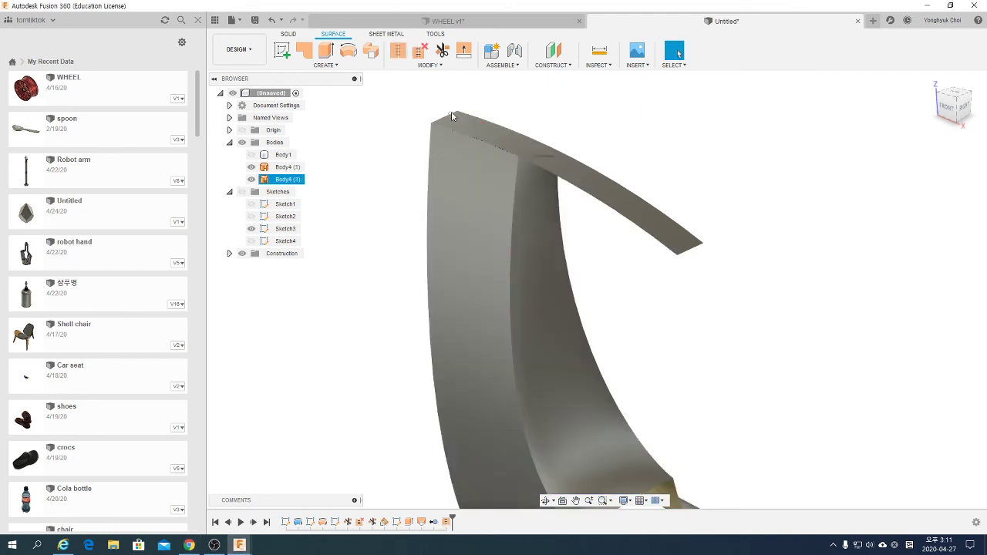
{"action": "scroll", "coordinate": [575, 132], "scroll_direction": "up", "scroll_amount": 3}
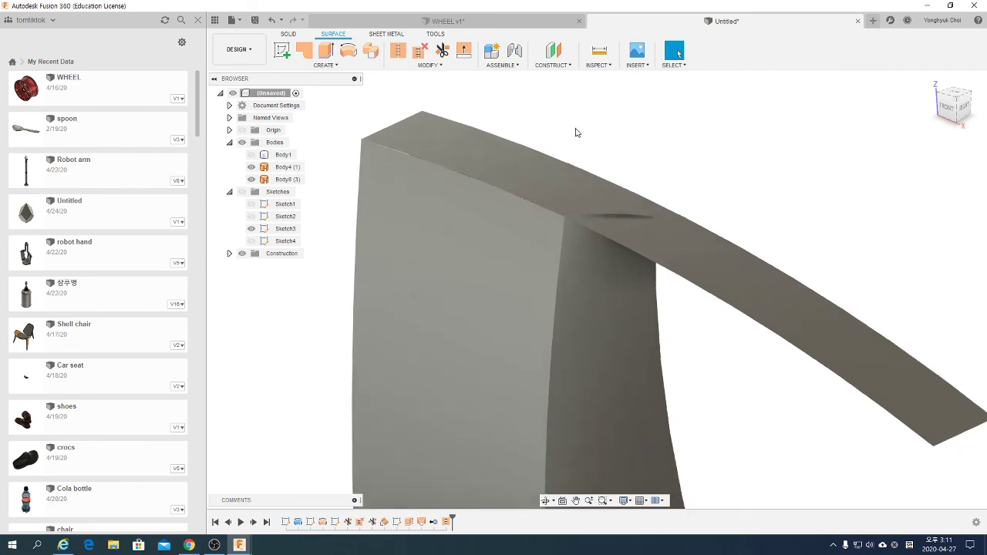
- Split three faces of the spoke body Body8 using the top band Body4 as splitting tool
{"action": "left_click", "coordinate": [438, 65]}
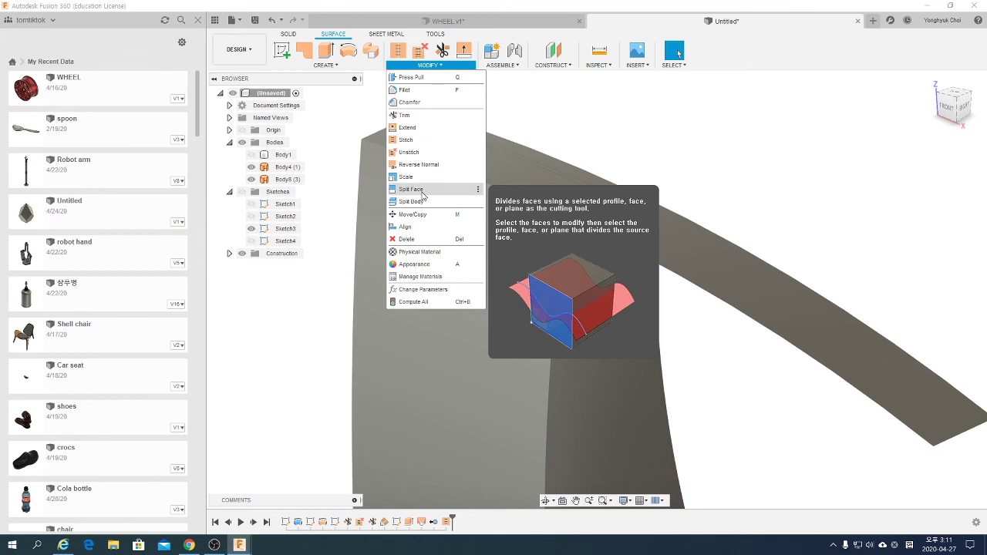
{"action": "left_click", "coordinate": [421, 194]}
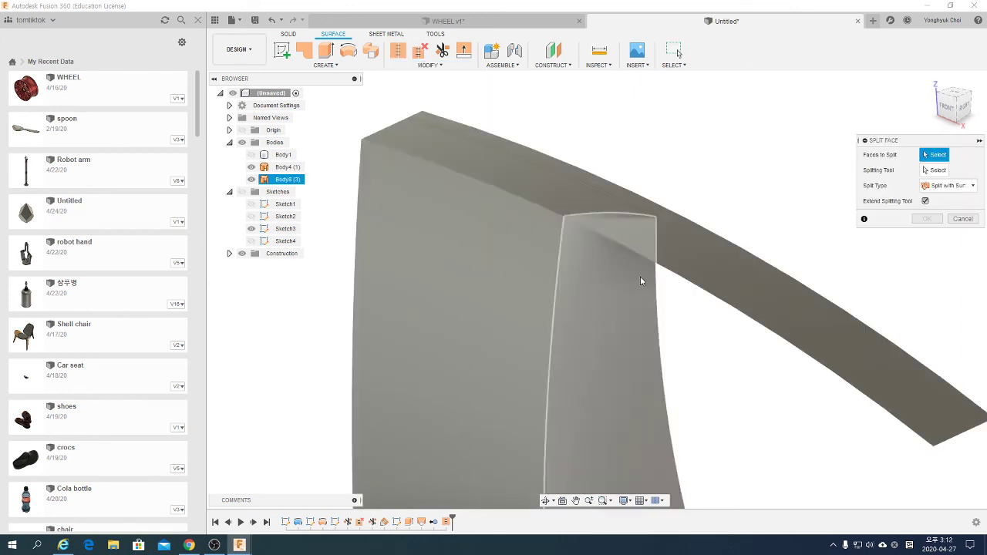
{"action": "left_click", "coordinate": [549, 258]}
{"action": "left_click", "coordinate": [592, 267]}
{"action": "left_click", "coordinate": [705, 252]}
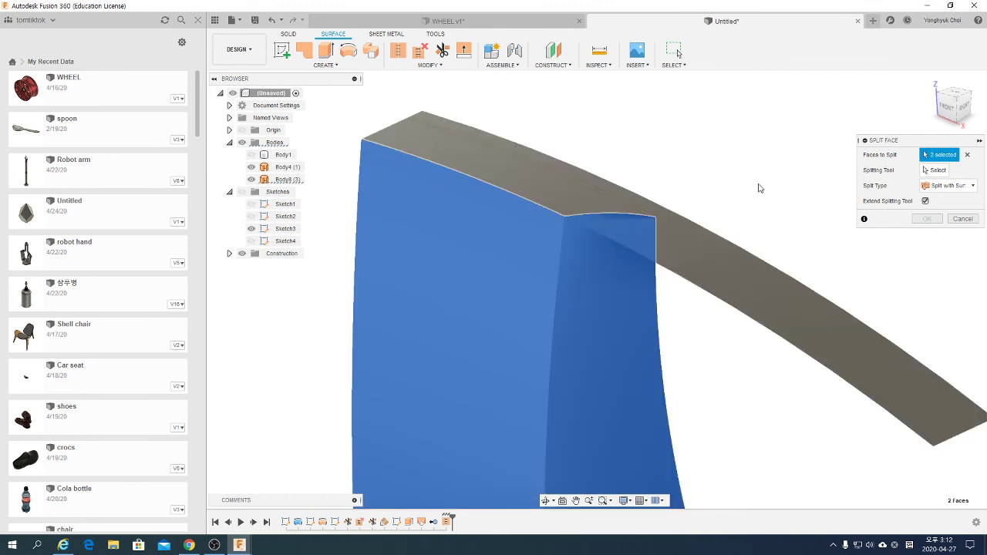
{"action": "middle_click_drag", "start_coordinate": [760, 188], "coordinate": [781, 214], "text": "shift"}
{"action": "left_click", "coordinate": [938, 170]}
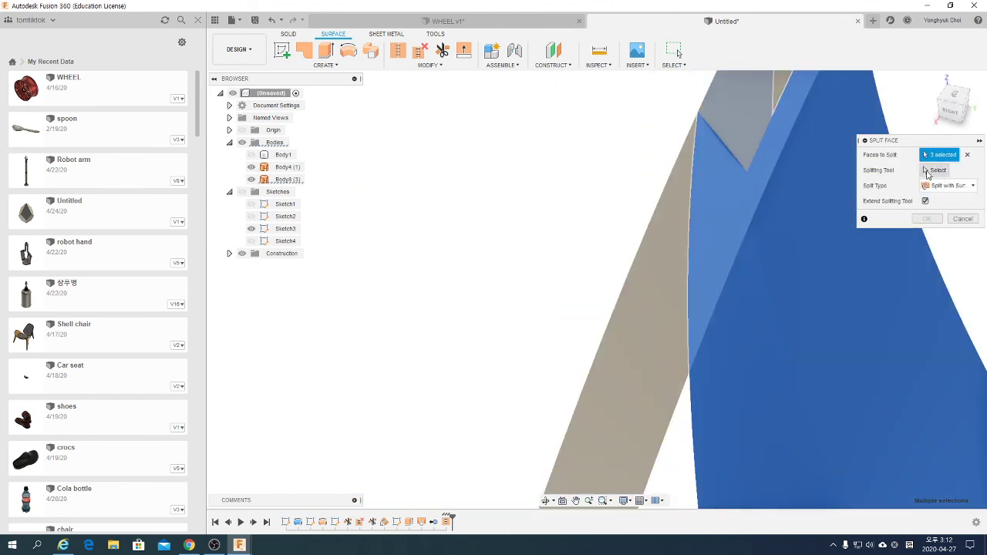
{"action": "left_click", "coordinate": [697, 210]}
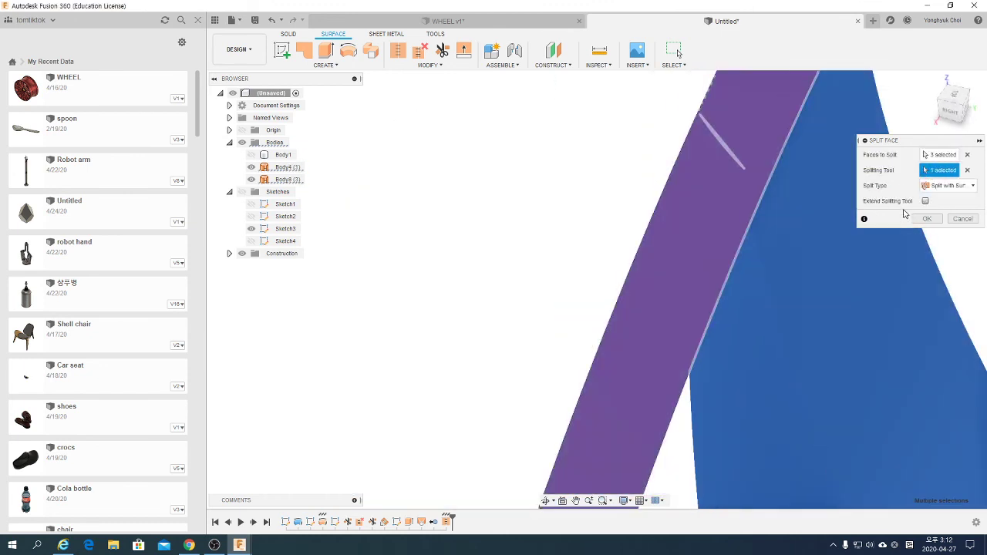
{"action": "left_click", "coordinate": [925, 220]}
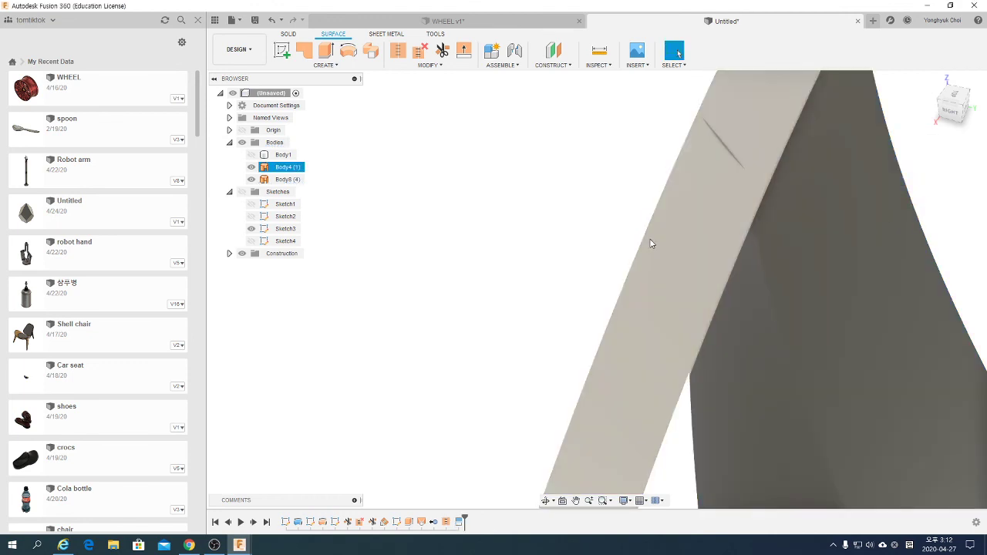
{"action": "mouse_move", "coordinate": [621, 239]}
{"action": "middle_mouse_down", "text": "shift"}
{"action": "mouse_move", "coordinate": [531, 229]}
{"action": "mouse_move", "coordinate": [535, 209]}
{"action": "mouse_move", "coordinate": [566, 214]}
{"action": "mouse_move", "coordinate": [543, 228]}
{"action": "mouse_move", "coordinate": [502, 74]}
{"action": "middle_mouse_up", "text": "shift"}
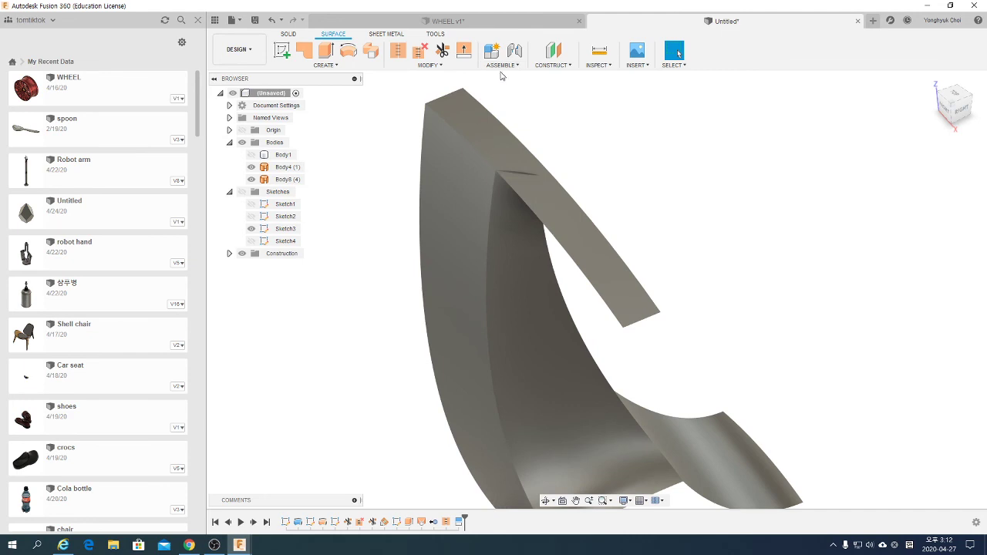
- Start a face split, picking the top band and spoke faces as faces to split
{"action": "left_click", "coordinate": [442, 68]}
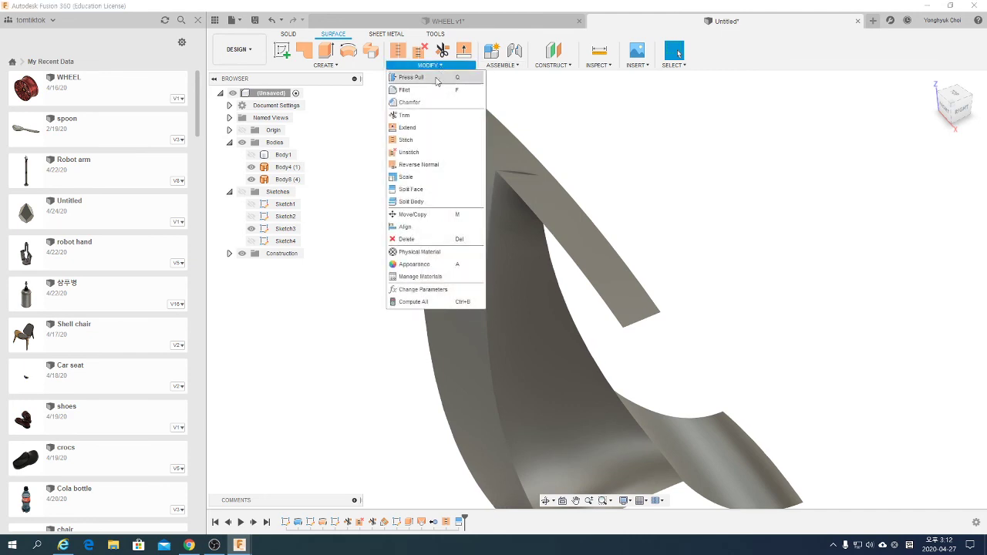
{"action": "left_click", "coordinate": [416, 189]}
{"action": "left_click", "coordinate": [537, 186]}
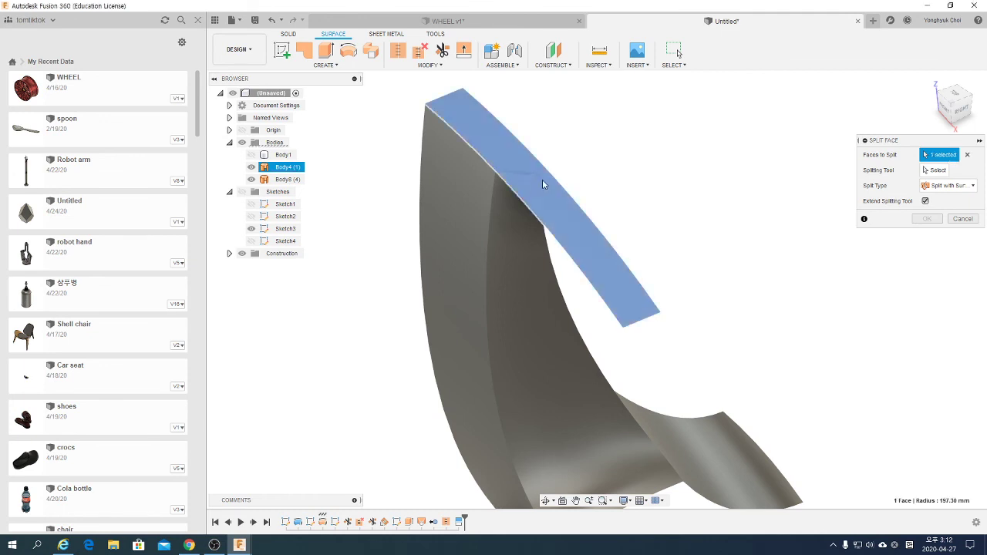
{"action": "left_click", "coordinate": [466, 201]}
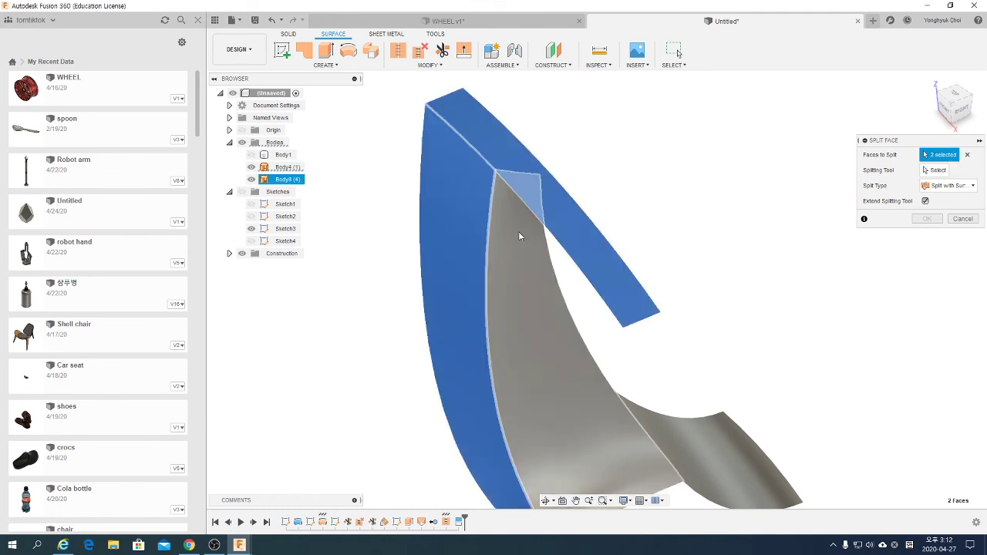
{"action": "left_click", "coordinate": [518, 231]}
{"action": "middle_click_drag", "start_coordinate": [711, 194], "coordinate": [666, 193], "text": "shift"}
{"action": "left_click", "coordinate": [749, 195]}
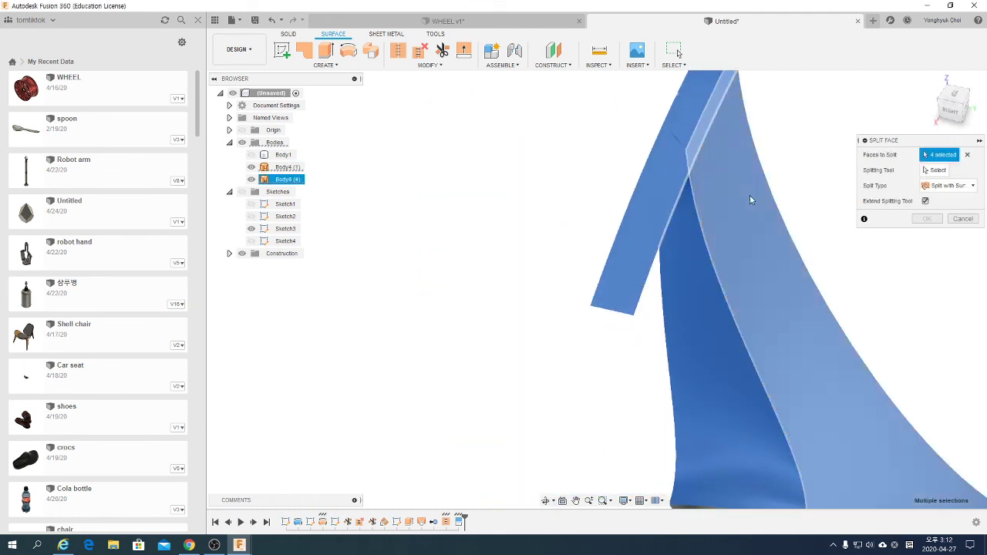
{"action": "mouse_move", "coordinate": [848, 185]}
{"action": "middle_mouse_down", "text": "shift"}
{"action": "mouse_move", "coordinate": [757, 184]}
{"action": "mouse_move", "coordinate": [599, 209]}
{"action": "mouse_move", "coordinate": [877, 244]}
{"action": "middle_mouse_up", "text": "shift"}
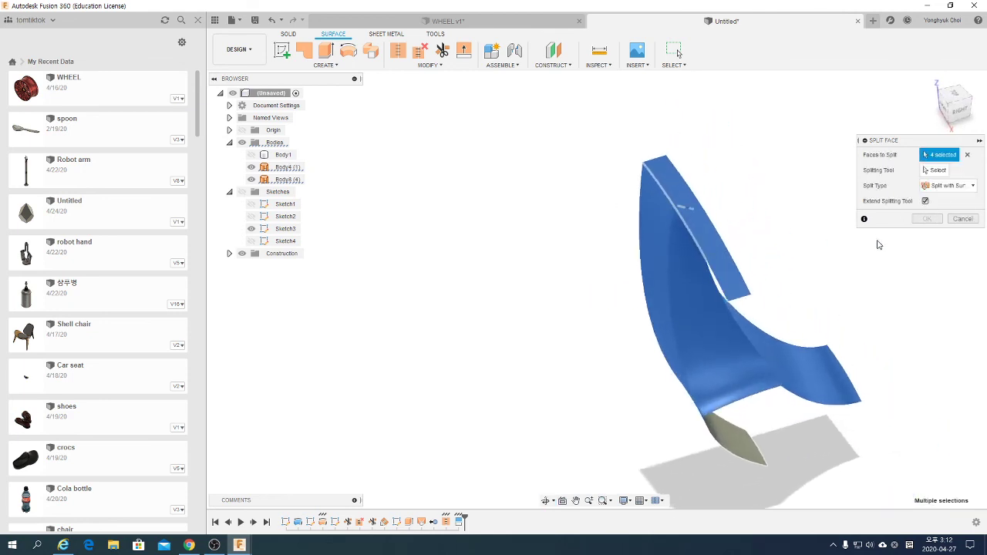
{"action": "scroll", "coordinate": [735, 208], "scroll_direction": "up", "scroll_amount": 3}
{"action": "scroll", "coordinate": [726, 211], "scroll_direction": "up", "scroll_amount": 3}
{"action": "mouse_move", "coordinate": [727, 211]}
{"action": "middle_mouse_down"}
{"action": "mouse_move", "coordinate": [637, 201]}
{"action": "mouse_move", "coordinate": [668, 187]}
{"action": "mouse_move", "coordinate": [704, 218]}
{"action": "middle_mouse_up"}
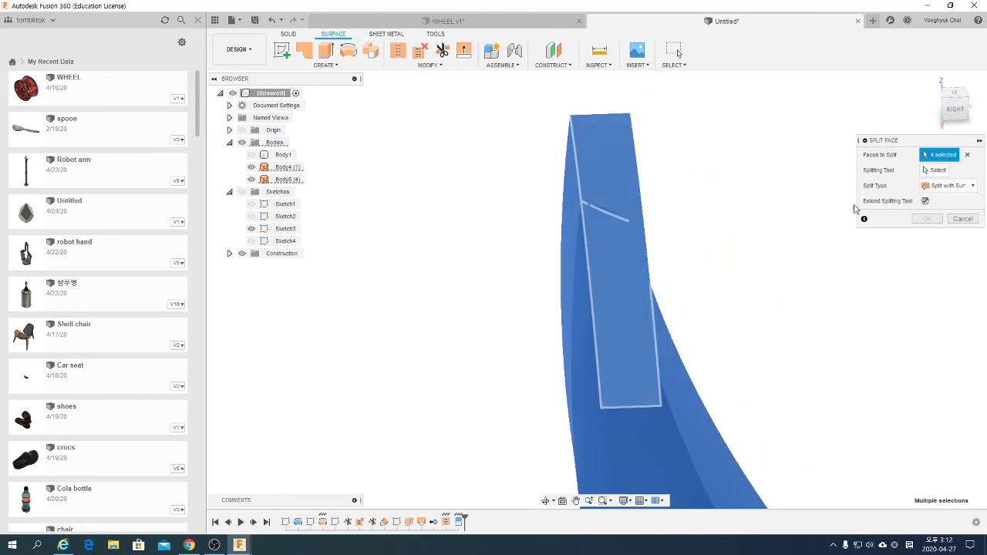
- Split the tall spoke face with the two curved surfaces and delete the leftover curved piece
{"action": "left_click", "coordinate": [966, 154]}
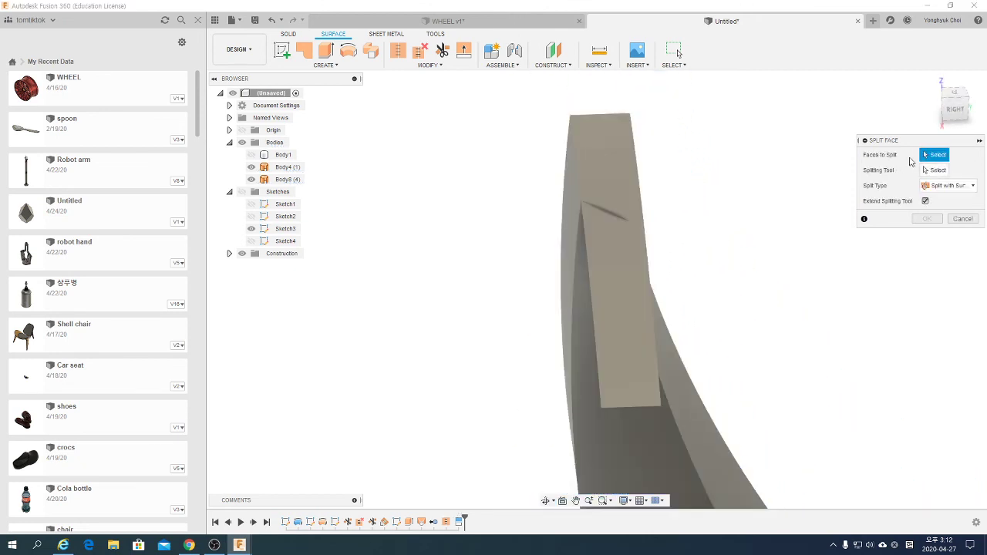
{"action": "left_click", "coordinate": [621, 291]}
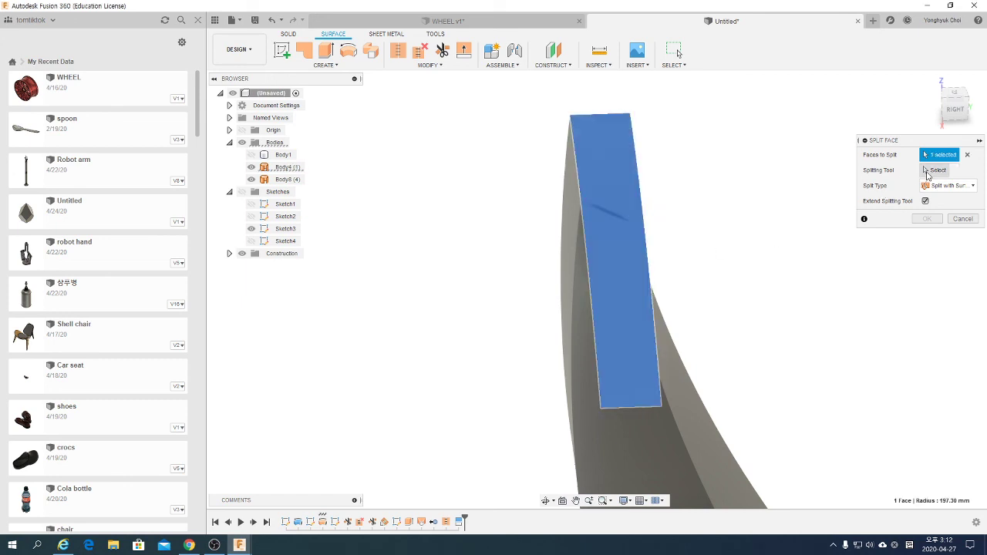
{"action": "left_click", "coordinate": [934, 169]}
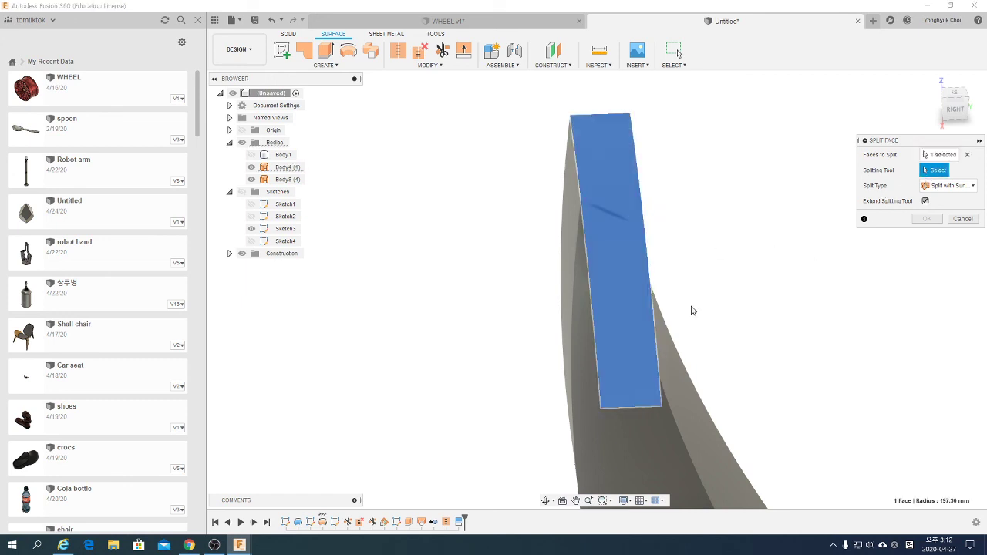
{"action": "left_click", "coordinate": [594, 359]}
{"action": "left_click", "coordinate": [586, 360]}
{"action": "middle_click_drag", "start_coordinate": [760, 311], "coordinate": [564, 301], "text": "shift"}
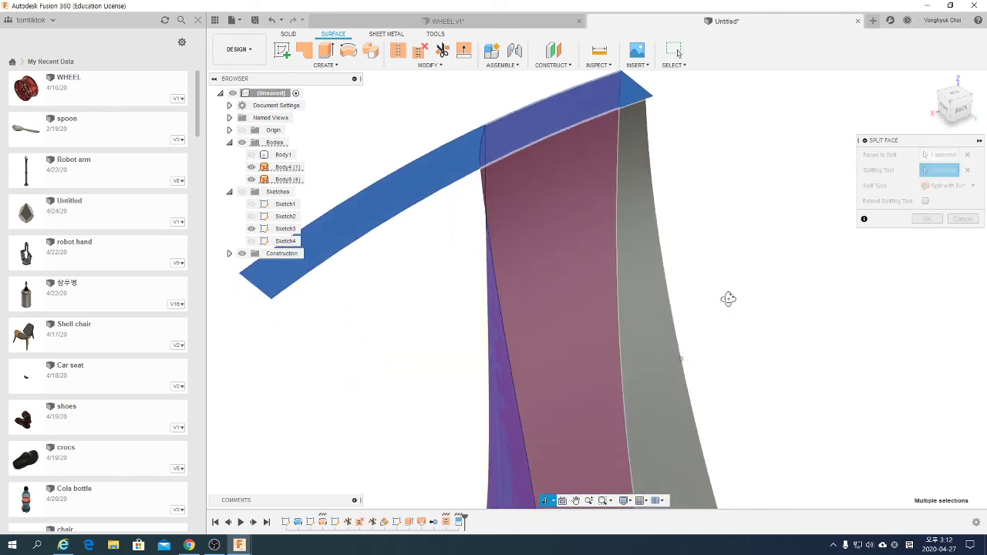
{"action": "left_click", "coordinate": [925, 223]}
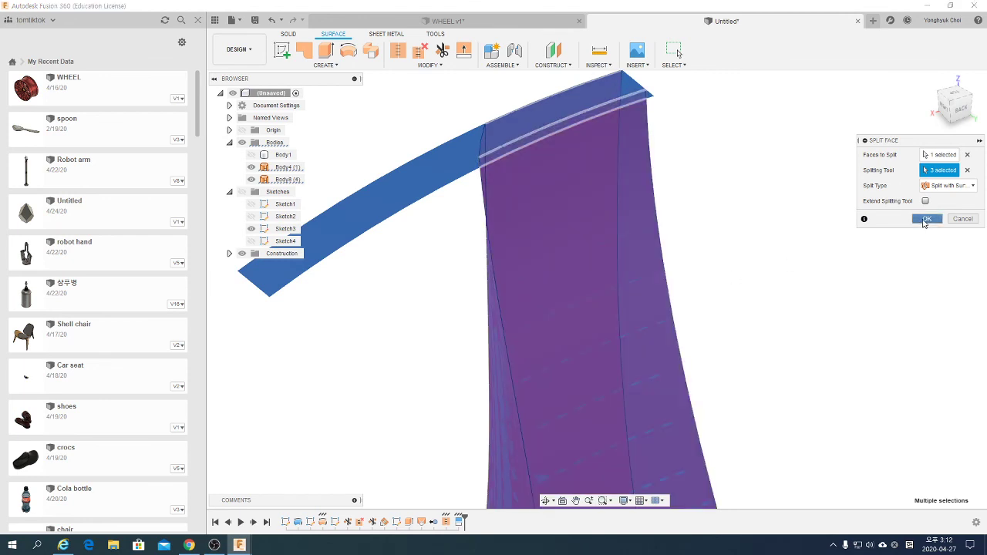
{"action": "left_click", "coordinate": [440, 179]}
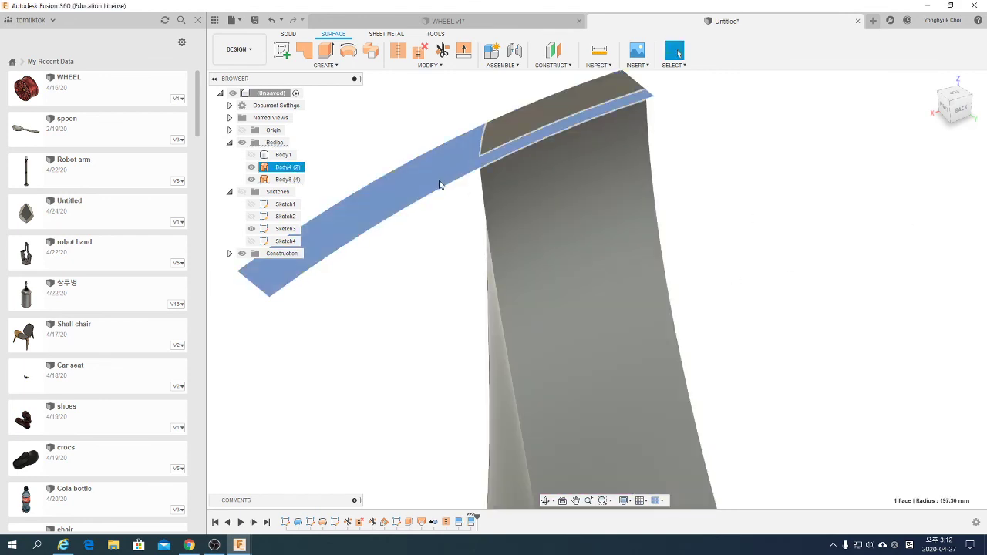
{"action": "key", "text": "Delete"}
{"action": "middle_click_drag", "start_coordinate": [479, 151], "coordinate": [448, 161], "text": "shift"}
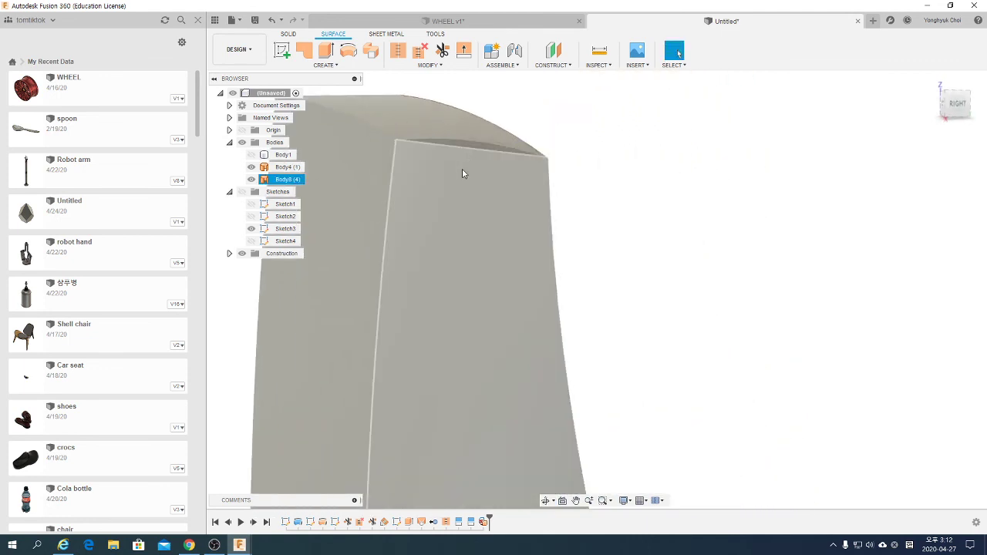
- Split the large spoke face along the top surface
{"action": "left_click", "coordinate": [435, 68]}
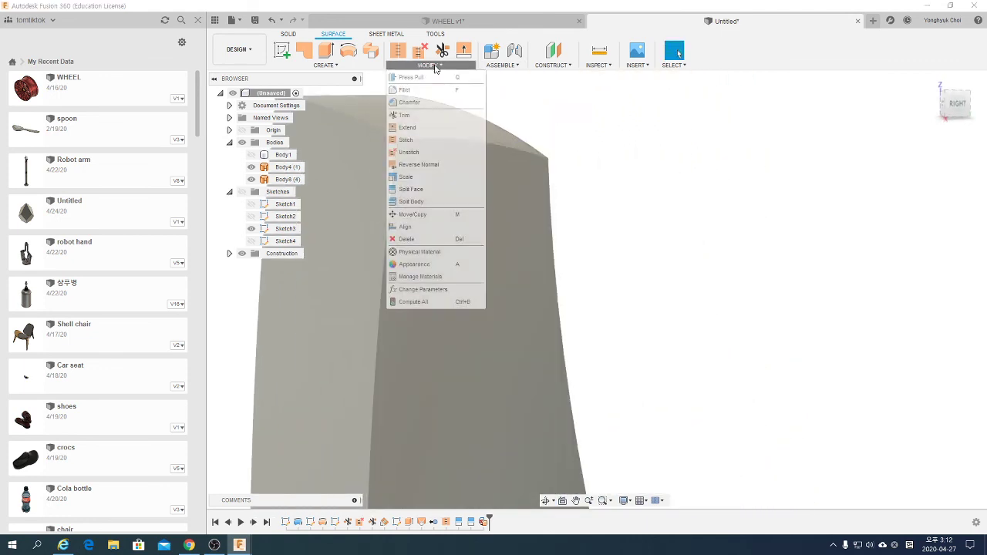
{"action": "left_click", "coordinate": [413, 188]}
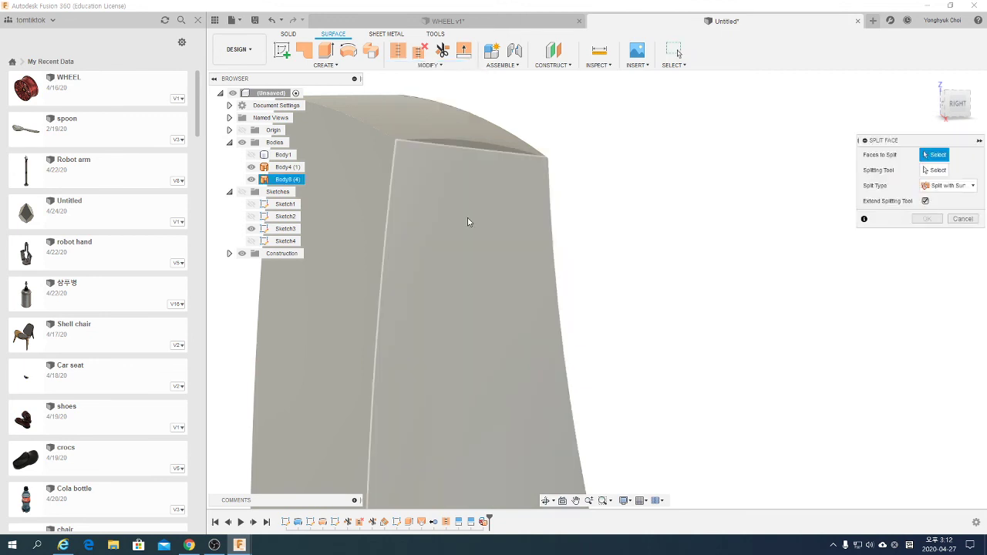
{"action": "left_click", "coordinate": [468, 217]}
{"action": "left_click", "coordinate": [934, 169]}
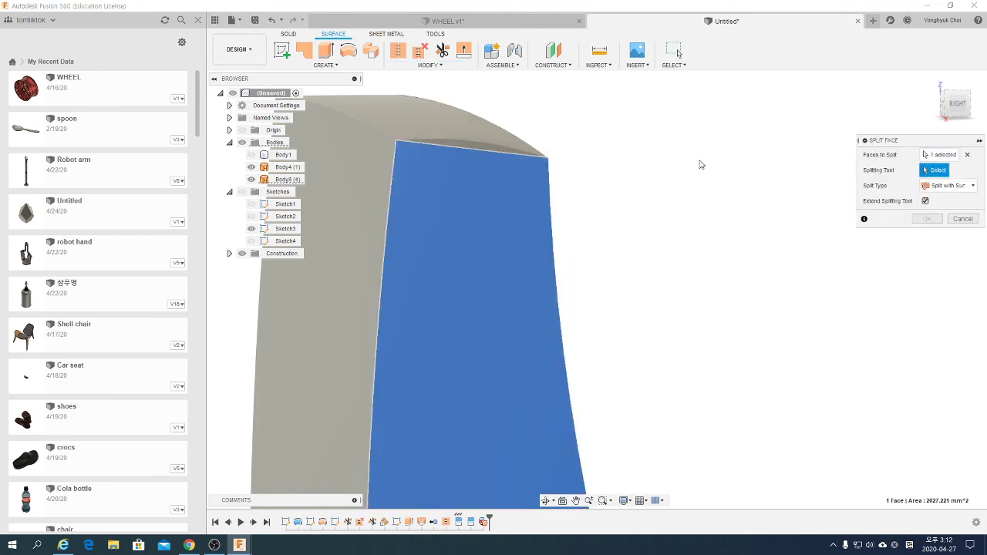
{"action": "left_click", "coordinate": [434, 124]}
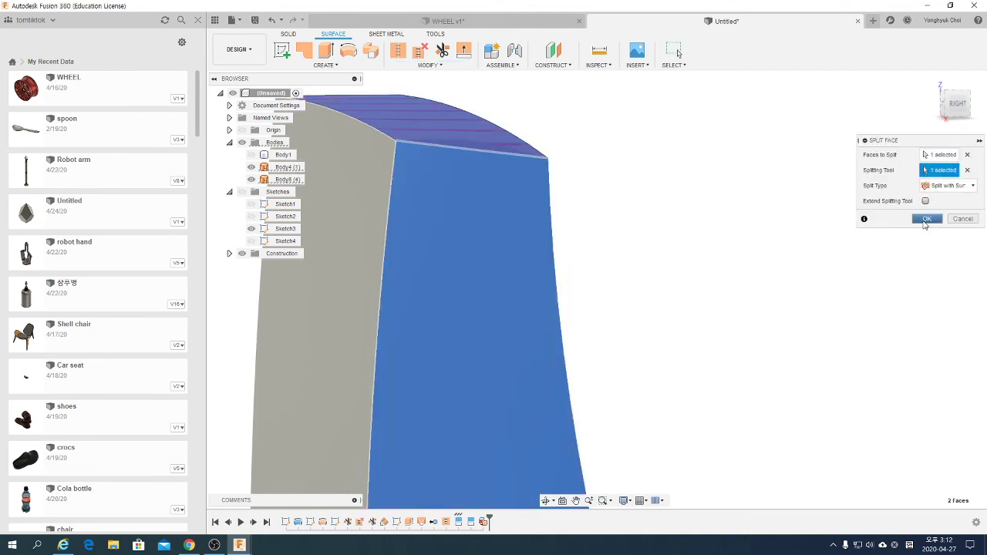
{"action": "left_click", "coordinate": [927, 218]}
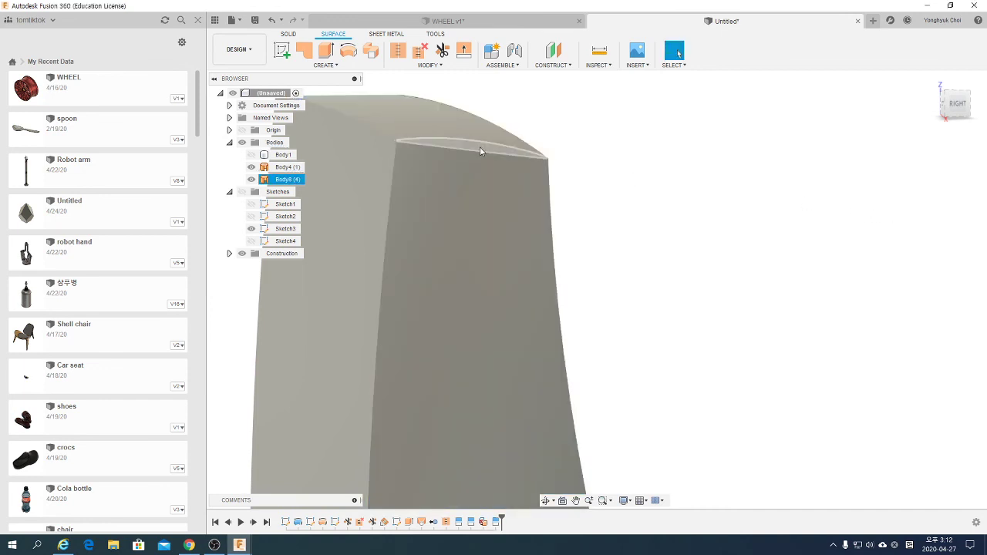
- Delete the thin top strip face and window-select both spoke surface bodies
{"action": "left_click", "coordinate": [478, 148]}
{"action": "key", "text": "Delete"}
{"action": "middle_click_drag", "start_coordinate": [485, 149], "coordinate": [678, 130]}
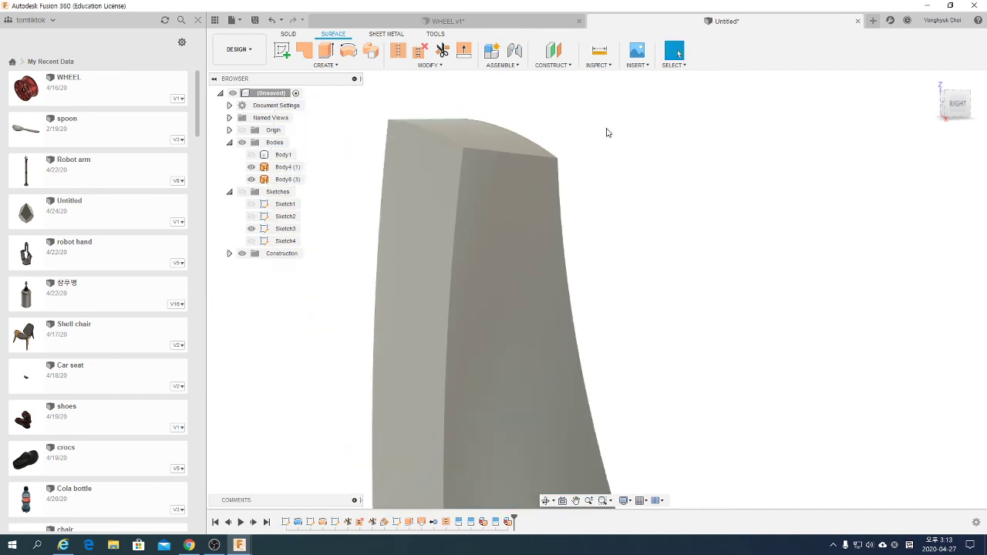
{"action": "middle_click_drag", "start_coordinate": [683, 189], "coordinate": [797, 128], "text": "shift"}
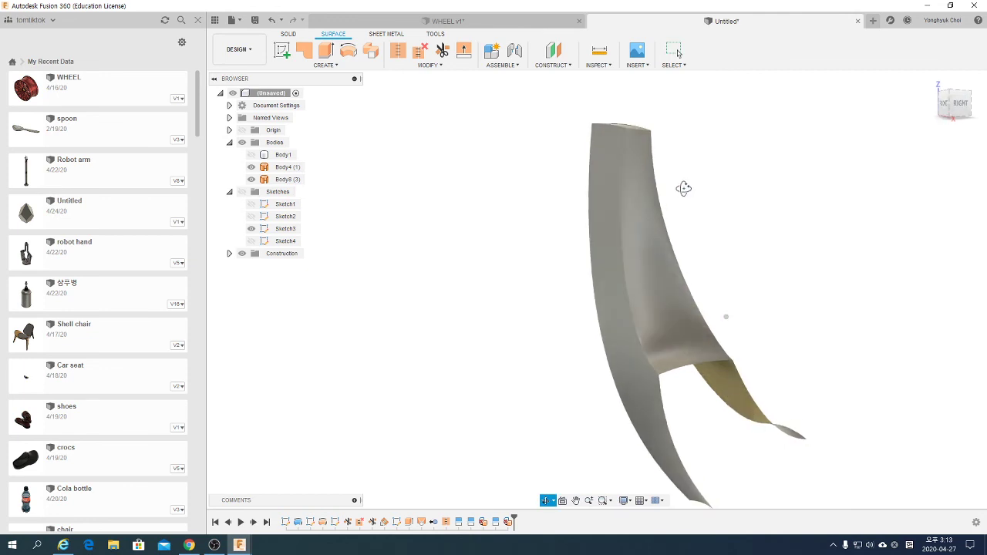
{"action": "left_click_drag", "start_coordinate": [681, 304], "coordinate": [532, 420]}
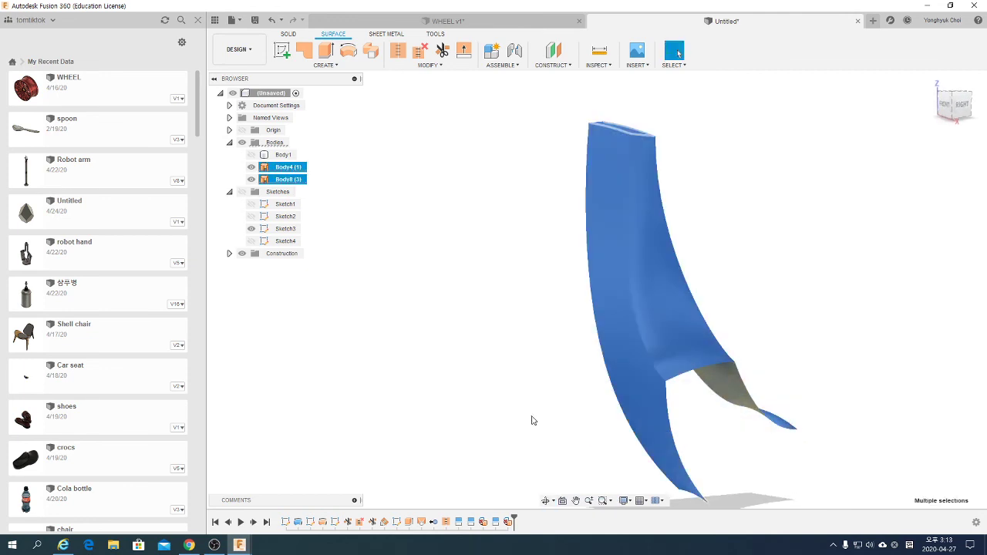
- Stitch Body4 and Body8 into Body9 at the 0.10 mm tolerance
{"action": "left_click", "coordinate": [399, 60]}
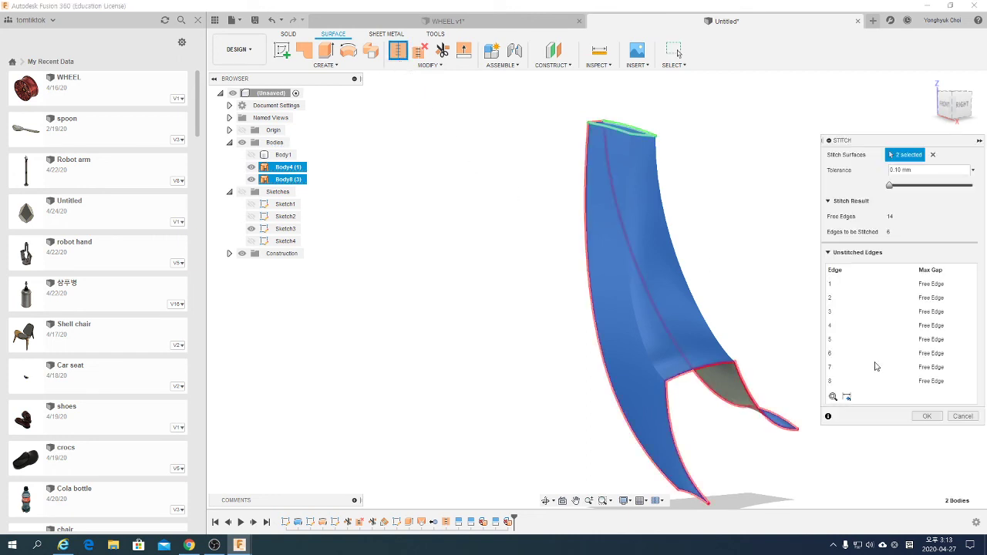
{"action": "scroll", "coordinate": [702, 115], "scroll_direction": "up", "scroll_amount": 3}
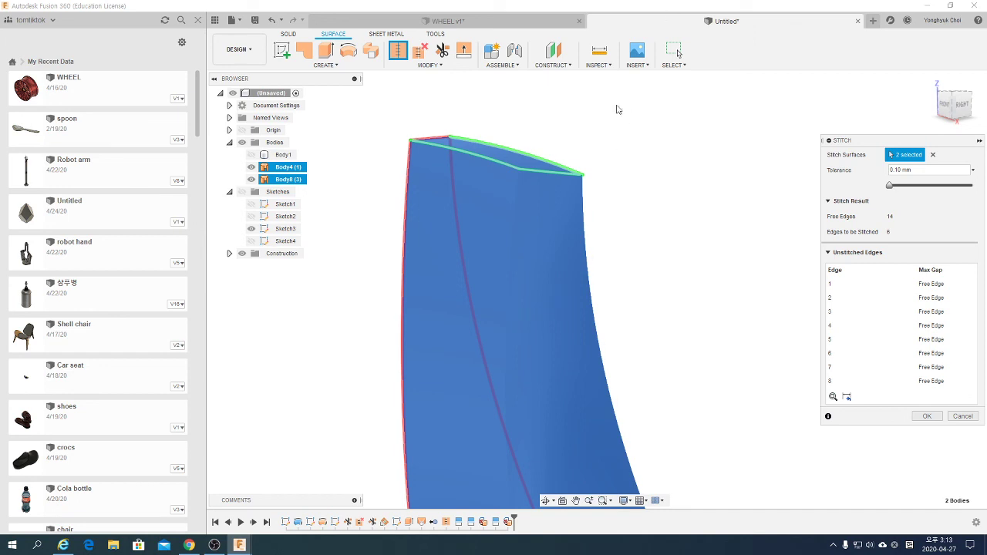
{"action": "middle_click_drag", "start_coordinate": [408, 195], "coordinate": [791, 248], "text": "shift"}
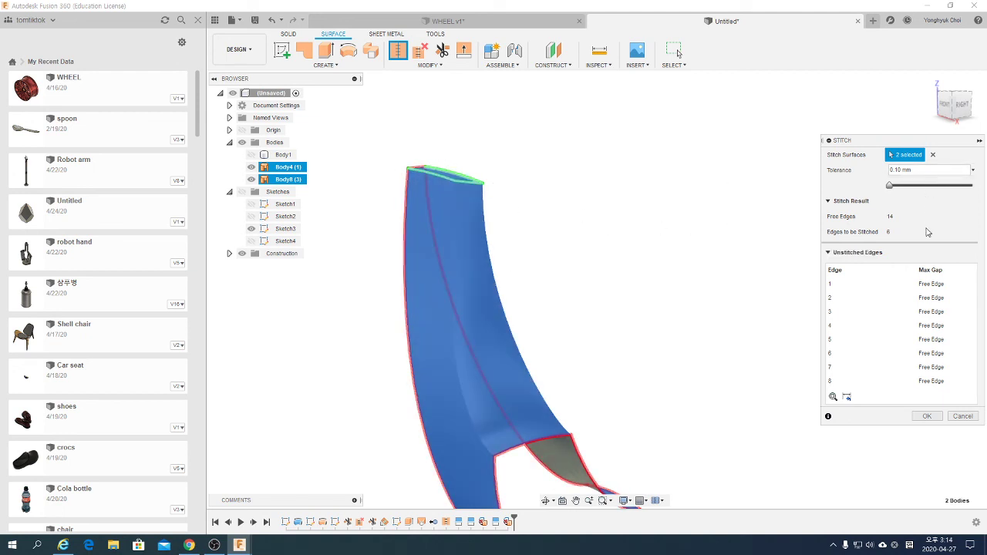
{"action": "left_click", "coordinate": [929, 416]}
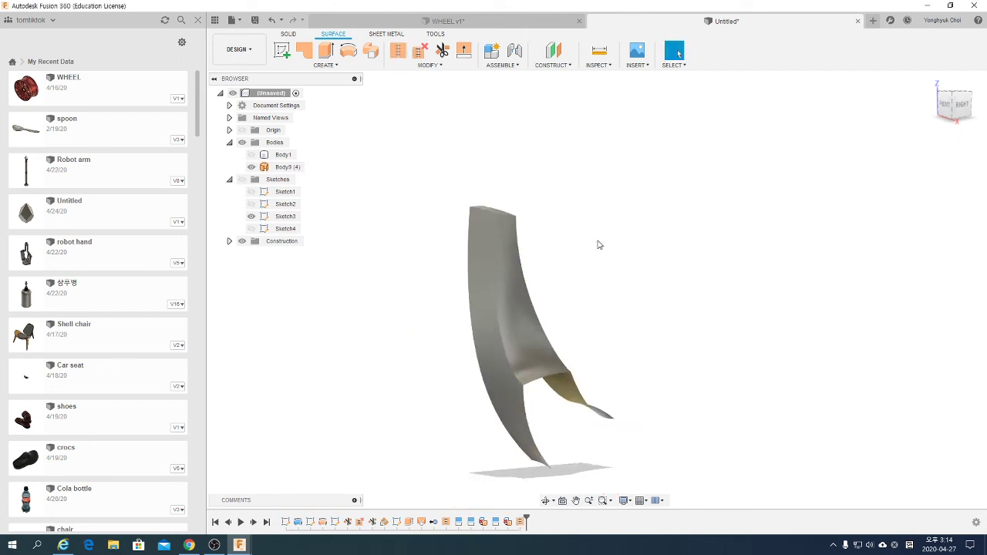
- Make the wheel rim body Body1 visible again
{"action": "scroll", "coordinate": [598, 244], "scroll_direction": "down", "scroll_amount": 2}
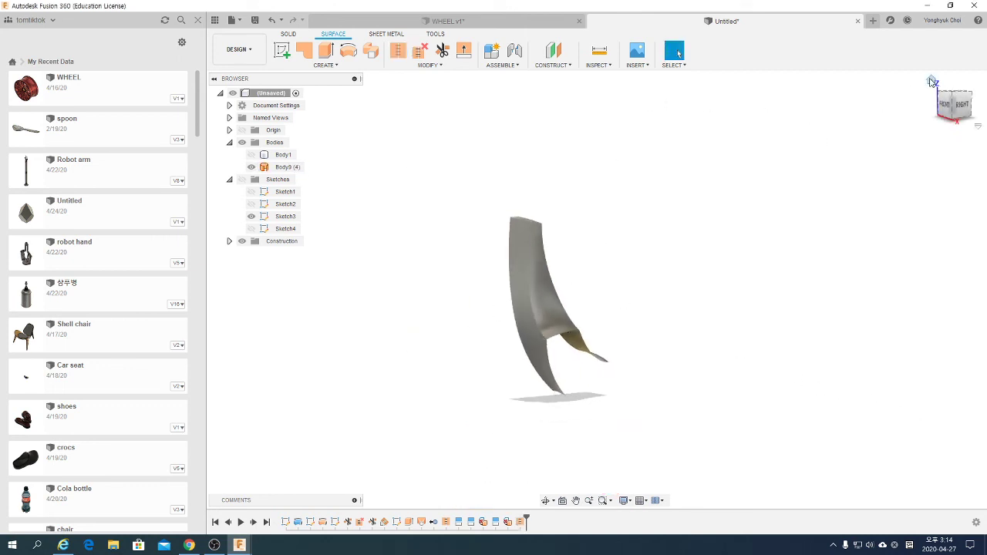
{"action": "left_click", "coordinate": [255, 158]}
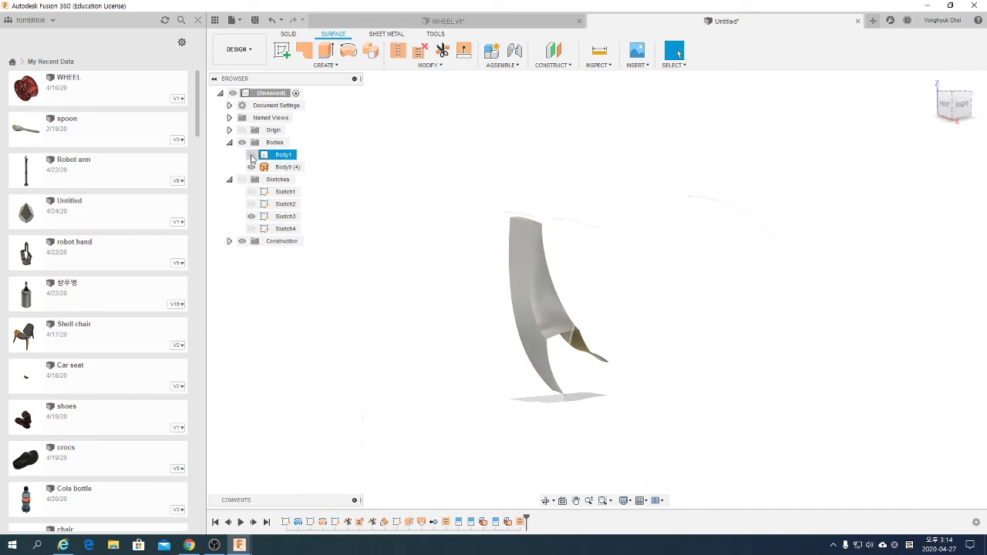
{"action": "left_click", "coordinate": [251, 155]}
{"action": "mouse_move", "coordinate": [476, 304]}
{"action": "middle_mouse_down", "text": "shift"}
{"action": "mouse_move", "coordinate": [492, 295]}
{"action": "mouse_move", "coordinate": [512, 307]}
{"action": "mouse_move", "coordinate": [508, 299]}
{"action": "middle_mouse_up", "text": "shift"}
{"action": "key", "text": "Escape"}
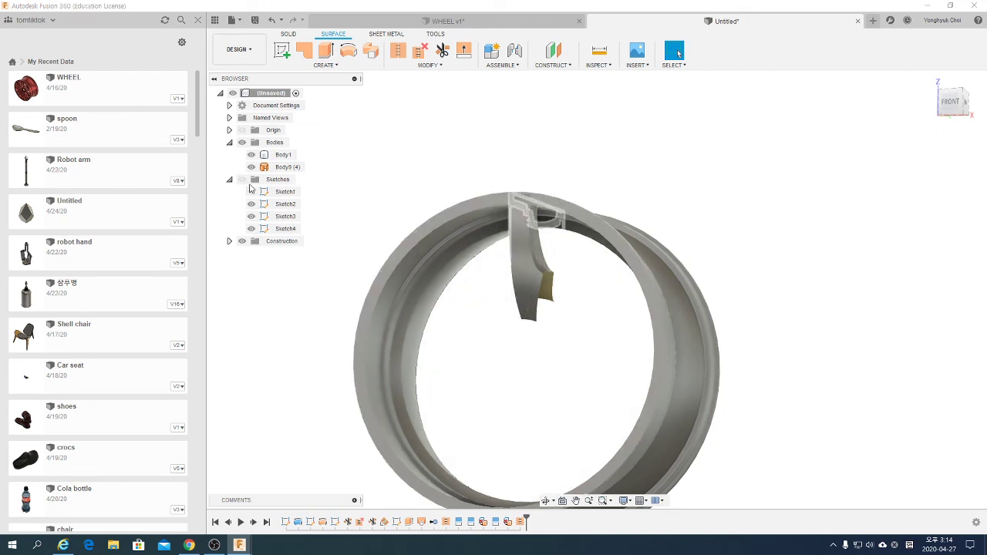
- Toggle Sketch1 visibility on and off, then window-select the stitched spoke surface
{"action": "left_click", "coordinate": [241, 178]}
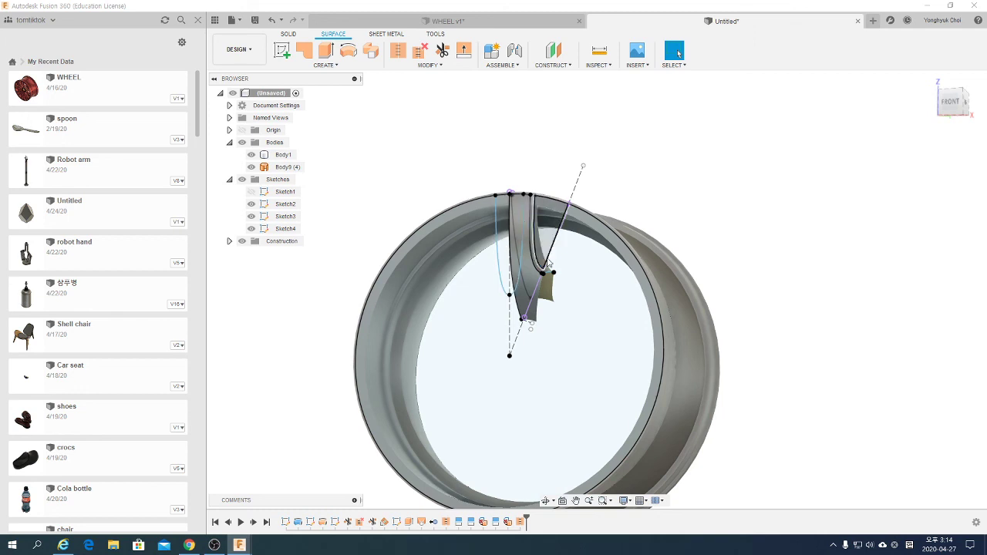
{"action": "left_click", "coordinate": [251, 192]}
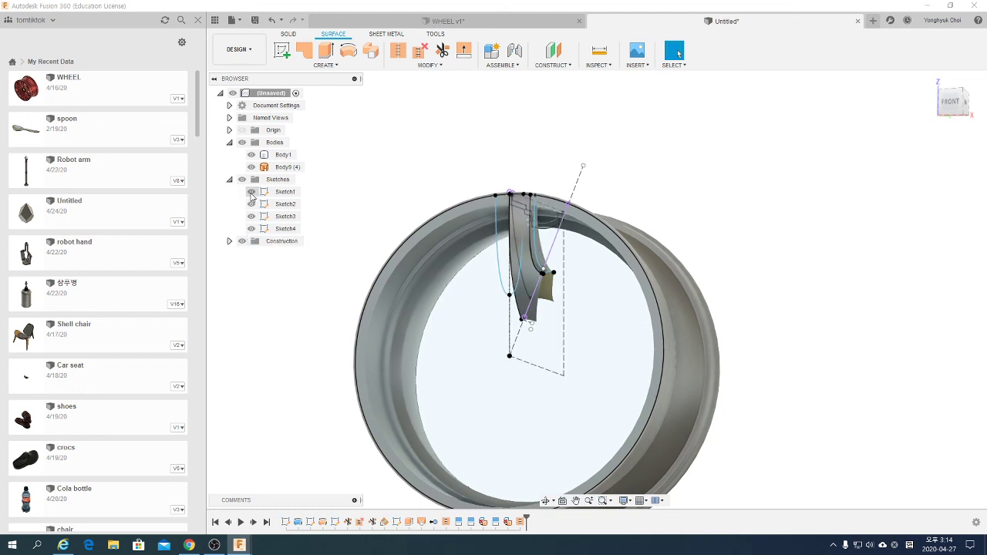
{"action": "left_click", "coordinate": [250, 191]}
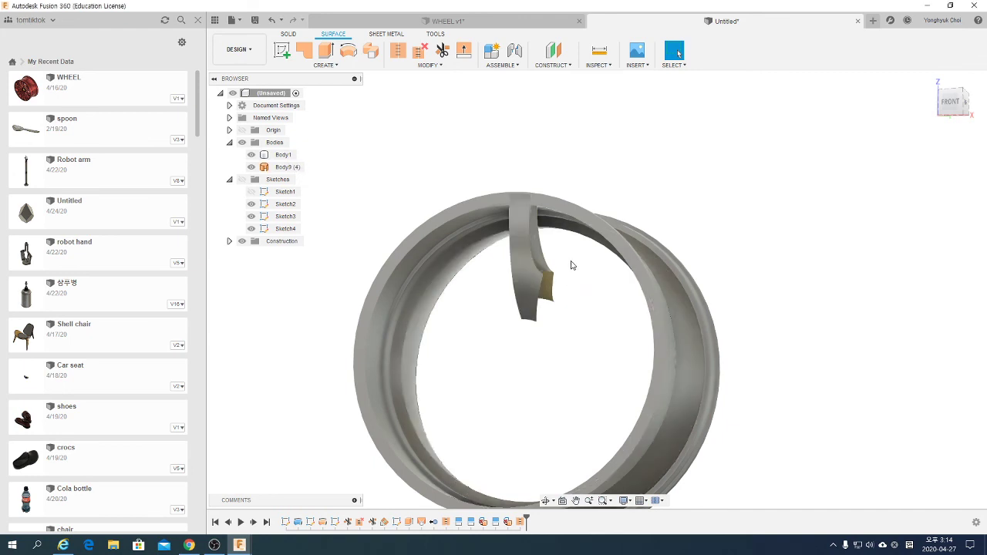
{"action": "left_click_drag", "start_coordinate": [571, 262], "coordinate": [512, 341]}
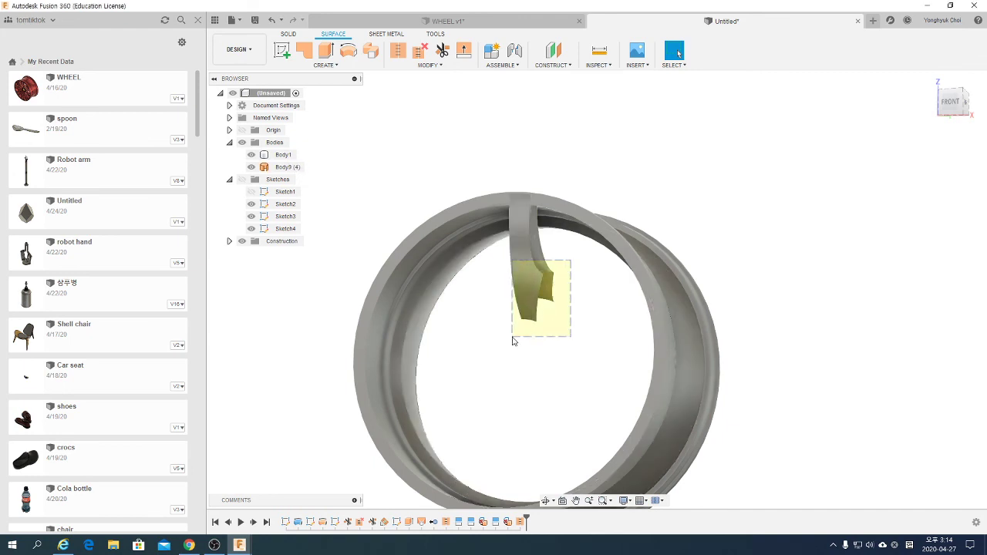
{"action": "left_click_drag", "start_coordinate": [512, 340], "coordinate": [513, 340]}
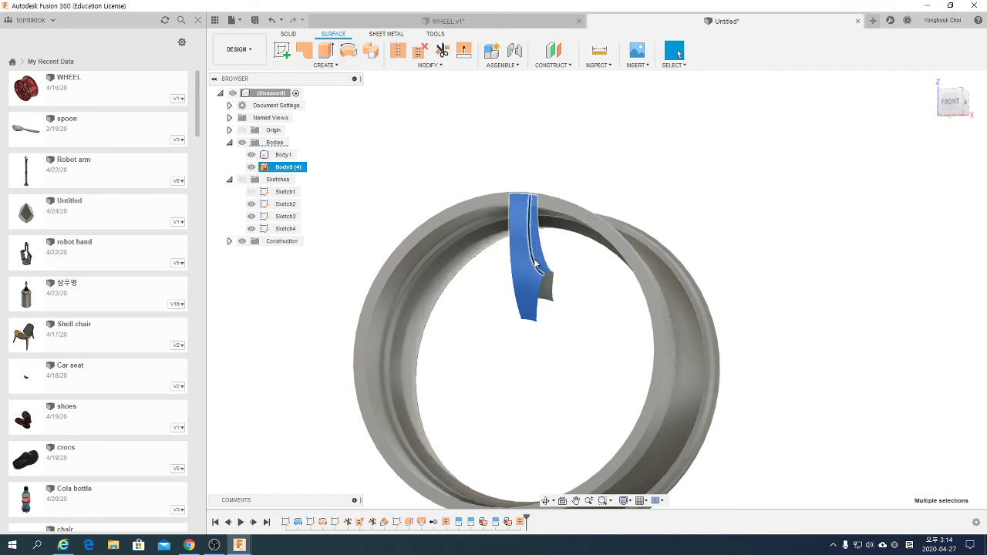
- Try a 3-copy circular pattern of the spoke around the wheel axis, then discard it
{"action": "left_click", "coordinate": [331, 64]}
{"action": "mouse_move", "coordinate": [291, 189]}
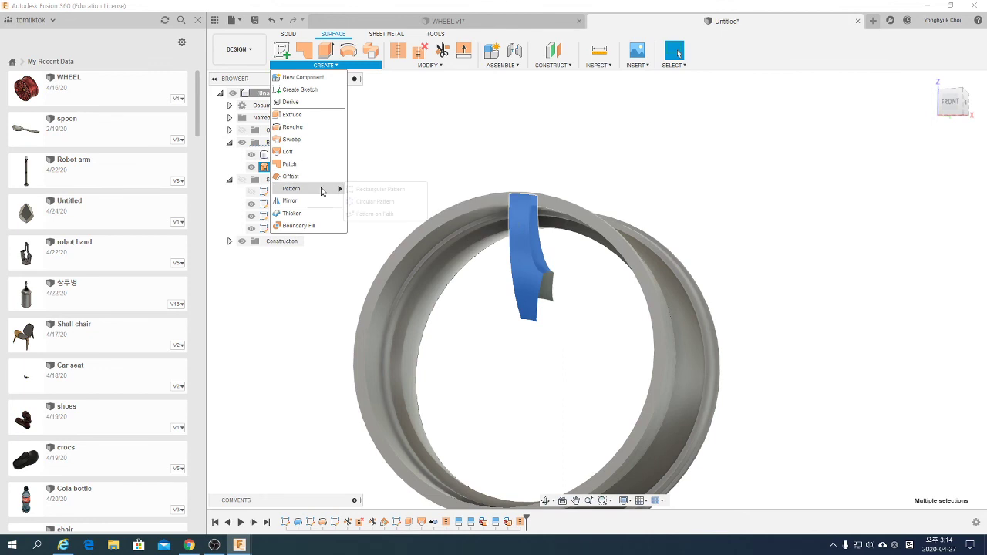
{"action": "left_click", "coordinate": [387, 202]}
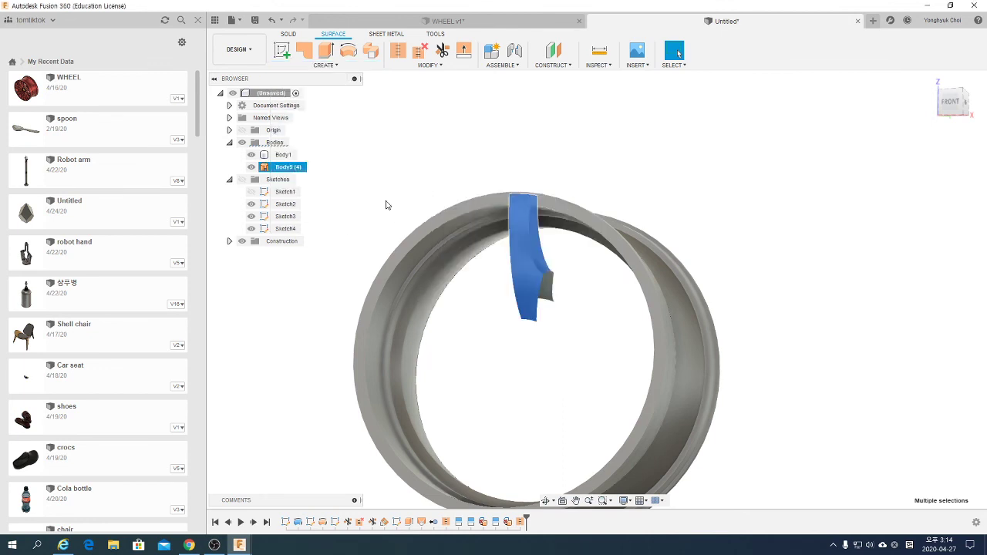
{"action": "left_click", "coordinate": [916, 186]}
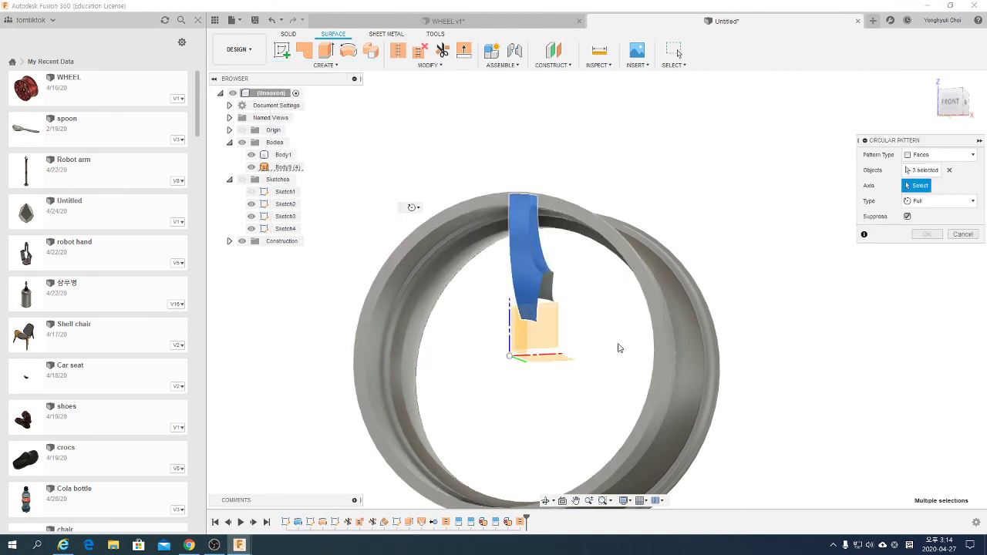
{"action": "left_click", "coordinate": [547, 359]}
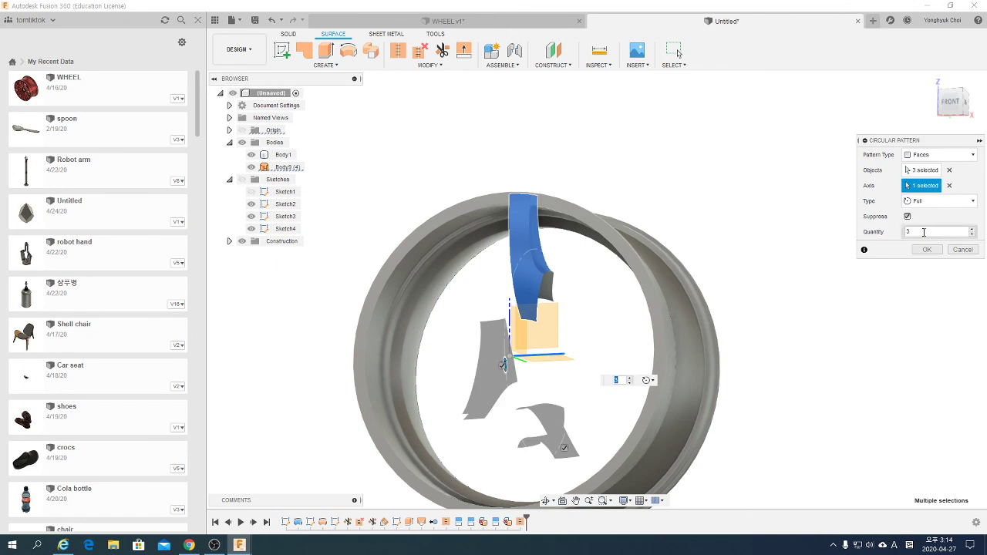
{"action": "middle_click_drag", "start_coordinate": [542, 384], "coordinate": [586, 389], "text": "shift"}
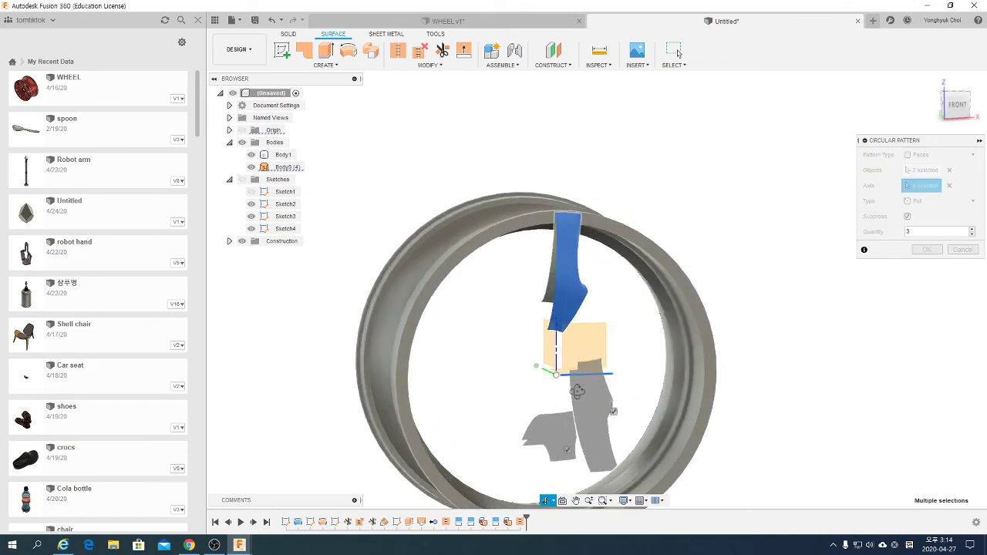
{"action": "left_click", "coordinate": [949, 186]}
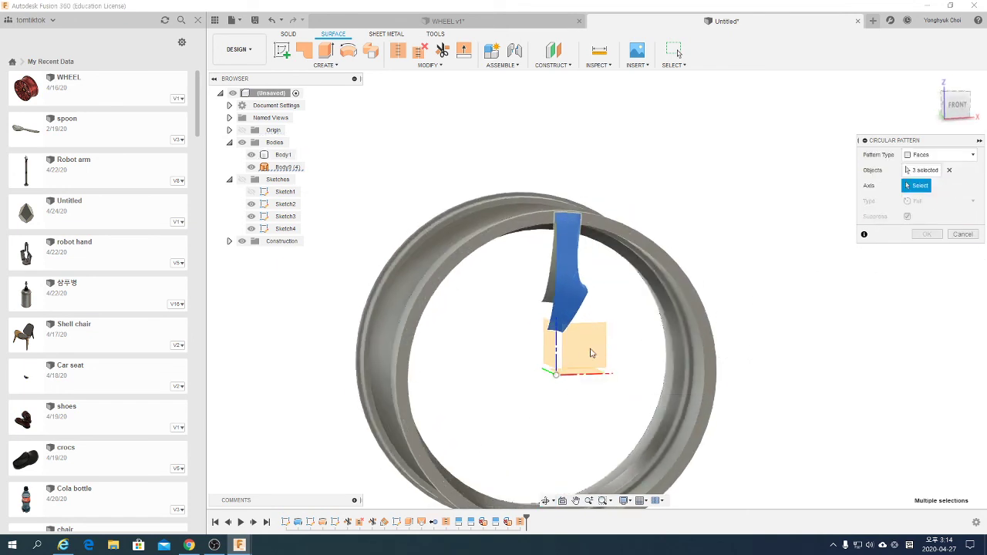
{"action": "left_click", "coordinate": [548, 373]}
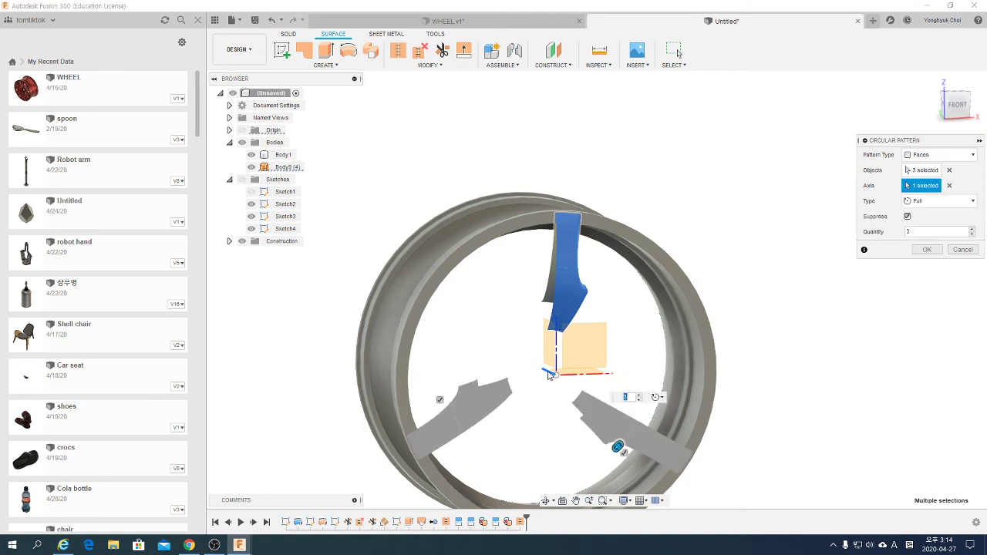
{"action": "left_click", "coordinate": [934, 231]}
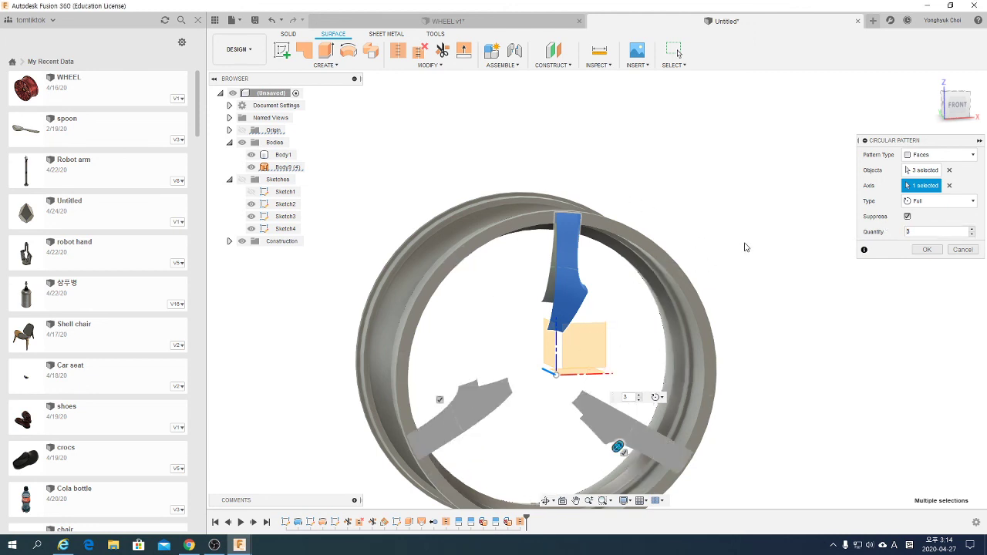
{"action": "key", "text": "Return"}
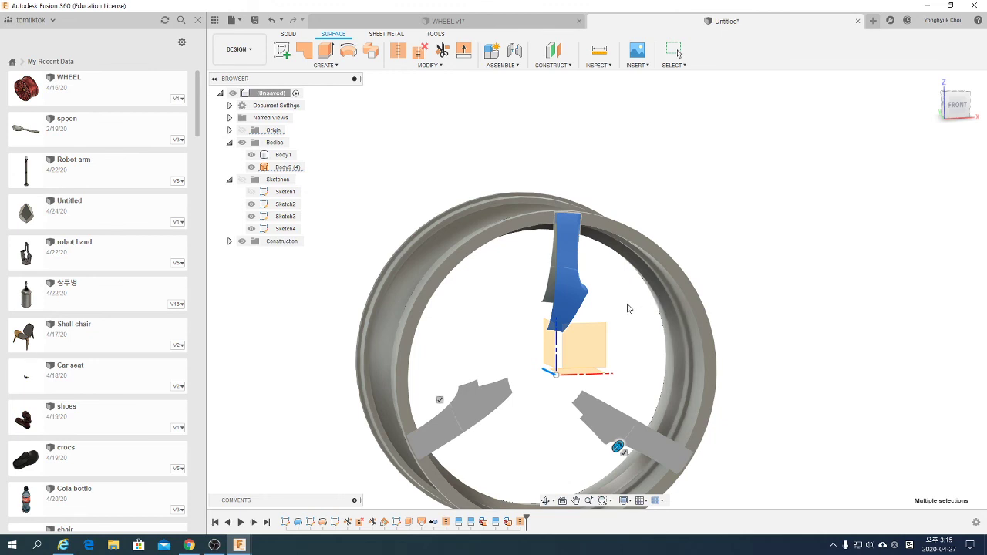
{"action": "key", "text": "Escape"}
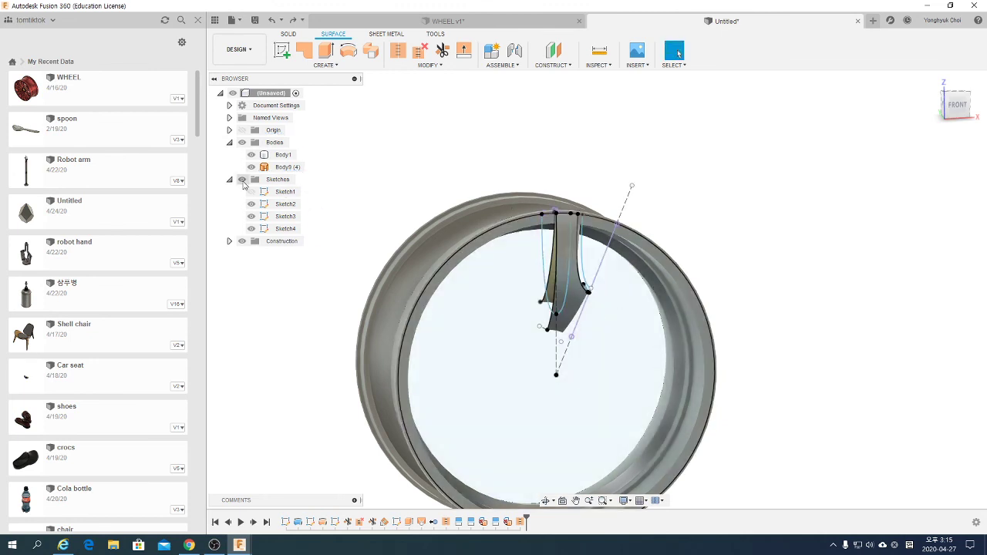
- Hide the sketches and window-select the spoke surface body Body9
{"action": "left_click", "coordinate": [241, 180]}
{"action": "middle_click_drag", "start_coordinate": [623, 308], "coordinate": [489, 260], "text": "shift"}
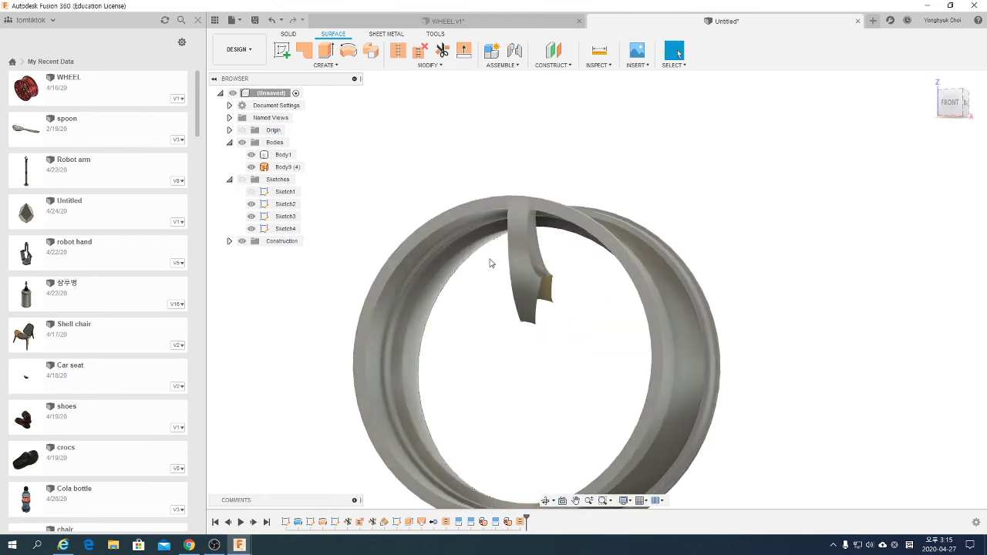
{"action": "scroll", "coordinate": [517, 273], "scroll_direction": "up", "scroll_amount": 2}
{"action": "scroll", "coordinate": [519, 266], "scroll_direction": "up", "scroll_amount": 2}
{"action": "left_click_drag", "start_coordinate": [610, 270], "coordinate": [495, 387]}
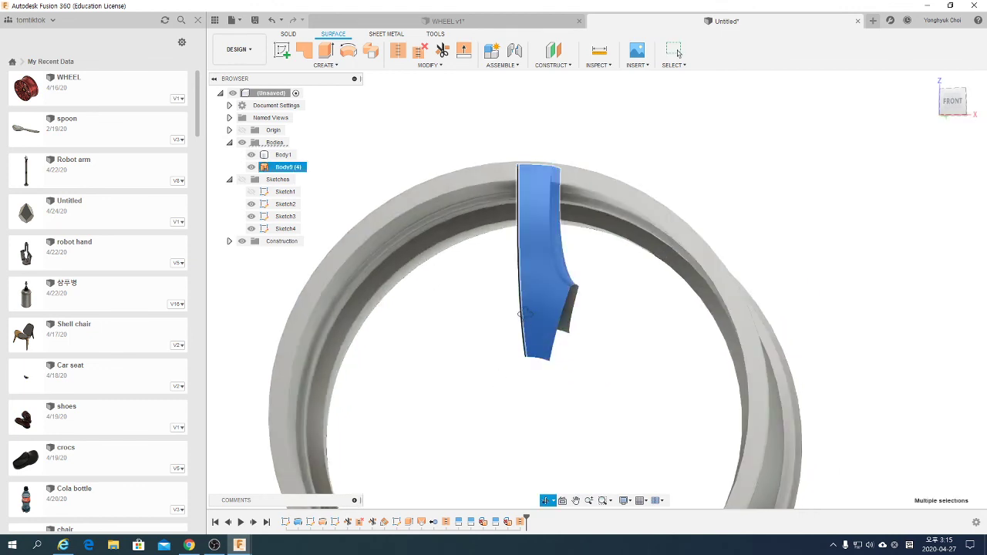
{"action": "middle_click_drag", "start_coordinate": [510, 347], "coordinate": [535, 242], "text": "shift"}
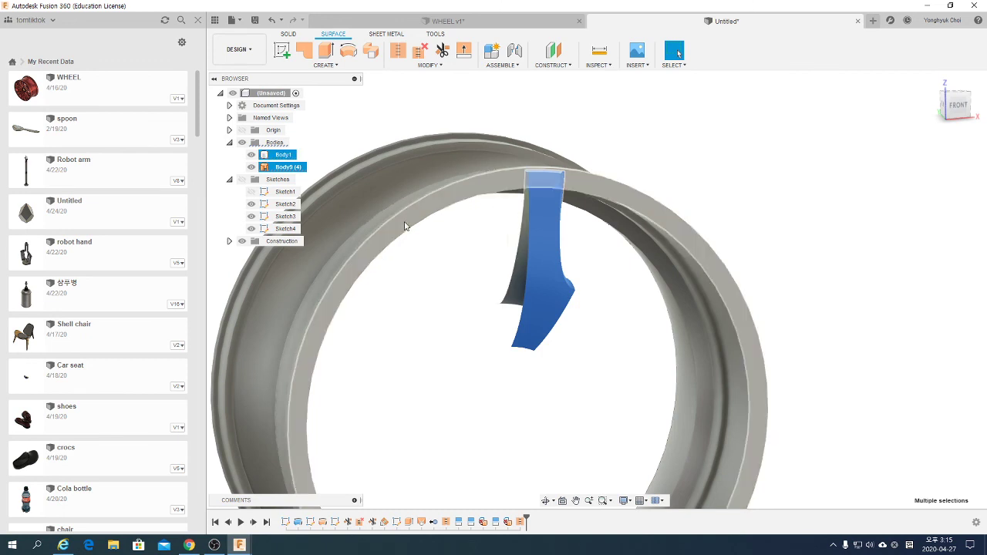
- Mirror the spoke surface across the vertical origin plane, producing an erroring Mirror1 feature
{"action": "left_click", "coordinate": [308, 66]}
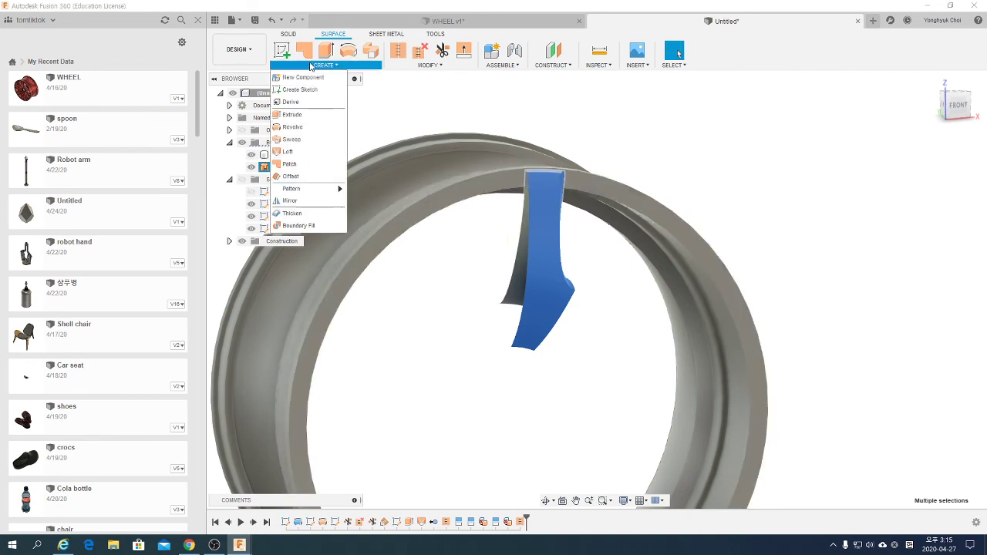
{"action": "left_click", "coordinate": [292, 202]}
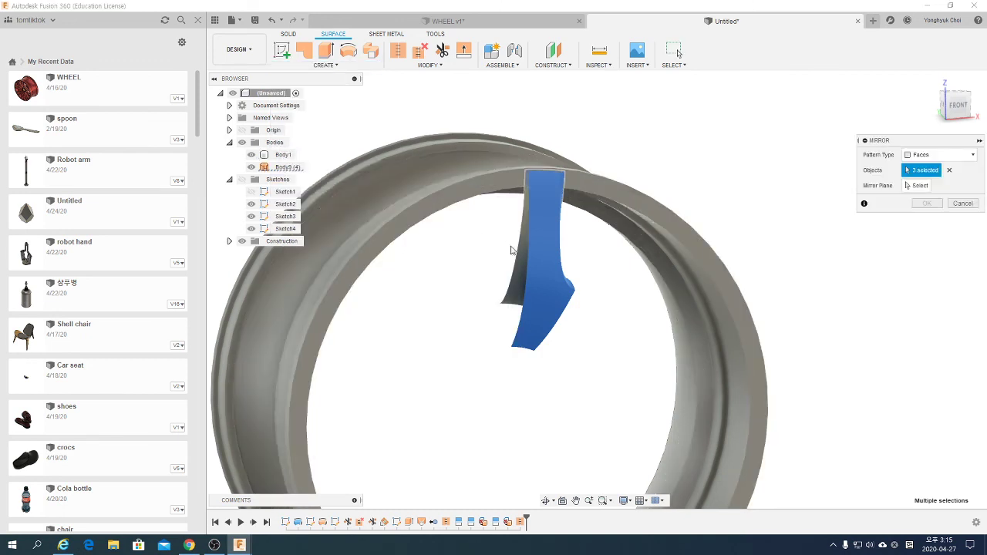
{"action": "left_click", "coordinate": [928, 187]}
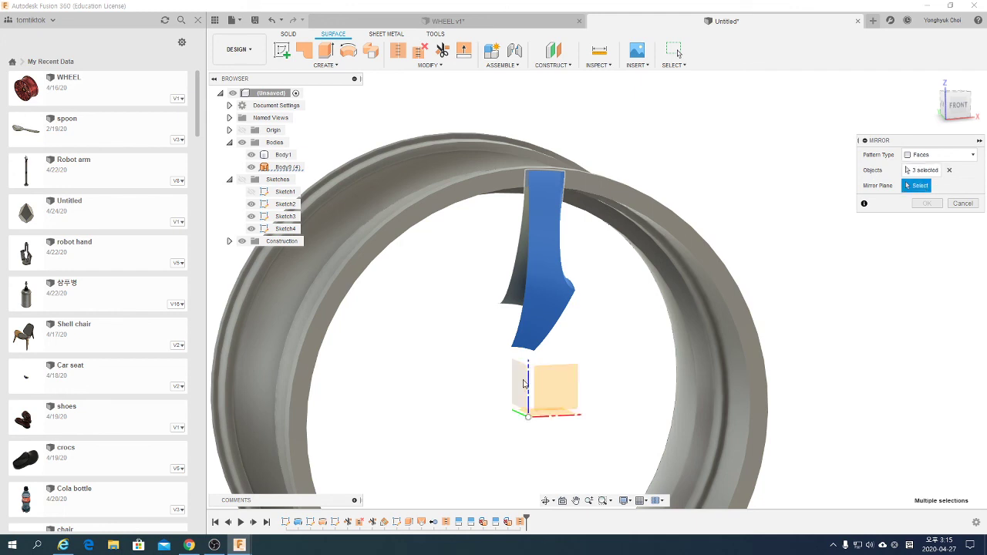
{"action": "left_click", "coordinate": [523, 383]}
{"action": "left_click", "coordinate": [924, 205]}
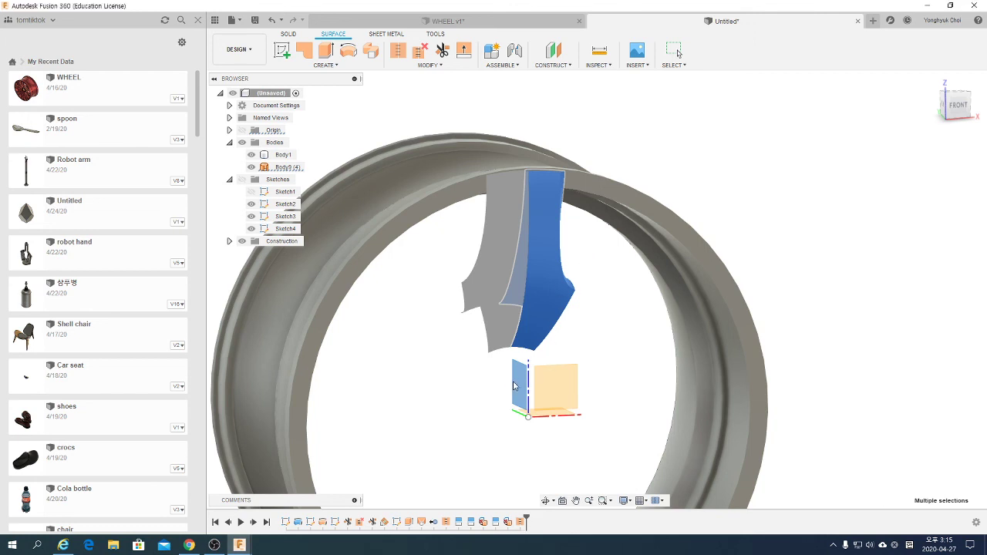
- Clear the selection and orbit back to a near-front view of the wheel
{"action": "key", "text": "Escape"}
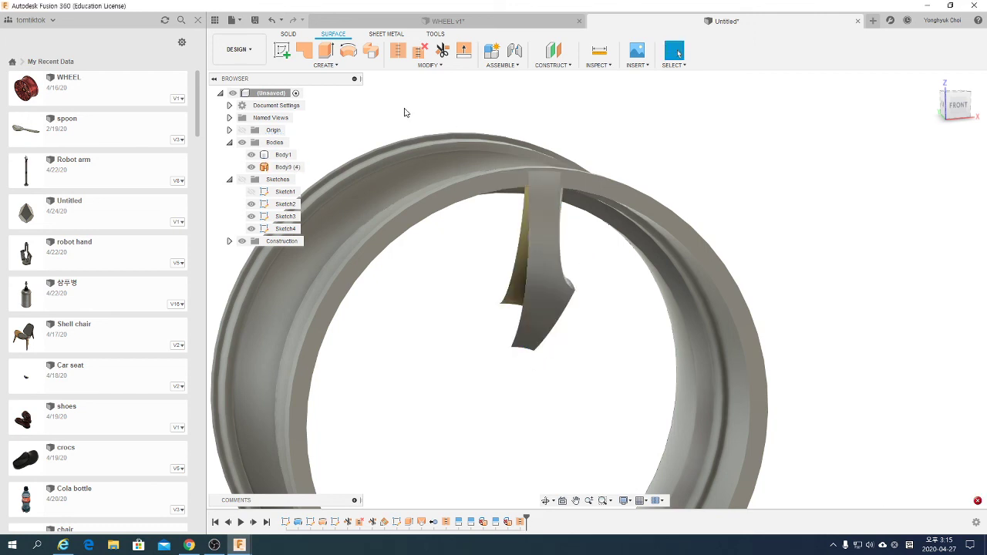
{"action": "left_click", "coordinate": [568, 269]}
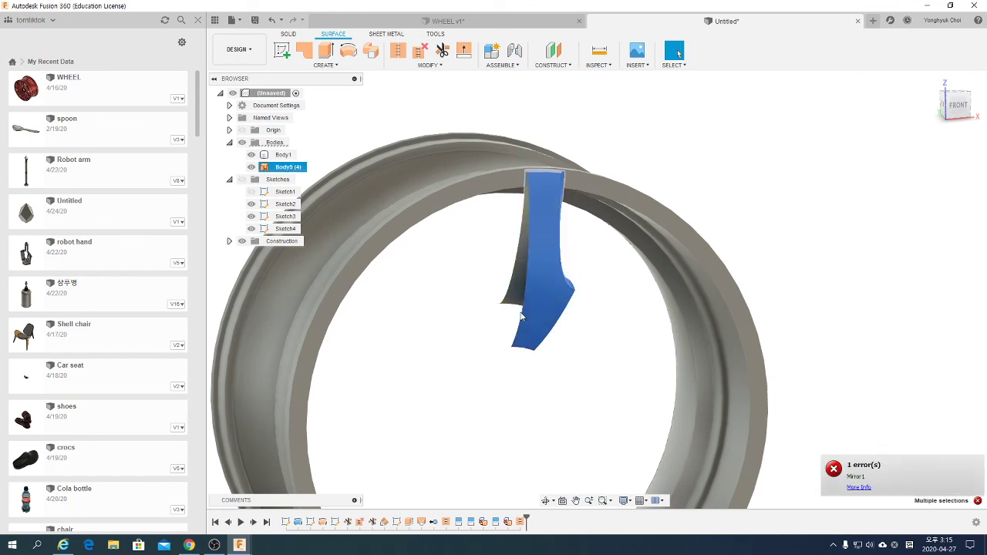
{"action": "key", "text": "Escape"}
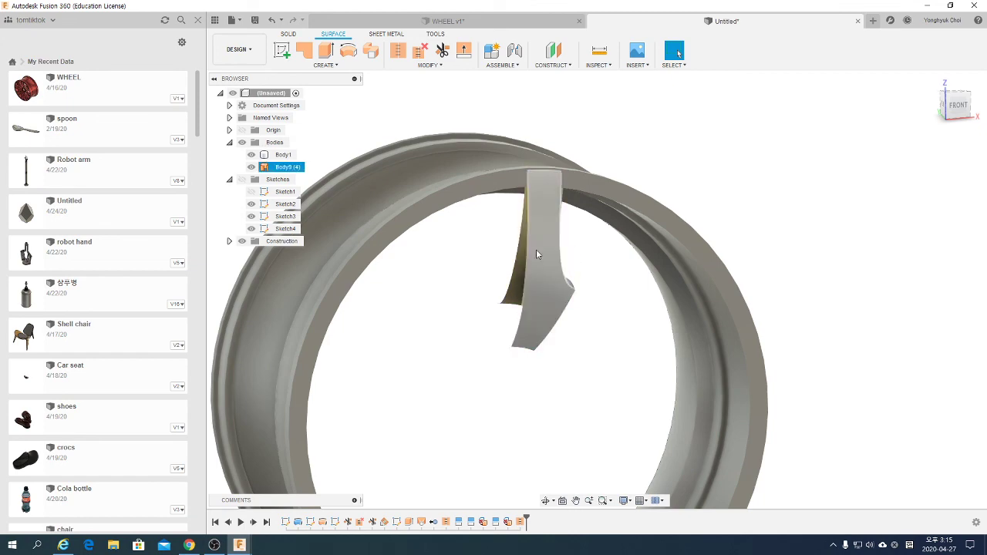
{"action": "middle_click_drag", "start_coordinate": [535, 253], "coordinate": [528, 287], "text": "shift"}
{"action": "left_click_drag", "start_coordinate": [528, 287], "coordinate": [540, 293]}
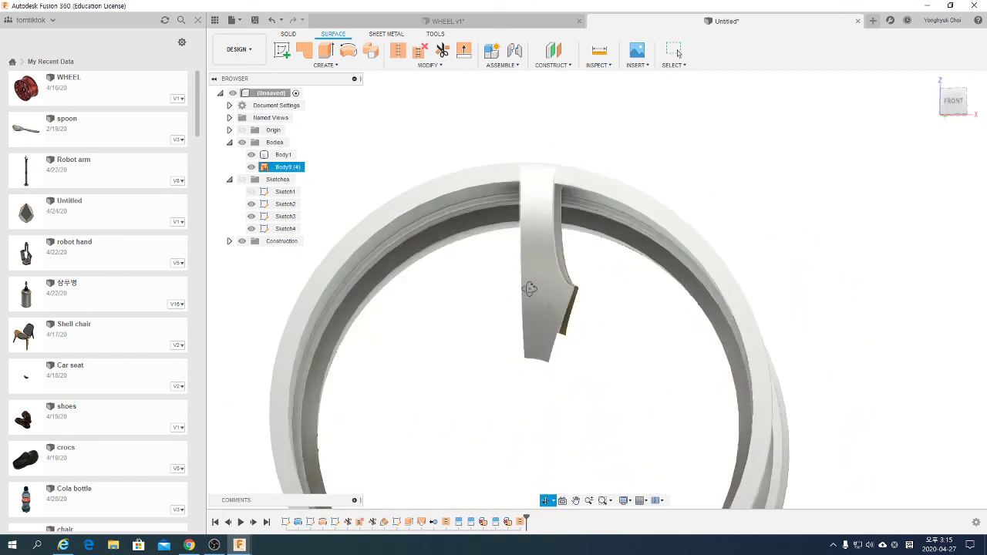
{"action": "key", "text": "Escape"}
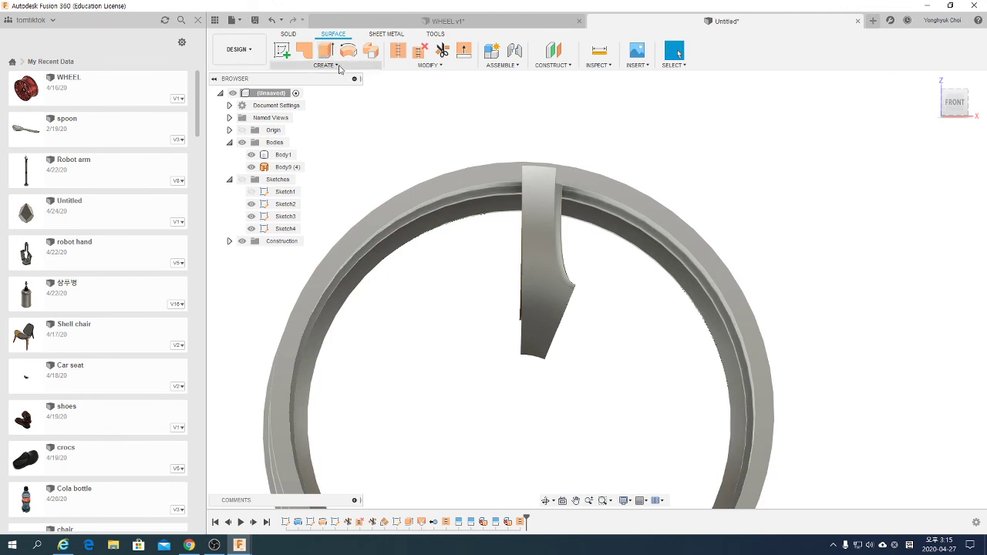
- Try mirroring the spoke faces, then cancel the mirror
{"action": "left_click", "coordinate": [325, 65]}
{"action": "left_click", "coordinate": [295, 202]}
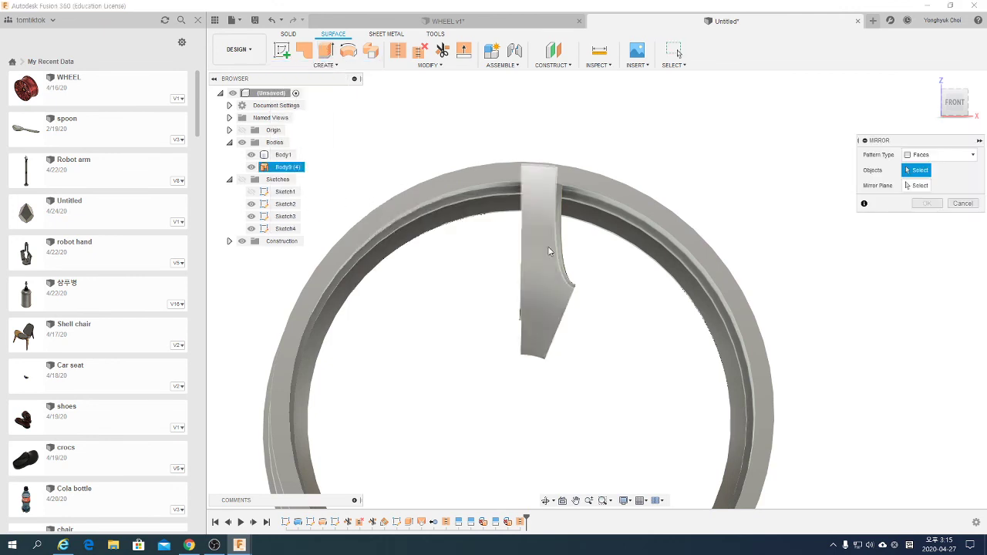
{"action": "left_click", "coordinate": [558, 279]}
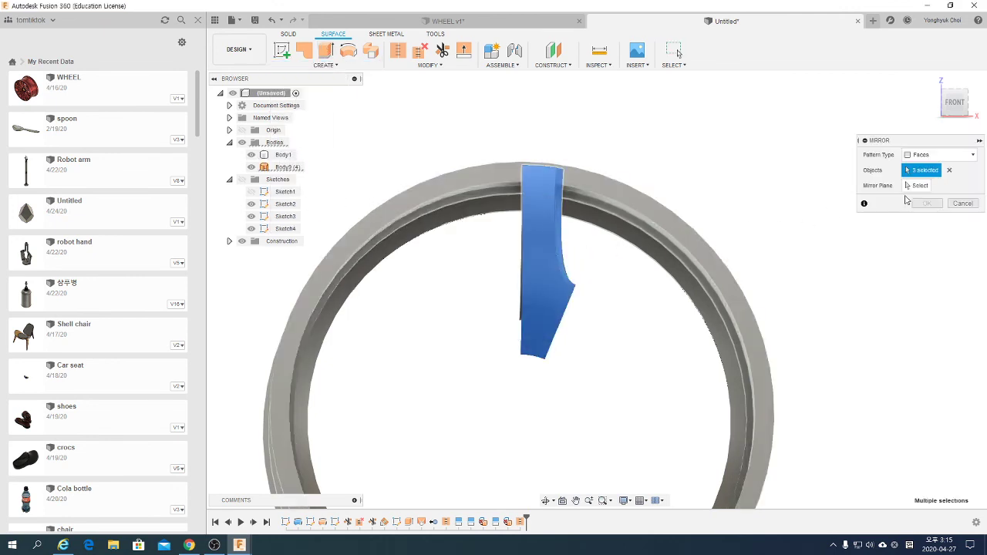
{"action": "left_click", "coordinate": [915, 187]}
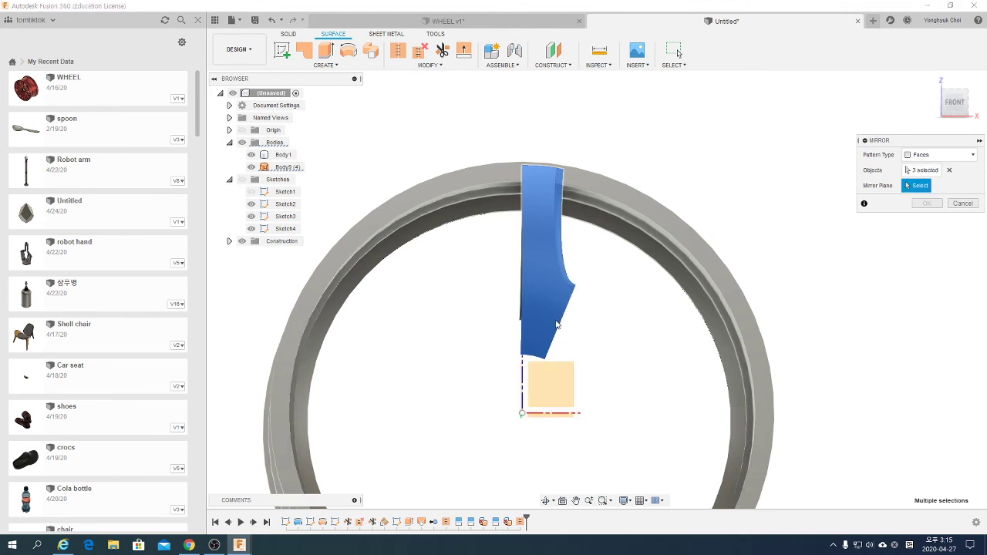
{"action": "key", "text": "Escape"}
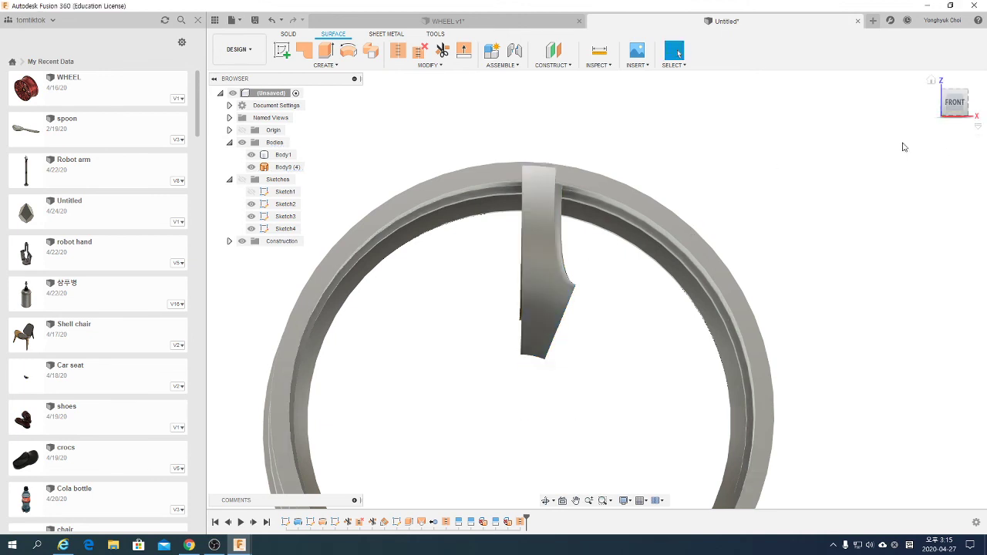
{"action": "middle_click_drag", "start_coordinate": [550, 223], "coordinate": [409, 218], "text": "shift"}
- Restart the mirror and select the whole spoke body, then cancel it and hide the rim Body1
{"action": "left_click", "coordinate": [325, 64]}
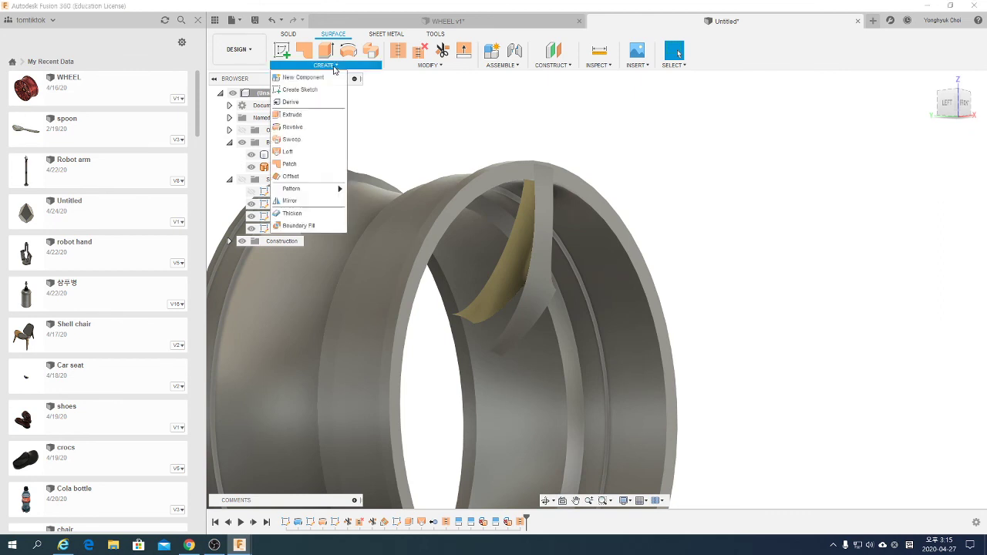
{"action": "left_click", "coordinate": [307, 203]}
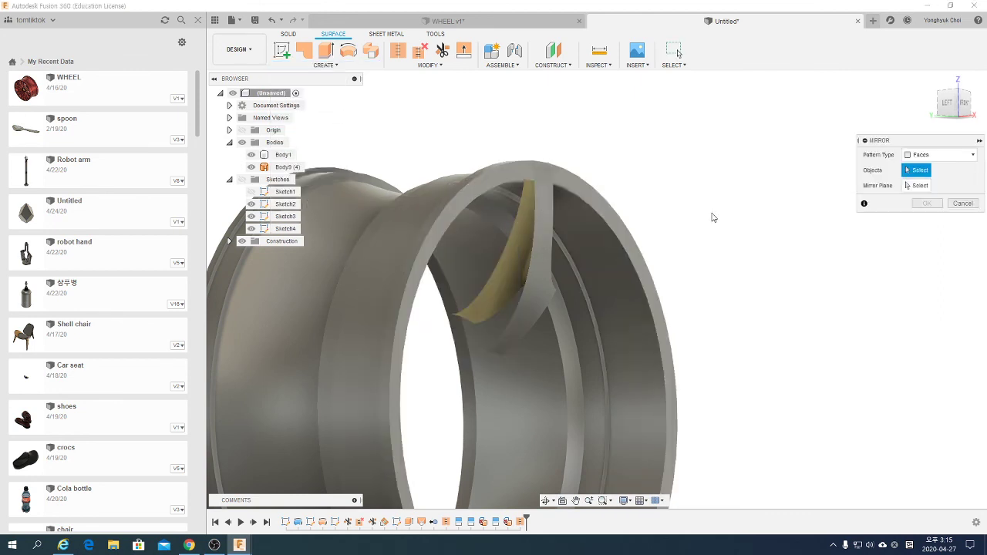
{"action": "middle_click_drag", "start_coordinate": [711, 213], "coordinate": [686, 229], "text": "shift"}
{"action": "left_click", "coordinate": [251, 154]}
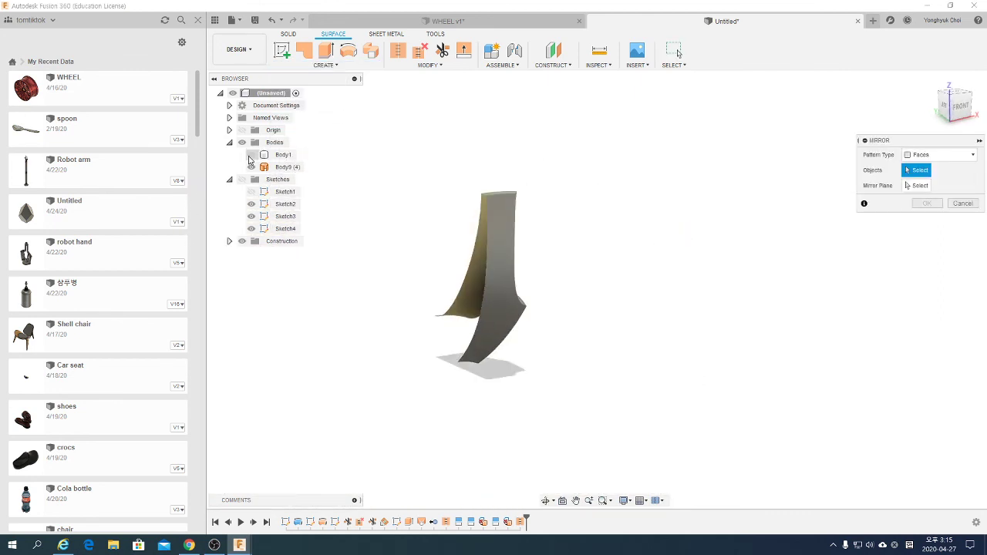
{"action": "left_click", "coordinate": [482, 354]}
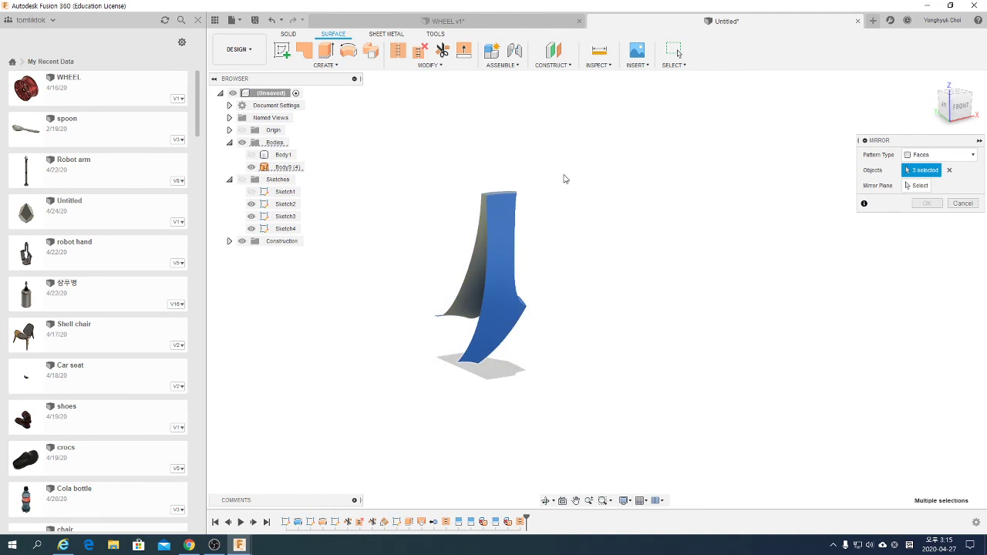
{"action": "left_click_drag", "start_coordinate": [706, 106], "coordinate": [356, 414]}
{"action": "key", "text": "Escape"}
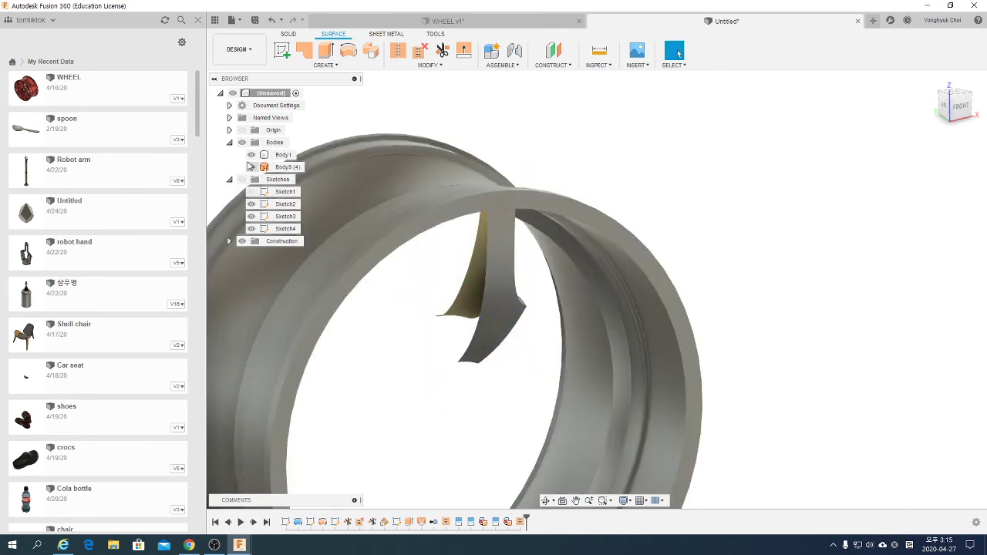
{"action": "left_click", "coordinate": [251, 154]}
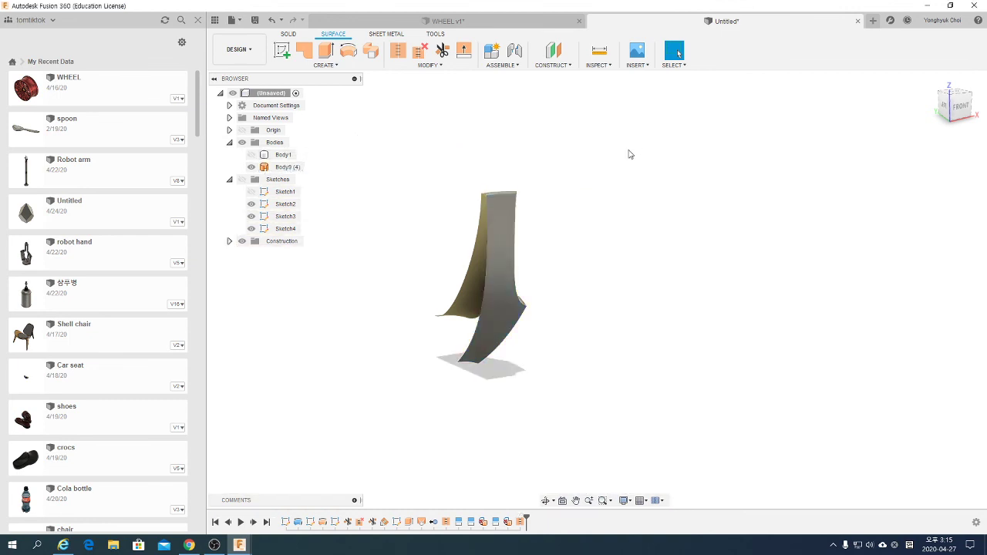
- Stitch the spoke fin faces into a single surface body
{"action": "left_click_drag", "start_coordinate": [639, 84], "coordinate": [332, 413]}
{"action": "left_click", "coordinate": [398, 52]}
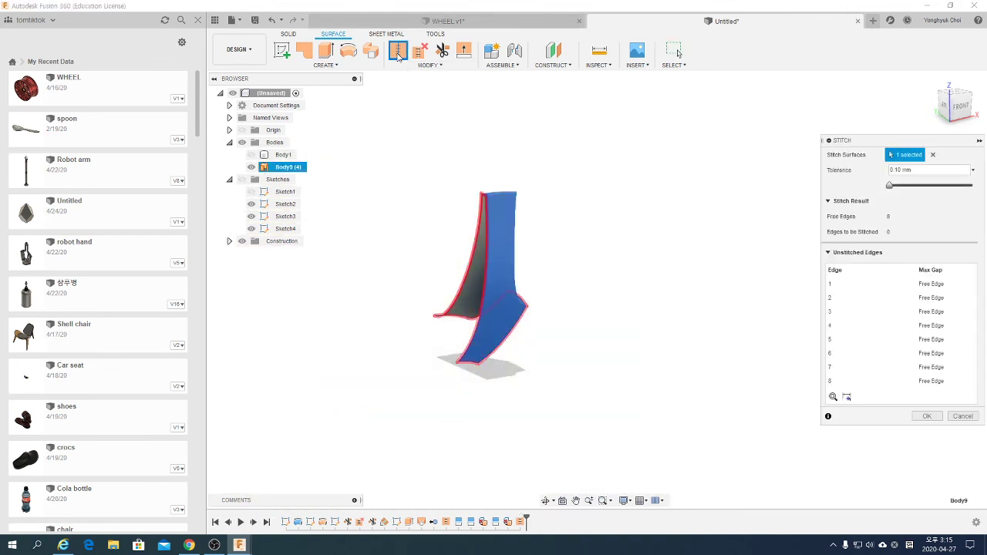
{"action": "left_click", "coordinate": [923, 416]}
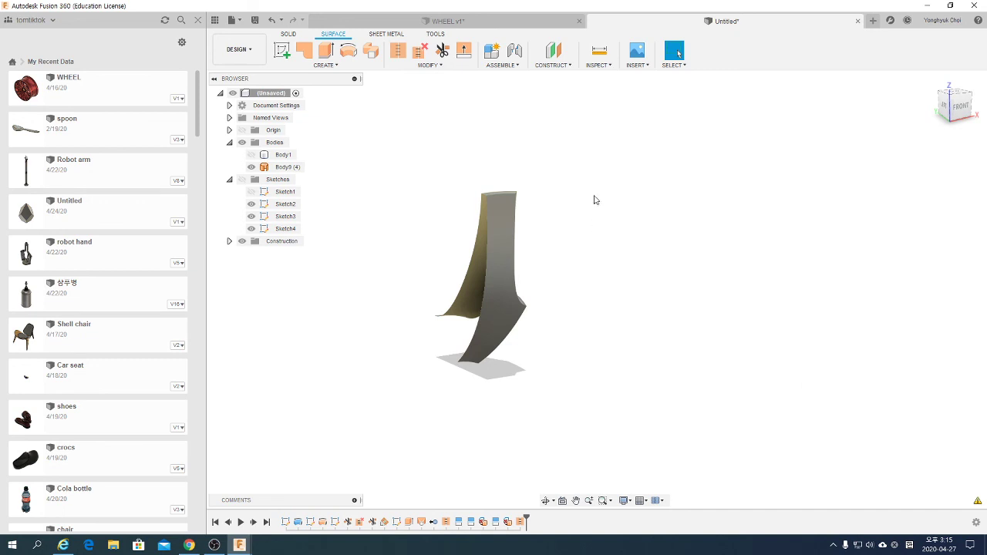
- Mirror the whole fin surface across an origin plane, adding a second surface body
{"action": "left_click", "coordinate": [337, 65]}
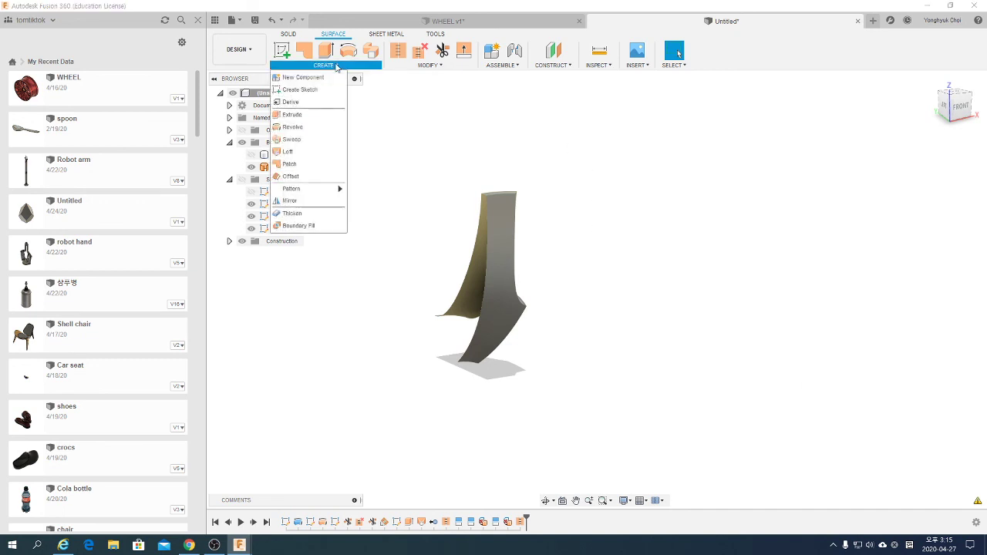
{"action": "left_click", "coordinate": [299, 201]}
{"action": "left_click_drag", "start_coordinate": [703, 74], "coordinate": [406, 423]}
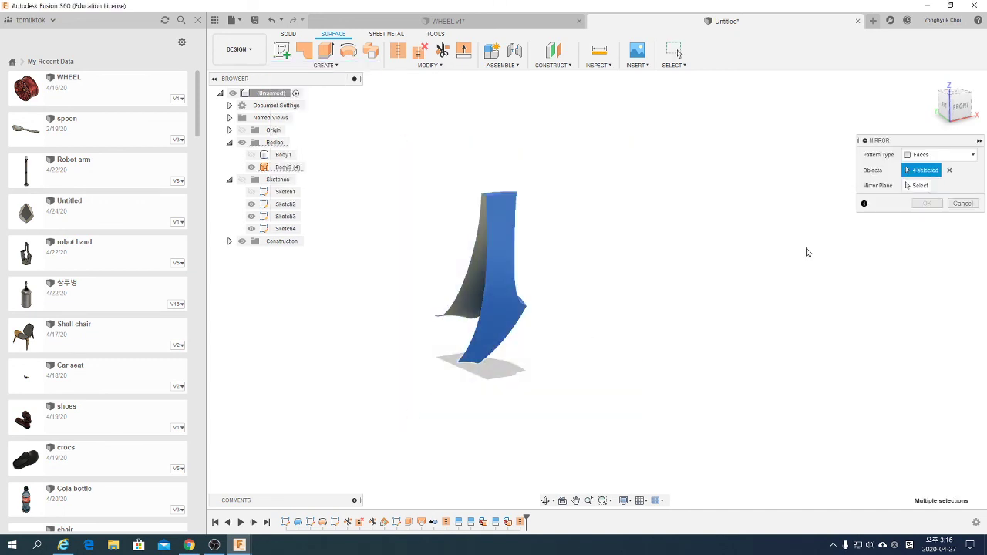
{"action": "left_click", "coordinate": [917, 186]}
{"action": "left_click", "coordinate": [478, 396]}
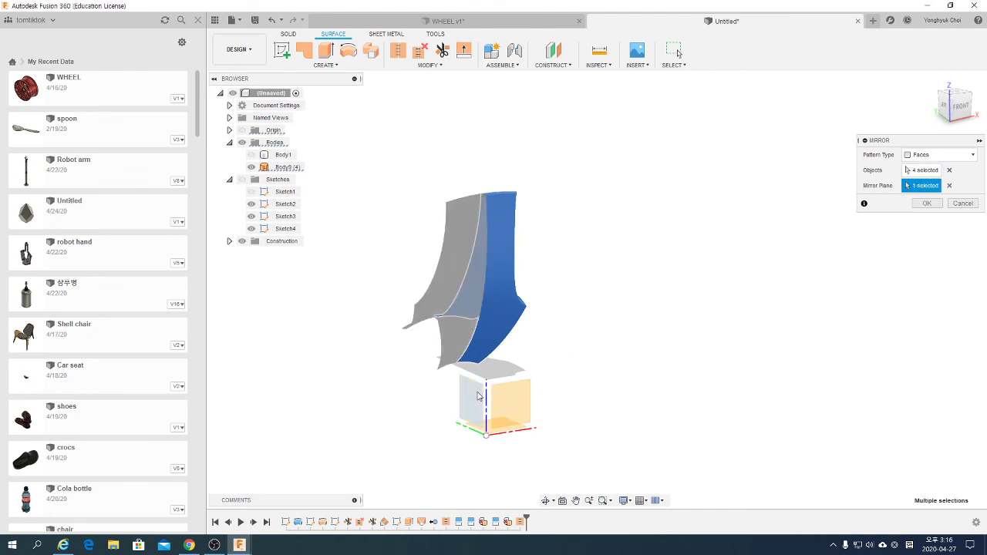
{"action": "left_click", "coordinate": [926, 204]}
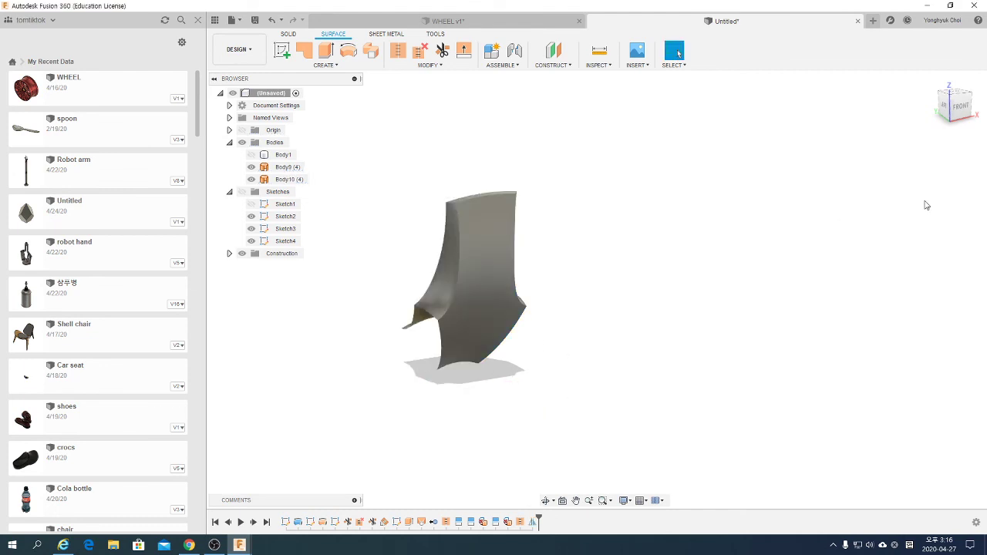
- Stitch Body9 and Body10 into one seven-face surface body, Body11
{"action": "scroll", "coordinate": [645, 190], "scroll_direction": "down", "scroll_amount": 1}
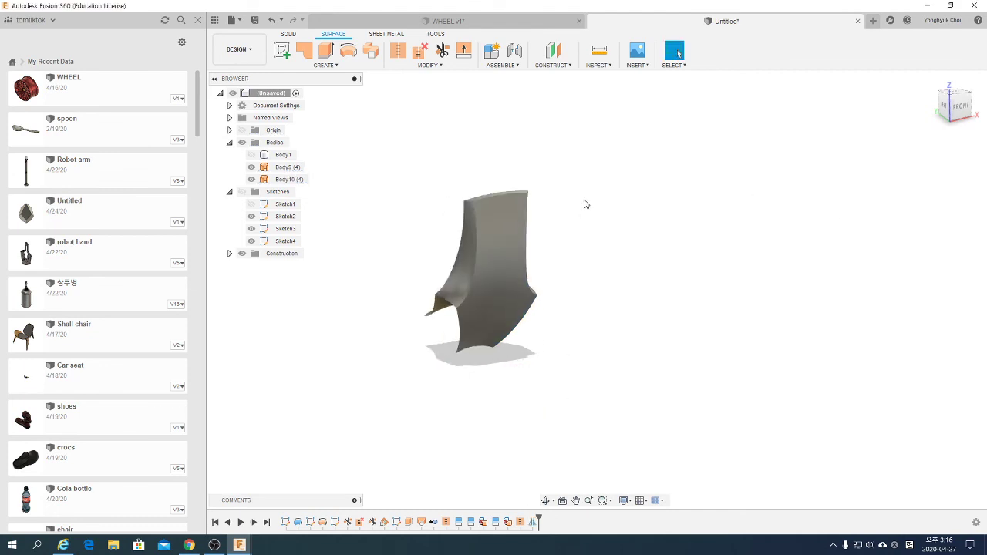
{"action": "left_click_drag", "start_coordinate": [619, 166], "coordinate": [422, 374]}
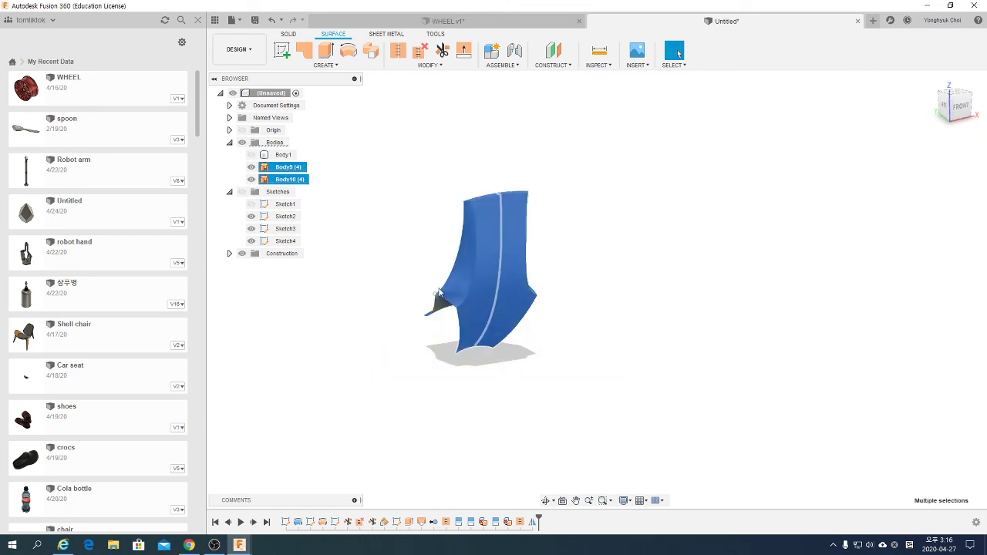
{"action": "left_click", "coordinate": [398, 51]}
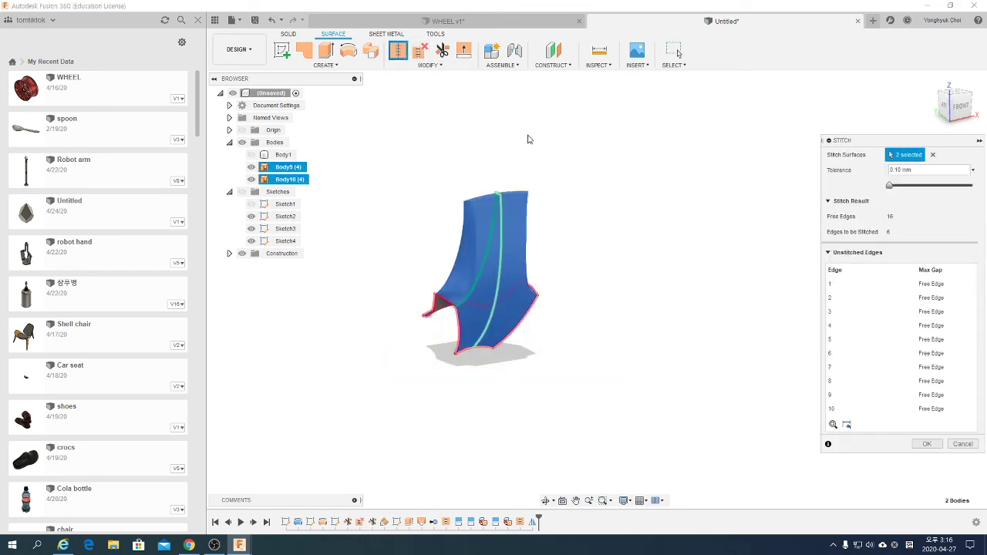
{"action": "left_click", "coordinate": [923, 445]}
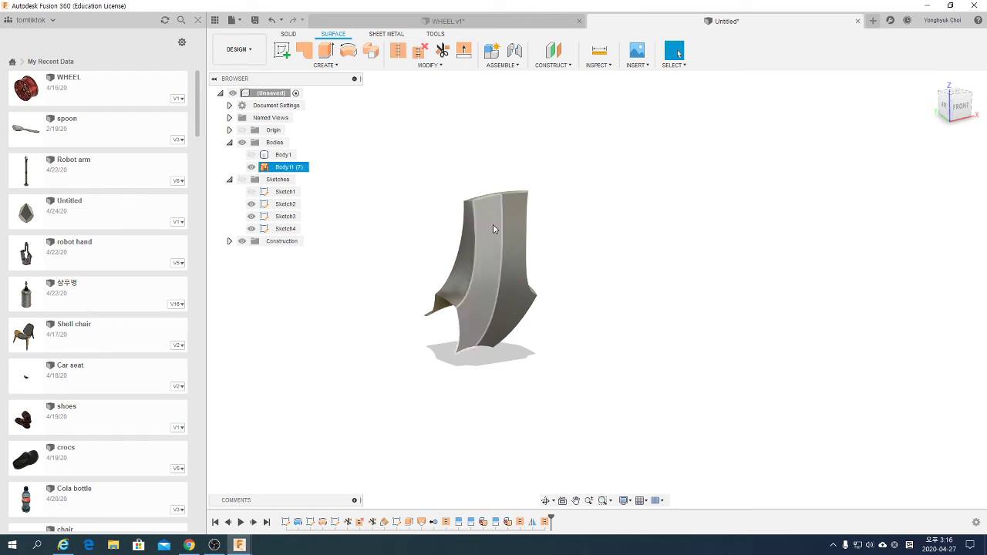
{"action": "left_click", "coordinate": [241, 179]}
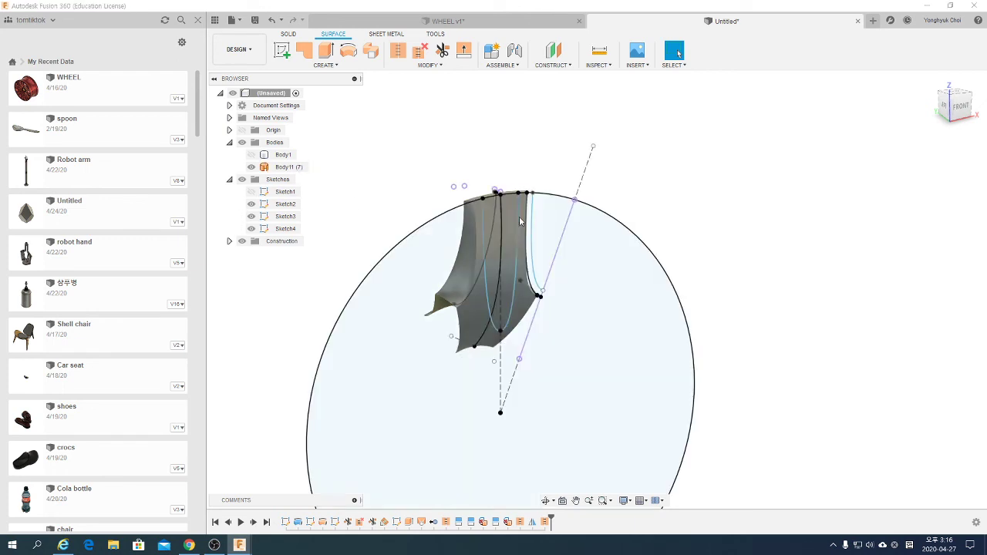
{"action": "middle_click_drag", "start_coordinate": [650, 280], "coordinate": [571, 239], "text": "shift"}
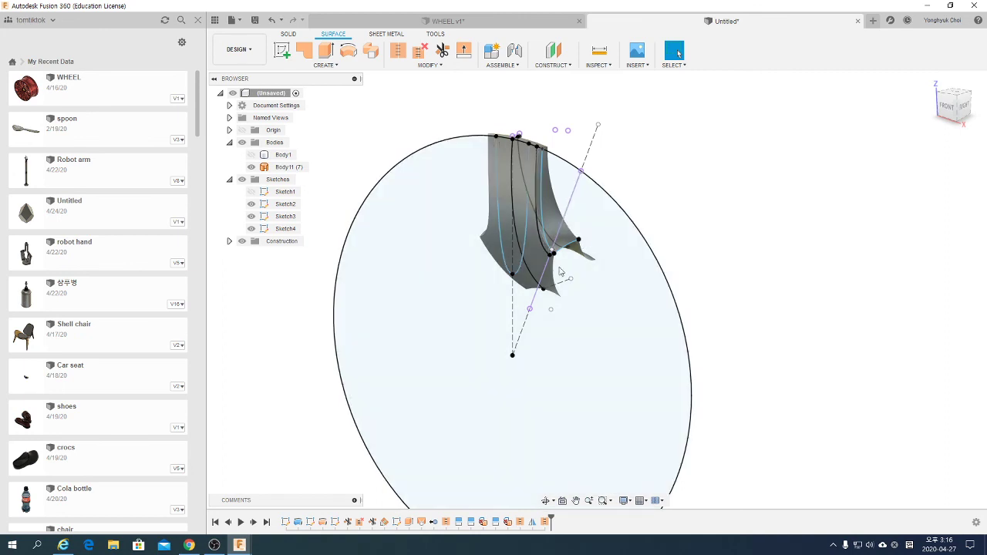
{"action": "left_click", "coordinate": [562, 318]}
{"action": "left_click", "coordinate": [327, 67]}
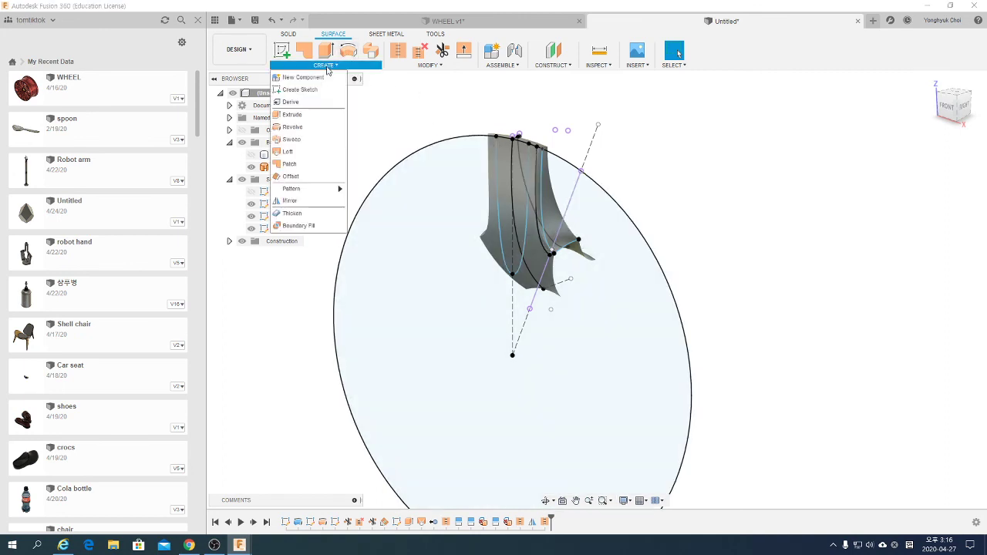
{"action": "left_click", "coordinate": [289, 35]}
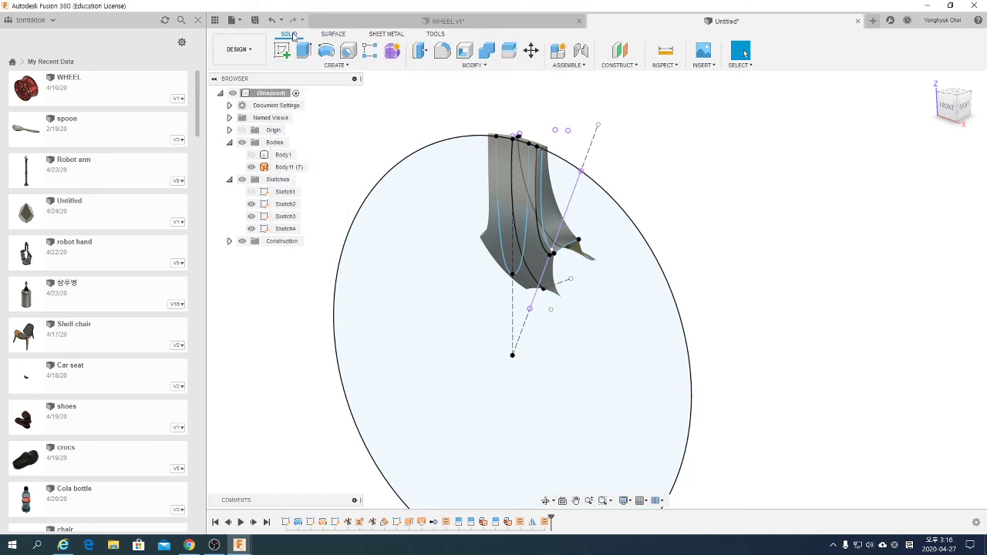
{"action": "left_click", "coordinate": [304, 52]}
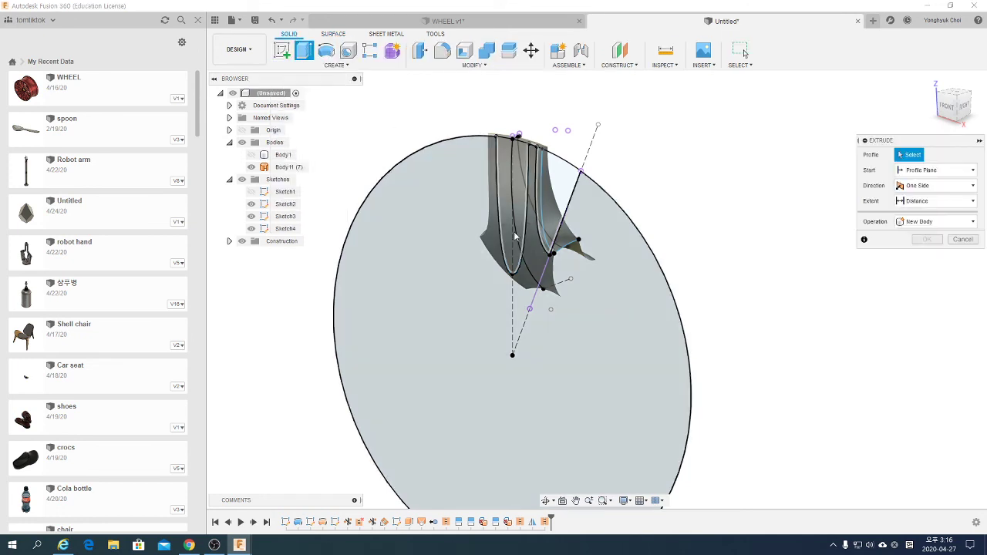
{"action": "left_click", "coordinate": [505, 236]}
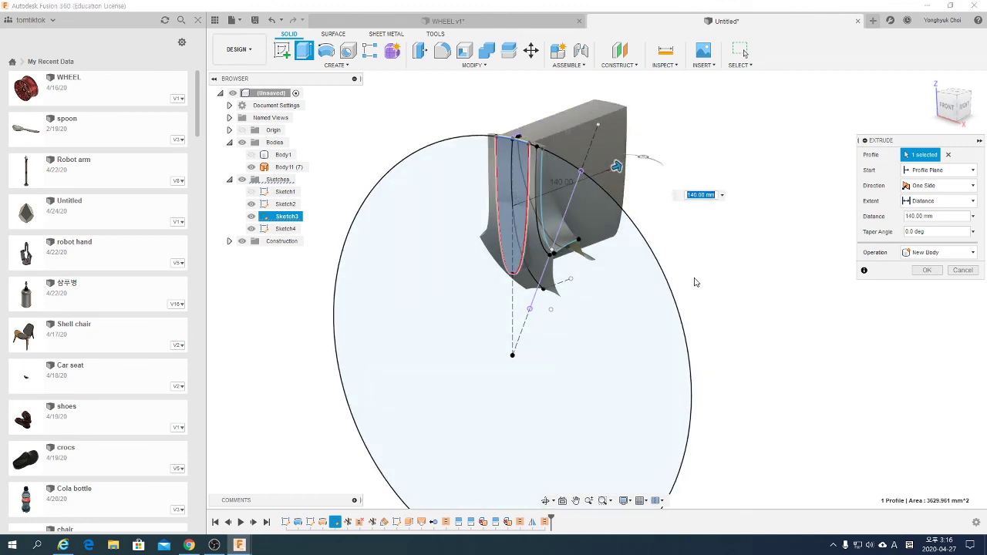
{"action": "left_click", "coordinate": [940, 252]}
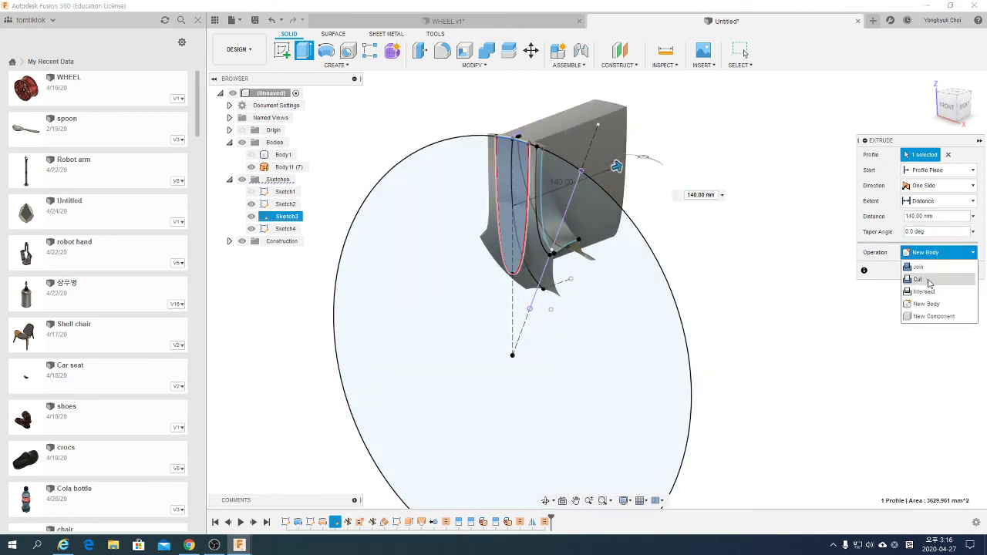
{"action": "left_click", "coordinate": [921, 278]}
{"action": "scroll", "coordinate": [450, 267], "scroll_direction": "up", "scroll_amount": 2}
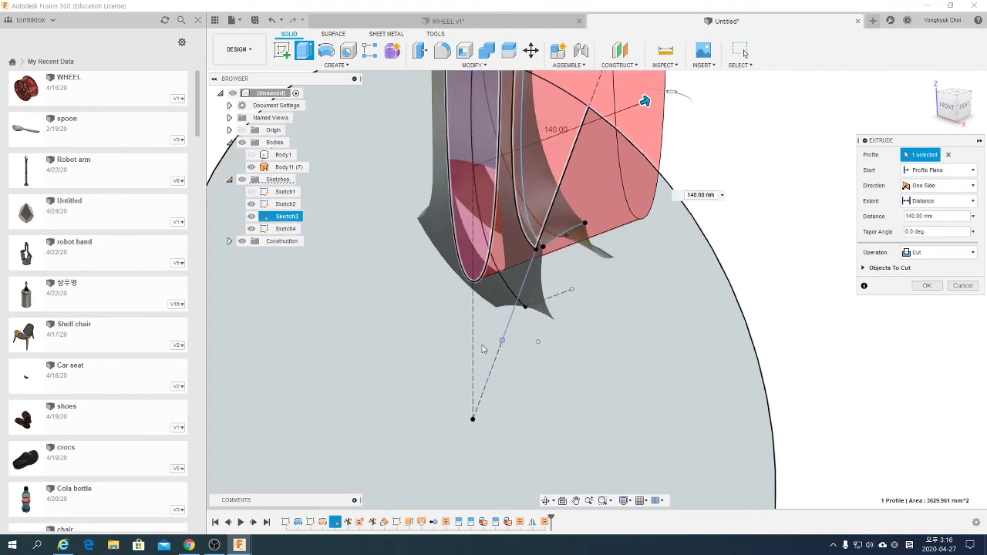
{"action": "middle_click_drag", "start_coordinate": [482, 349], "coordinate": [447, 316], "text": "shift"}
{"action": "scroll", "coordinate": [444, 310], "scroll_direction": "down", "scroll_amount": 3}
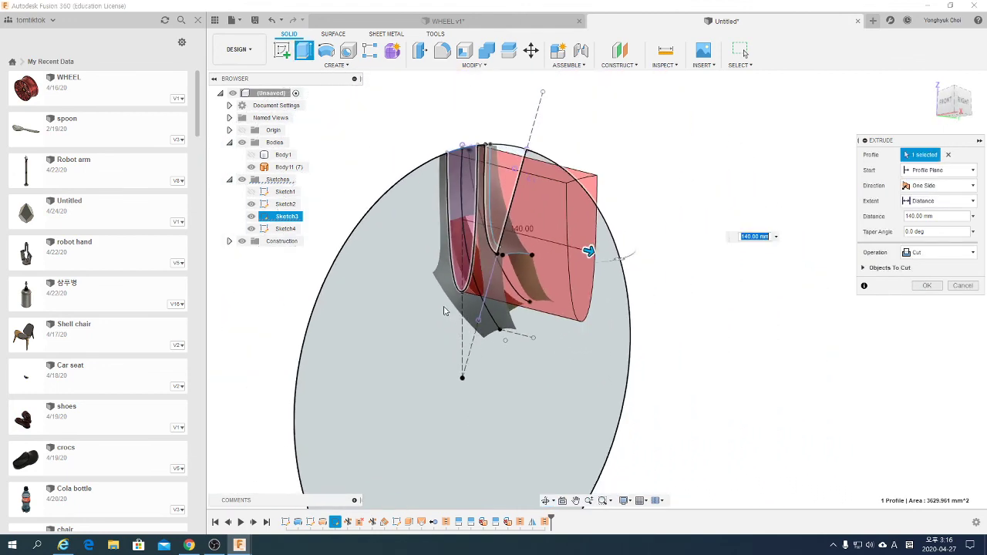
{"action": "scroll", "coordinate": [443, 311], "scroll_direction": "up", "scroll_amount": 2}
{"action": "scroll", "coordinate": [443, 311], "scroll_direction": "up", "scroll_amount": 2}
{"action": "left_click", "coordinate": [927, 286]}
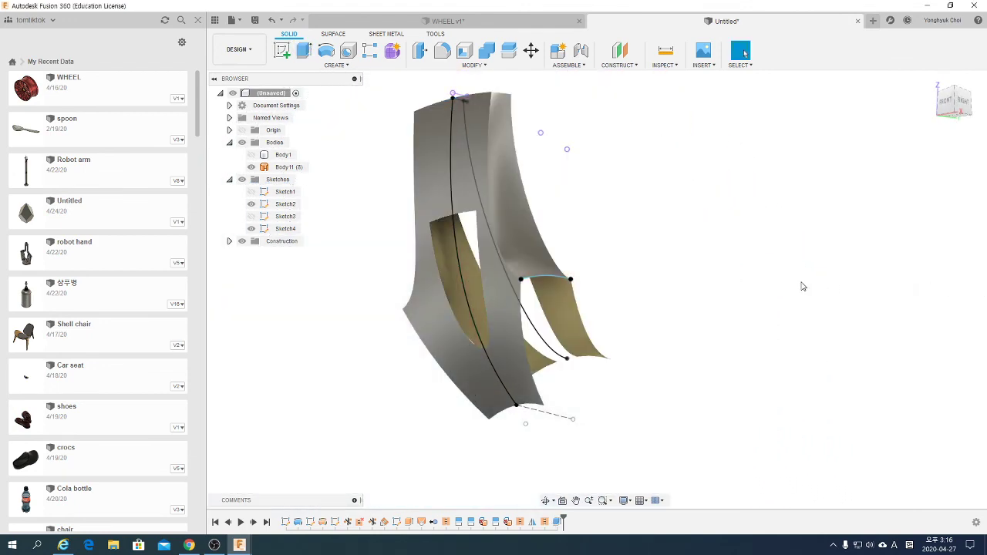
{"action": "key", "text": "ctrl+z"}
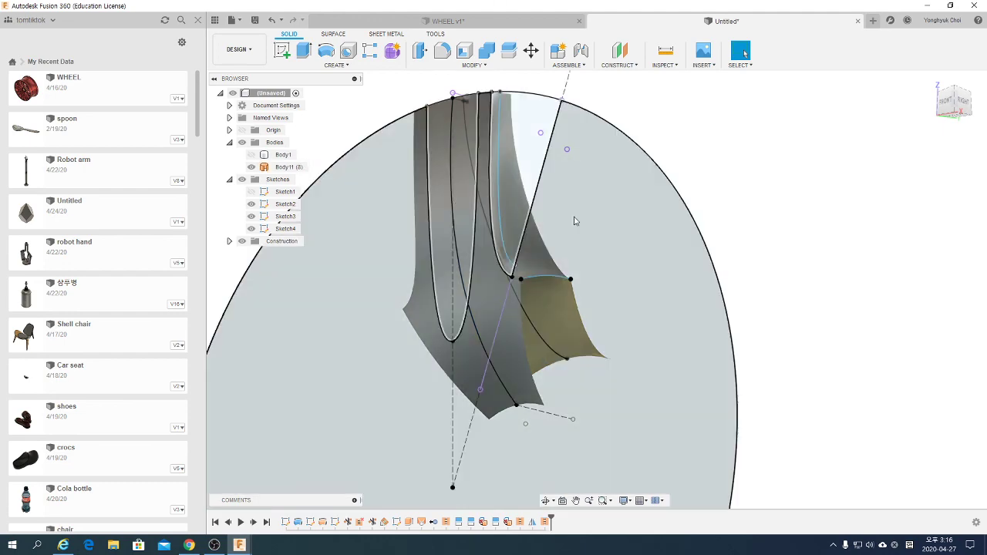
{"action": "left_click", "coordinate": [567, 217]}
{"action": "mouse_move", "coordinate": [529, 138]}
{"action": "middle_mouse_down", "text": "shift"}
{"action": "mouse_move", "coordinate": [461, 199]}
{"action": "mouse_move", "coordinate": [481, 186]}
{"action": "mouse_move", "coordinate": [505, 217]}
{"action": "middle_mouse_up", "text": "shift"}
{"action": "scroll", "coordinate": [481, 186], "scroll_direction": "up", "scroll_amount": 1}
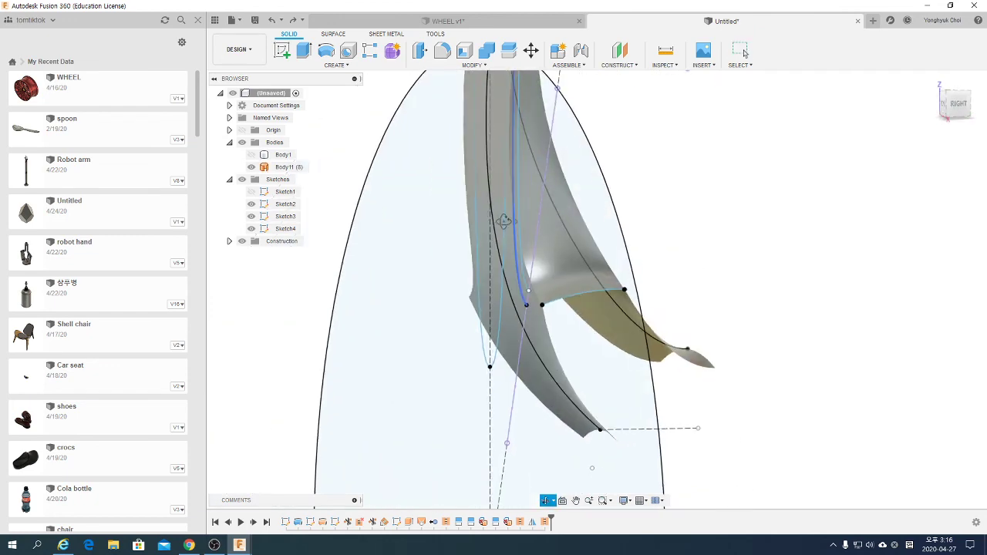
{"action": "scroll", "coordinate": [506, 224], "scroll_direction": "down", "scroll_amount": 1}
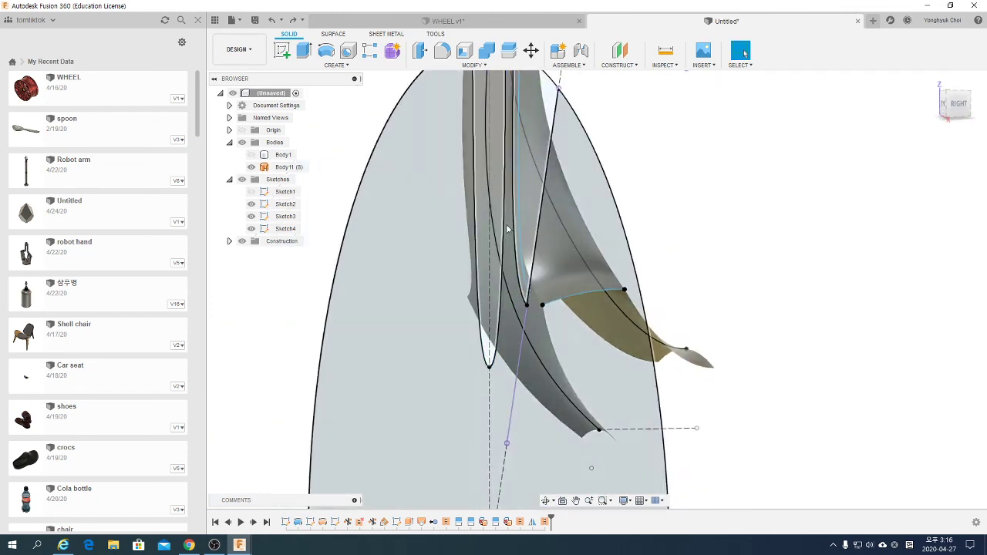
{"action": "scroll", "coordinate": [507, 228], "scroll_direction": "down", "scroll_amount": 1}
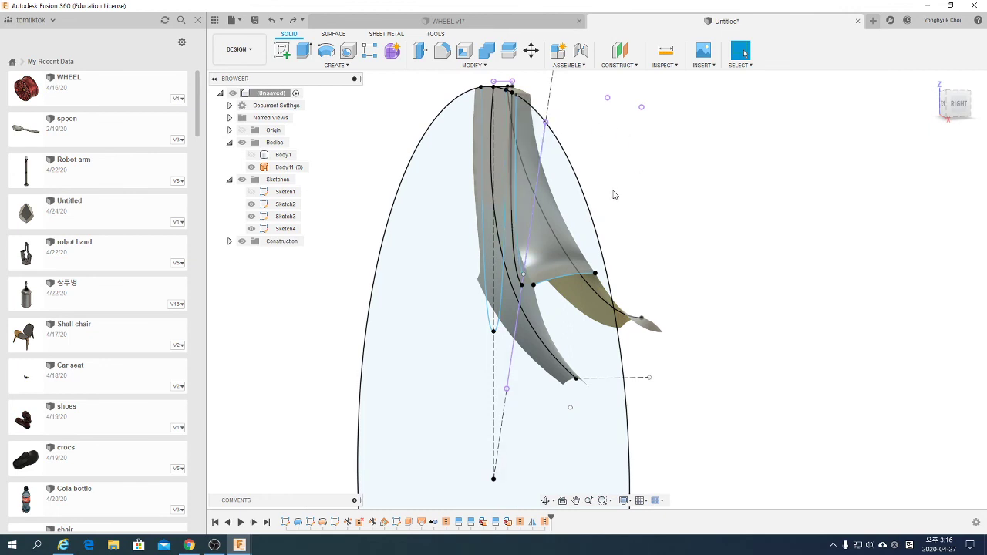
{"action": "scroll", "coordinate": [614, 195], "scroll_direction": "down", "scroll_amount": 1}
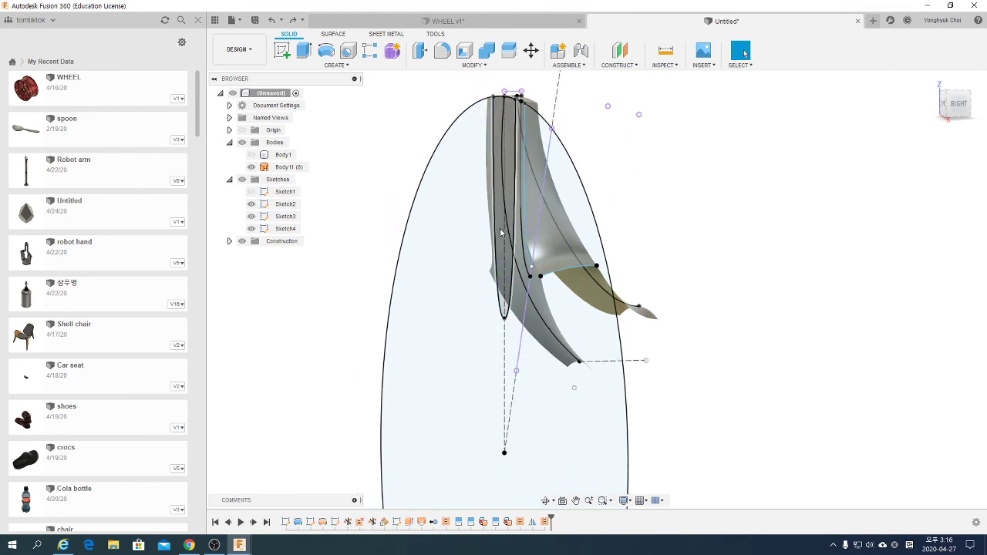
{"action": "scroll", "coordinate": [539, 201], "scroll_direction": "down", "scroll_amount": 2}
{"action": "left_click", "coordinate": [744, 52]}
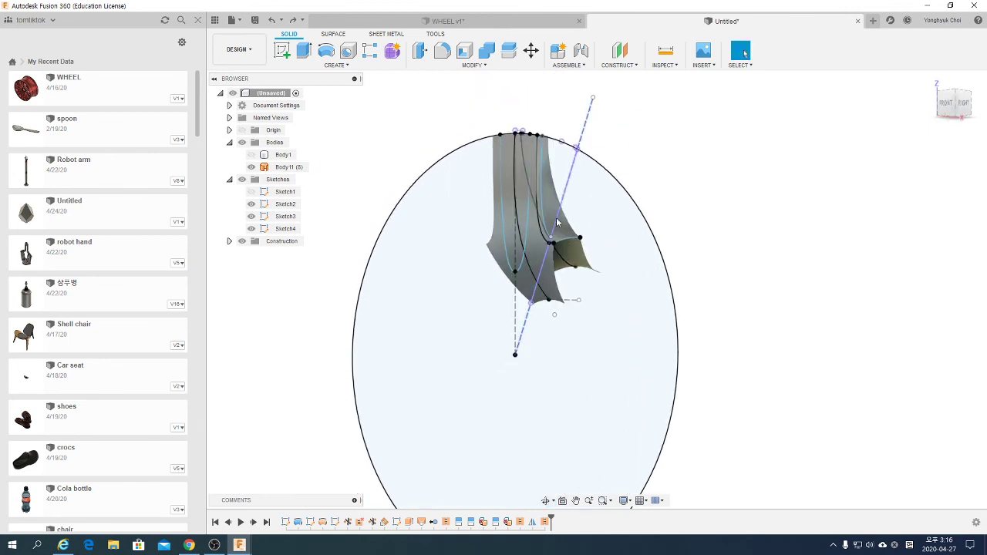
- Hide the sketches and start a circular pattern of the spoke body around the hub axis
{"action": "left_click", "coordinate": [242, 178]}
{"action": "left_click_drag", "start_coordinate": [435, 115], "coordinate": [655, 326]}
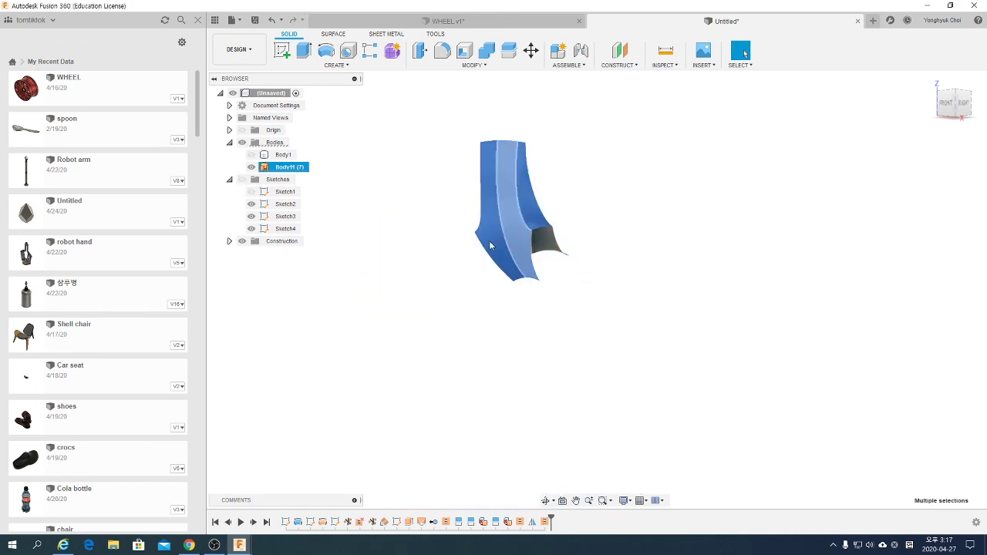
{"action": "left_click", "coordinate": [337, 66]}
{"action": "mouse_move", "coordinate": [292, 301]}
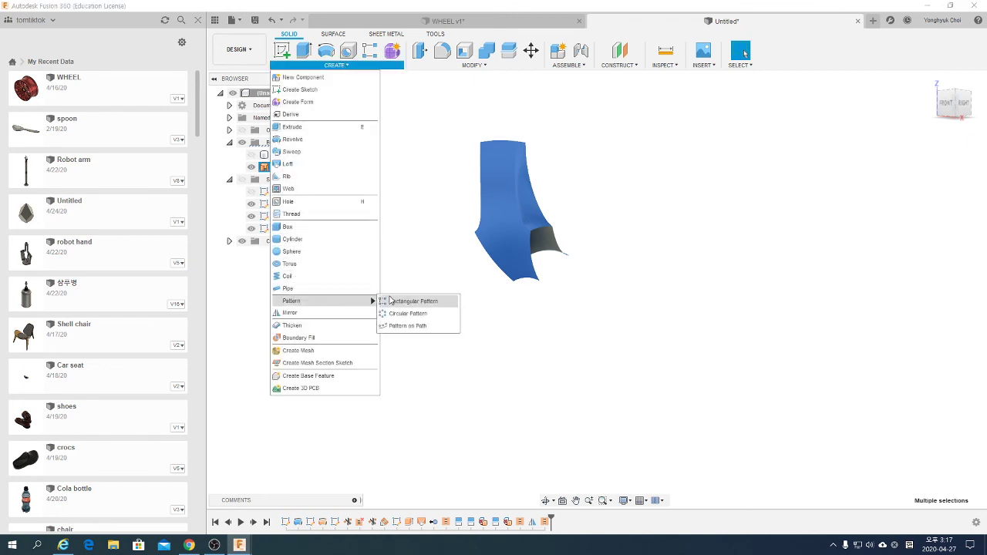
{"action": "left_click", "coordinate": [408, 313]}
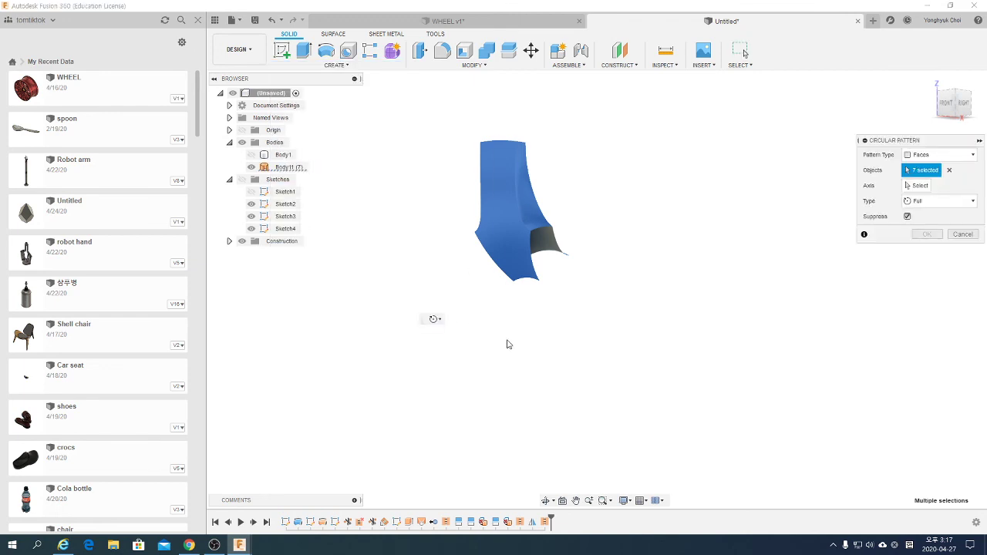
{"action": "left_click", "coordinate": [917, 185]}
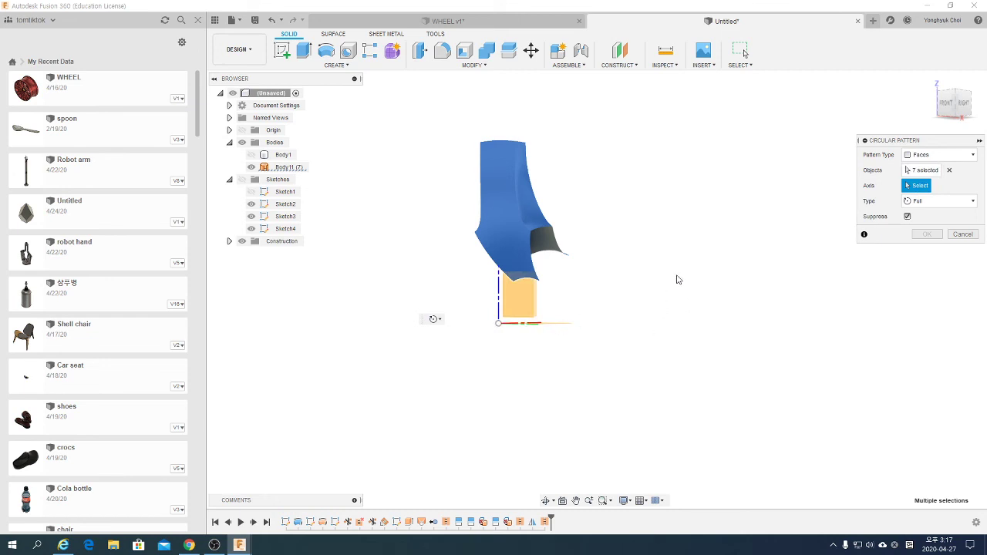
{"action": "middle_click_drag", "start_coordinate": [677, 279], "coordinate": [643, 316], "text": "shift"}
{"action": "left_click", "coordinate": [539, 301]}
{"action": "type", "text": "8"}
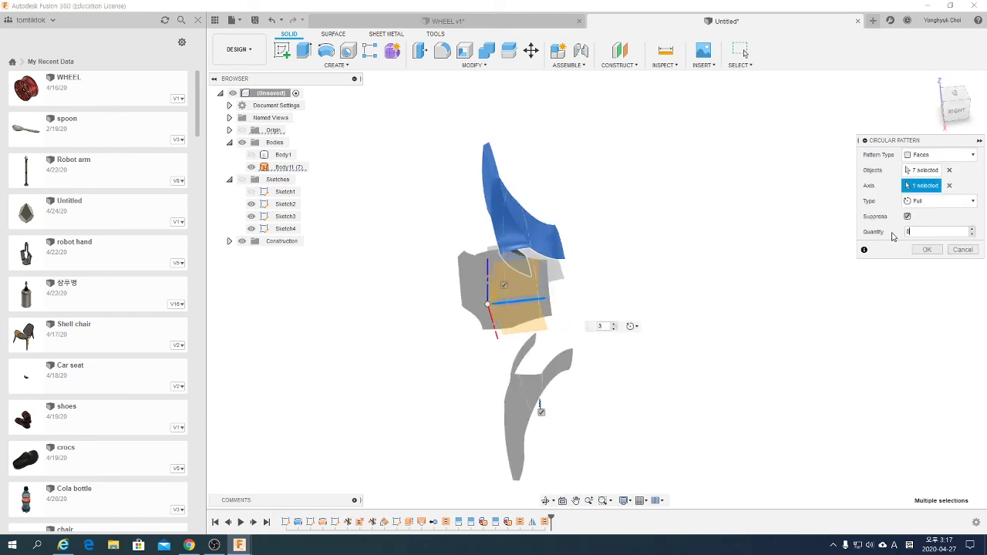
- Toggle pattern instances off and on, then confirm Quantity 8, Type Full
{"action": "mouse_move", "coordinate": [779, 283]}
{"action": "middle_mouse_down", "text": "shift"}
{"action": "mouse_move", "coordinate": [645, 285]}
{"action": "mouse_move", "coordinate": [655, 267]}
{"action": "mouse_move", "coordinate": [692, 276]}
{"action": "middle_mouse_up", "text": "shift"}
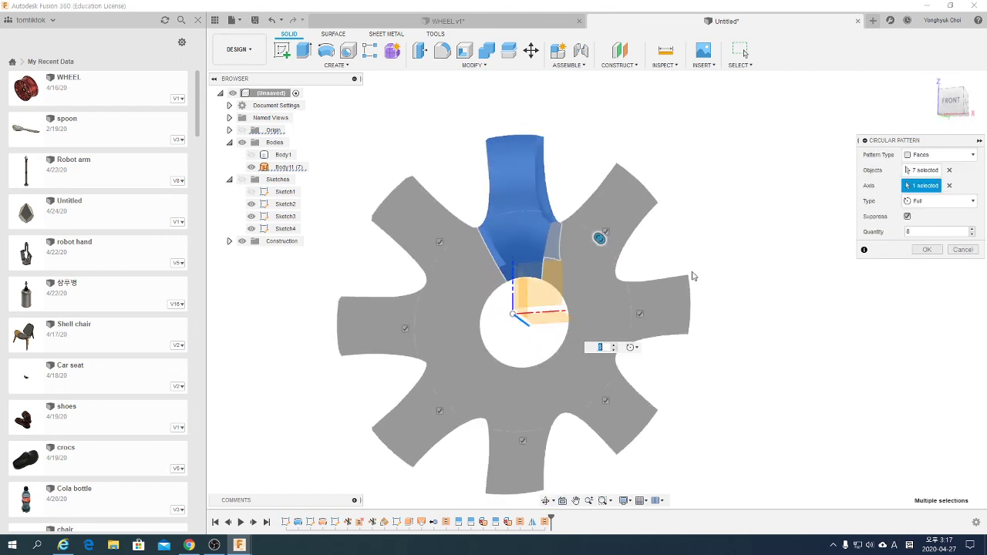
{"action": "middle_click_drag", "start_coordinate": [618, 101], "coordinate": [531, 239], "text": "shift"}
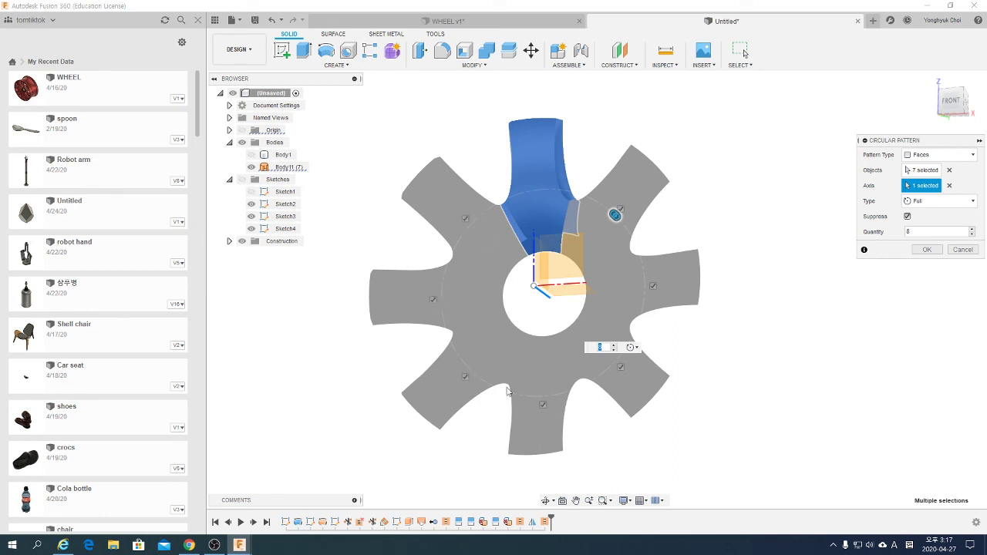
{"action": "left_click", "coordinate": [541, 406]}
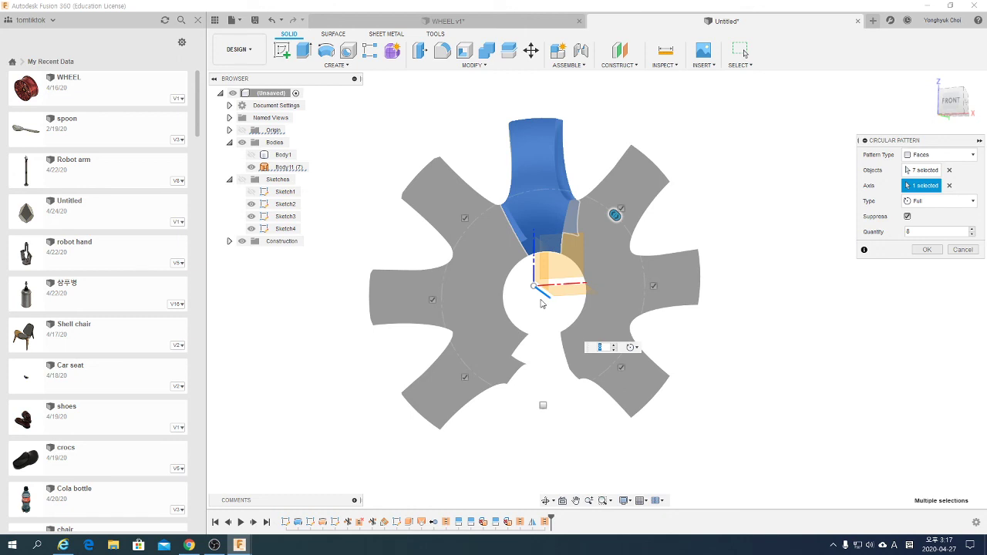
{"action": "left_click", "coordinate": [543, 405]}
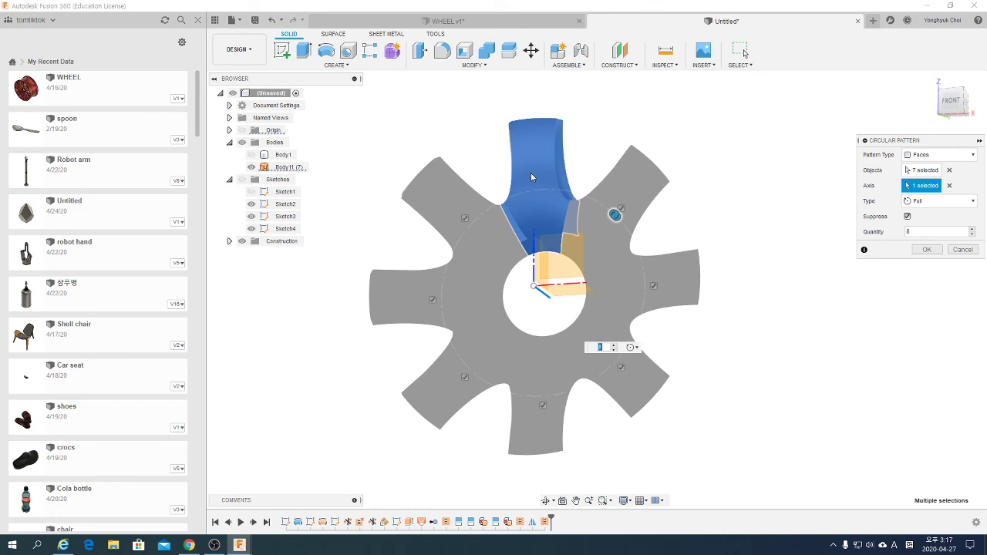
{"action": "left_click", "coordinate": [464, 217]}
{"action": "left_click", "coordinate": [464, 217]}
{"action": "left_click", "coordinate": [927, 250]}
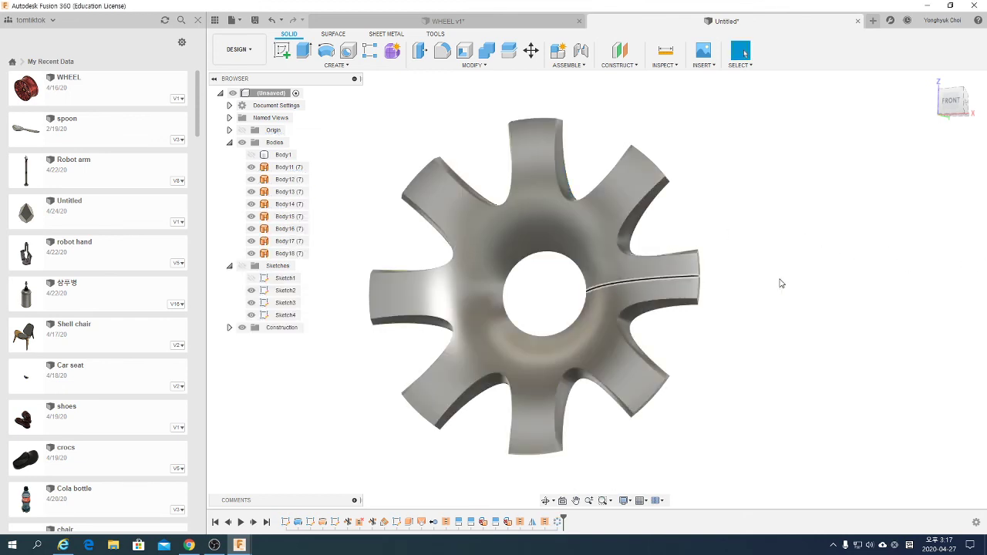
- Stitch the eight spoke surface bodies together
{"action": "mouse_move", "coordinate": [823, 115]}
{"action": "left_mouse_down"}
{"action": "mouse_move", "coordinate": [434, 467]}
{"action": "mouse_move", "coordinate": [371, 462]}
{"action": "left_mouse_up"}
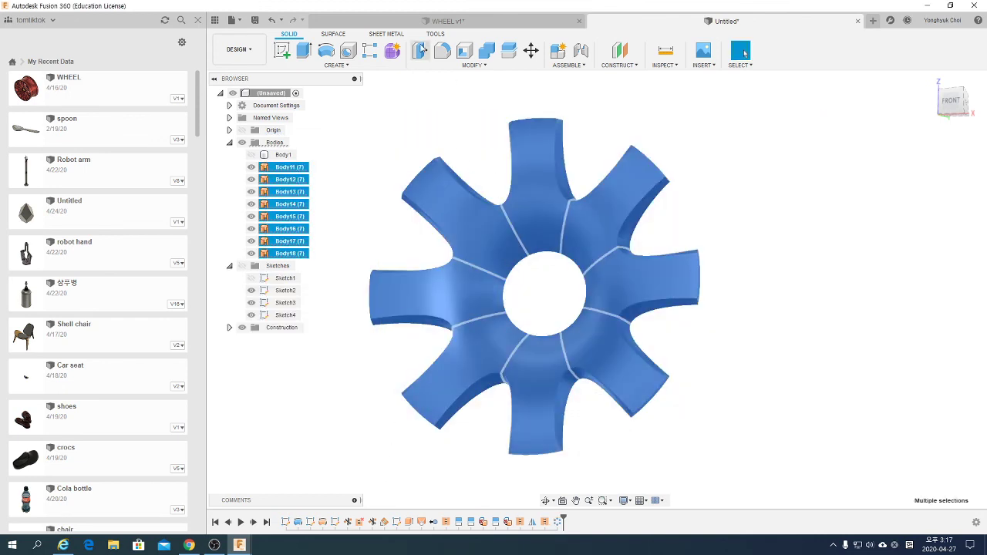
{"action": "left_click", "coordinate": [330, 35]}
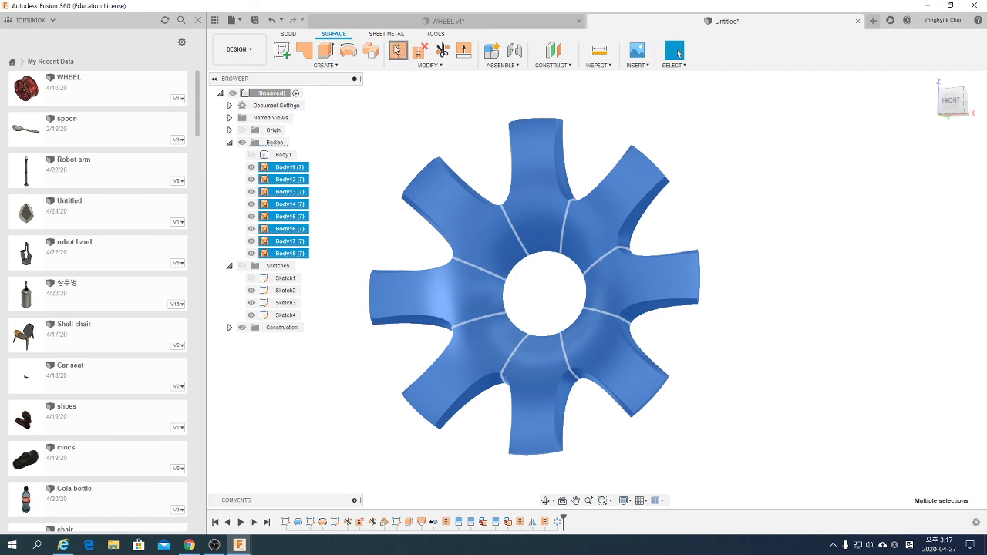
{"action": "left_click", "coordinate": [398, 50]}
{"action": "left_click", "coordinate": [928, 497]}
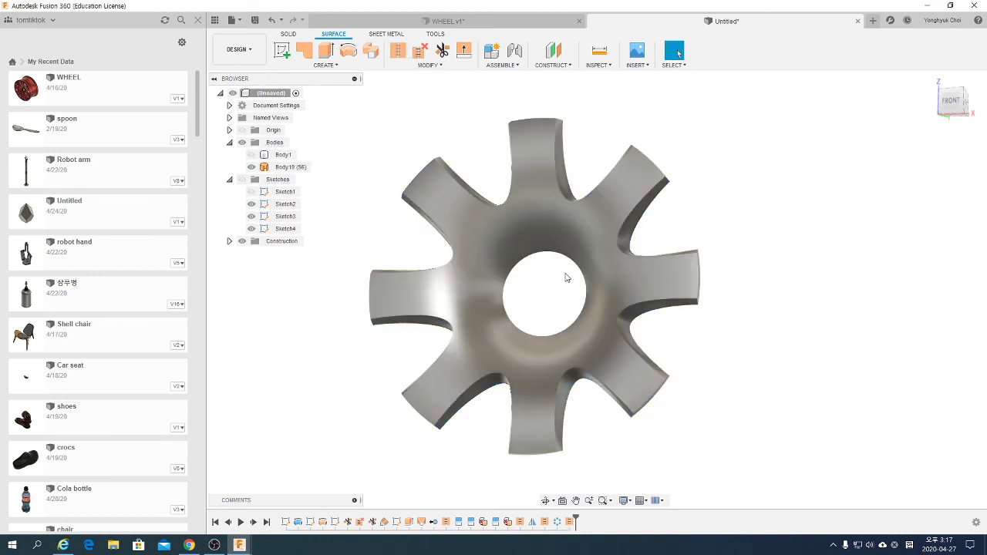
- Patch over the centre hole edge
{"action": "mouse_move", "coordinate": [756, 302]}
{"action": "middle_mouse_down", "text": "shift"}
{"action": "mouse_move", "coordinate": [722, 297]}
{"action": "mouse_move", "coordinate": [667, 322]}
{"action": "mouse_move", "coordinate": [720, 328]}
{"action": "middle_mouse_up", "text": "shift"}
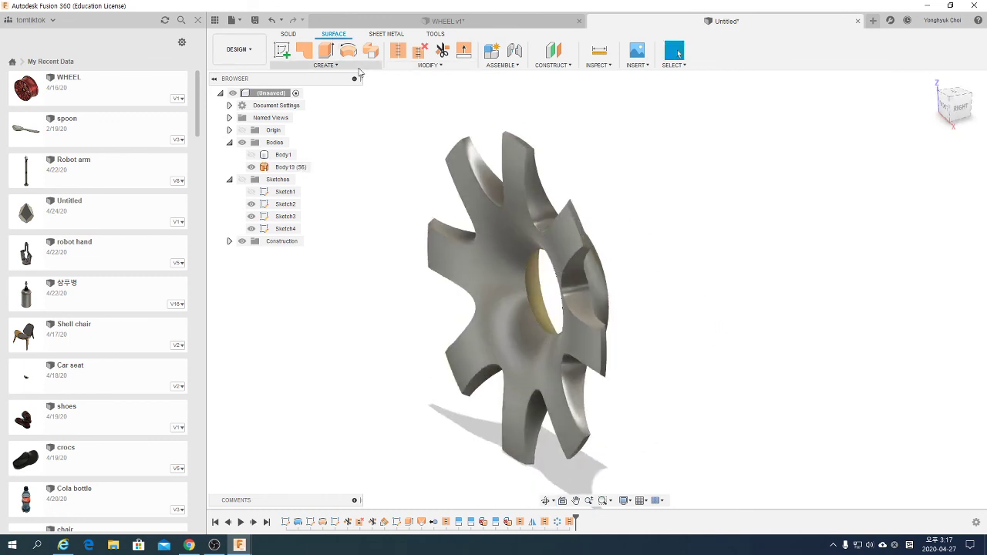
{"action": "left_click", "coordinate": [305, 52]}
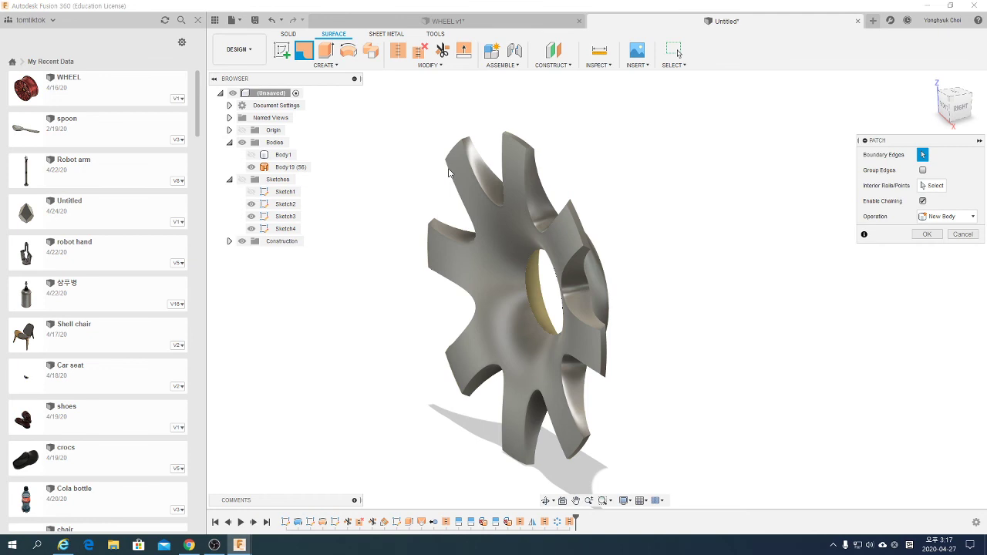
{"action": "left_click", "coordinate": [529, 263]}
{"action": "left_click", "coordinate": [928, 295]}
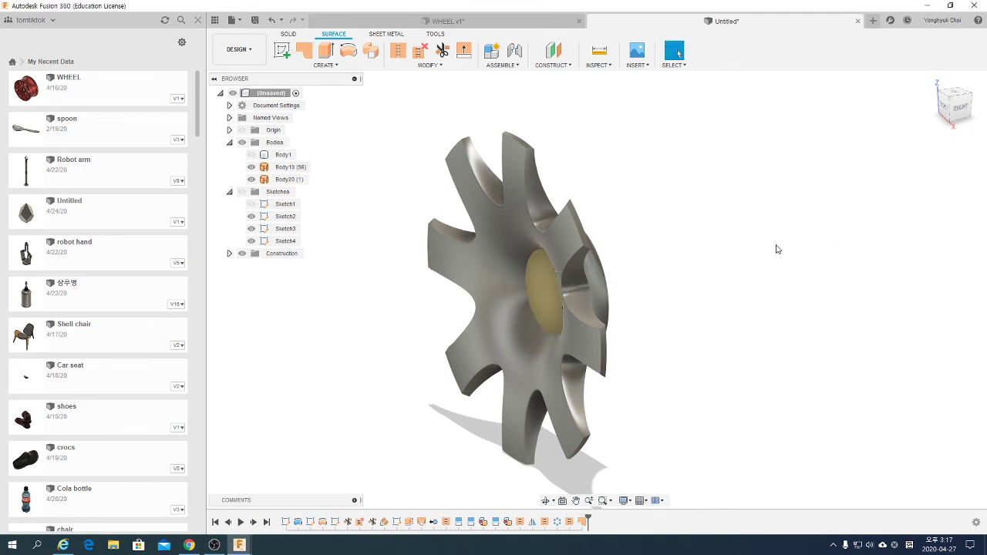
- Patch the outer edge loop of the wheel, retrying after a wrong edge pick
{"action": "middle_click_drag", "start_coordinate": [777, 248], "coordinate": [385, 113], "text": "shift"}
{"action": "left_click", "coordinate": [297, 52]}
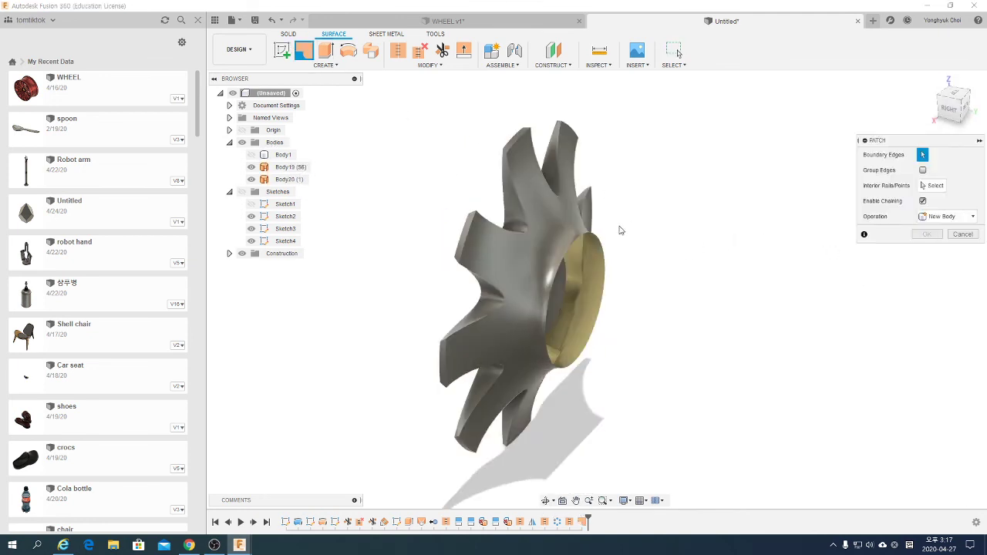
{"action": "left_click", "coordinate": [605, 242]}
{"action": "key", "text": "Escape"}
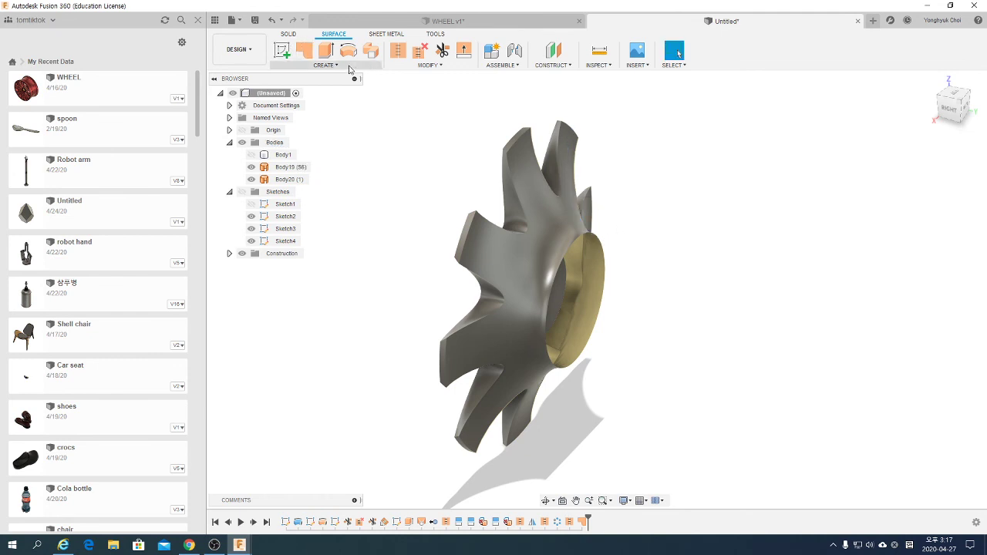
{"action": "left_click", "coordinate": [304, 50]}
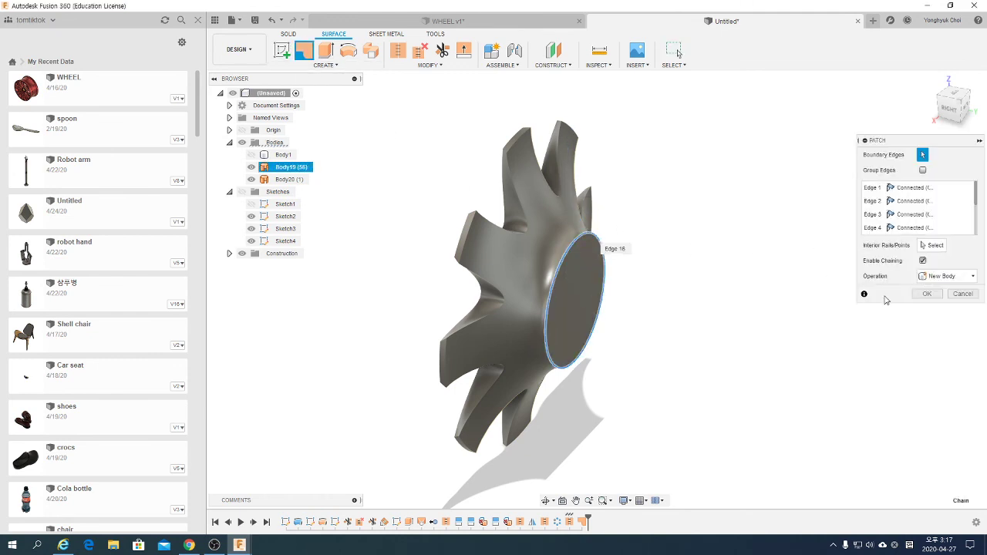
{"action": "left_click", "coordinate": [926, 294]}
- Stitch Body19–Body21 into one solid, Body22
{"action": "left_click_drag", "start_coordinate": [811, 160], "coordinate": [408, 424]}
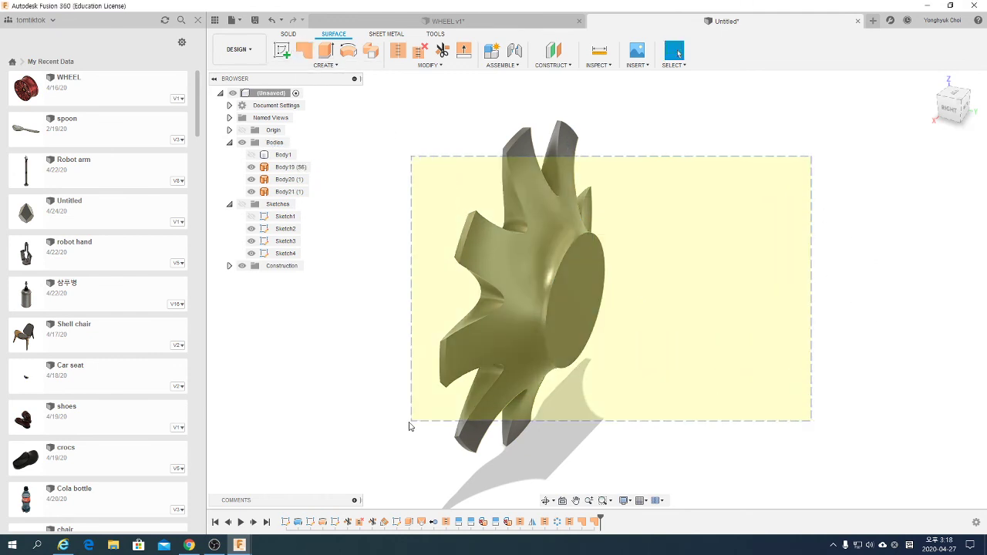
{"action": "left_click", "coordinate": [400, 54]}
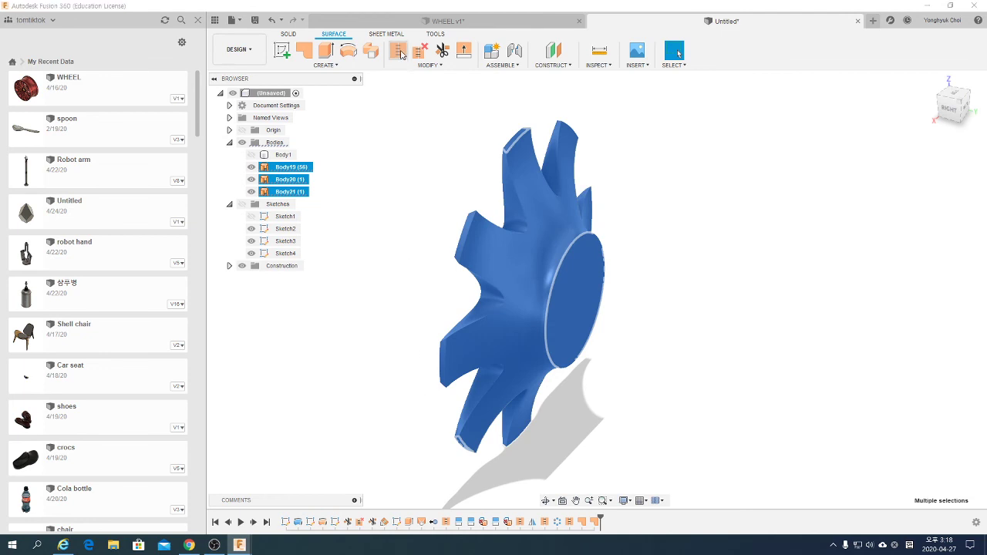
{"action": "left_click", "coordinate": [926, 320]}
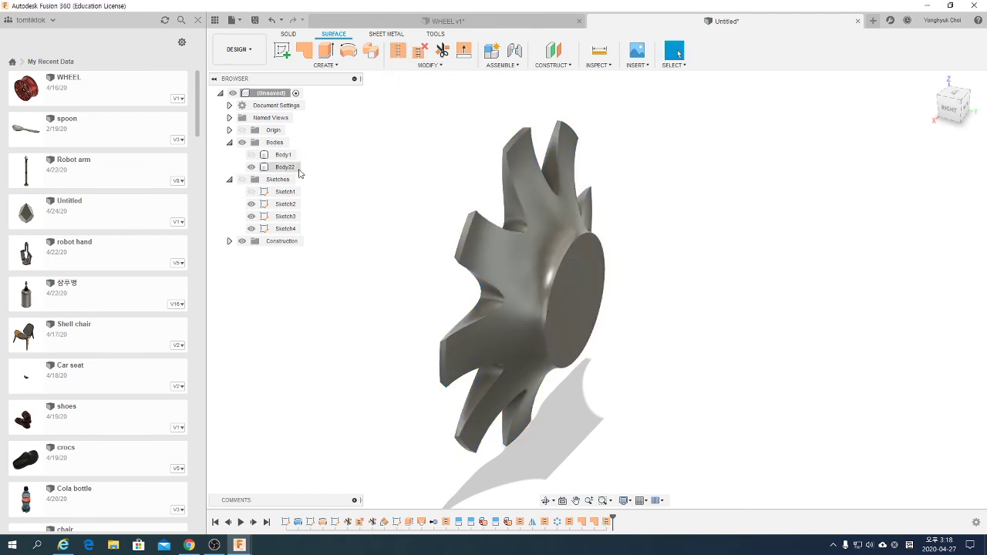
{"action": "left_click", "coordinate": [472, 338]}
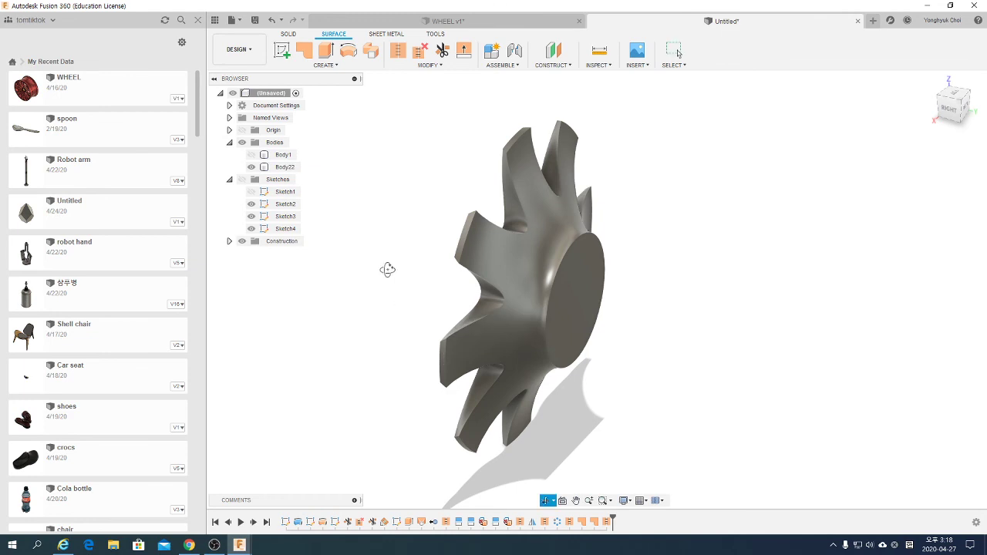
{"action": "middle_click_drag", "start_coordinate": [385, 269], "coordinate": [452, 266], "text": "shift"}
- Show Sketch1 and cut the top-spoke slot profile with a symmetric 70 mm extrude
{"action": "left_click", "coordinate": [251, 191]}
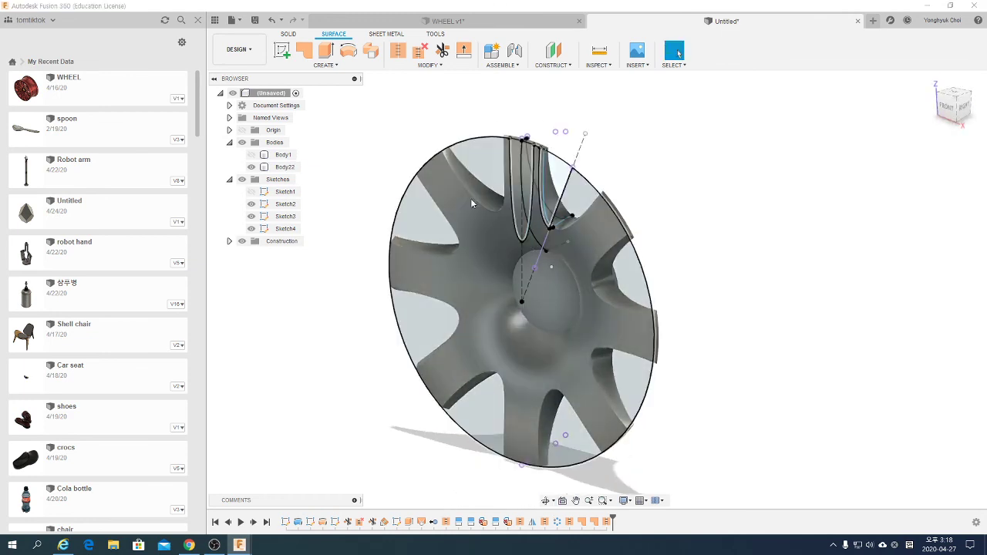
{"action": "left_click", "coordinate": [288, 34]}
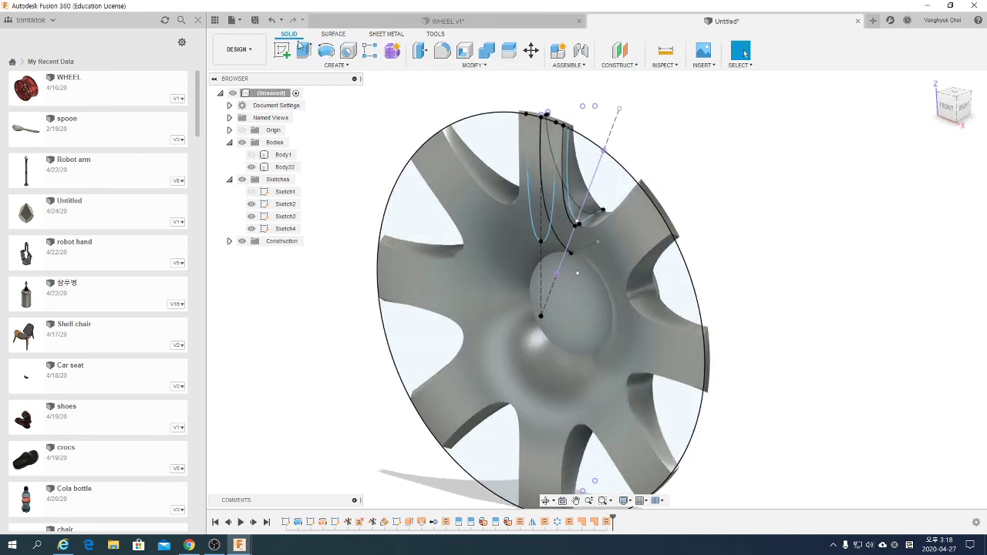
{"action": "left_click", "coordinate": [304, 50]}
{"action": "left_click", "coordinate": [531, 189]}
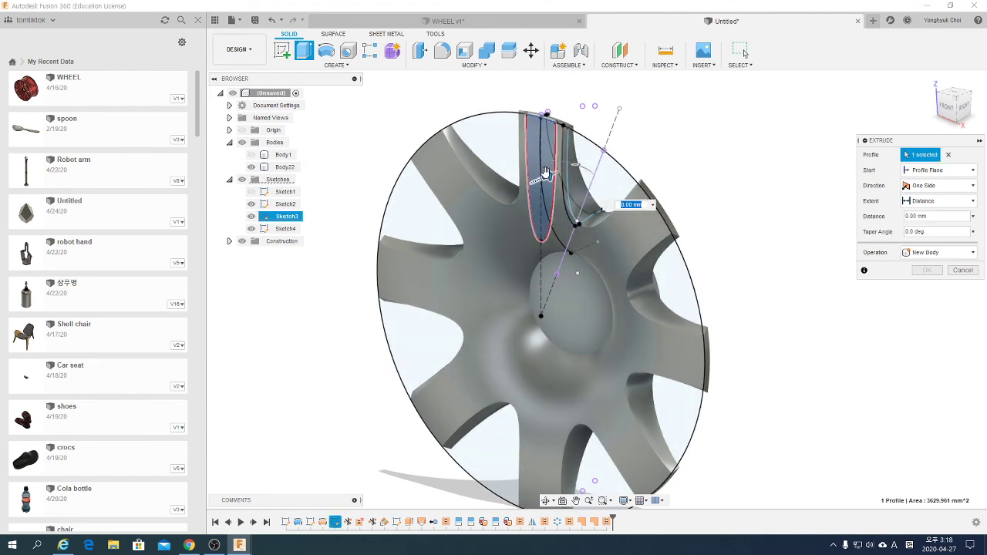
{"action": "left_click", "coordinate": [940, 185]}
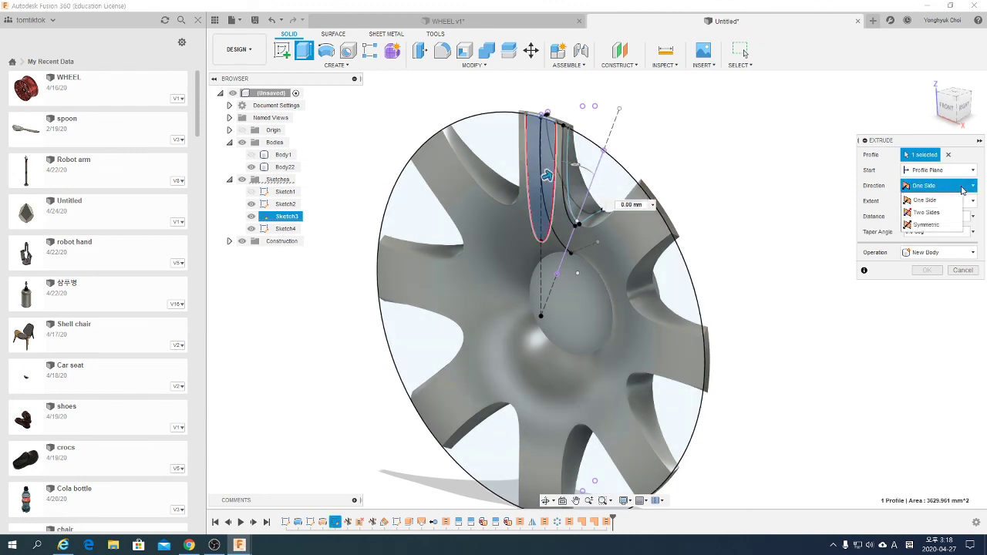
{"action": "left_click", "coordinate": [933, 226]}
{"action": "left_click_drag", "start_coordinate": [546, 177], "coordinate": [601, 163]}
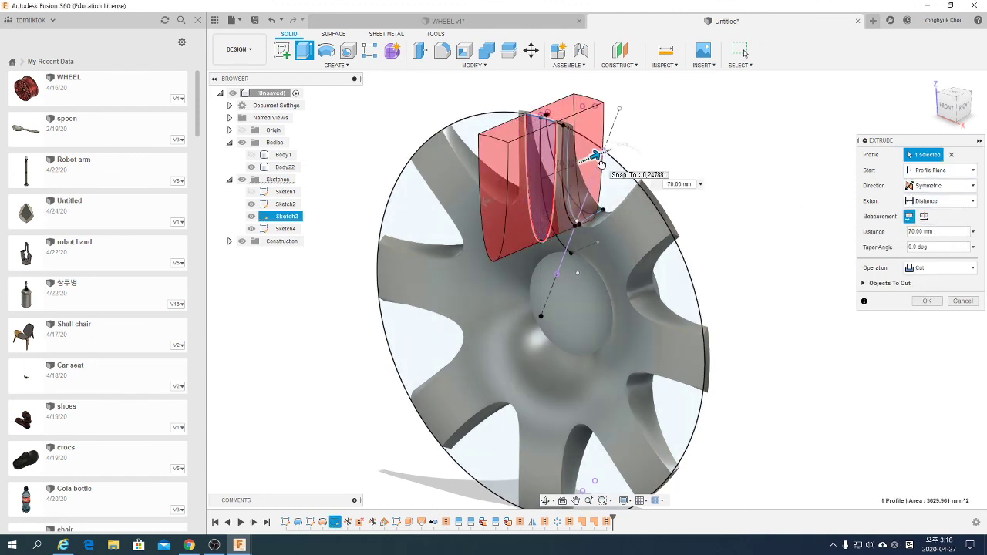
{"action": "mouse_move", "coordinate": [601, 164]}
{"action": "middle_mouse_down", "text": "shift"}
{"action": "mouse_move", "coordinate": [502, 247]}
{"action": "mouse_move", "coordinate": [586, 231]}
{"action": "middle_mouse_up", "text": "shift"}
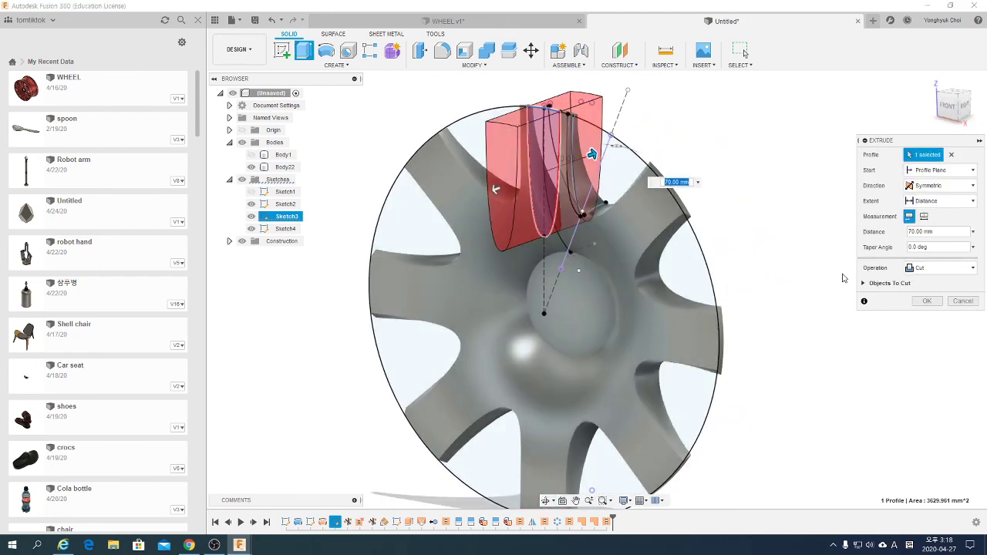
{"action": "left_click", "coordinate": [928, 300]}
- Hide the Sketches folder and select the Body22 wheel body
{"action": "scroll", "coordinate": [444, 253], "scroll_direction": "up", "scroll_amount": 3}
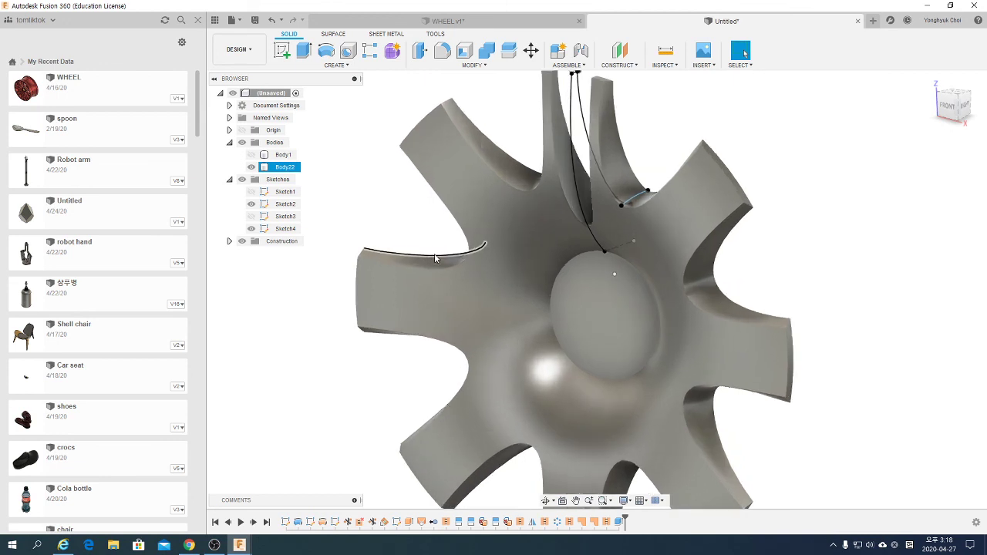
{"action": "left_click", "coordinate": [241, 179]}
{"action": "left_click", "coordinate": [284, 166]}
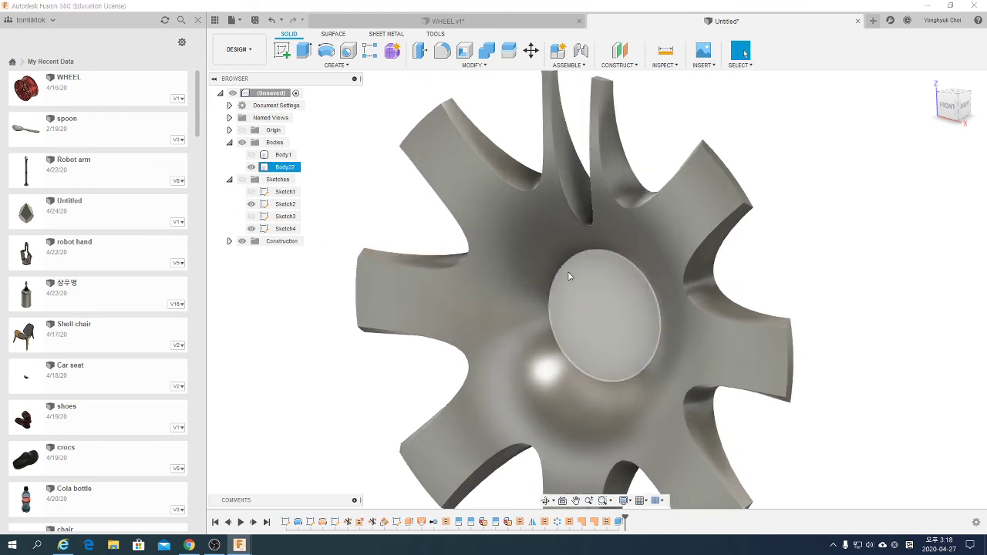
{"action": "mouse_move", "coordinate": [562, 188]}
{"action": "middle_mouse_down", "text": "shift"}
{"action": "mouse_move", "coordinate": [560, 291]}
{"action": "mouse_move", "coordinate": [583, 230]}
{"action": "mouse_move", "coordinate": [619, 254]}
{"action": "mouse_move", "coordinate": [586, 231]}
{"action": "middle_mouse_up", "text": "shift"}
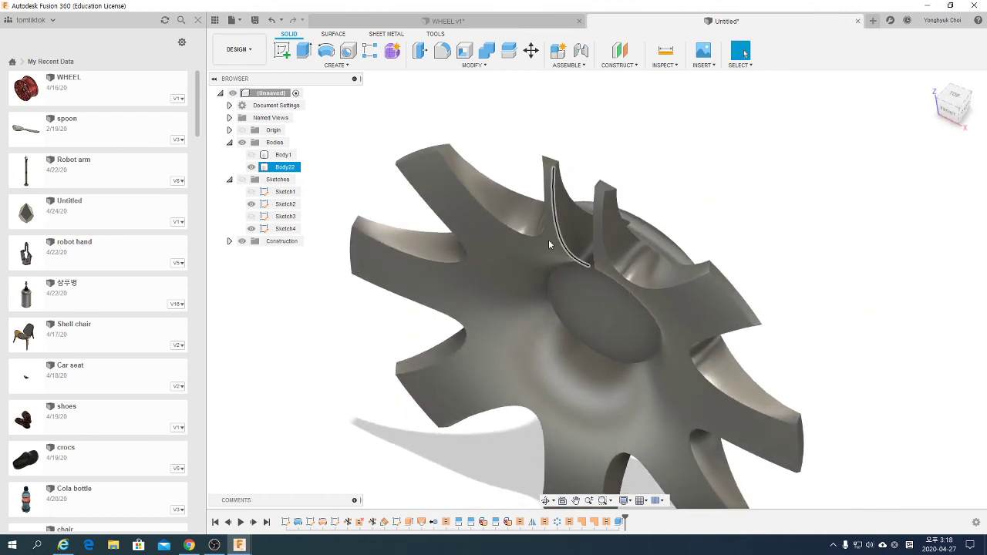
- Circular-pattern the two split-spoke faces 8 times around the hub axis
{"action": "left_click", "coordinate": [339, 66]}
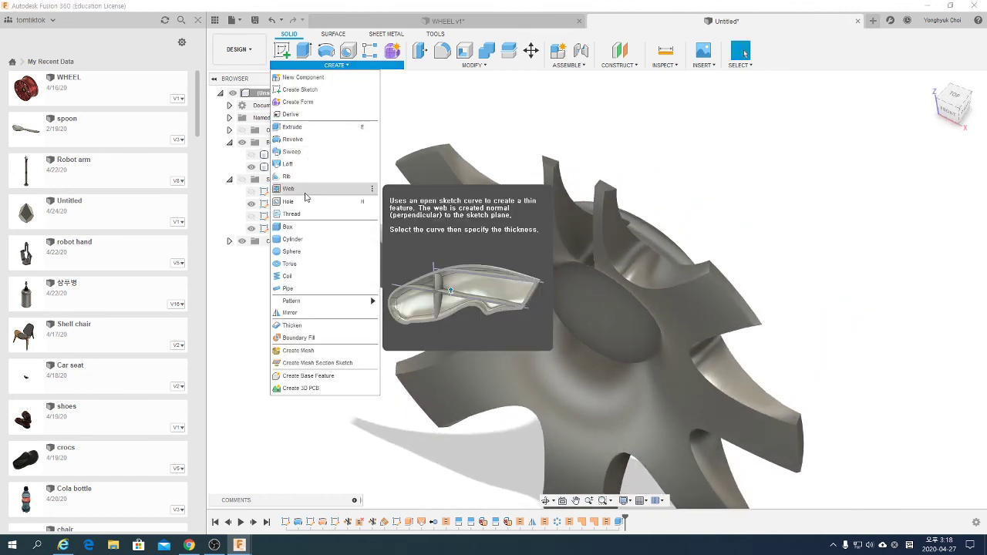
{"action": "mouse_move", "coordinate": [309, 300]}
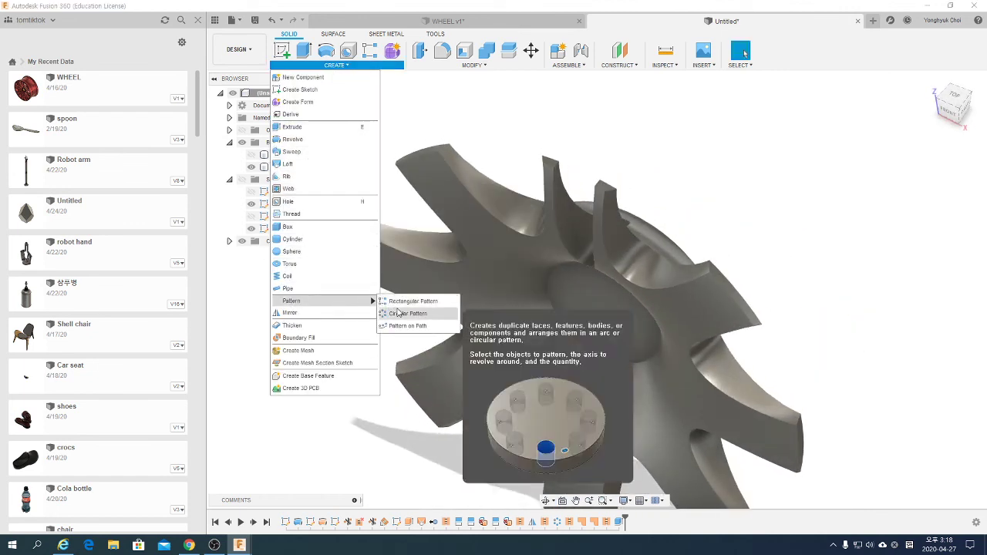
{"action": "left_click", "coordinate": [397, 313]}
{"action": "left_click", "coordinate": [568, 225]}
{"action": "middle_click_drag", "start_coordinate": [568, 225], "coordinate": [616, 213], "text": "shift"}
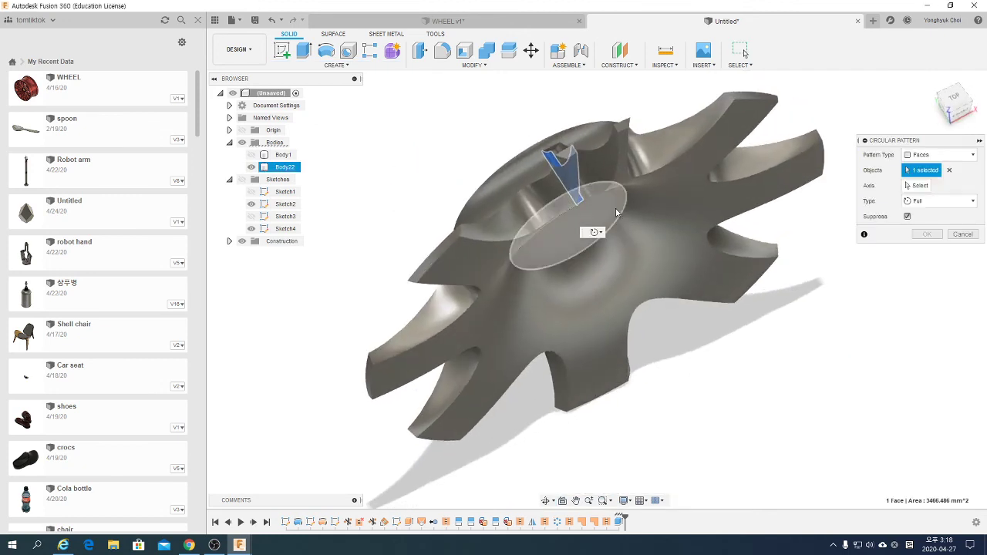
{"action": "left_click", "coordinate": [606, 167]}
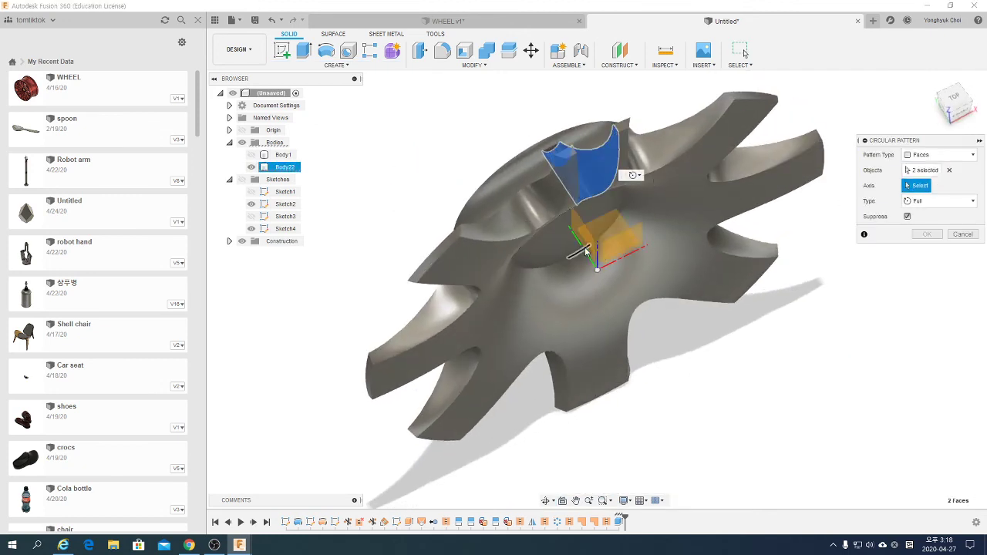
{"action": "left_click", "coordinate": [586, 250]}
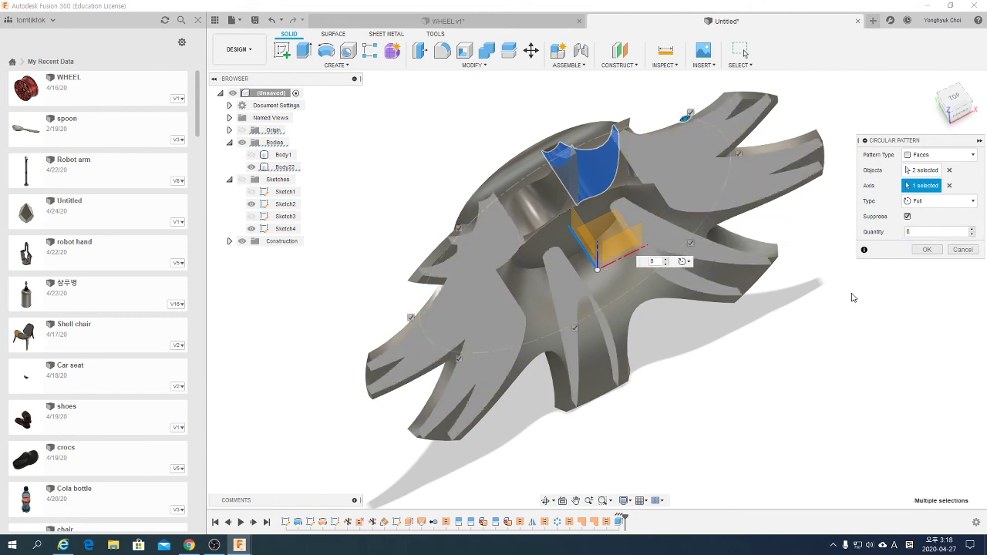
{"action": "middle_click_drag", "start_coordinate": [852, 298], "coordinate": [887, 262], "text": "shift"}
{"action": "left_click", "coordinate": [926, 249]}
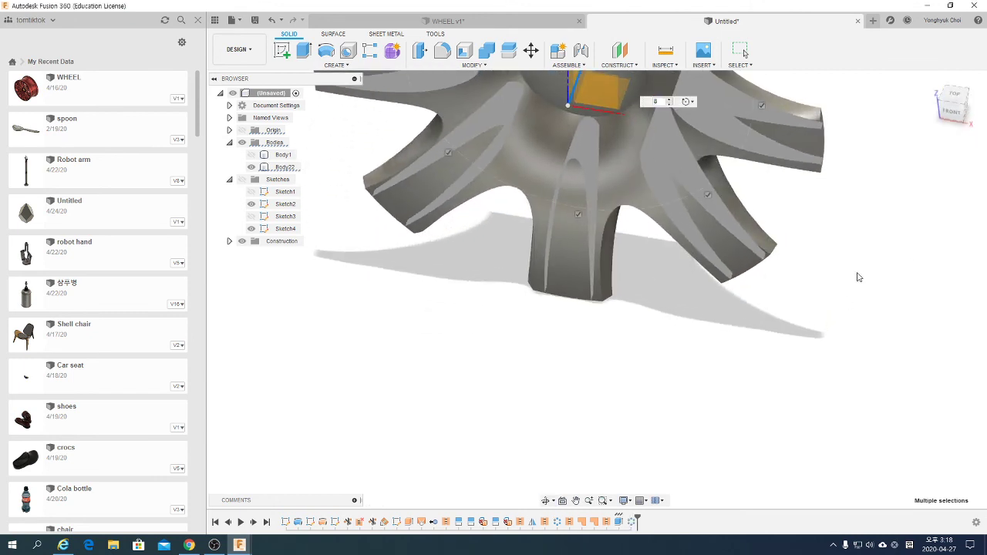
- Zoom and orbit around the hub to inspect the patterned spokes
{"action": "scroll", "coordinate": [738, 321], "scroll_direction": "down", "scroll_amount": 3}
{"action": "mouse_move", "coordinate": [738, 321]}
{"action": "middle_mouse_down", "text": "shift"}
{"action": "mouse_move", "coordinate": [742, 302]}
{"action": "mouse_move", "coordinate": [820, 276]}
{"action": "mouse_move", "coordinate": [823, 250]}
{"action": "middle_mouse_up", "text": "shift"}
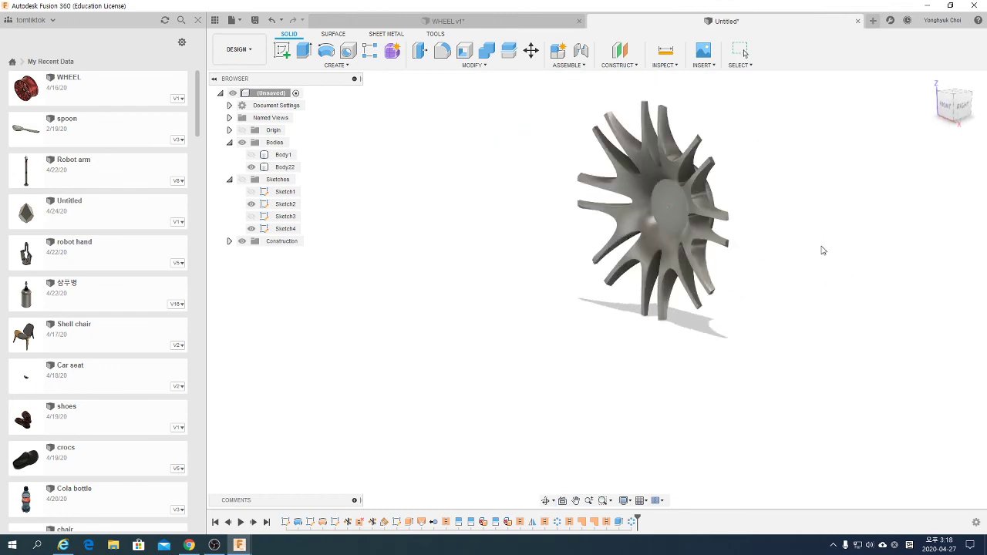
{"action": "scroll", "coordinate": [743, 126], "scroll_direction": "up", "scroll_amount": 1}
{"action": "scroll", "coordinate": [742, 126], "scroll_direction": "up", "scroll_amount": 1}
{"action": "scroll", "coordinate": [742, 126], "scroll_direction": "up", "scroll_amount": 1}
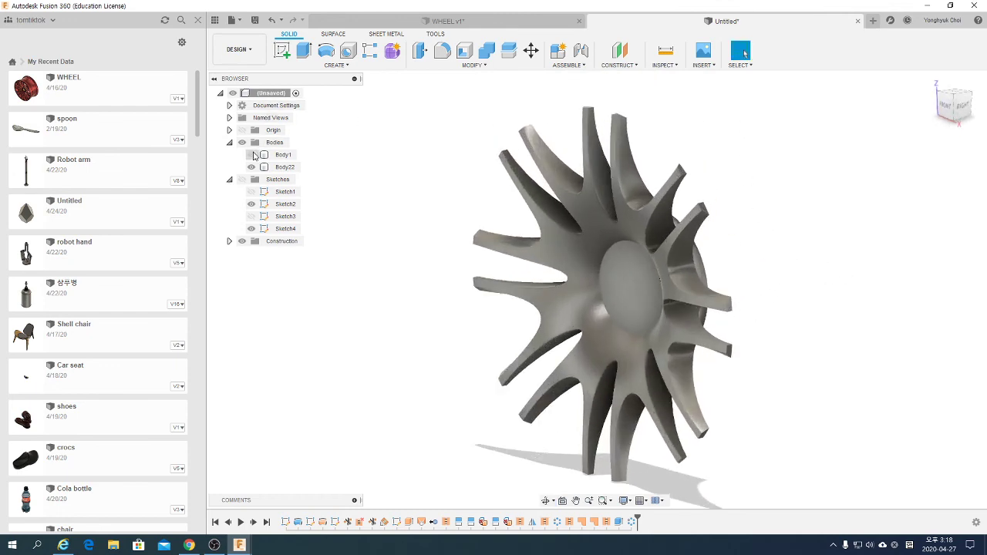
- Show rim Body1 again, orbit to a front view, and briefly toggle Sketch1
{"action": "left_click", "coordinate": [252, 155]}
{"action": "middle_click_drag", "start_coordinate": [410, 218], "coordinate": [594, 155], "text": "shift"}
{"action": "scroll", "coordinate": [626, 110], "scroll_direction": "up", "scroll_amount": 3}
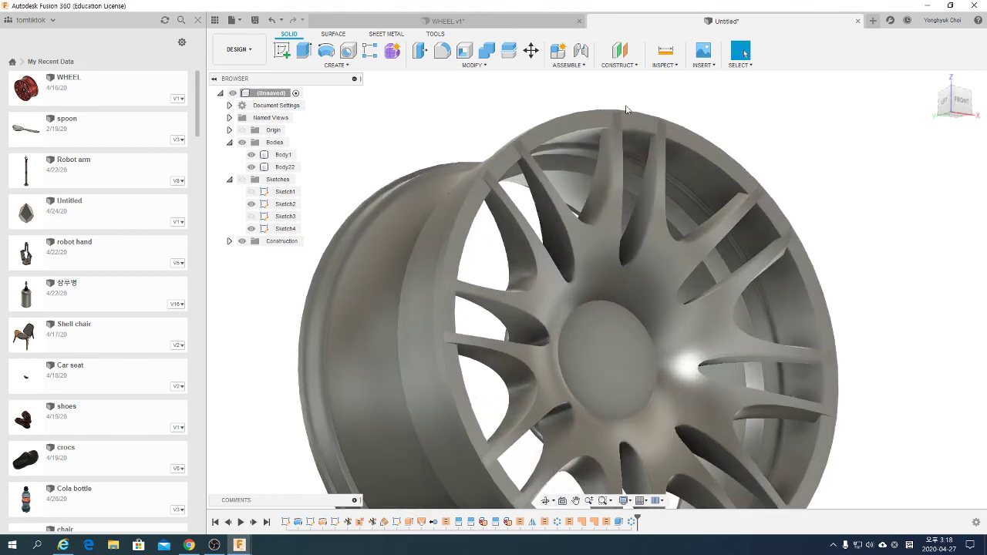
{"action": "scroll", "coordinate": [626, 110], "scroll_direction": "up", "scroll_amount": 2}
{"action": "scroll", "coordinate": [656, 177], "scroll_direction": "down", "scroll_amount": 5}
{"action": "mouse_move", "coordinate": [681, 222]}
{"action": "middle_mouse_down", "text": "shift"}
{"action": "mouse_move", "coordinate": [660, 218]}
{"action": "mouse_move", "coordinate": [745, 194]}
{"action": "middle_mouse_up", "text": "shift"}
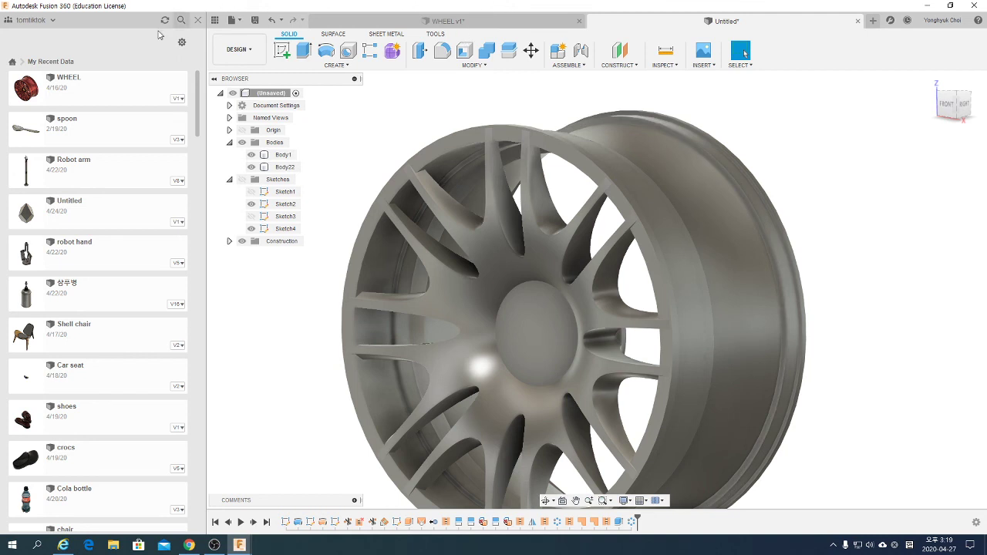
{"action": "left_click", "coordinate": [253, 194]}
{"action": "left_click", "coordinate": [251, 192]}
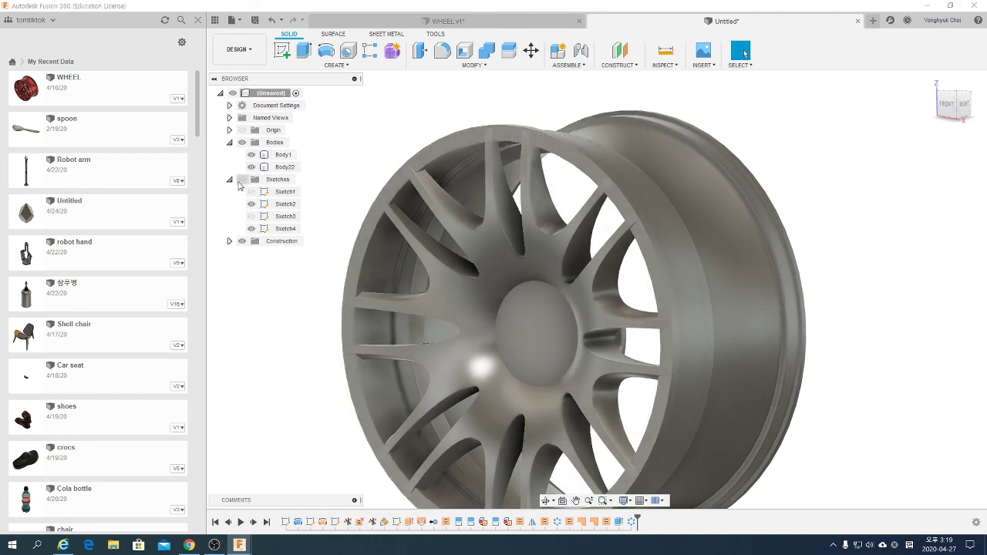
- Extrude-cut three Sketch3 profiles 7 mm into the rim, hiding Body22
{"action": "left_click", "coordinate": [251, 217]}
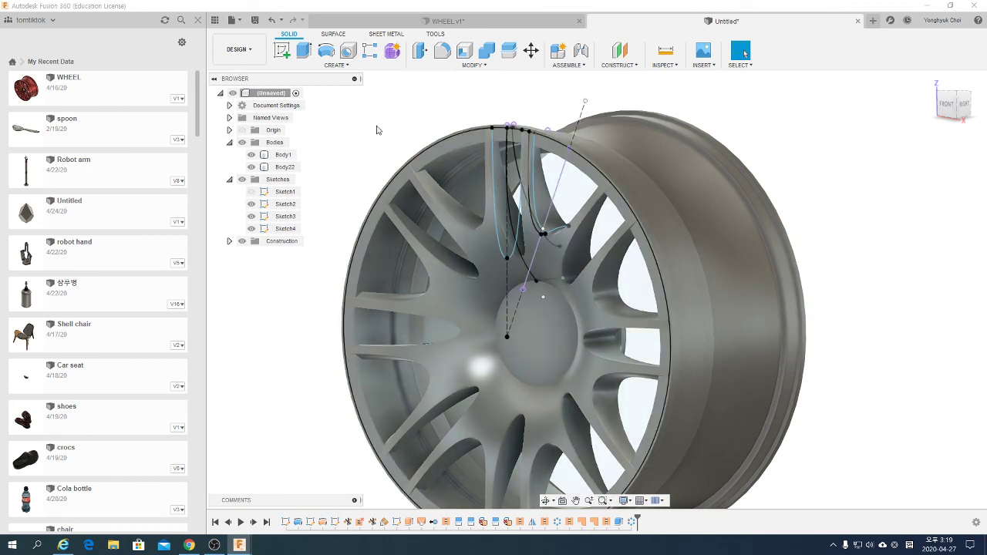
{"action": "scroll", "coordinate": [445, 141], "scroll_direction": "down", "scroll_amount": 2}
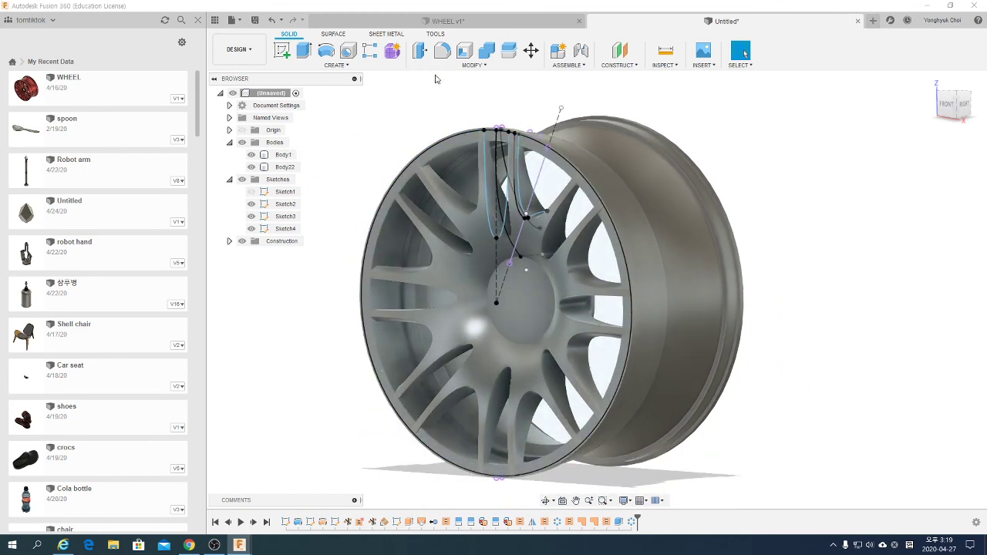
{"action": "left_click", "coordinate": [304, 51]}
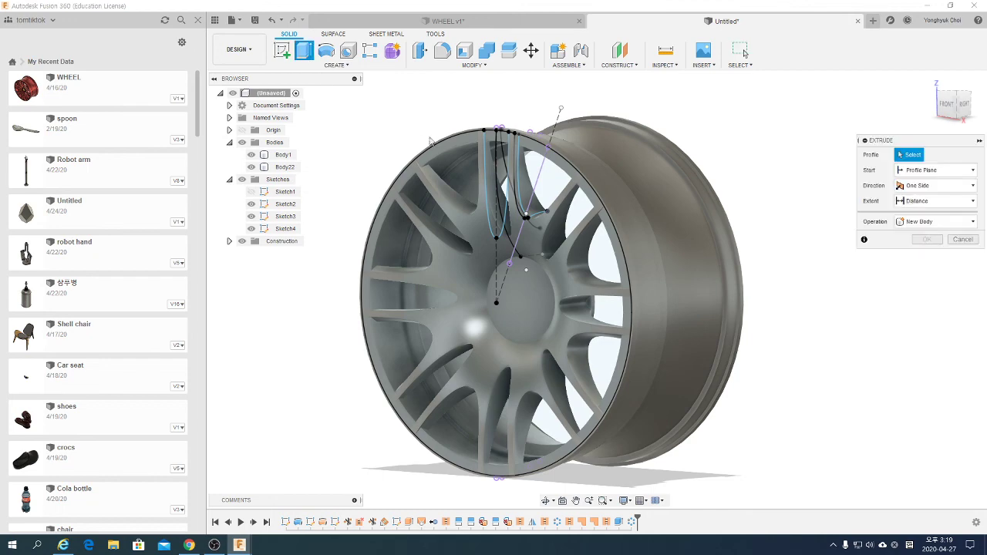
{"action": "left_click", "coordinate": [530, 220]}
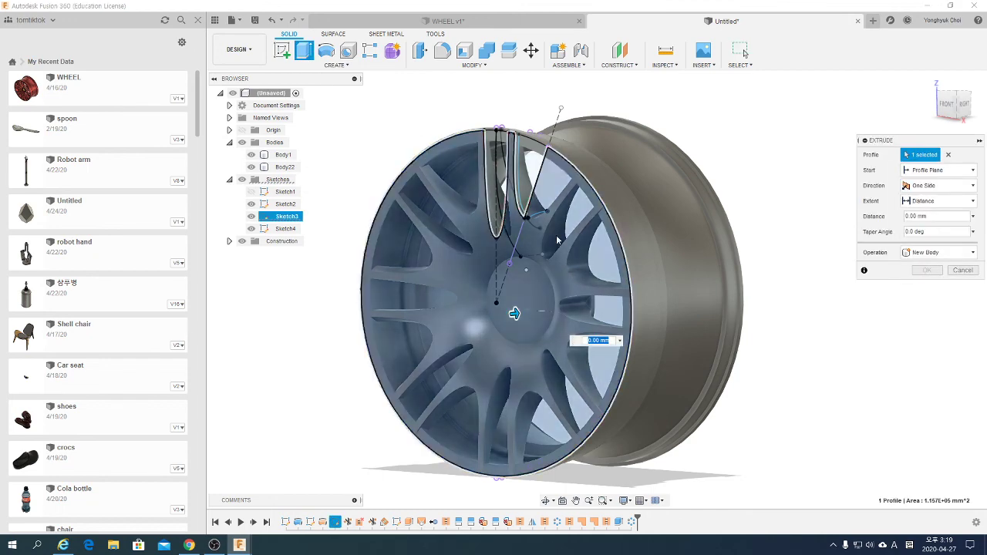
{"action": "left_click", "coordinate": [494, 141]}
{"action": "left_click", "coordinate": [526, 146]}
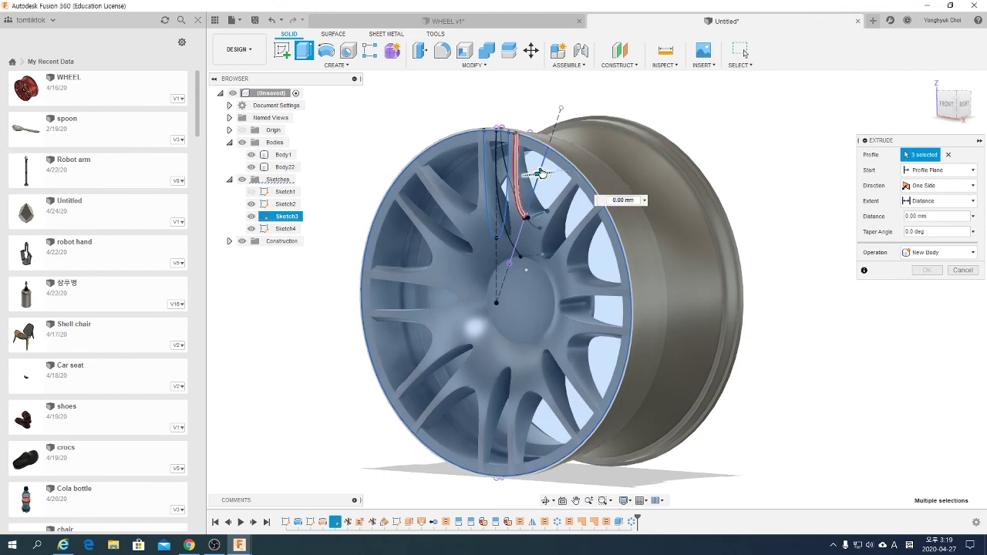
{"action": "type", "text": "10"}
{"action": "key", "text": "Return"}
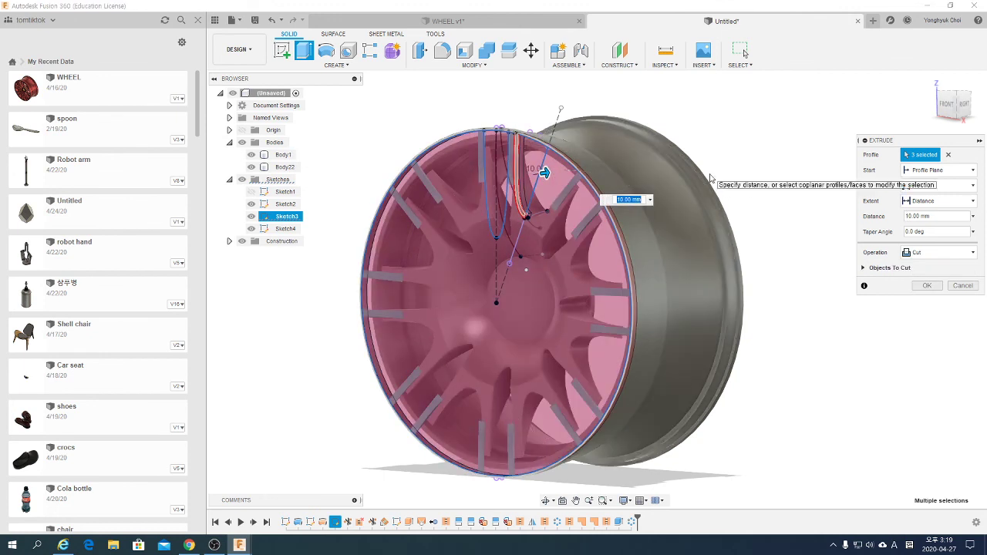
{"action": "type", "text": "5"}
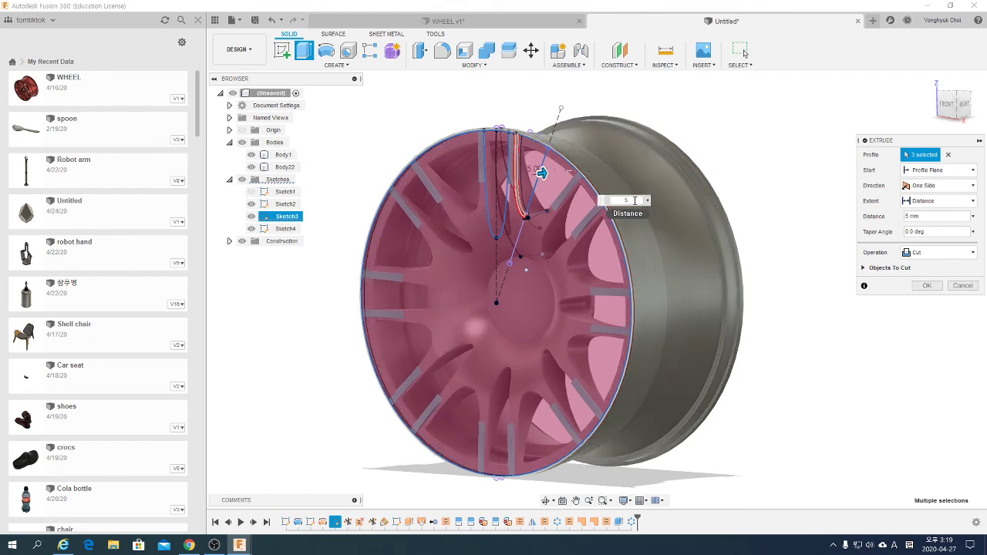
{"action": "type", "text": "7"}
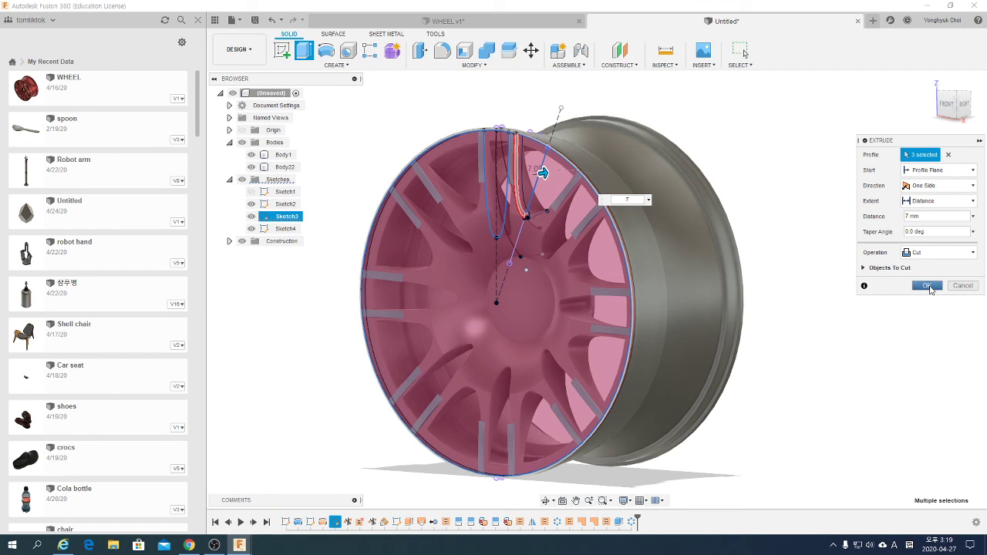
{"action": "left_click", "coordinate": [251, 167]}
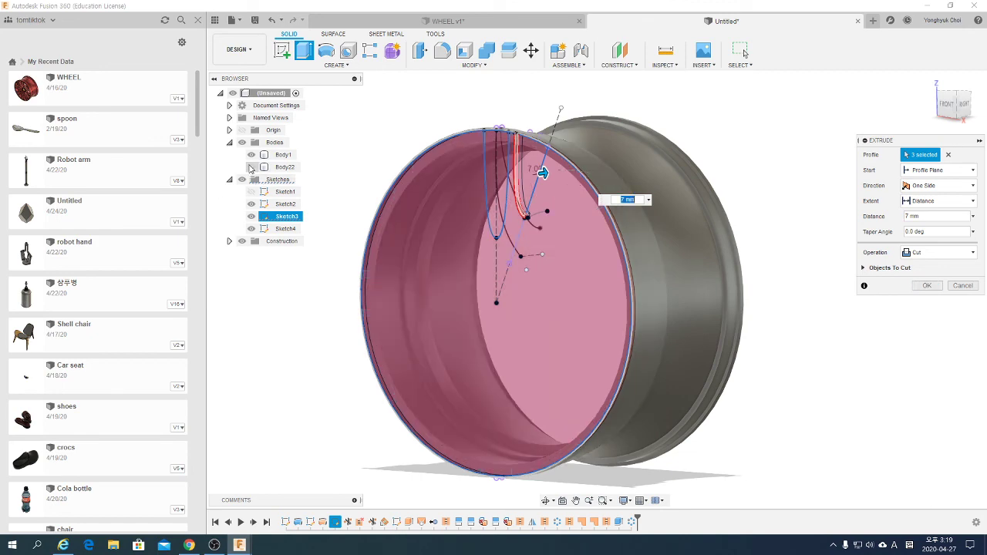
{"action": "left_click", "coordinate": [926, 286]}
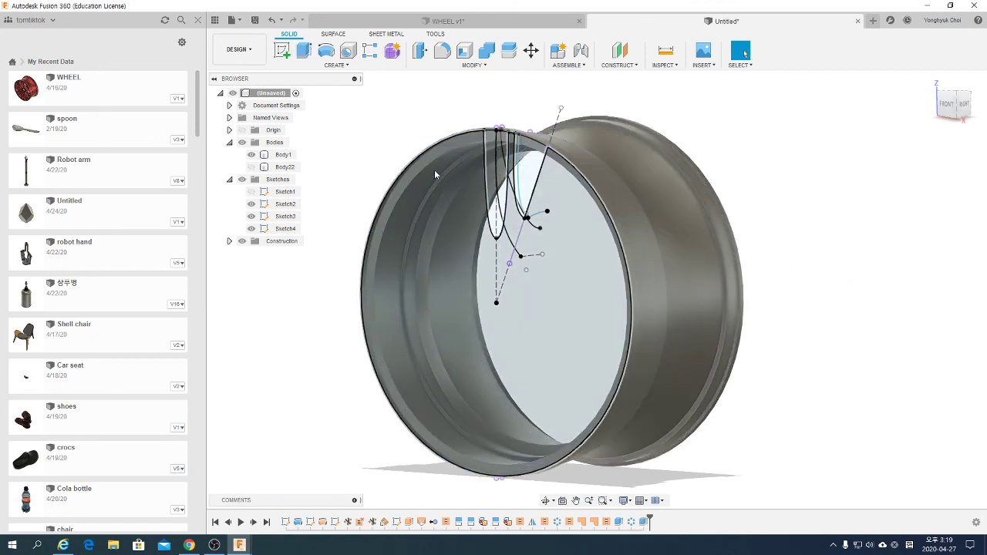
- Hide the sketches, show the spoked Body22 again, and select it
{"action": "scroll", "coordinate": [434, 174], "scroll_direction": "up", "scroll_amount": 2}
{"action": "left_click", "coordinate": [251, 191]}
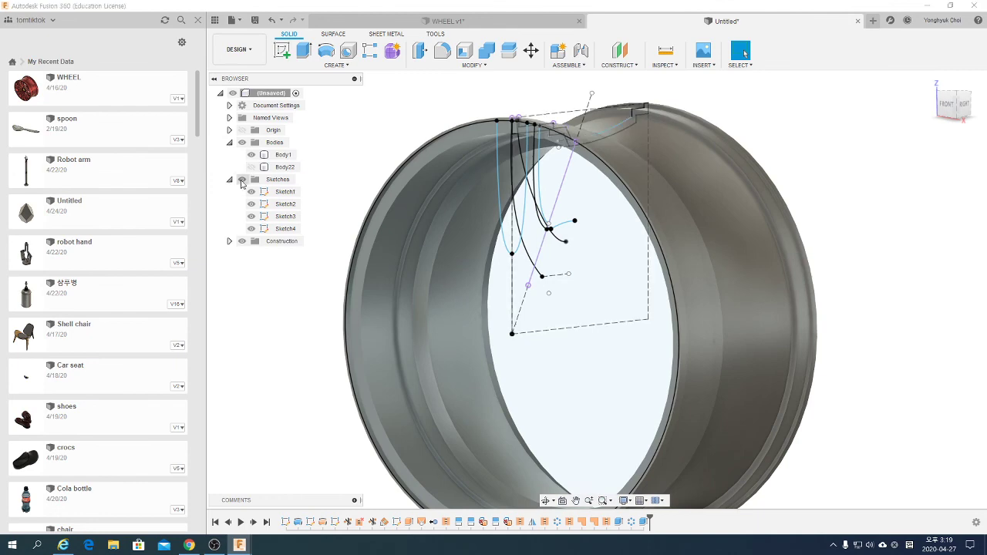
{"action": "left_click", "coordinate": [241, 179]}
{"action": "left_click", "coordinate": [251, 166]}
{"action": "scroll", "coordinate": [590, 246], "scroll_direction": "down", "scroll_amount": 2}
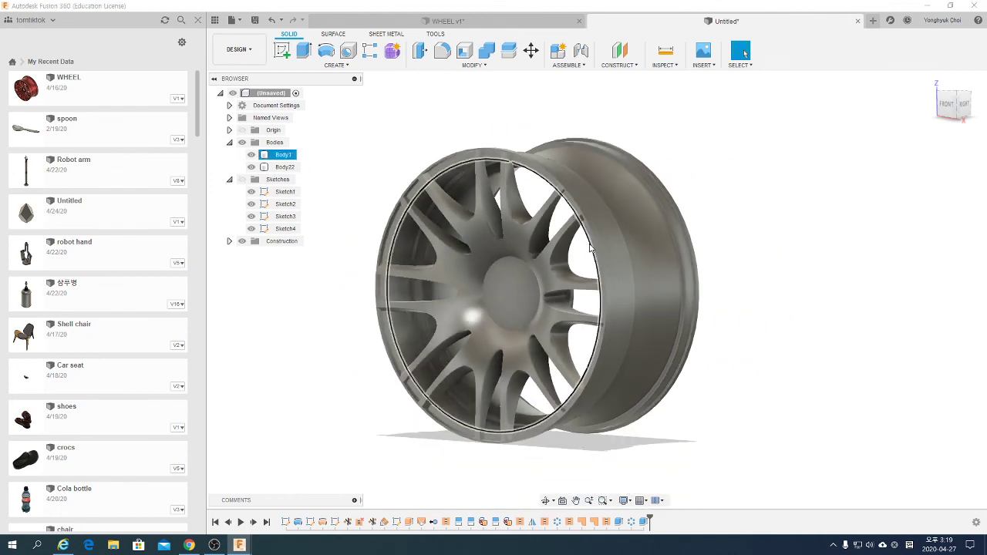
{"action": "left_click", "coordinate": [505, 258]}
{"action": "mouse_move", "coordinate": [590, 246]}
{"action": "middle_mouse_down", "text": "shift"}
{"action": "mouse_move", "coordinate": [504, 259]}
{"action": "mouse_move", "coordinate": [445, 109]}
{"action": "middle_mouse_up", "text": "shift"}
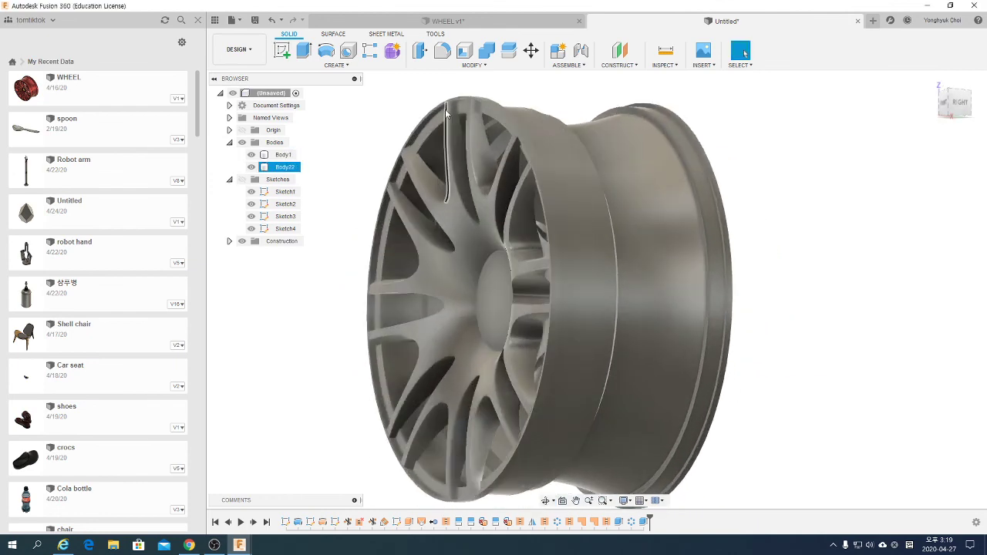
- Join the rim and spoked body into one solid with Combine
{"action": "left_click_drag", "start_coordinate": [797, 128], "coordinate": [375, 460]}
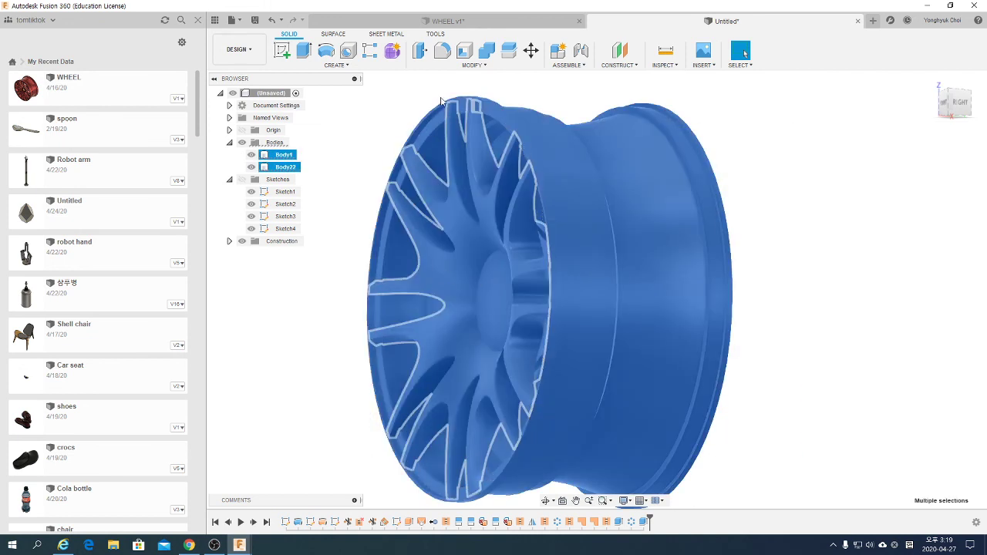
{"action": "left_click", "coordinate": [487, 58]}
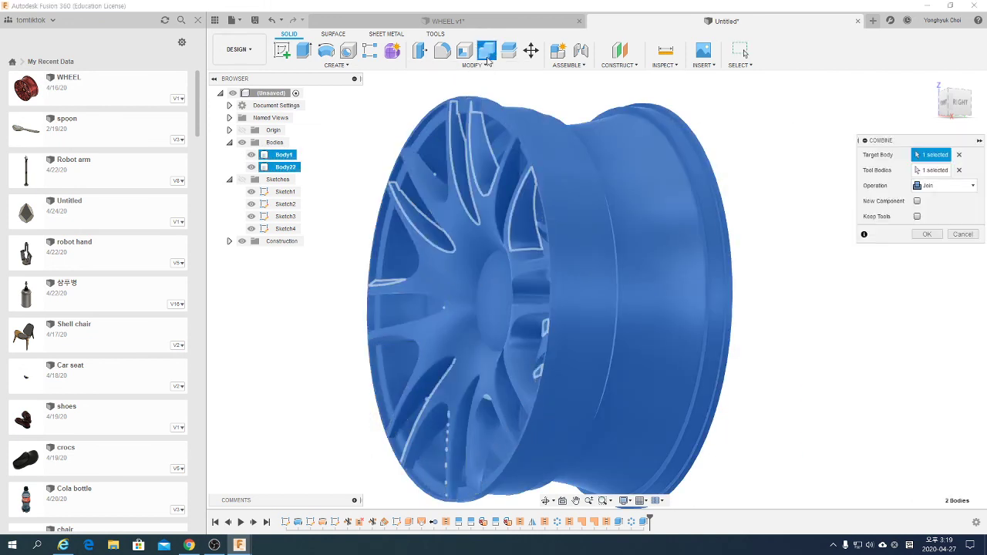
{"action": "left_click", "coordinate": [928, 235]}
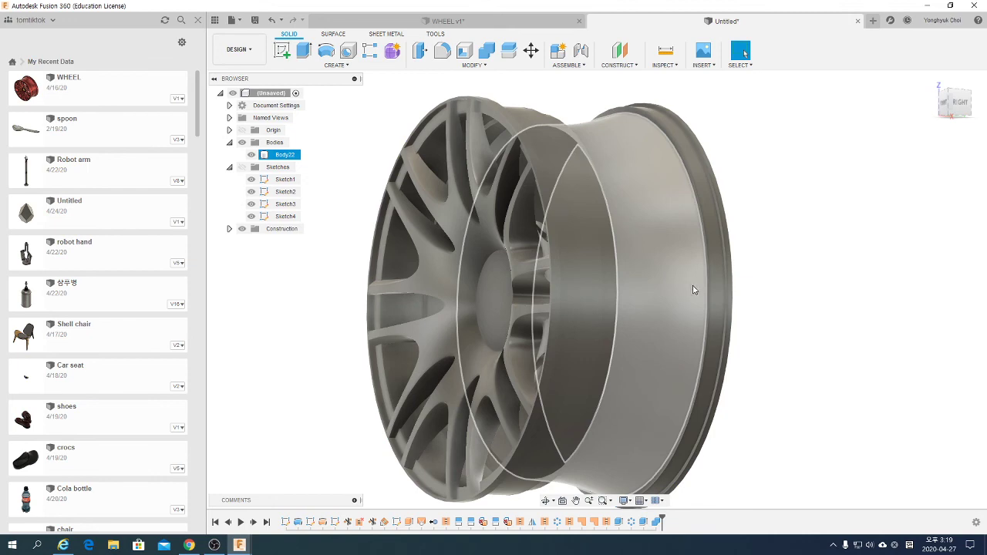
{"action": "scroll", "coordinate": [693, 290], "scroll_direction": "down", "scroll_amount": 2}
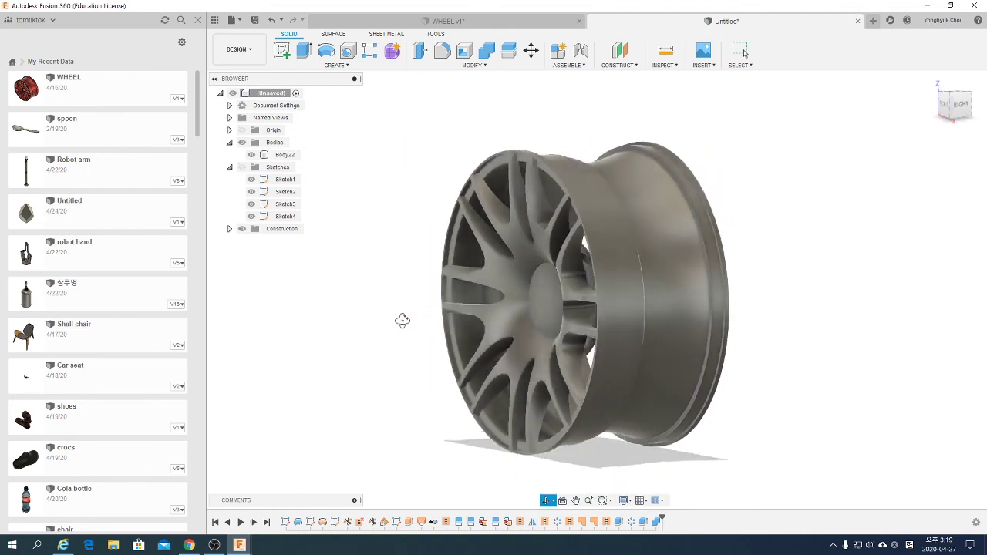
{"action": "mouse_move", "coordinate": [402, 320]}
{"action": "middle_mouse_down", "text": "shift"}
{"action": "mouse_move", "coordinate": [463, 303]}
{"action": "mouse_move", "coordinate": [419, 308]}
{"action": "middle_mouse_up", "text": "shift"}
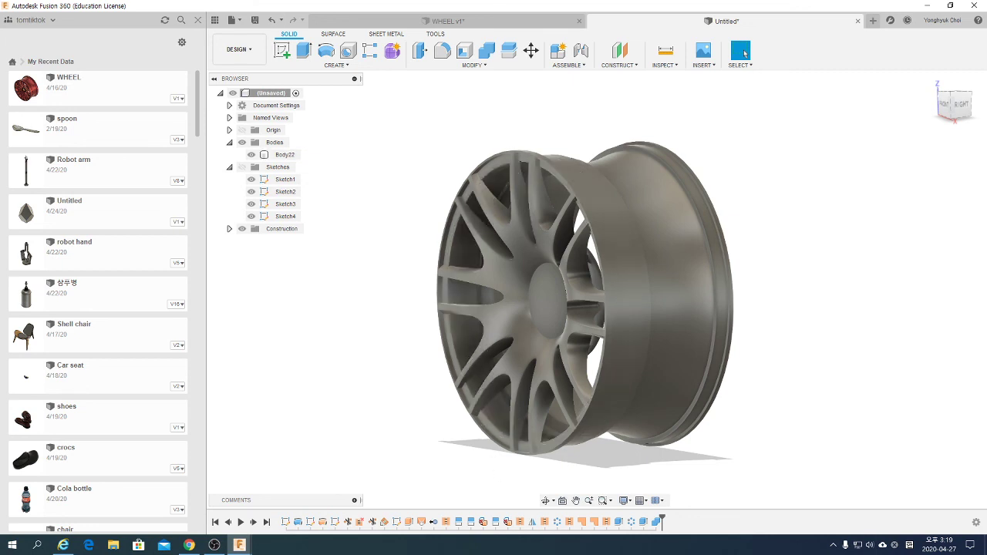
{"action": "key", "text": "alt+Tab"}
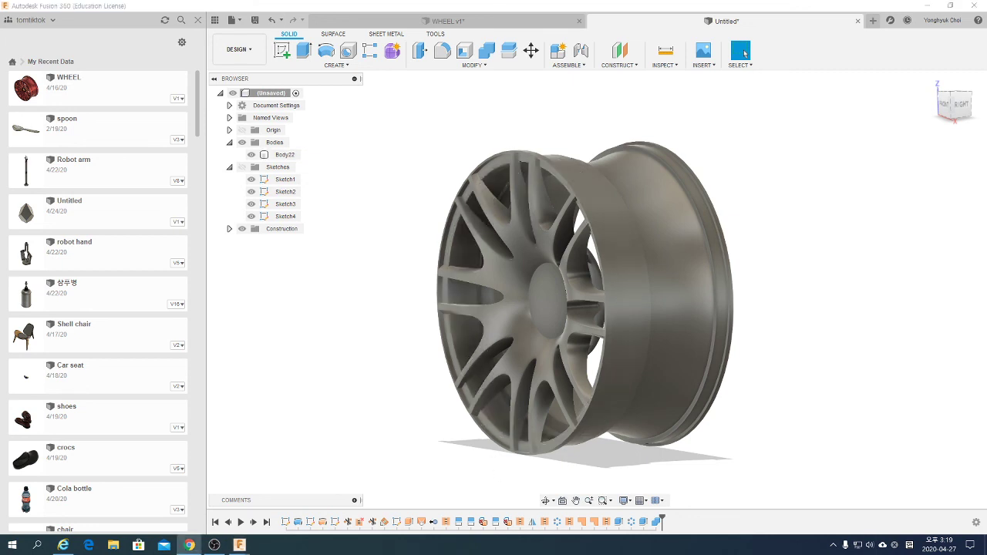